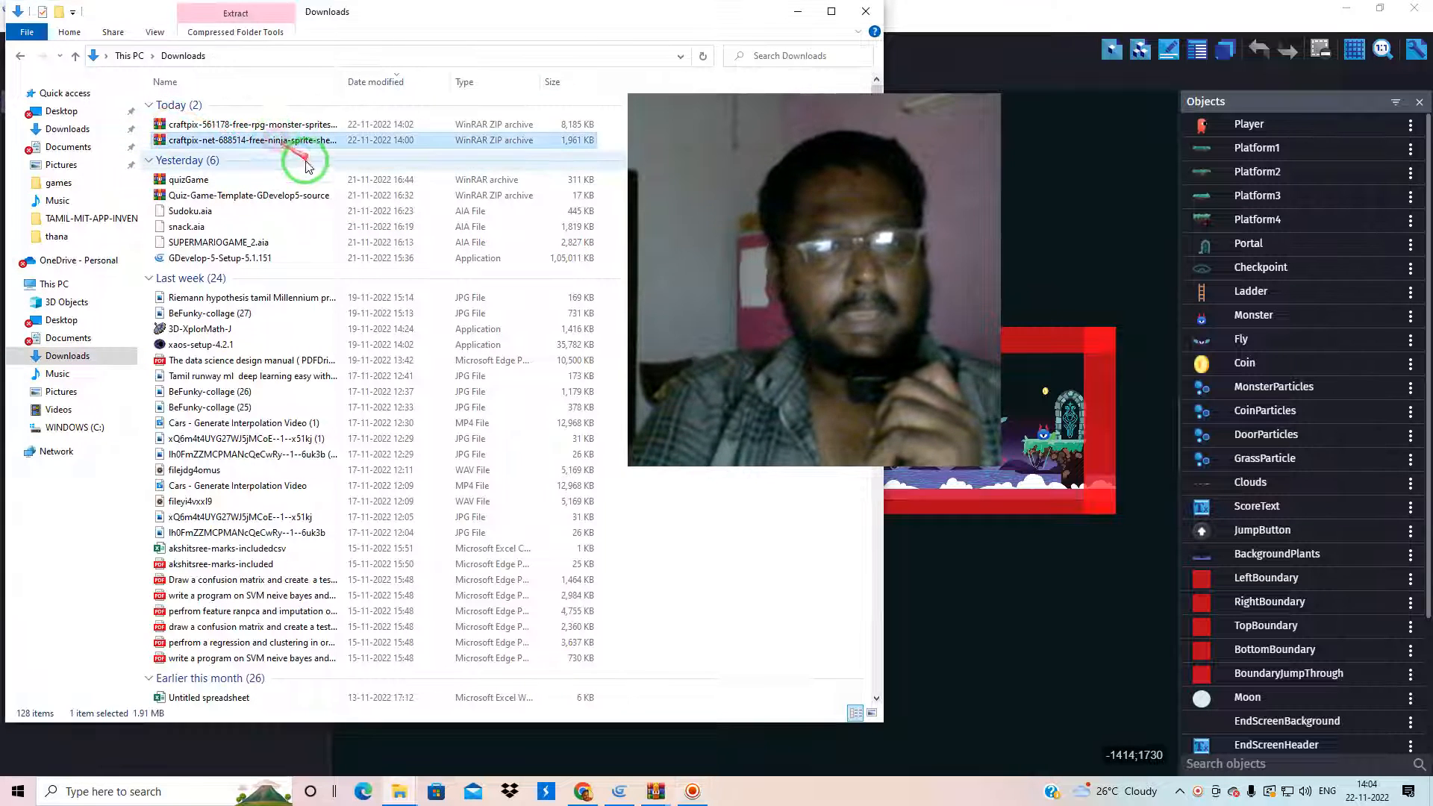
Step: Copy the free RPG monster sprites archive from Downloads and create a folder named enemygd in the Music folder
left_click(378, 124)
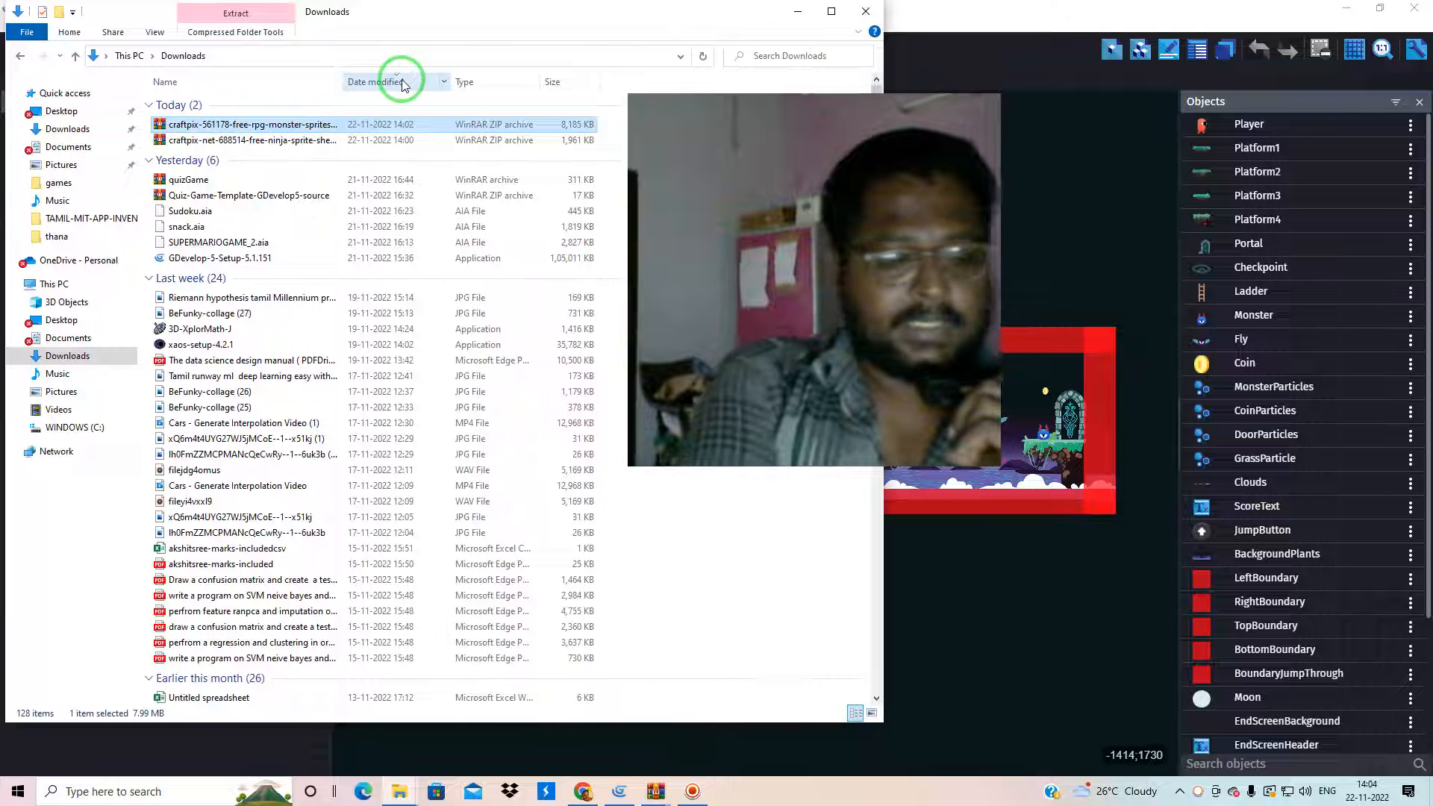
left_click(58, 373)
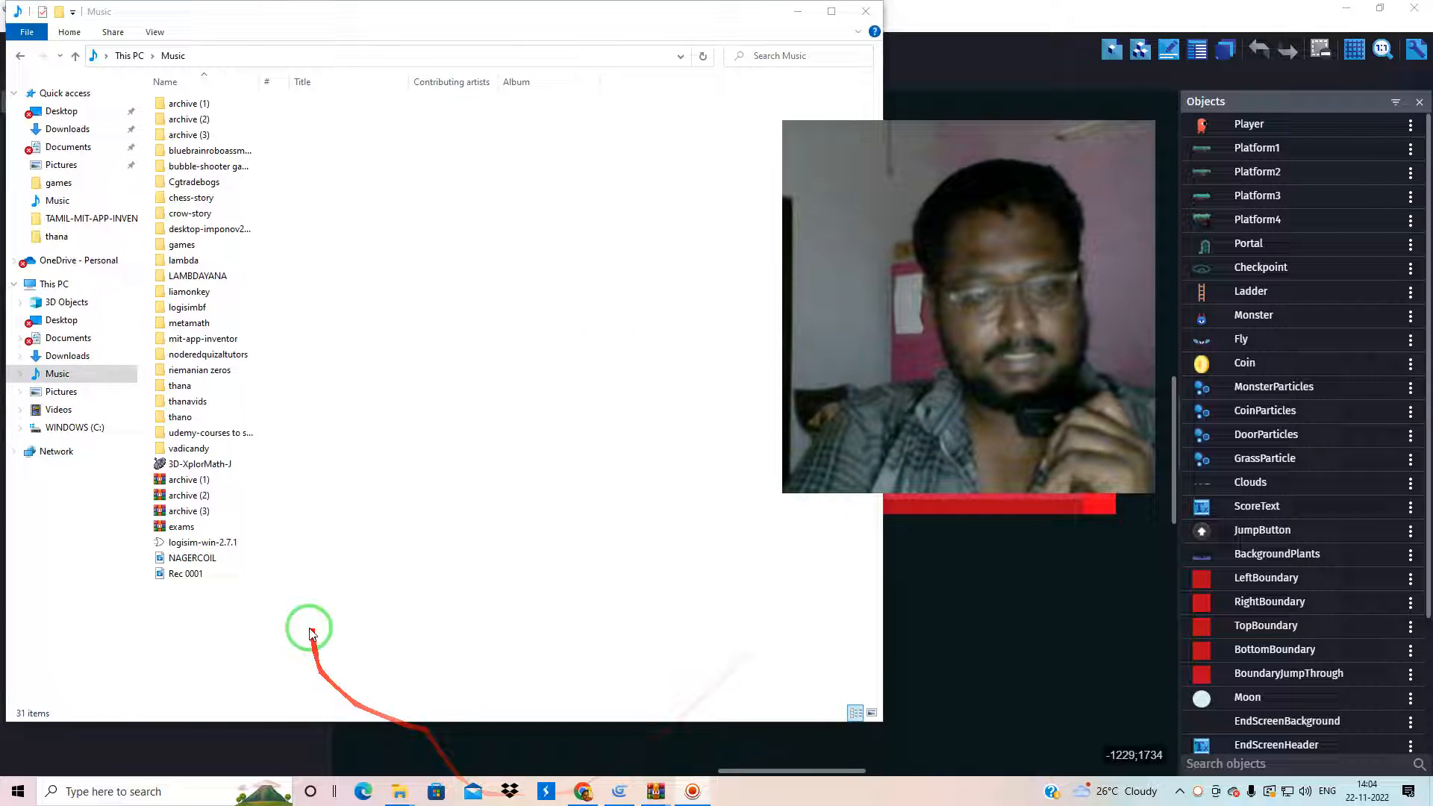
right_click(311, 627)
mouse_move(371, 597)
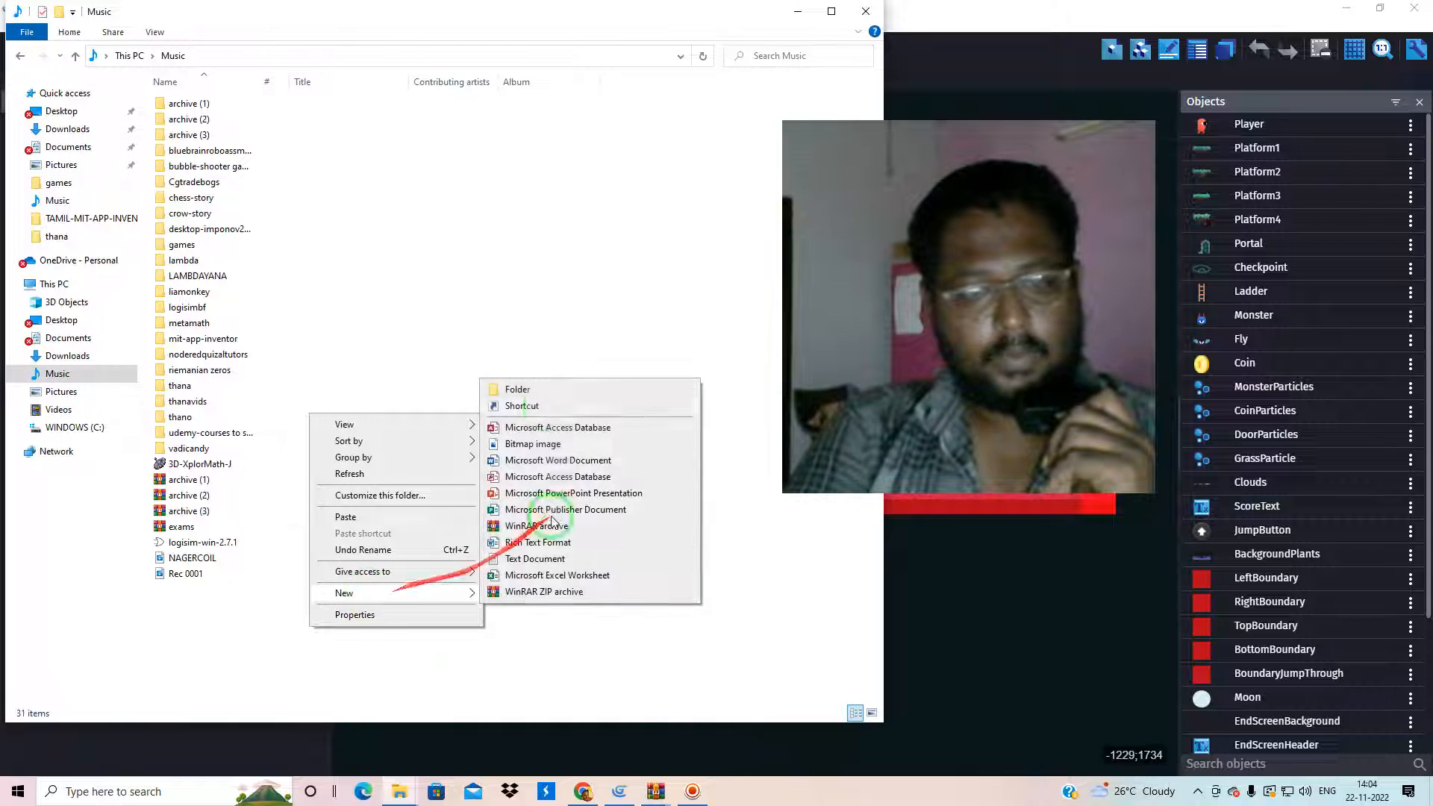
left_click(518, 386)
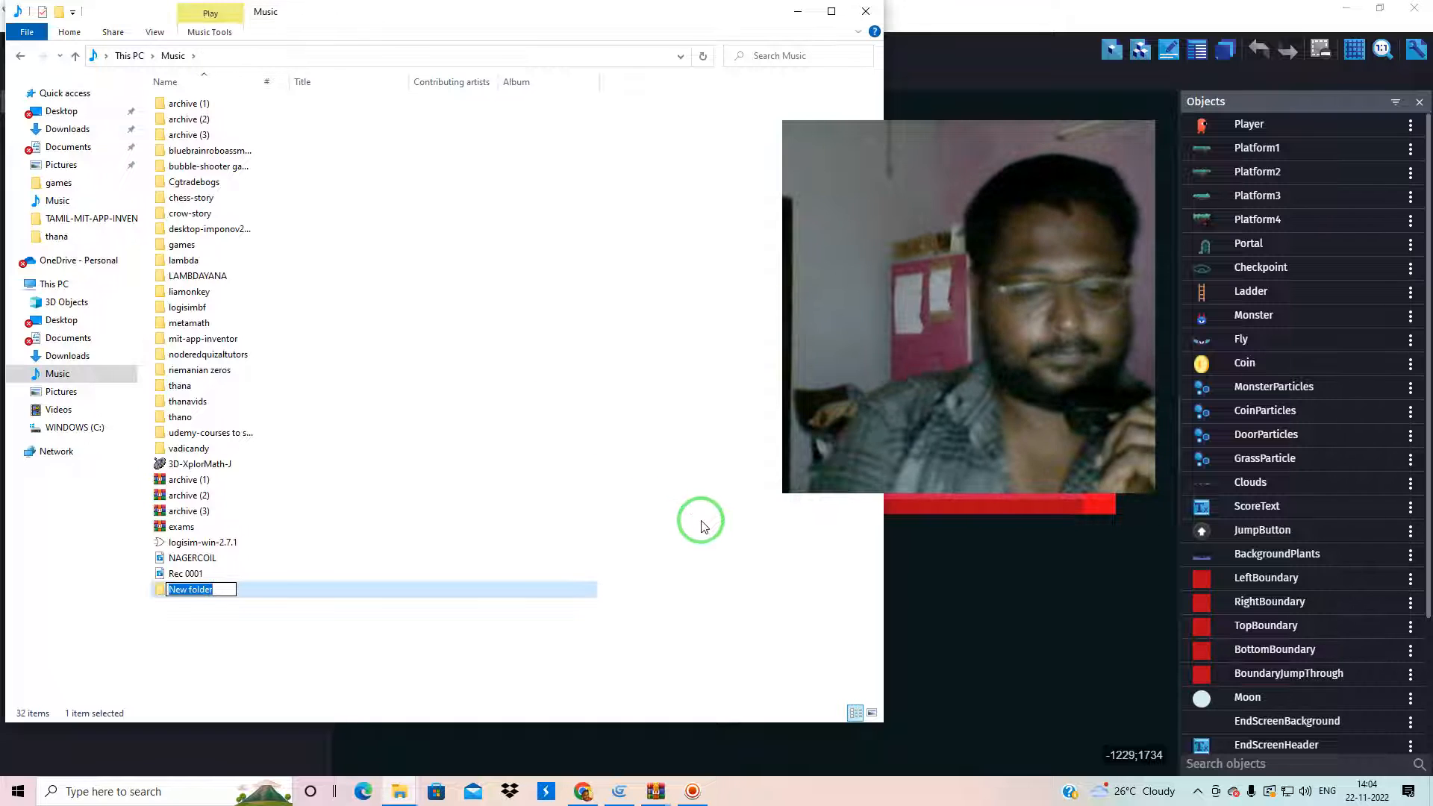
type("ene")
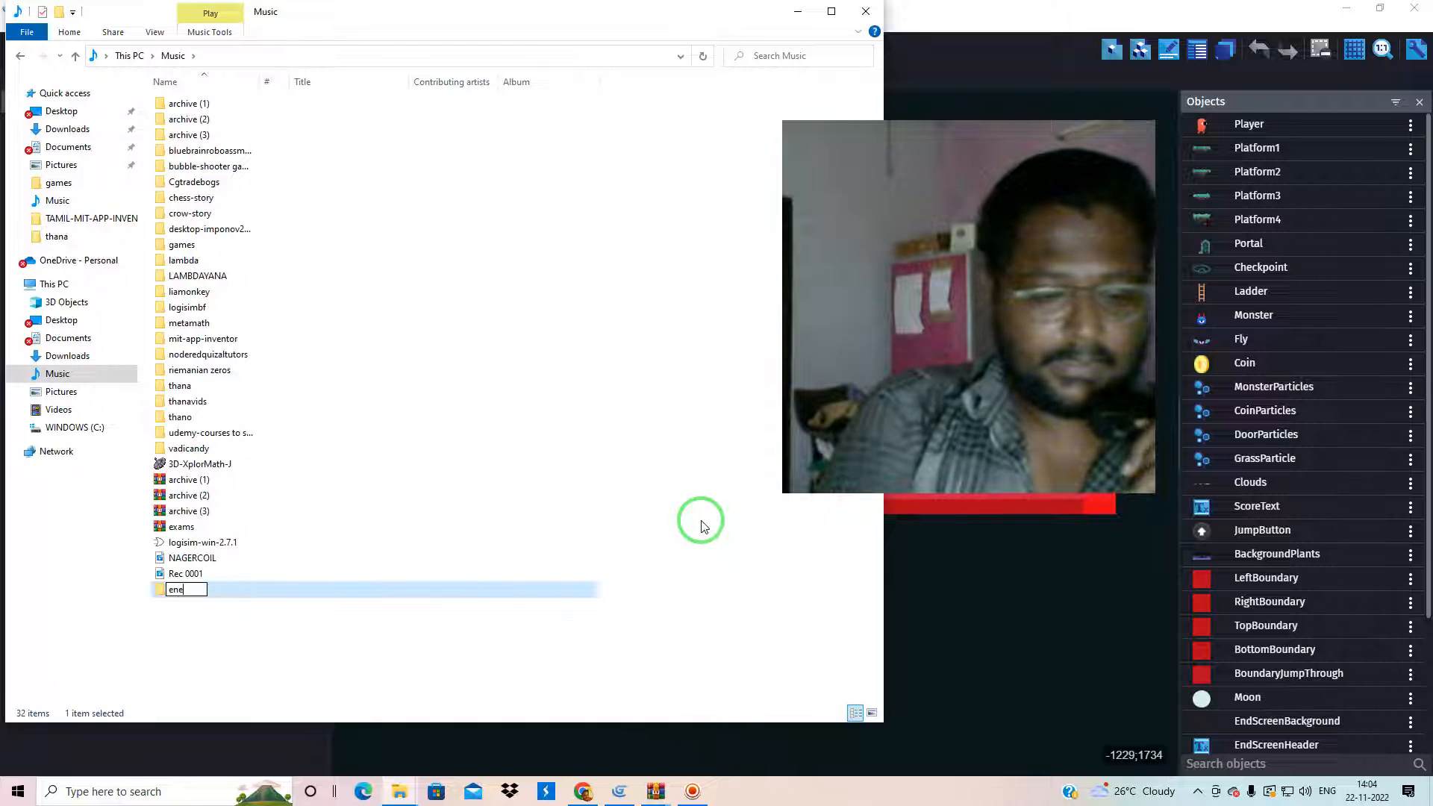
type("mygd")
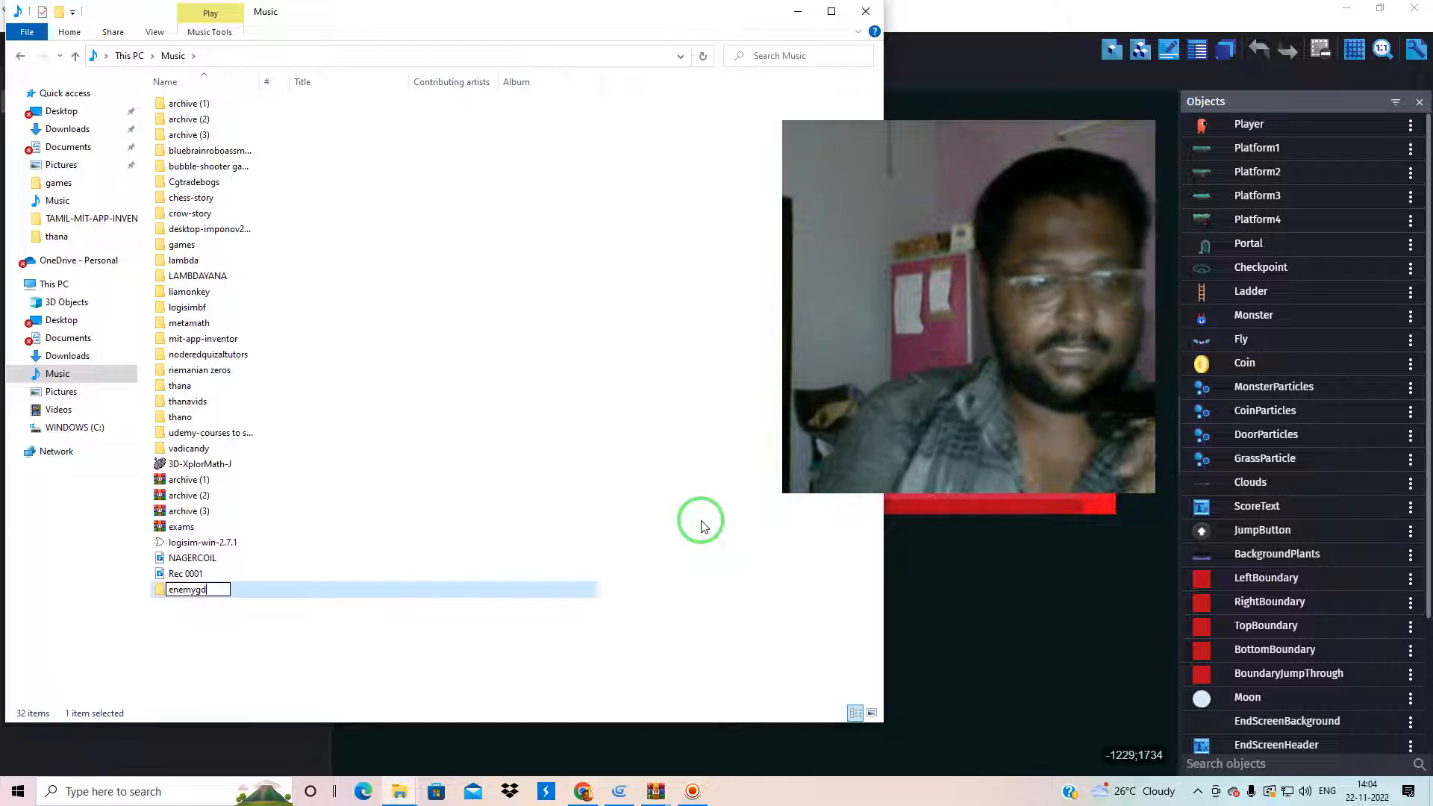
type("go")
key("Return")
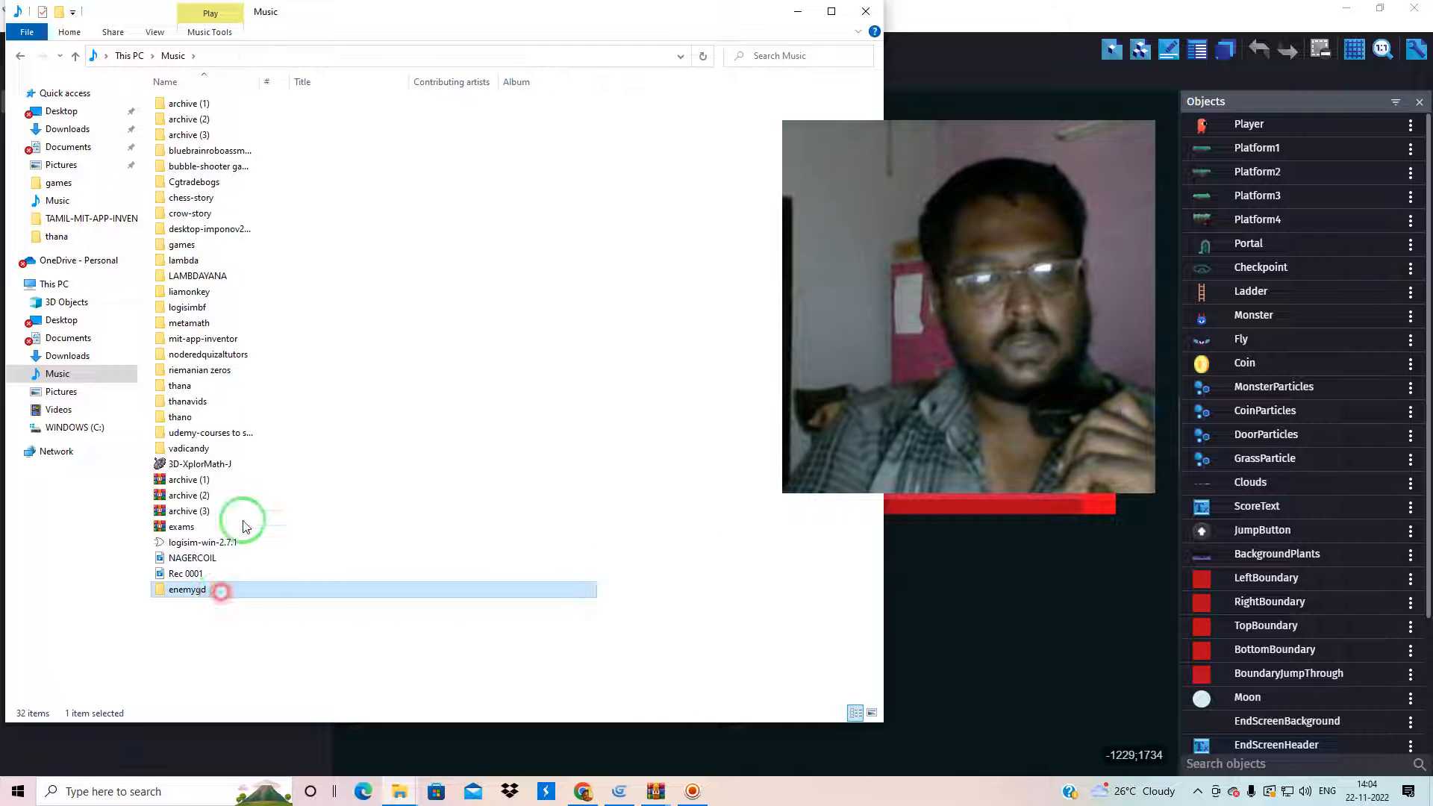
Step: Paste the monster sprites archive into the enemygd folder and extract its contents there
double_click(222, 589)
right_click(256, 290)
left_click(272, 382)
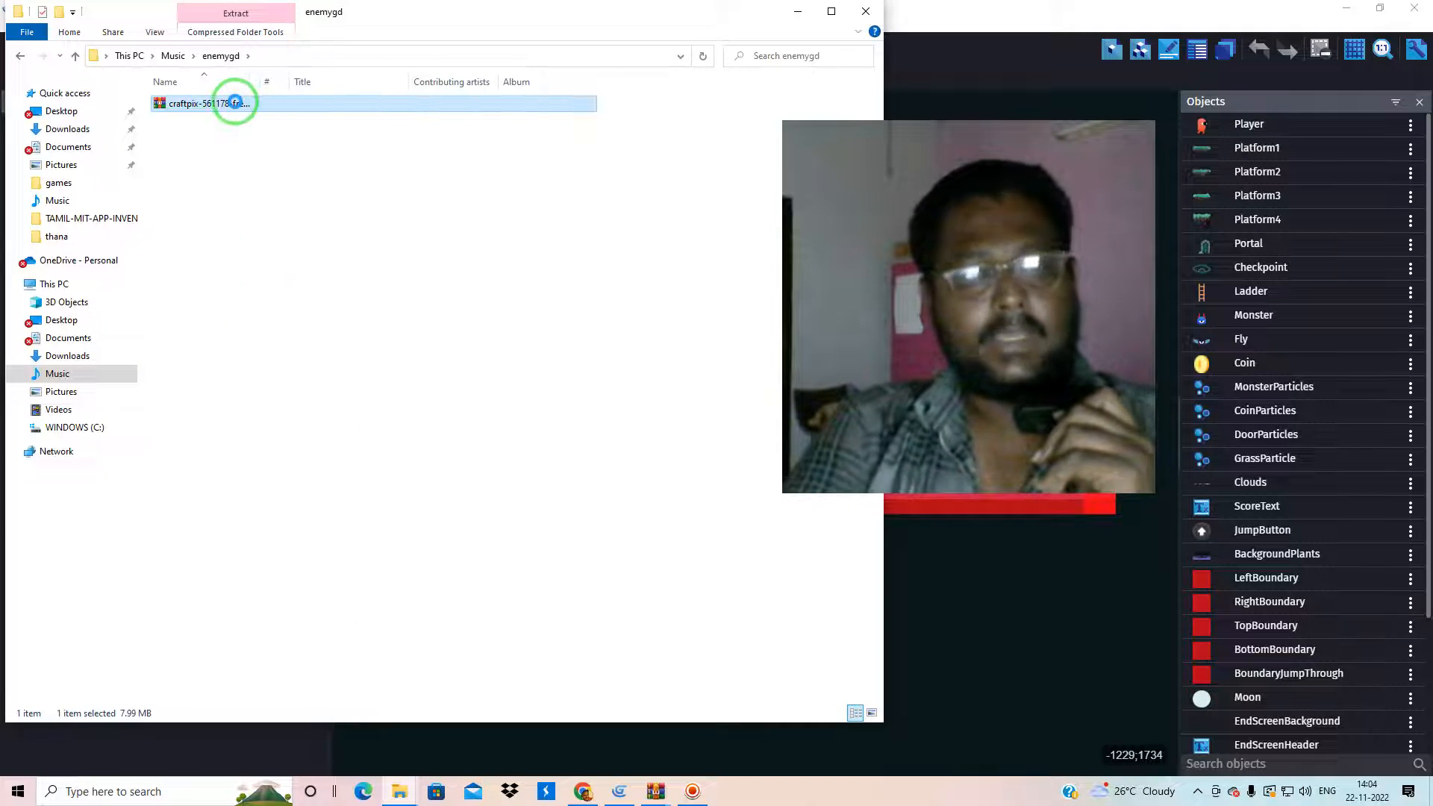
right_click(236, 105)
mouse_move(284, 145)
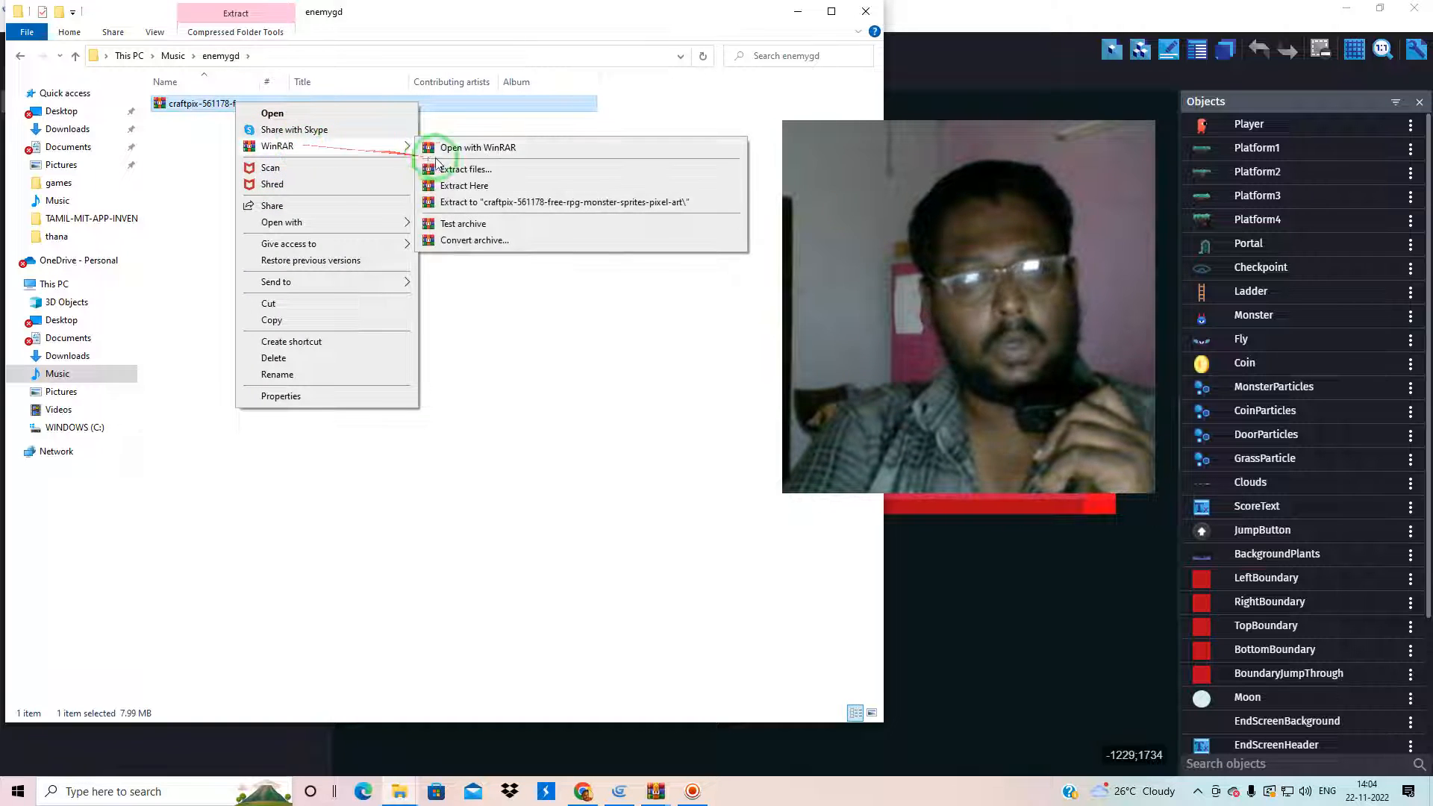
left_click(454, 185)
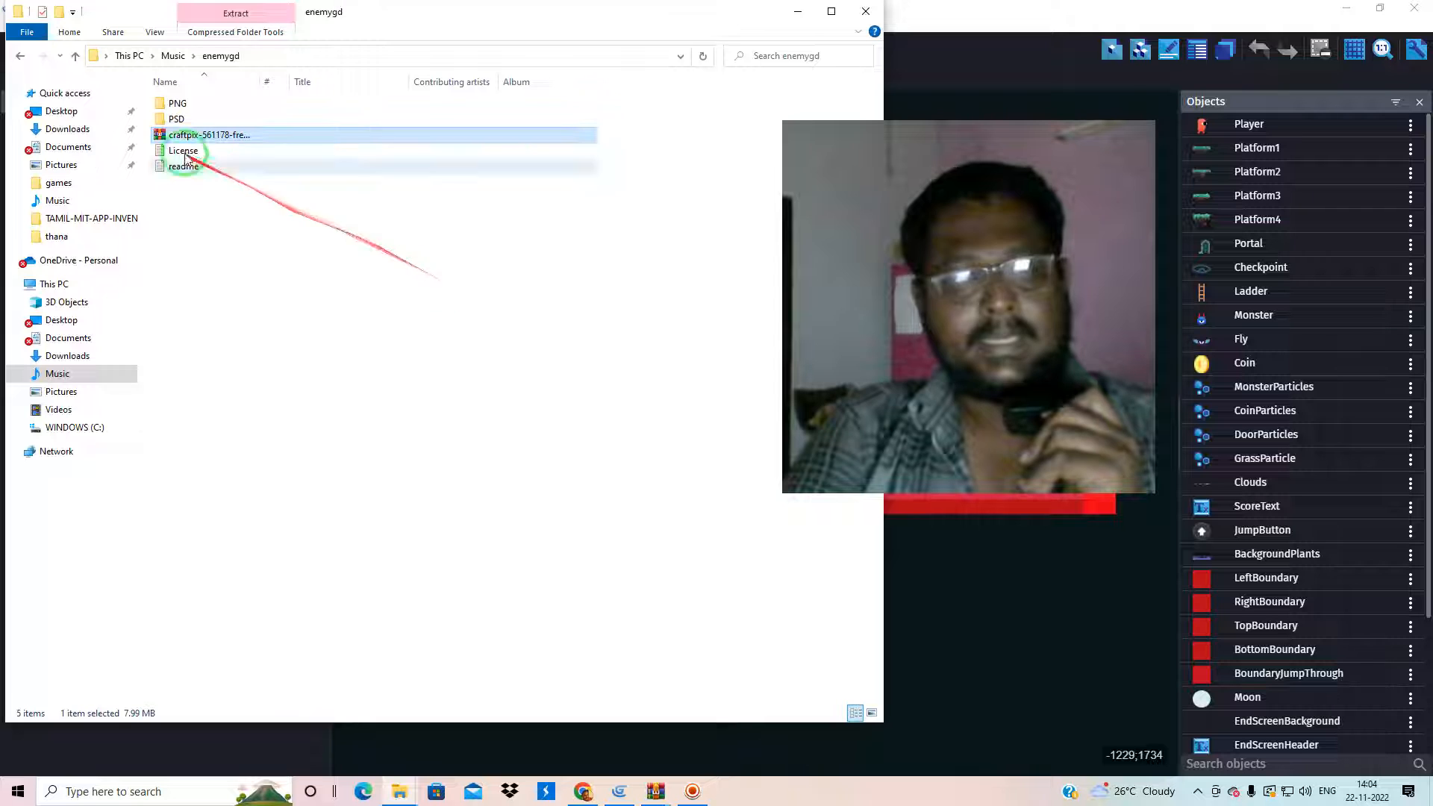
Step: Examine the sprite images in the lizard, jinn_animation, dragon and demon subfolders of the extracted PNG folder
double_click(188, 107)
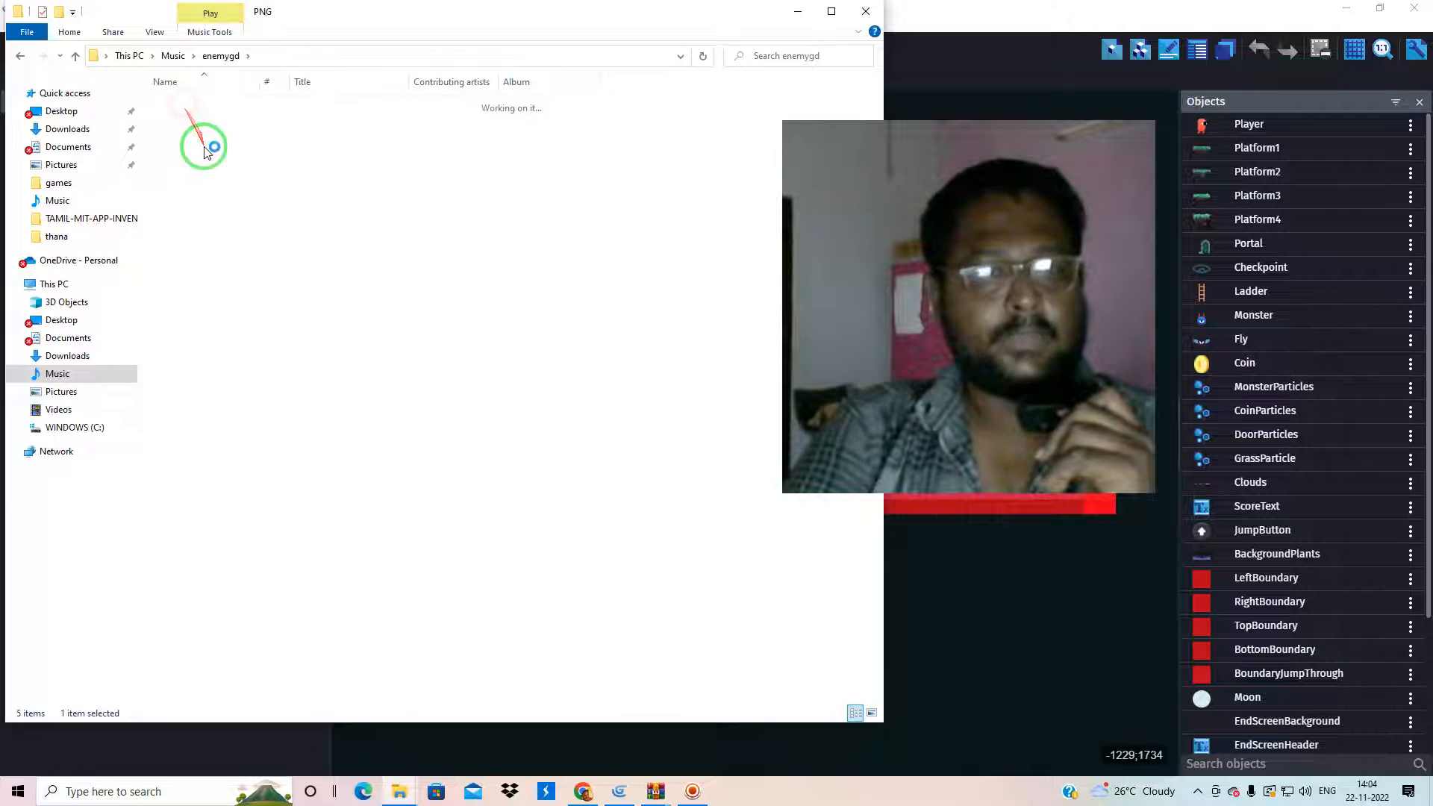
double_click(182, 149)
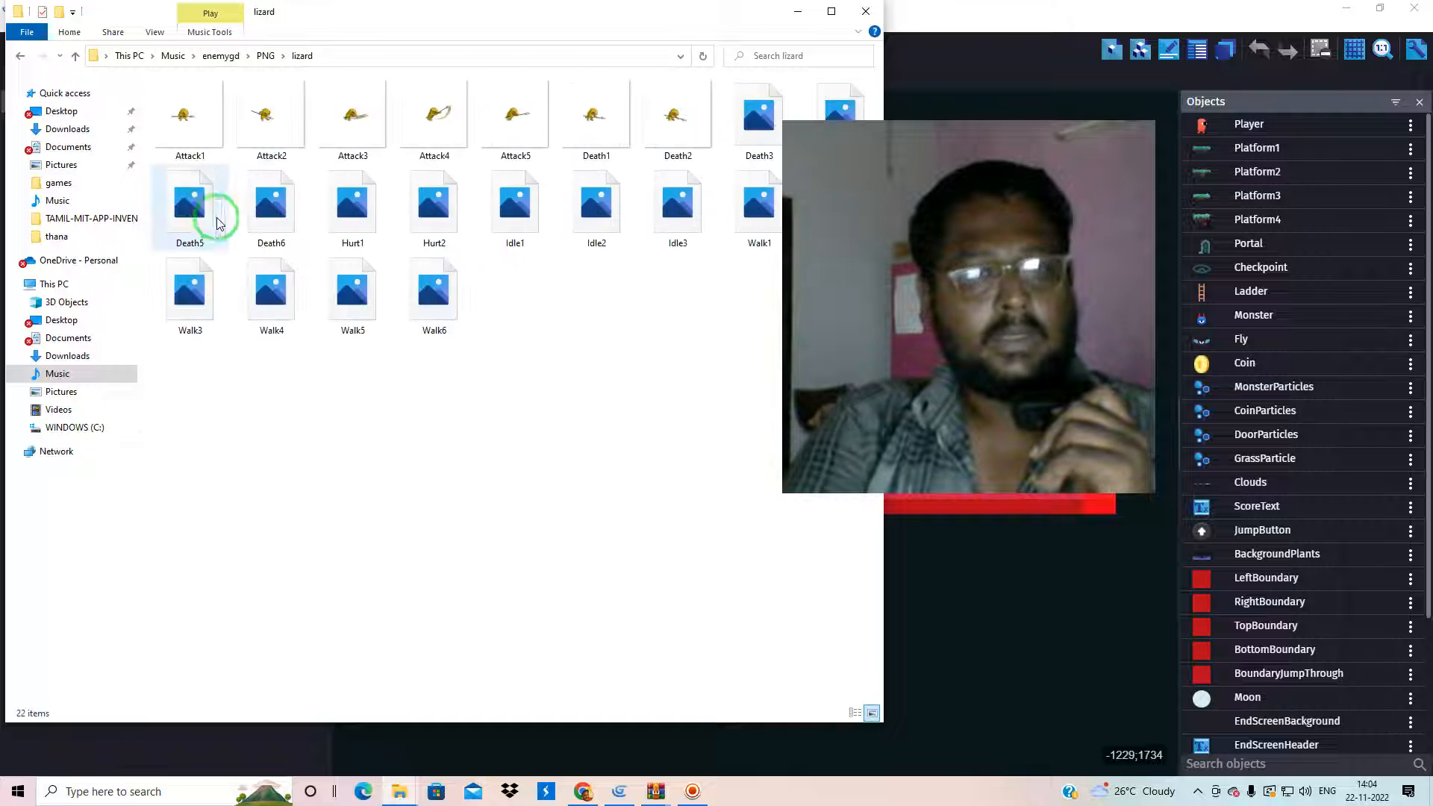
left_click(19, 57)
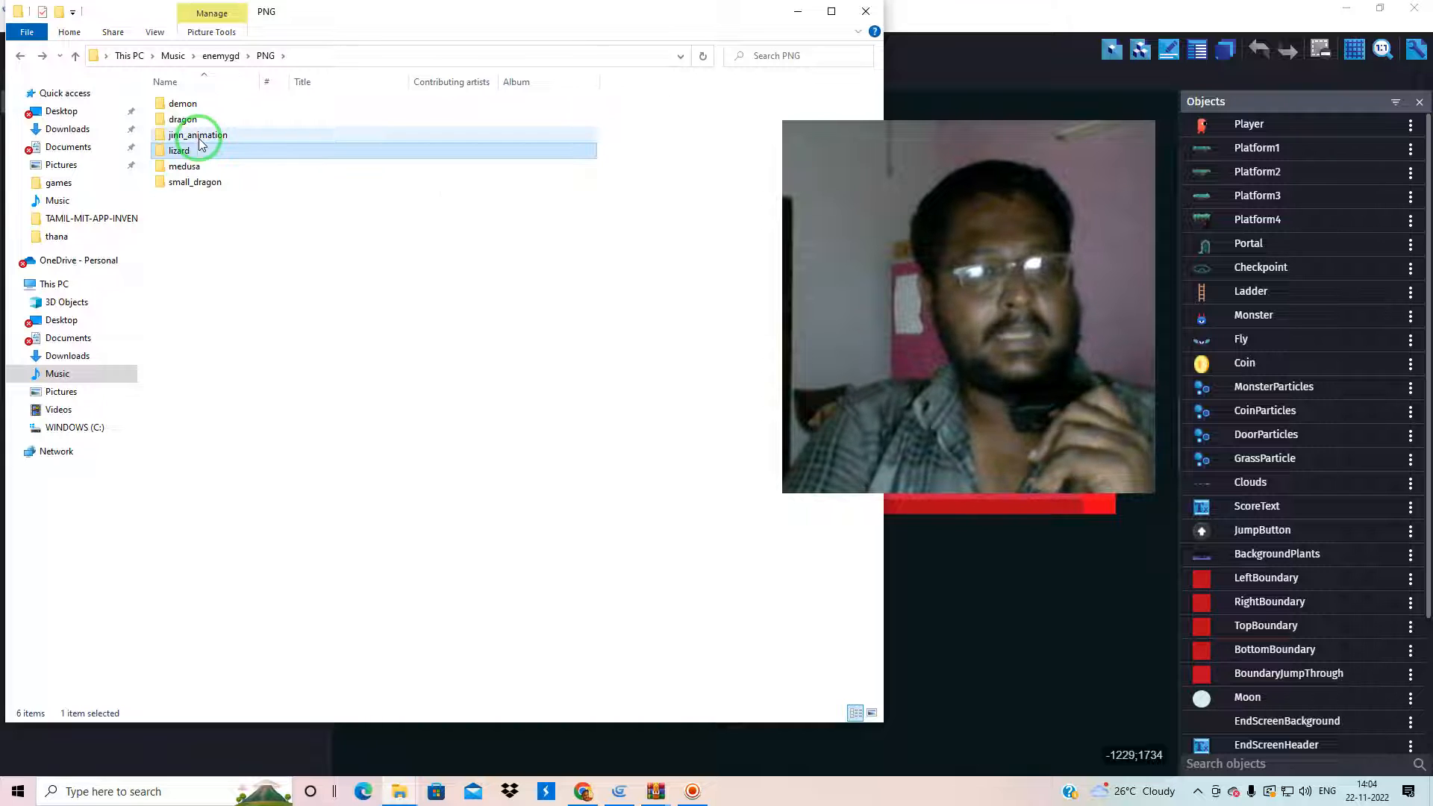
double_click(199, 139)
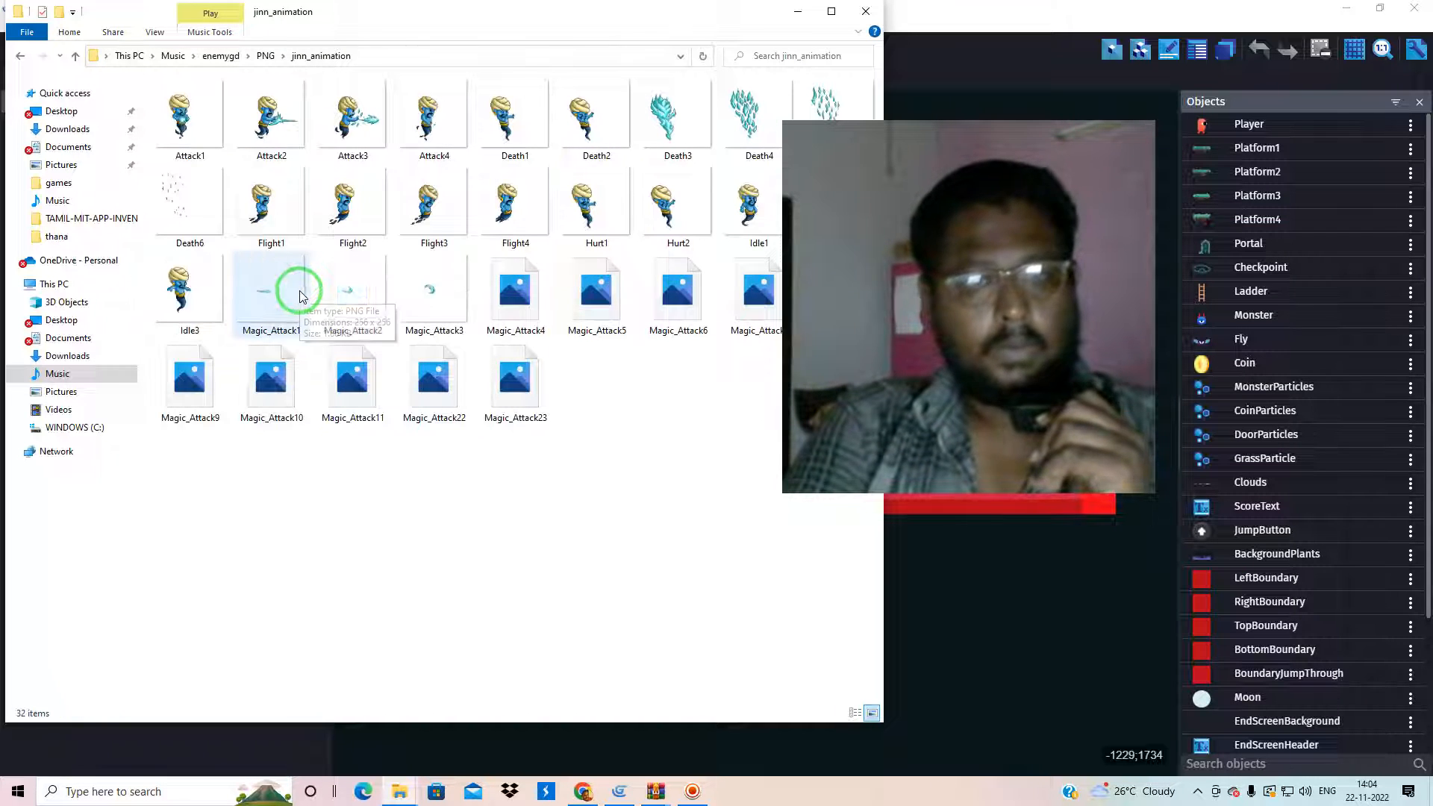
left_click(20, 58)
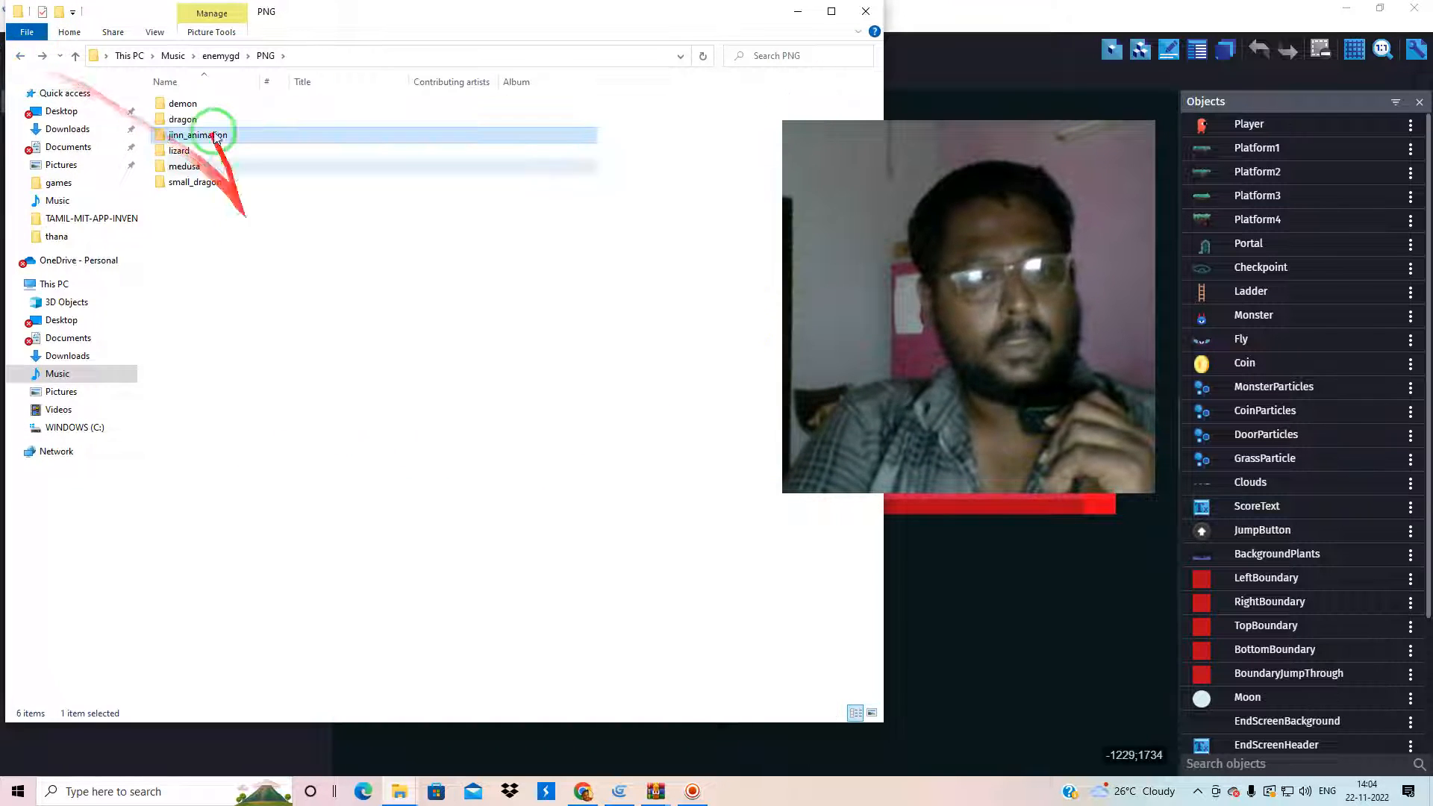
double_click(188, 121)
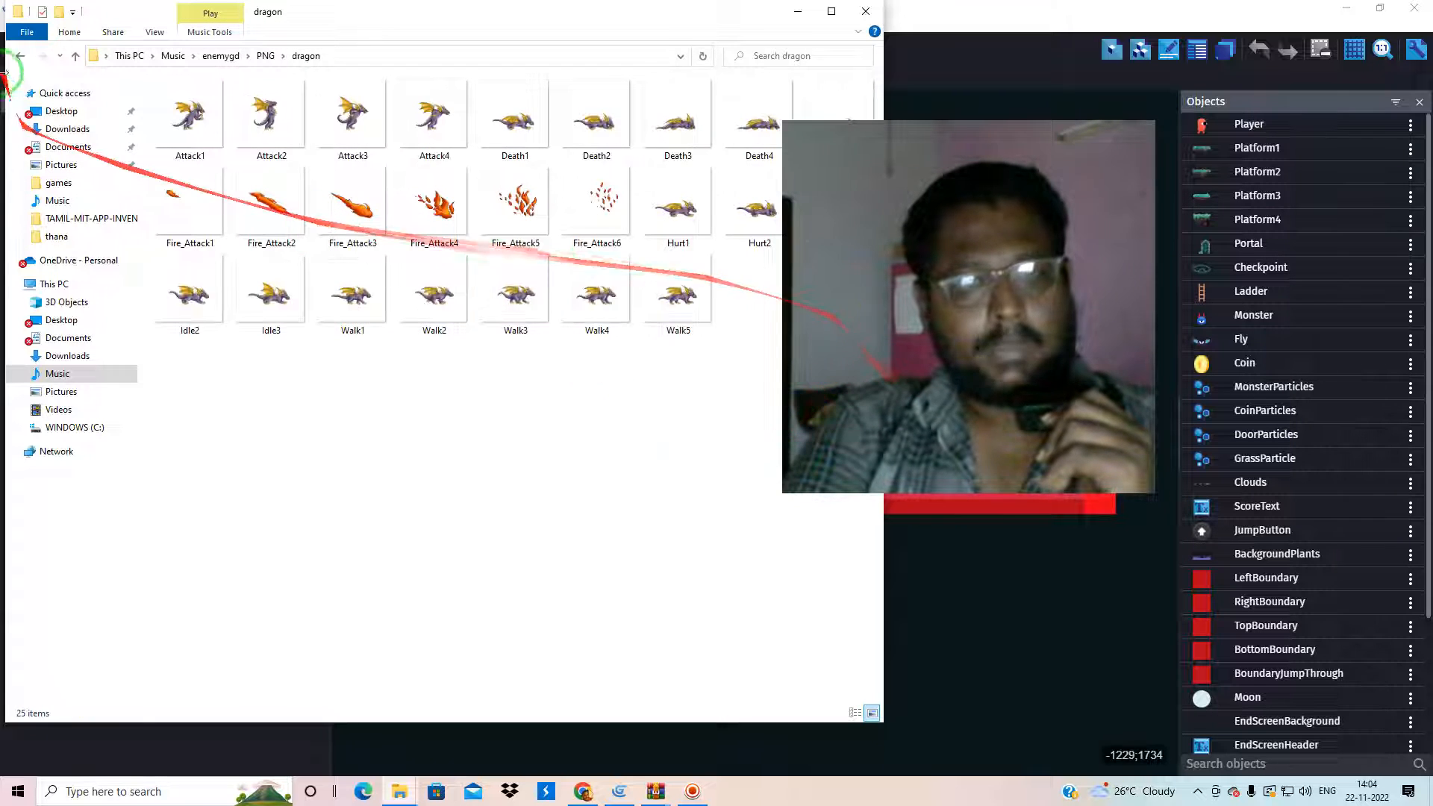
left_click(20, 56)
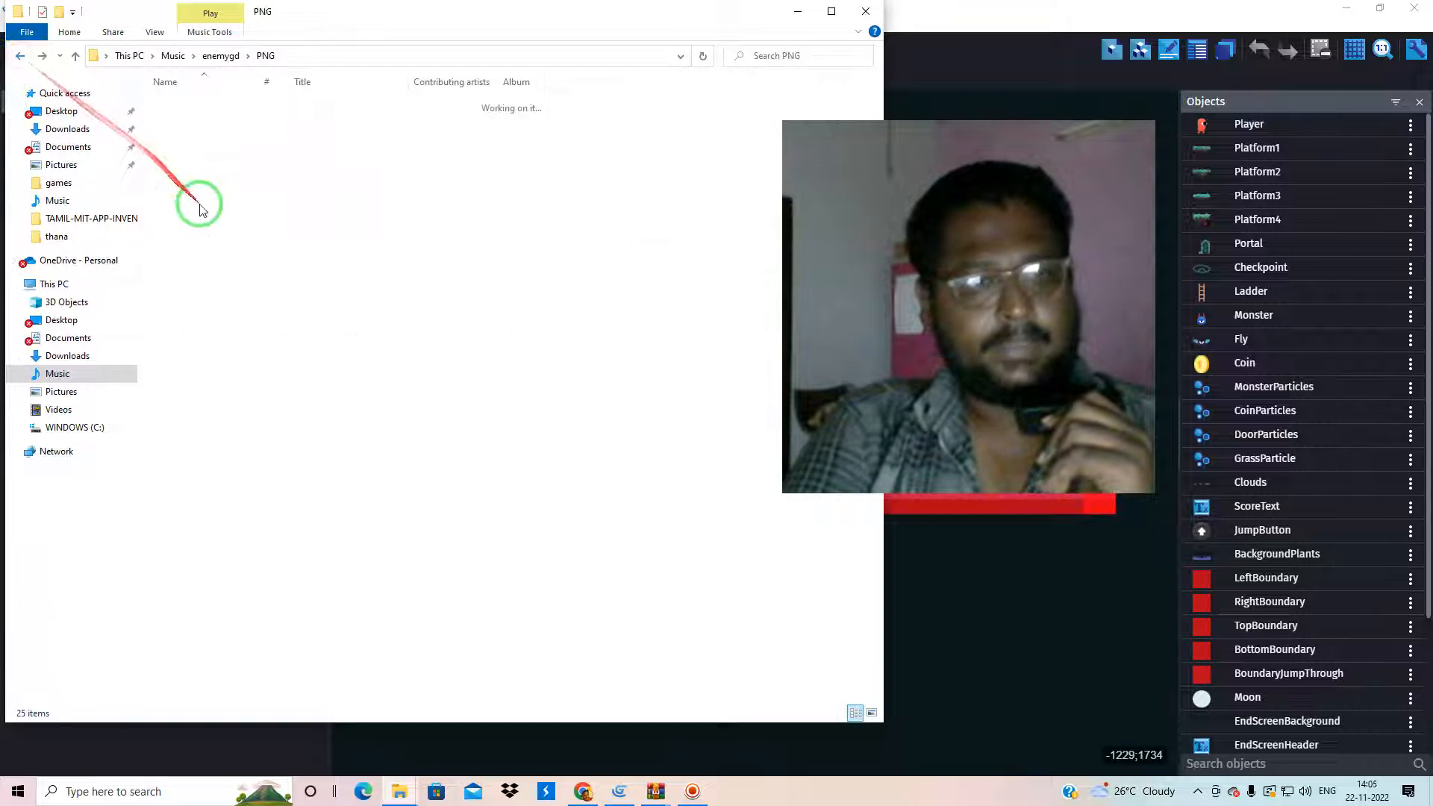
double_click(184, 104)
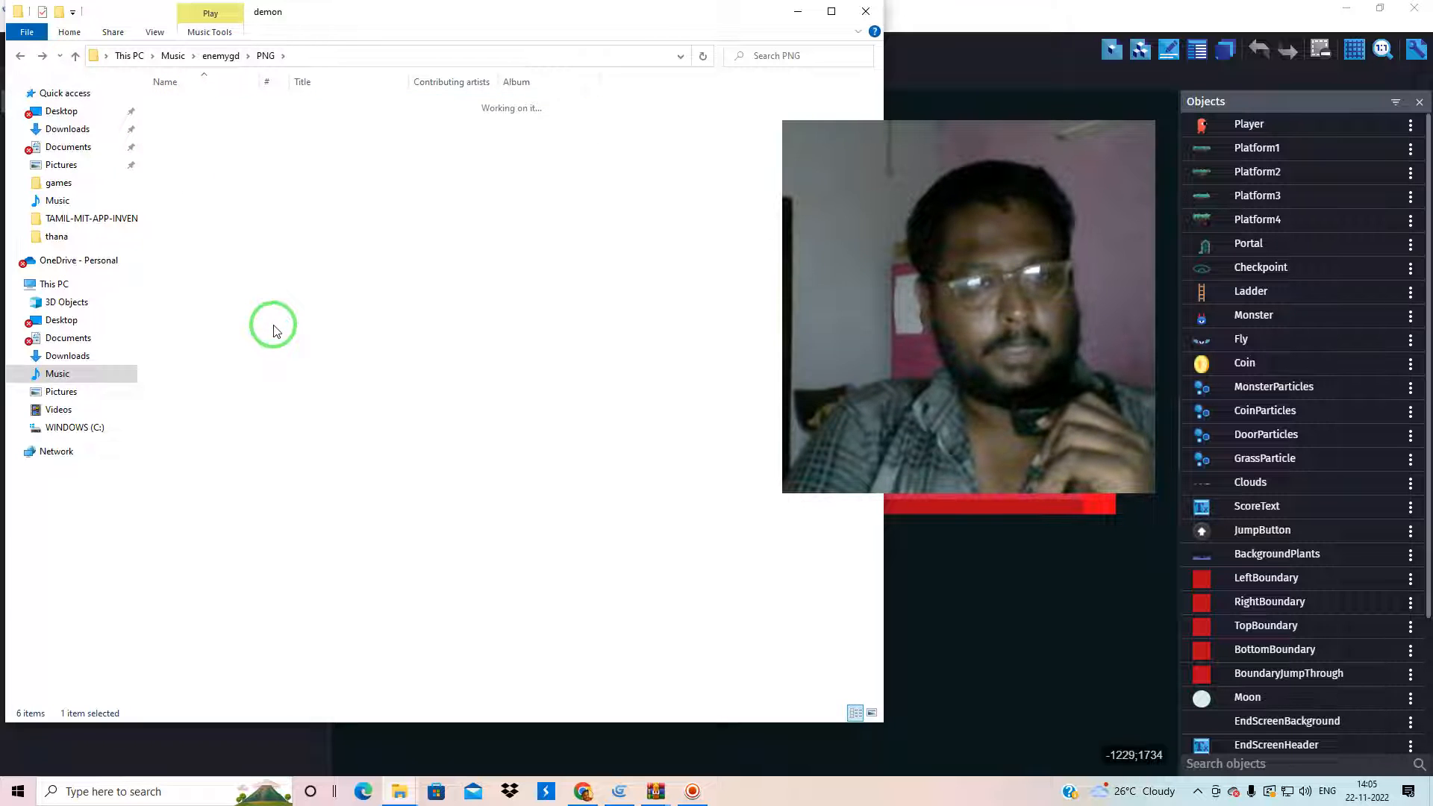
left_click_drag(858, 233, 1042, 248)
left_click(341, 238)
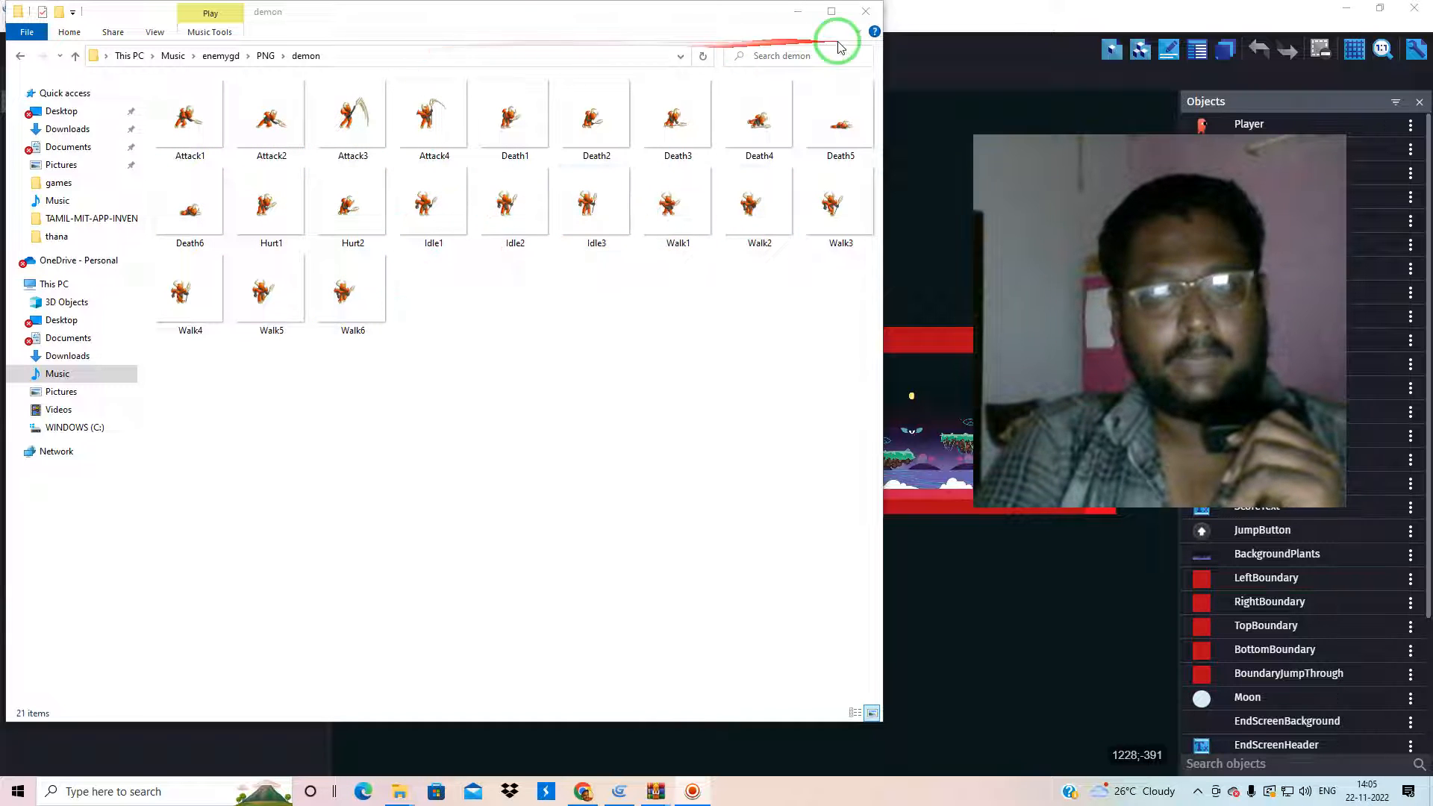
Step: Switch to GDevelop and open the Monster object in the scene for editing
left_click(798, 16)
left_click_drag(1098, 356, 1297, 388)
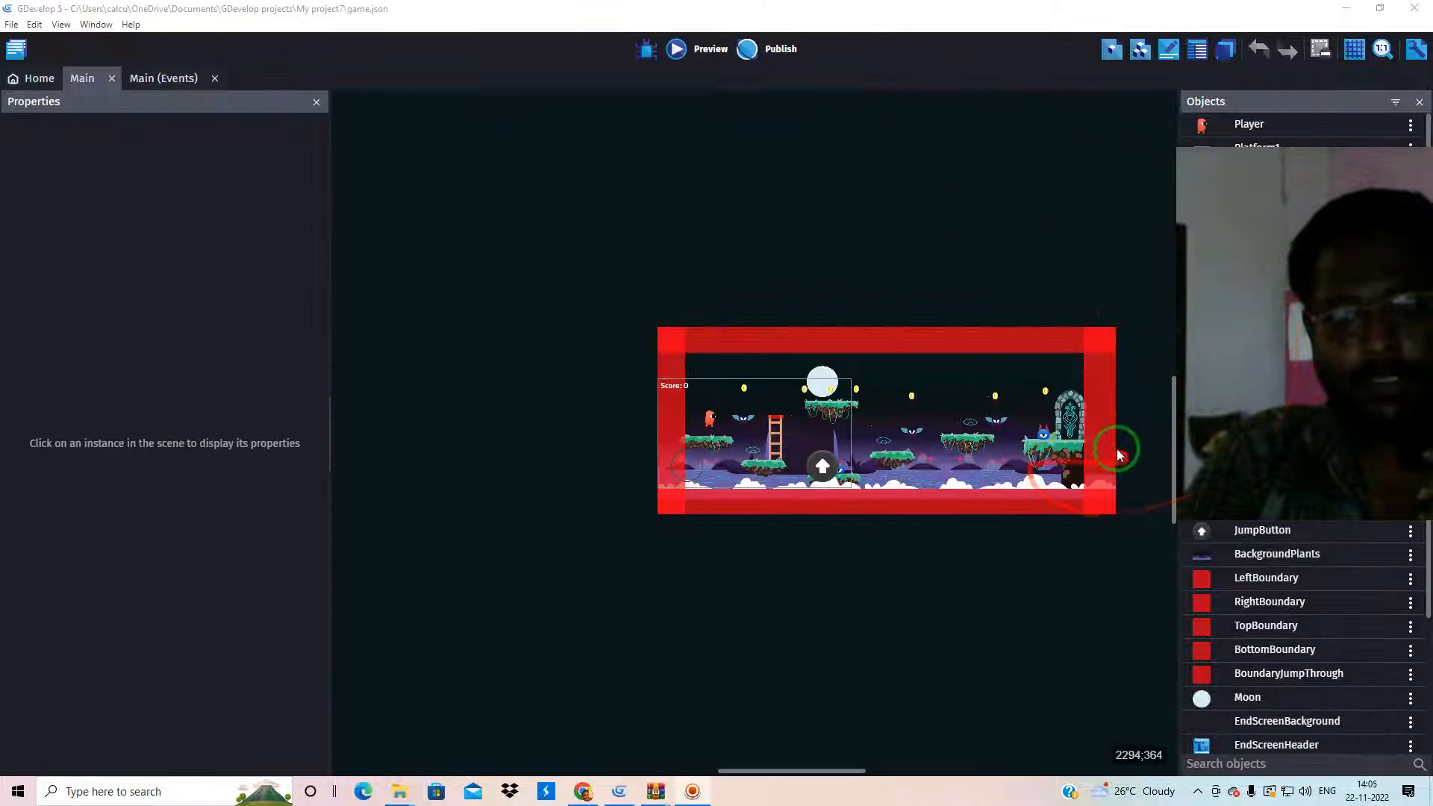
scroll(1108, 413, "up", 2, "ctrl")
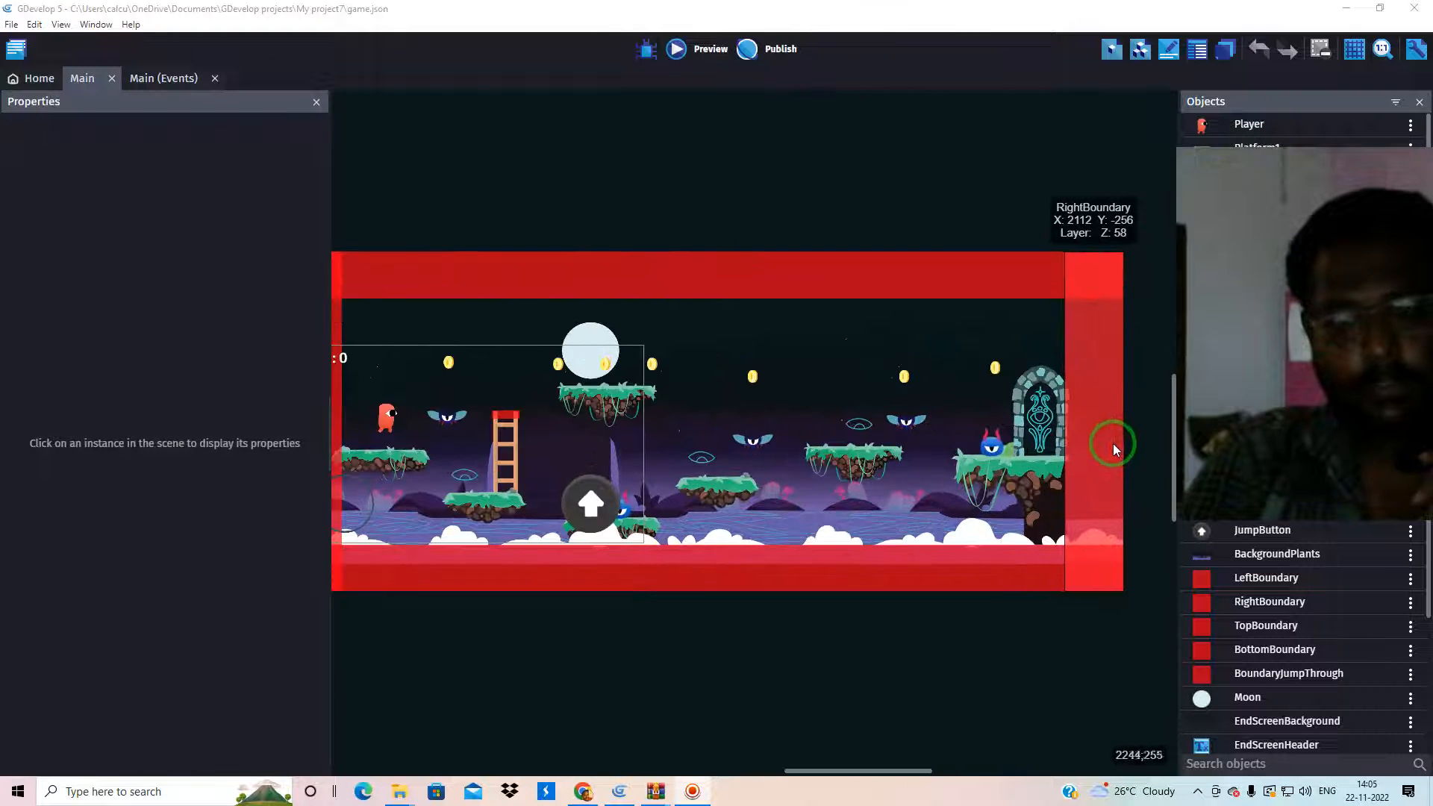
double_click(624, 512)
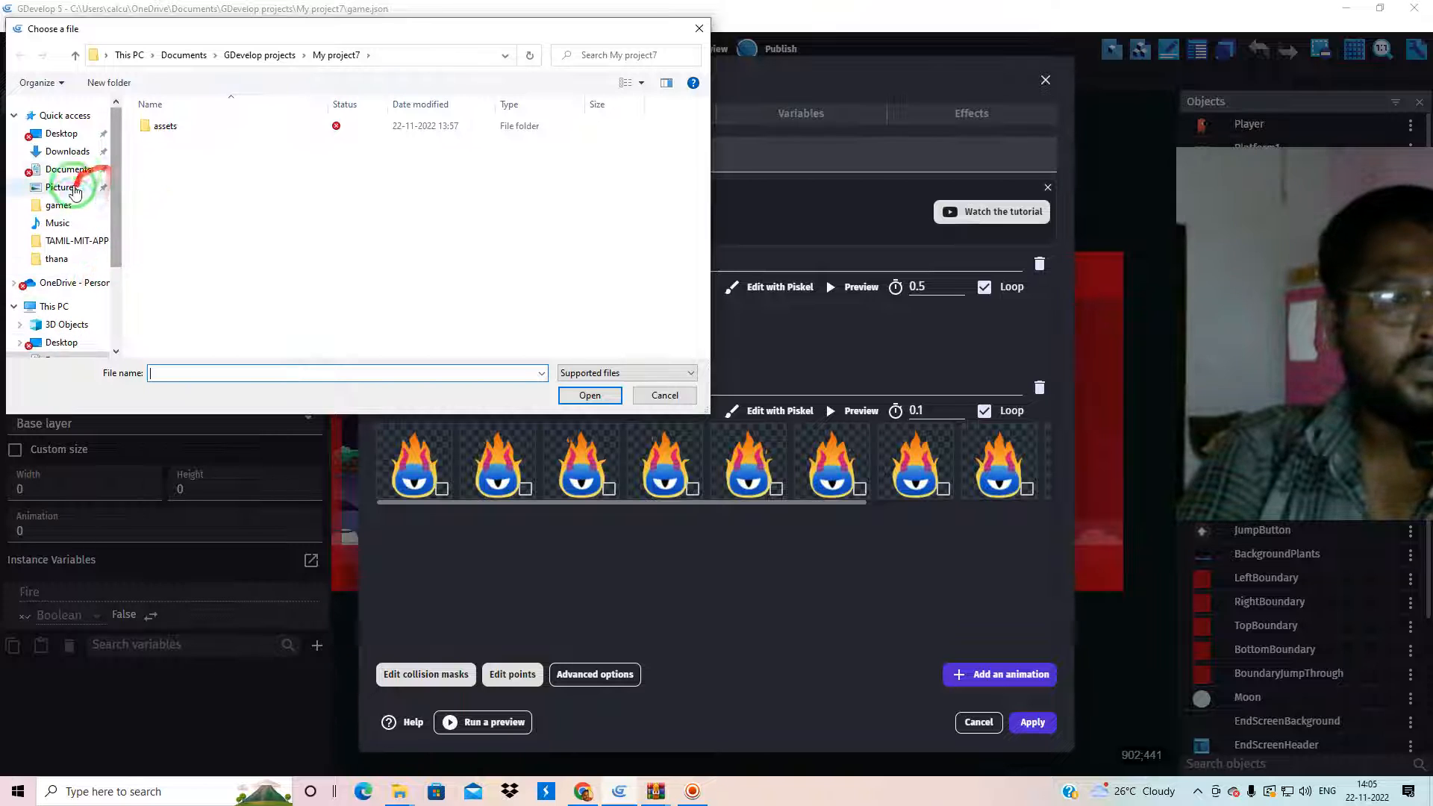
Step: Add Idle3 from enemygd's PNG/demon folder as a sprite of the NoFire animation, copying the file into the project folder
left_click(71, 222)
scroll(197, 257, "down", 5)
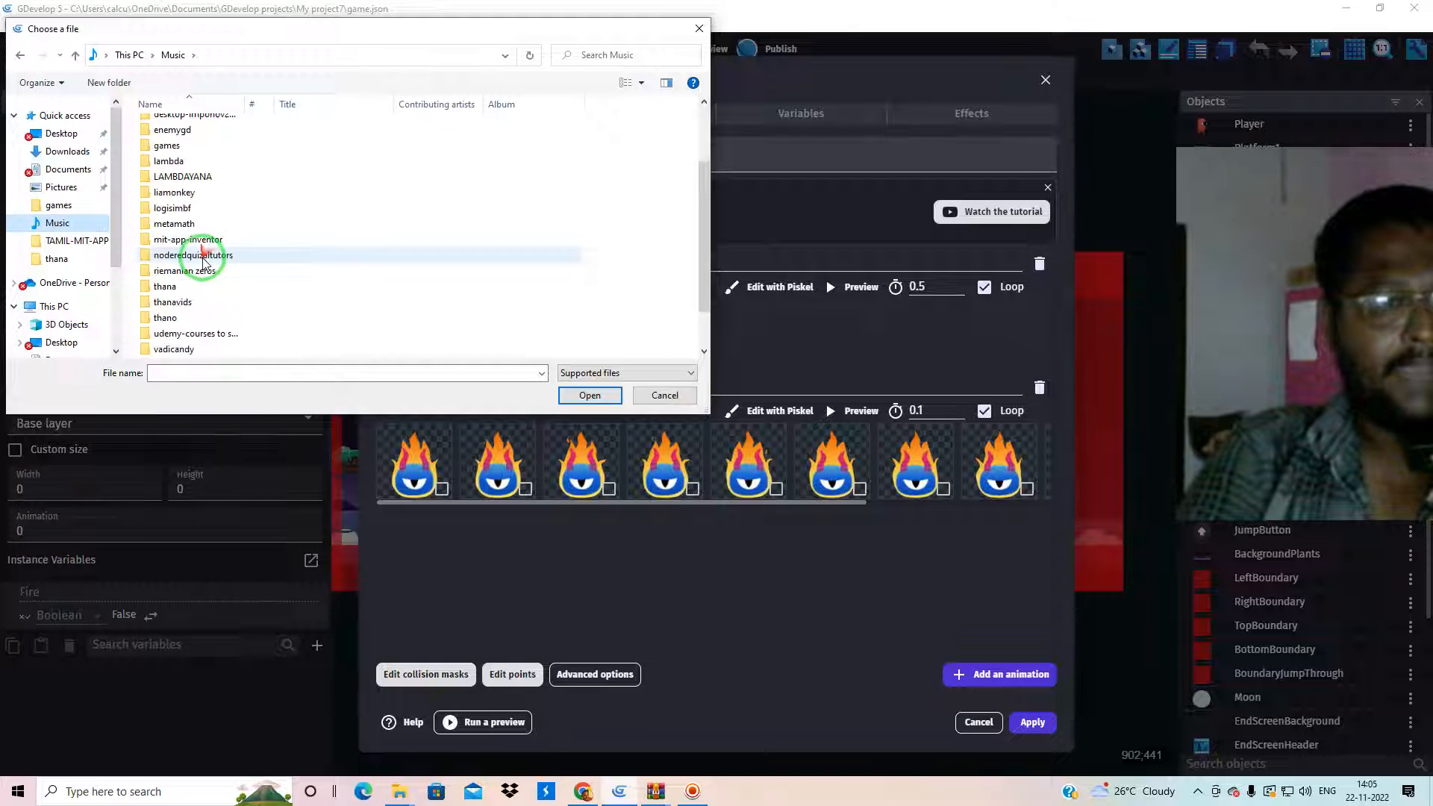
double_click(171, 133)
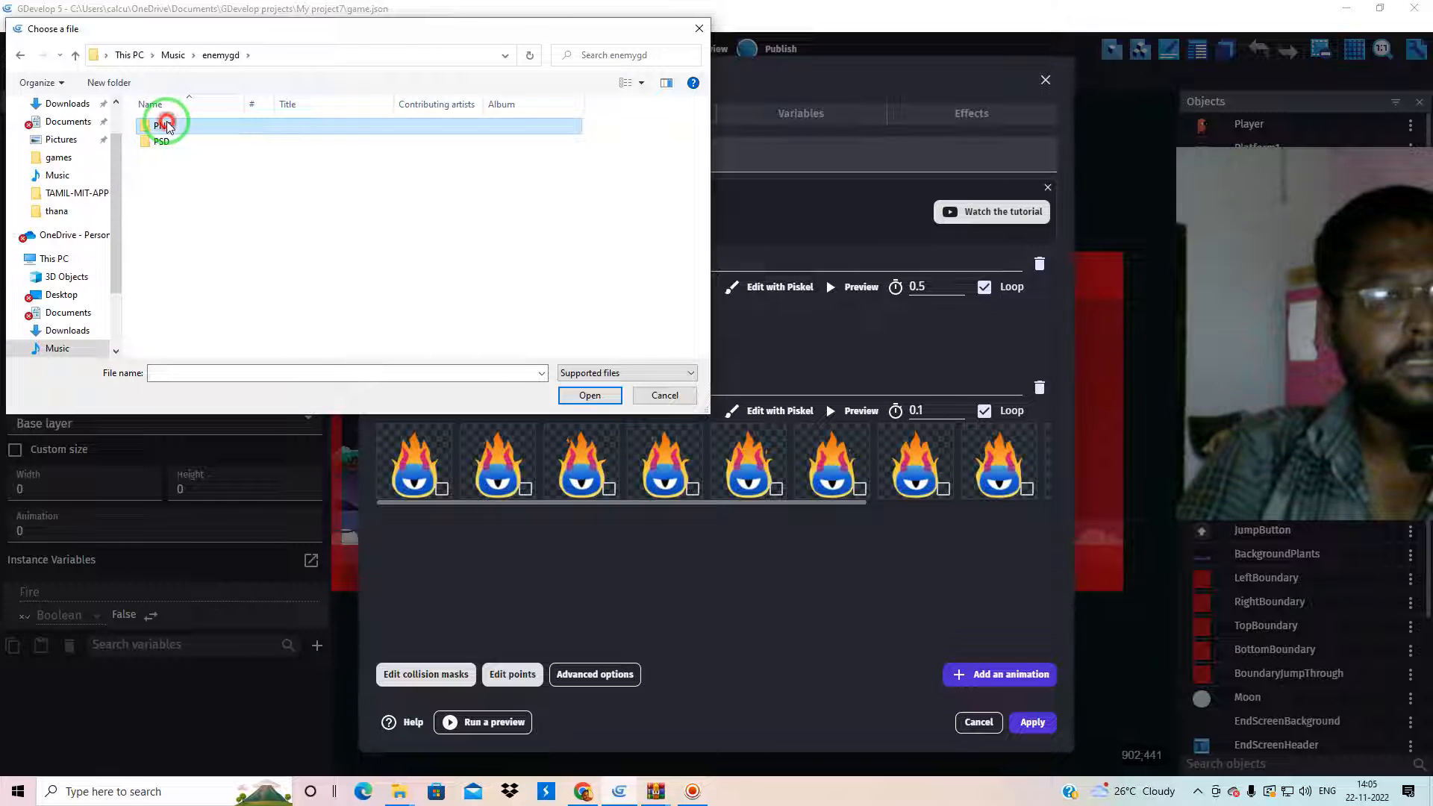
double_click(164, 125)
double_click(166, 124)
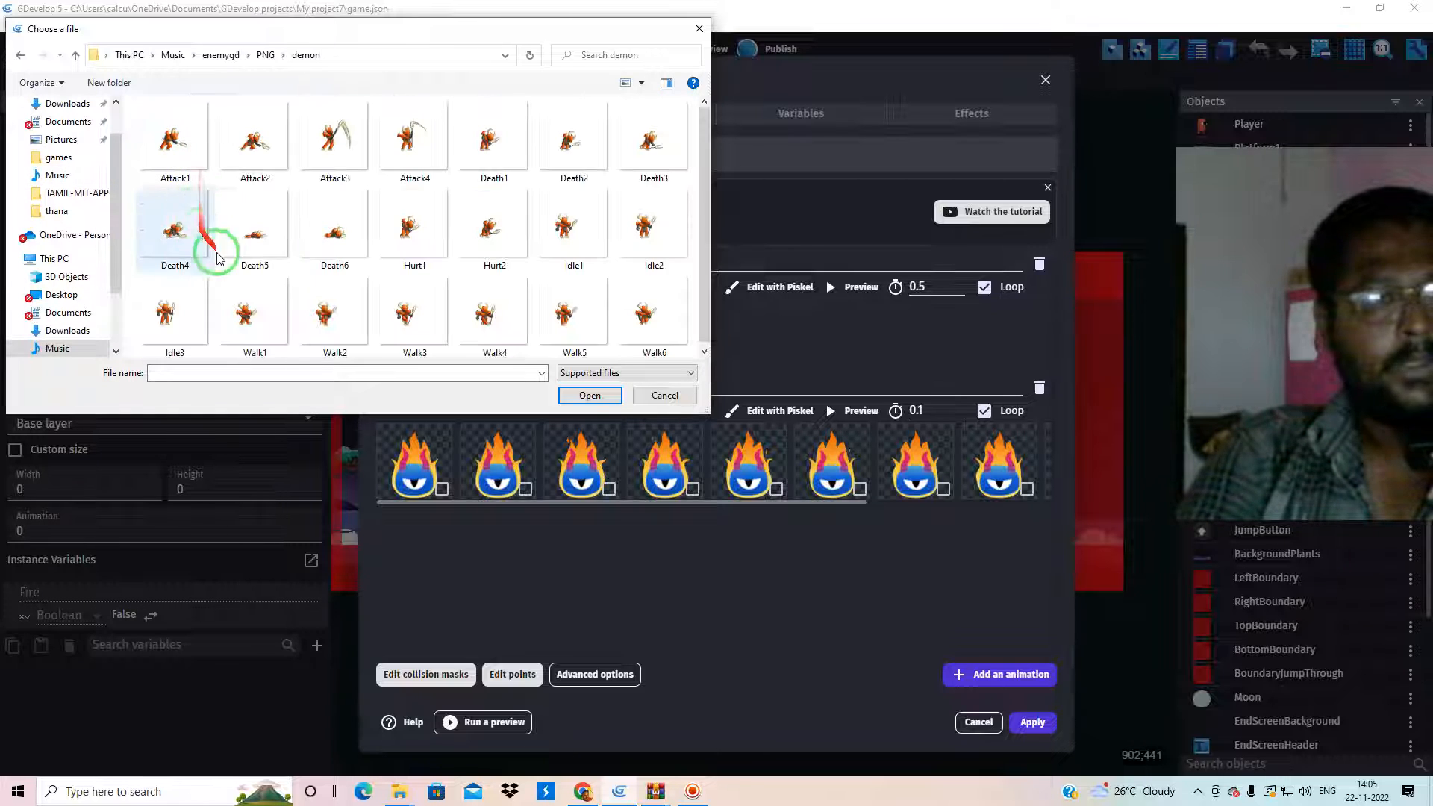
left_click(174, 322)
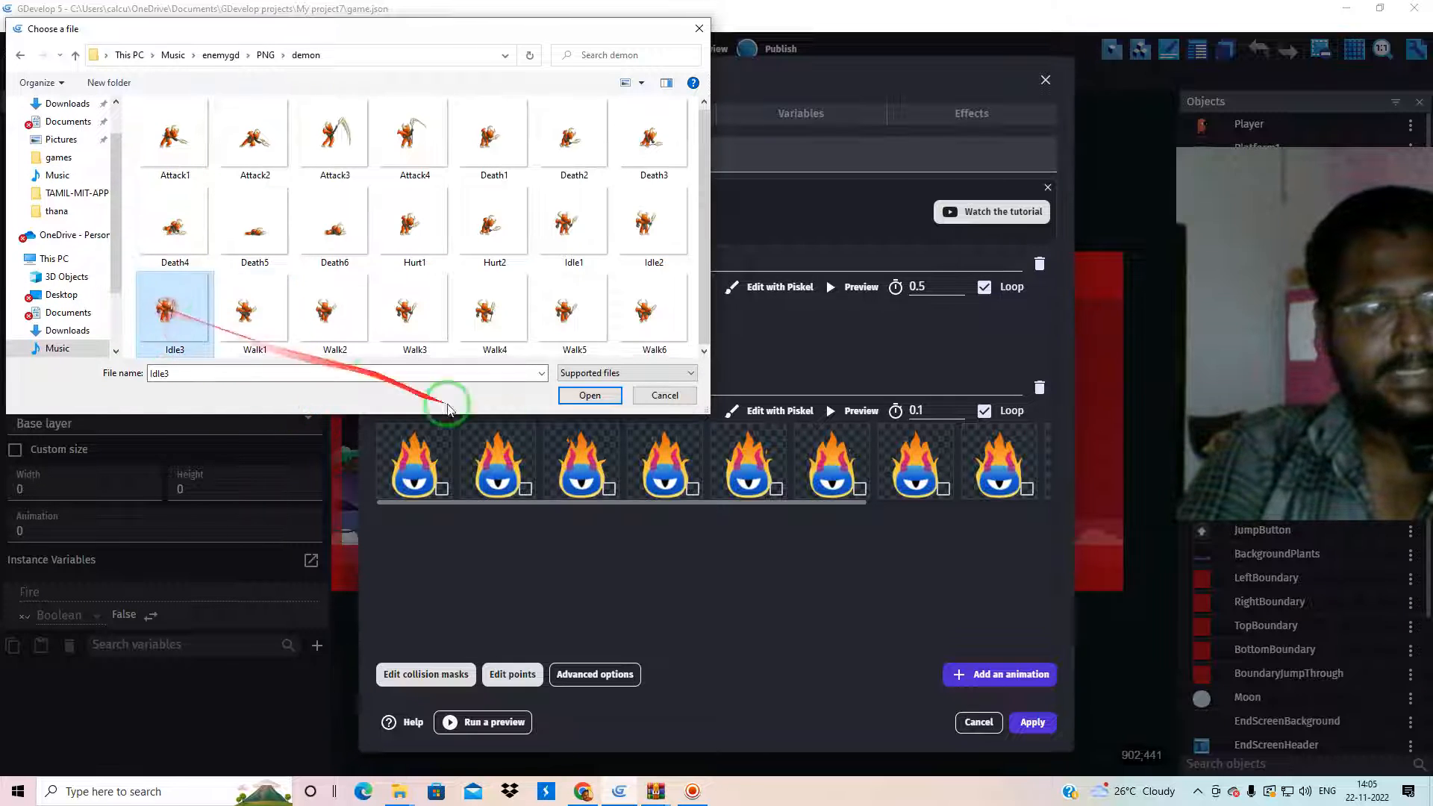
left_click(586, 395)
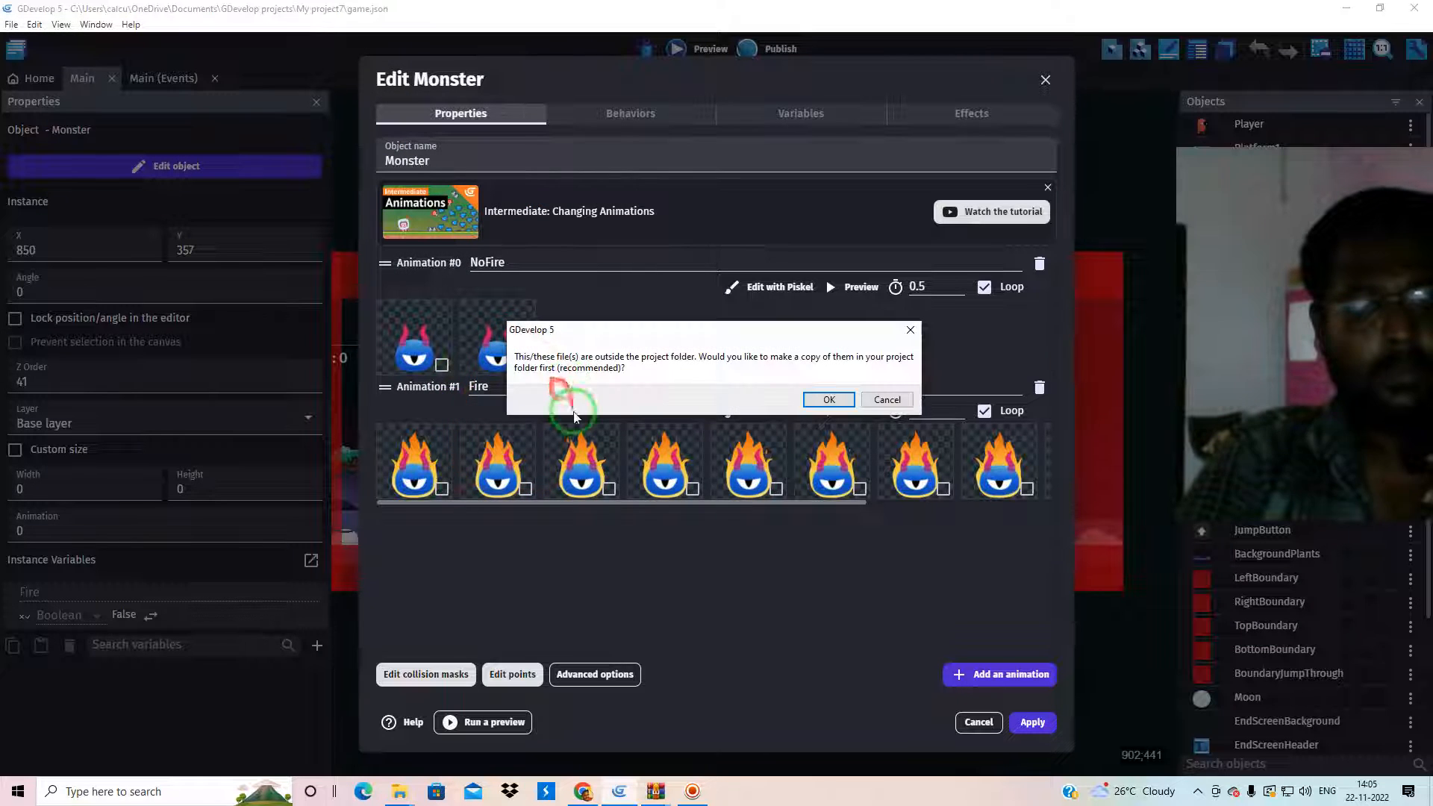
left_click(832, 398)
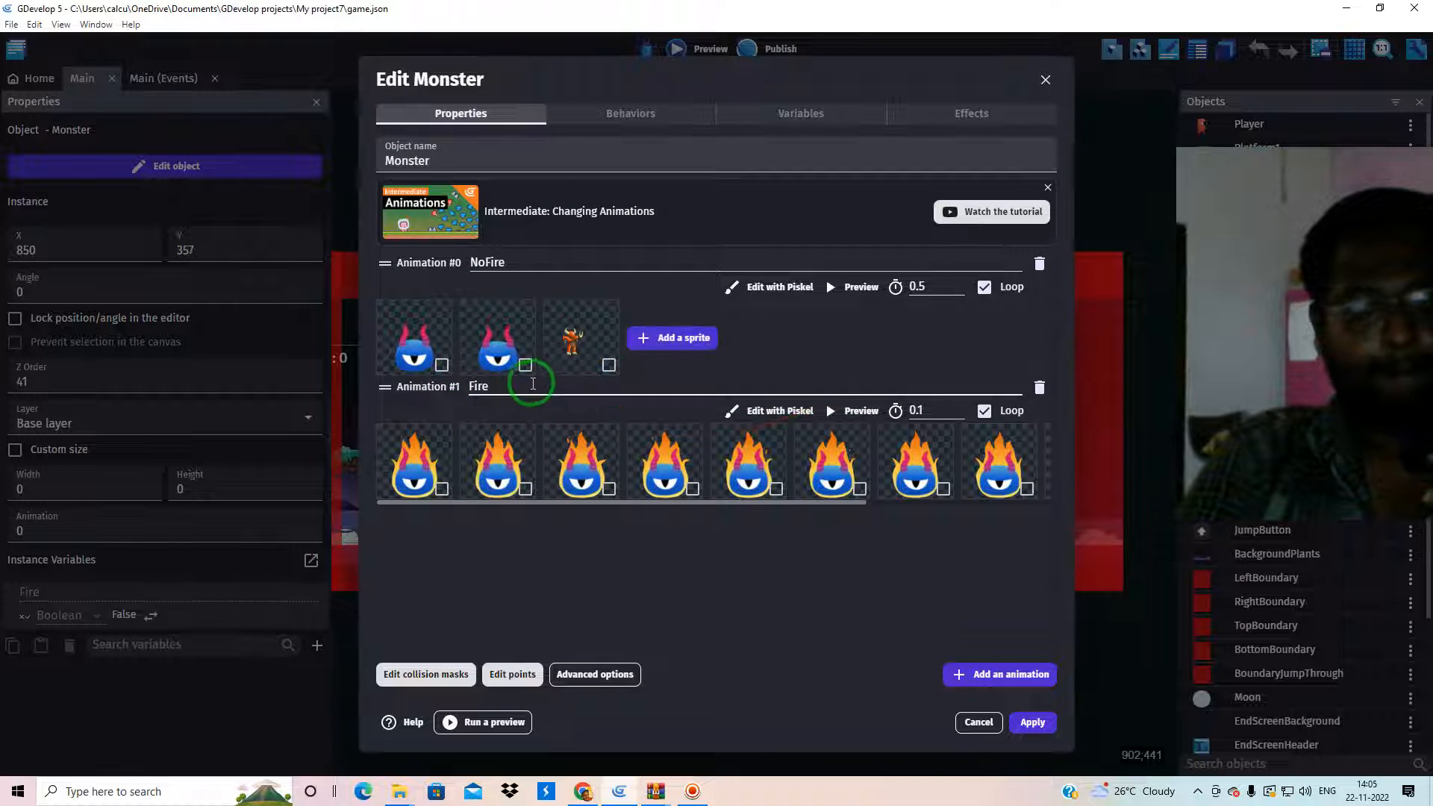
Step: Delete both blue monster frames from the NoFire animation and add the demon's Walk3 sprite, copying it into the project folder
right_click(519, 331)
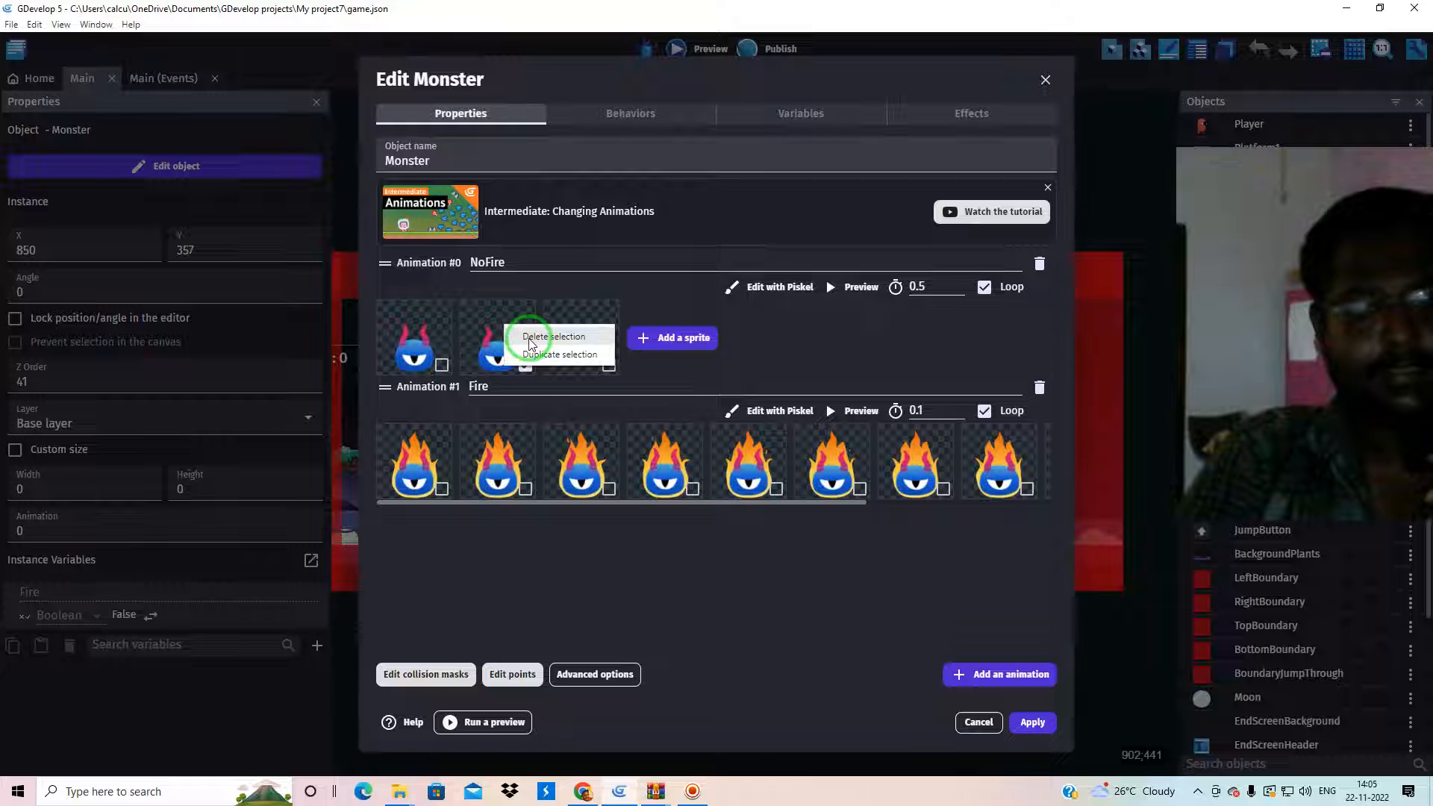
left_click(531, 340)
left_click(578, 338)
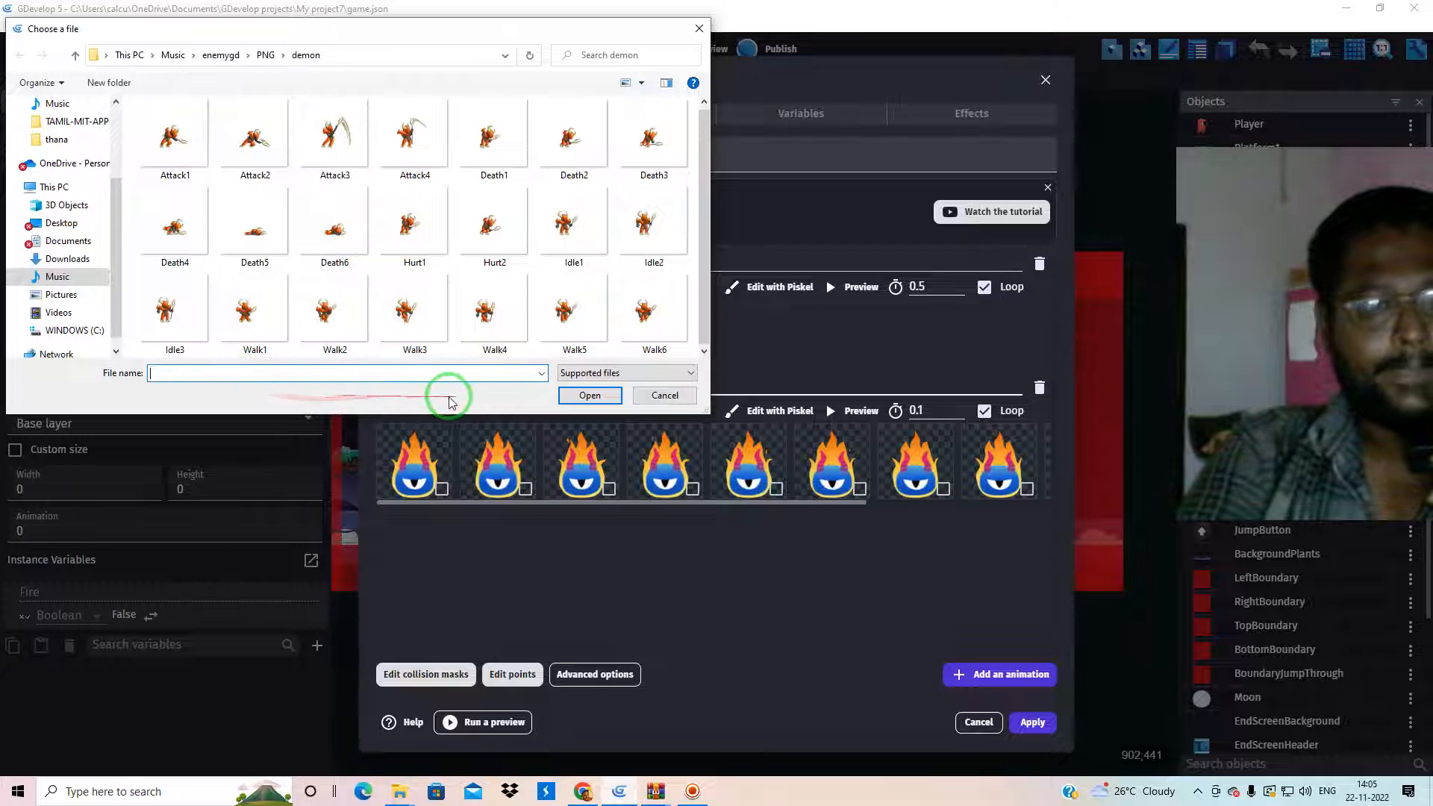
left_click(409, 320)
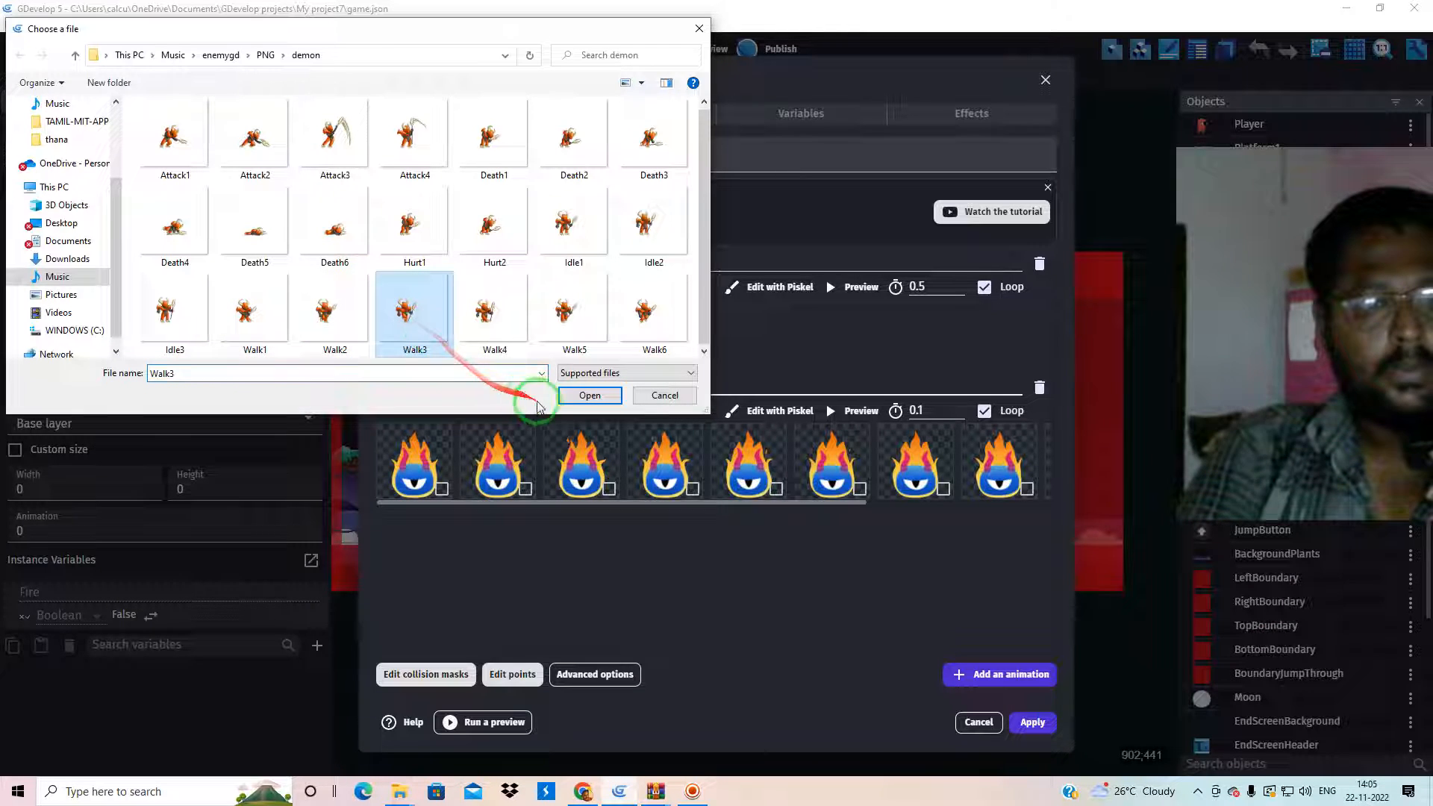
left_click(588, 395)
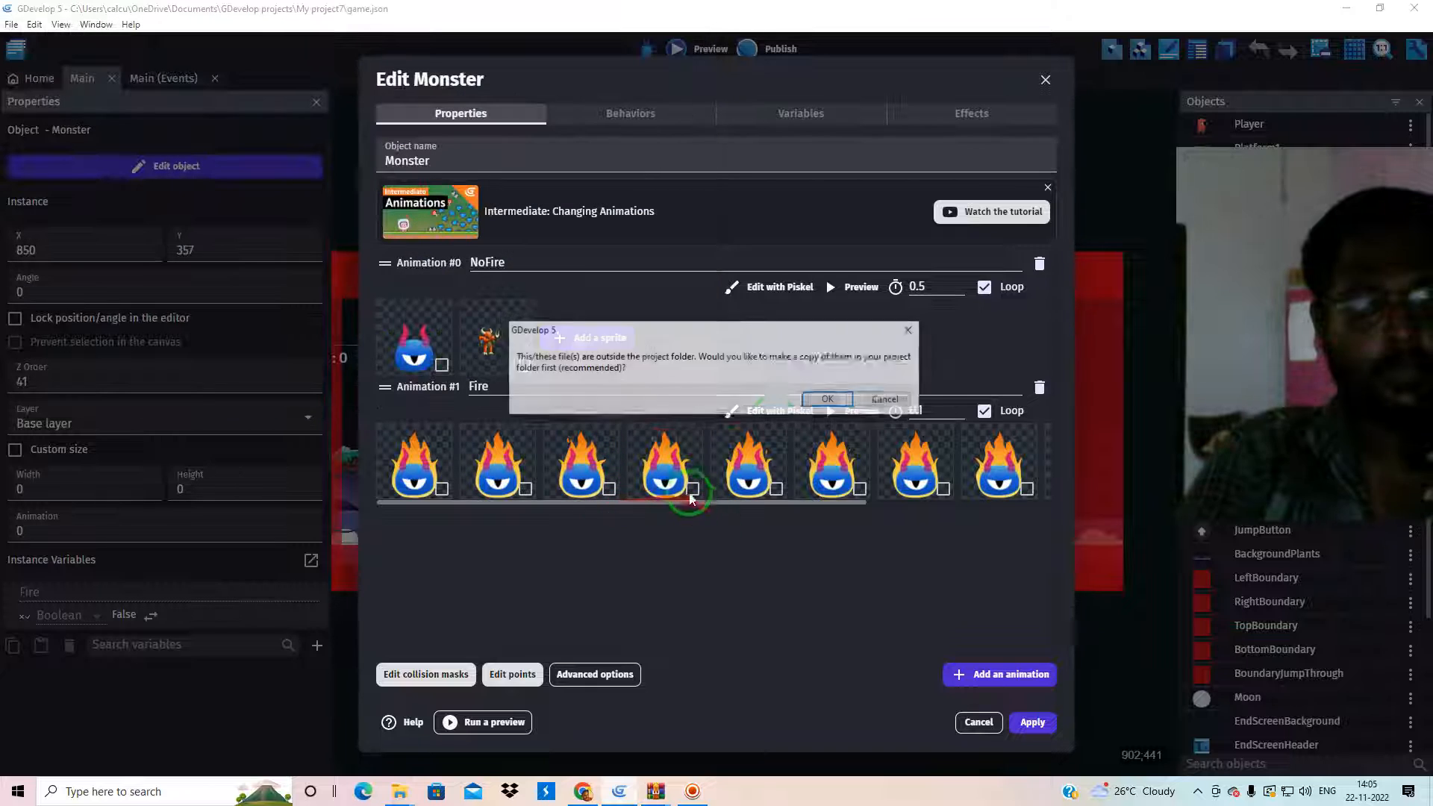
left_click(825, 400)
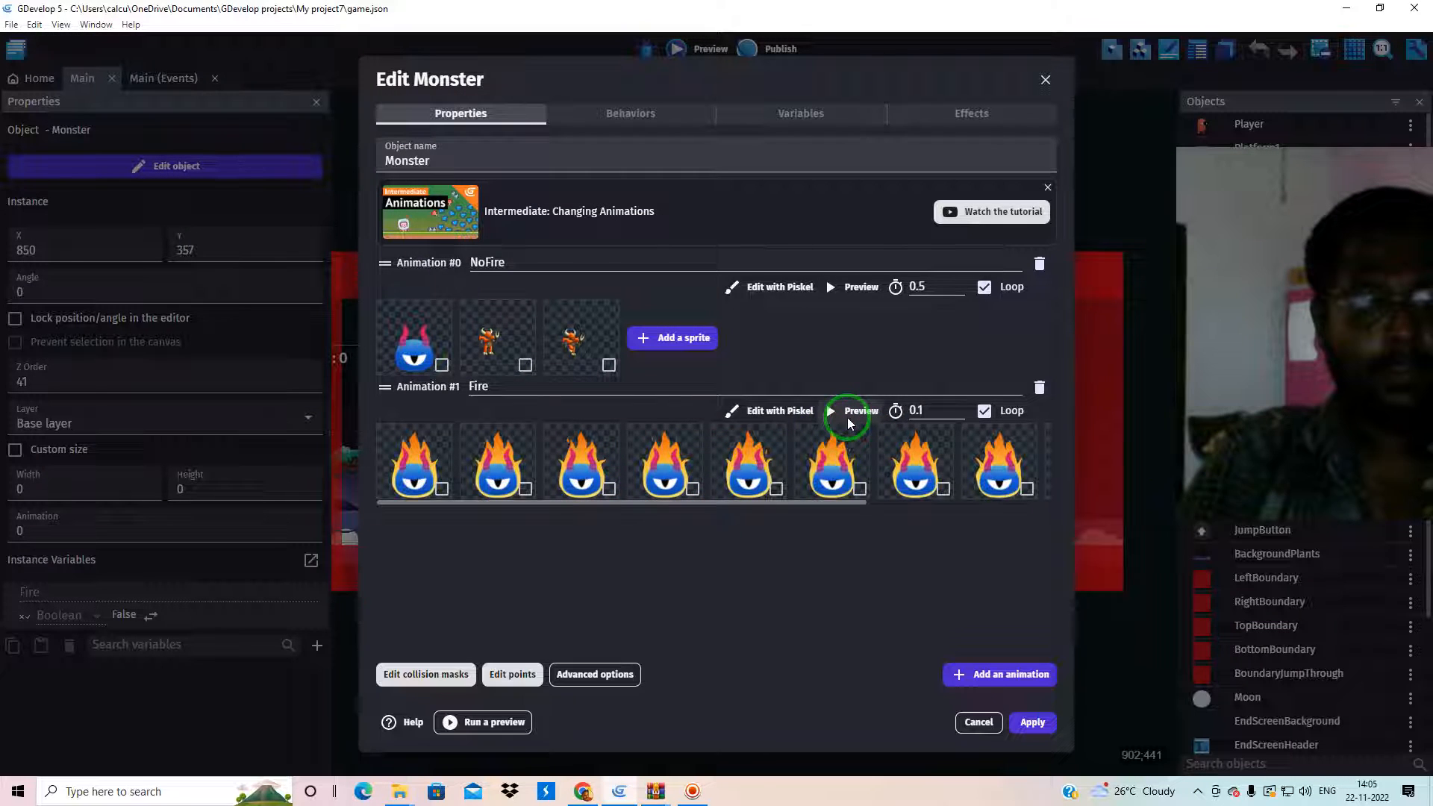
right_click(437, 335)
left_click(448, 330)
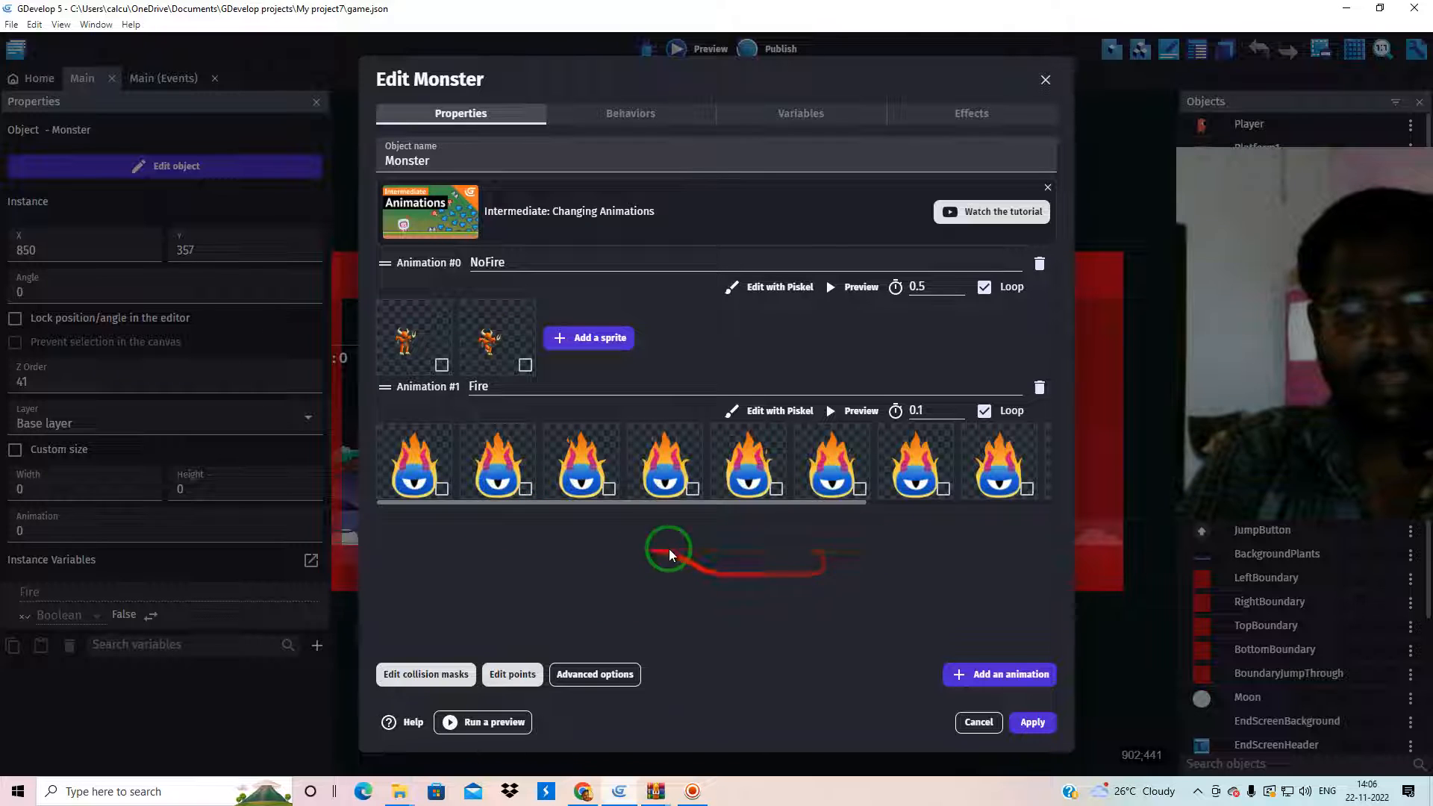
Step: Add all the demon images from enemygd's PNG/demon folder to the Fire animation, copying the files into the project folder
left_click_drag(786, 503, 1002, 517)
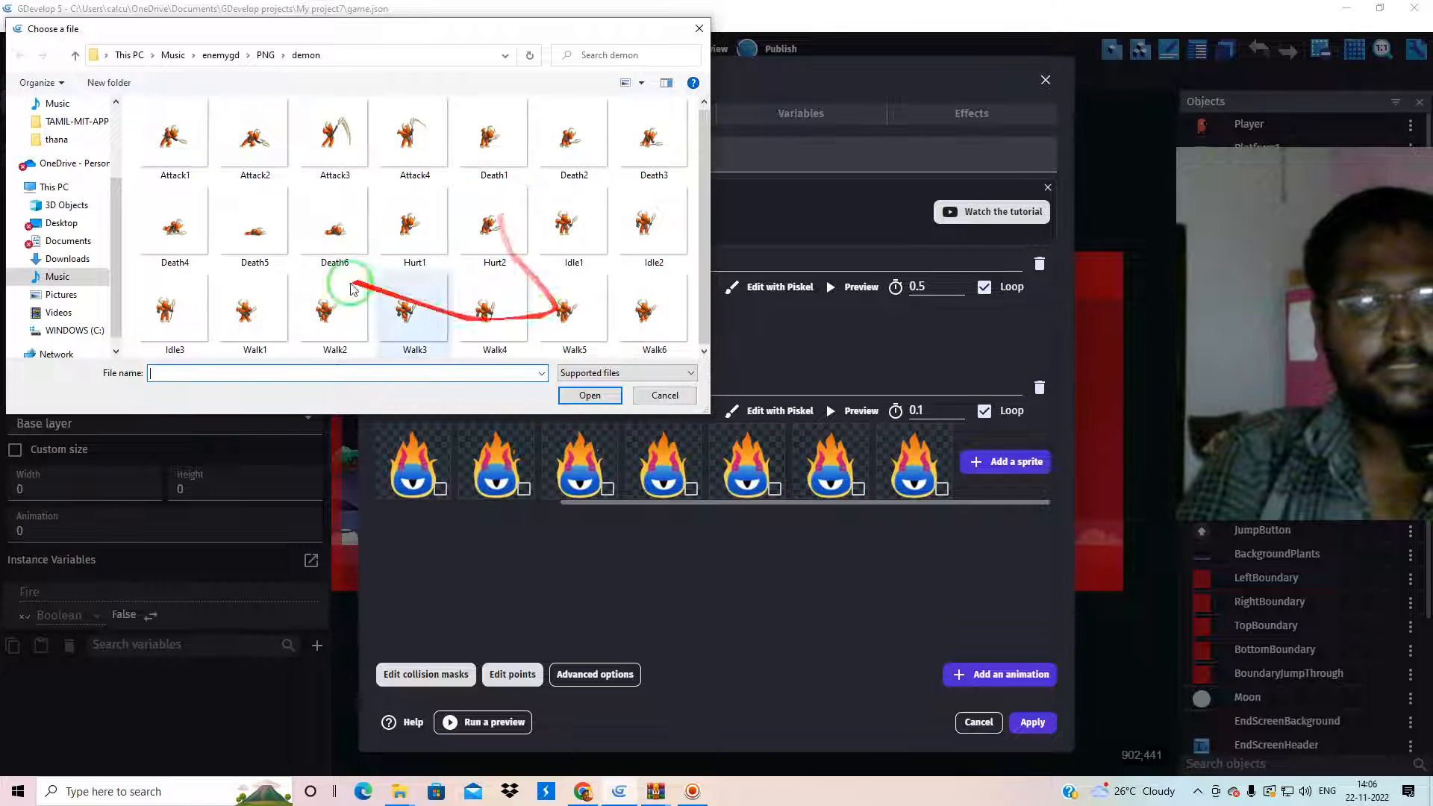
left_click_drag(128, 106, 672, 406)
left_click(590, 396)
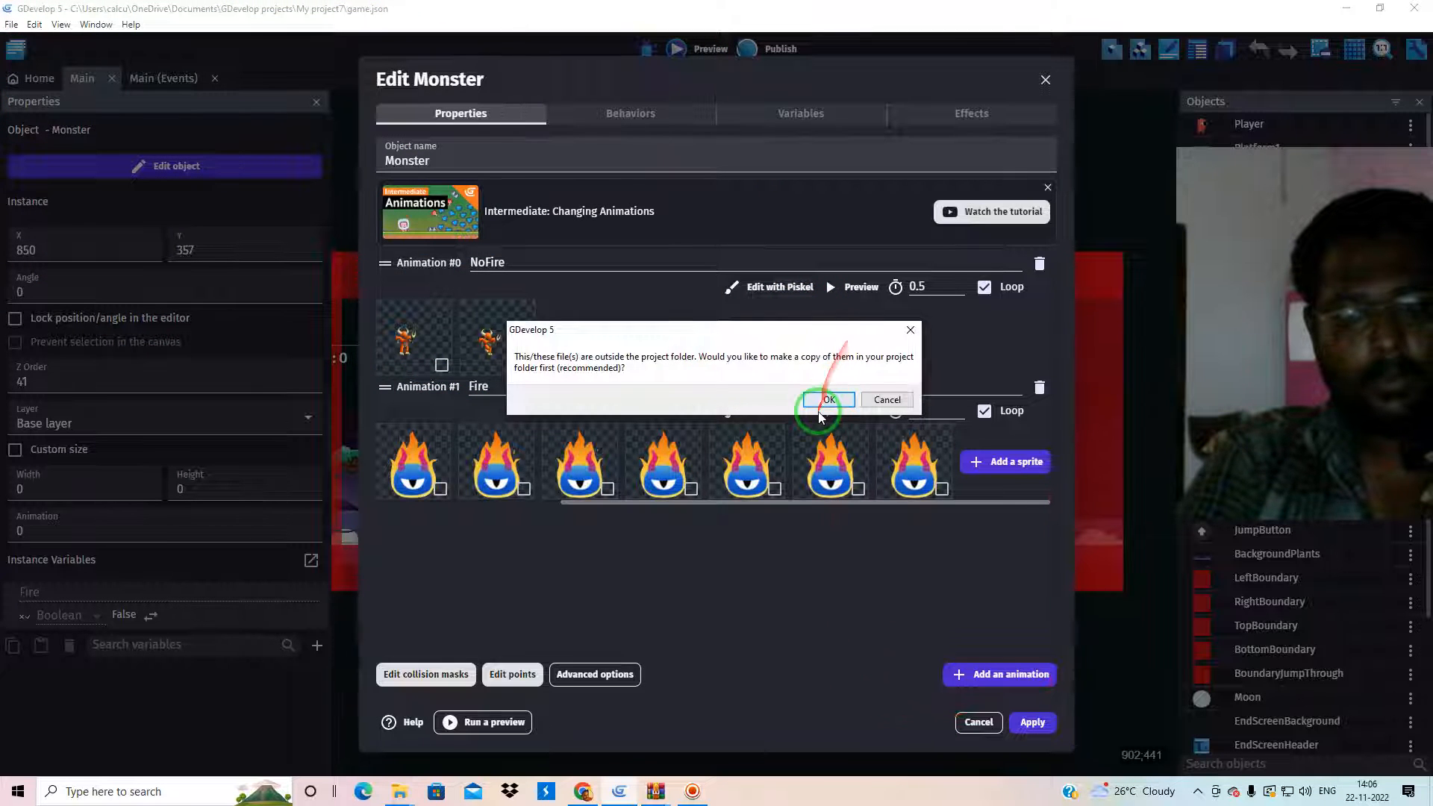
left_click(819, 403)
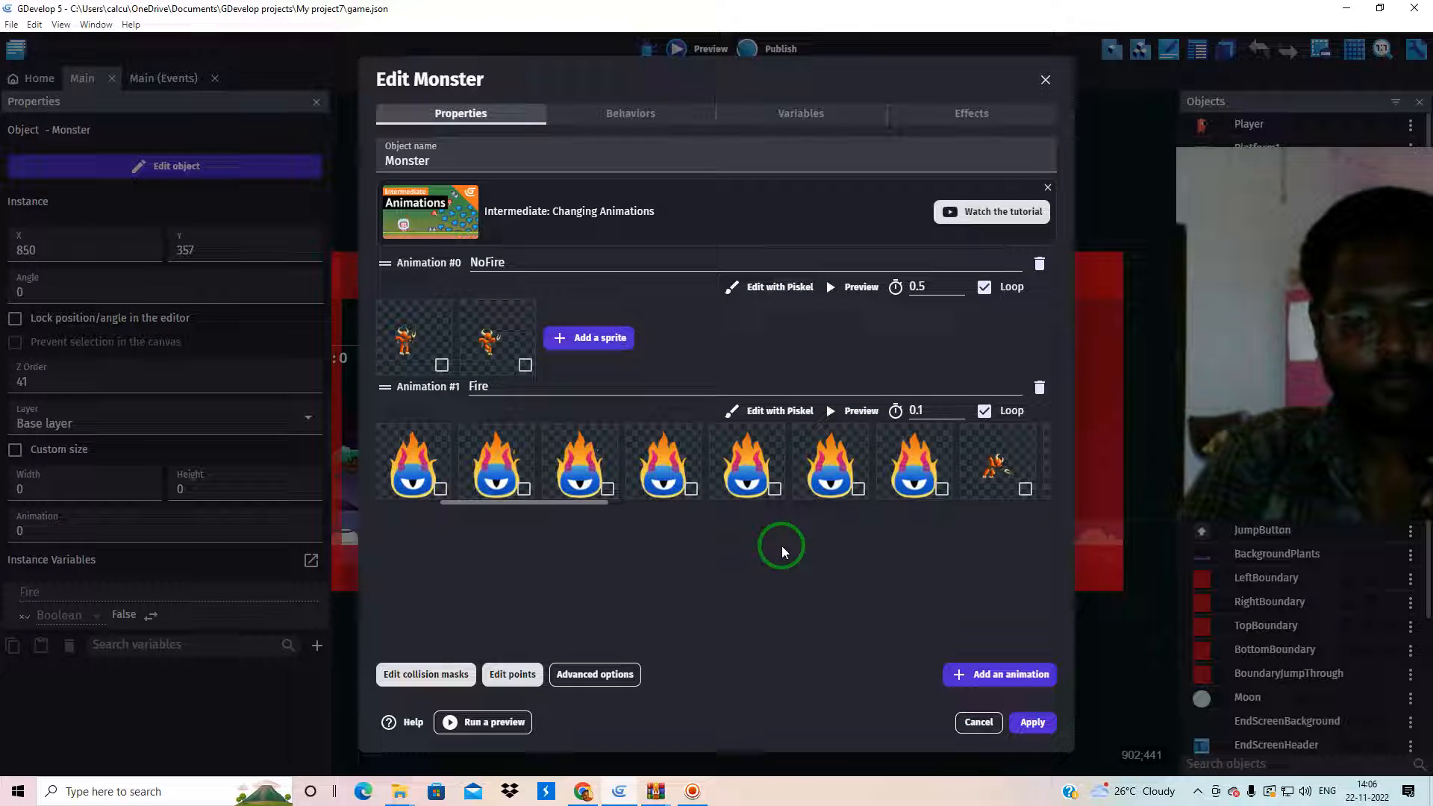
Step: Delete every blue flaming monster frame from the Fire animation, preview the animation, and apply the Monster object's changes
right_click(426, 450)
left_click(447, 462)
right_click(421, 443)
left_click(439, 455)
right_click(419, 443)
left_click(436, 455)
right_click(410, 449)
left_click(429, 457)
right_click(412, 446)
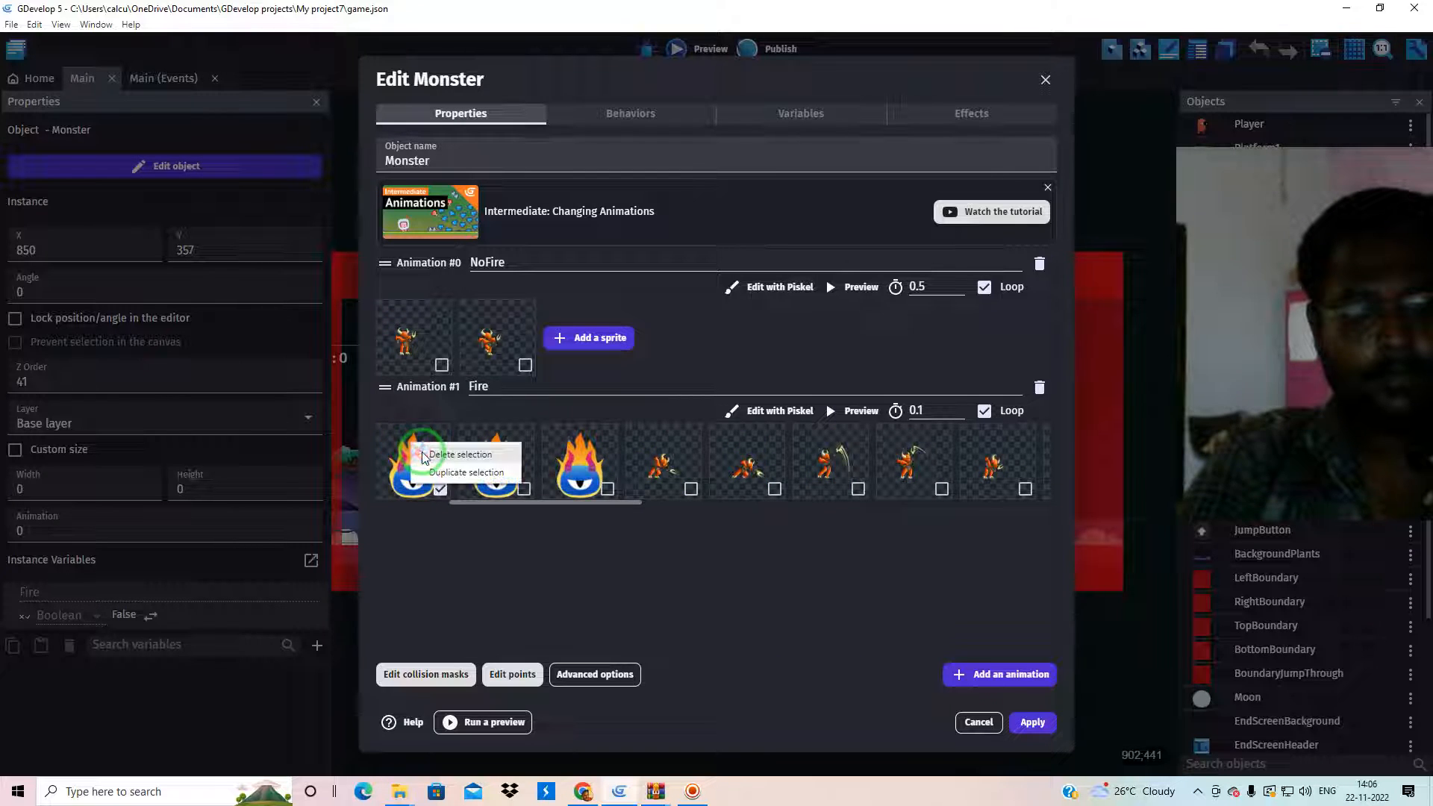
left_click(433, 457)
right_click(416, 448)
left_click(440, 458)
right_click(416, 448)
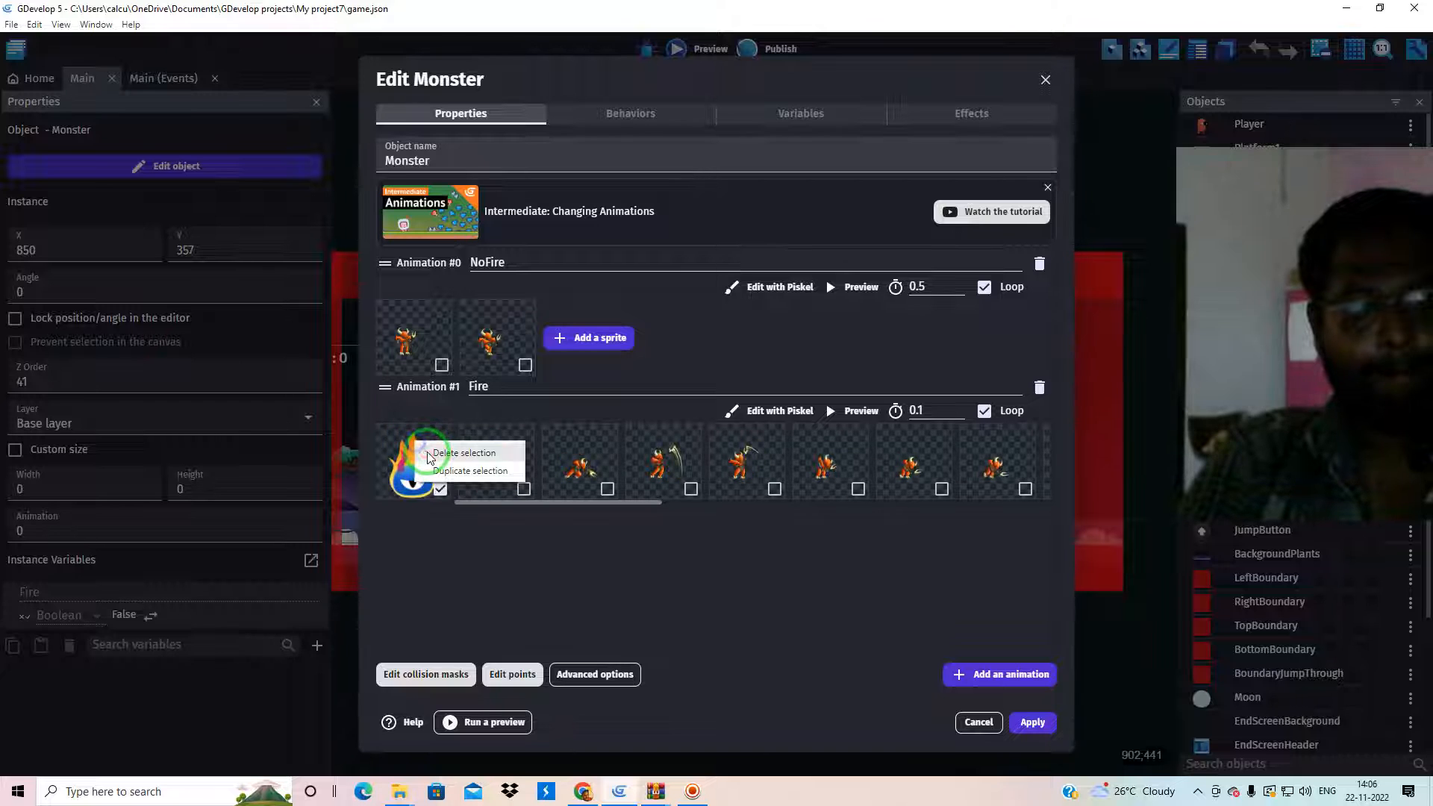
left_click(433, 457)
left_click_drag(474, 505, 379, 510)
right_click(409, 456)
left_click(433, 457)
right_click(416, 449)
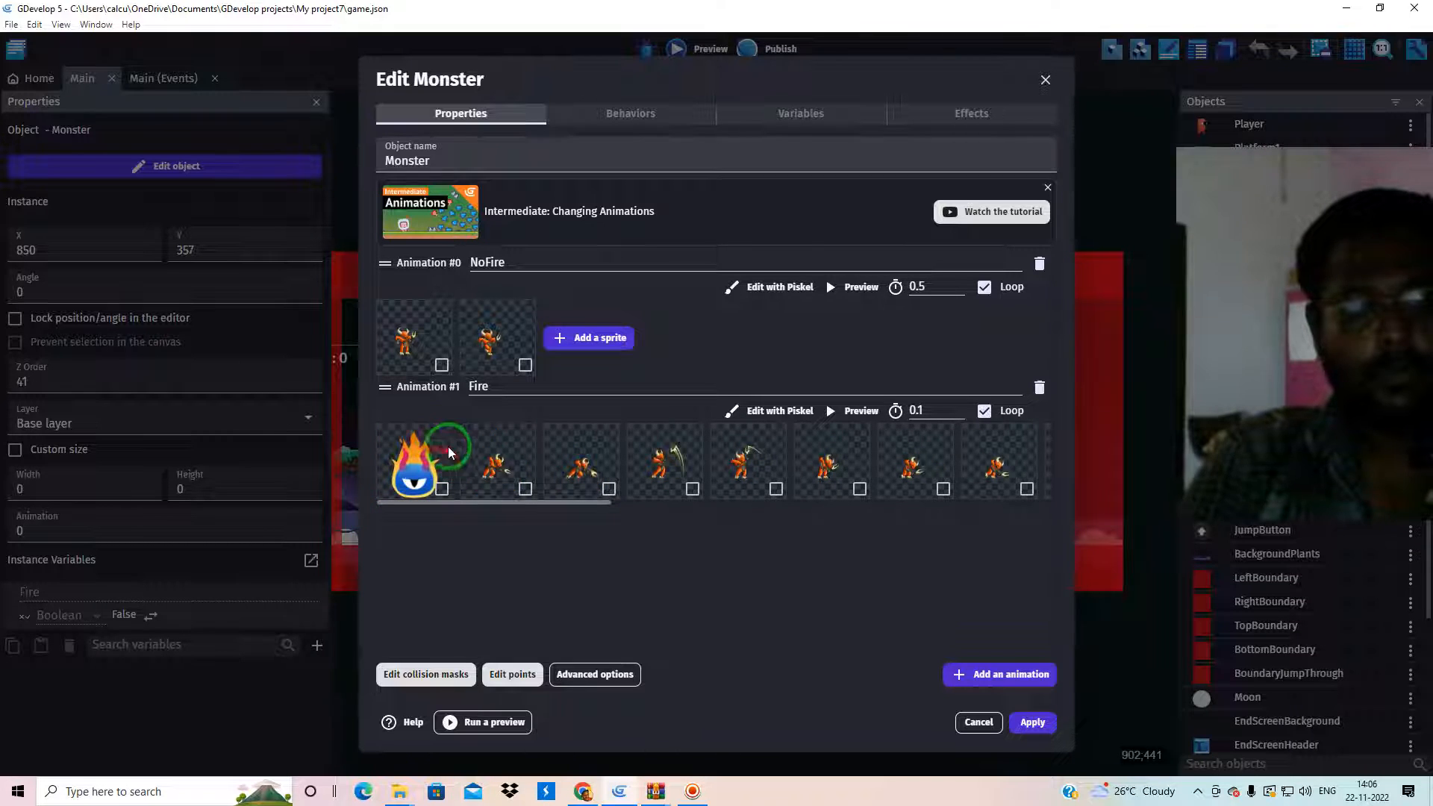
left_click(433, 451)
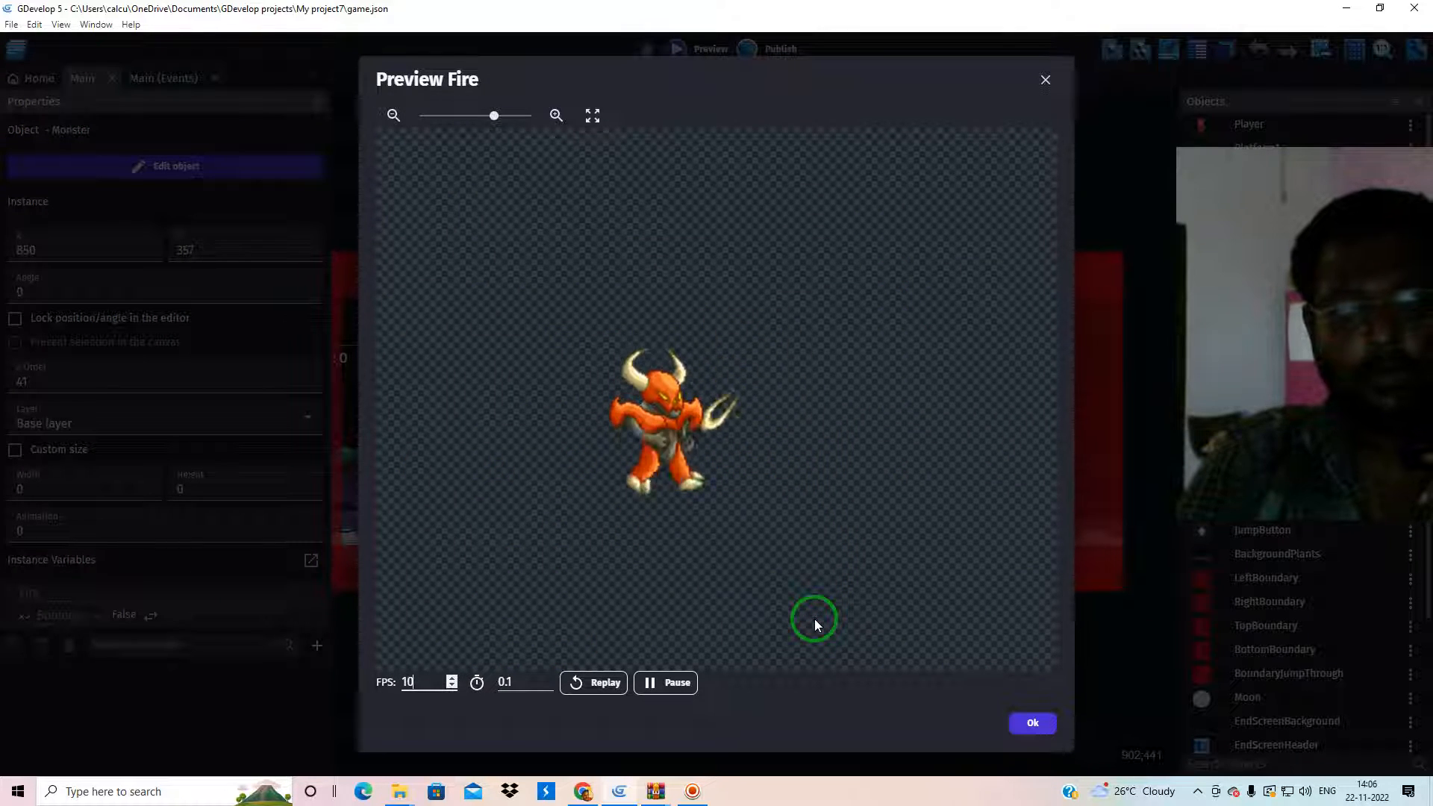
left_click(1045, 79)
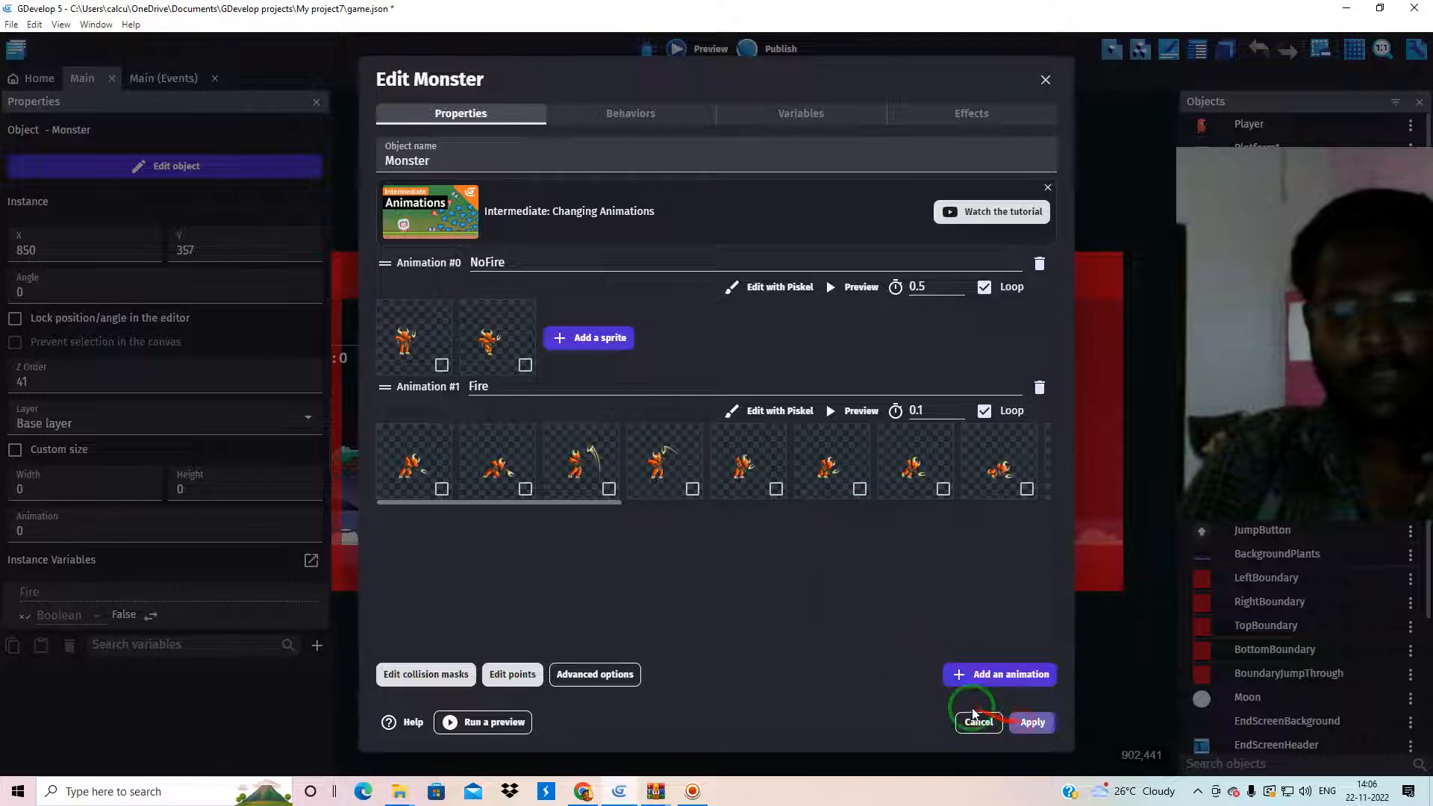
left_click(974, 719)
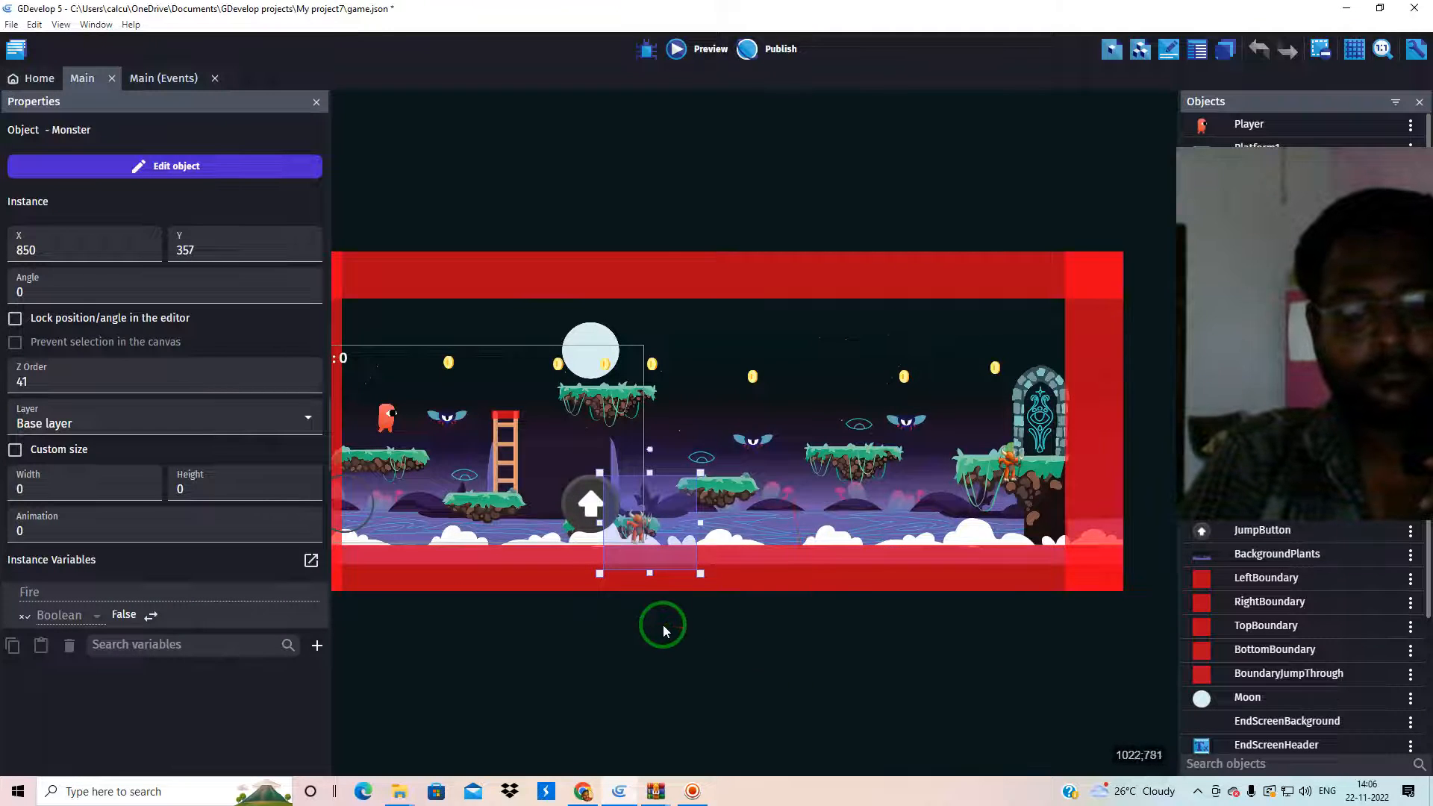
Step: Resize the Monster instance in the scene to about 236 × 246 and position it at about X 842, Y 292
mouse_move(629, 491)
left_mouse_down()
mouse_move(630, 470)
mouse_move(654, 469)
mouse_move(654, 484)
left_mouse_up()
left_click(641, 483)
left_click(641, 486)
left_click_drag(701, 558, 645, 503)
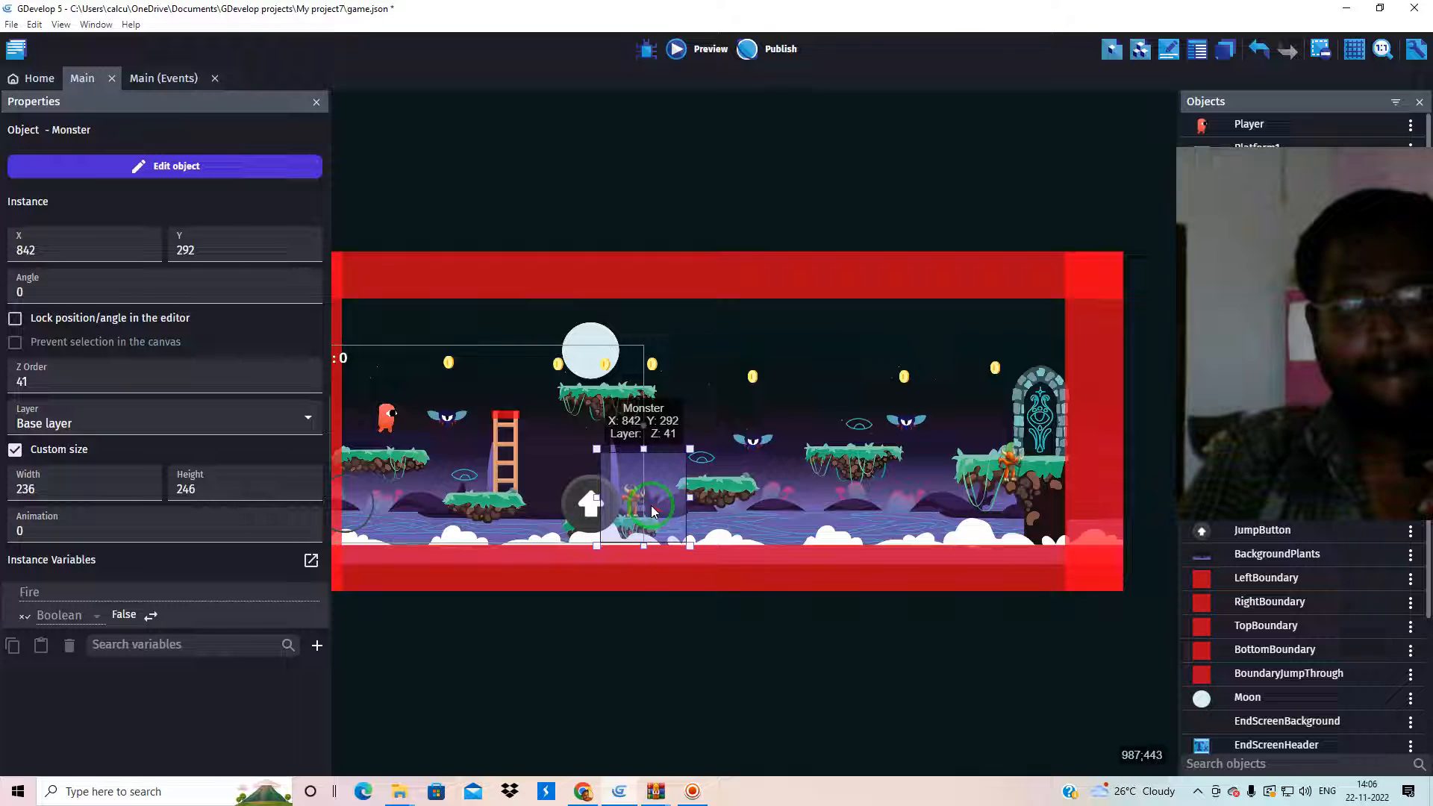
Step: Reshape the Monster's quadrilateral collision mask around the demon, with vertices at about (51, 78), (136, 99), (128, 188) and (75, 188)
double_click(646, 508)
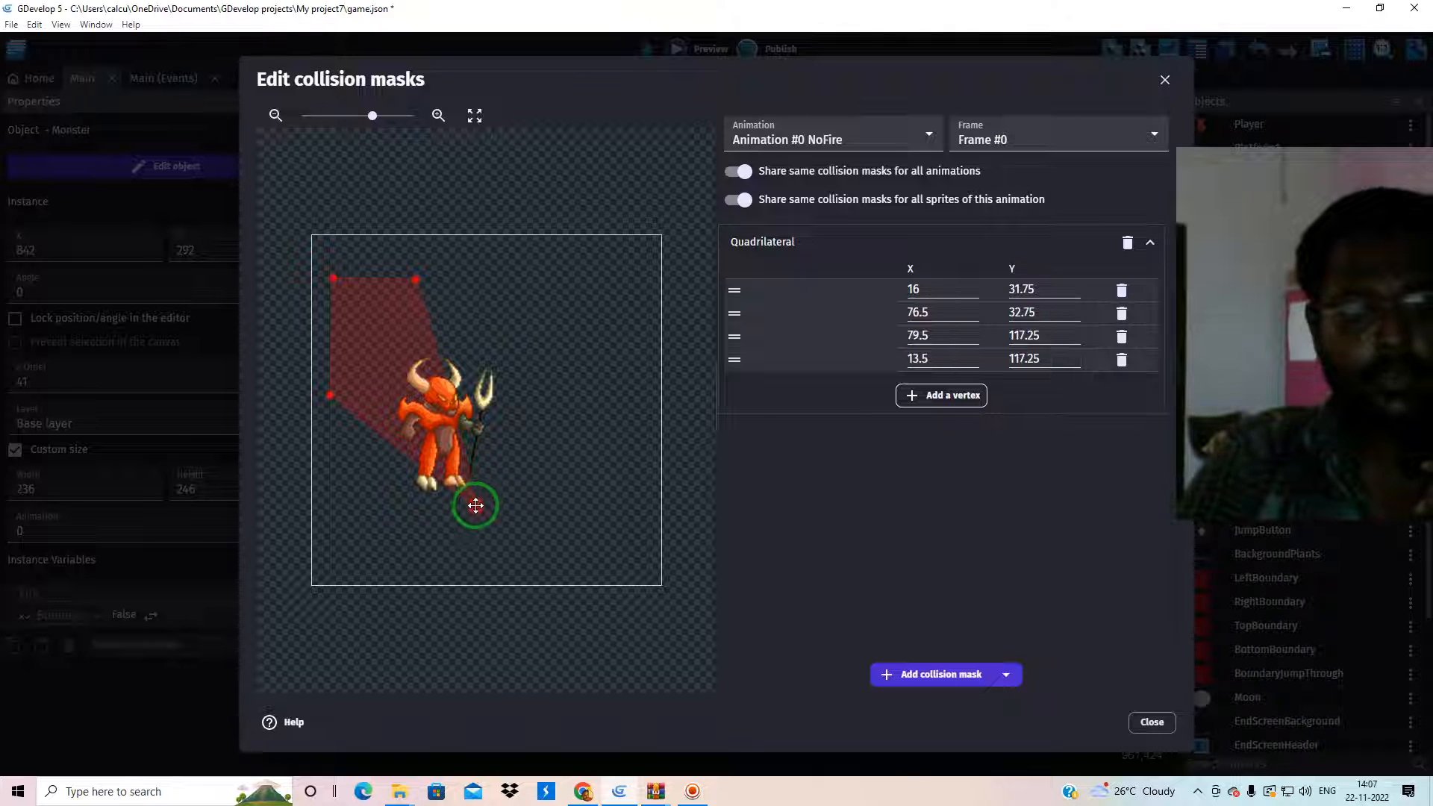
left_click_drag(486, 493, 487, 493)
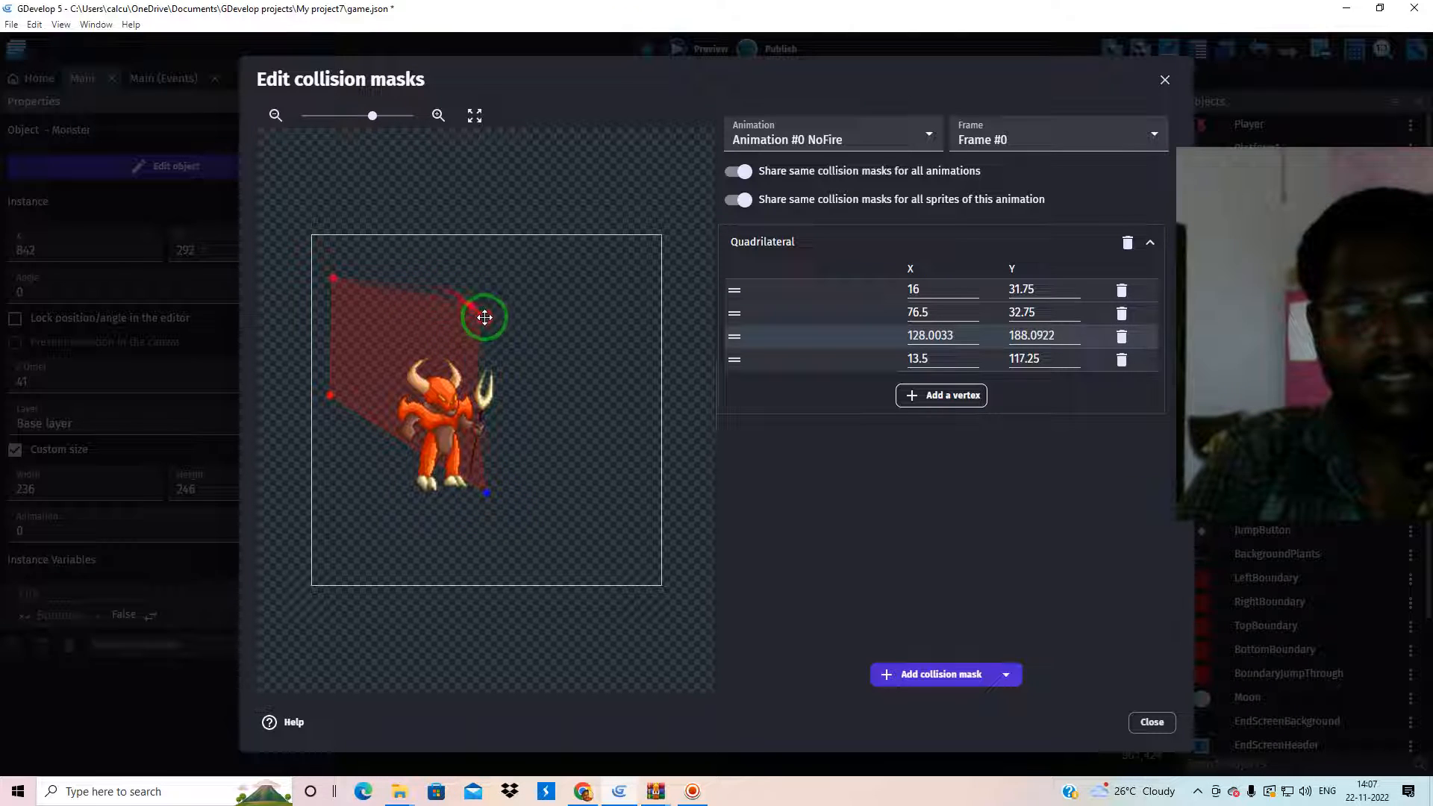
left_click_drag(497, 371, 497, 371)
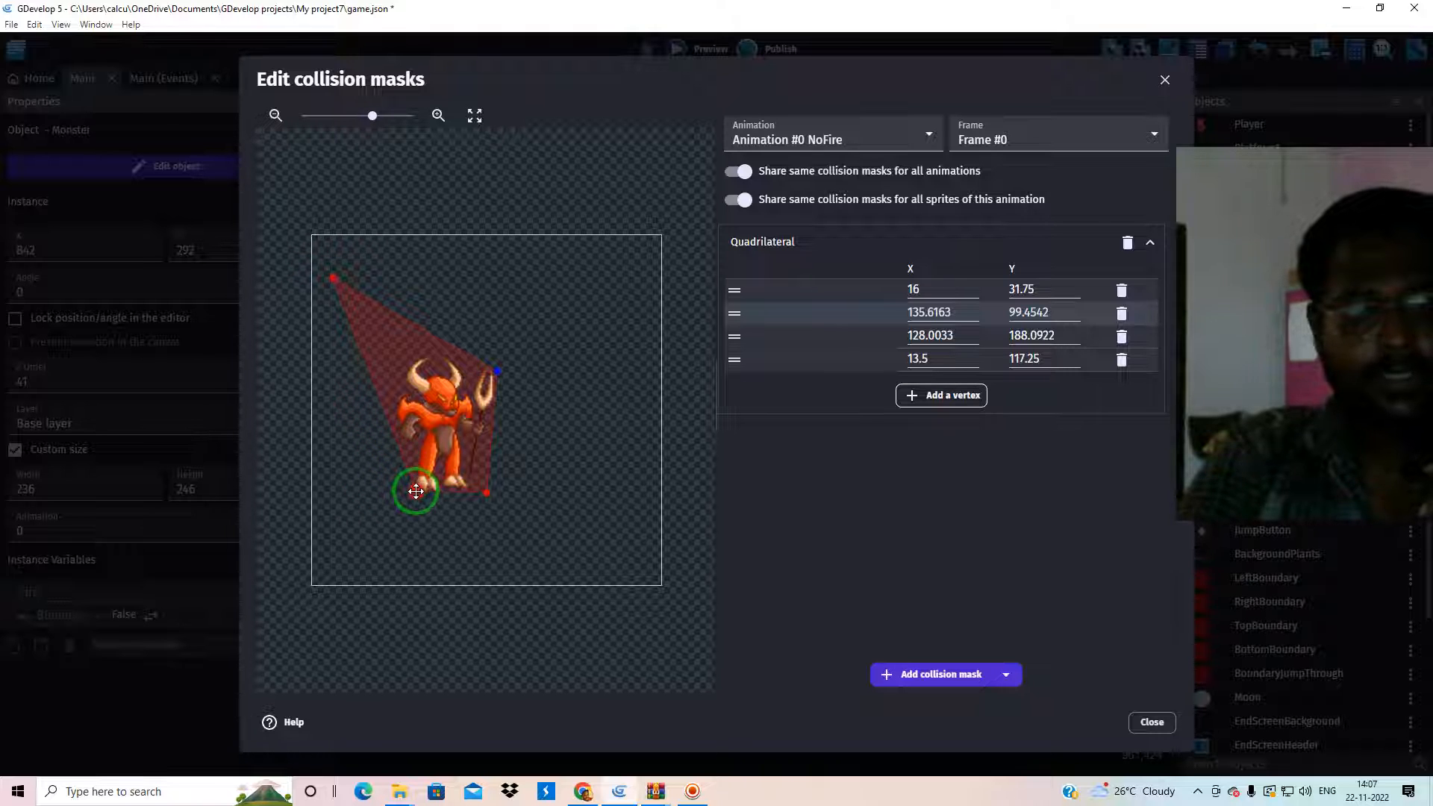
left_click_drag(414, 493, 414, 492)
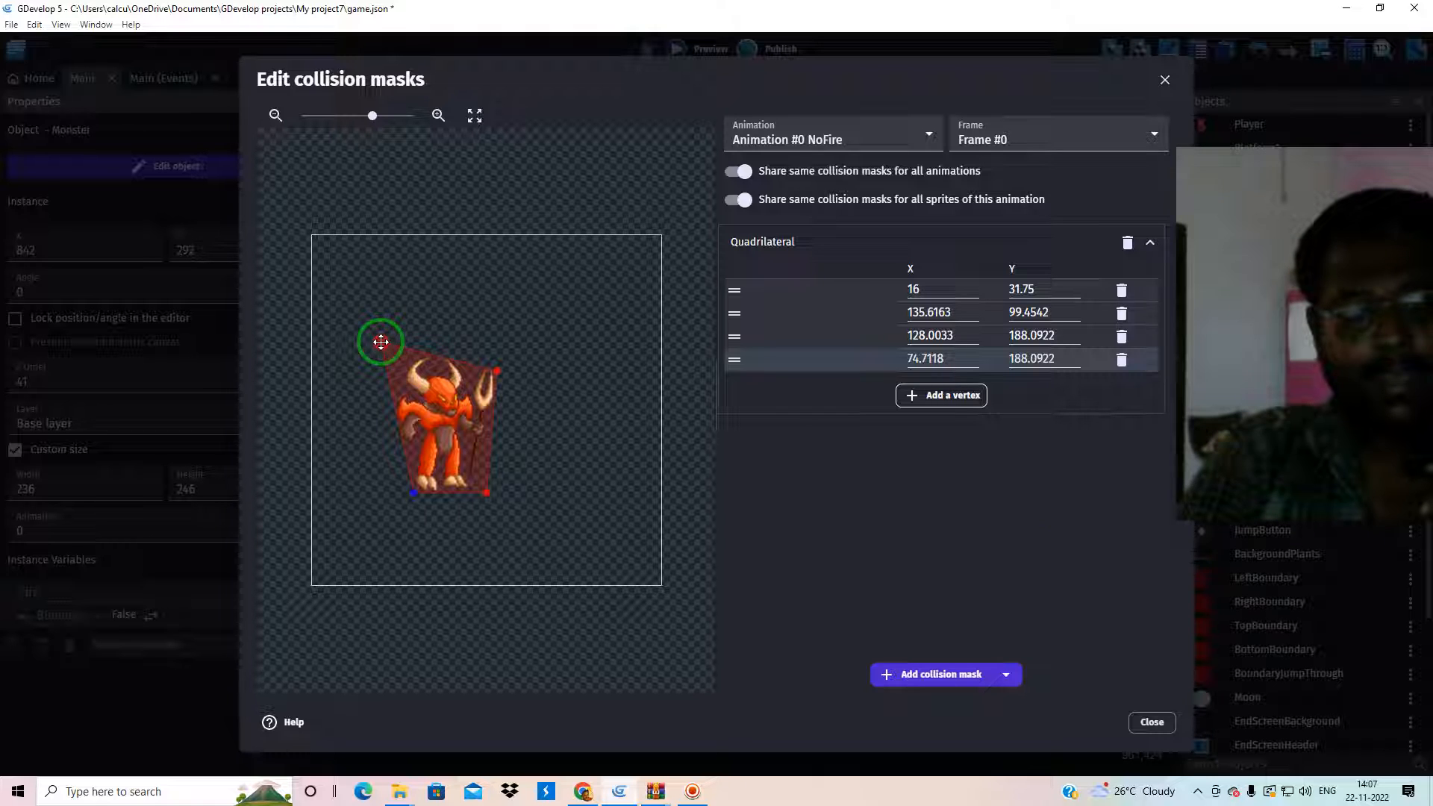
left_click_drag(381, 342, 381, 342)
left_click(1152, 723)
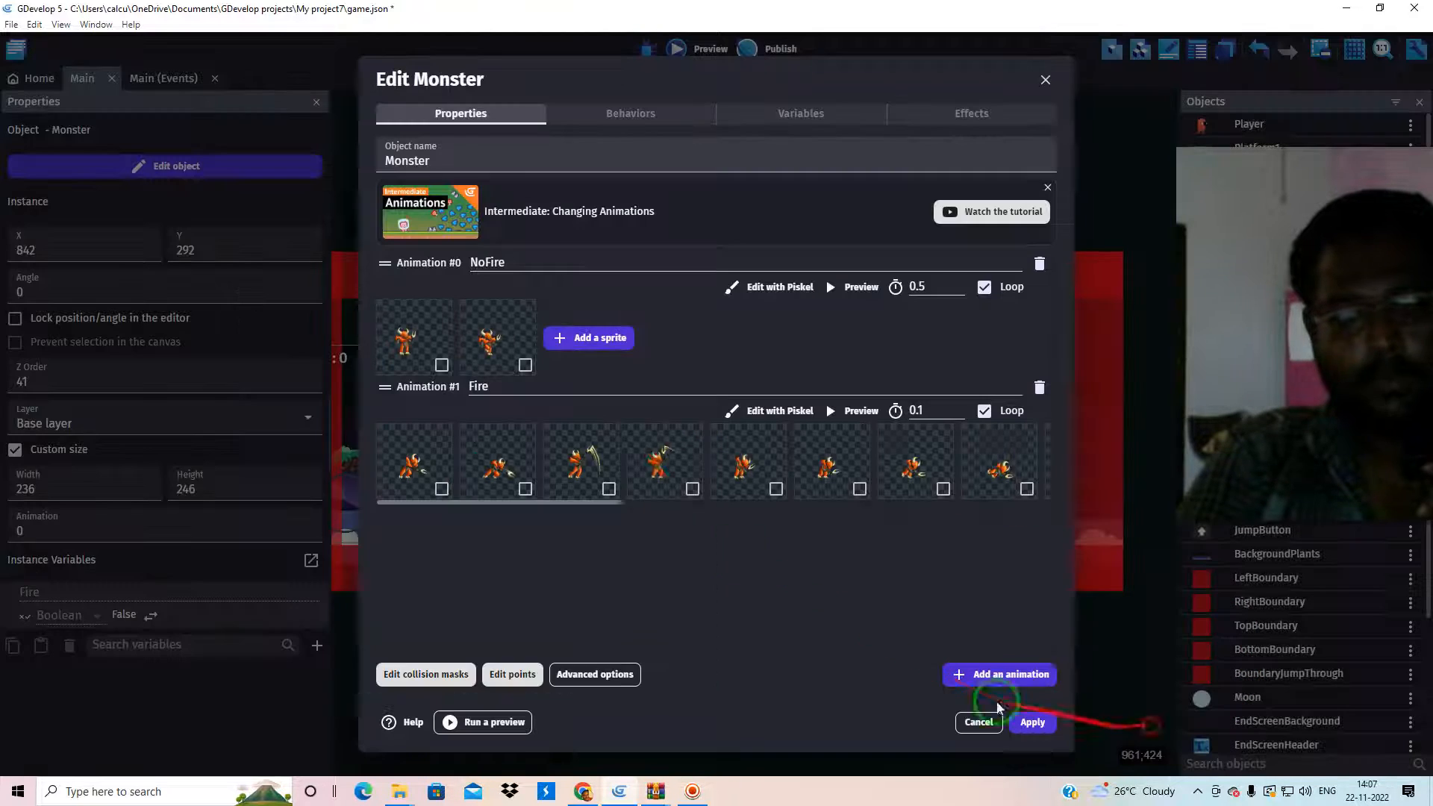
Step: Recheck the collision mask, move the Monster's Origin point to about (0.76, 1.57), and apply the object's changes
left_click(441, 676)
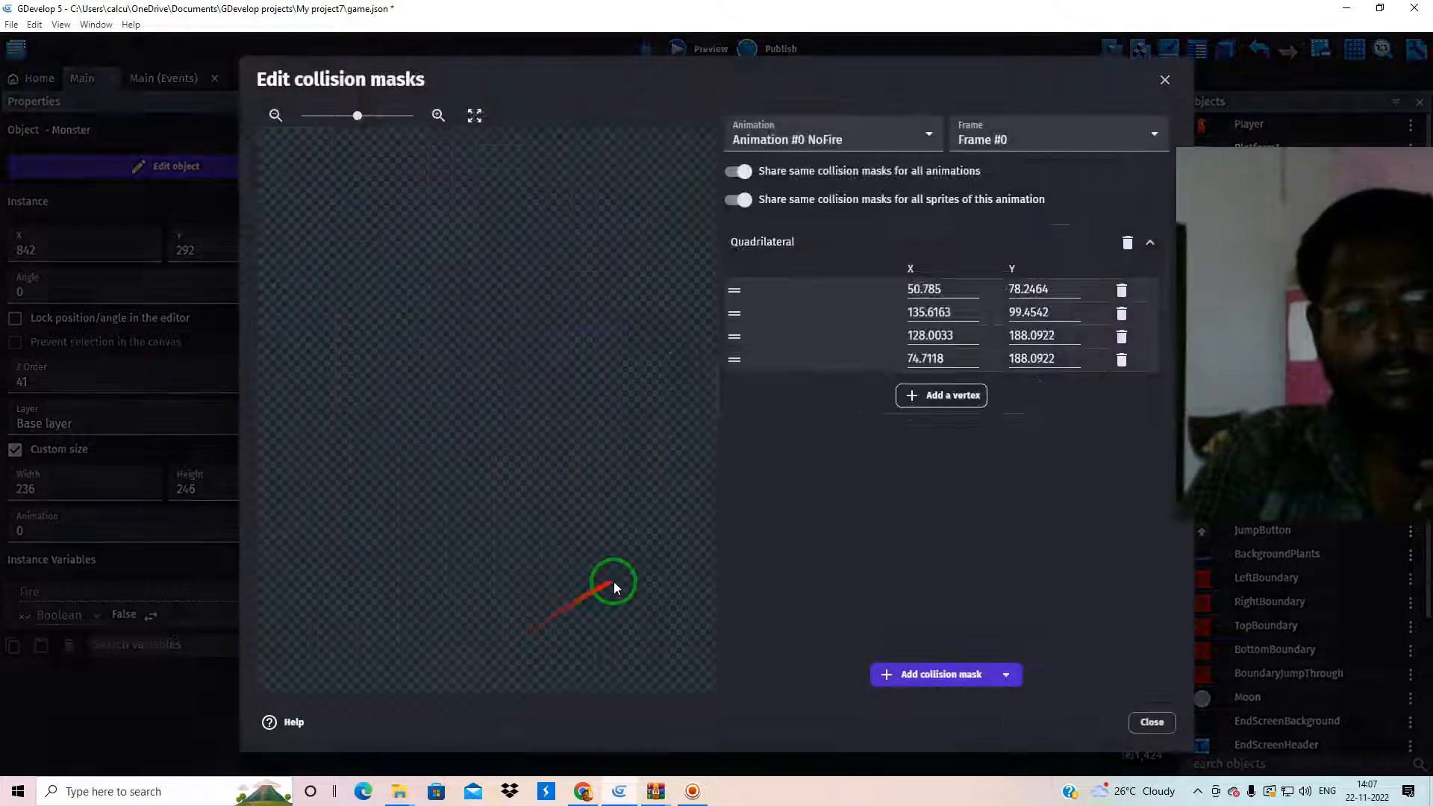
left_click(1167, 79)
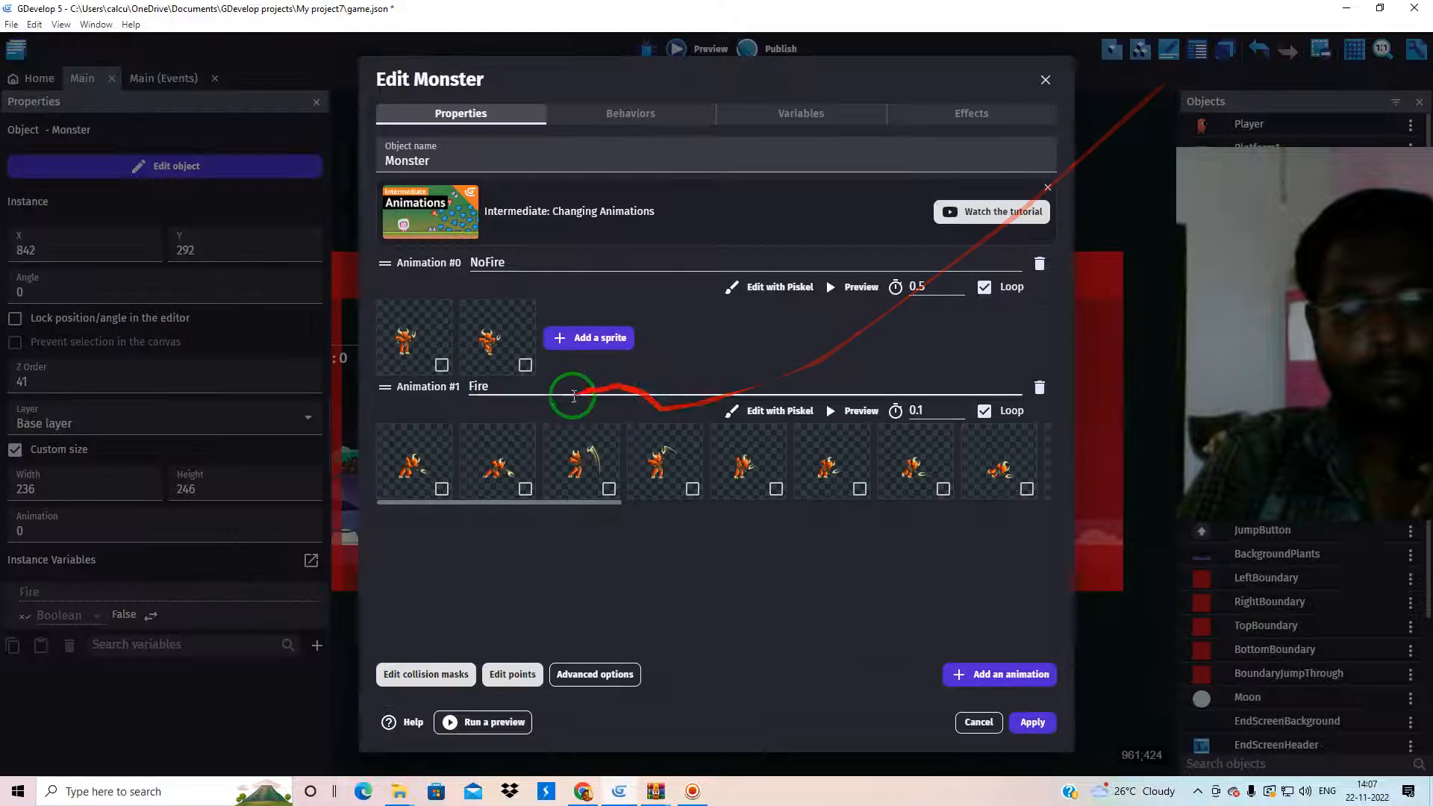
left_click(513, 676)
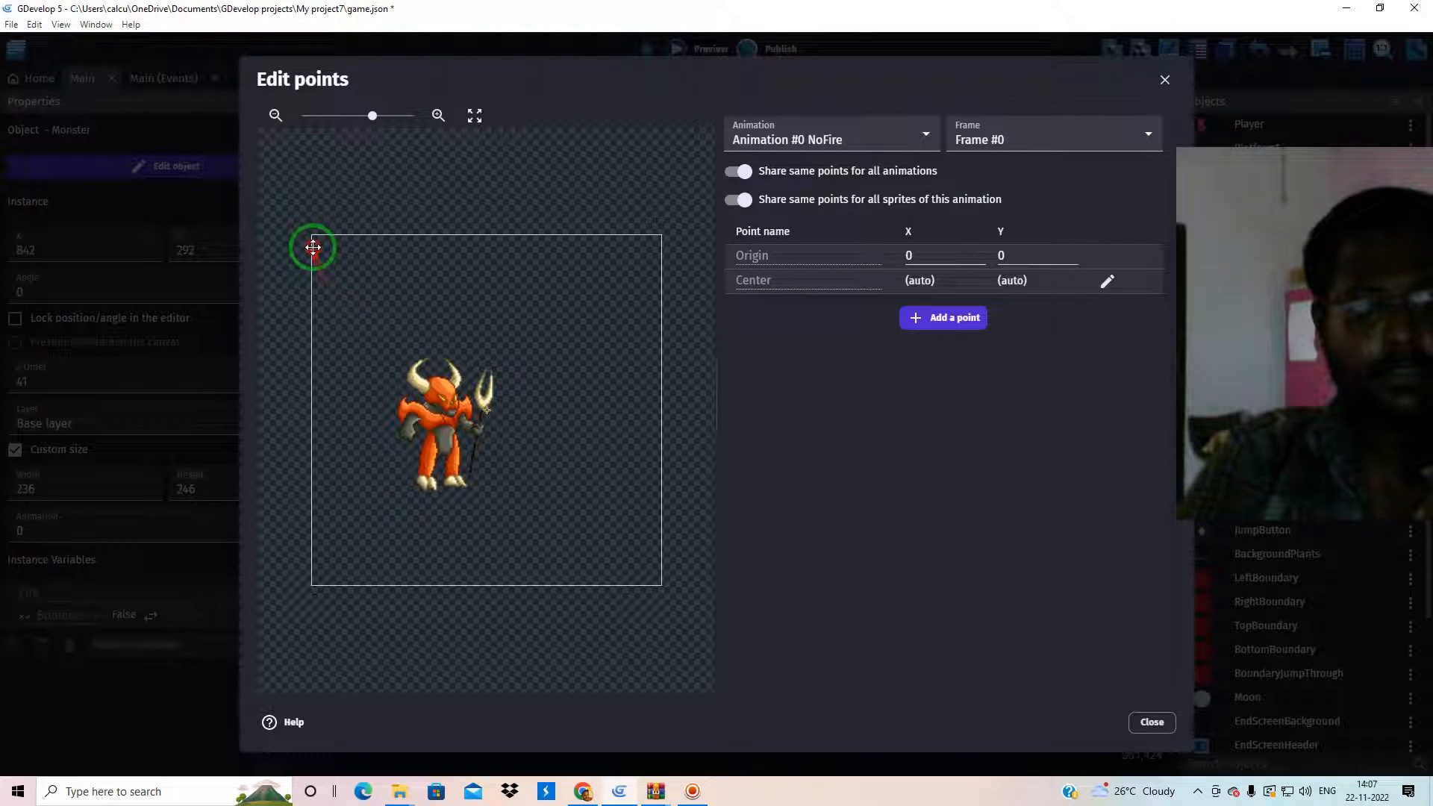
left_click_drag(312, 237, 313, 238)
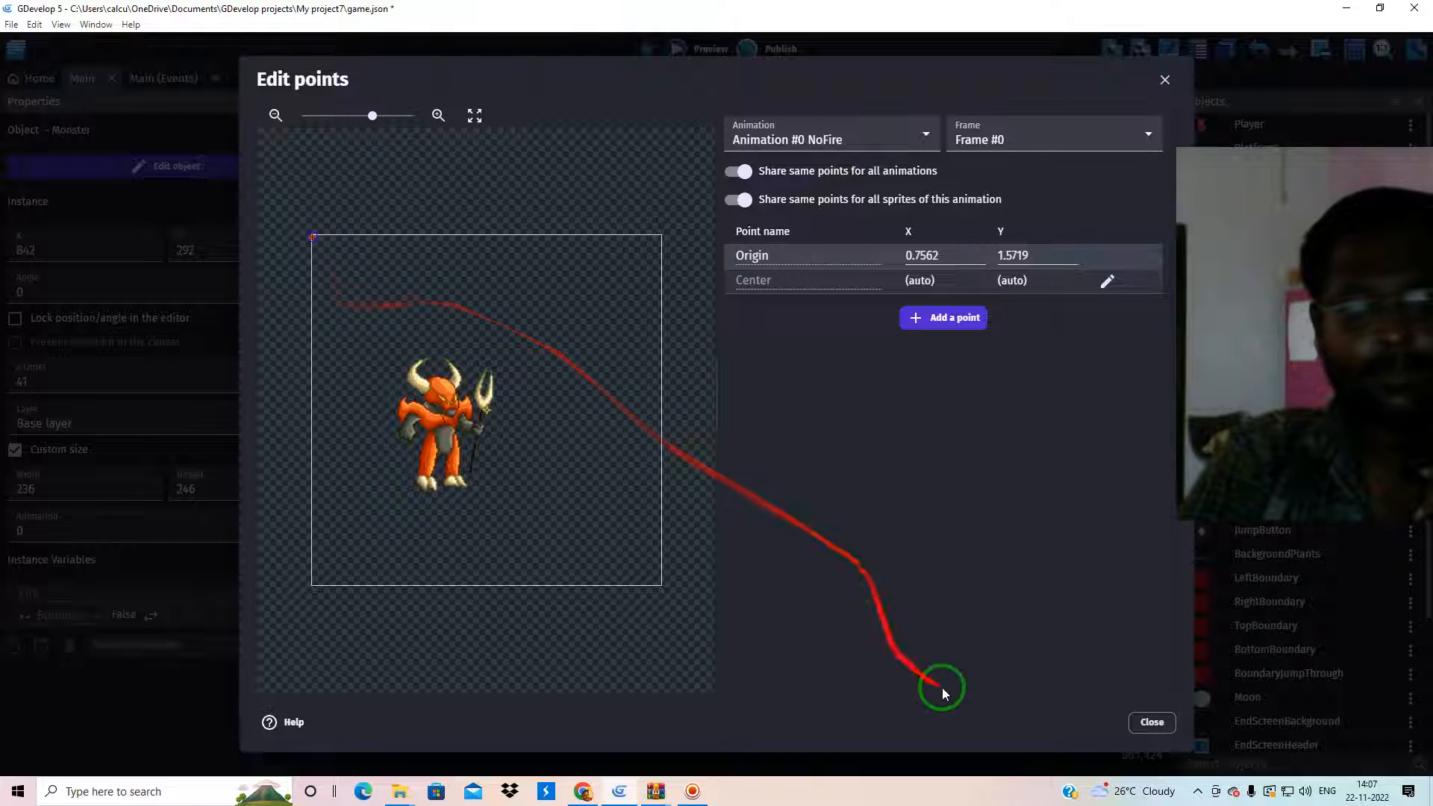
left_click(1151, 722)
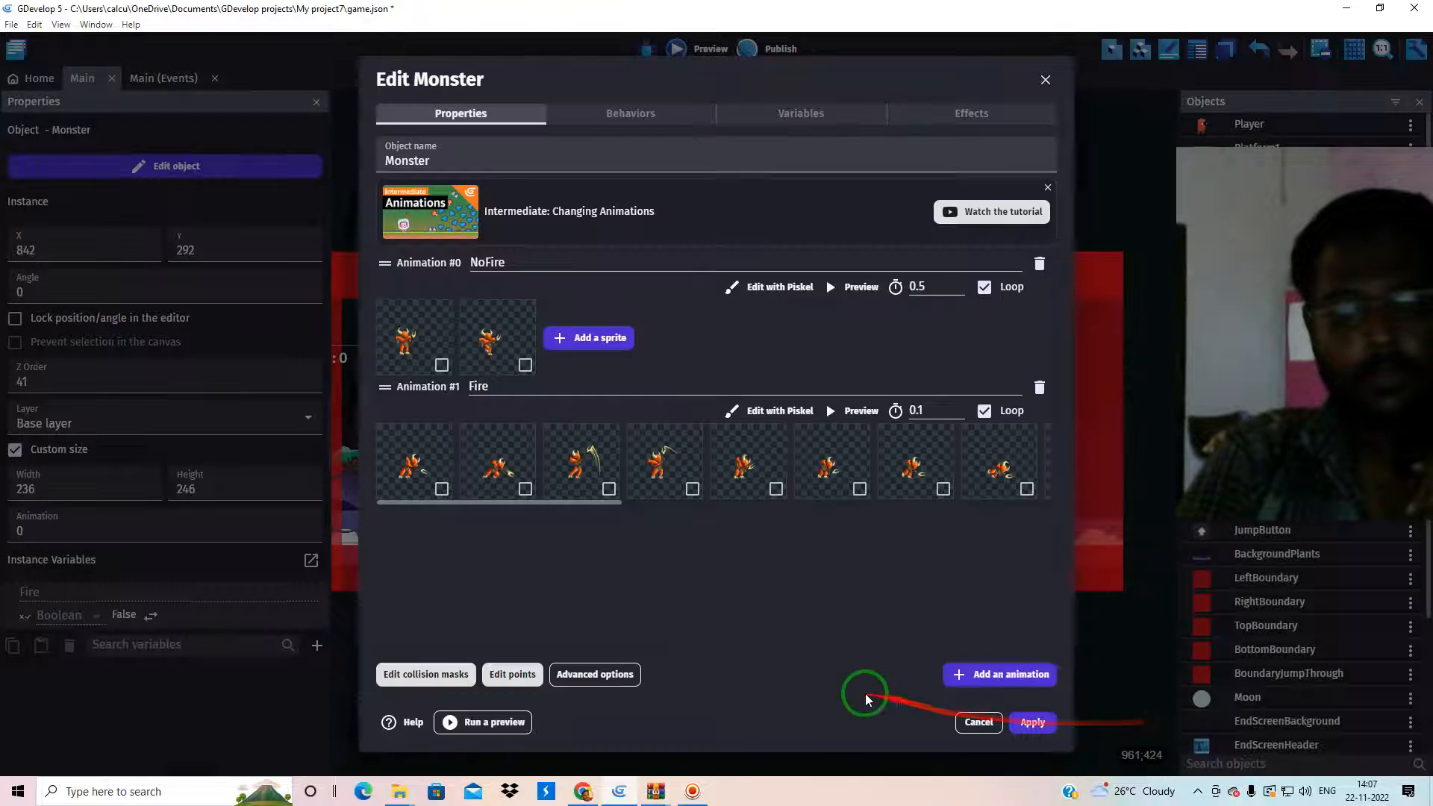
left_click(1016, 724)
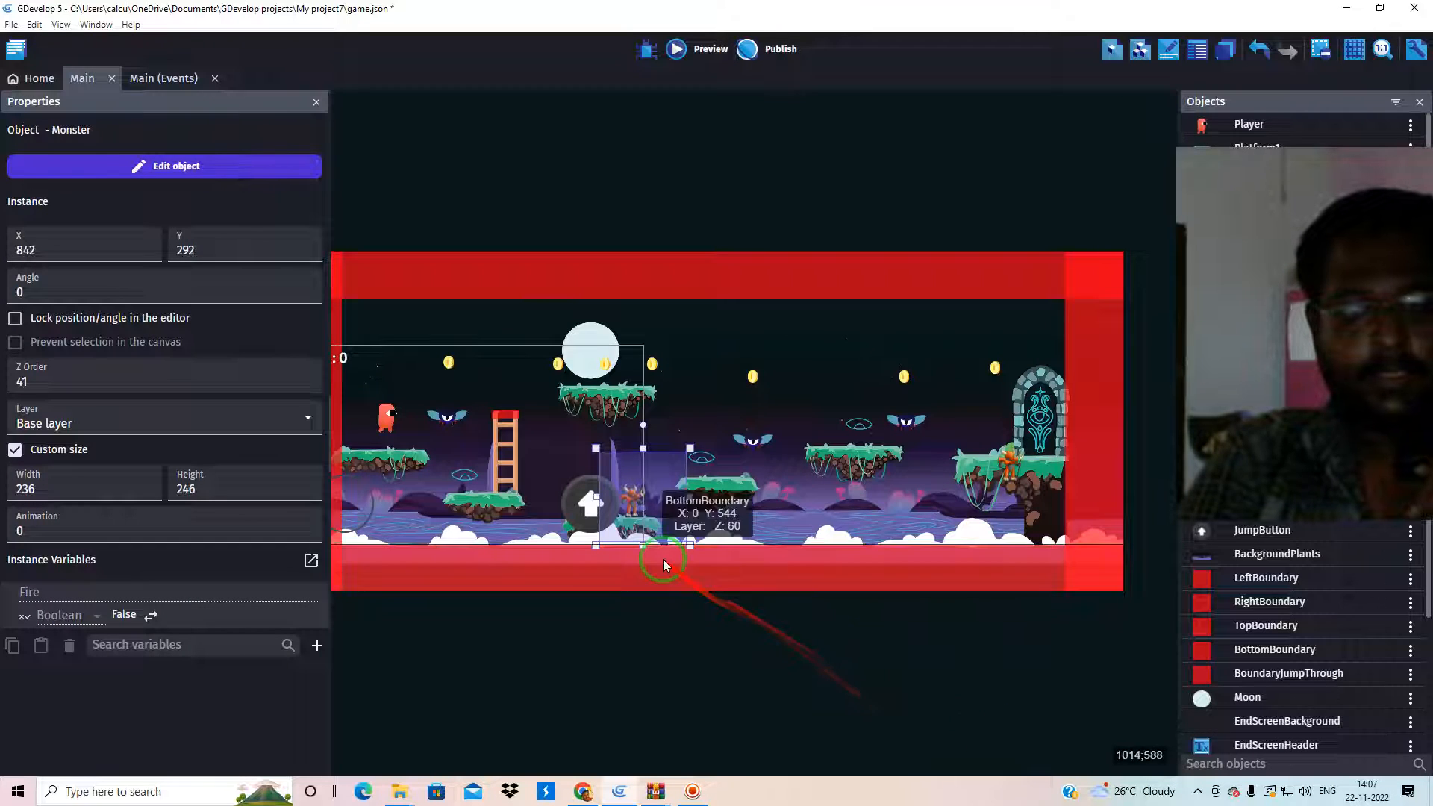
Step: Run a preview of the game in a maximized window and move the player forward toward the demon's platform
left_click(675, 50)
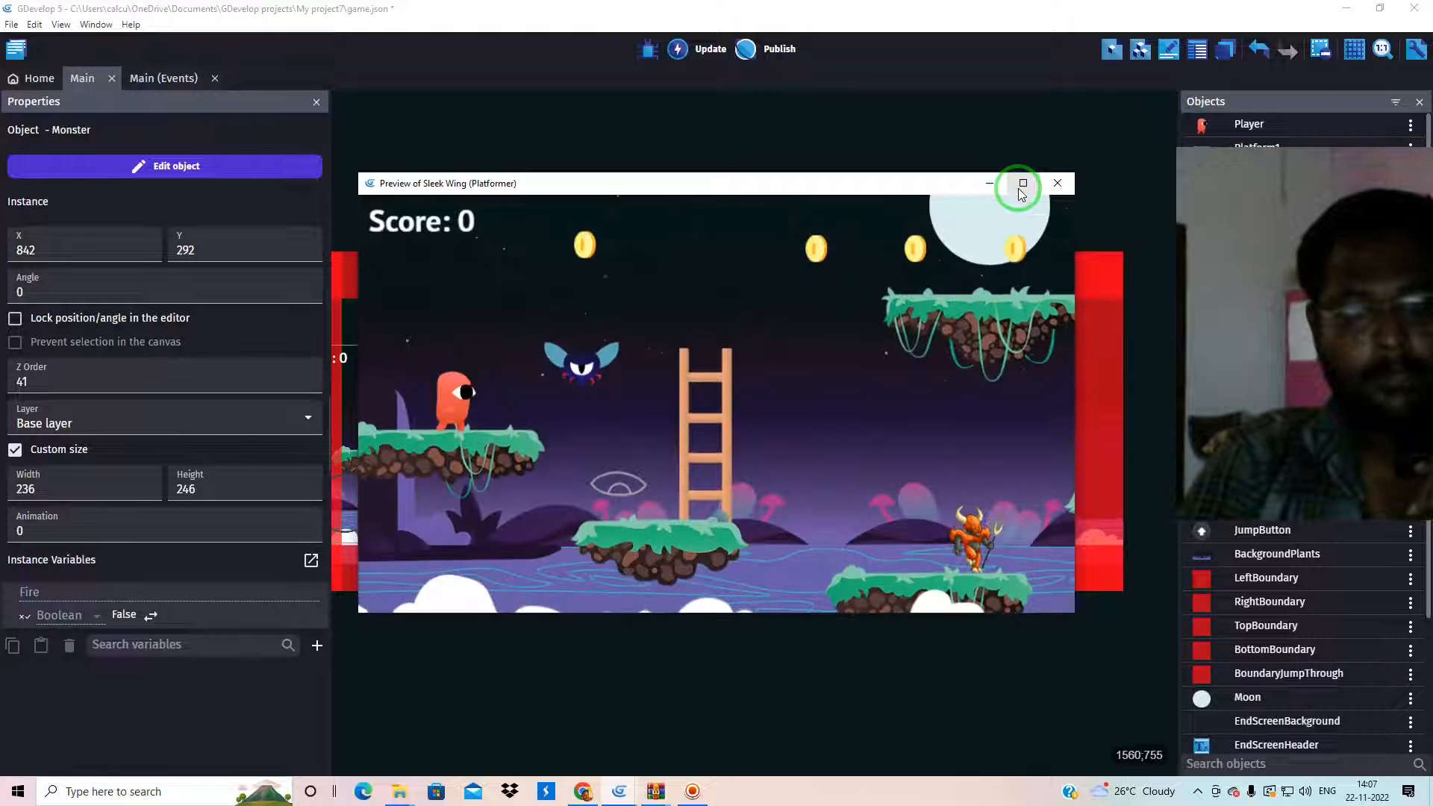
left_click(1023, 183)
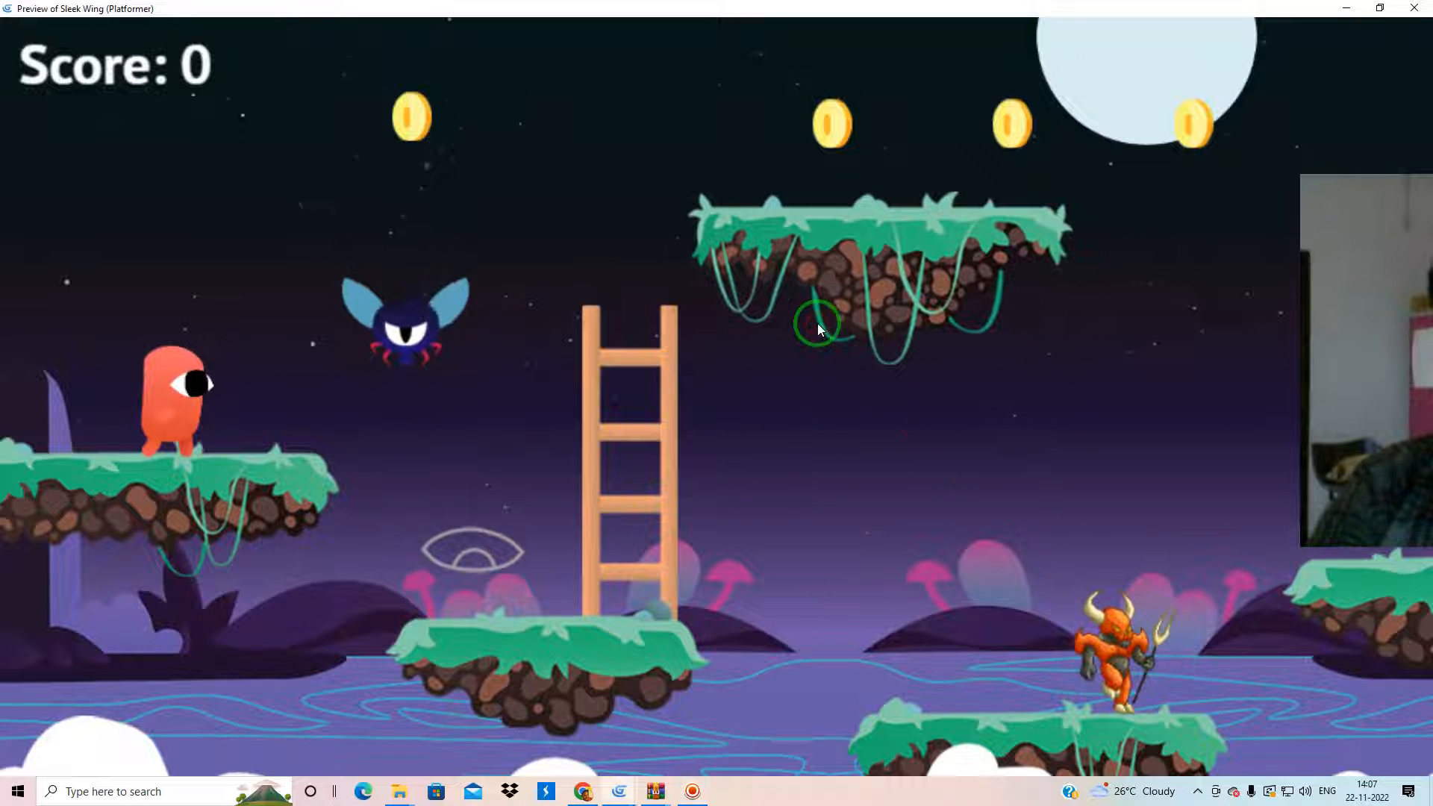
key("space")
key("Right")
key("Right")
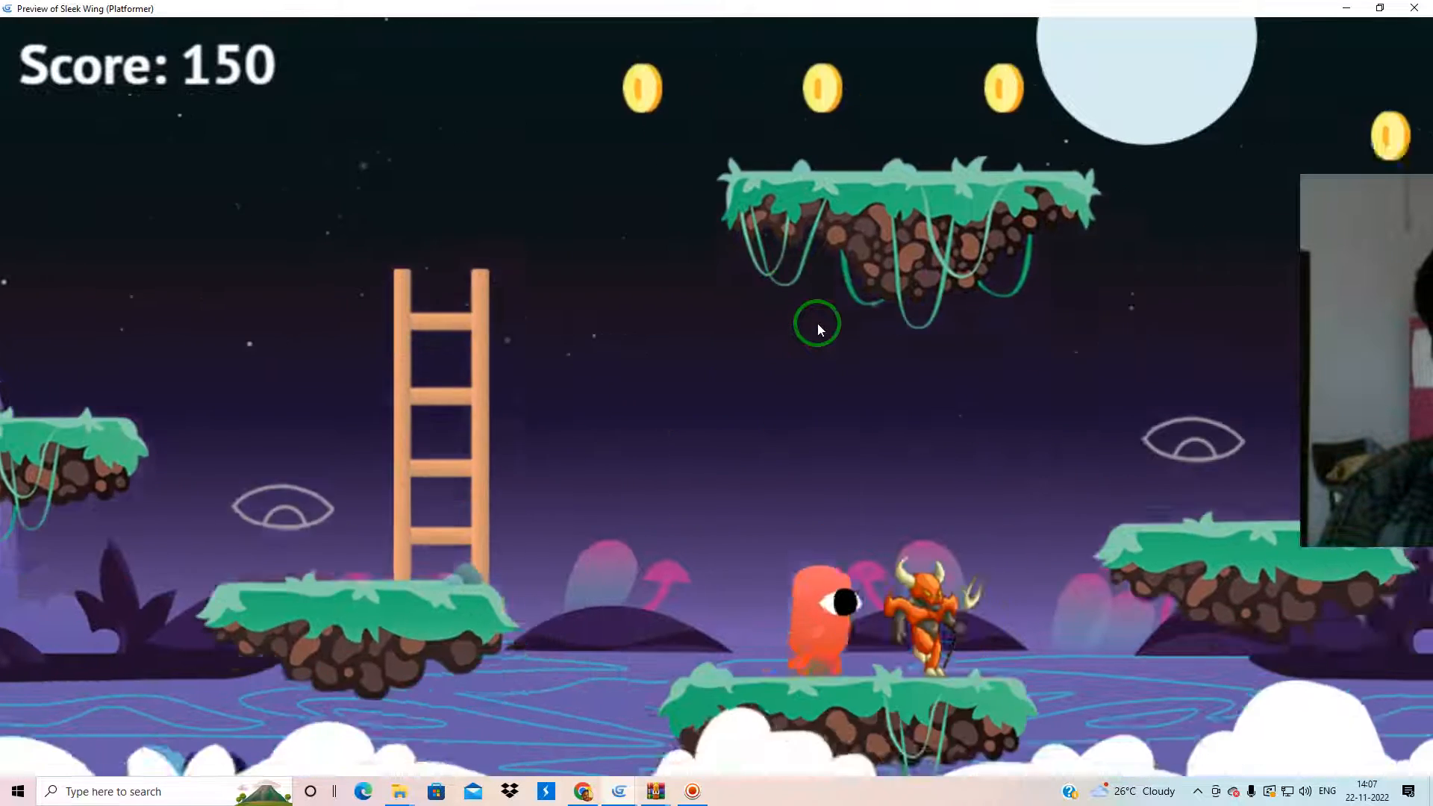
Step: Test the demon enemy by running and jumping the player into it on its platform
key("Right")
key("space")
key("Right")
key("space")
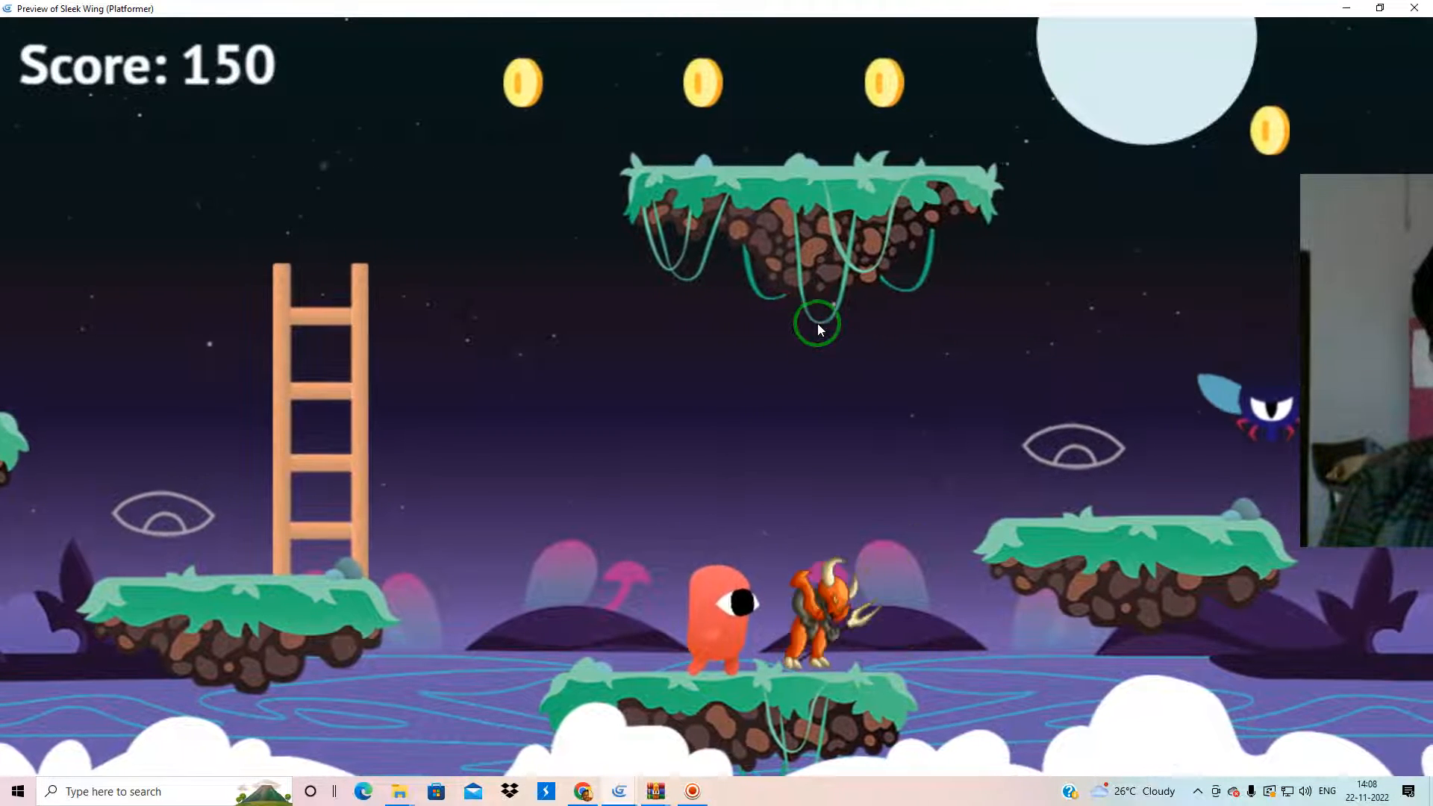
key("Right")
key("space")
key("Right")
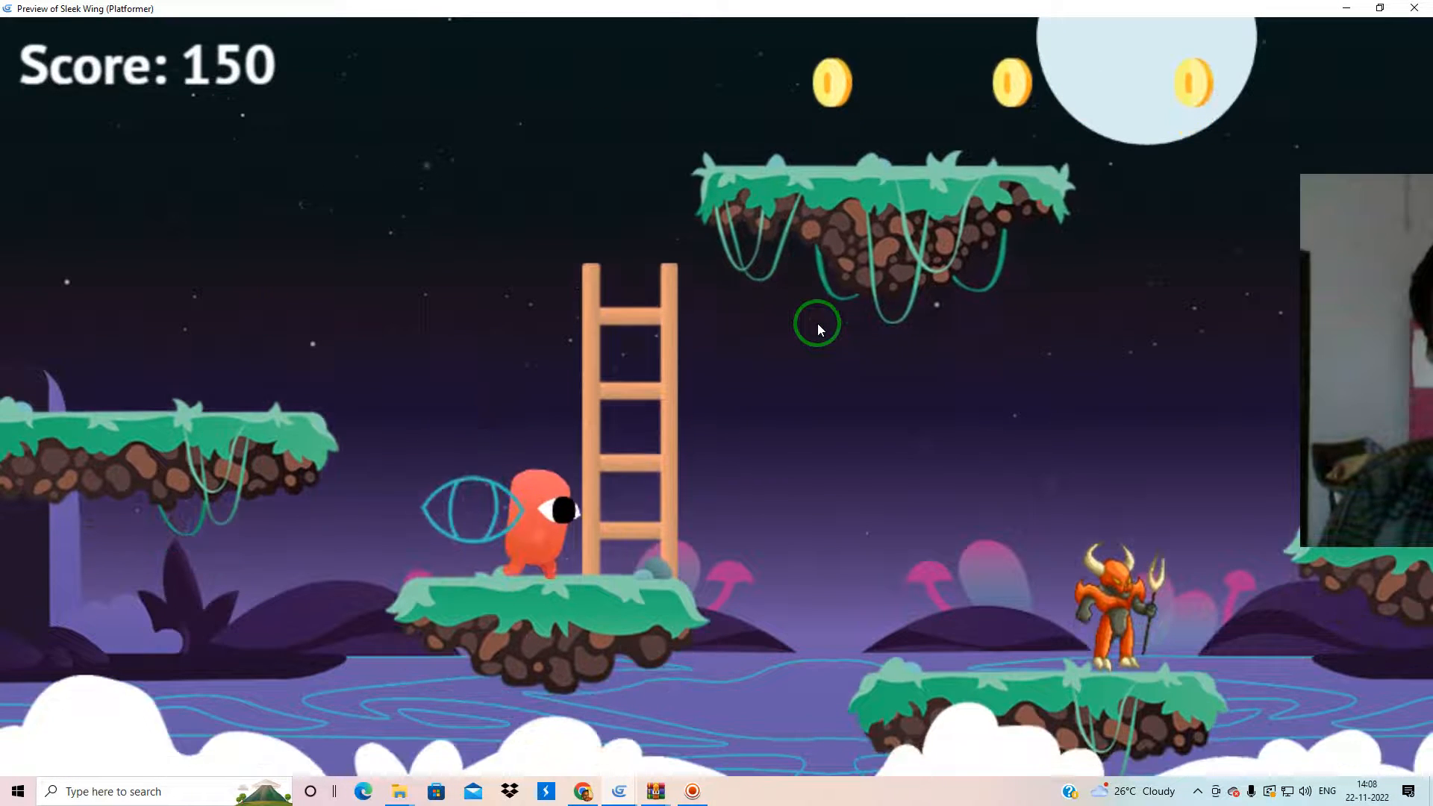
Step: Watch the demon's idle and attack animations while moving the player around the checkpoint platform, and jump toward the demon
key("Right")
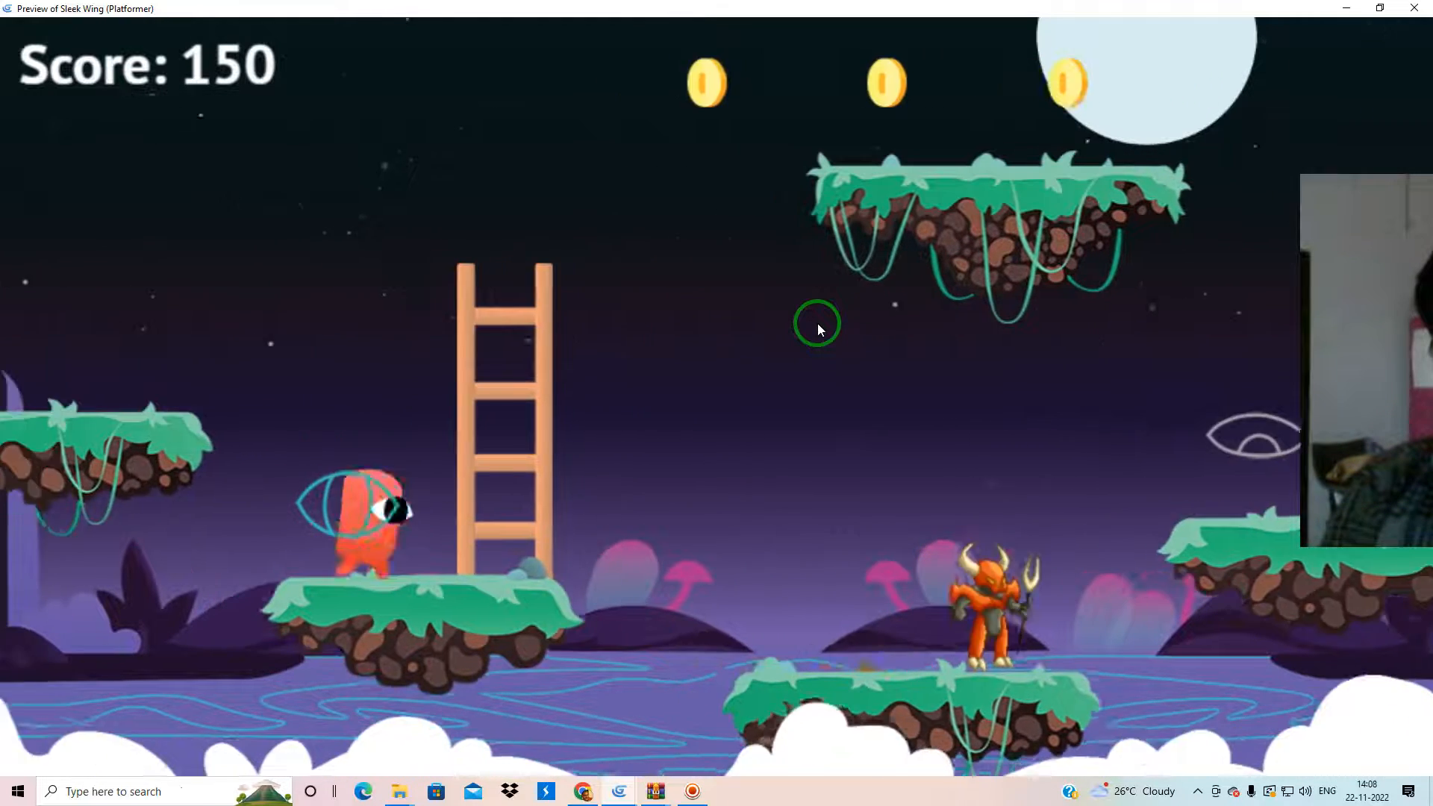
key("Right")
key("Right")
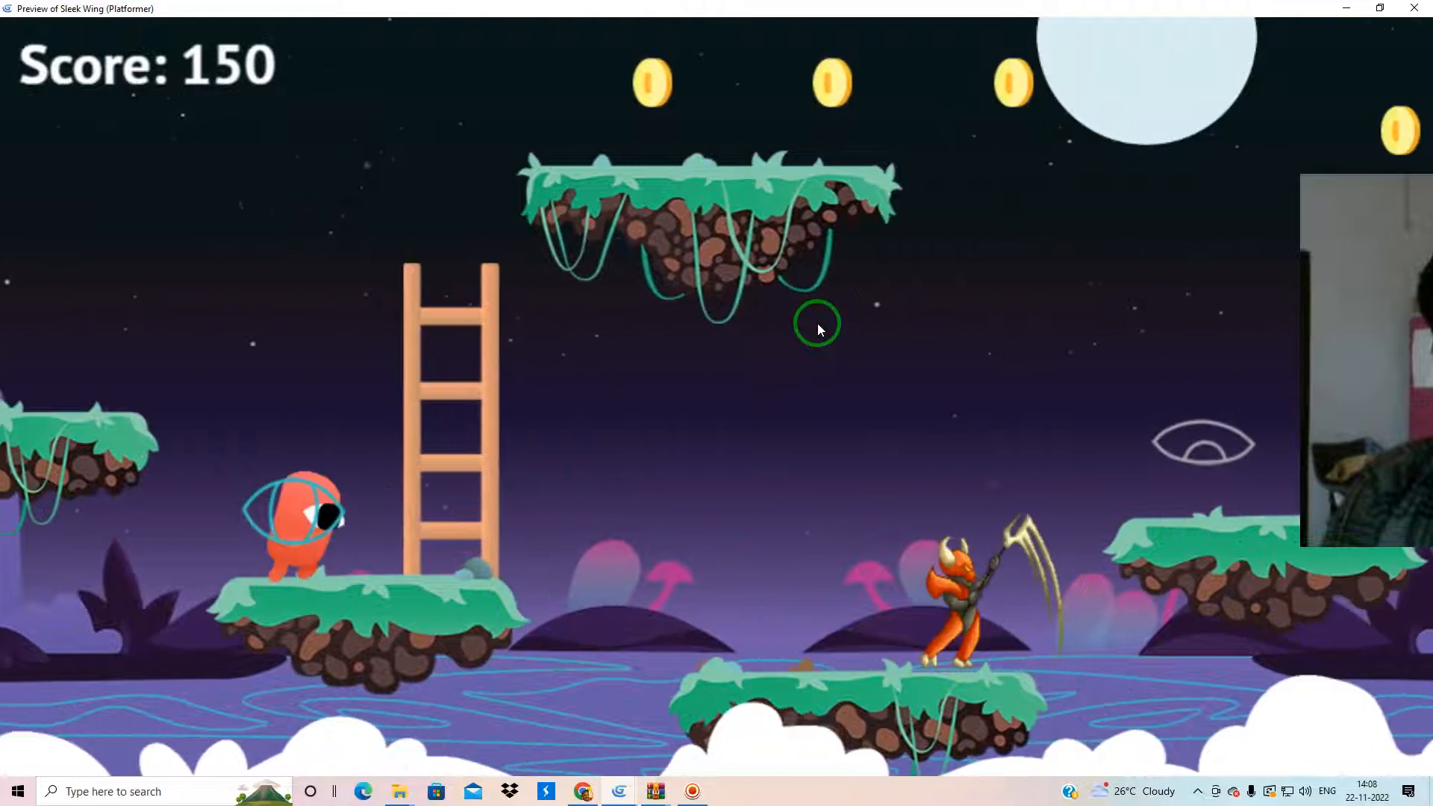
key("Left")
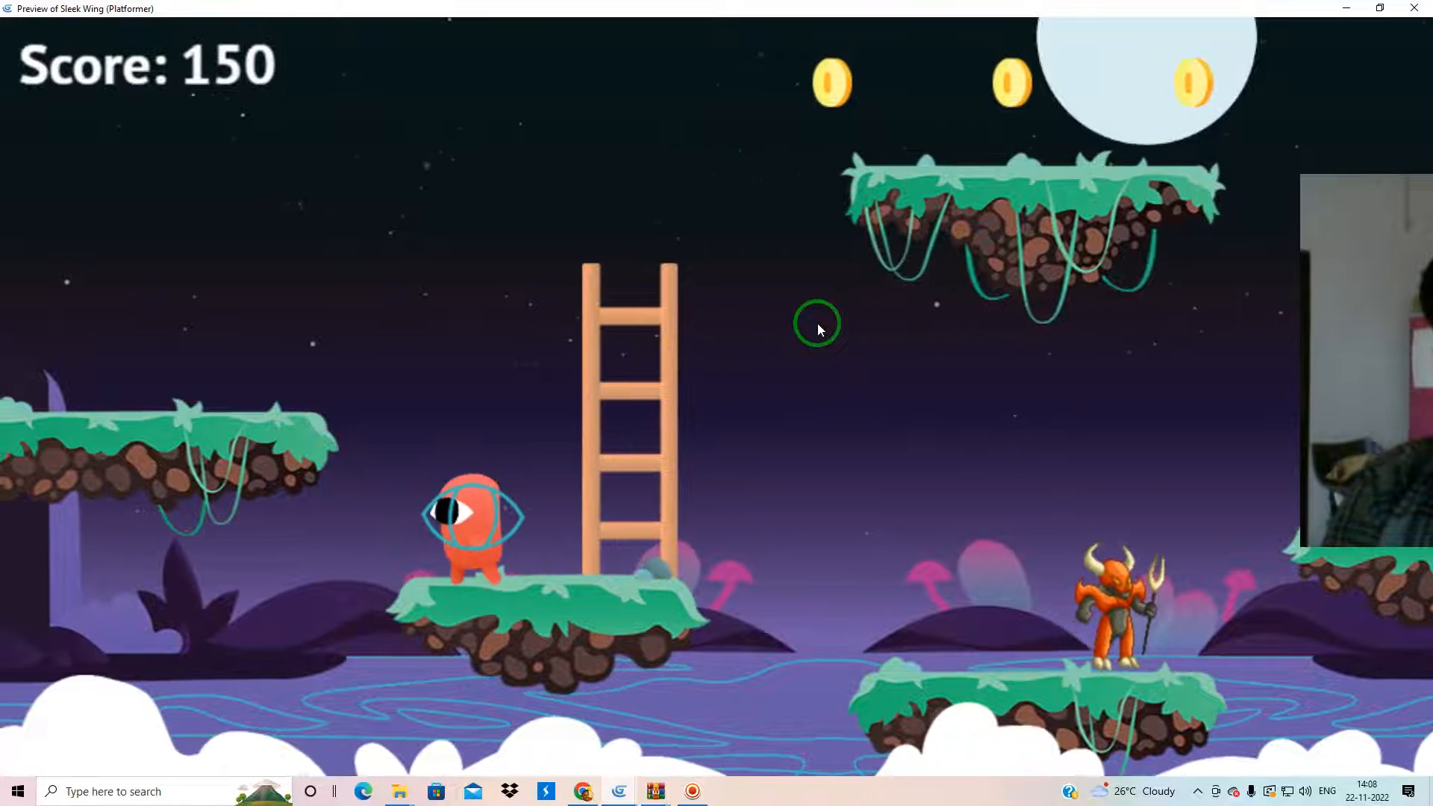
key("Right")
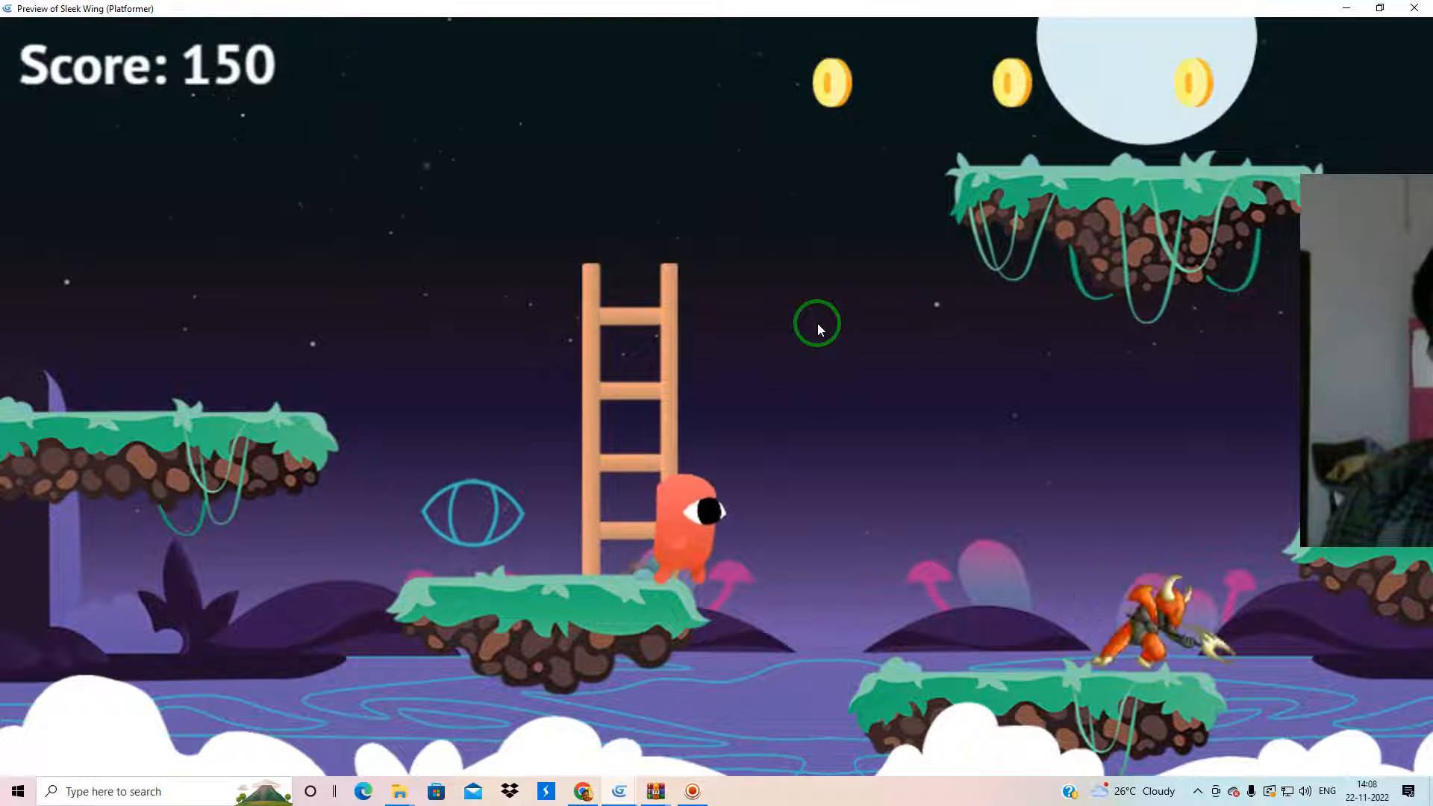
key("space")
key("space")
key("space")
key("Right")
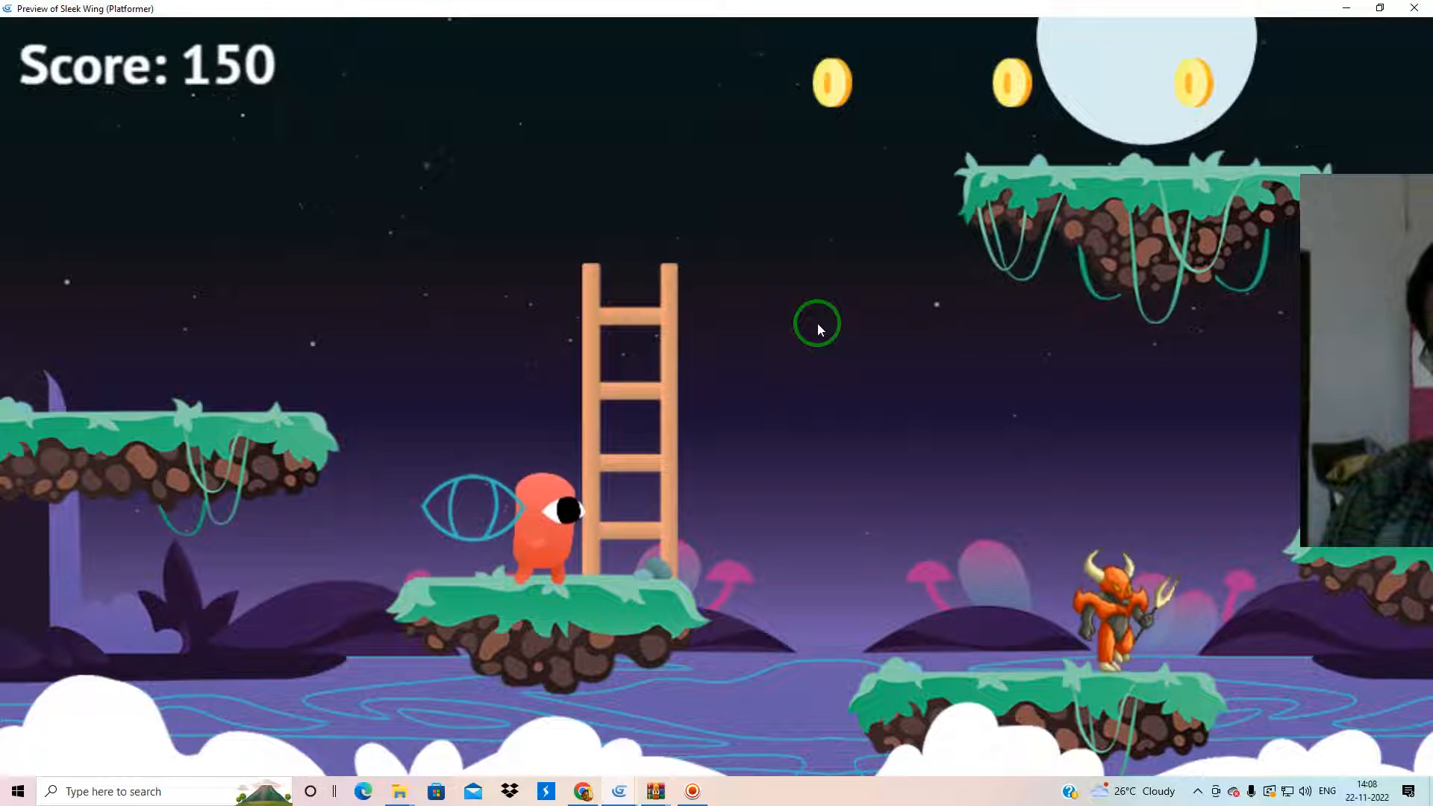
Step: Move the player across the checkpoint platform past the ladder and jump toward the demon's platform
key("Right")
key("Right")
key("Right")
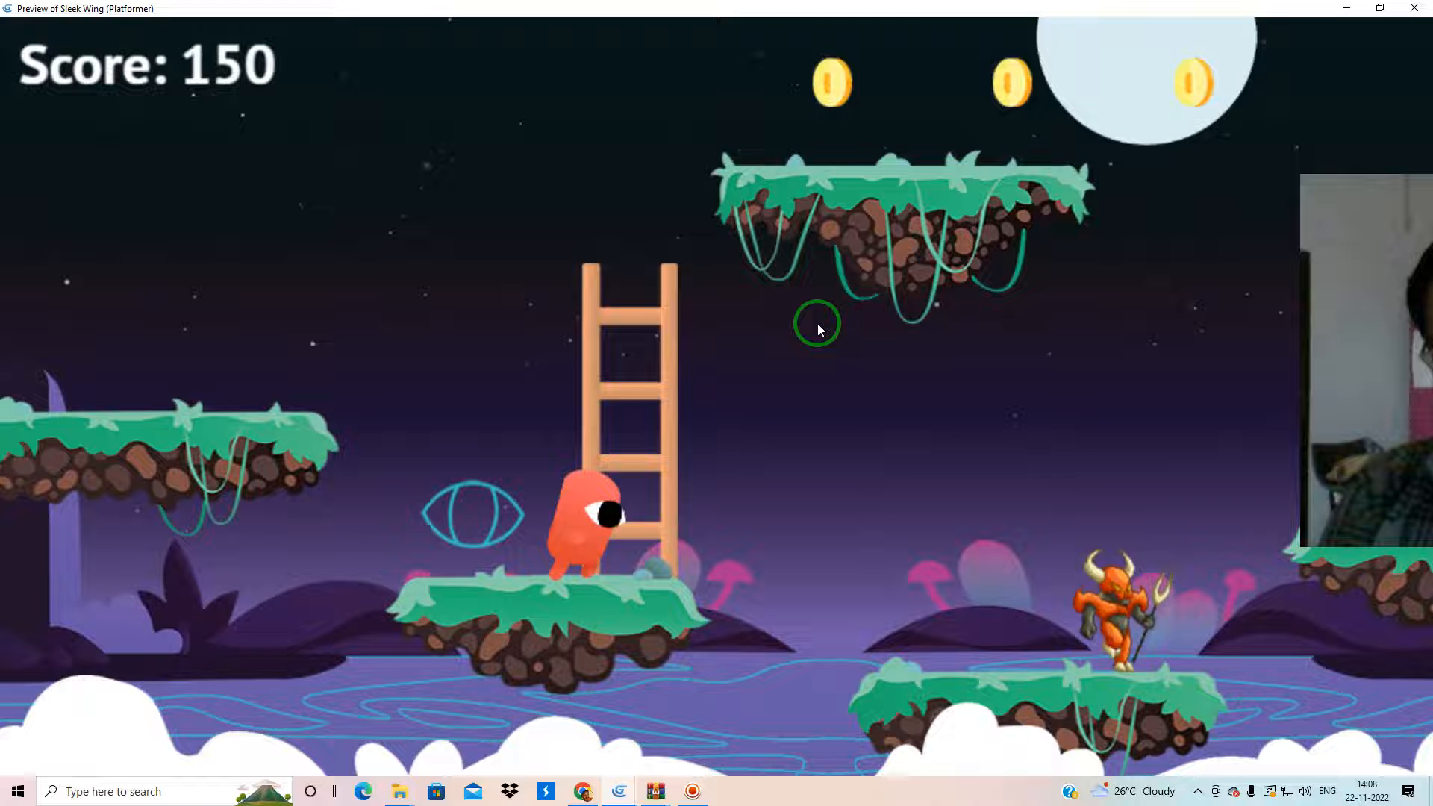
key("Right")
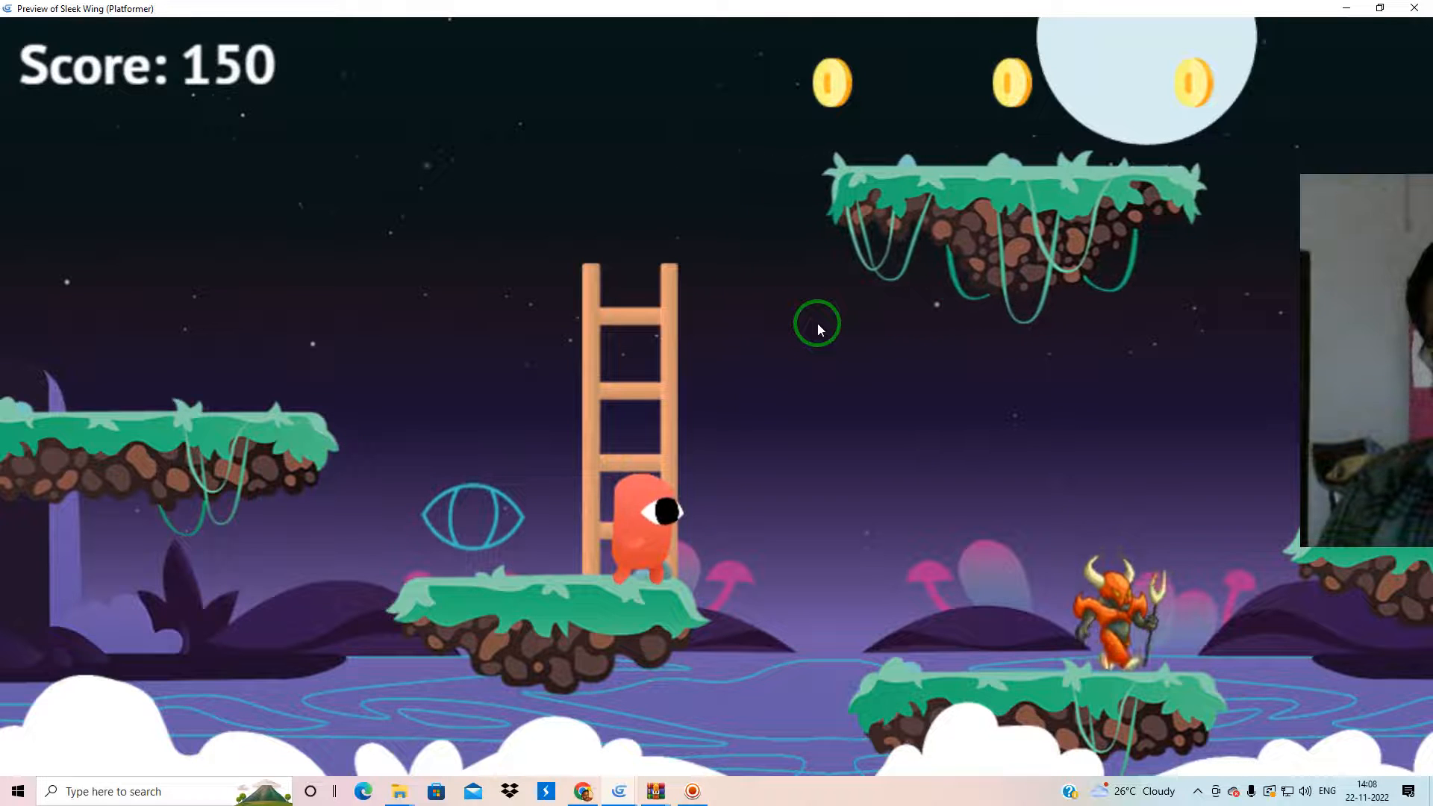
key("space")
key("Right")
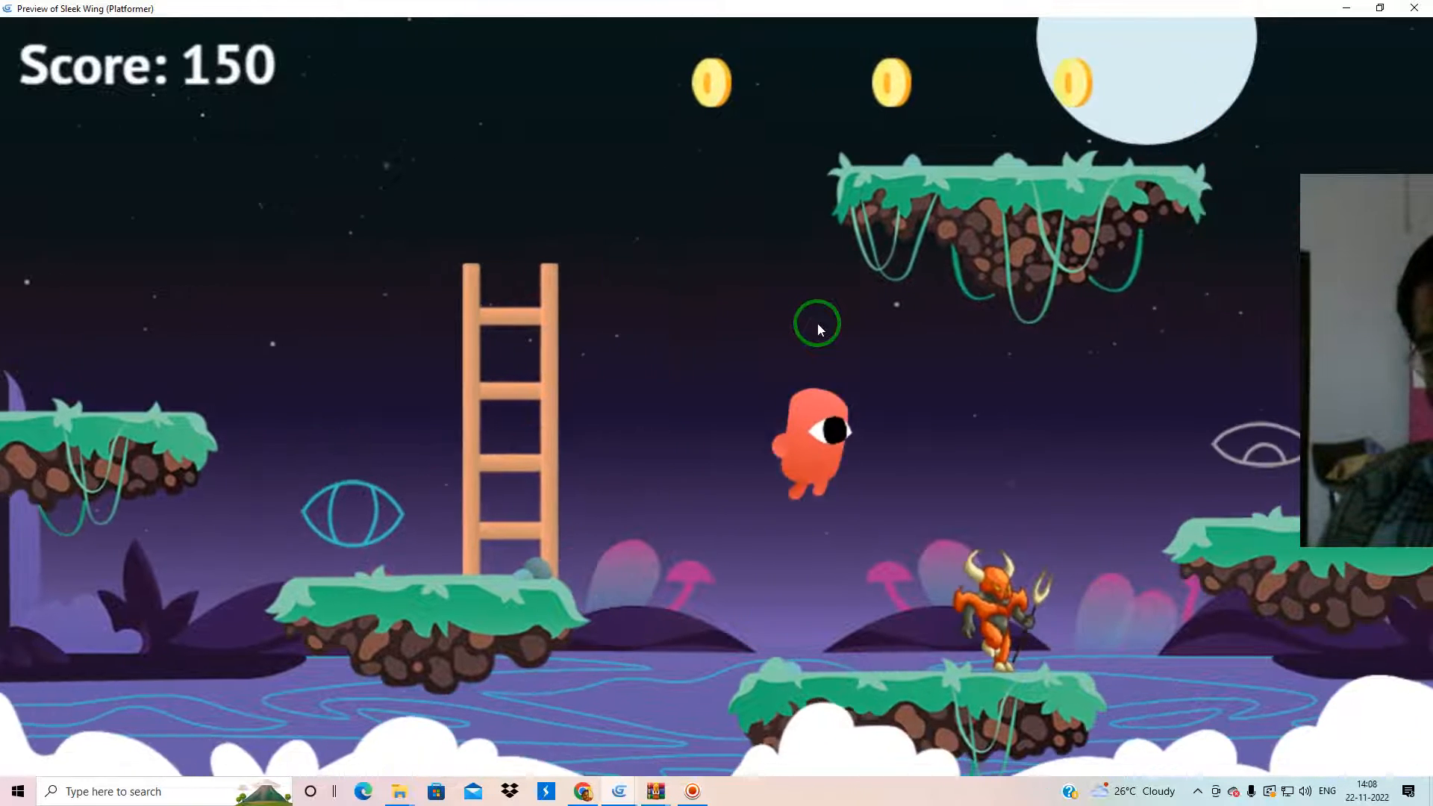
key("Right")
key("Right")
key("space")
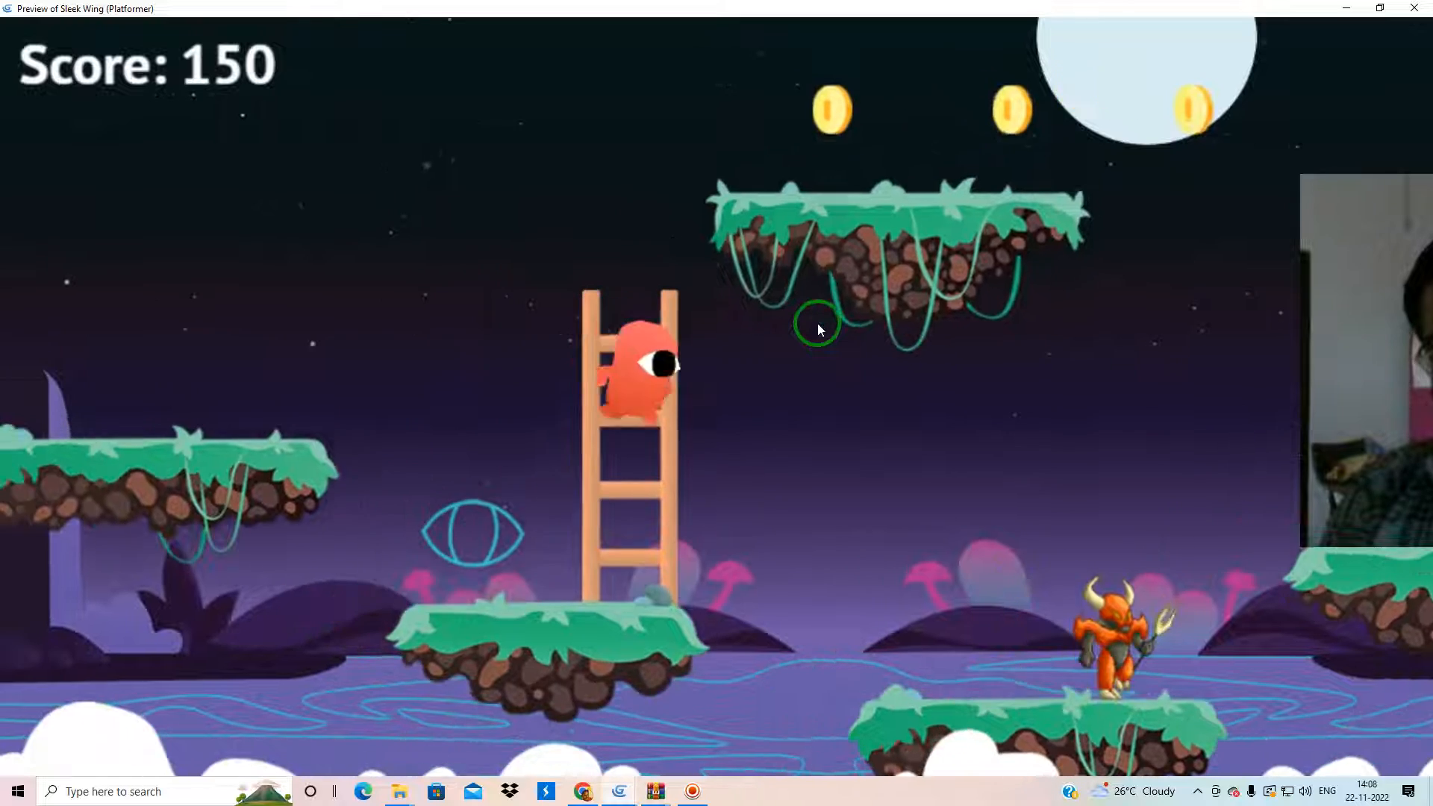
Step: Jump the player onto the demon to test defeating it, and close the game preview
key("Right")
key("space")
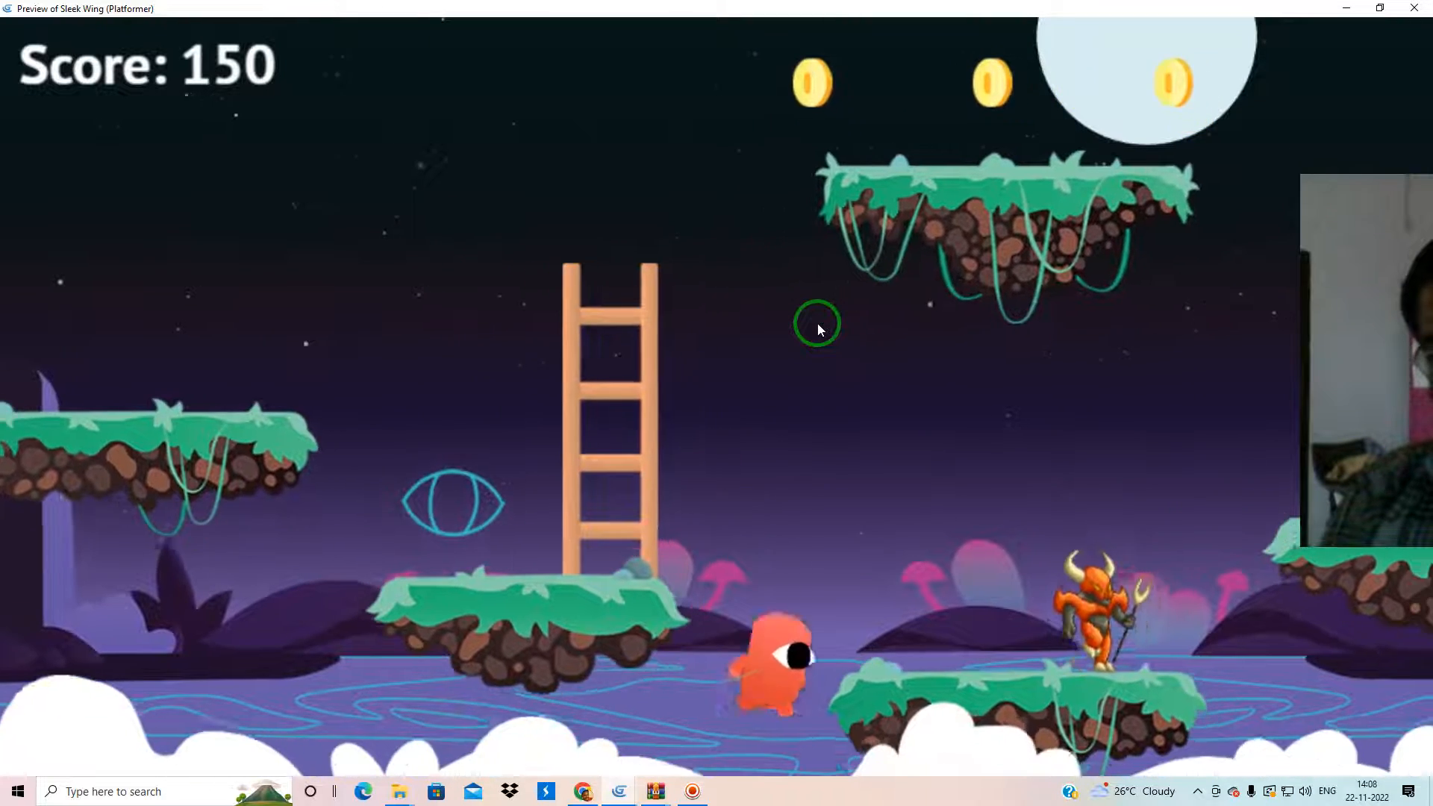
key("Right")
key("space")
key("Right")
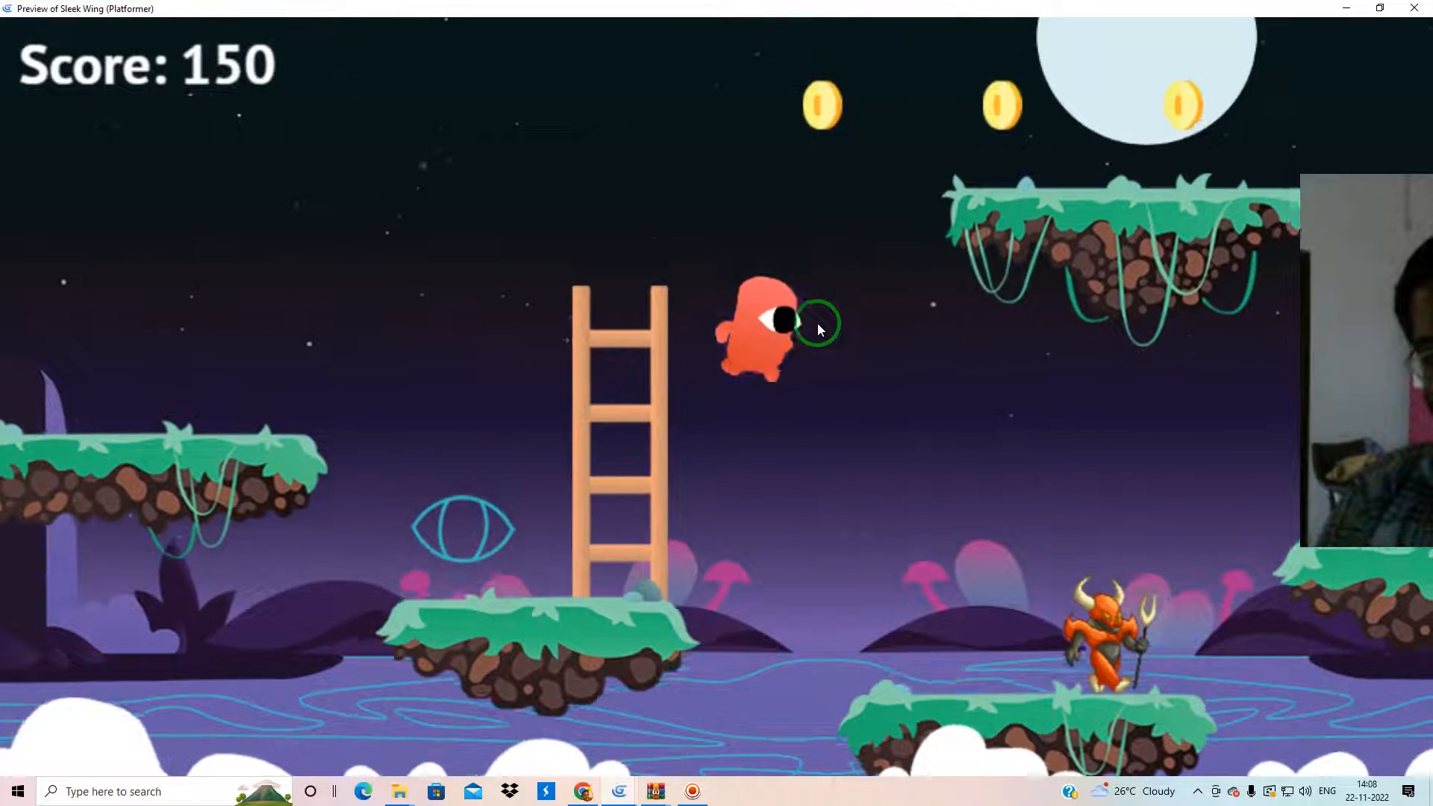
key("space")
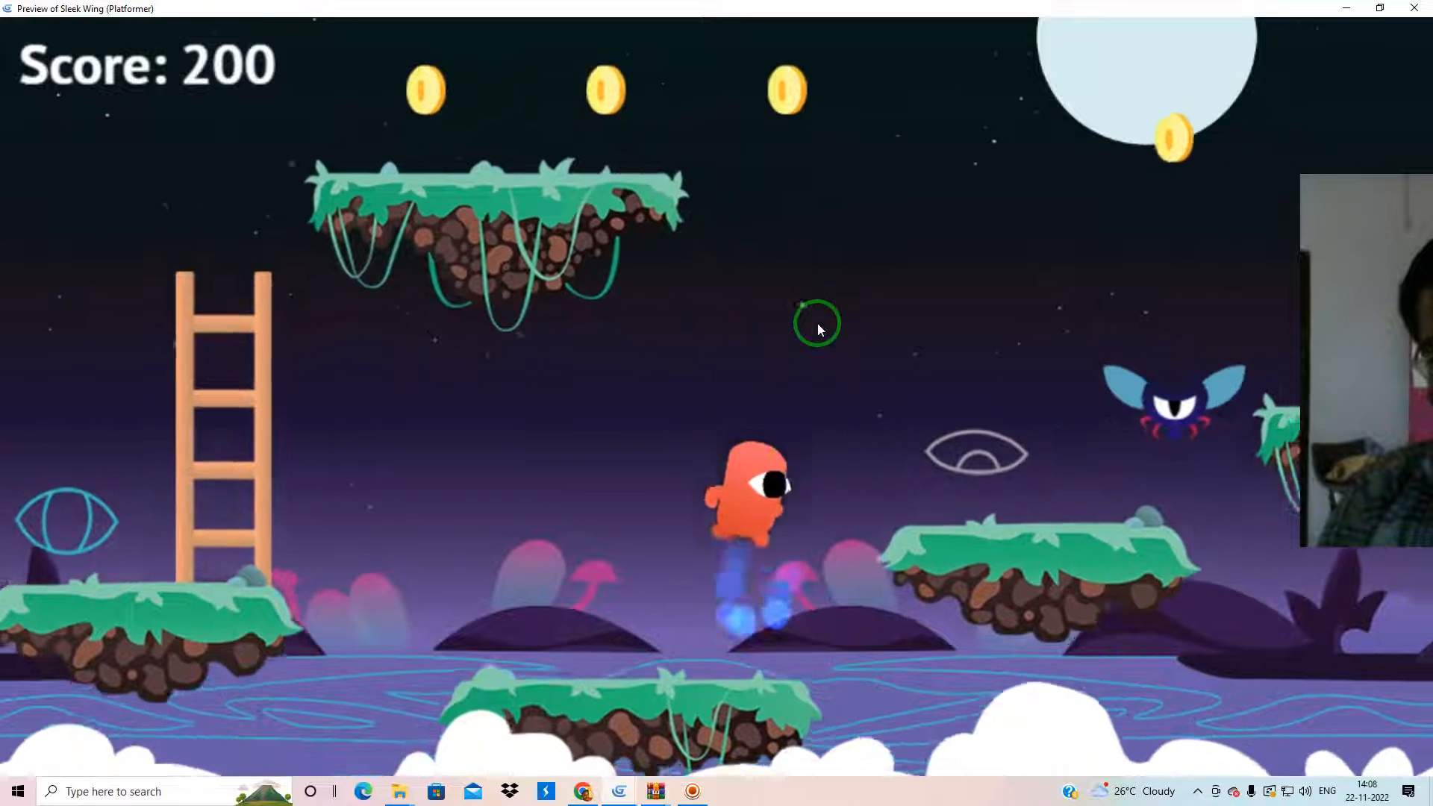
left_click(1415, 8)
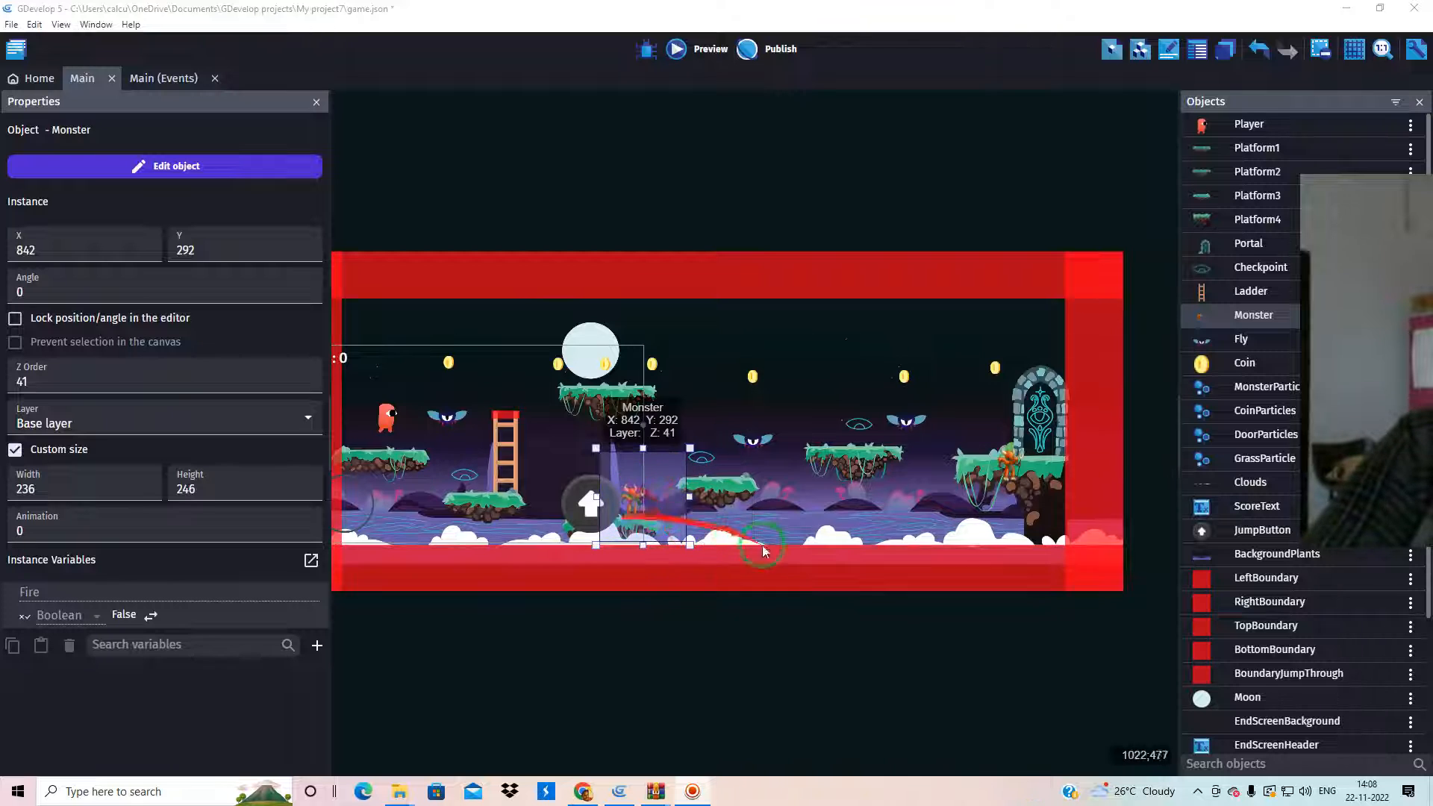
Step: Add all the sprites from the PNG/dragon folder to Animation #0 of the Fly object
double_click(753, 447)
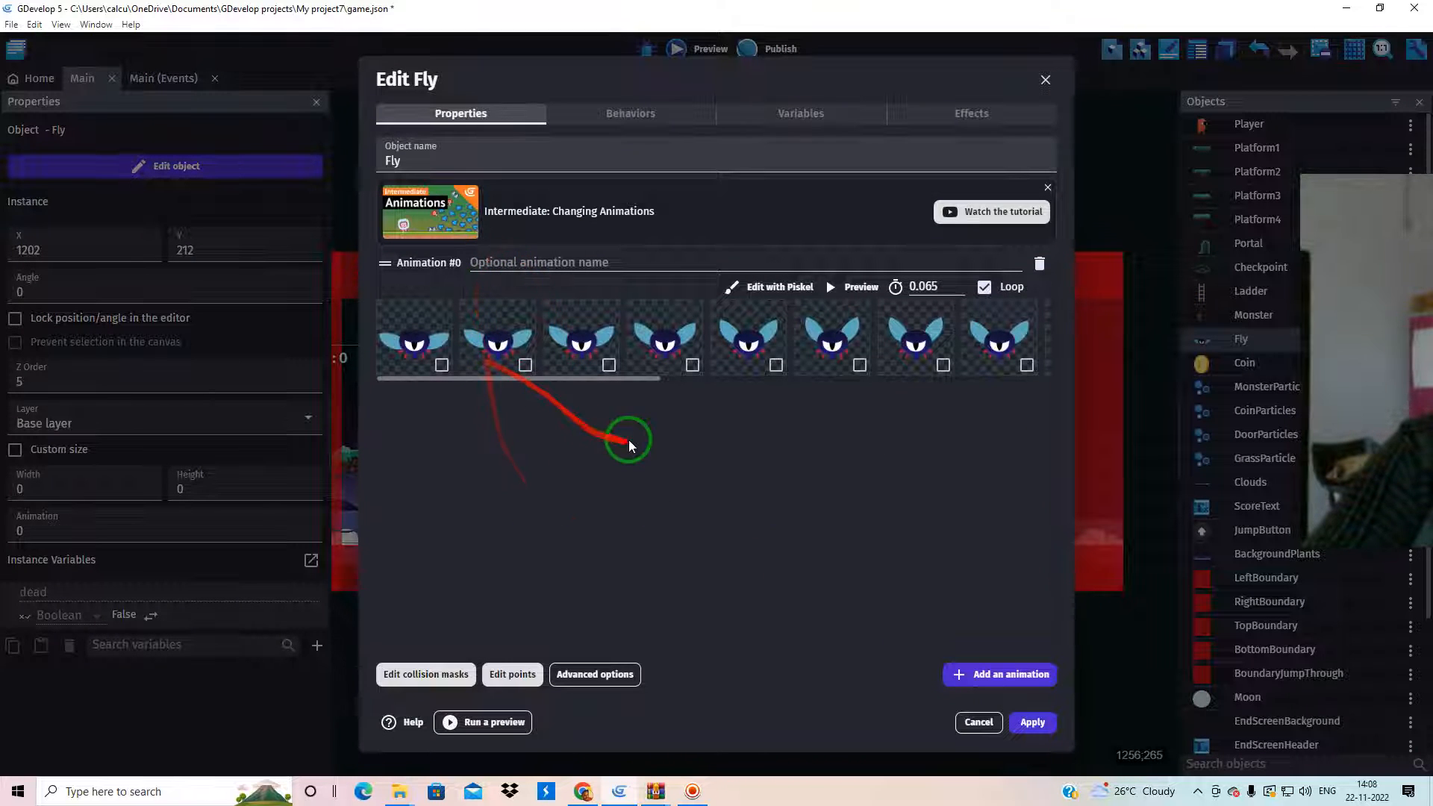
left_click_drag(648, 385, 1053, 392)
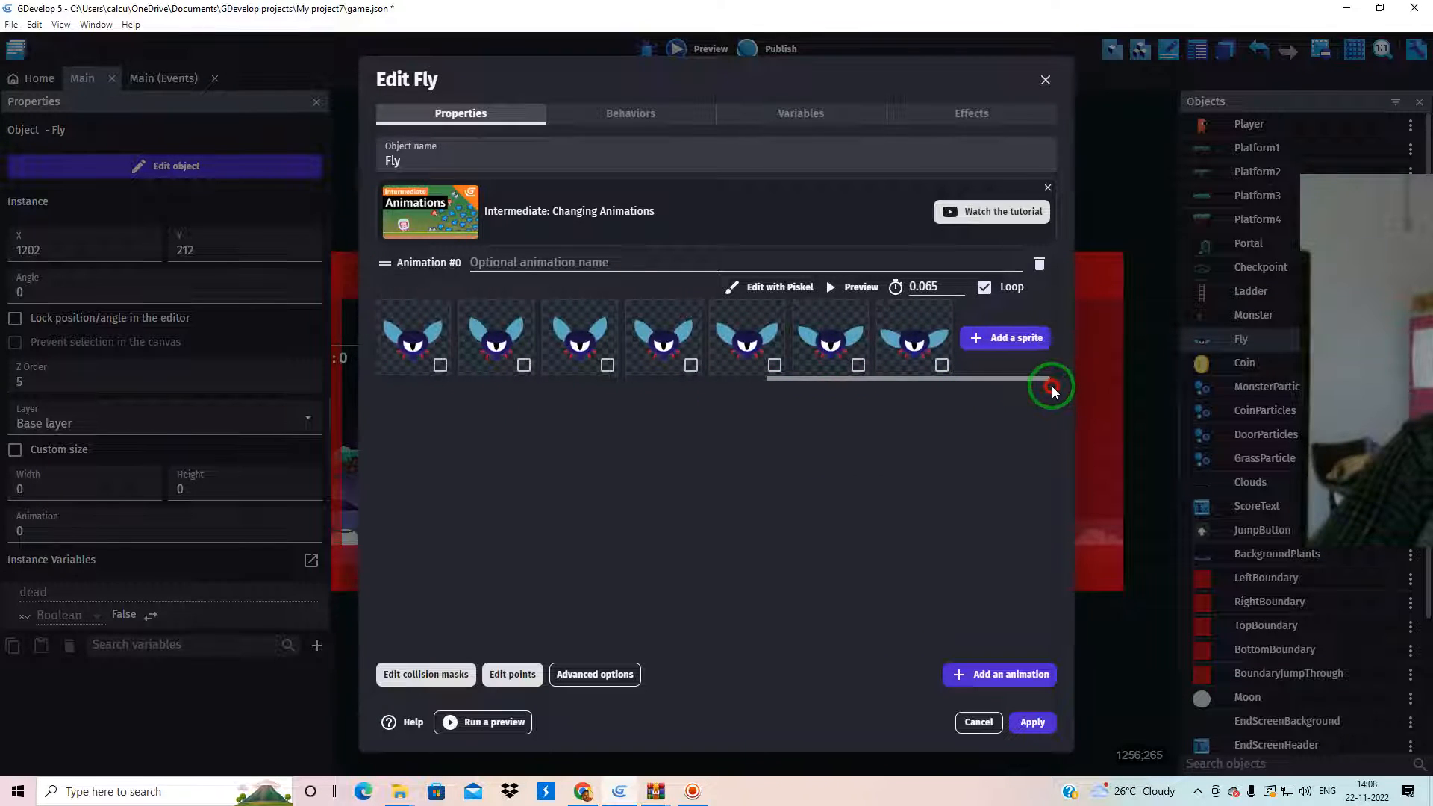
left_click(1011, 338)
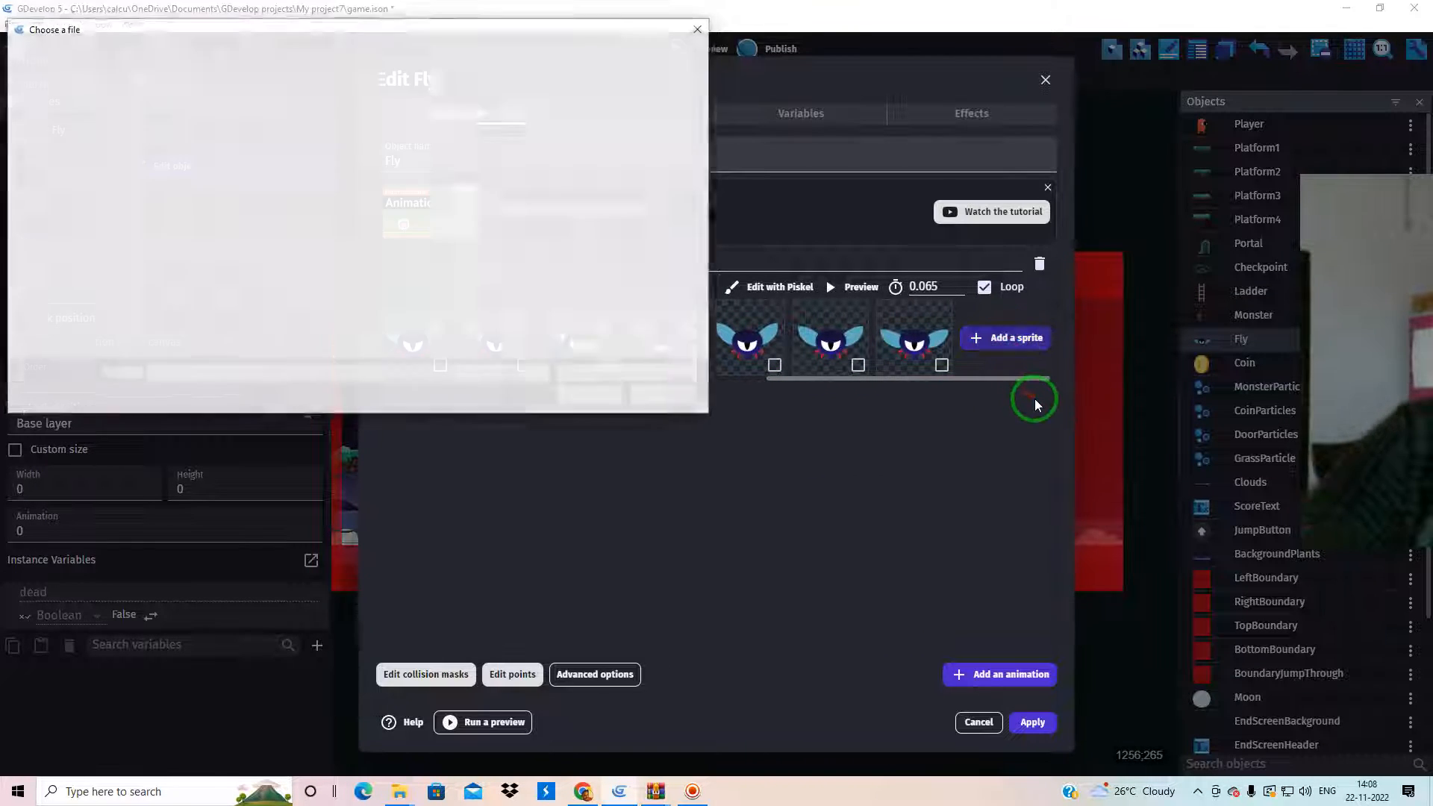
left_click(74, 56)
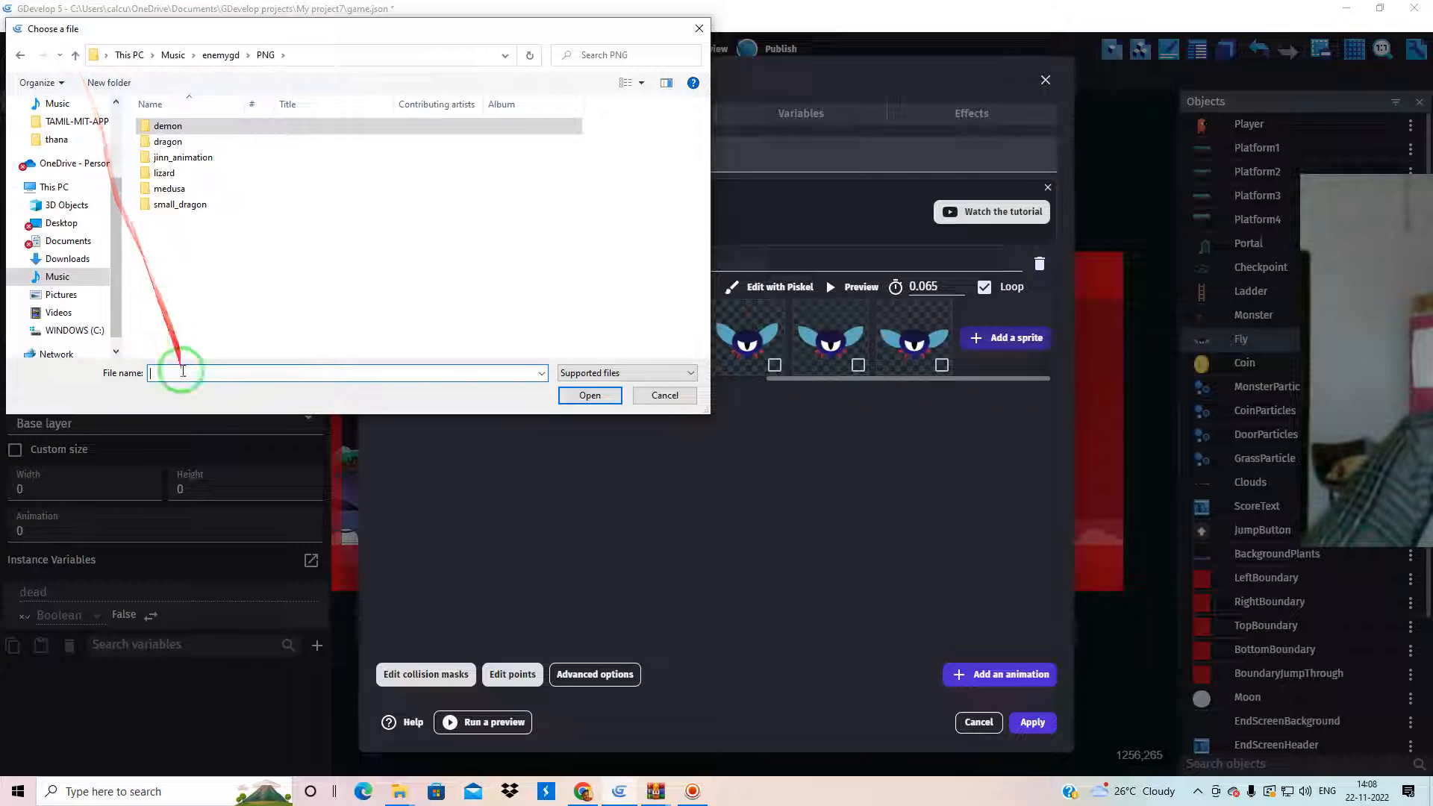
left_click(167, 143)
double_click(167, 144)
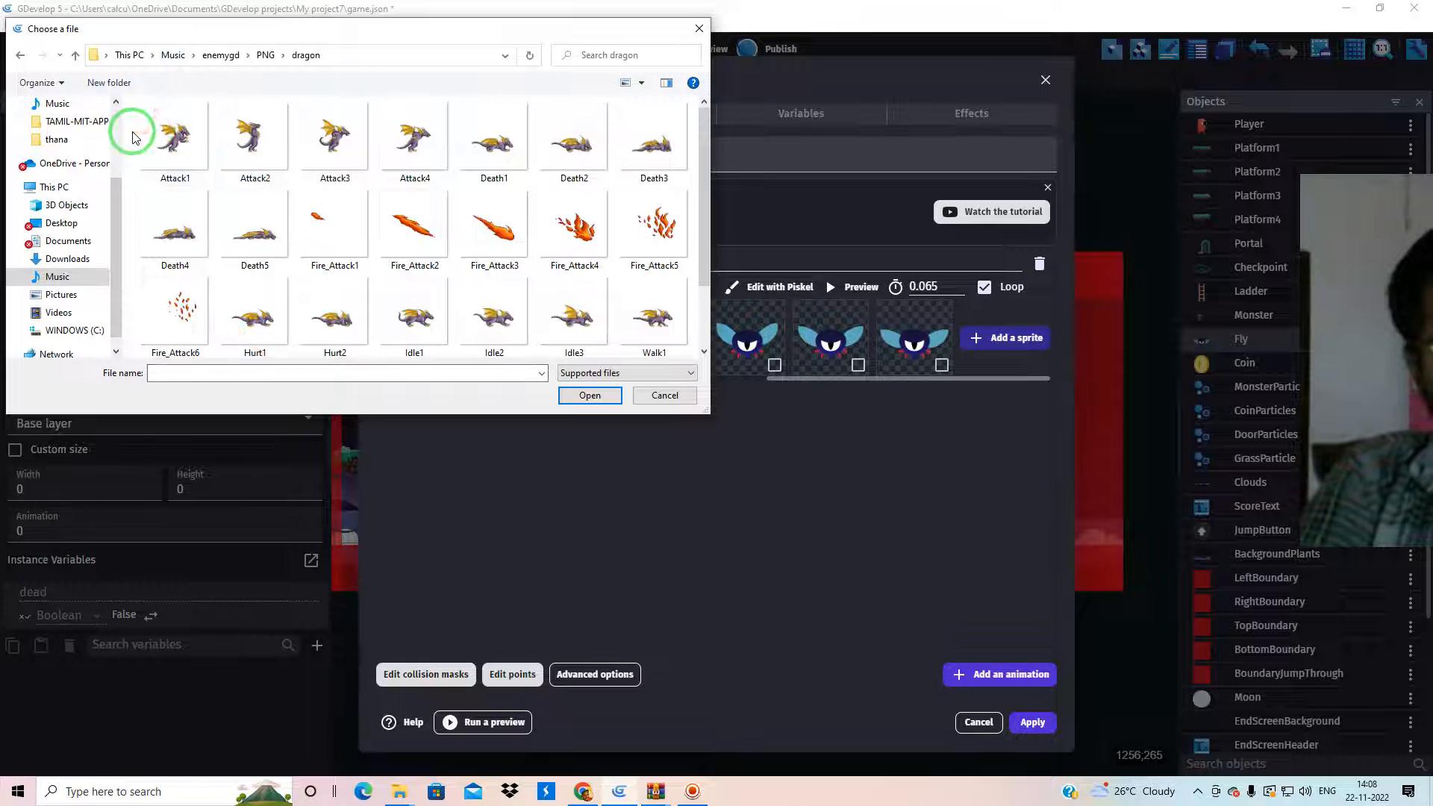
left_click(187, 310)
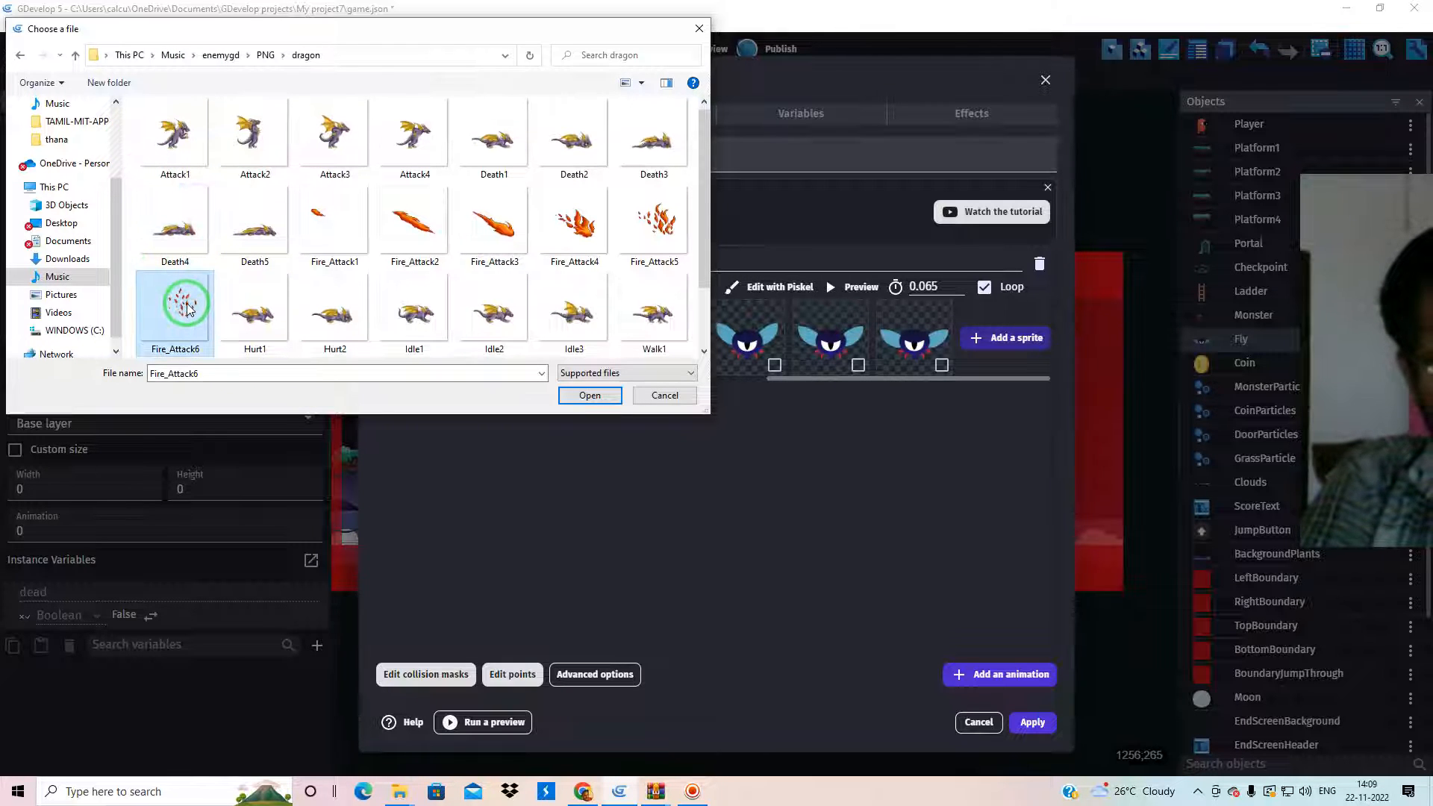
key("ctrl+a")
left_click(583, 396)
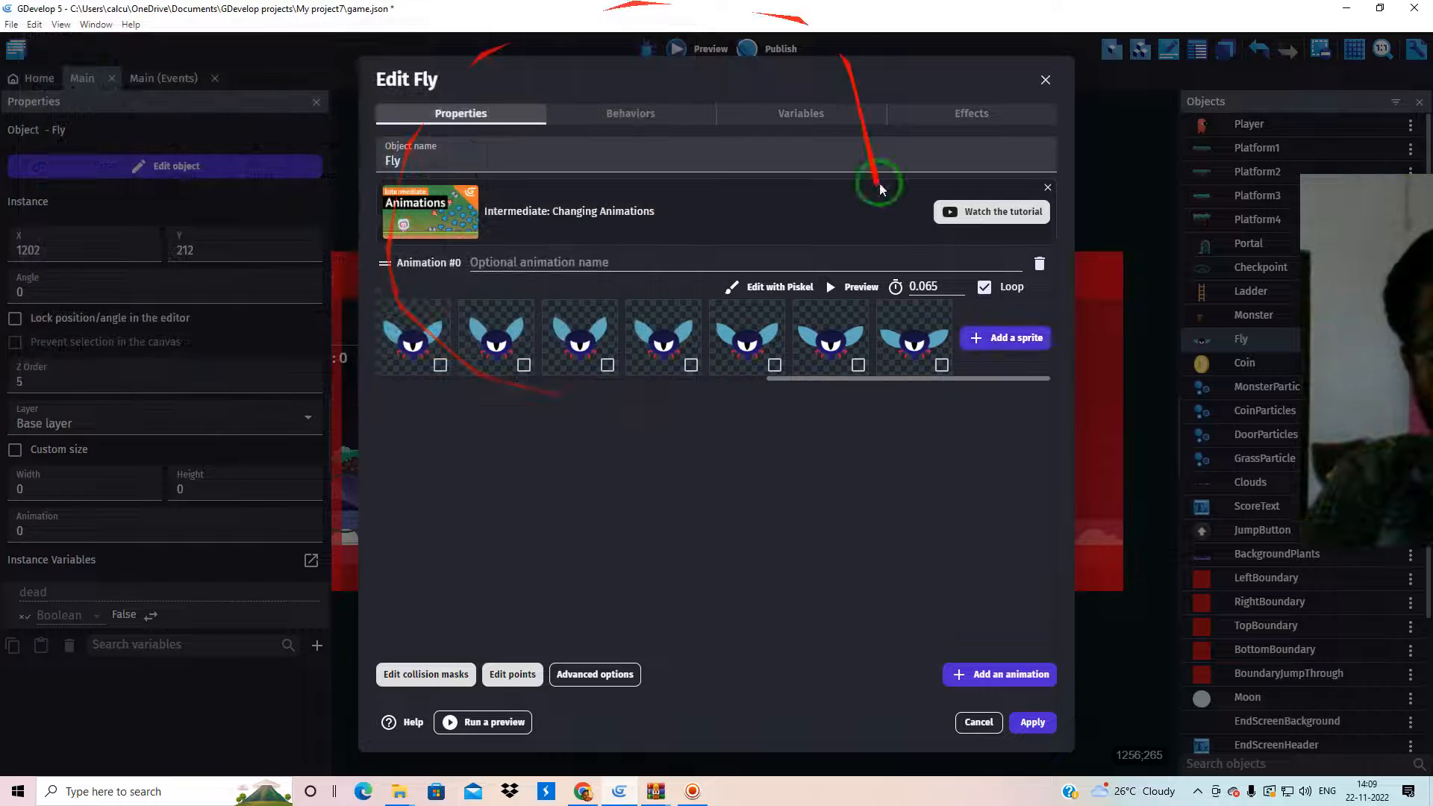
left_click(821, 403)
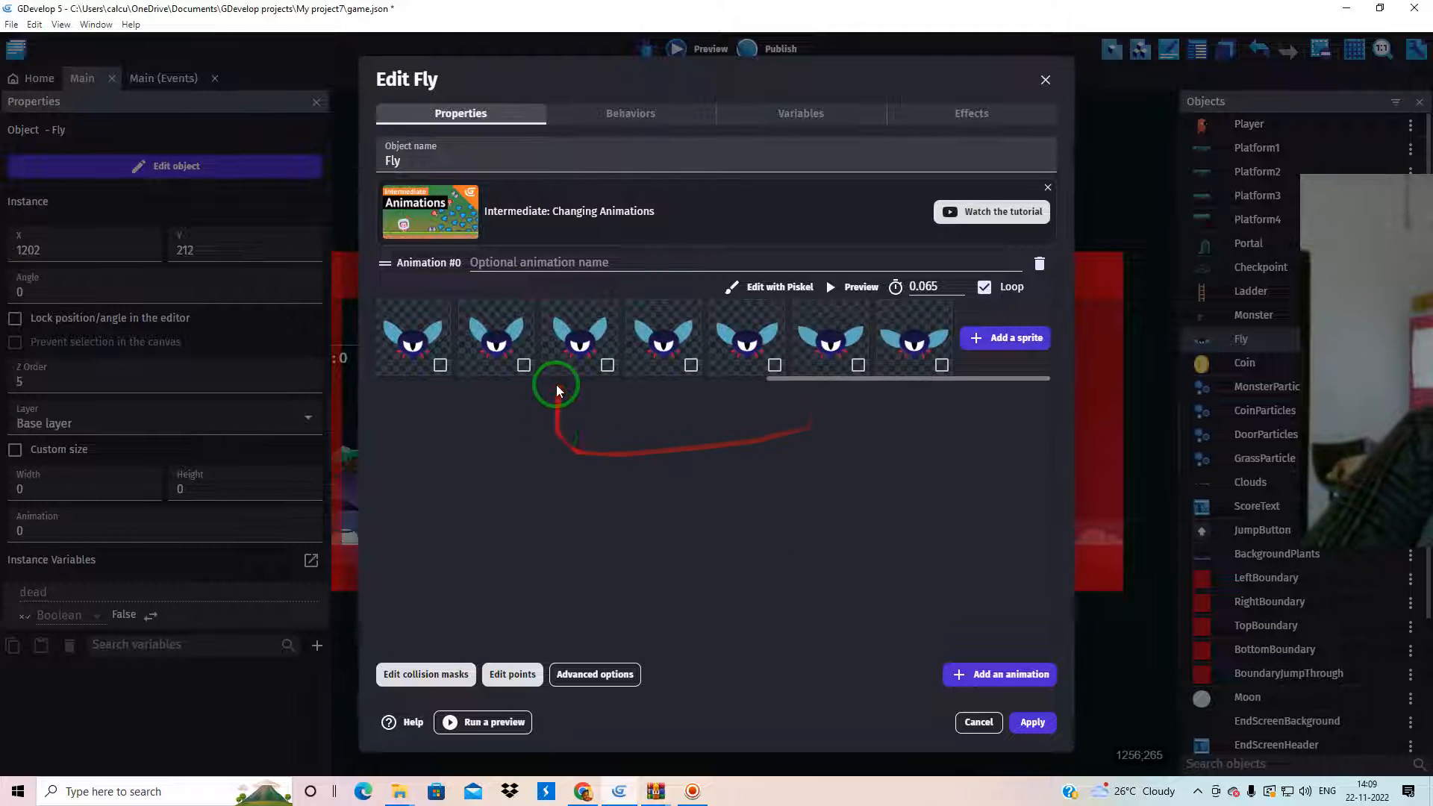
Step: Delete the last original fly frames that directly precede the dragon frames in Animation #0
mouse_move(557, 384)
left_mouse_down()
mouse_move(642, 351)
mouse_move(351, 361)
left_mouse_up()
right_click(405, 323)
left_click(406, 335)
left_click(420, 346)
right_click(413, 333)
left_click(422, 346)
right_click(412, 333)
left_click(422, 346)
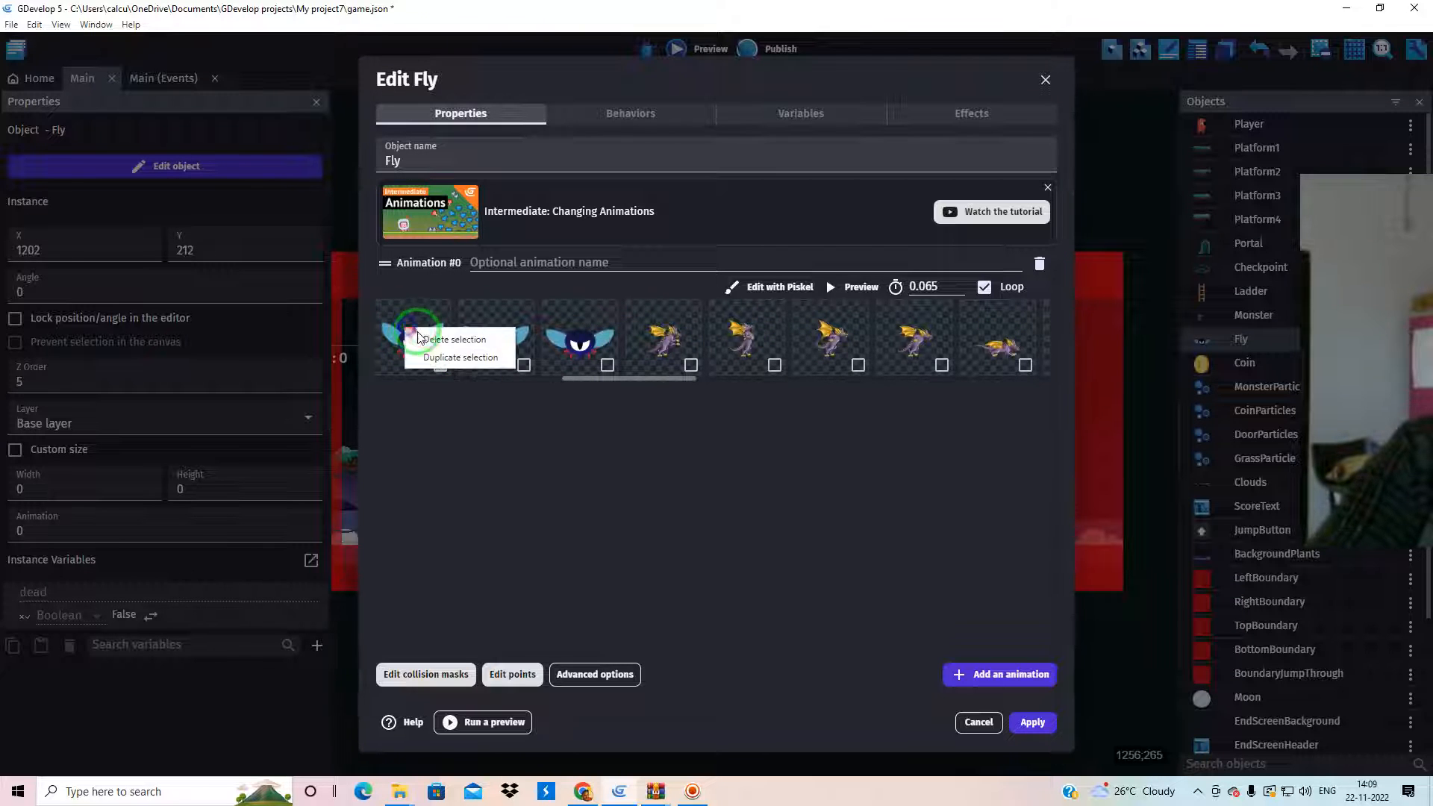
left_click(416, 339)
left_click(417, 331)
right_click(415, 336)
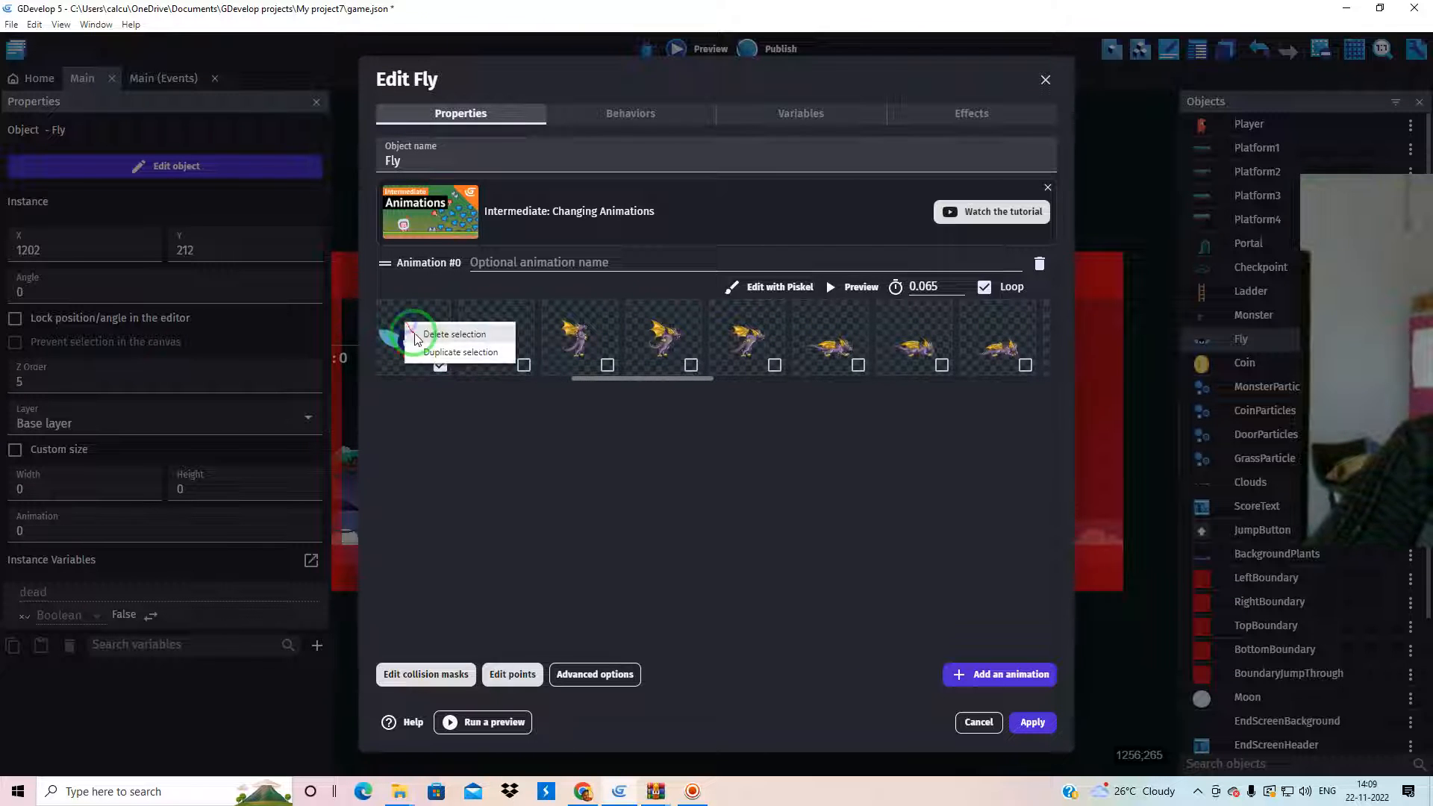
Step: Delete the remaining original fly frames from the start of Animation #0, keeping only the dragon sprites
left_click_drag(587, 383, 384, 385)
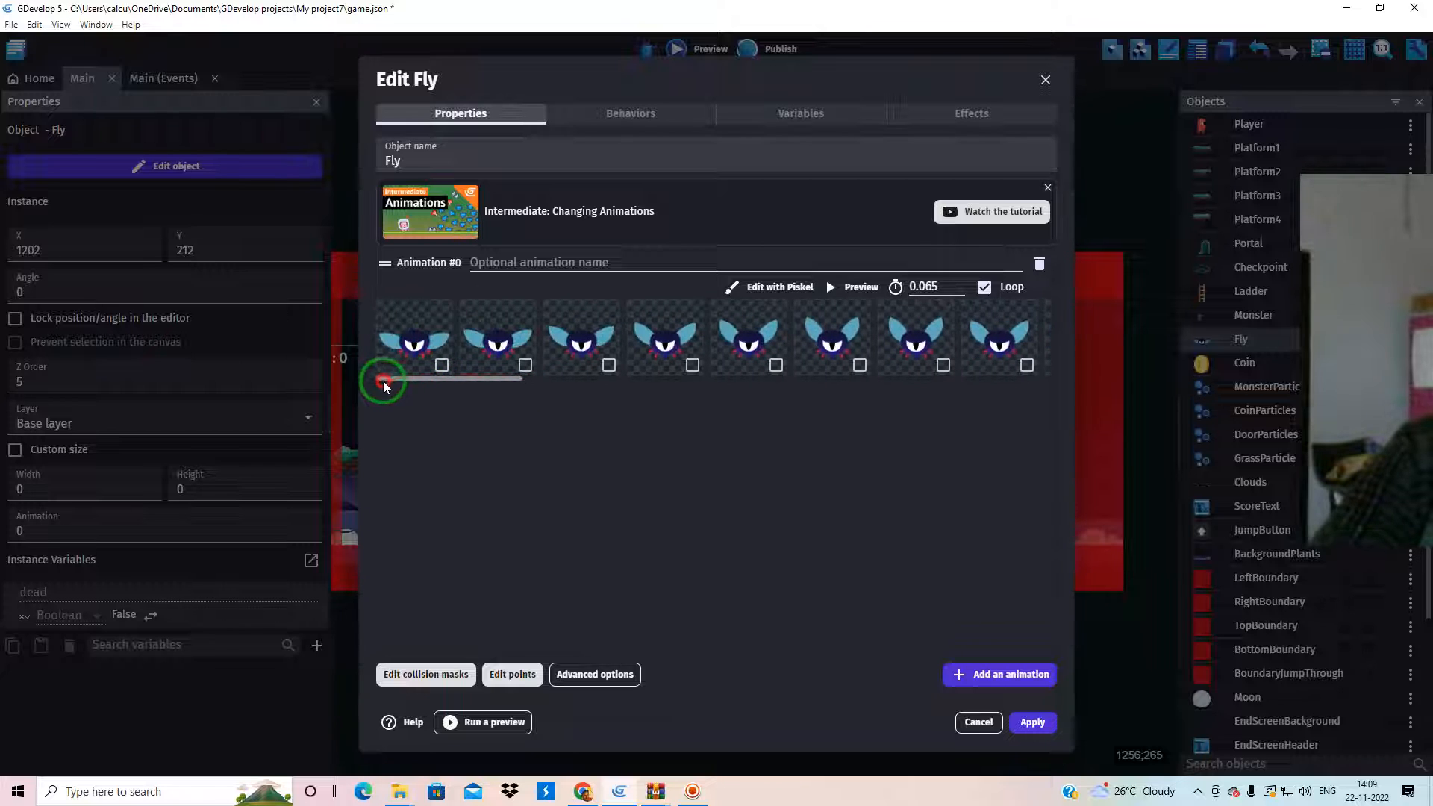
left_click(414, 347)
right_click(416, 345)
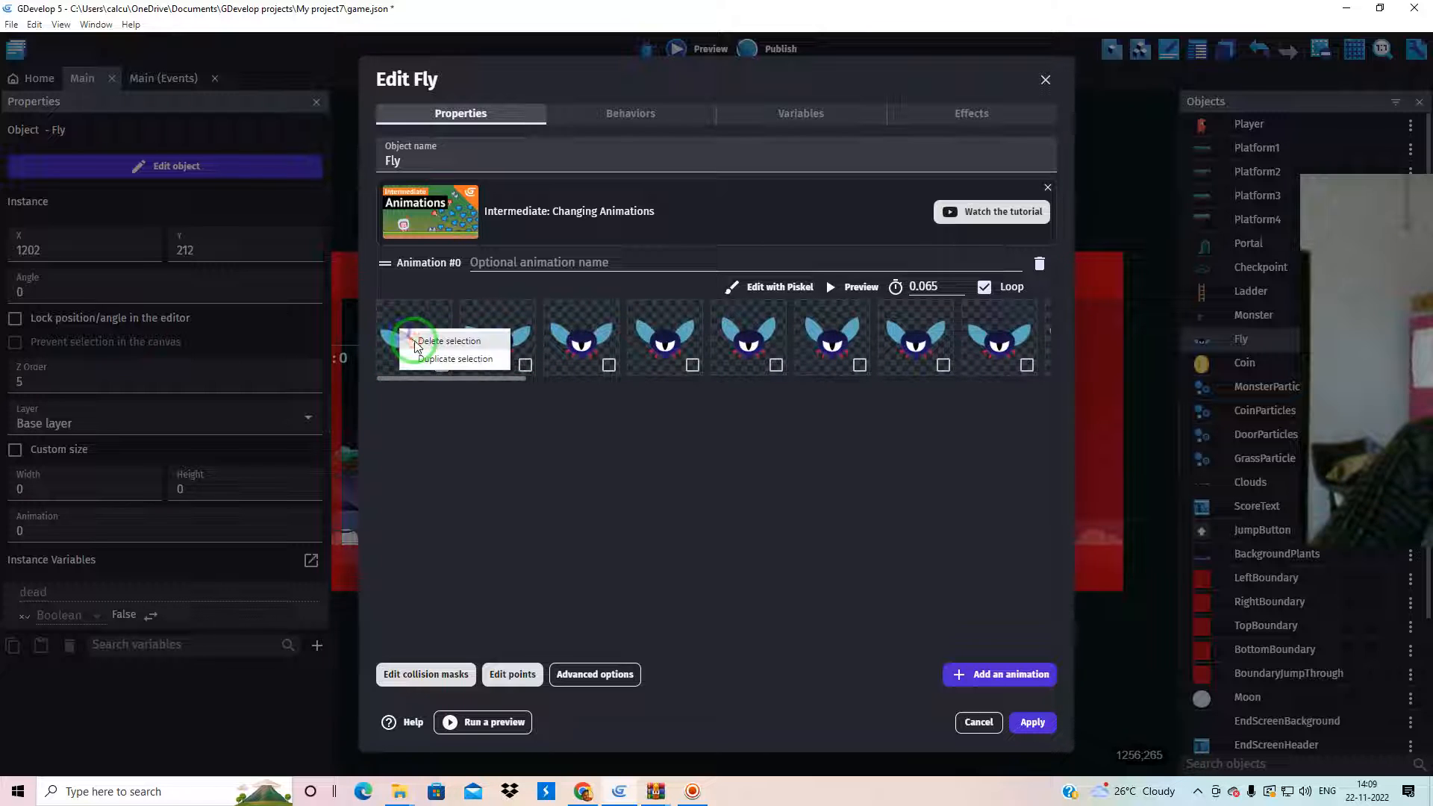
right_click(406, 329)
left_click(411, 333)
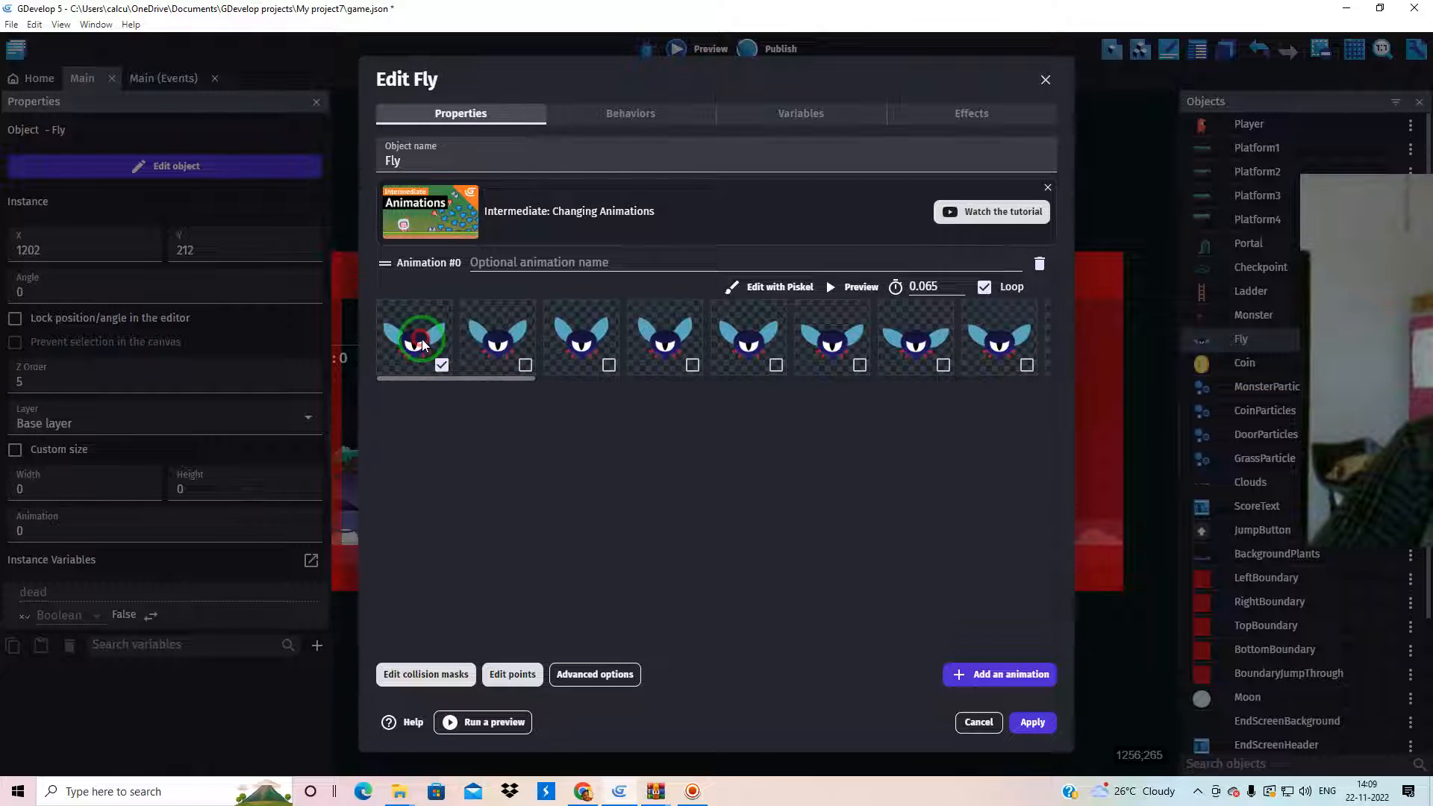
left_click(428, 340)
left_click(436, 337)
right_click(408, 327)
left_click(410, 329)
left_click(421, 335)
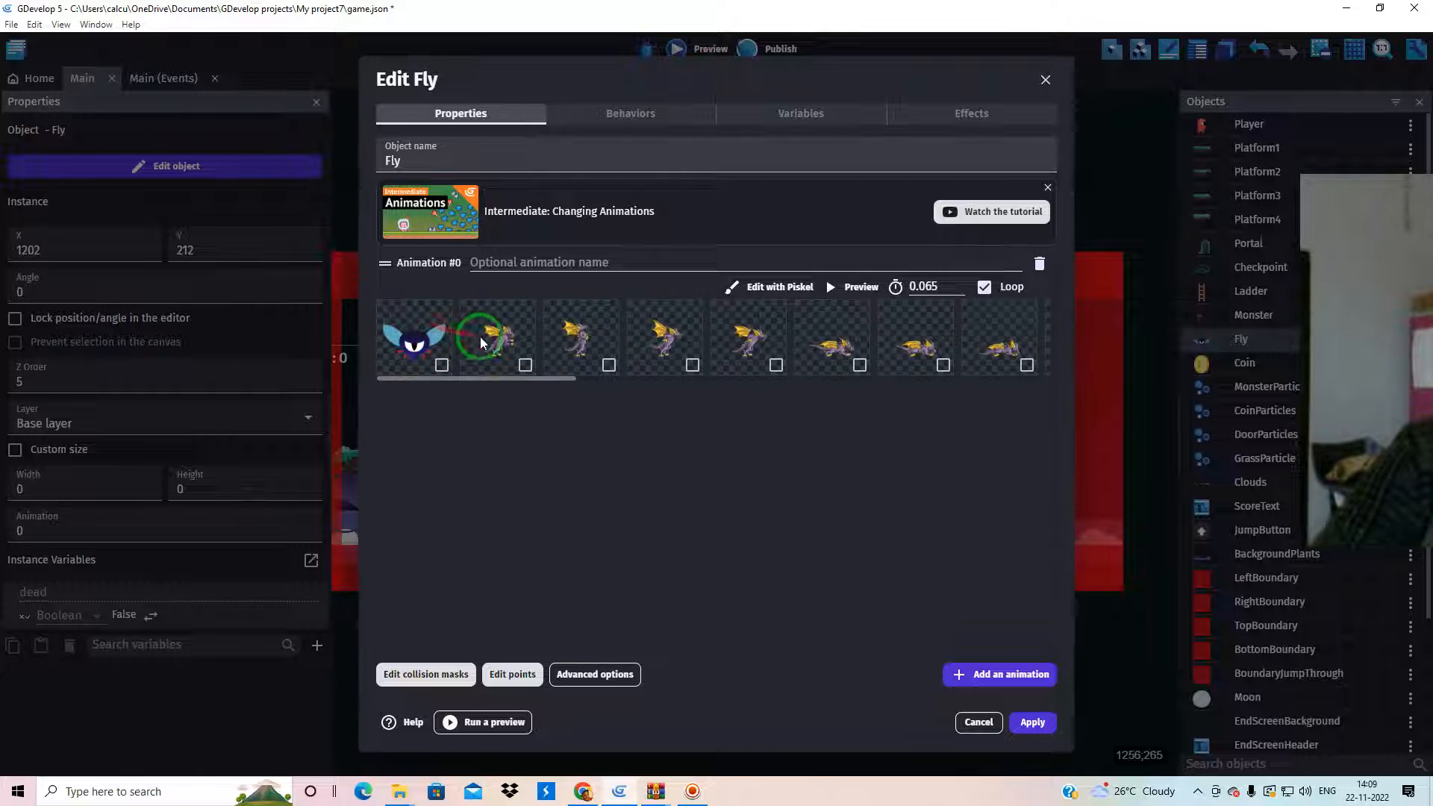
left_click(444, 334)
Step: Preview the Fly object's dragon animation and apply the object's changes
left_click(829, 288)
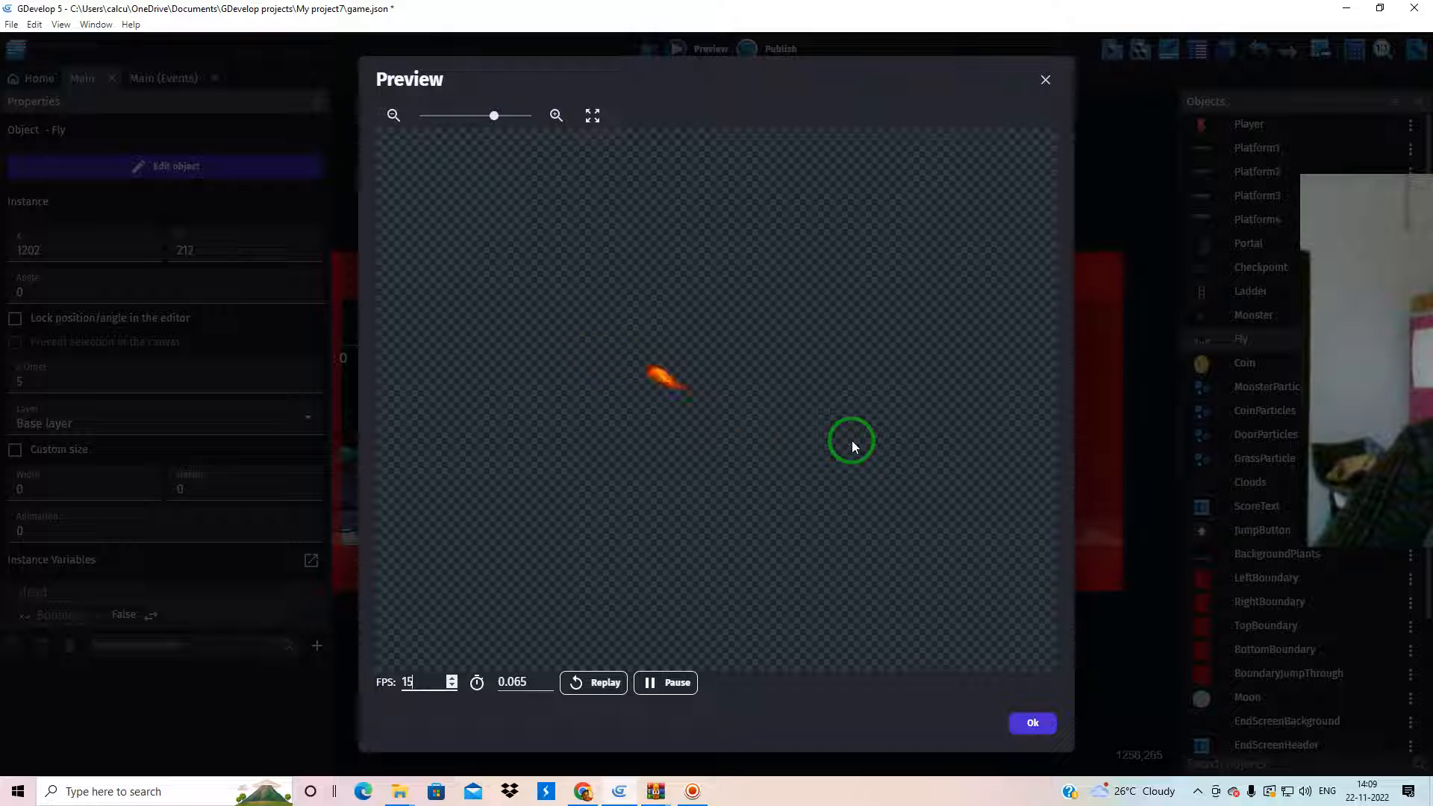
left_click(1046, 79)
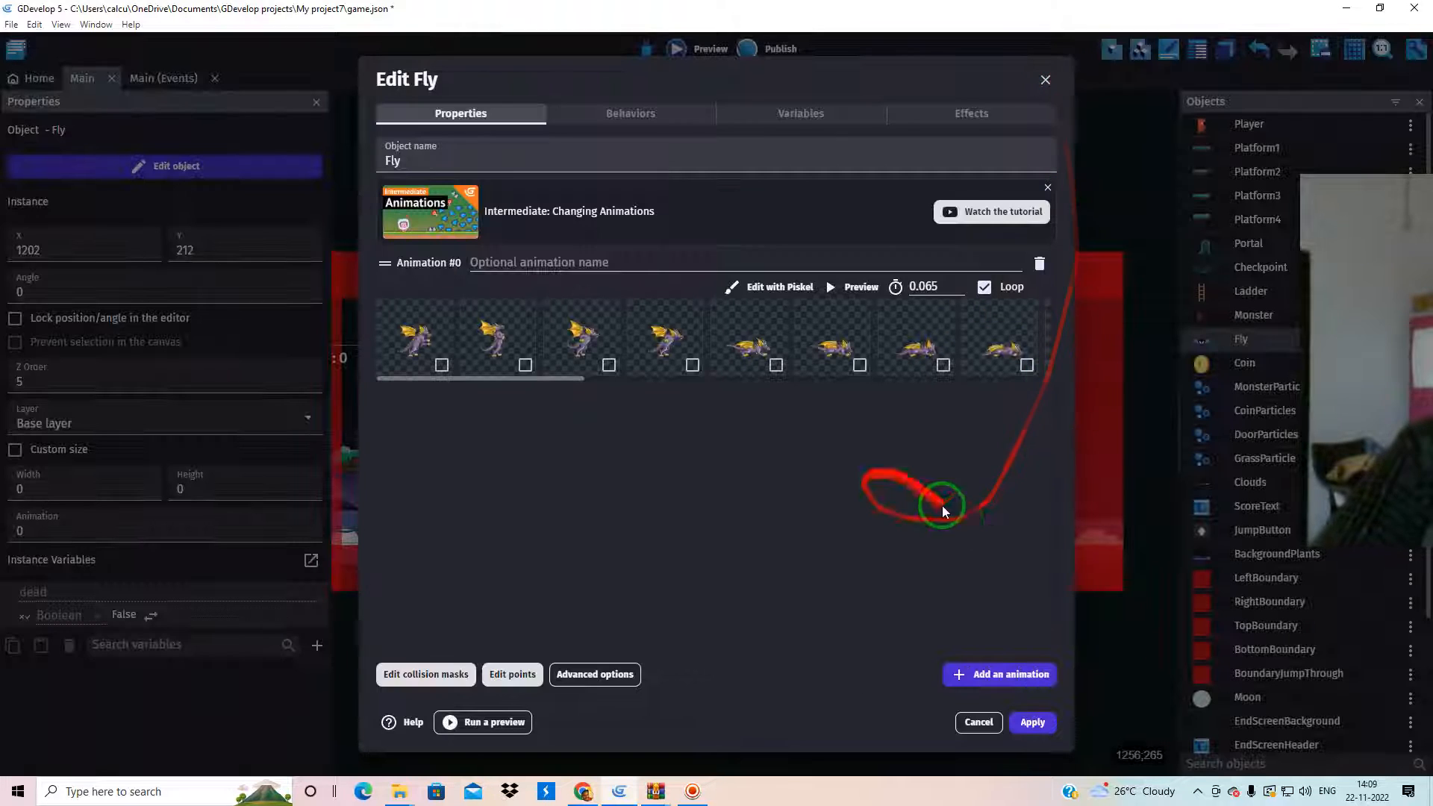
left_click(1034, 723)
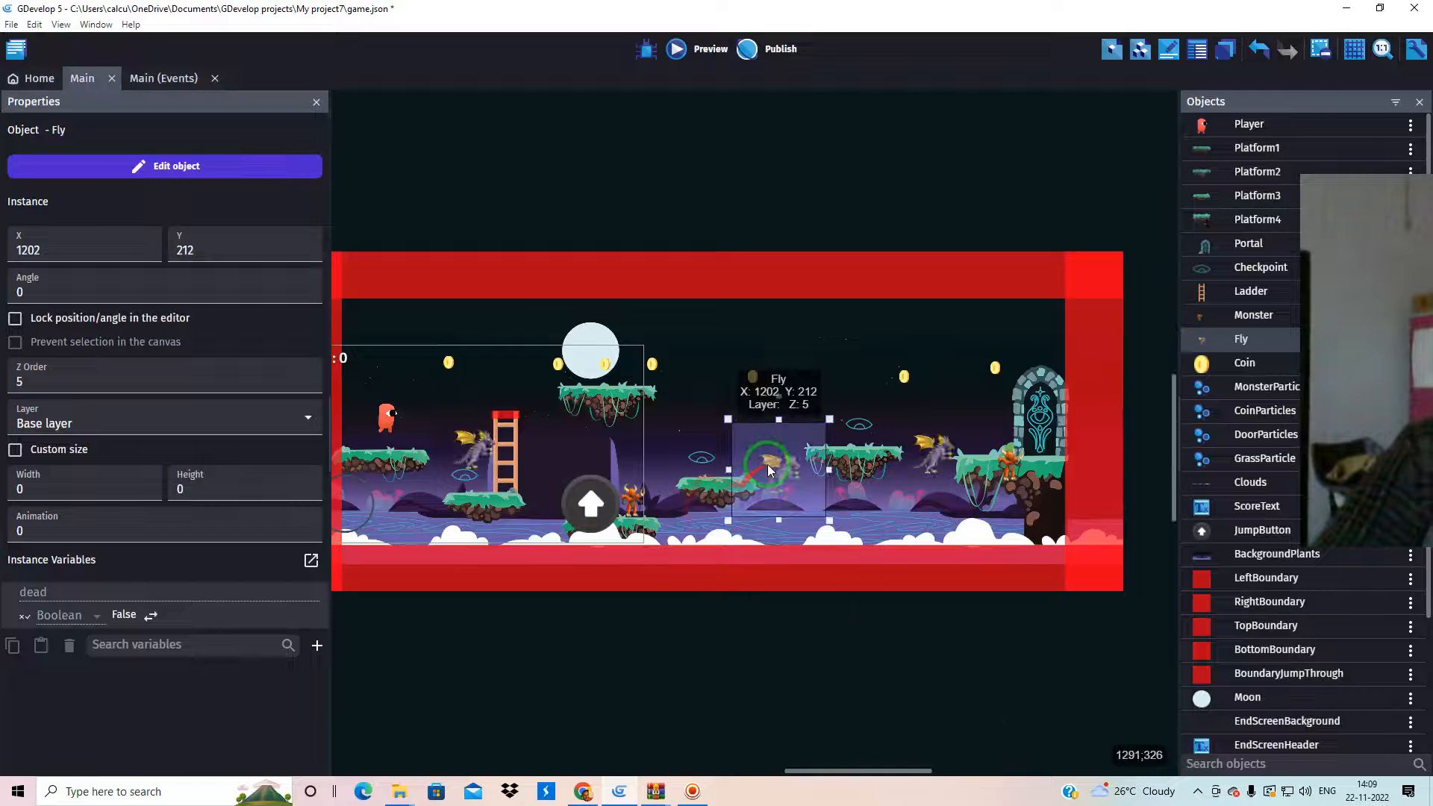
Step: Reshape Fly's collision mask around the dragon with vertices at about (81, 45.5), (209, 104.5), (156, 212.5) and (66, 179.5), and apply the changes
double_click(764, 481)
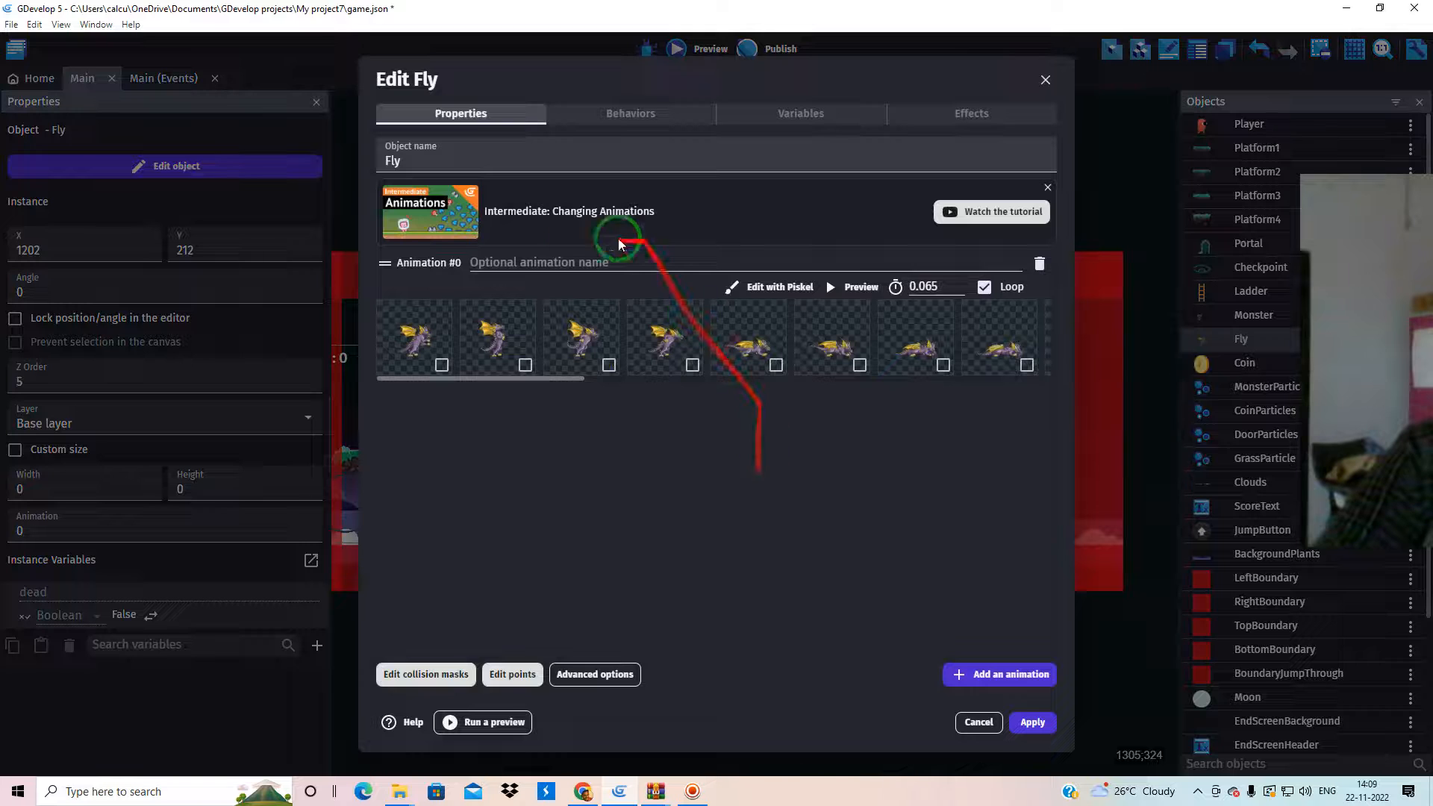
left_click(463, 675)
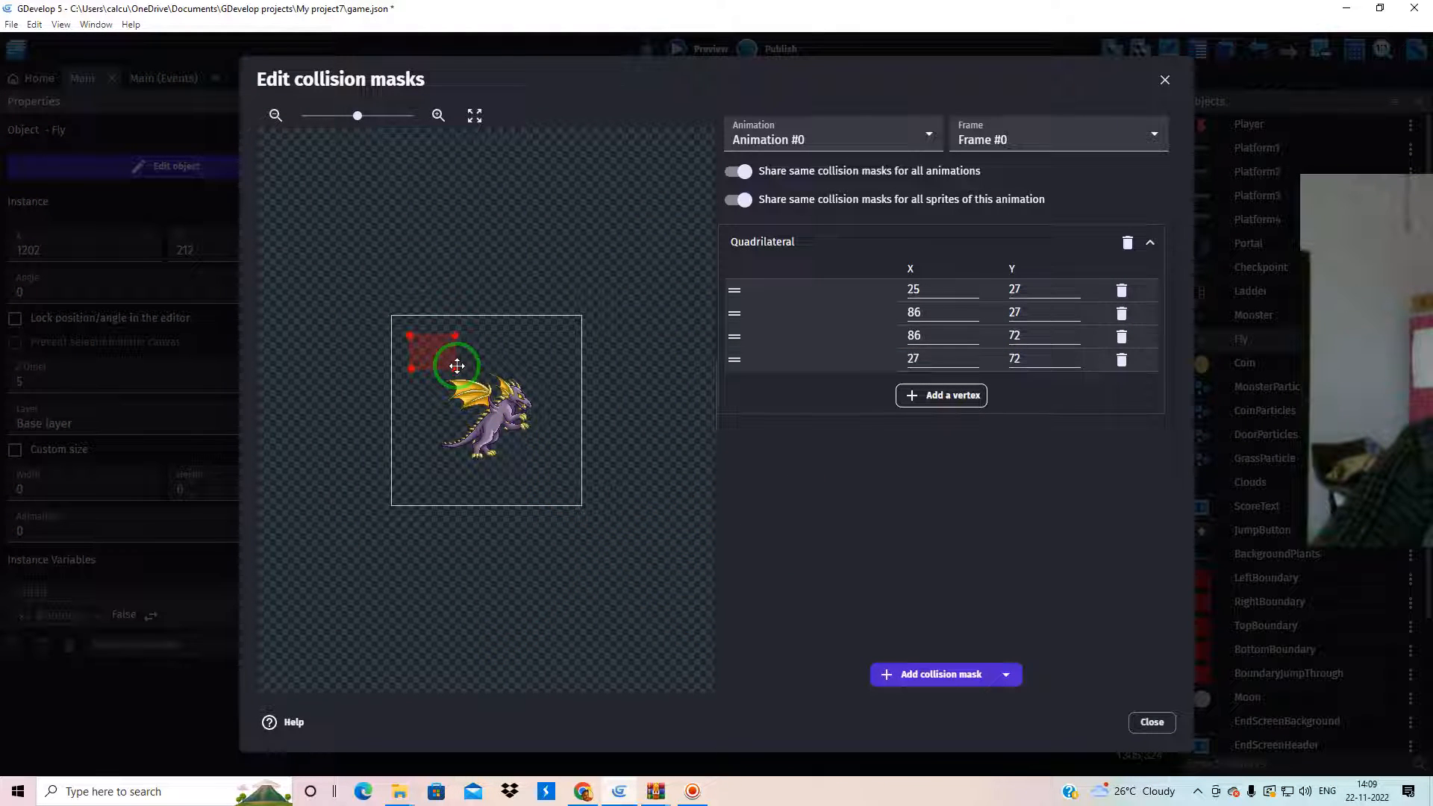
left_click_drag(508, 473, 445, 436)
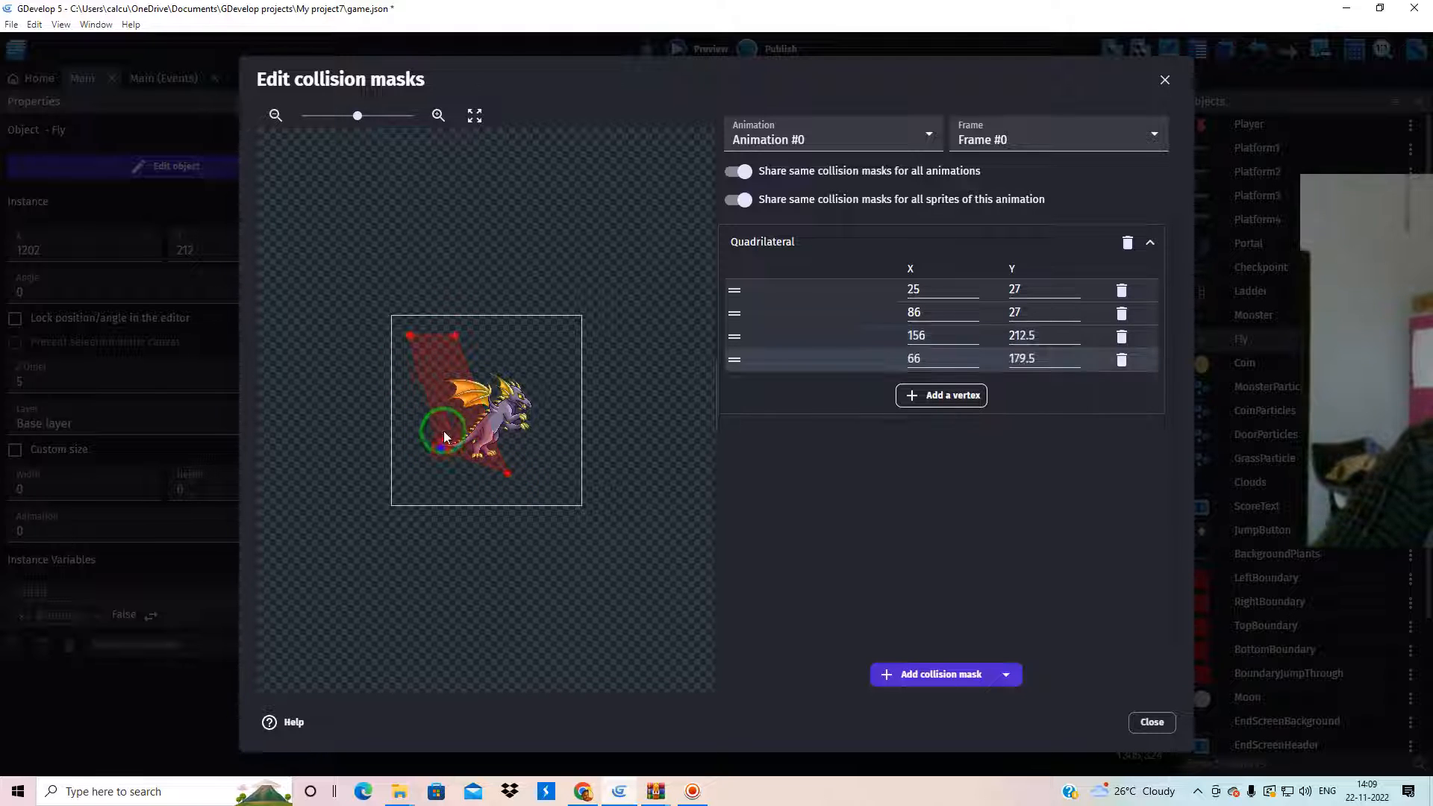
left_click_drag(452, 333, 533, 371)
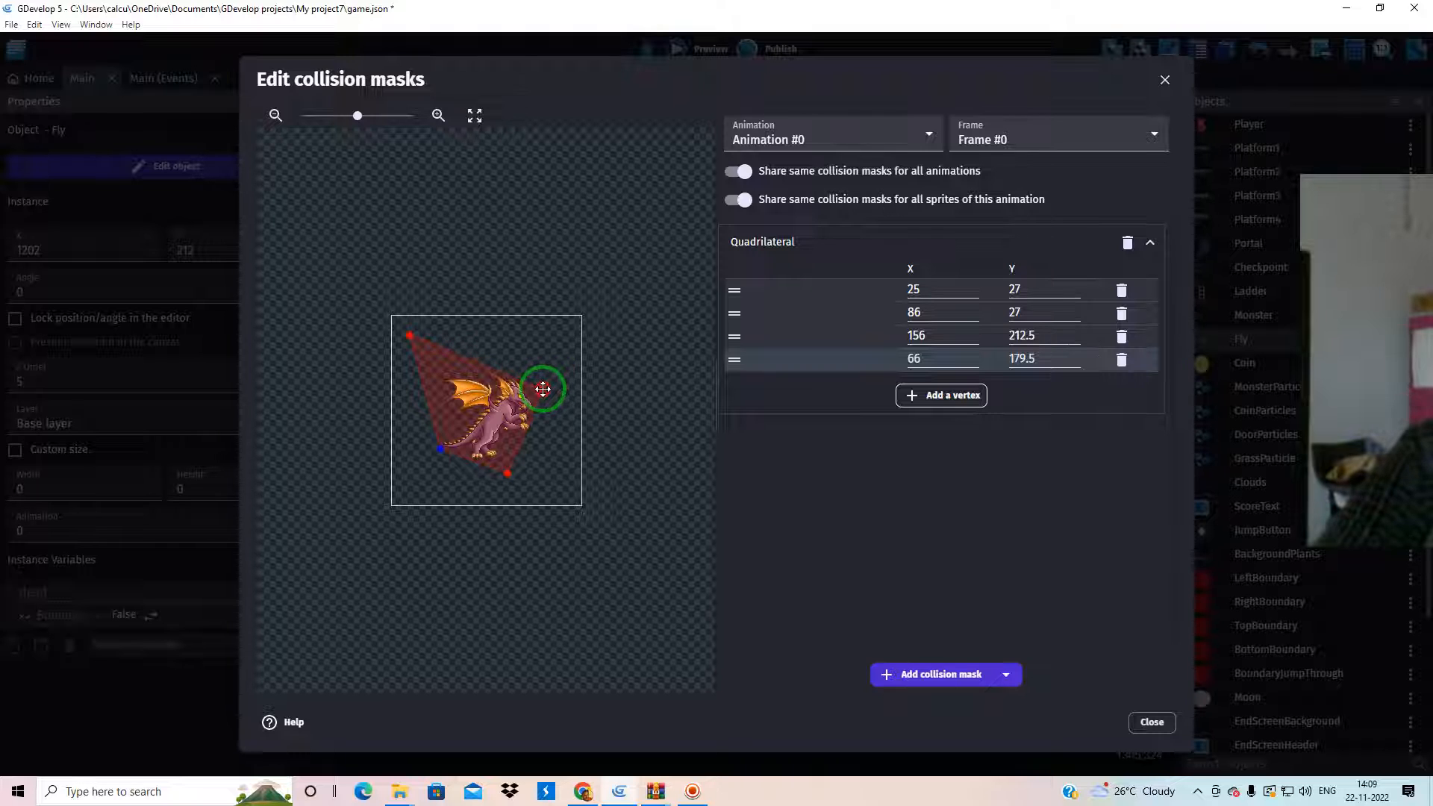
left_click_drag(548, 393, 547, 392)
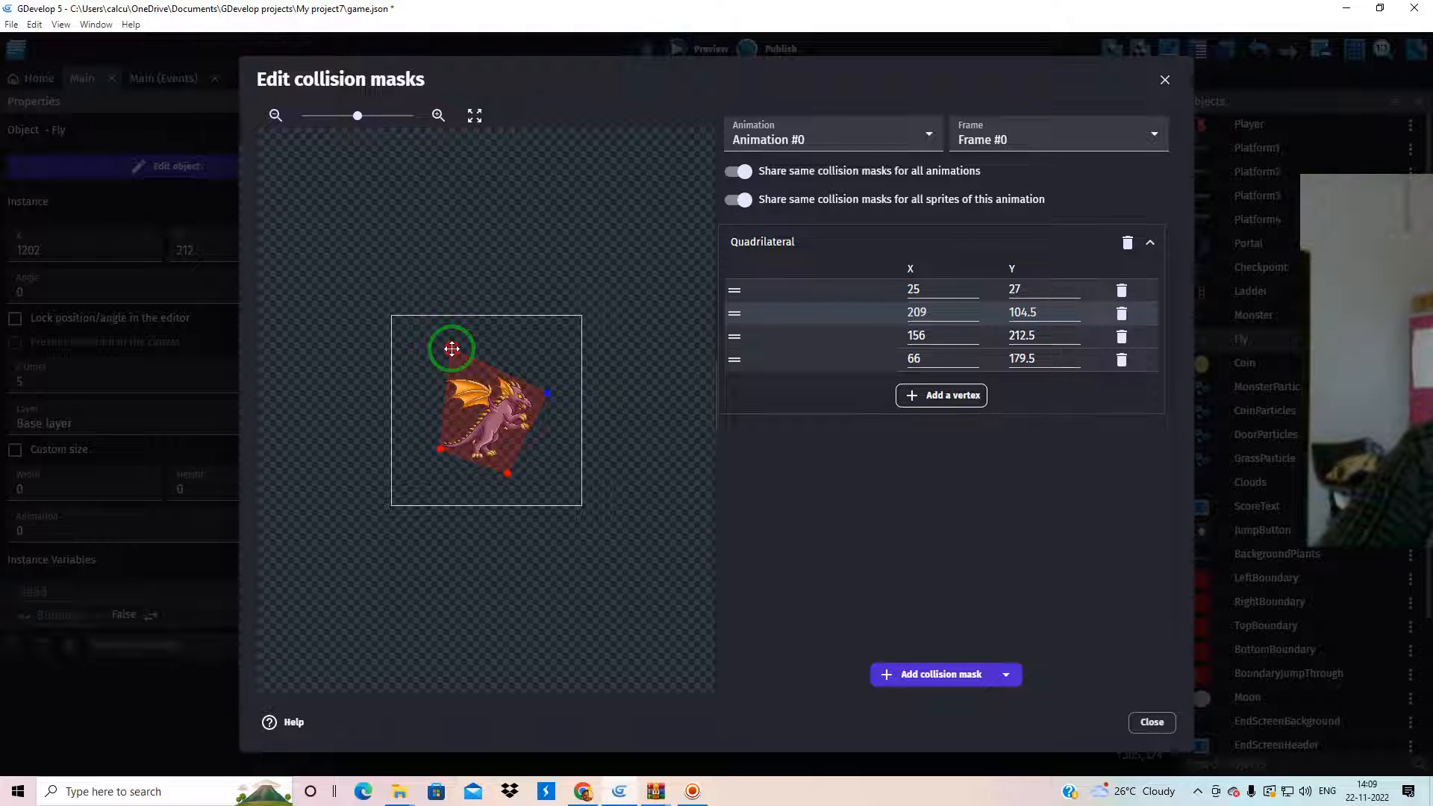
left_click_drag(451, 349, 458, 360)
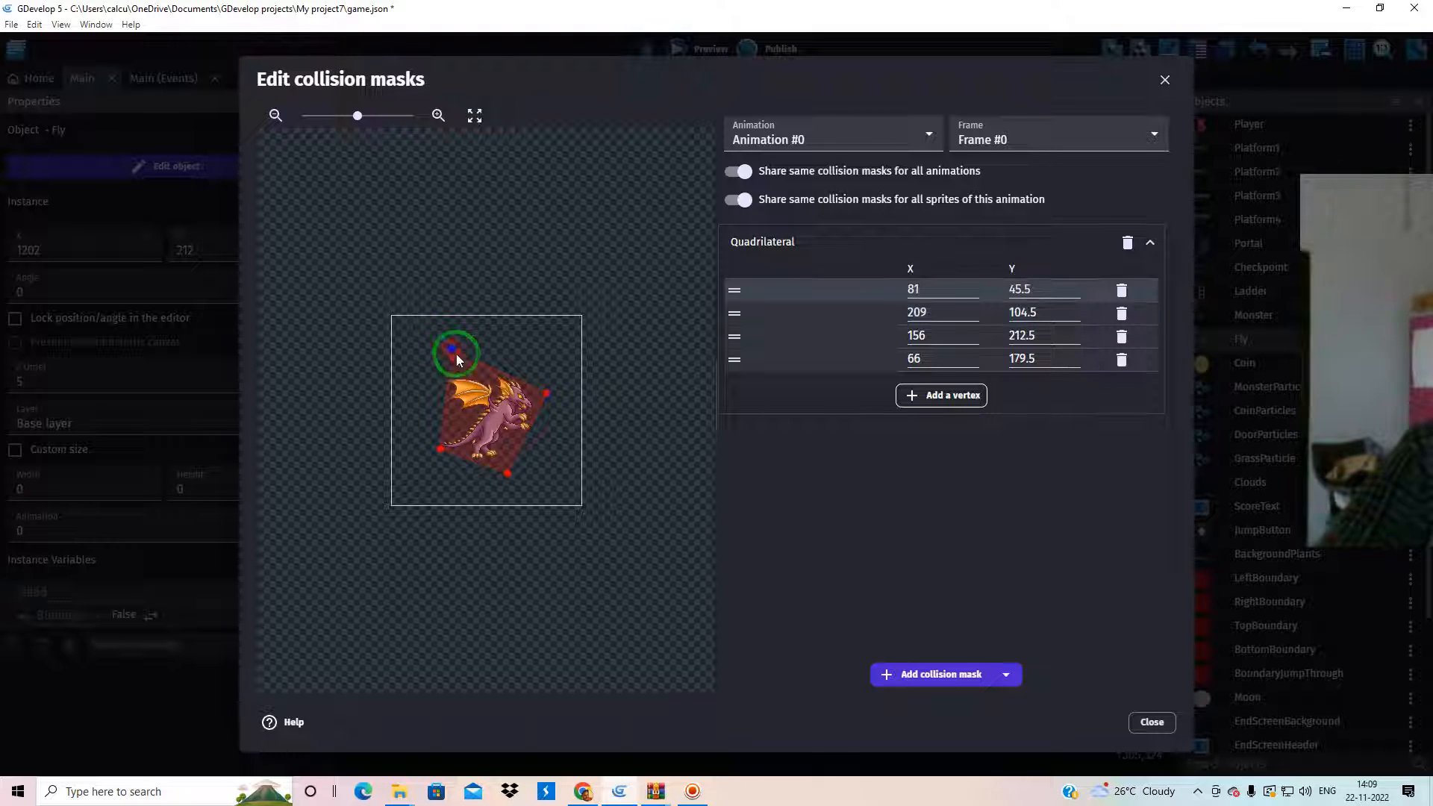
left_click(1150, 723)
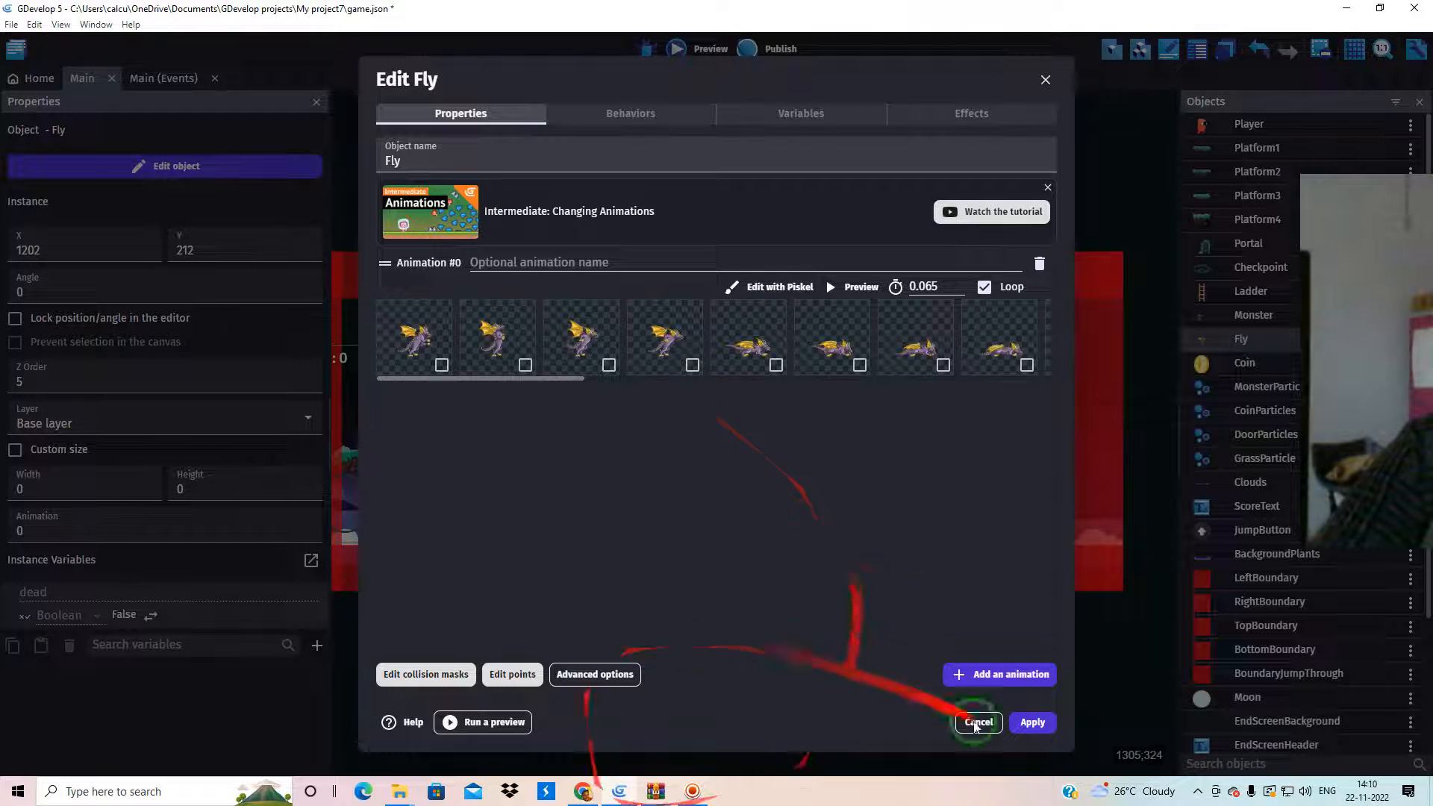
left_click(1032, 722)
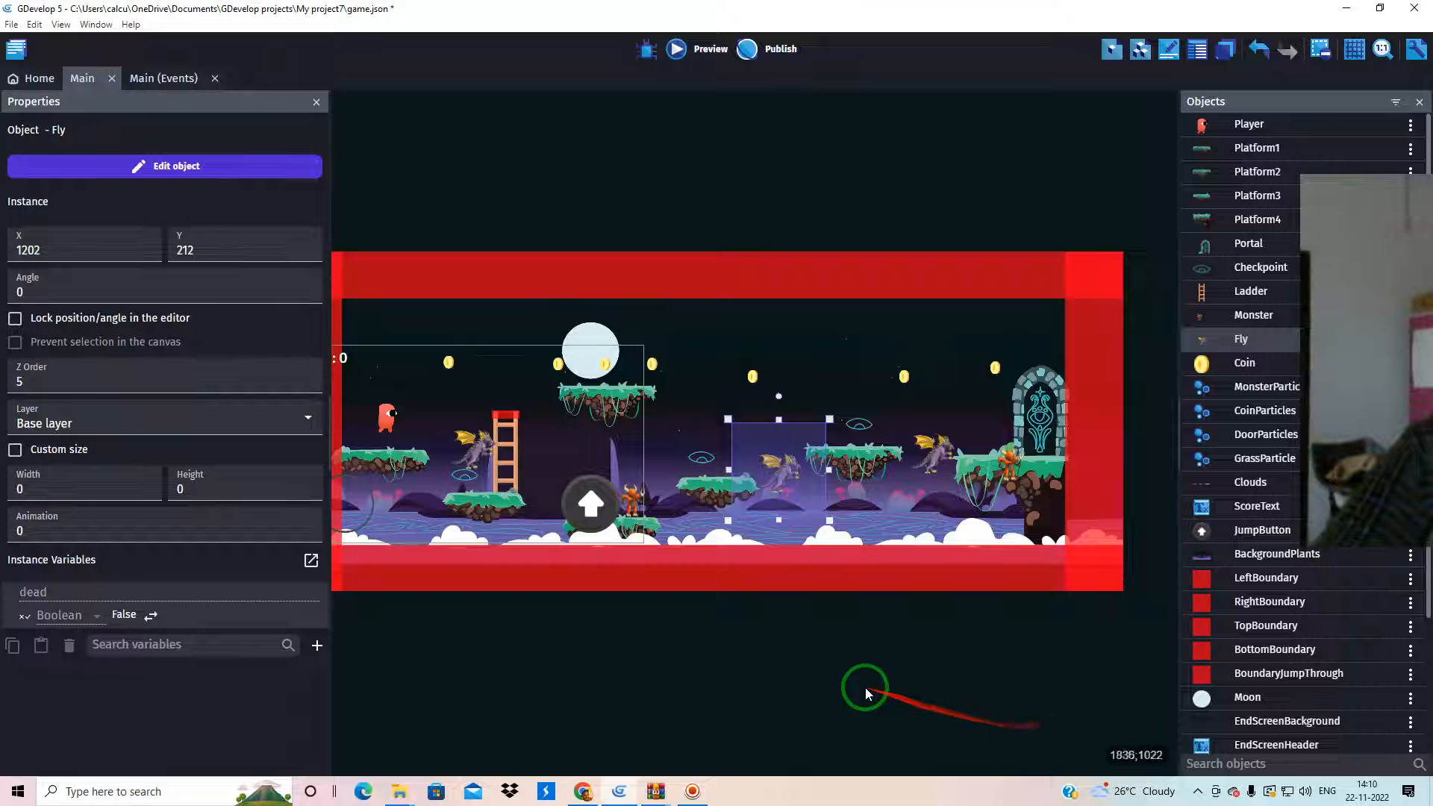
Step: Reopen the Fly object and check its collision mask around the dragon
double_click(784, 481)
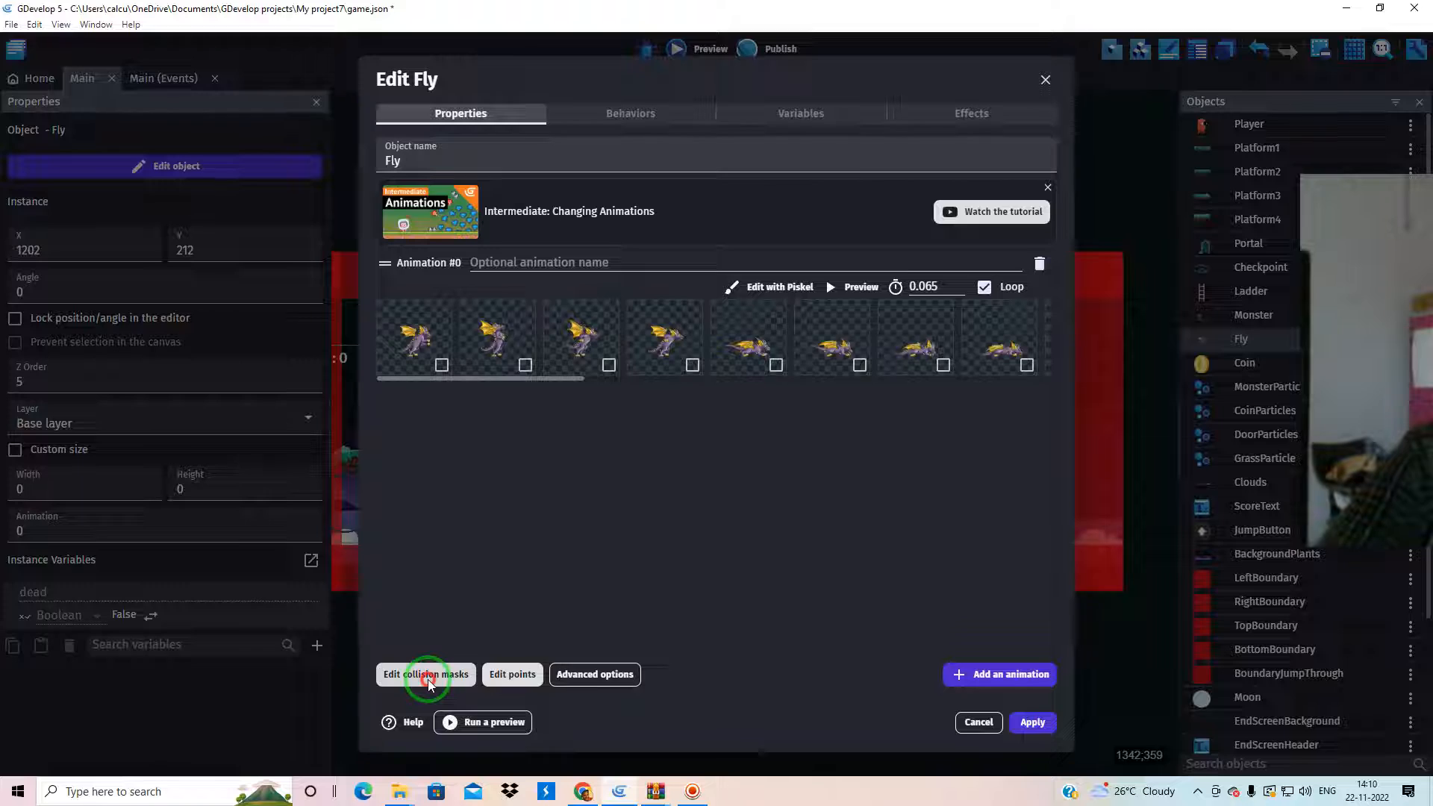
left_click(430, 676)
left_click(1146, 723)
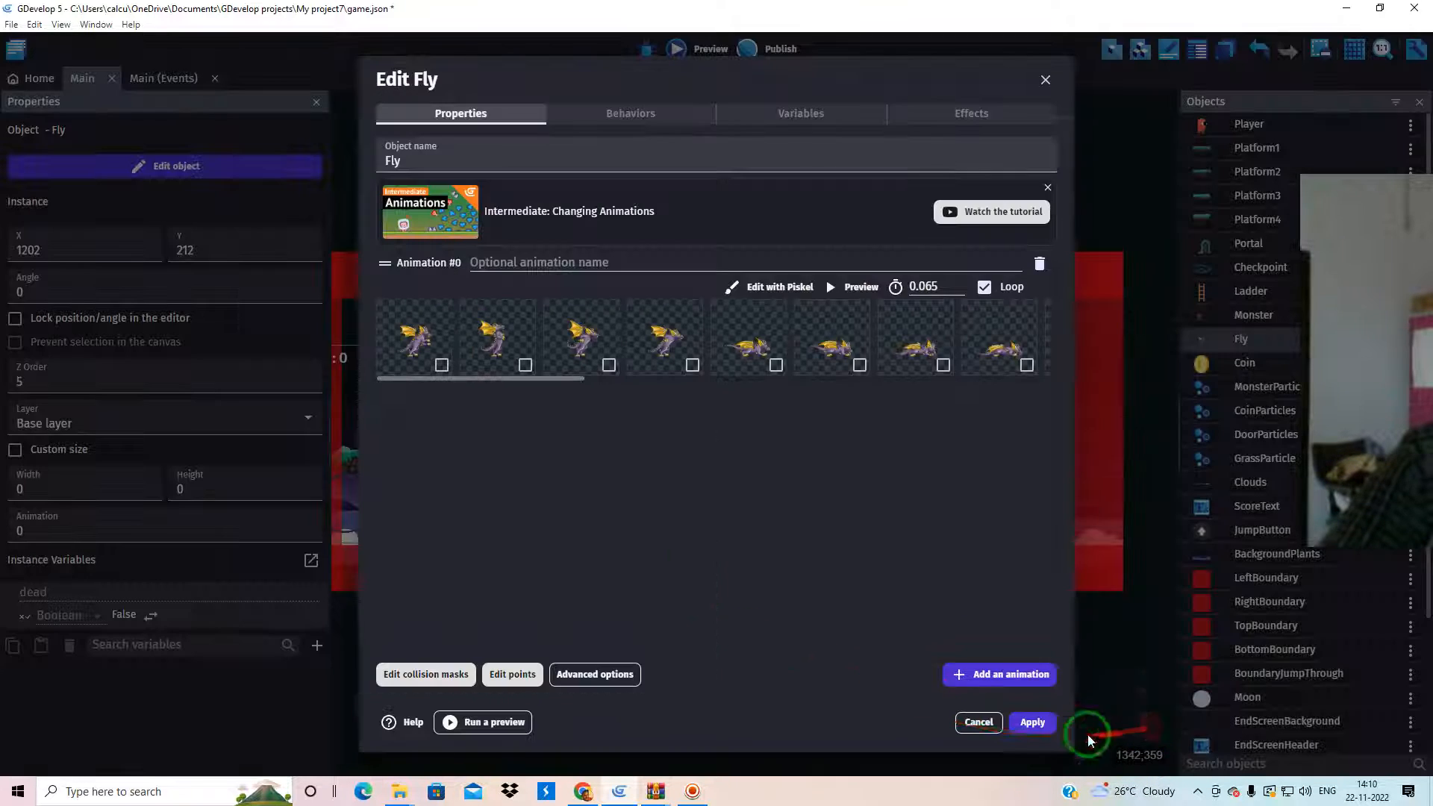
Step: Apply the Fly object's changes and run the game preview in a maximized window
left_click(1023, 724)
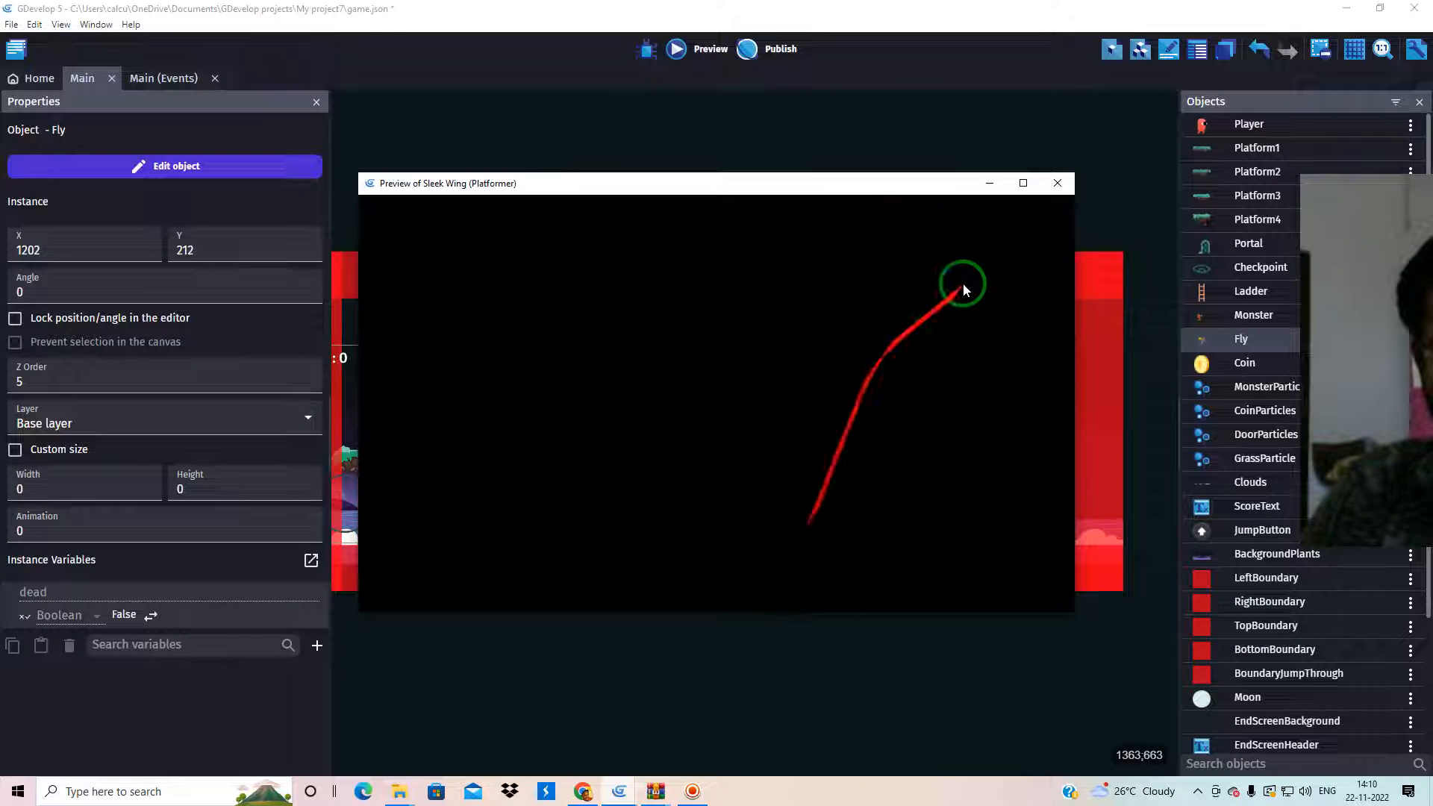
left_click(1024, 183)
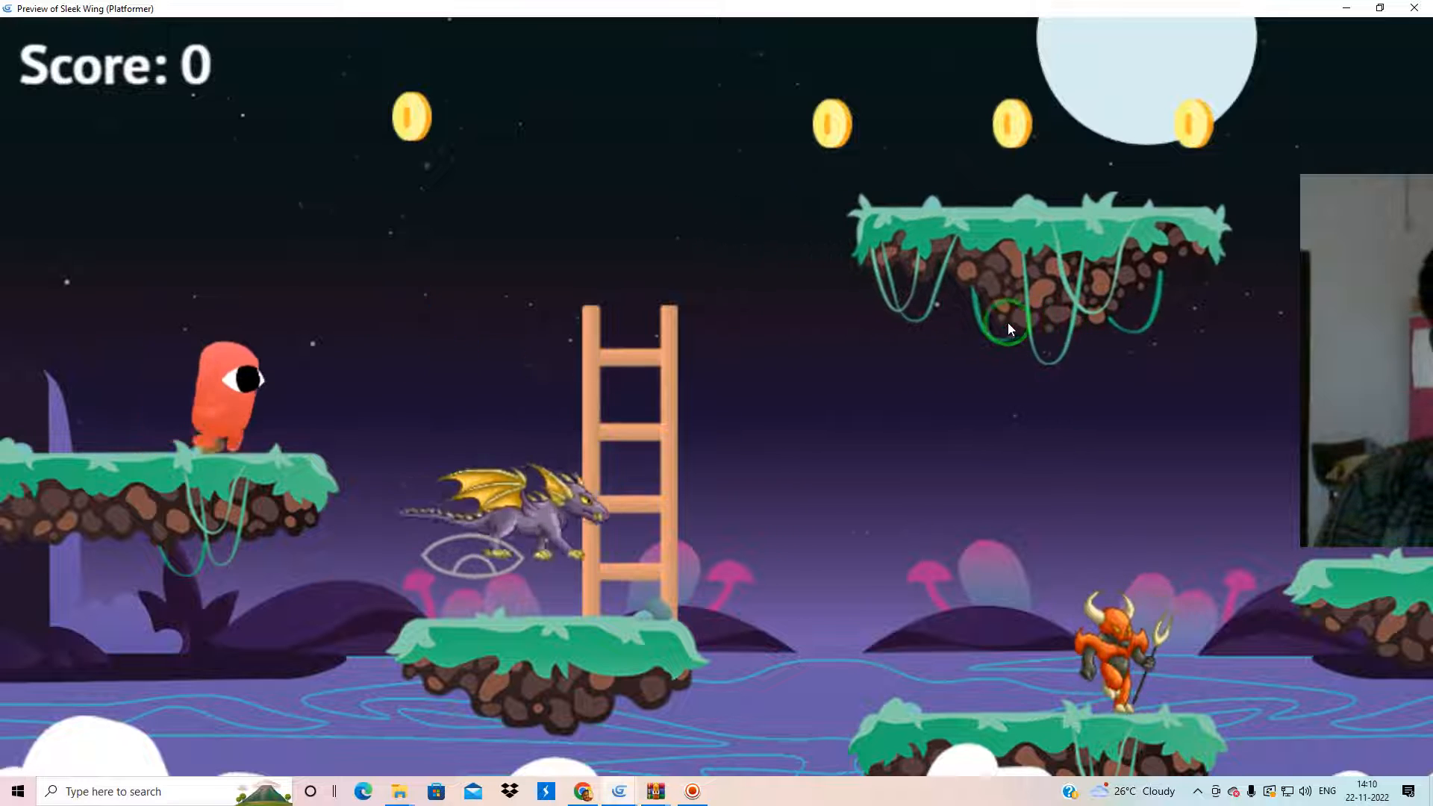
Step: Play through the level to the last floating platform, testing collisions with the dragon enemies, and close the preview
key("Up")
key("Right")
key("Right")
key("Up")
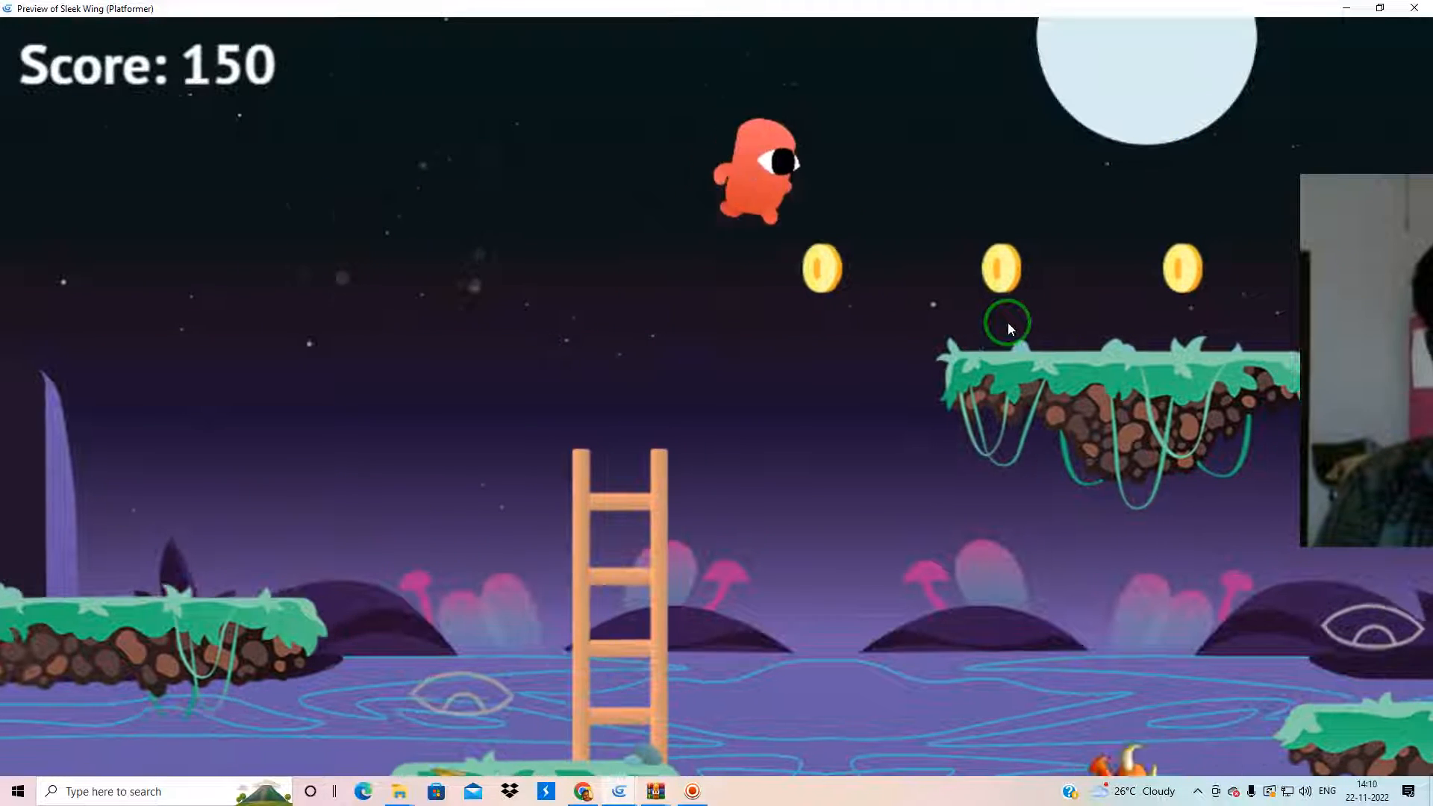
key("Up")
key("Right")
key("Up")
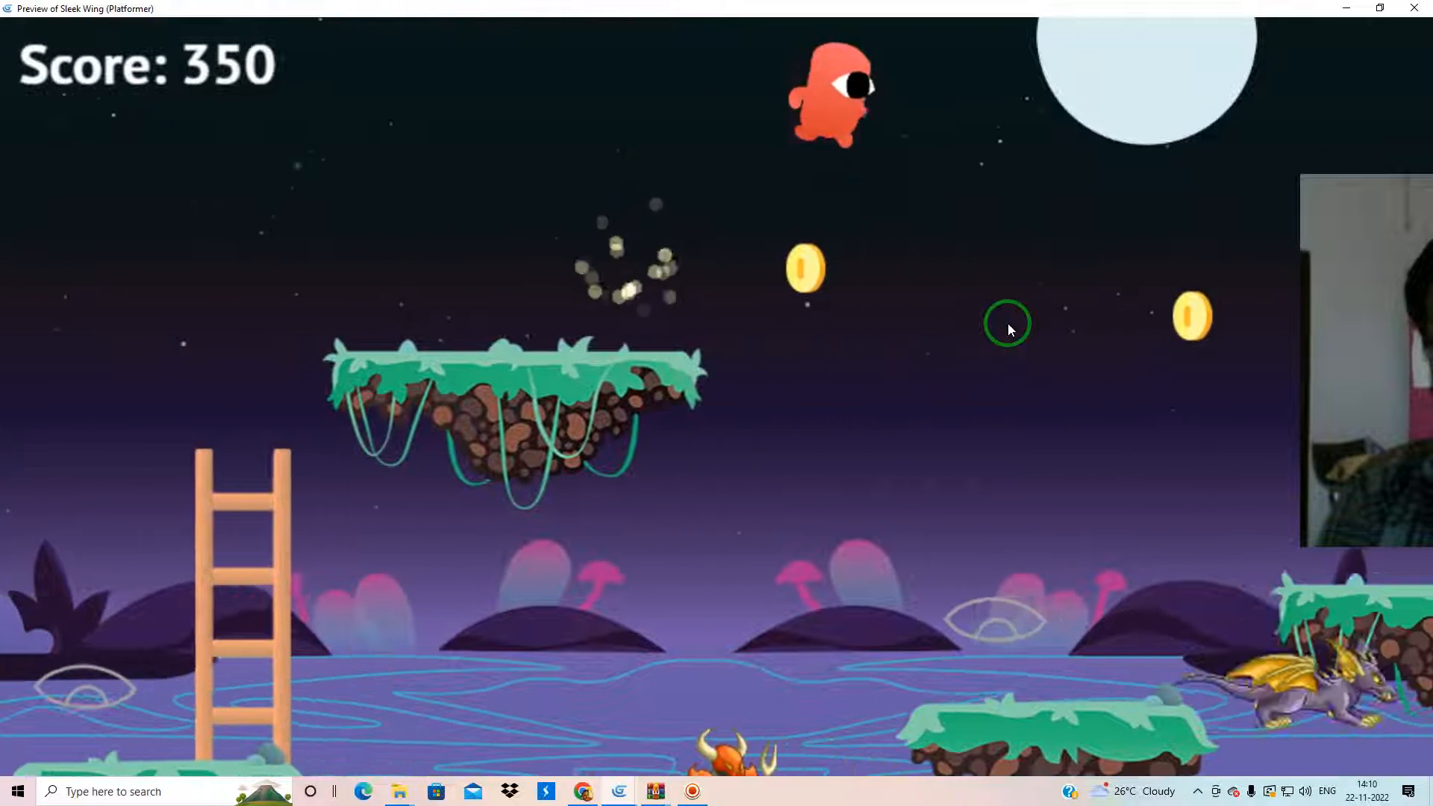
key("Right")
key("Up")
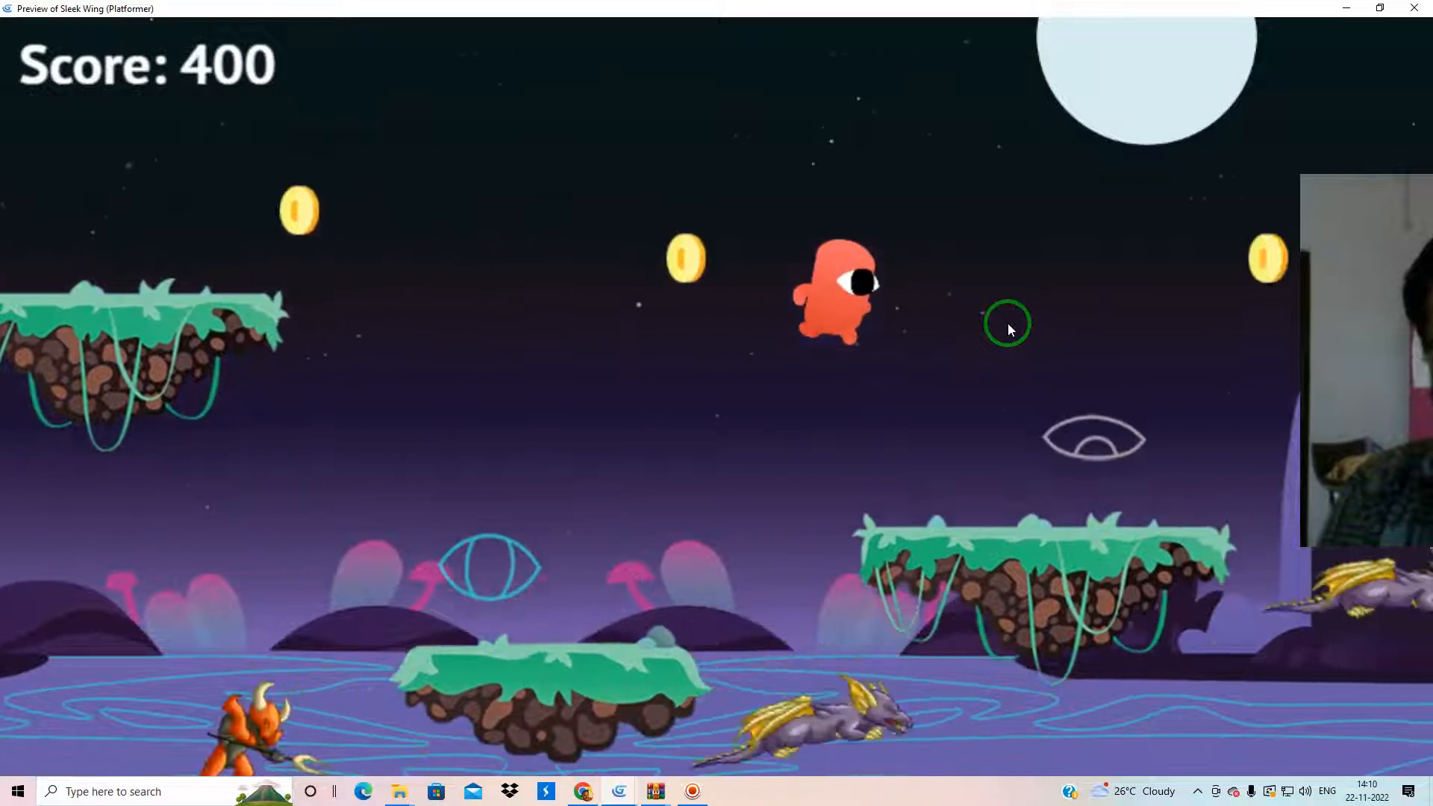
key("Right")
key("Up")
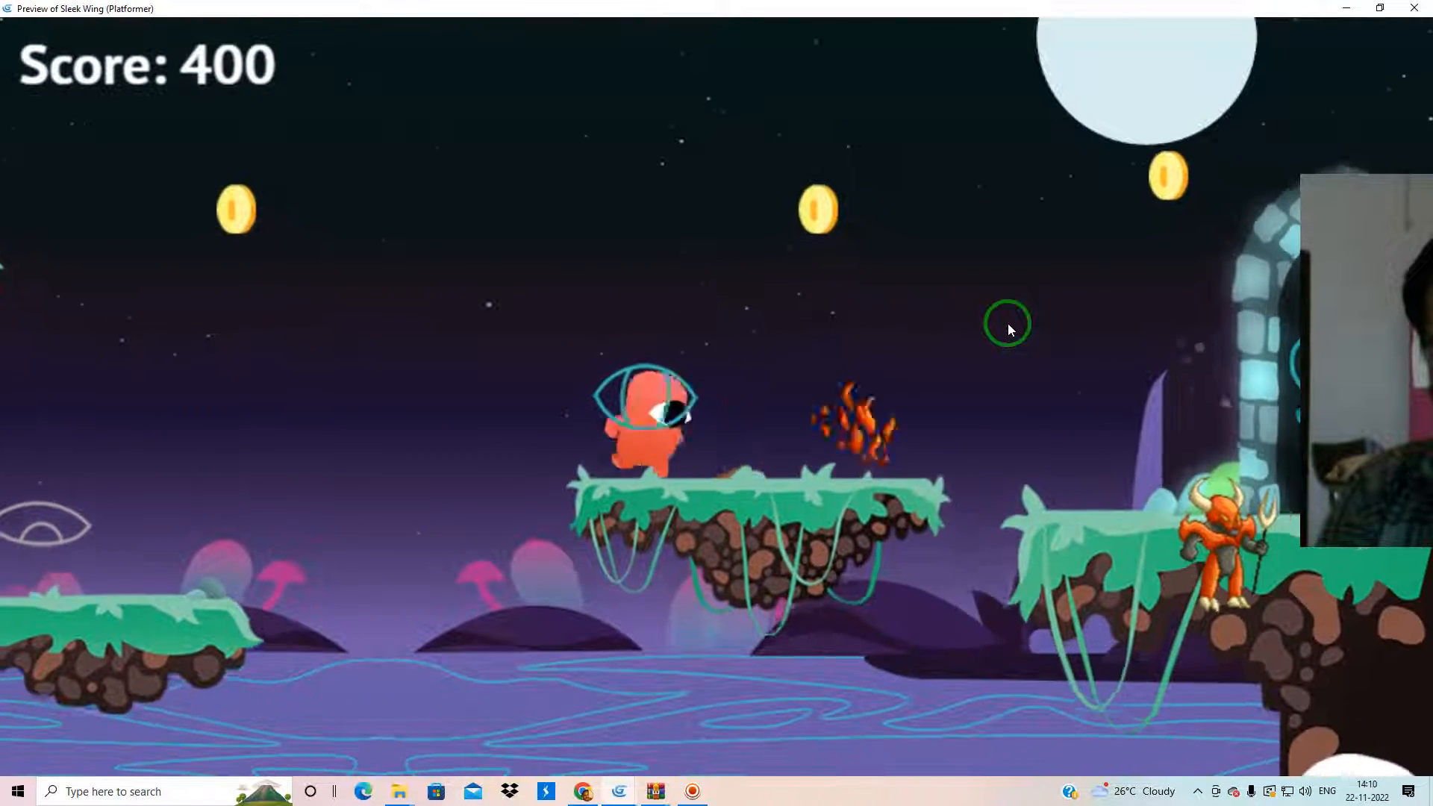
key("Right")
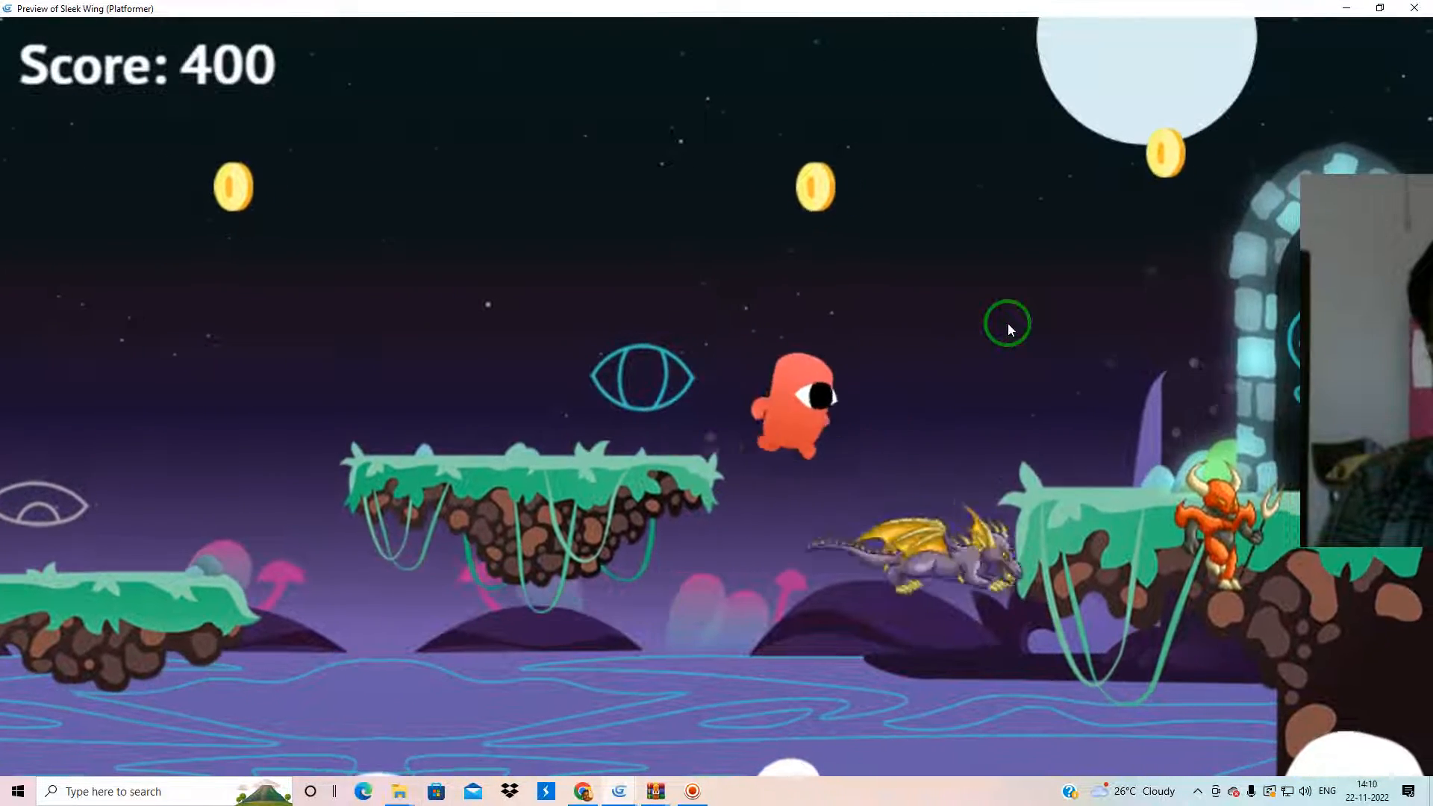
key("Left")
key("Up")
key("Right")
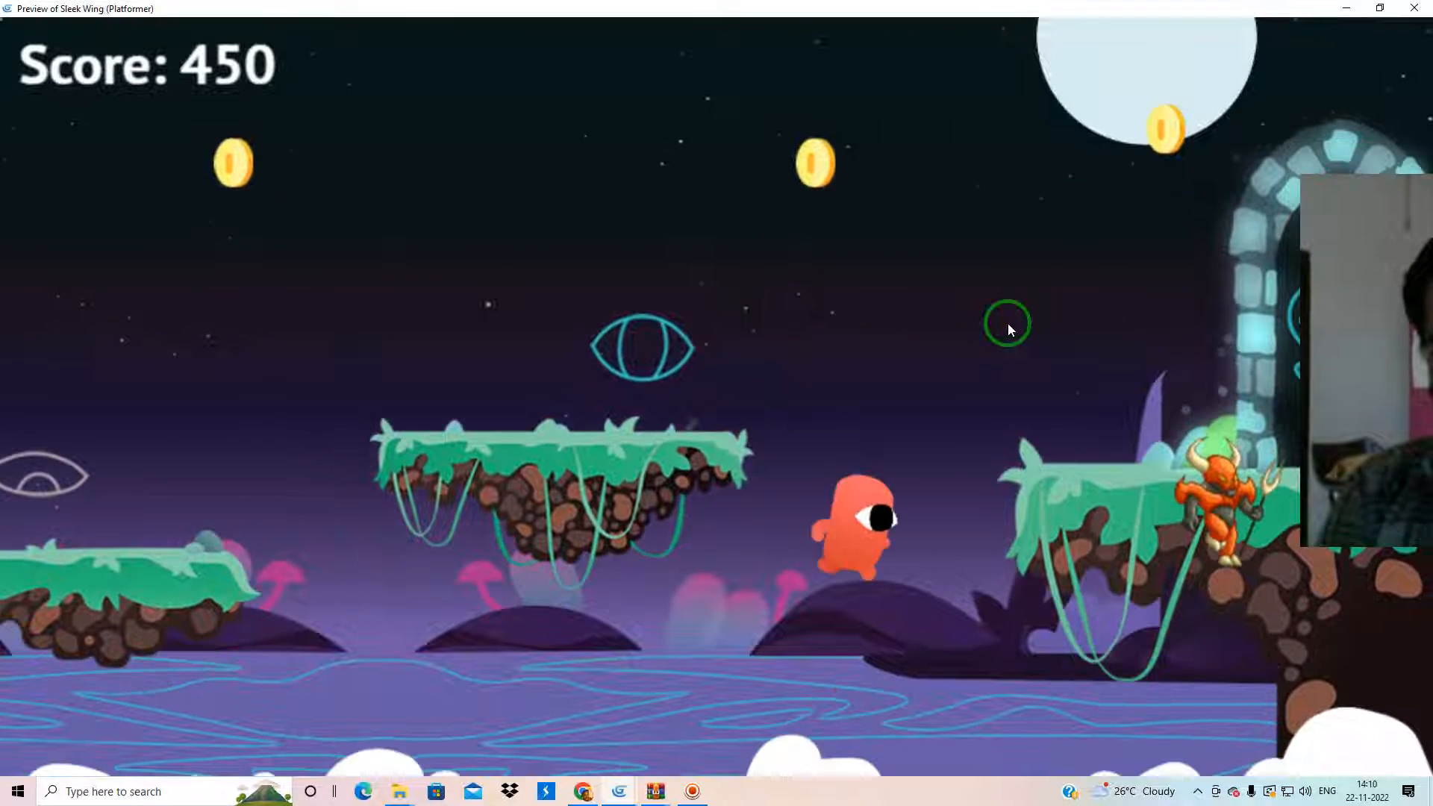
left_click(1414, 9)
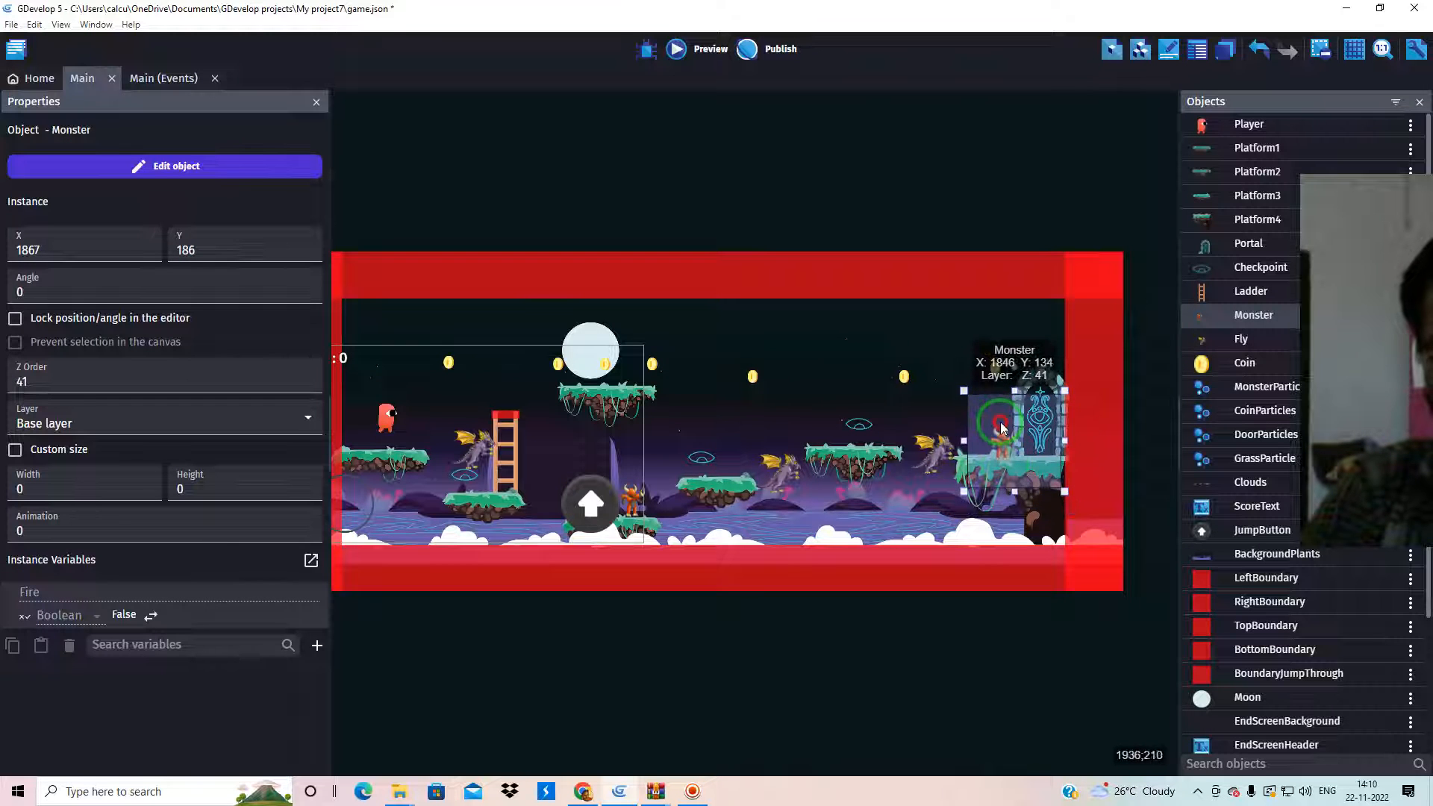
Step: Adjust the Fly instance beside the portal to X 1653, Y 145, width 197 and height 207, and deselect it
left_click_drag(918, 465, 501, 451)
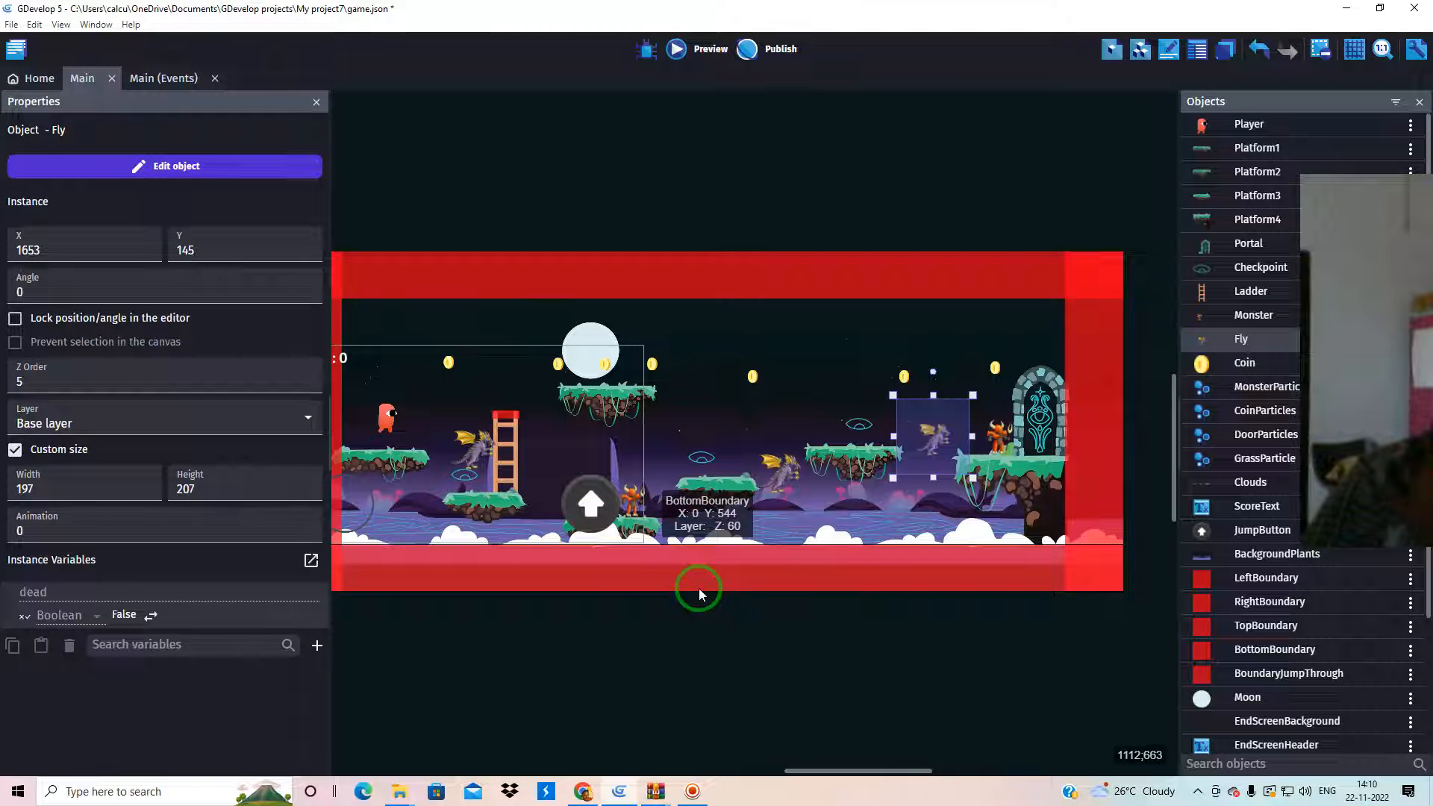
left_click(712, 646)
left_click_drag(1352, 346, 860, 261)
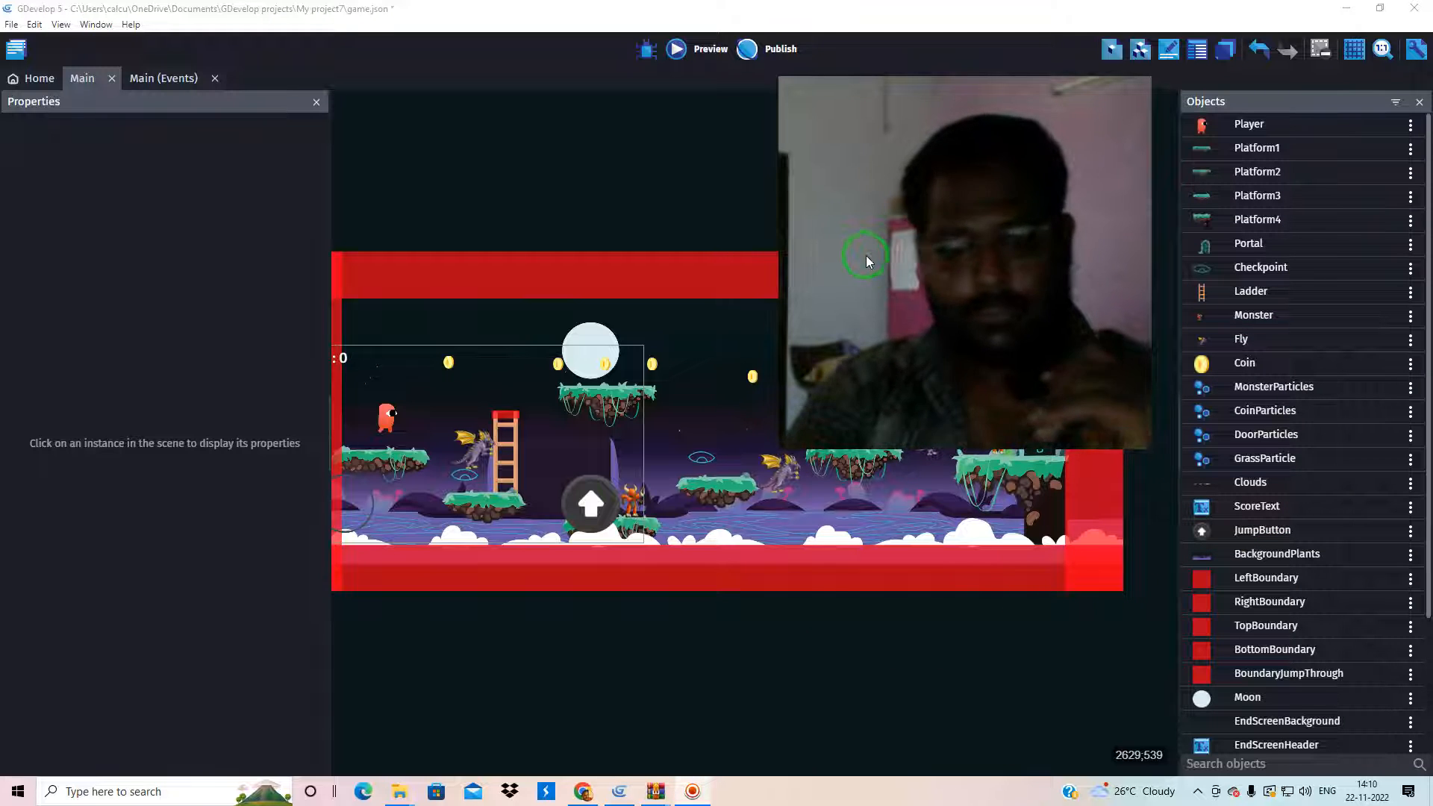
left_click_drag(975, 191, 1051, 203)
Step: Open the Monster object to review its NoFire and Fire animations, and close it without changes
double_click(642, 507)
left_click_drag(1010, 263, 1187, 278)
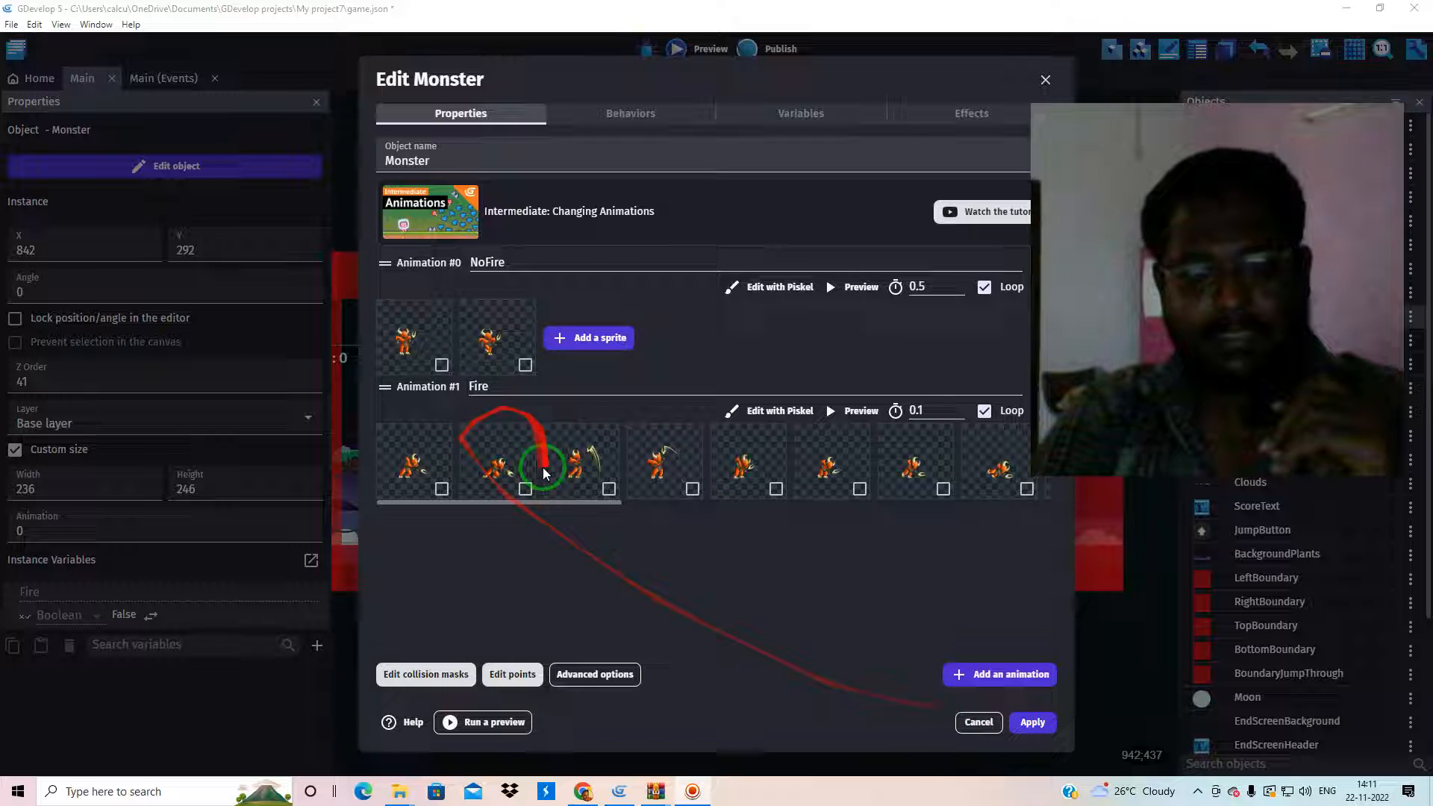
left_click(980, 723)
Step: Review the Player character, End game logic, Game environment and Monster enemy groups in the Main scene's events
left_click(163, 77)
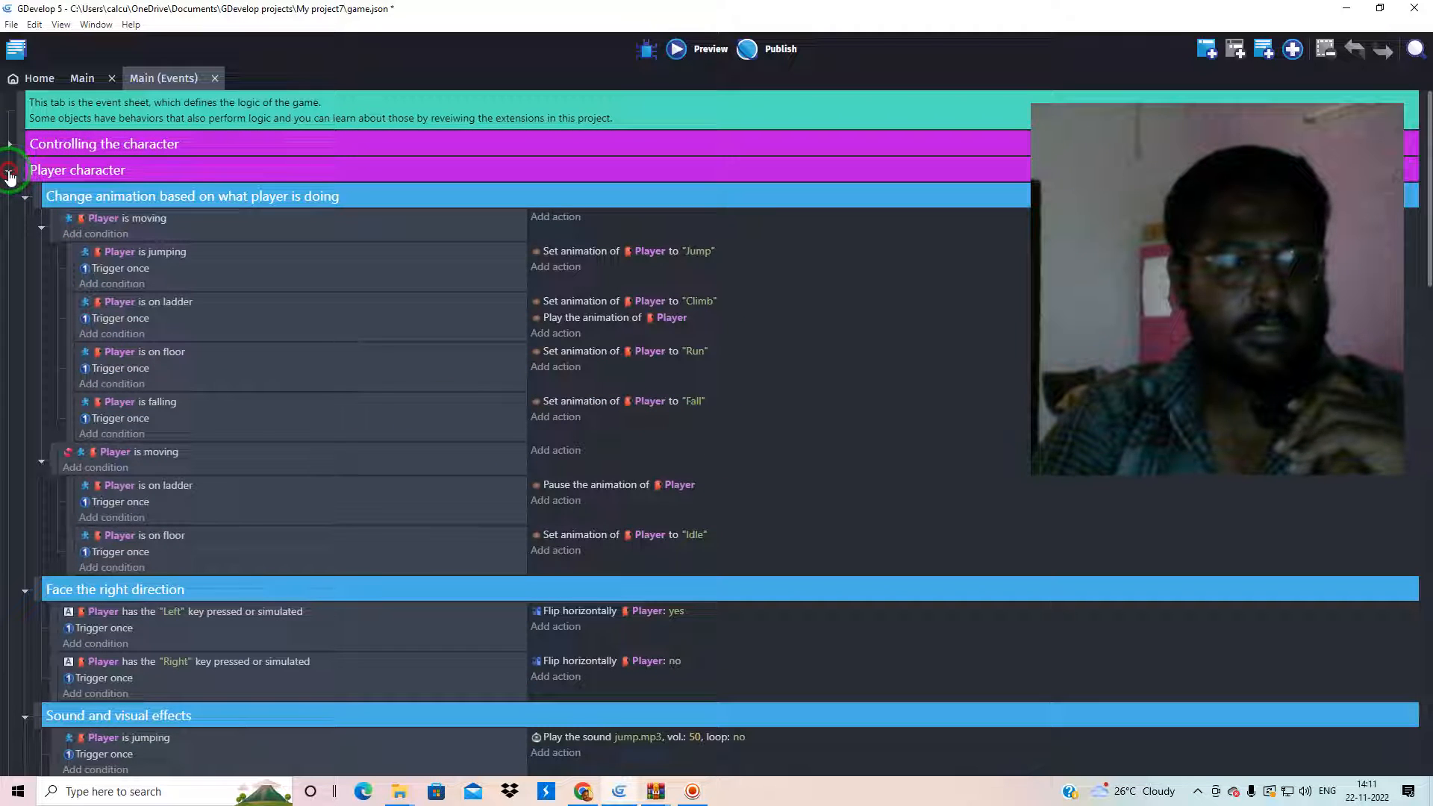
left_click(9, 175)
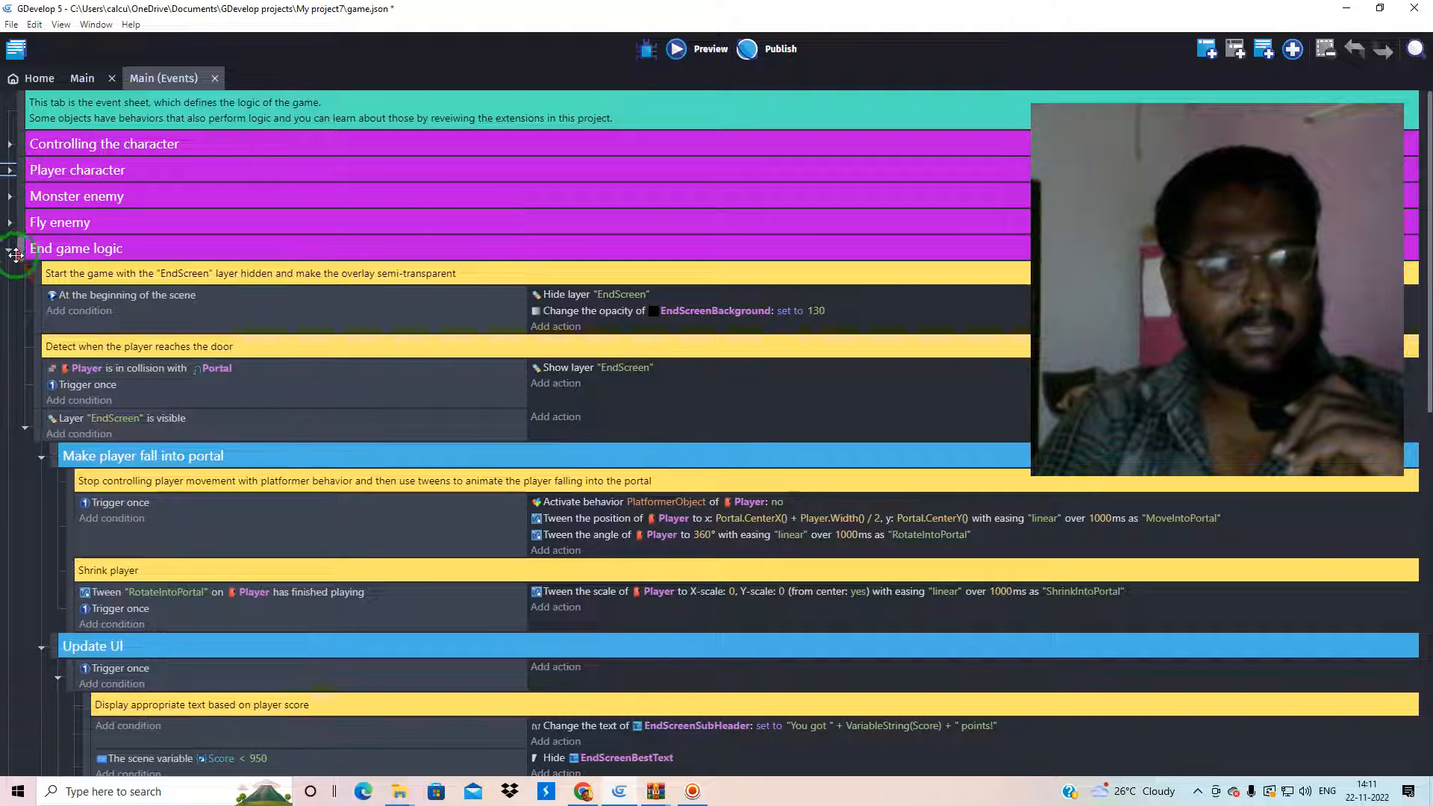
left_click(11, 248)
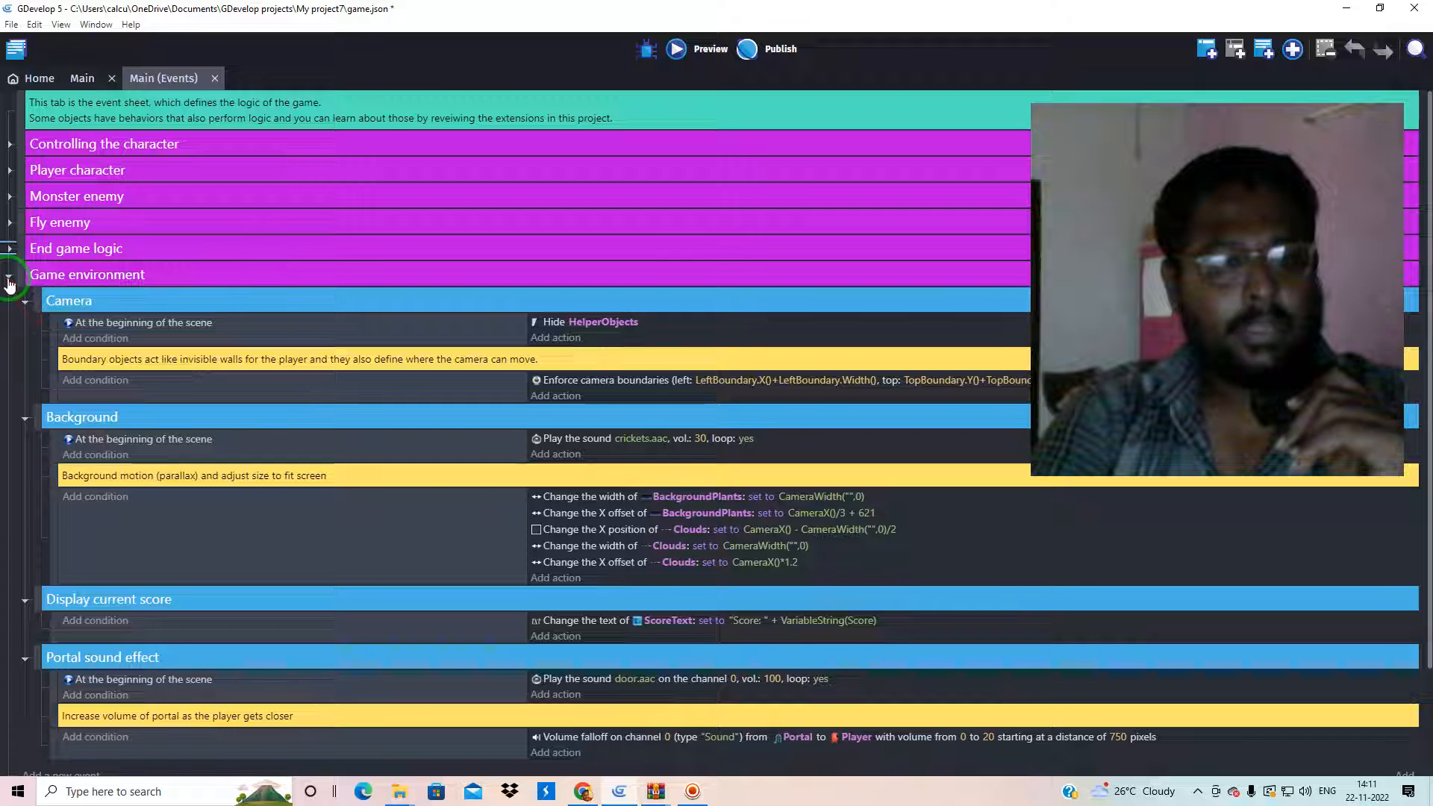
left_click(9, 278)
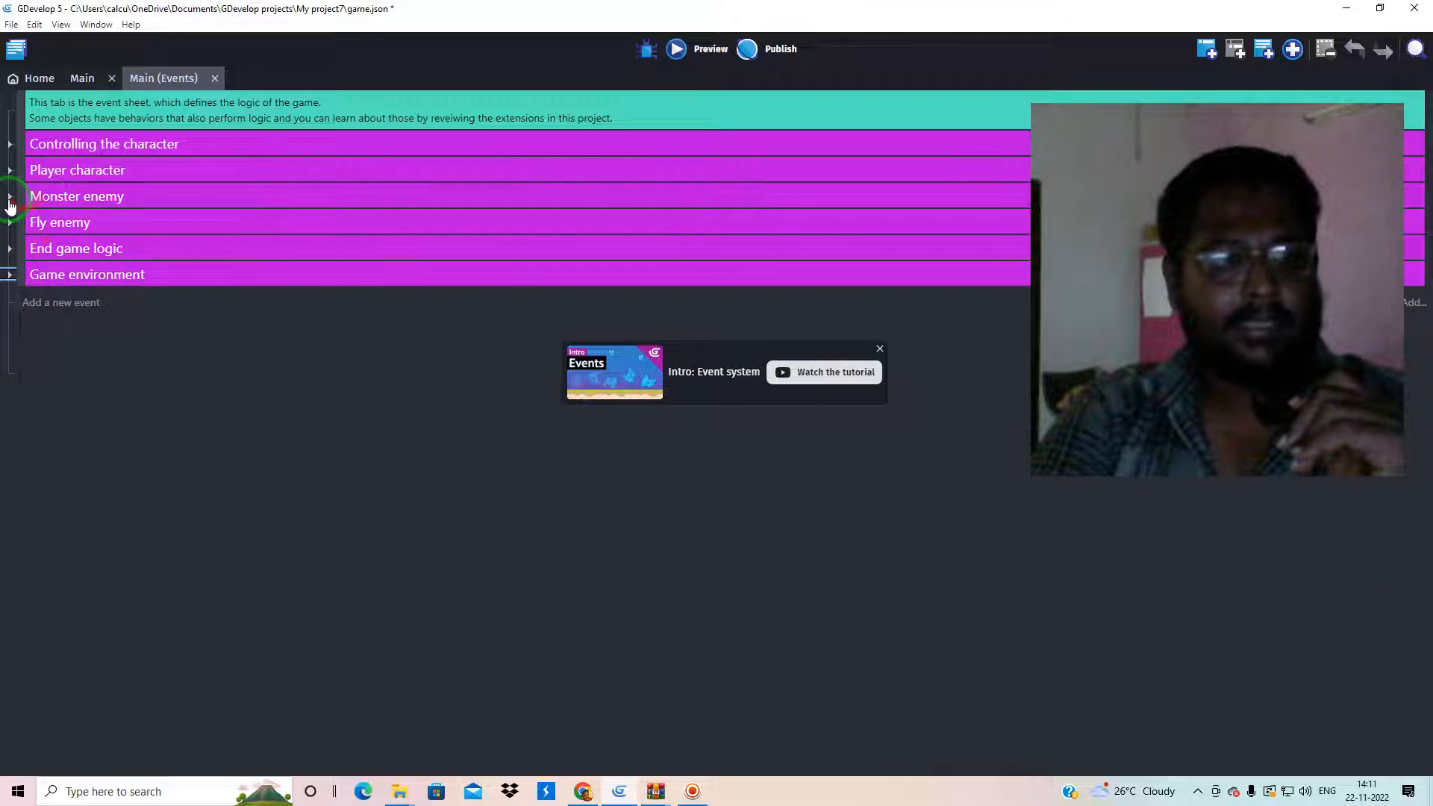
left_click(10, 196)
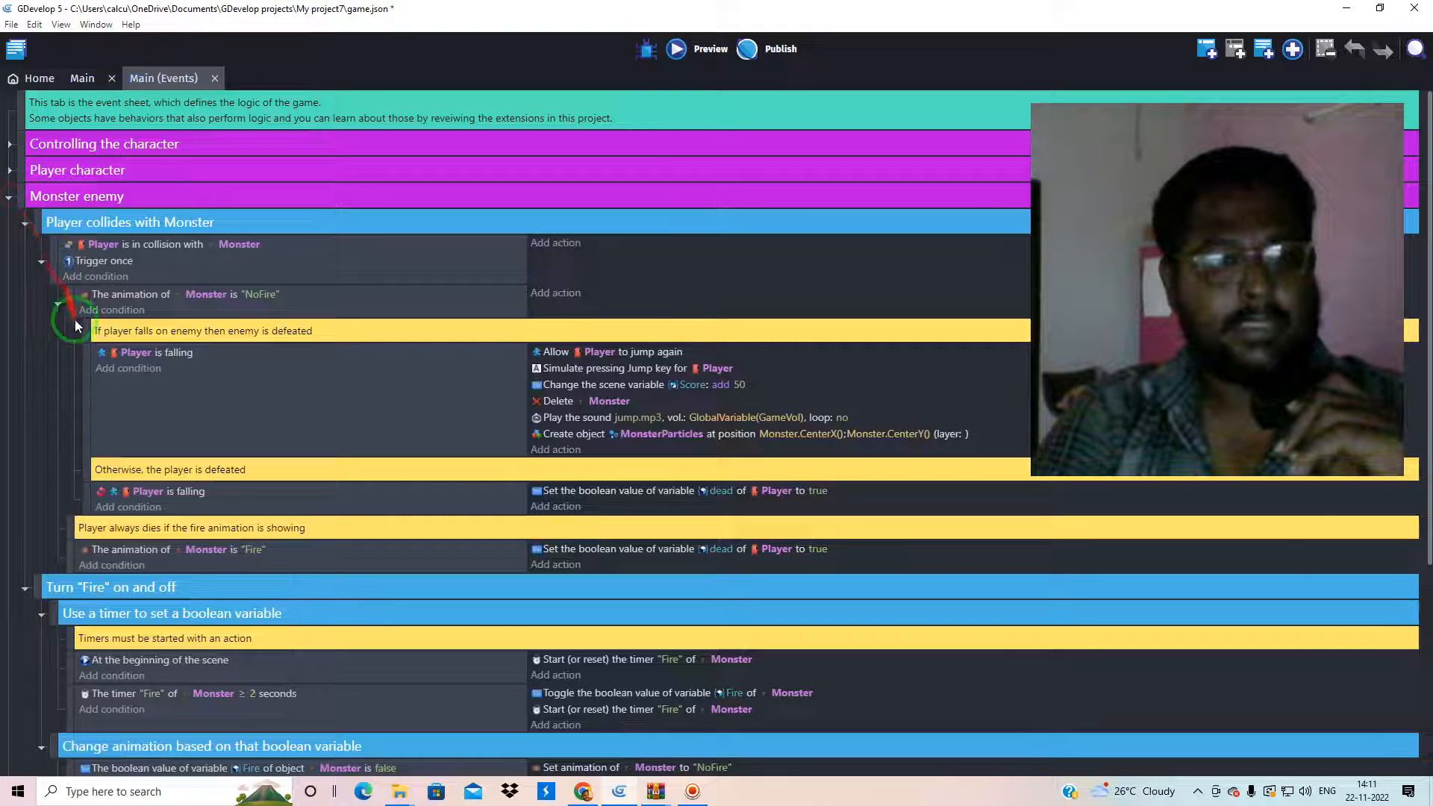
left_click(10, 199)
Step: Duplicate the Monster enemy event group above the Fly enemy group
right_click(20, 194)
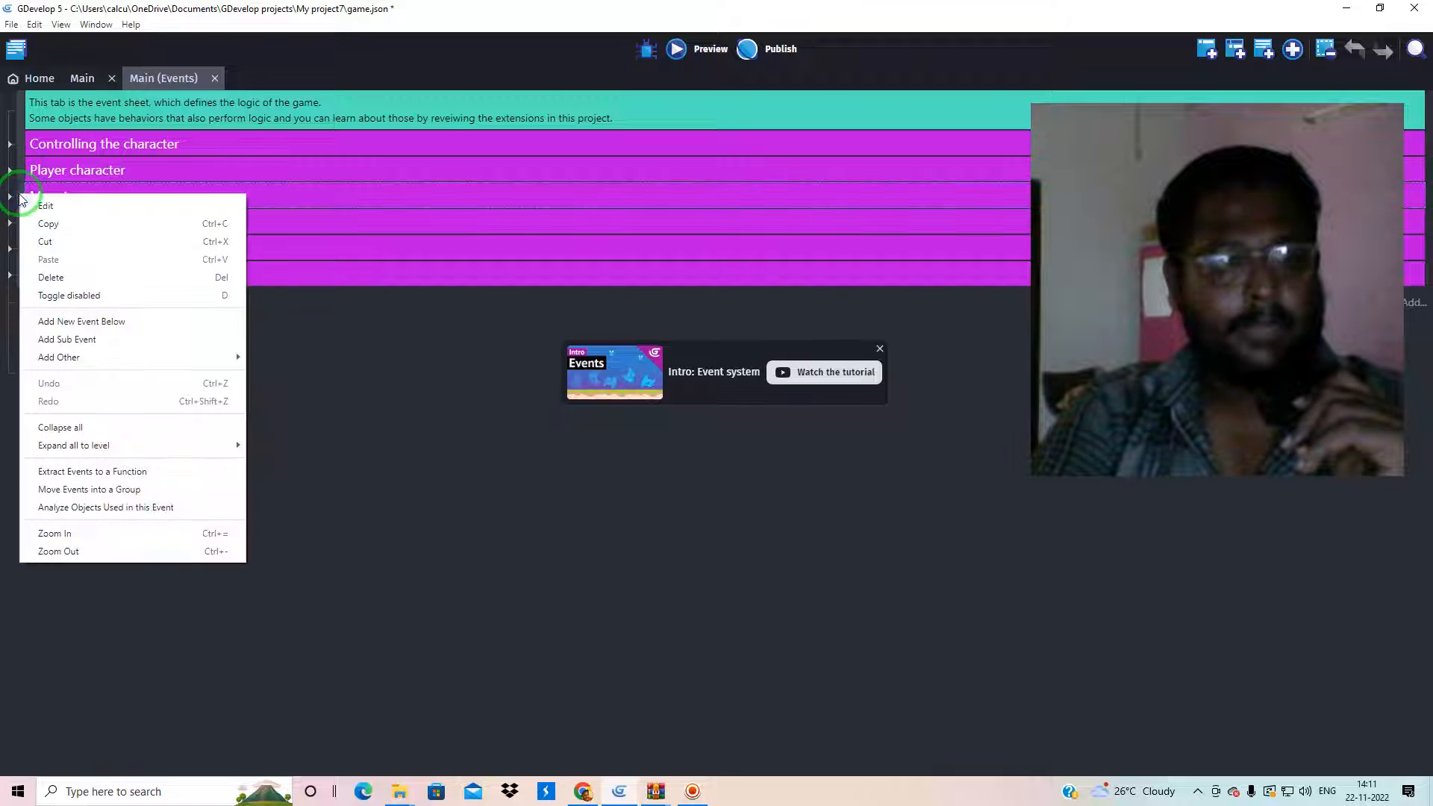
left_click(44, 229)
right_click(21, 195)
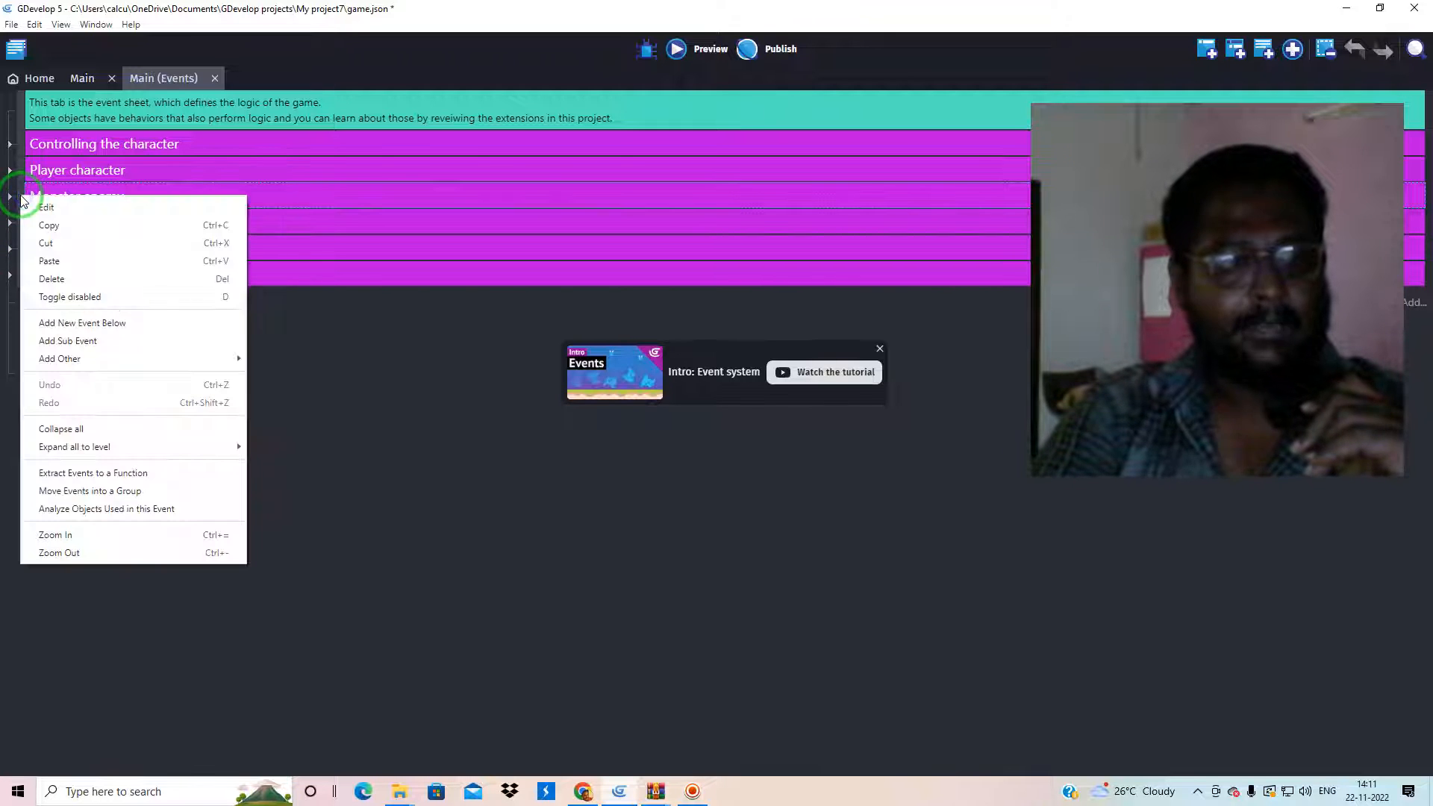
left_click(48, 261)
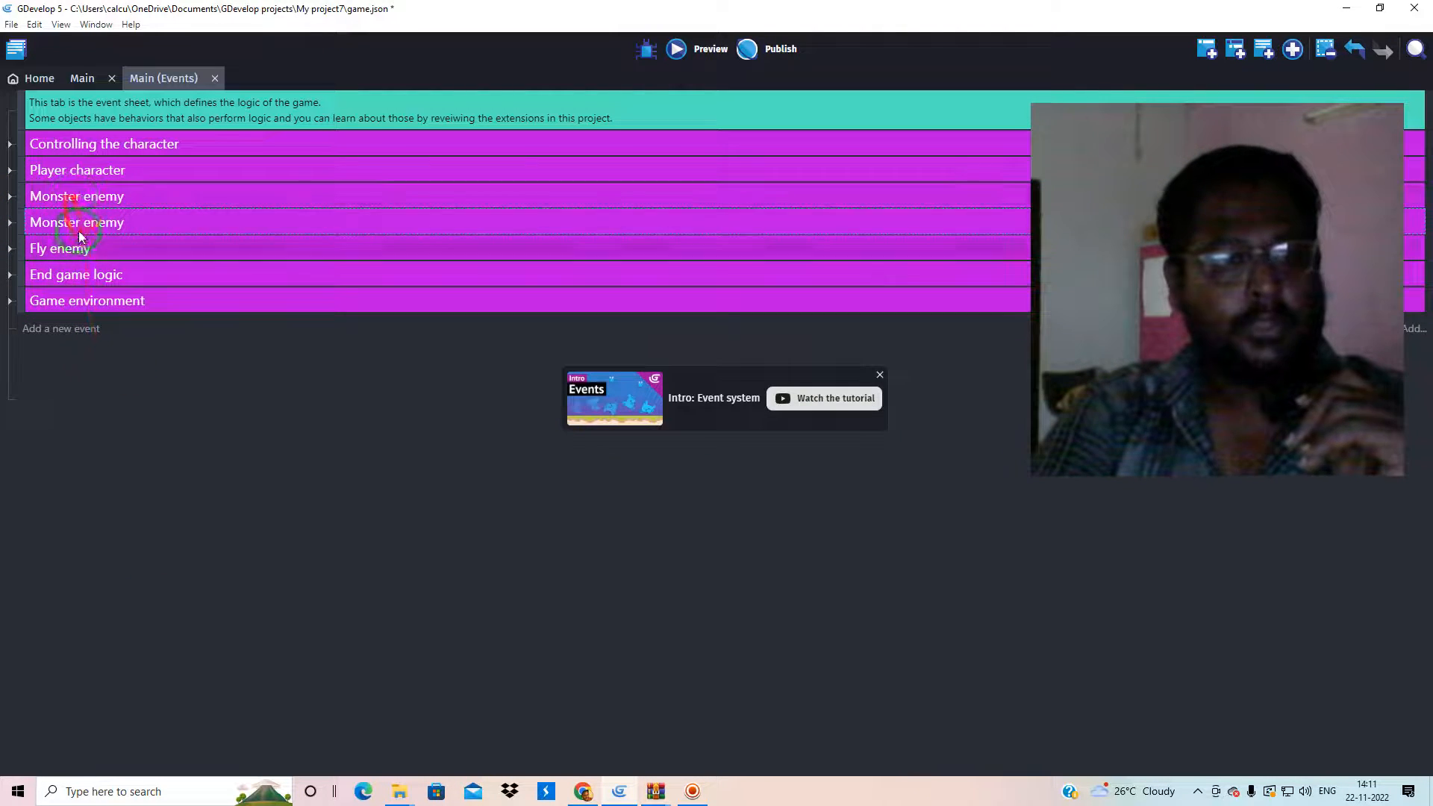
left_click_drag(1169, 214, 928, 294)
Step: Create a new Sprite object from scratch in the Main scene and add a first animation to it
left_click(78, 81)
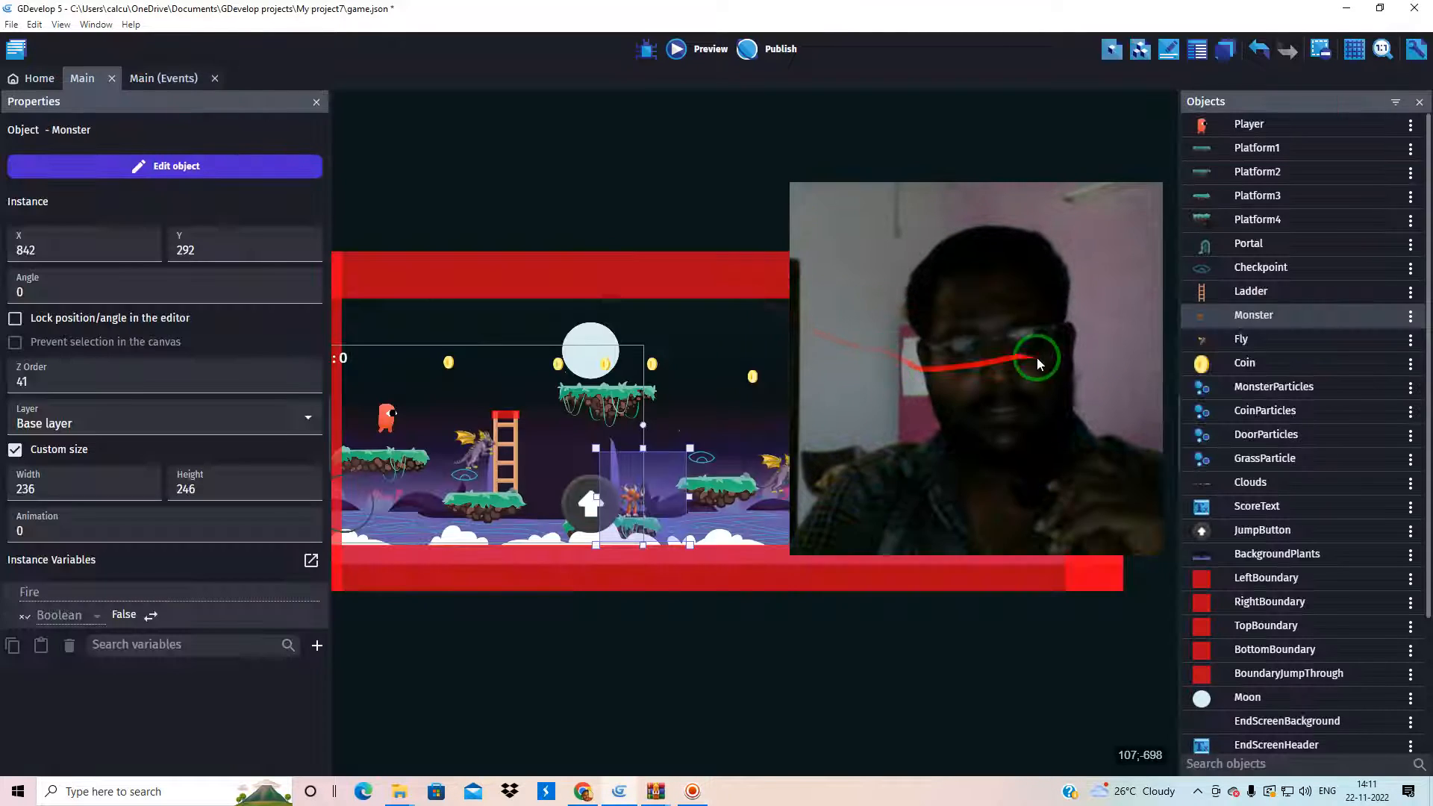
left_click_drag(1034, 362, 722, 274)
left_click_drag(1427, 329, 1427, 509)
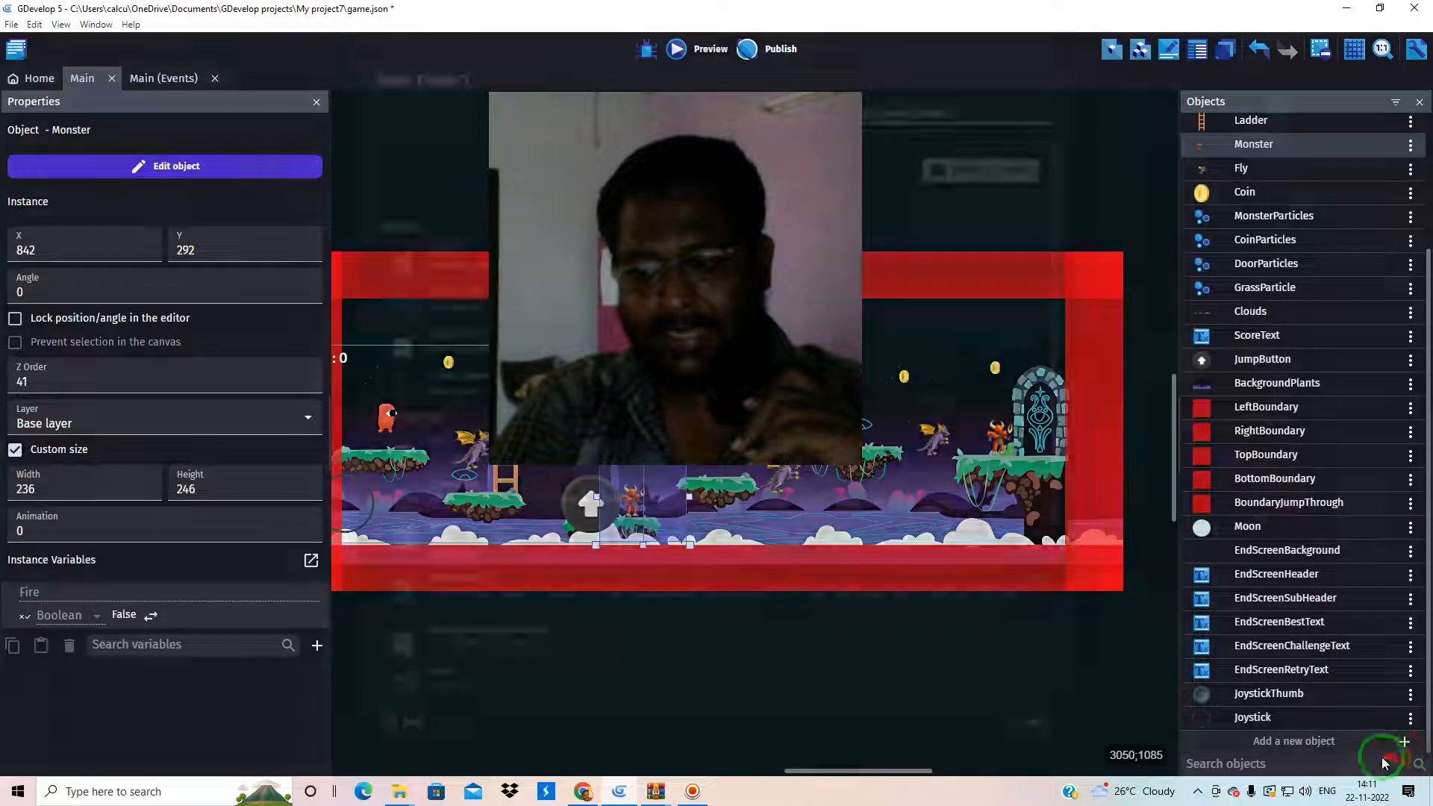
left_click(1388, 743)
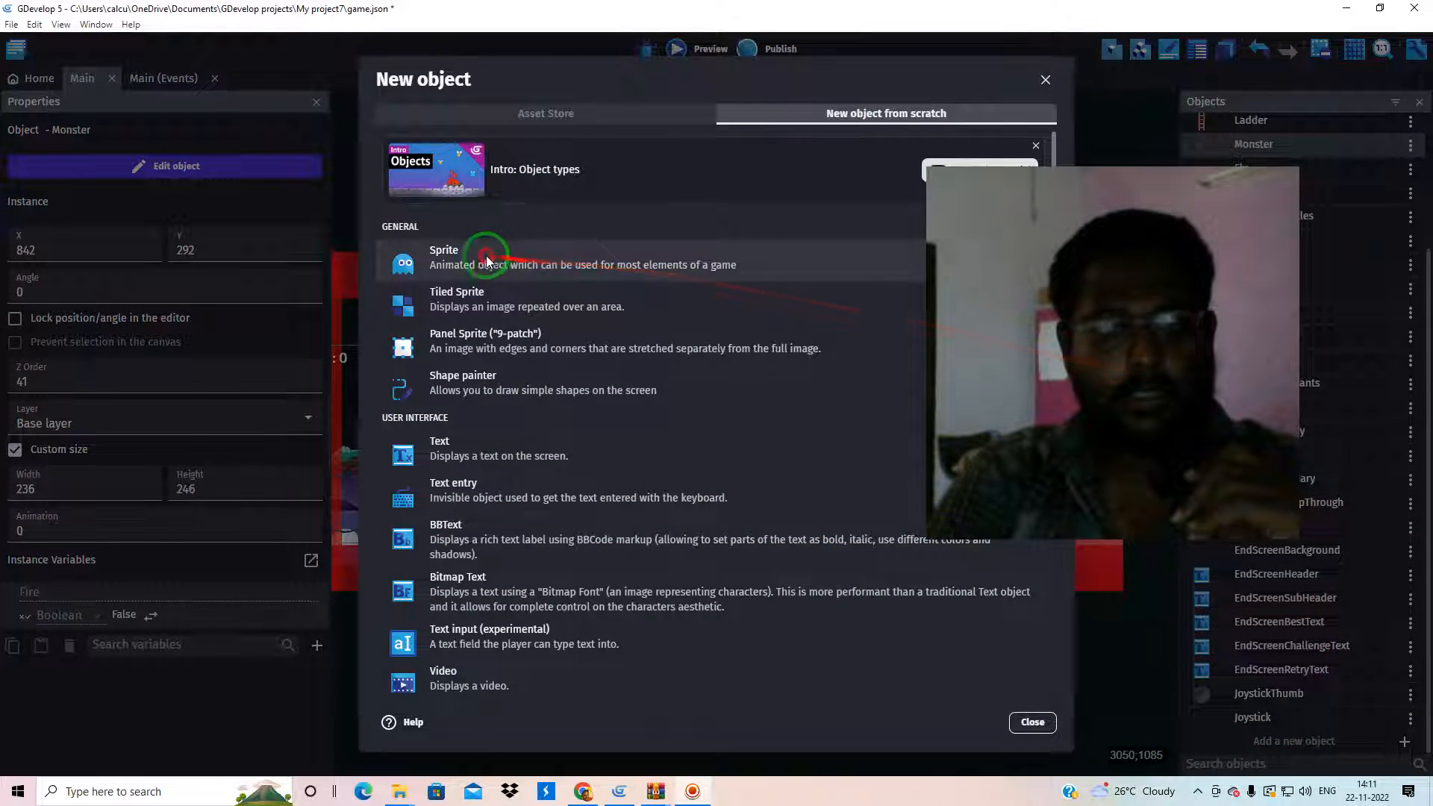
left_click(486, 261)
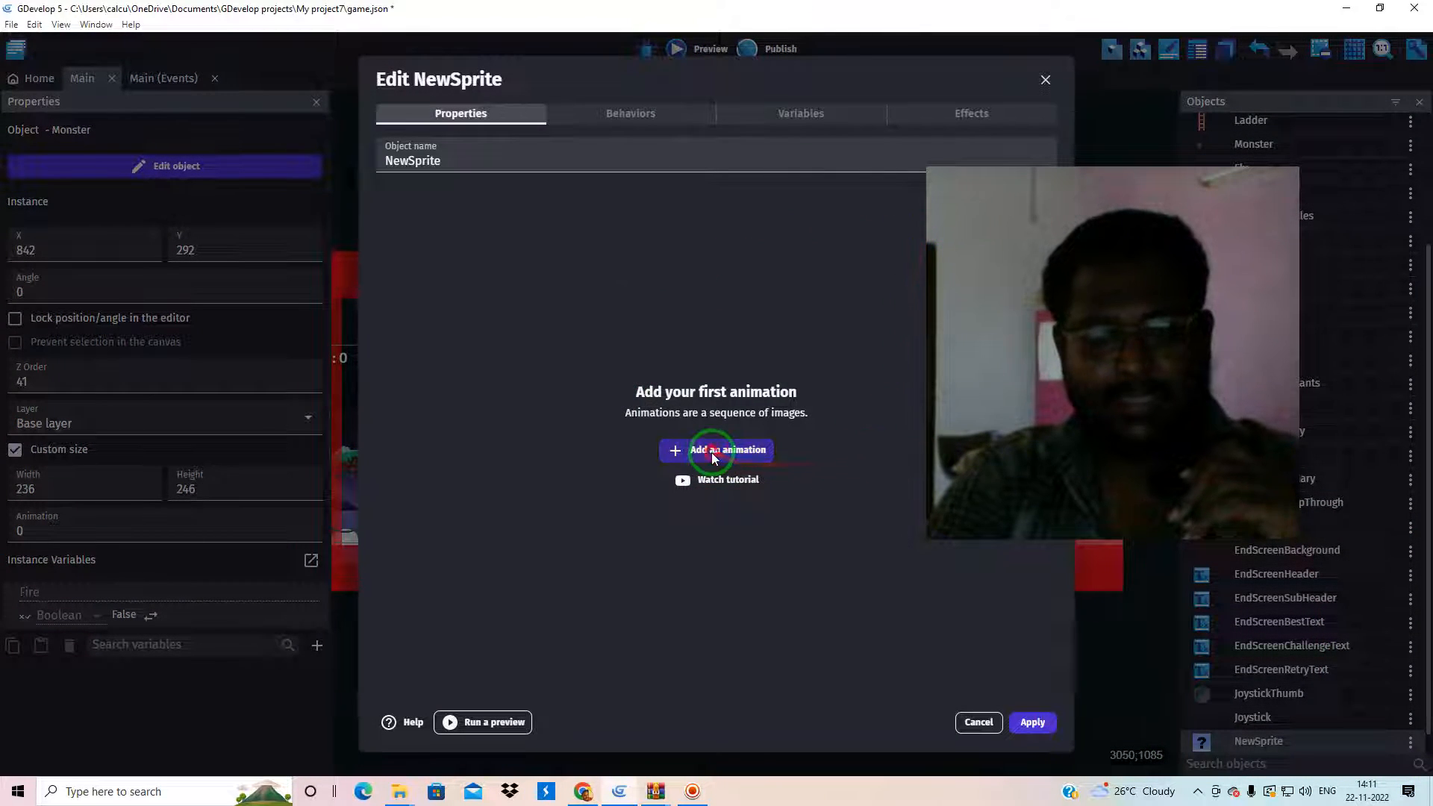
left_click(715, 452)
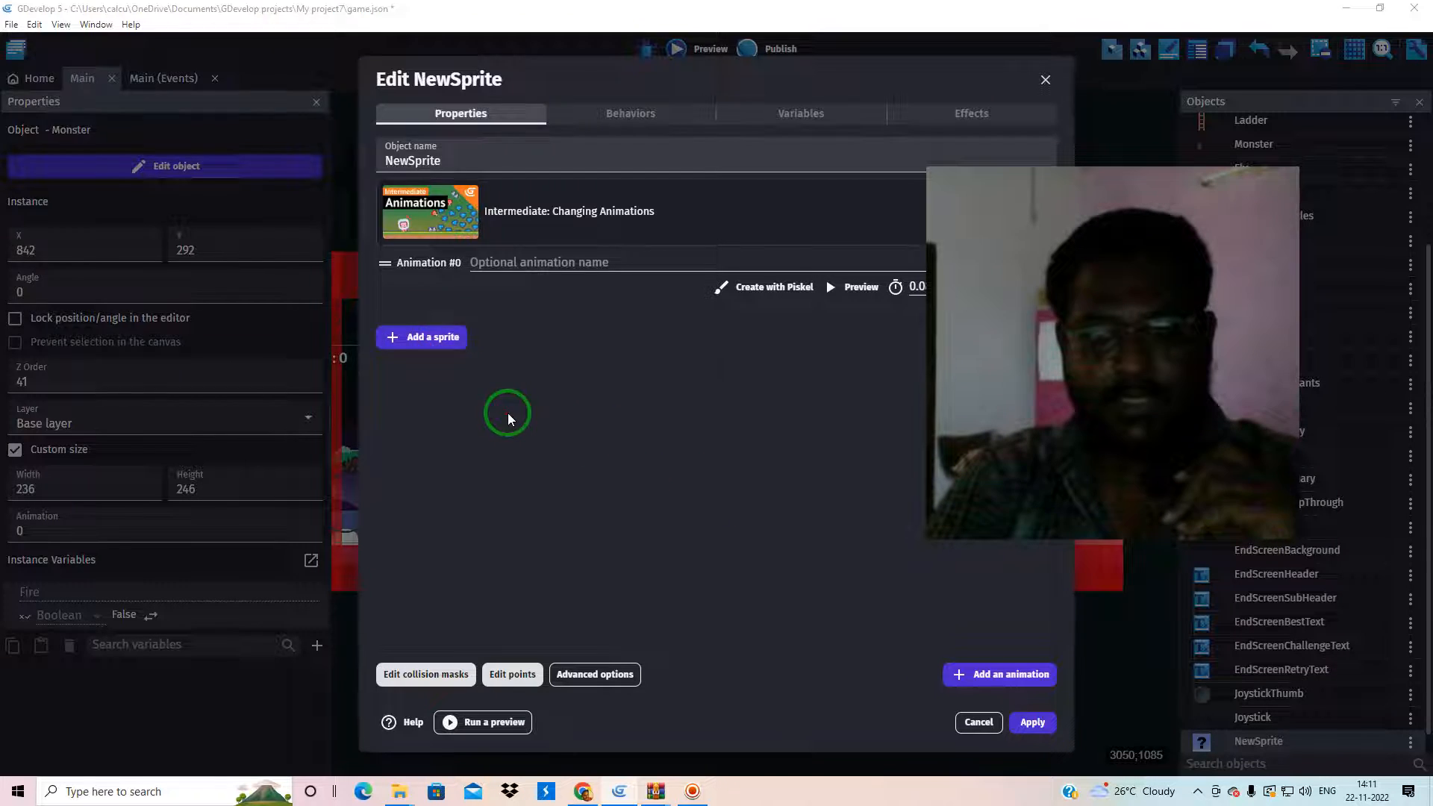
Step: Browse the medusa folder's images for the new animation, select Attack1 and cancel the import
left_click(76, 56)
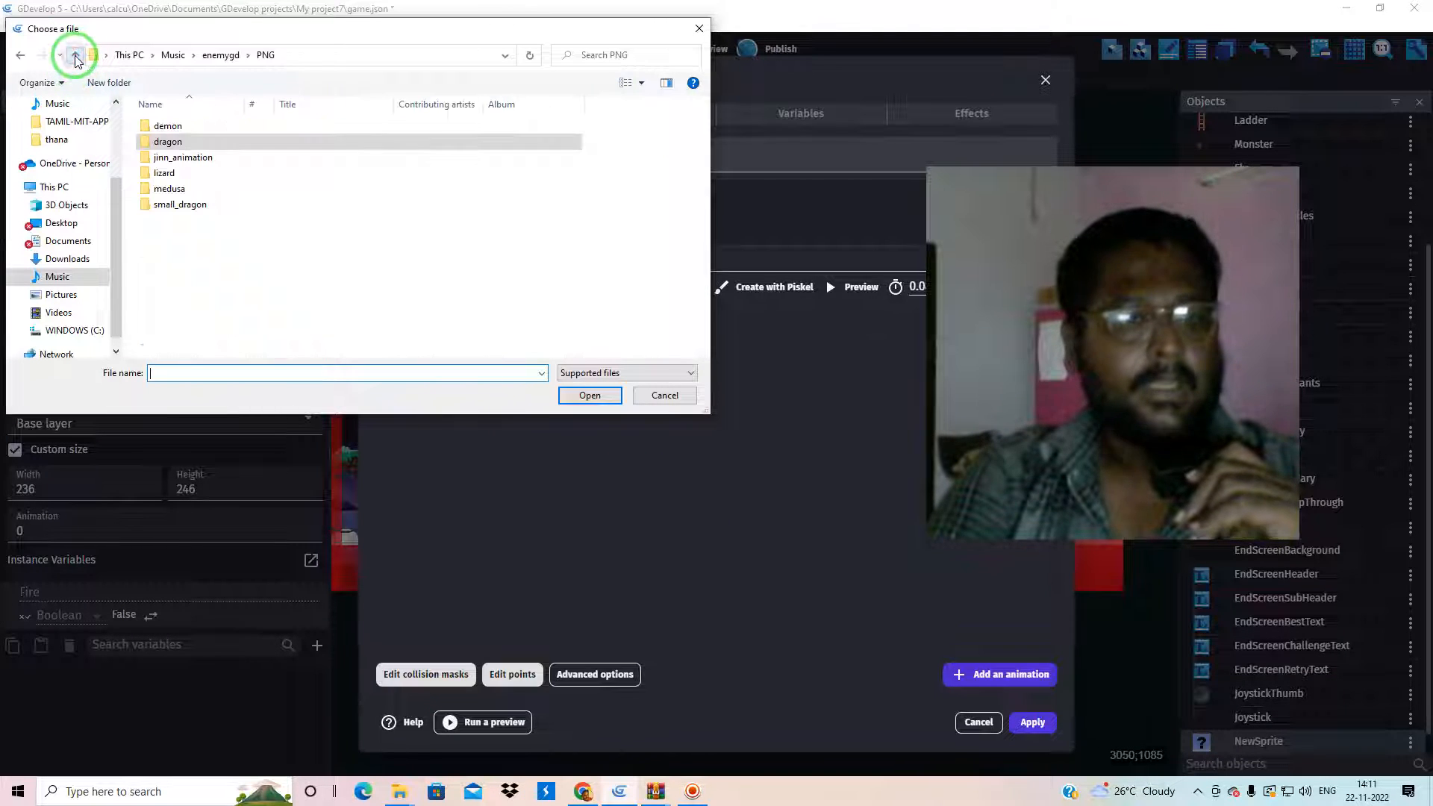
left_click(169, 188)
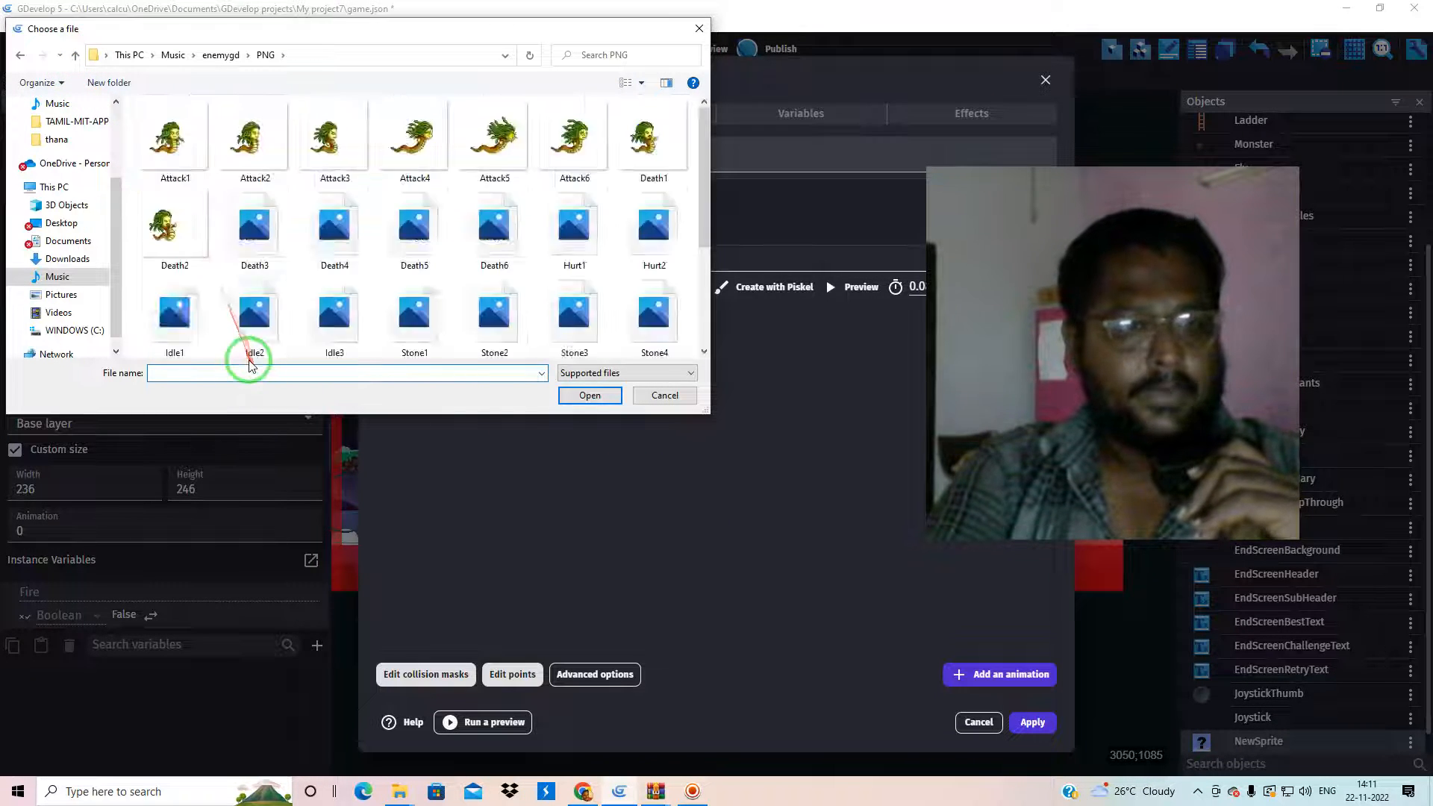
scroll(262, 247, "down", 1)
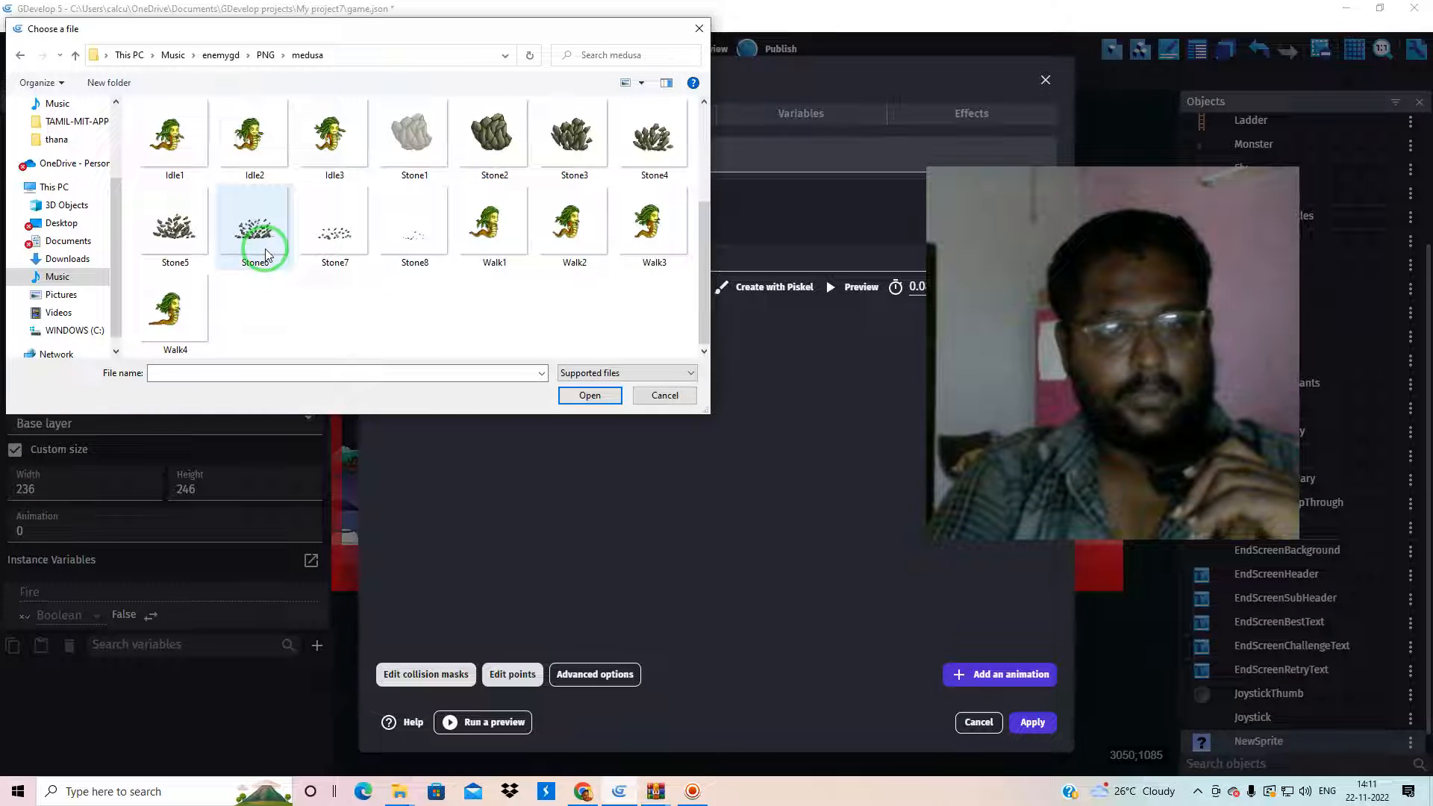
scroll(266, 254, "up", 2)
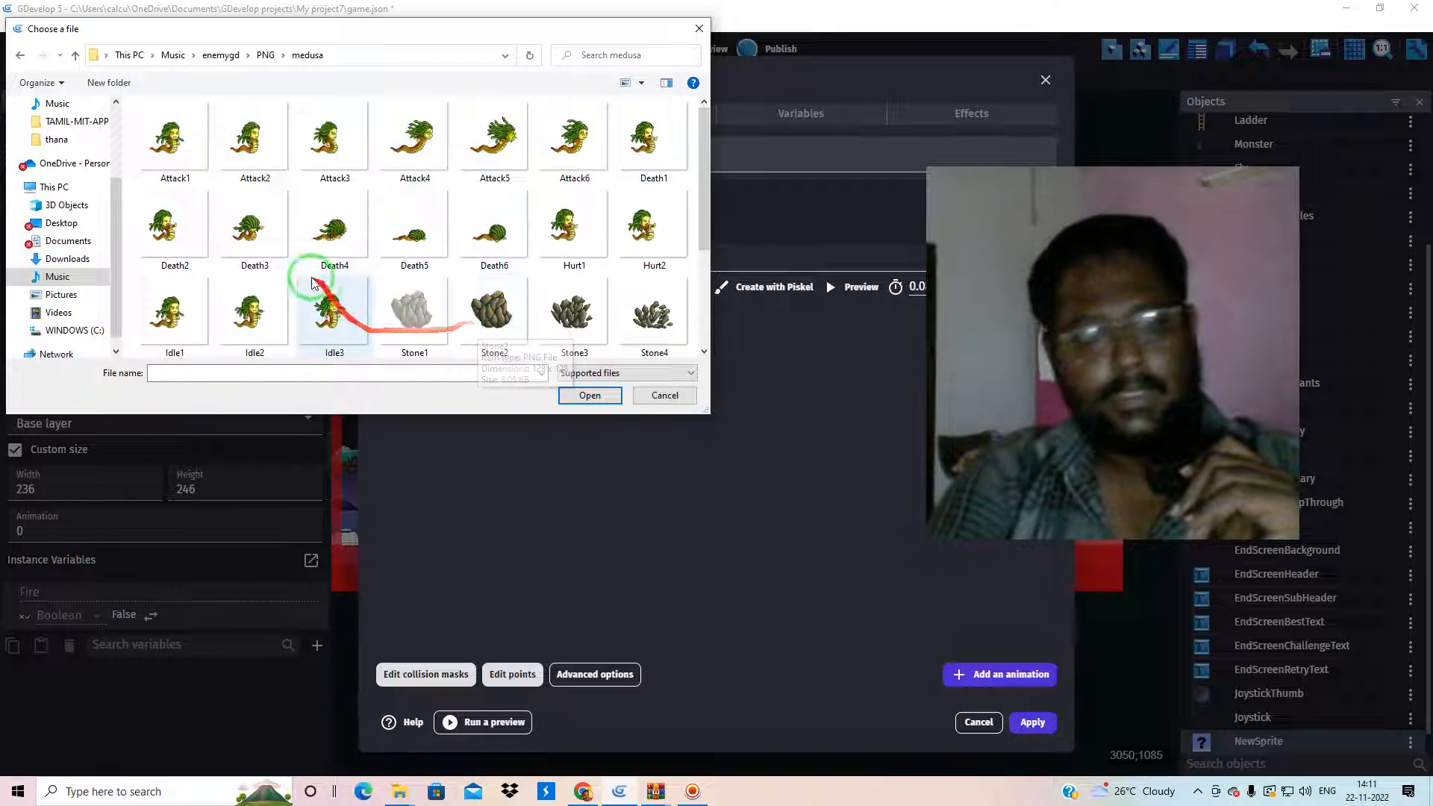
left_click(168, 133)
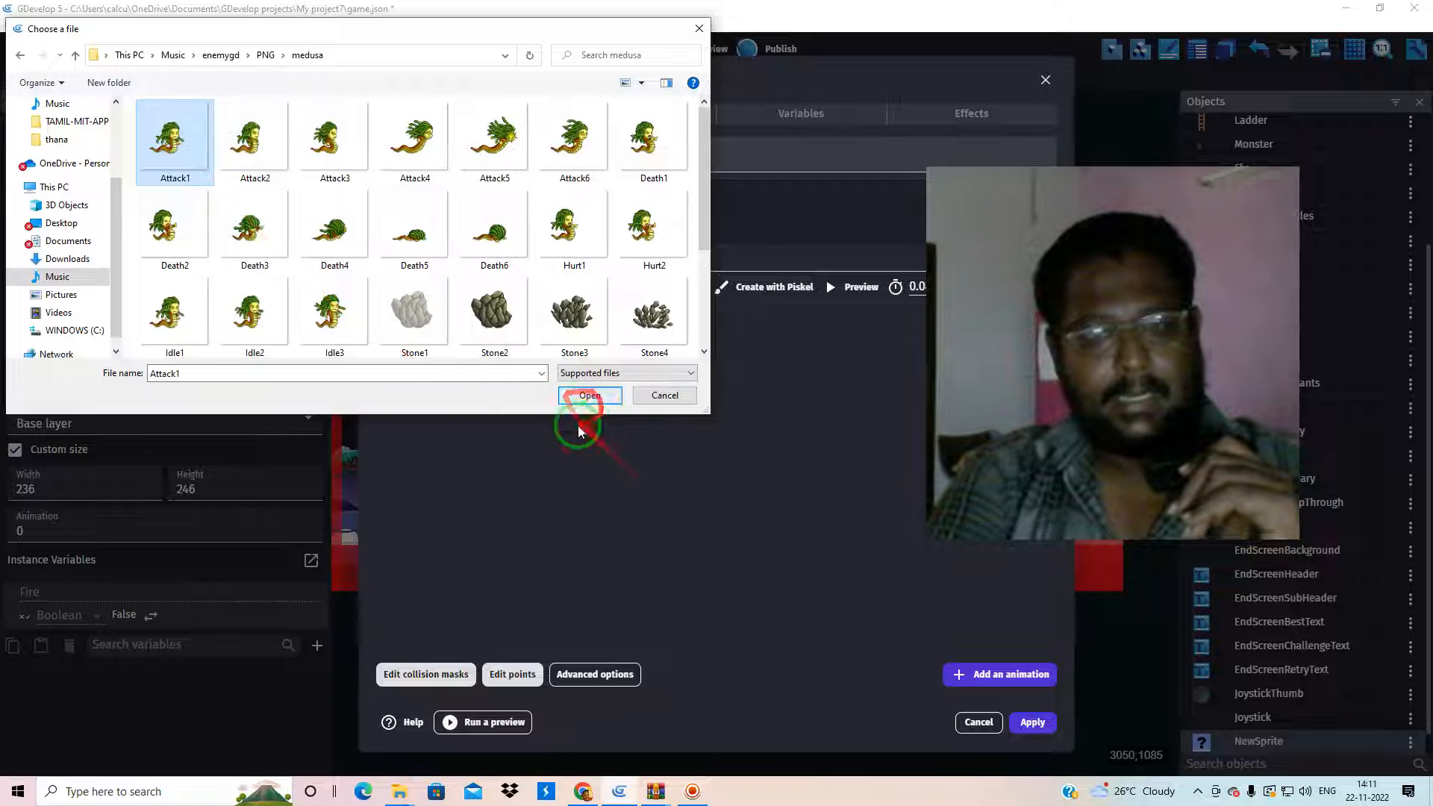
left_click(665, 396)
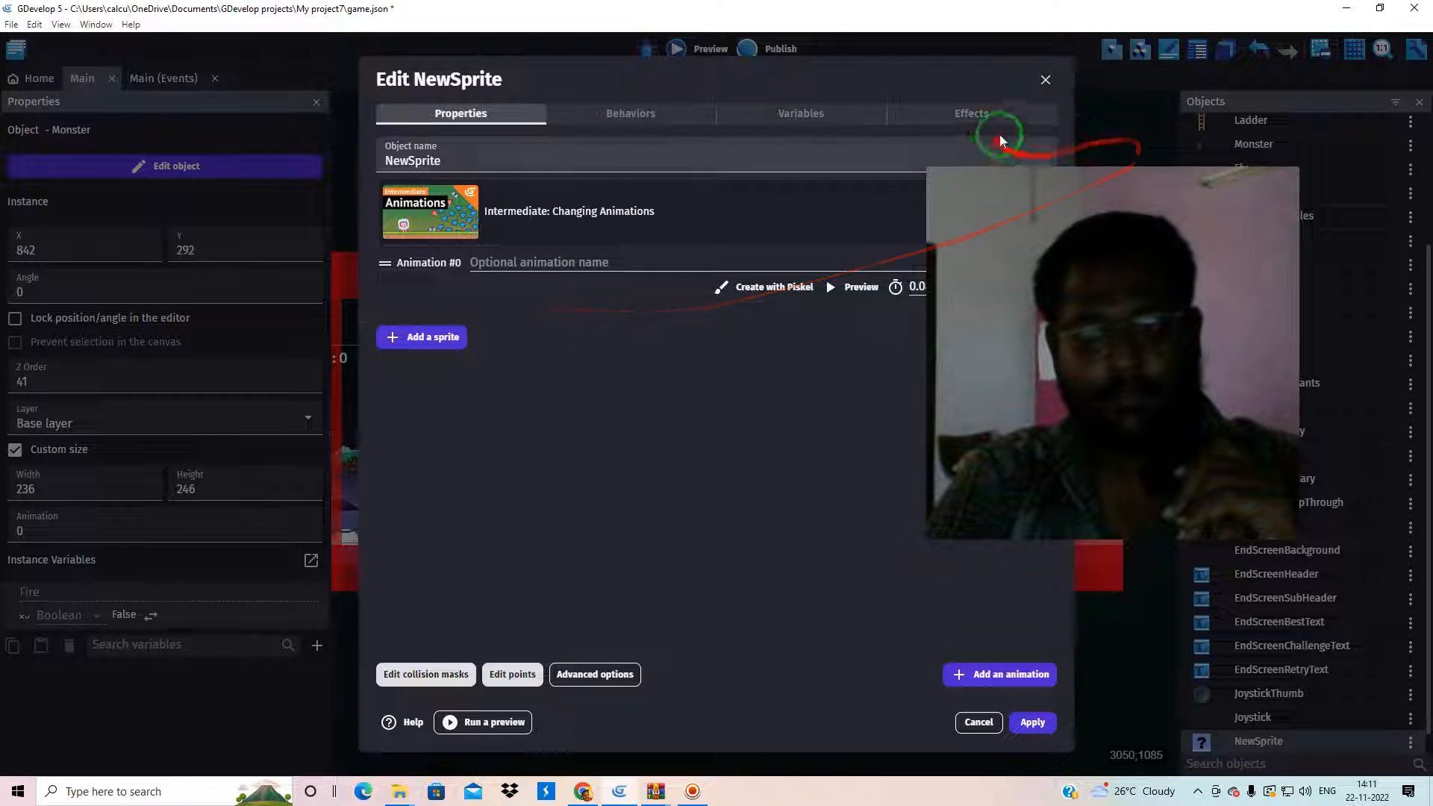
Step: Discard the edits made to NewSprite and delete the object from the scene's object list
left_click(1046, 83)
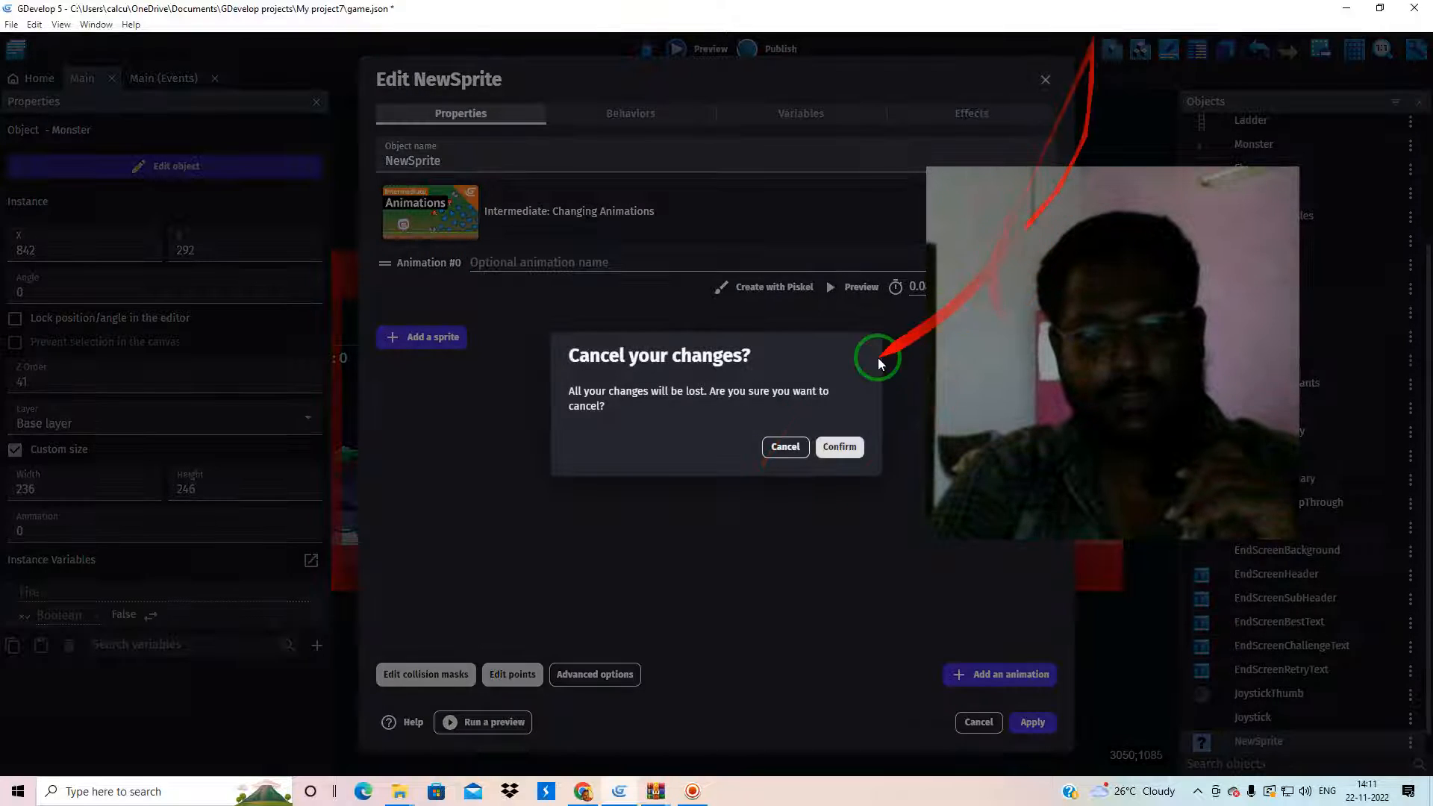
left_click(785, 447)
left_click(1045, 80)
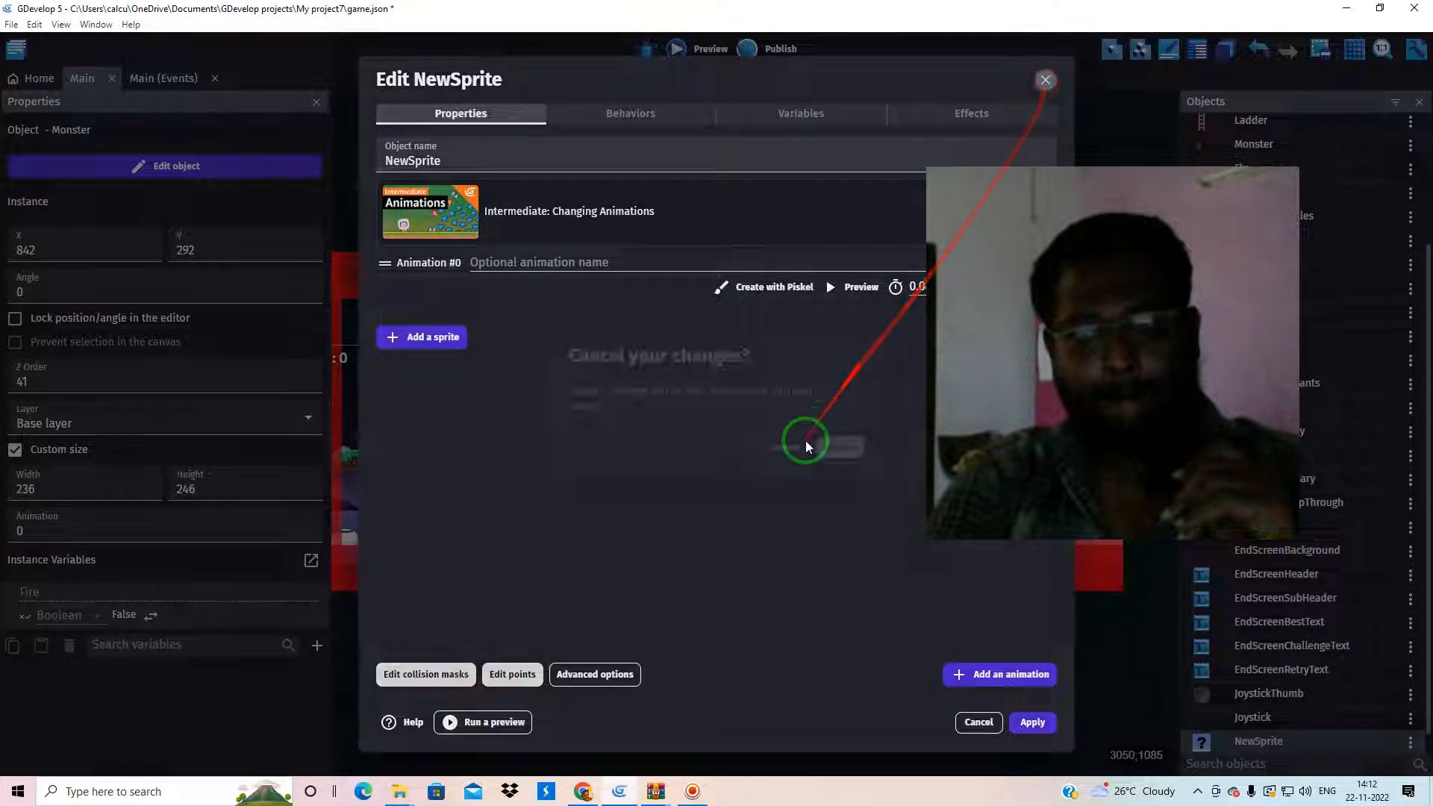
left_click(838, 446)
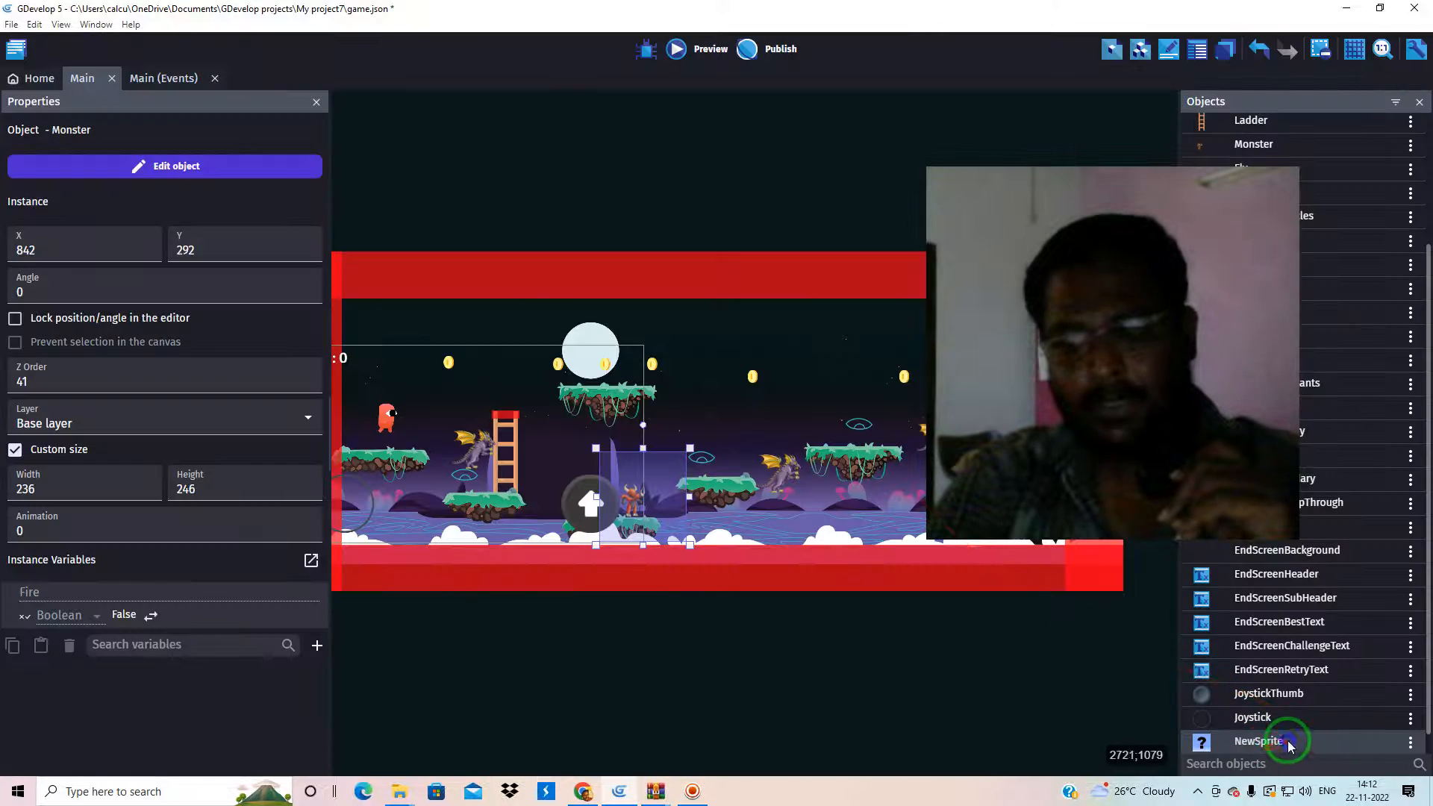
right_click(1290, 745)
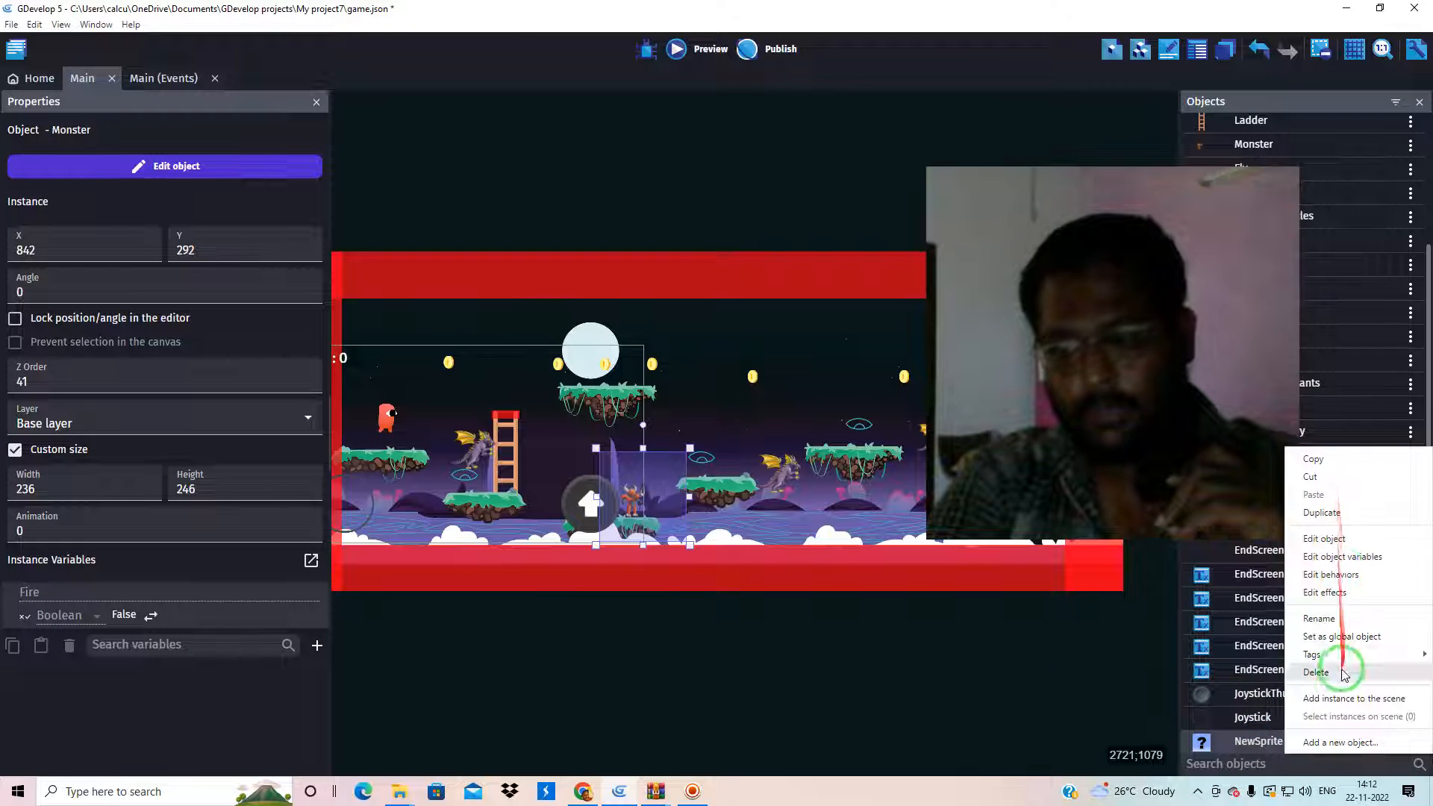
left_click(1317, 672)
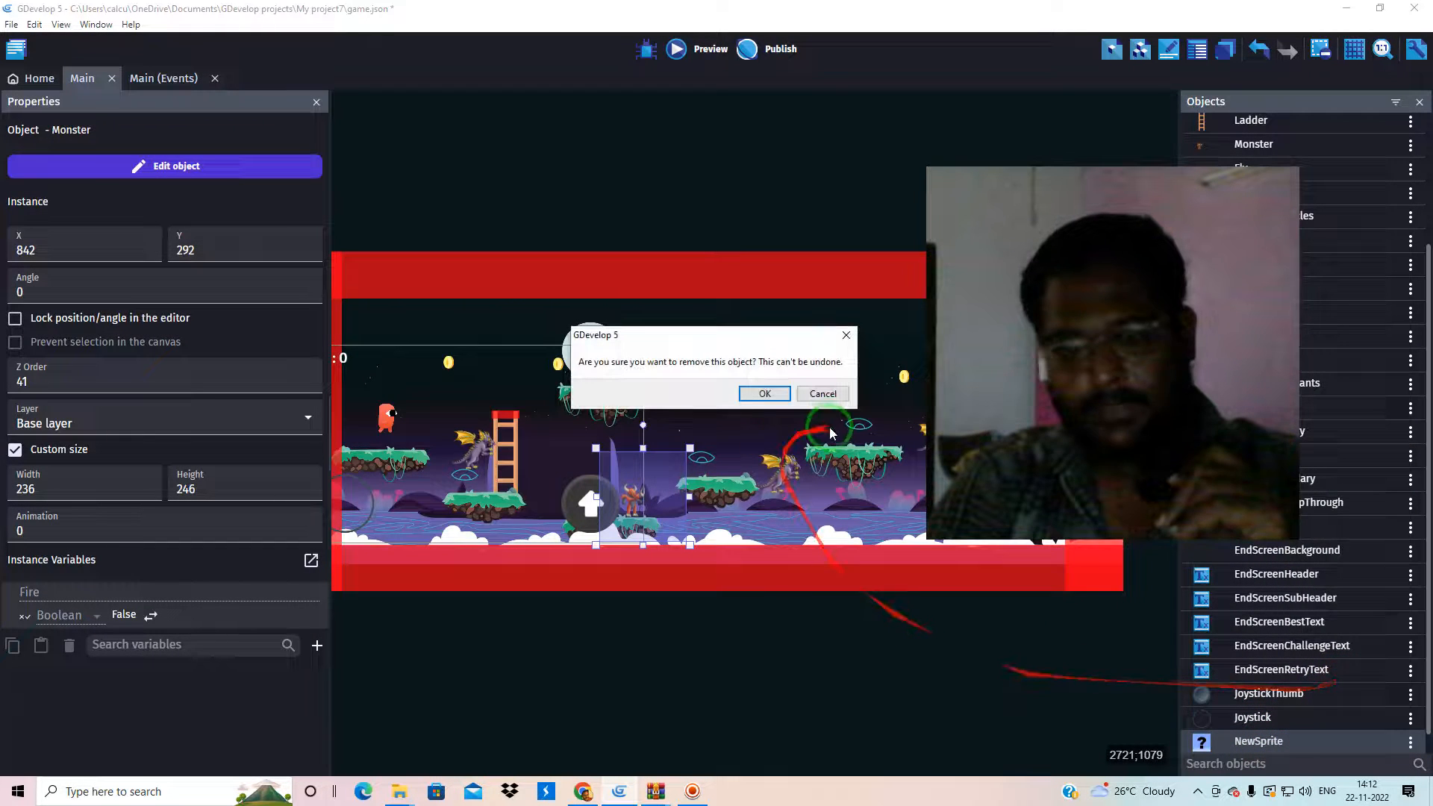
left_click(764, 393)
left_click(764, 400)
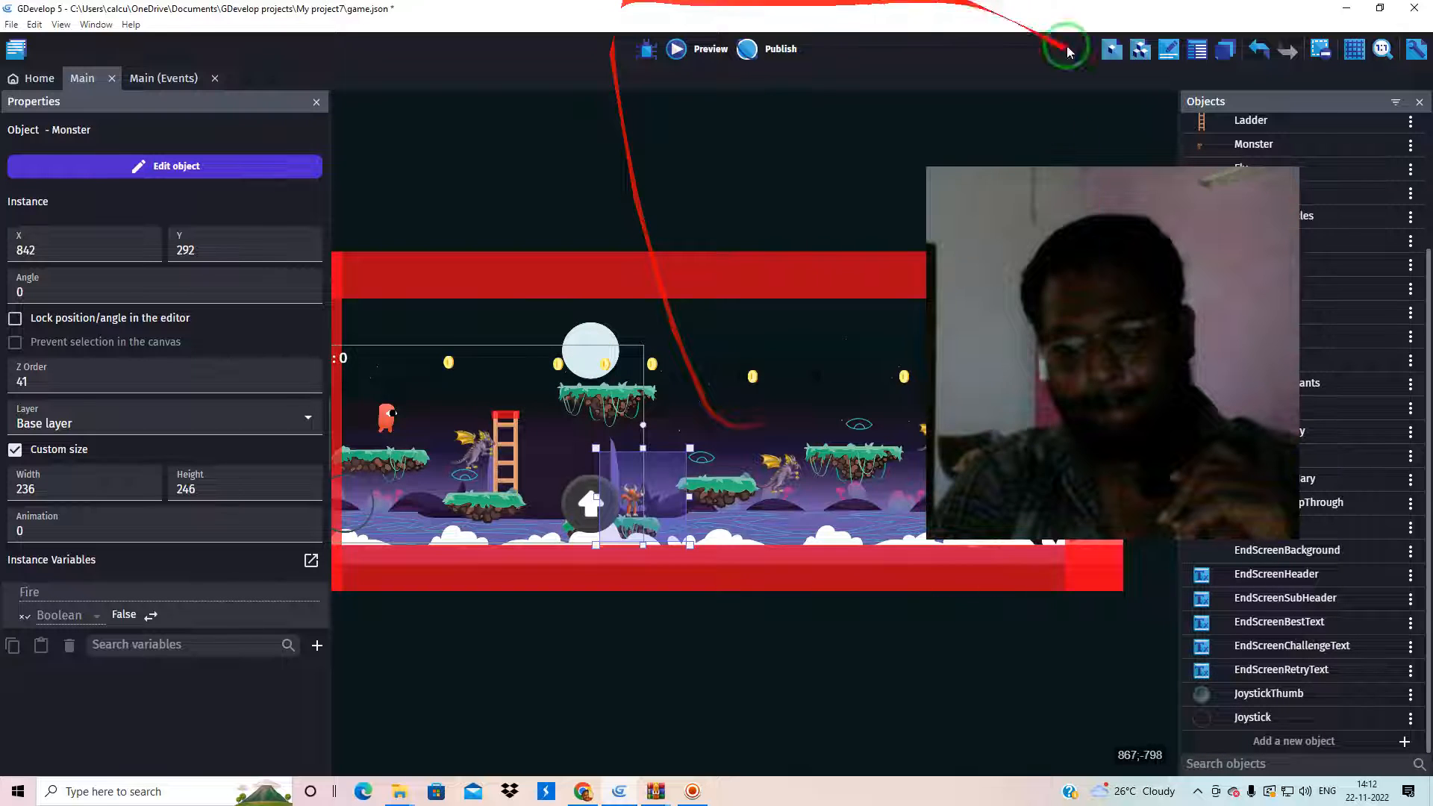
Step: Check the Monster object's animations, close it unchanged, and create a new Sprite object with a first animation
double_click(634, 498)
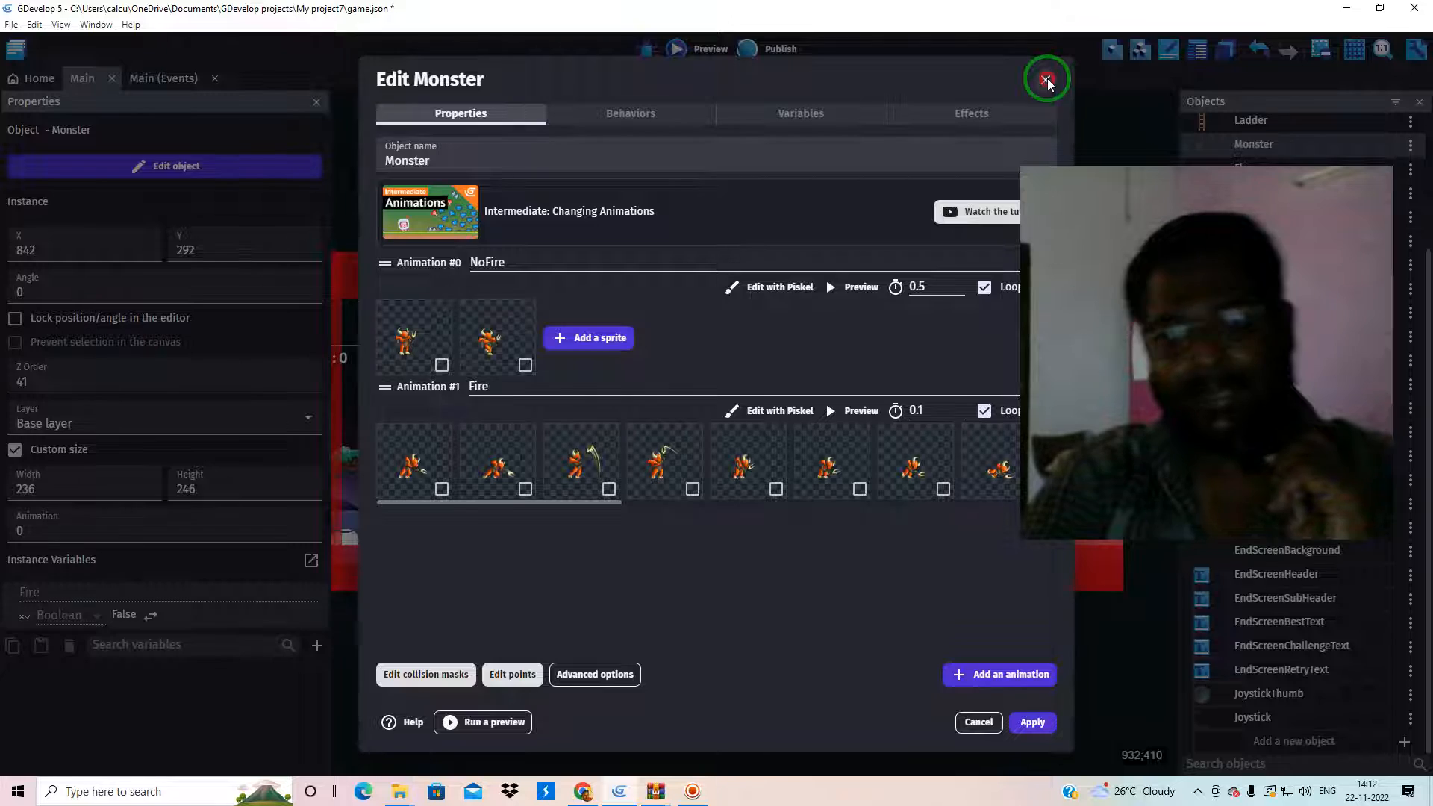
left_click(1047, 80)
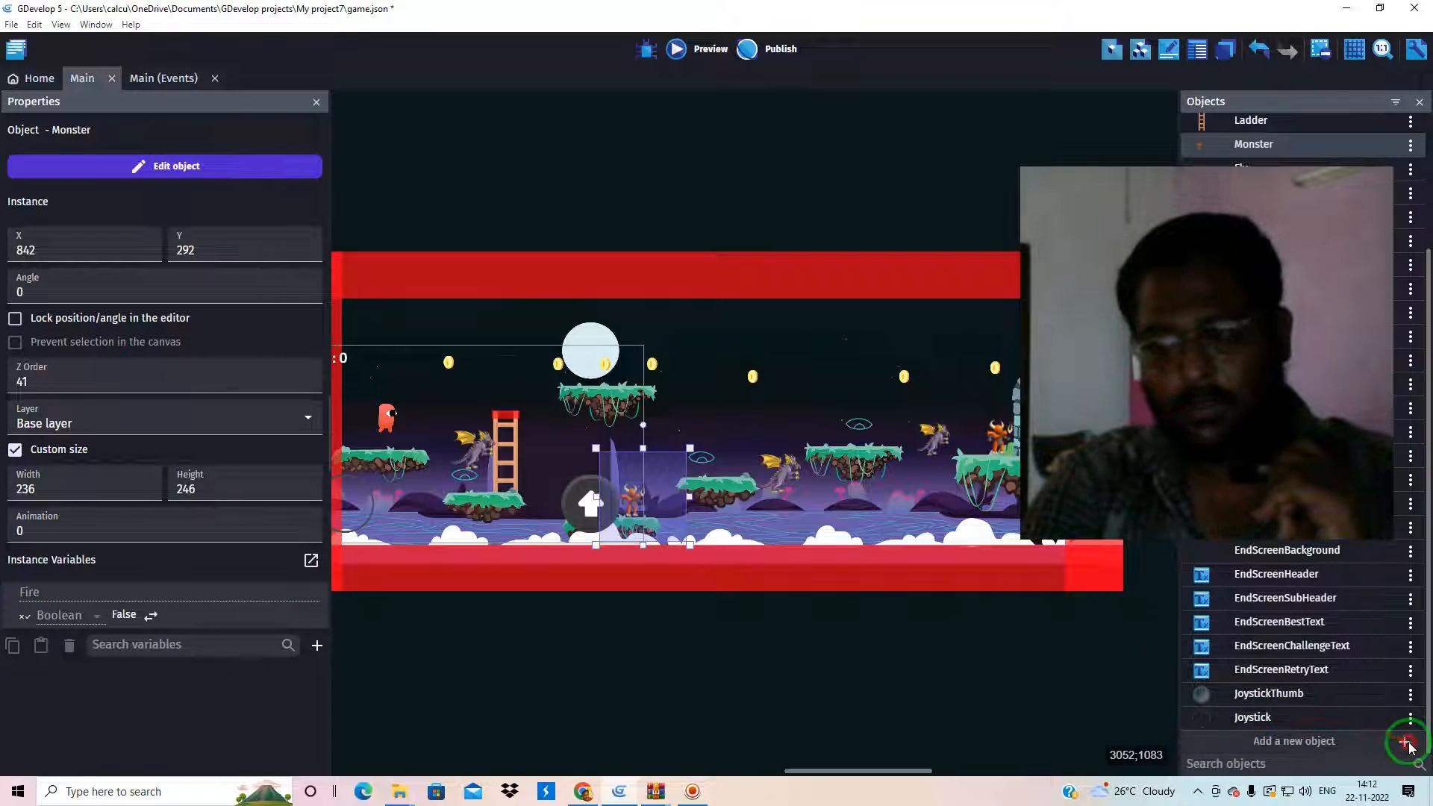
left_click(1378, 742)
left_click(458, 269)
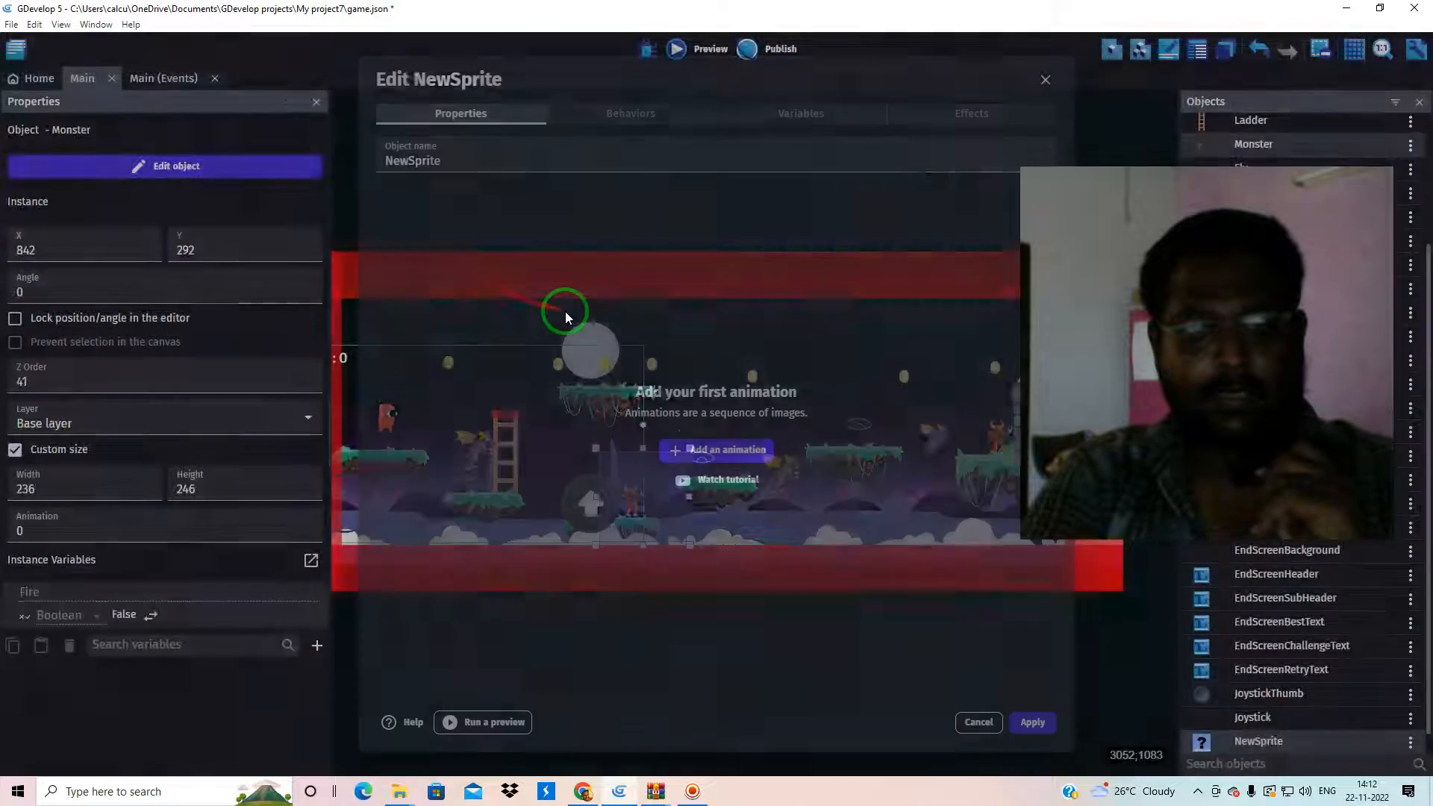
left_click(769, 448)
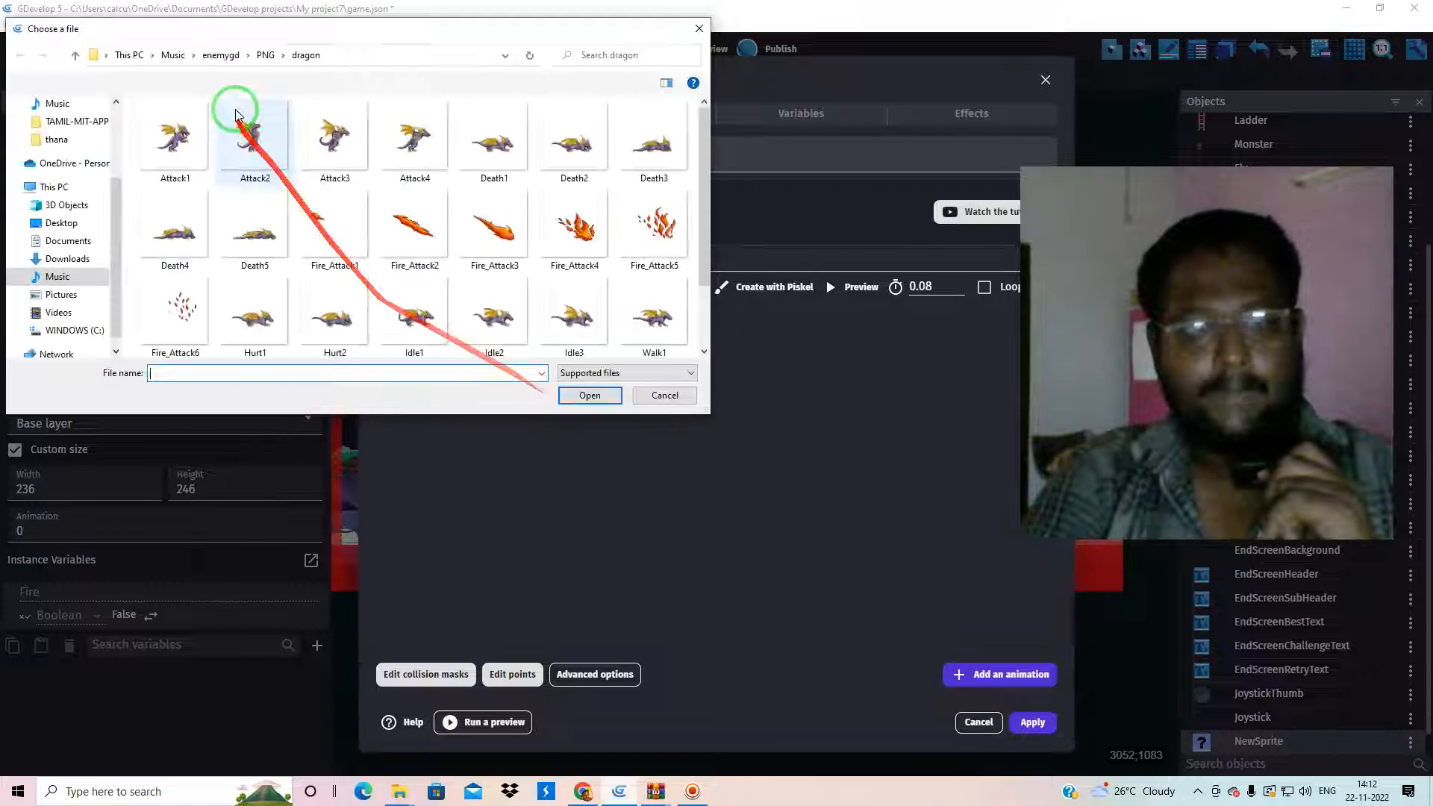
Step: Import Attack1 and Attack2 from the medusa folder into the new sprite's first animation, copying them into the project folder
left_click(76, 55)
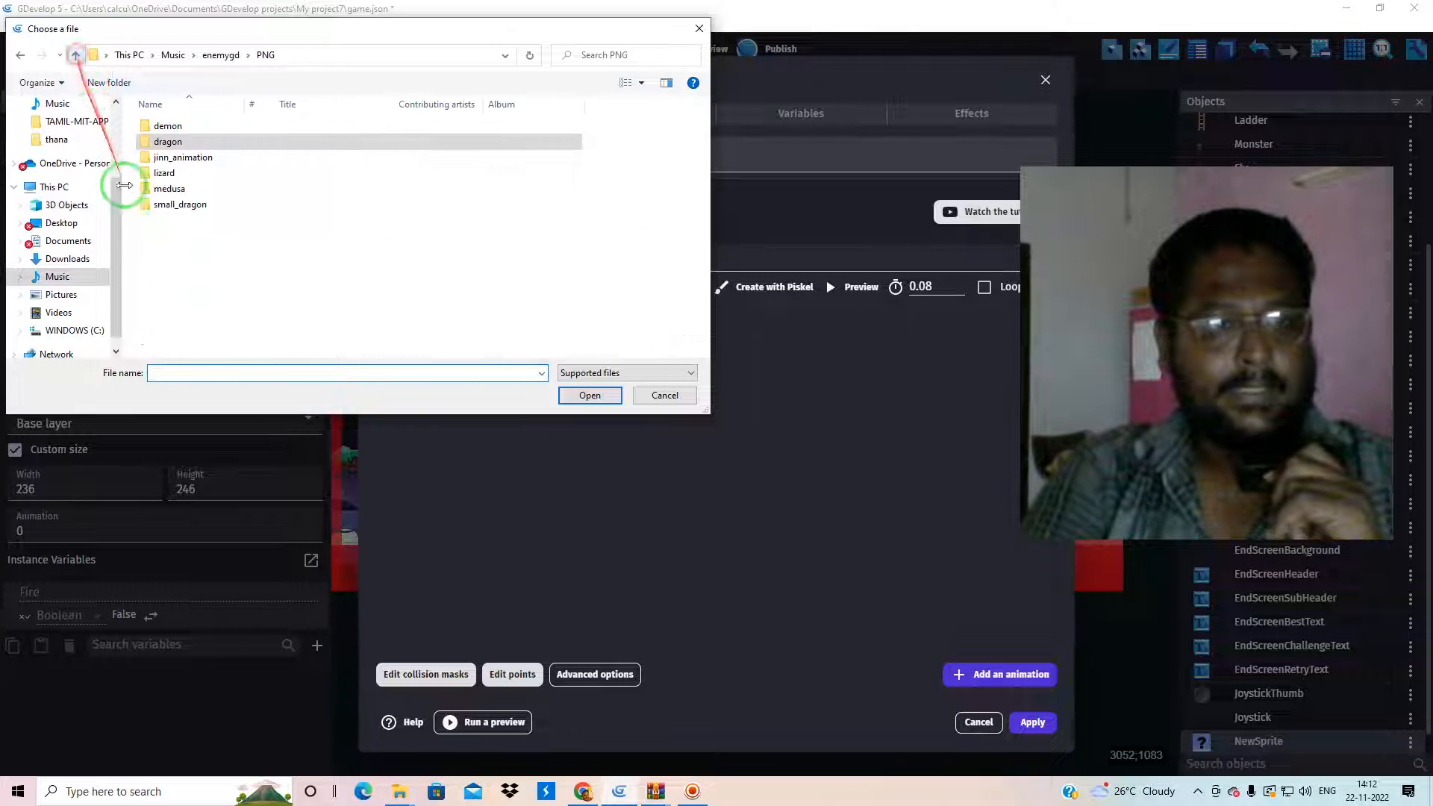
left_click(169, 189)
double_click(169, 189)
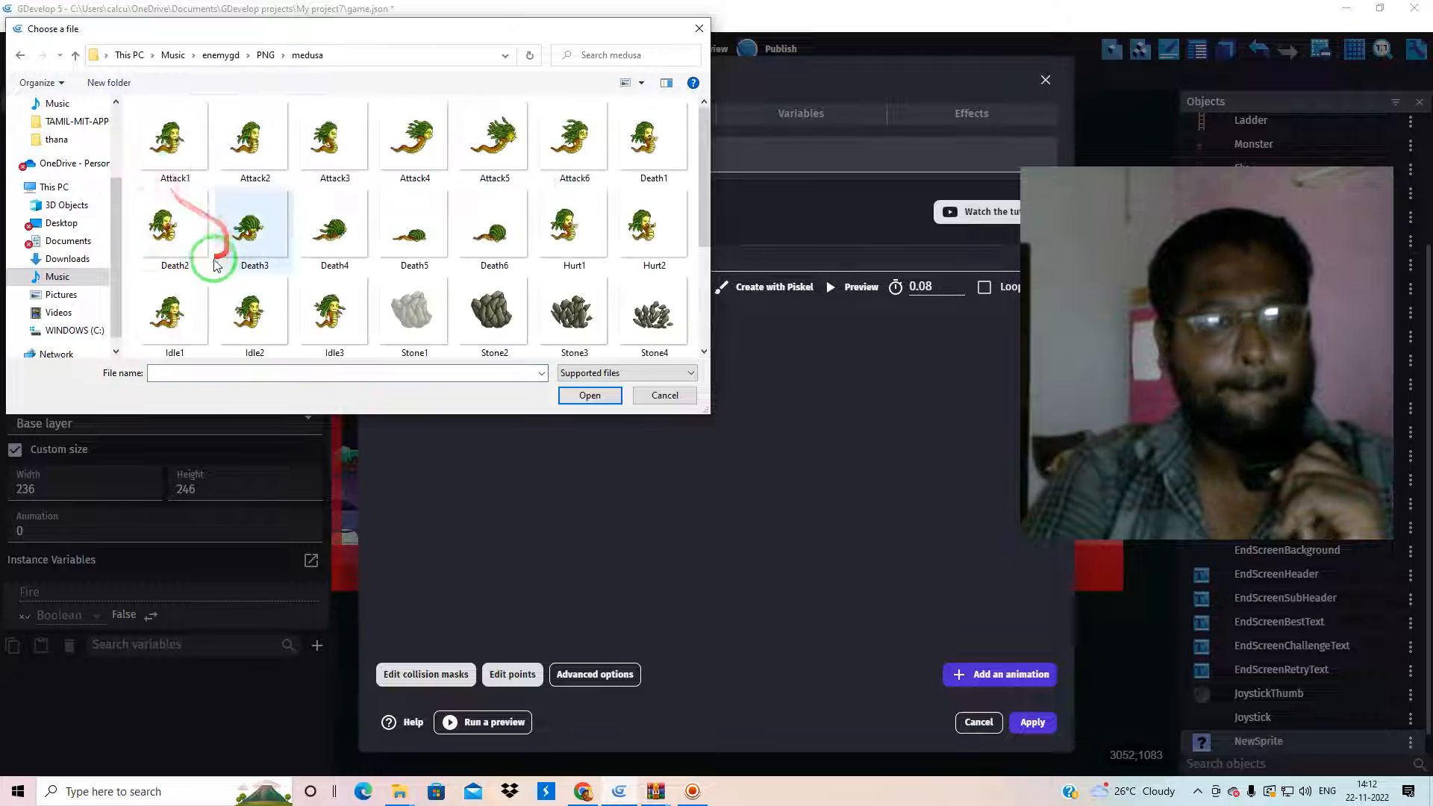
left_click(172, 165)
left_click(256, 136, "ctrl")
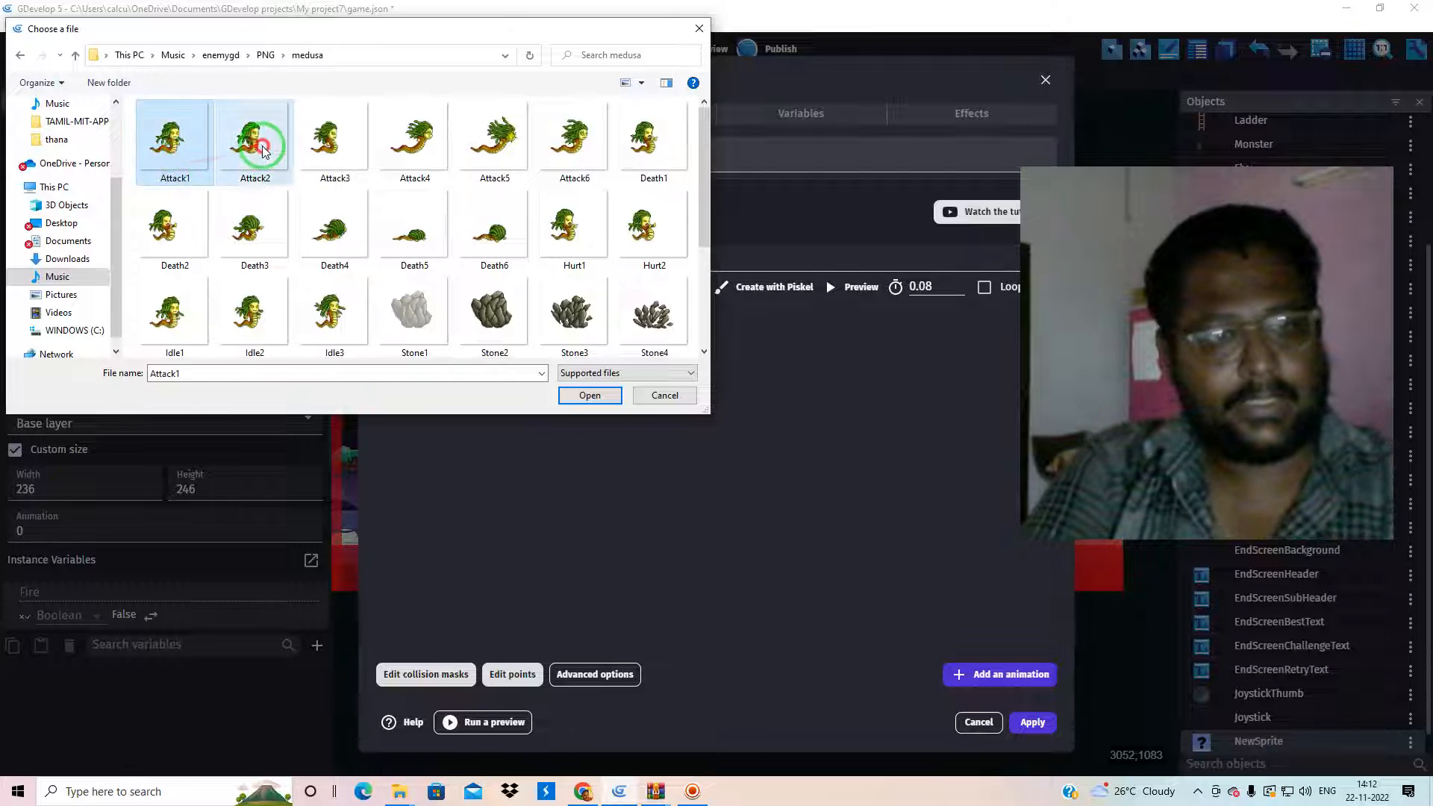
left_click(590, 395)
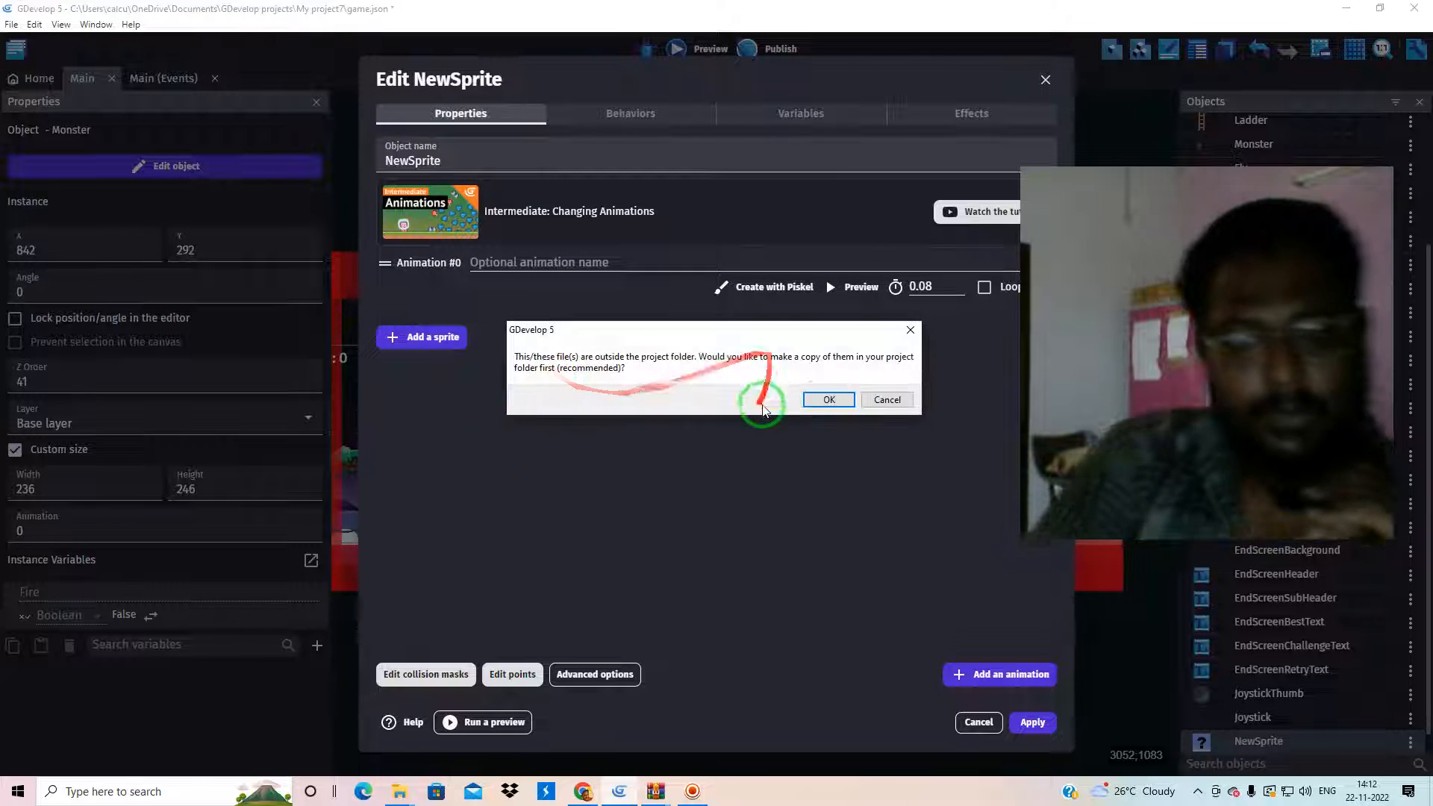
left_click(823, 400)
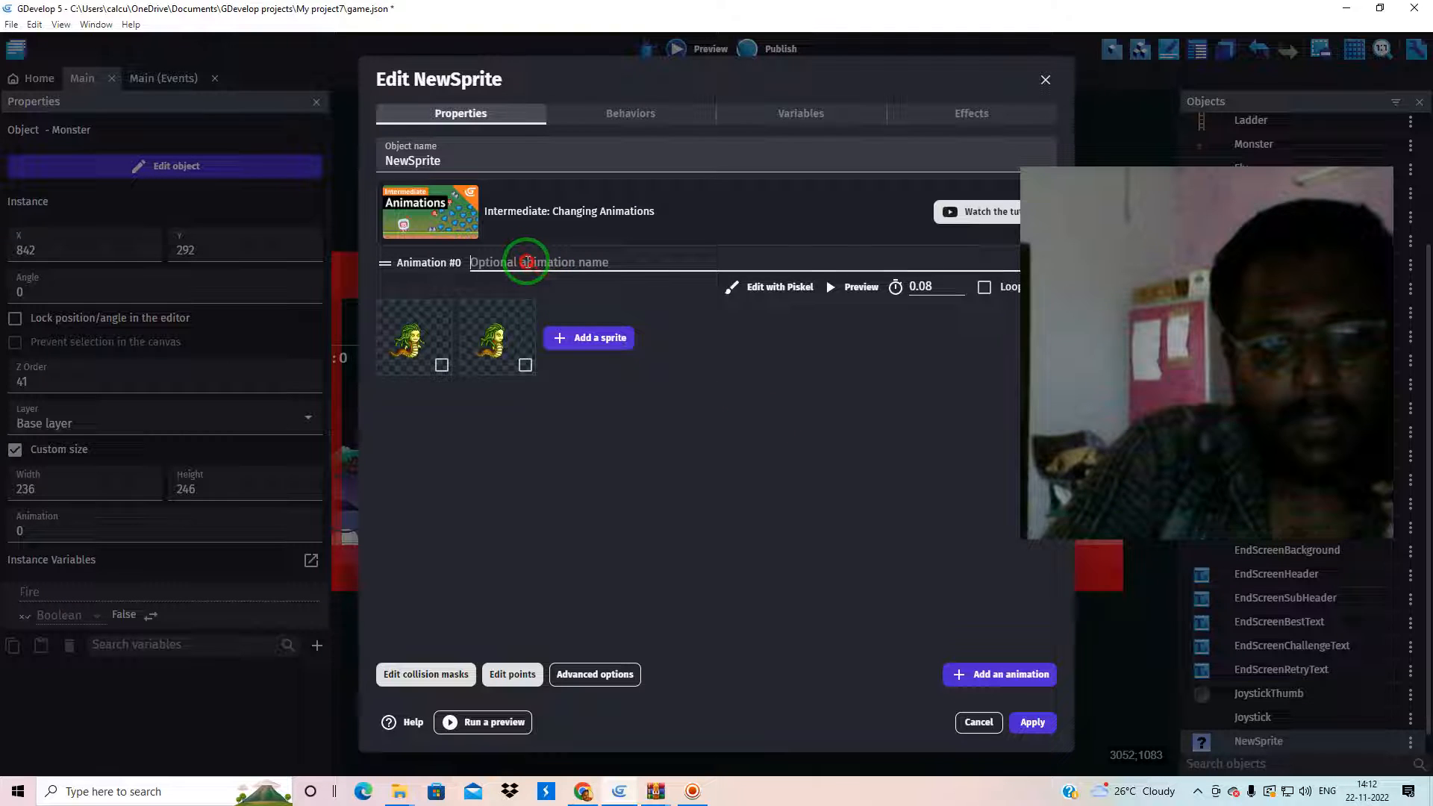
Step: Name the new sprite's first animation "static"
left_click(527, 262)
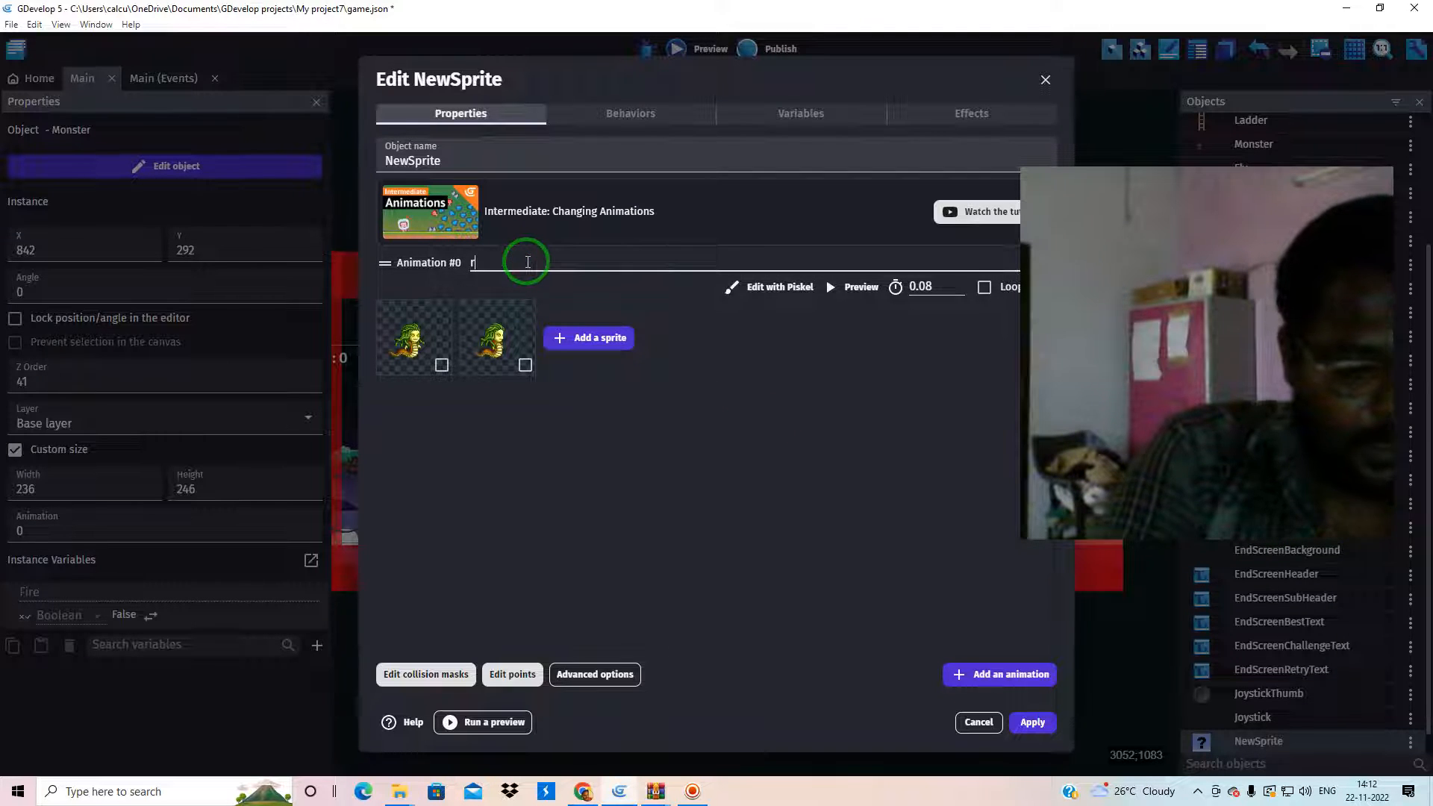
type("static")
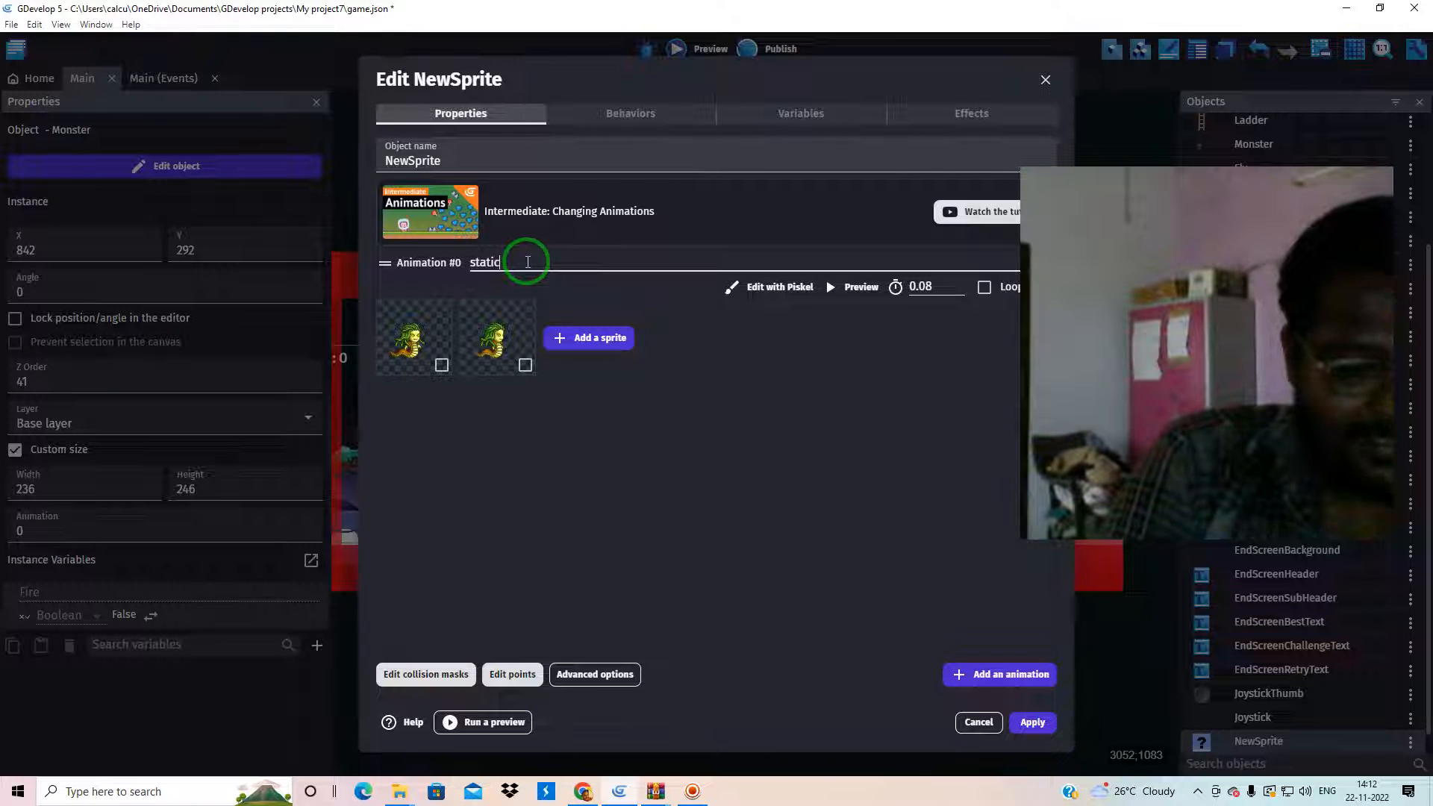
left_click(560, 480)
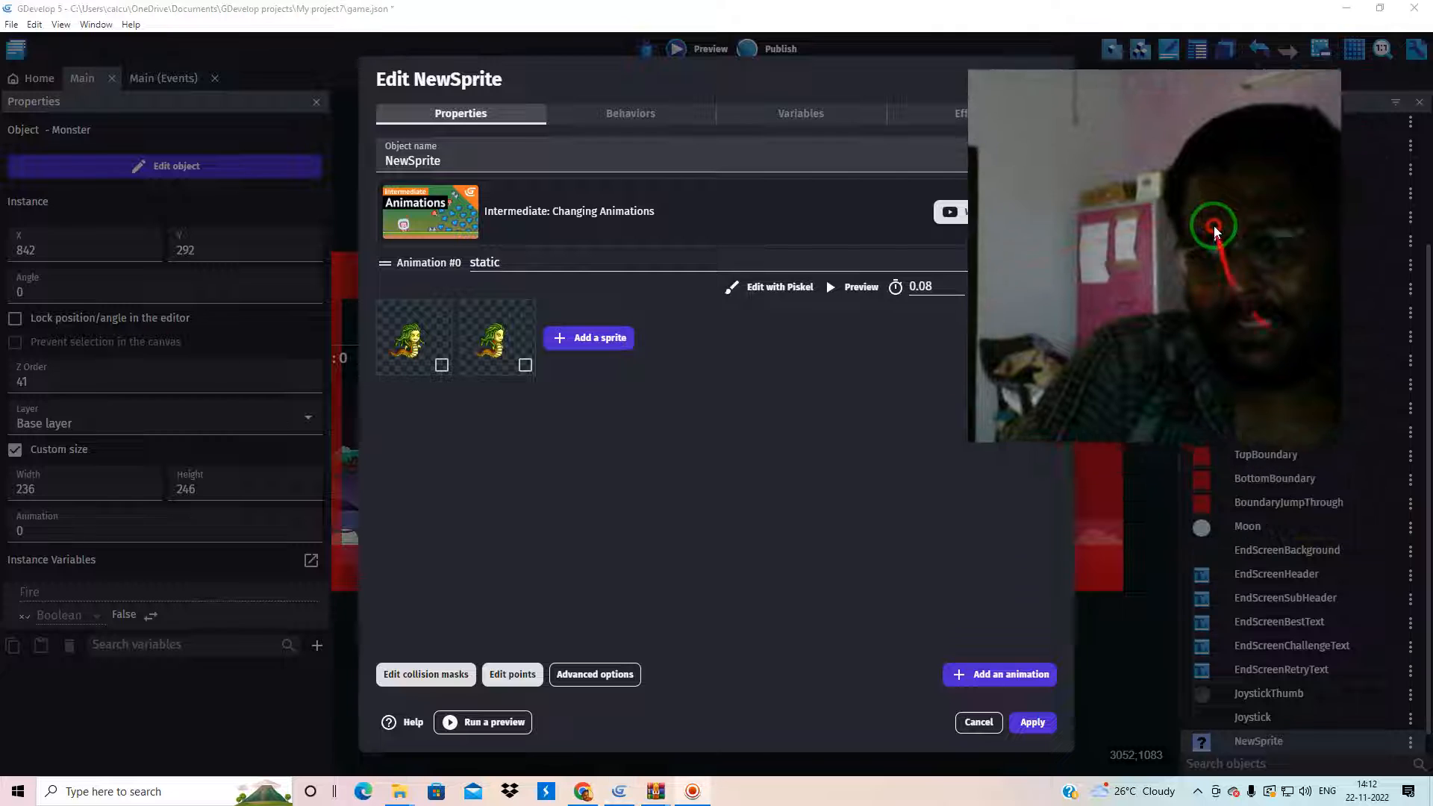
Step: Add a second animation named "wipo" and import all the medusa folder's images into it, copying them into the project folder
left_click(959, 676)
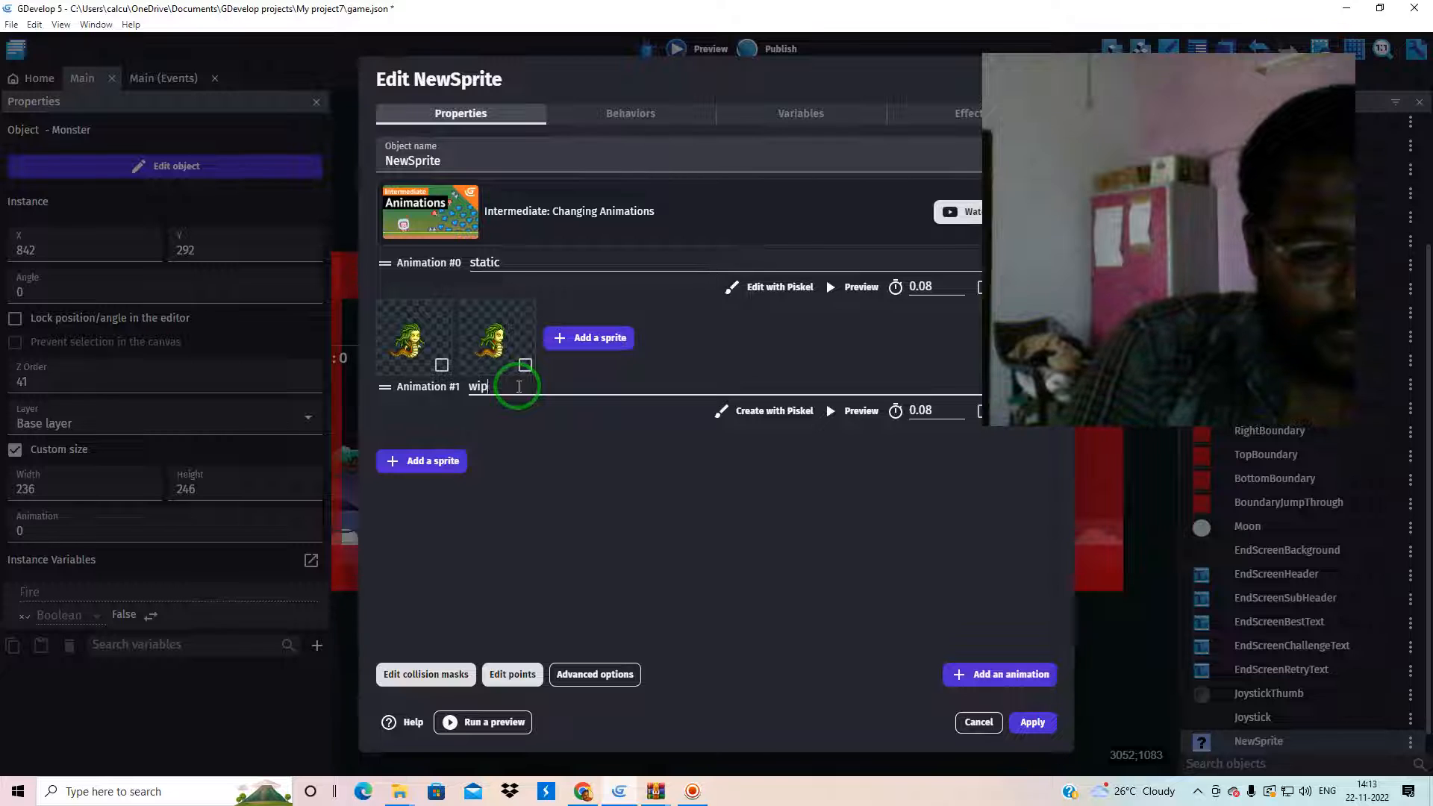
left_click(589, 565)
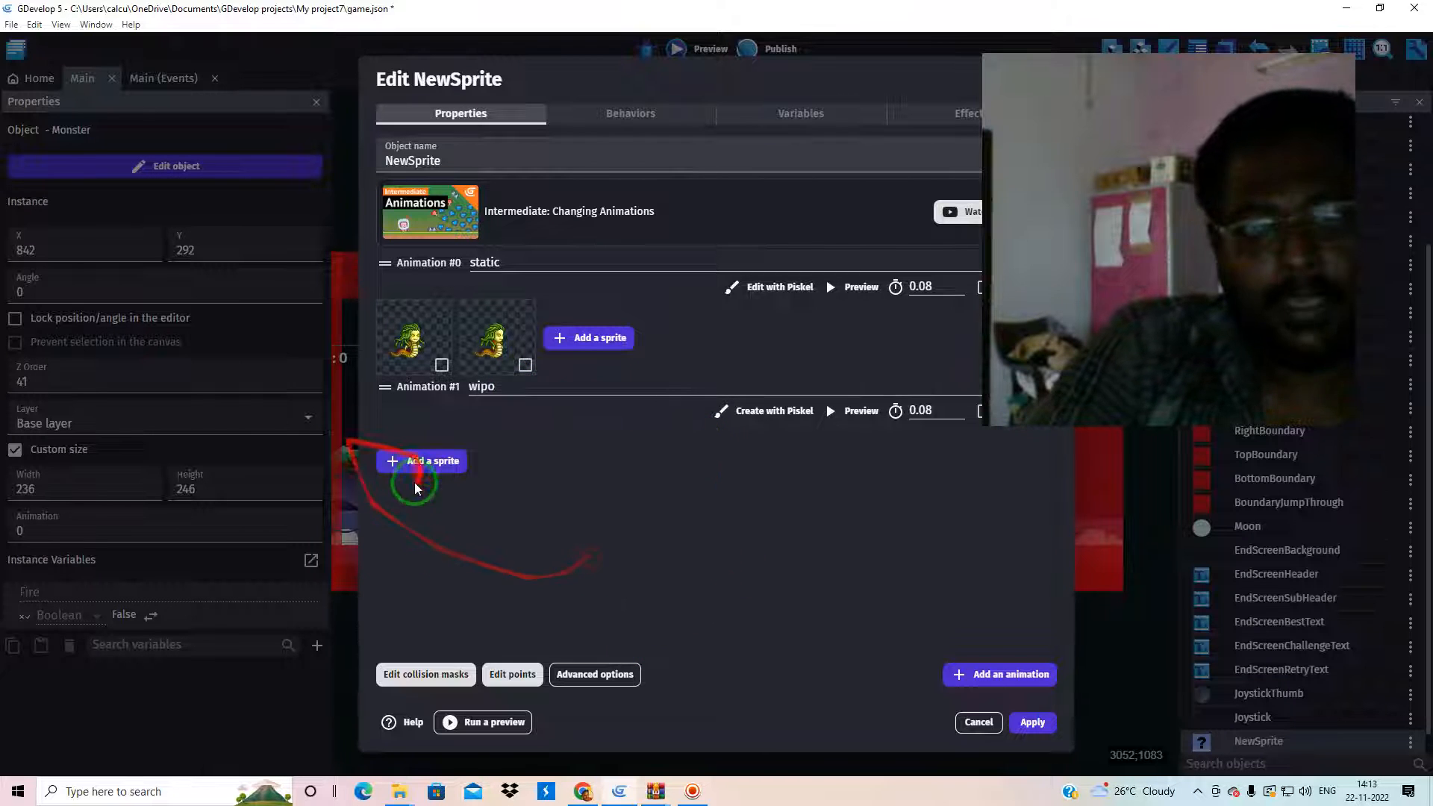
left_click(436, 477)
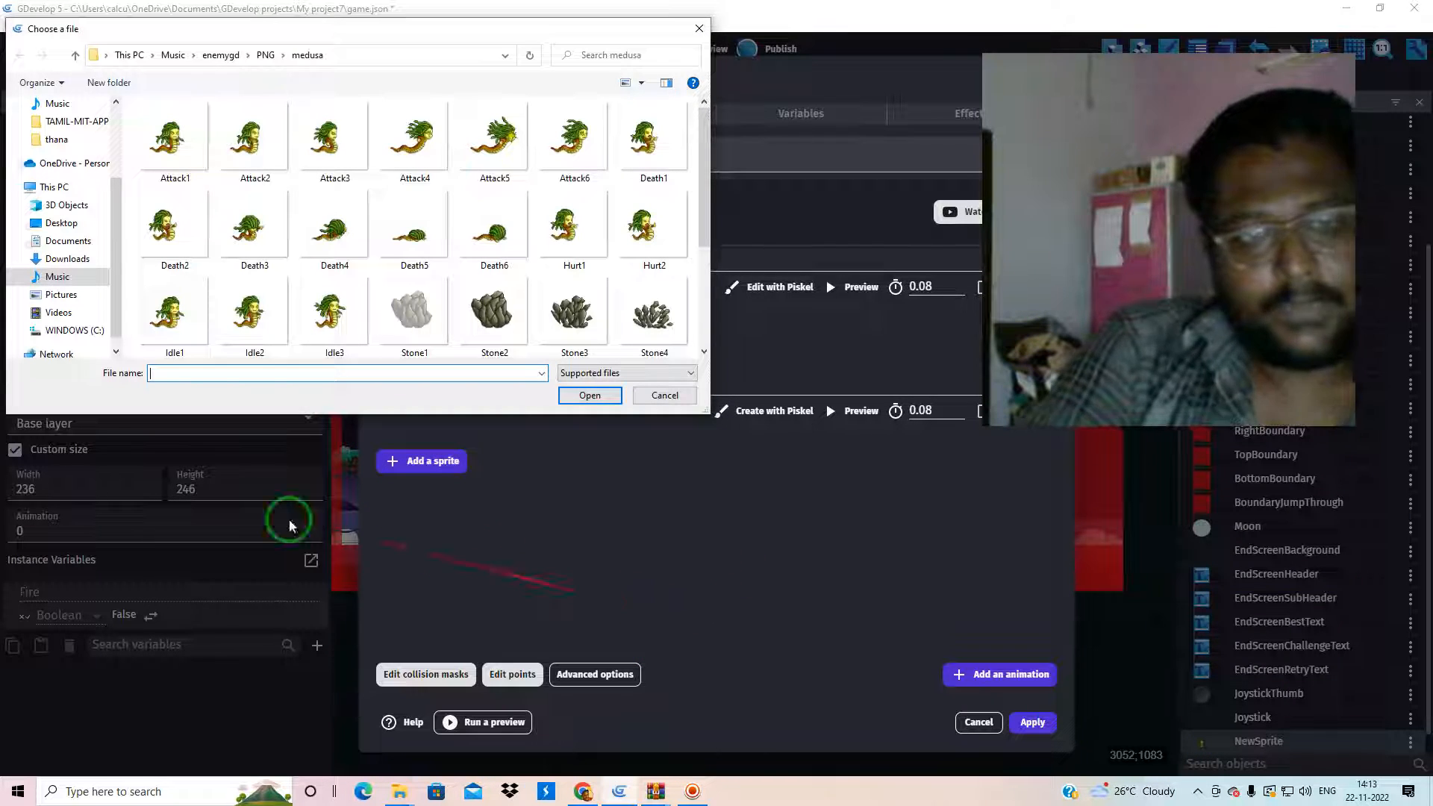
left_click(167, 137)
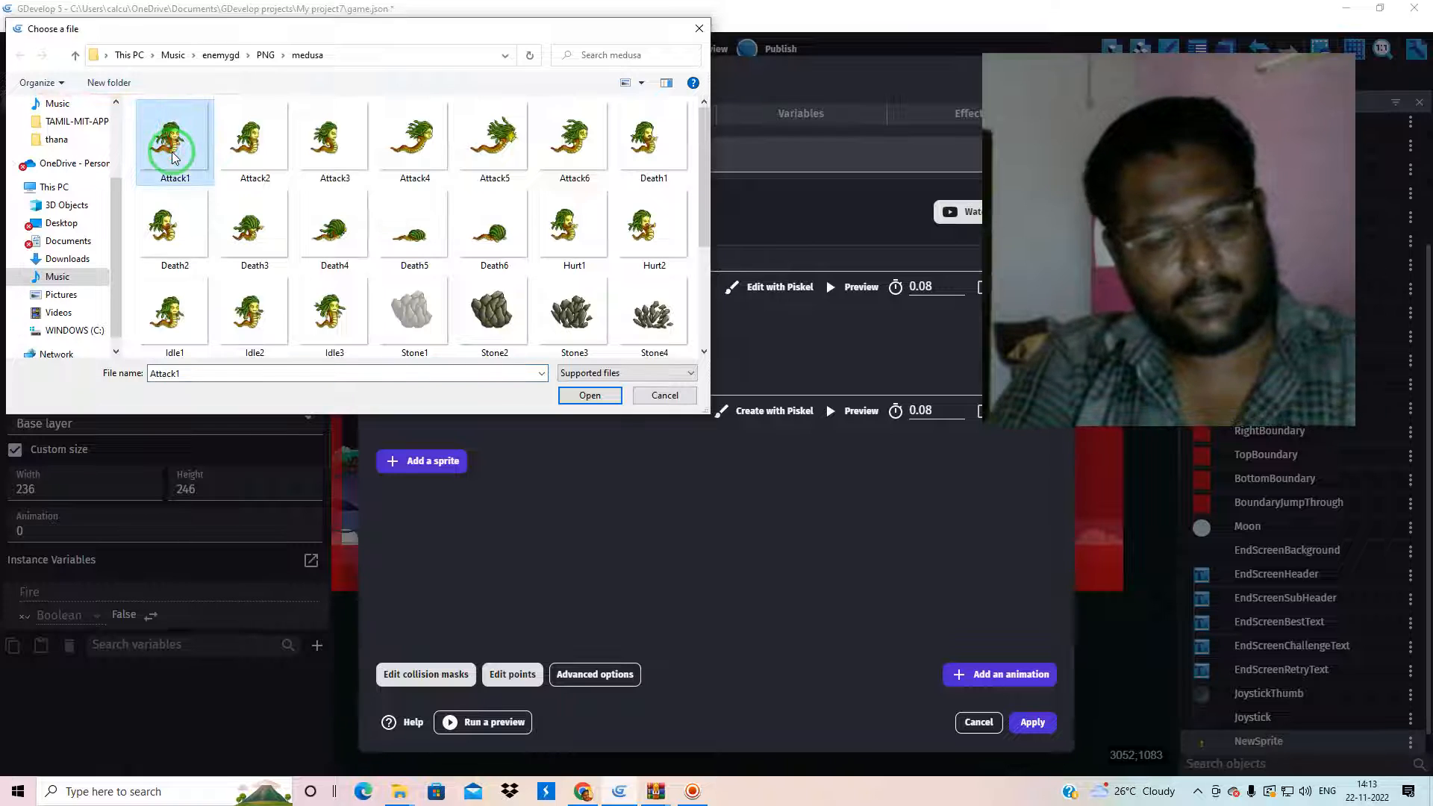
key("ctrl+a")
left_click(586, 396)
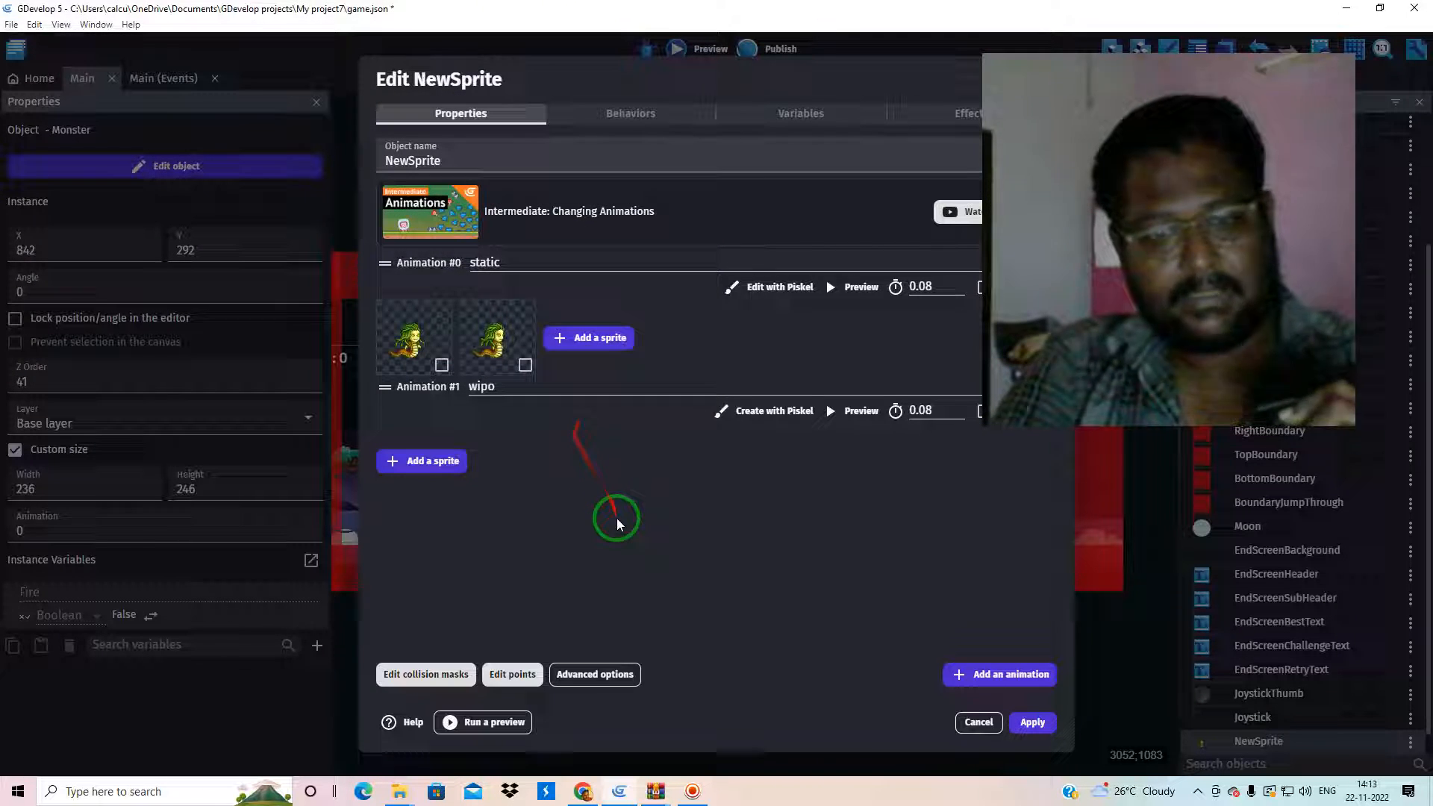
left_click(827, 400)
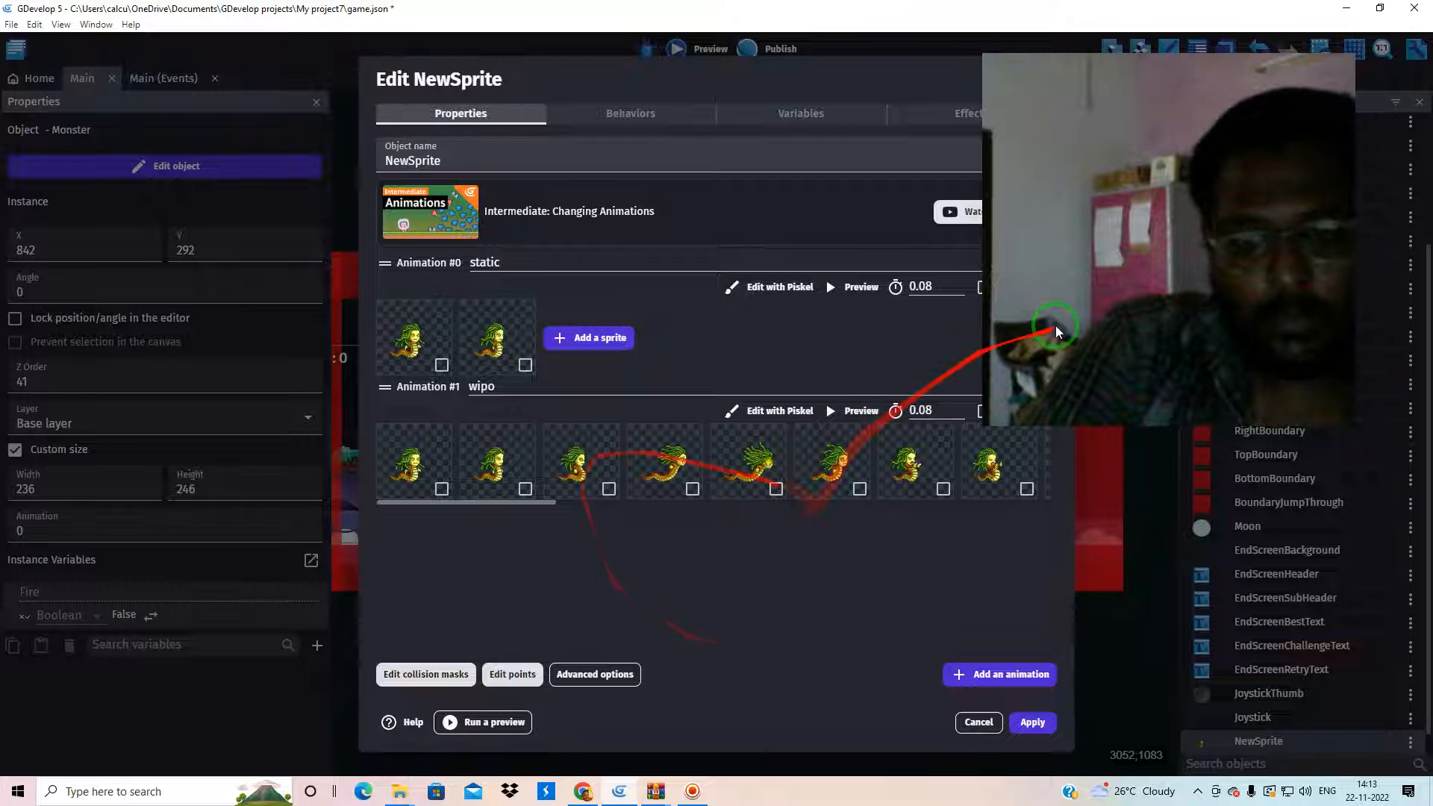
Step: Preview the wipo animation and delete its first three frames
left_click(851, 287)
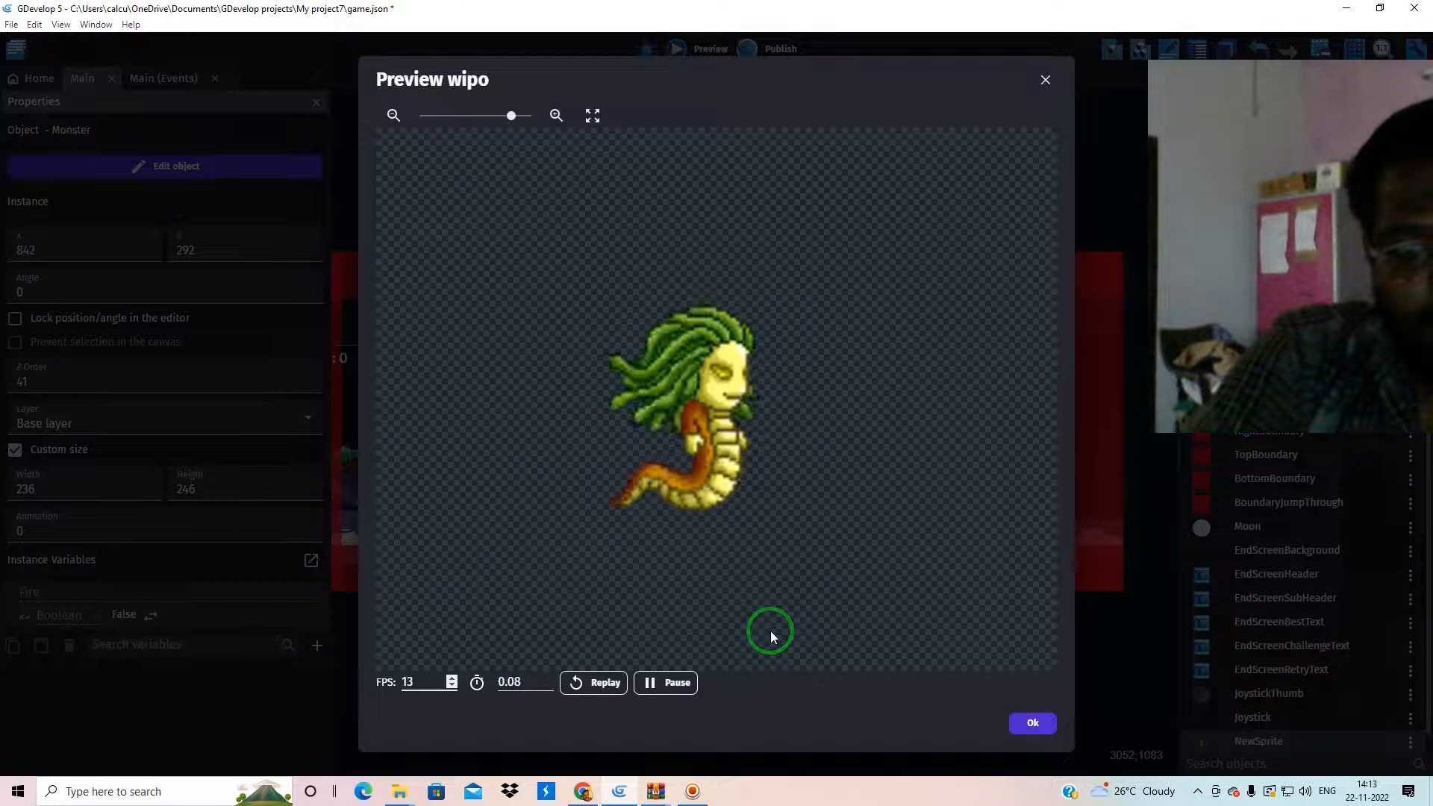
left_click(1043, 81)
right_click(437, 446)
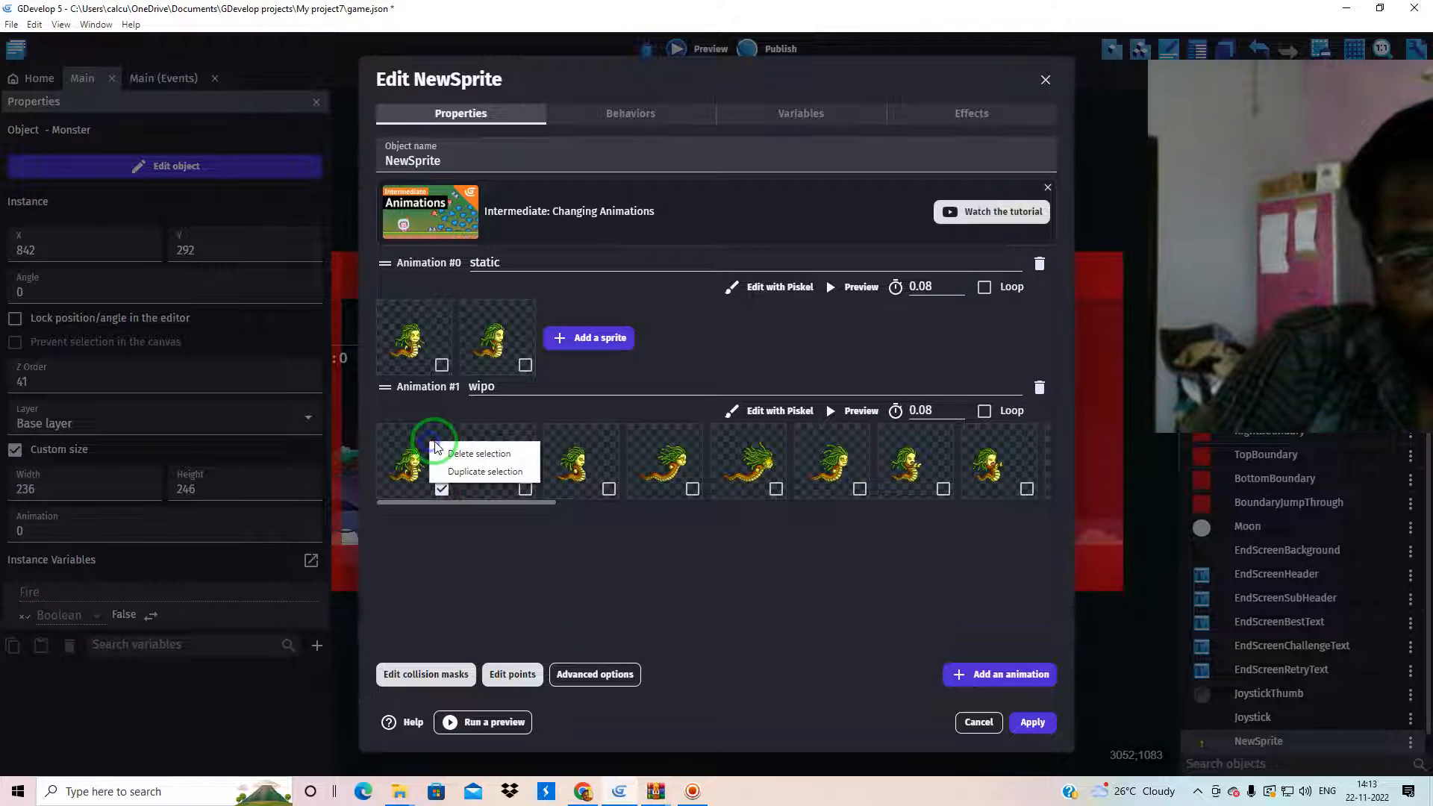
left_click(463, 456)
right_click(424, 444)
left_click(433, 454)
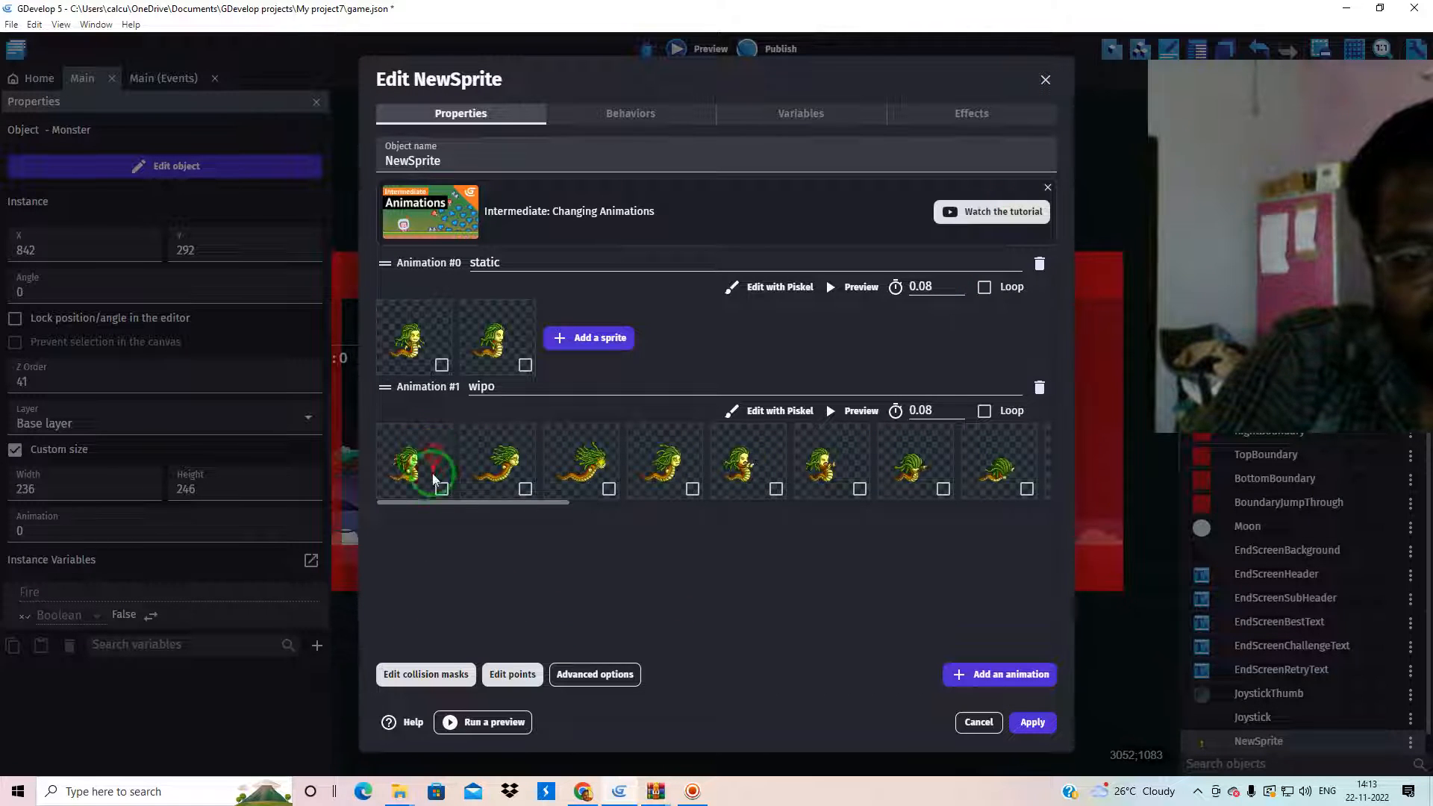
right_click(425, 451)
left_click(434, 460)
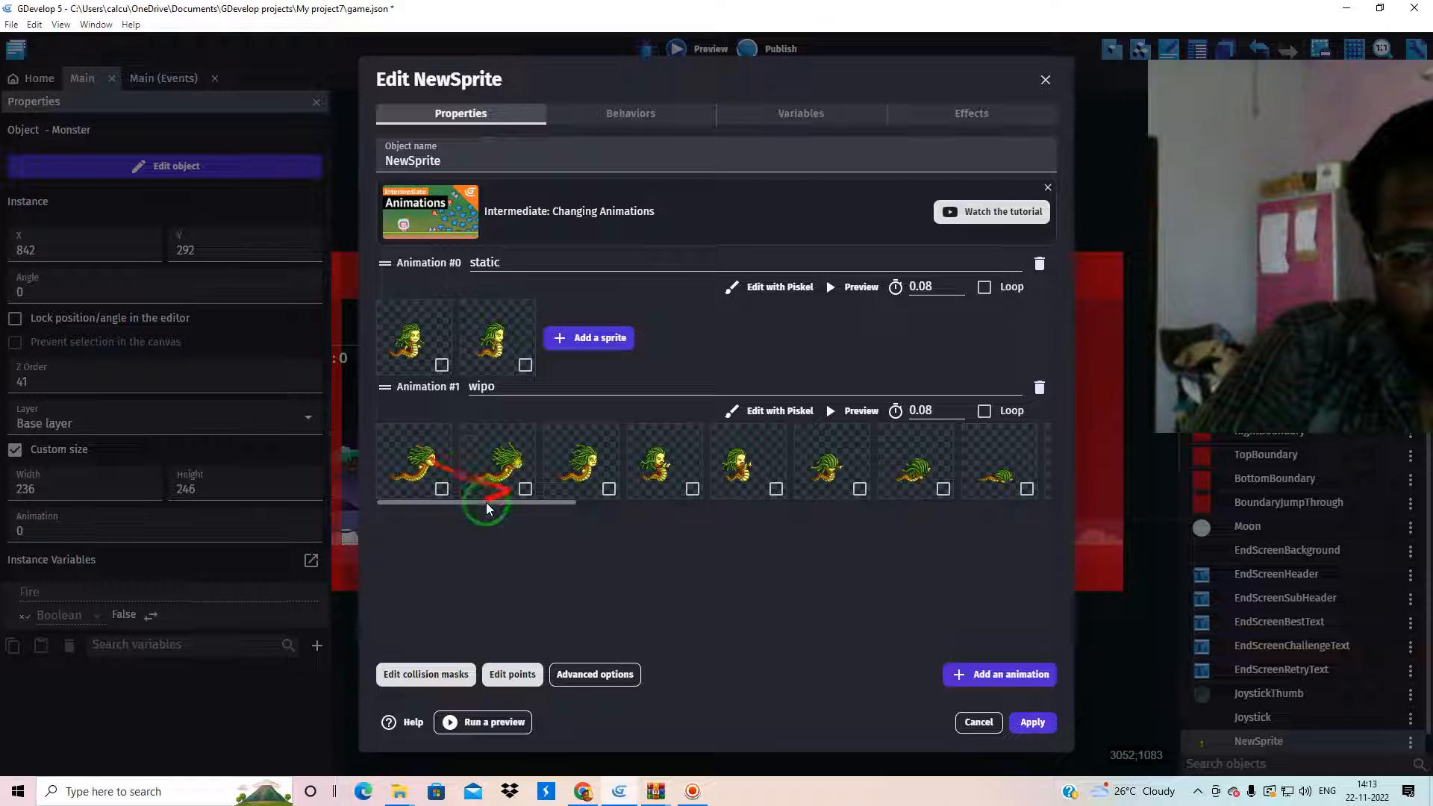
Step: Play back the trimmed wipo animation and apply the new sprite's changes
left_click(833, 412)
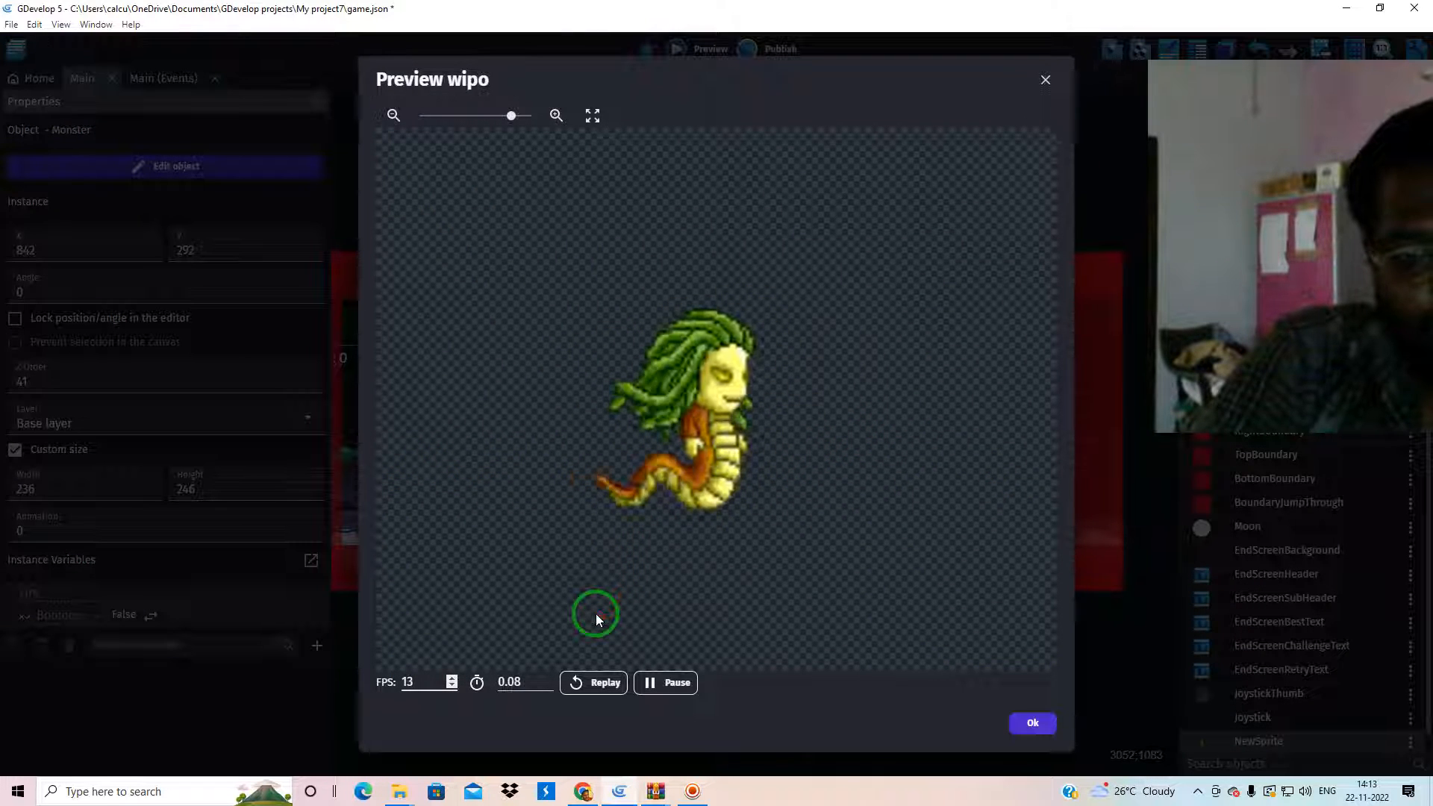
mouse_move(595, 613)
left_mouse_down()
mouse_move(677, 524)
mouse_move(622, 233)
left_mouse_up()
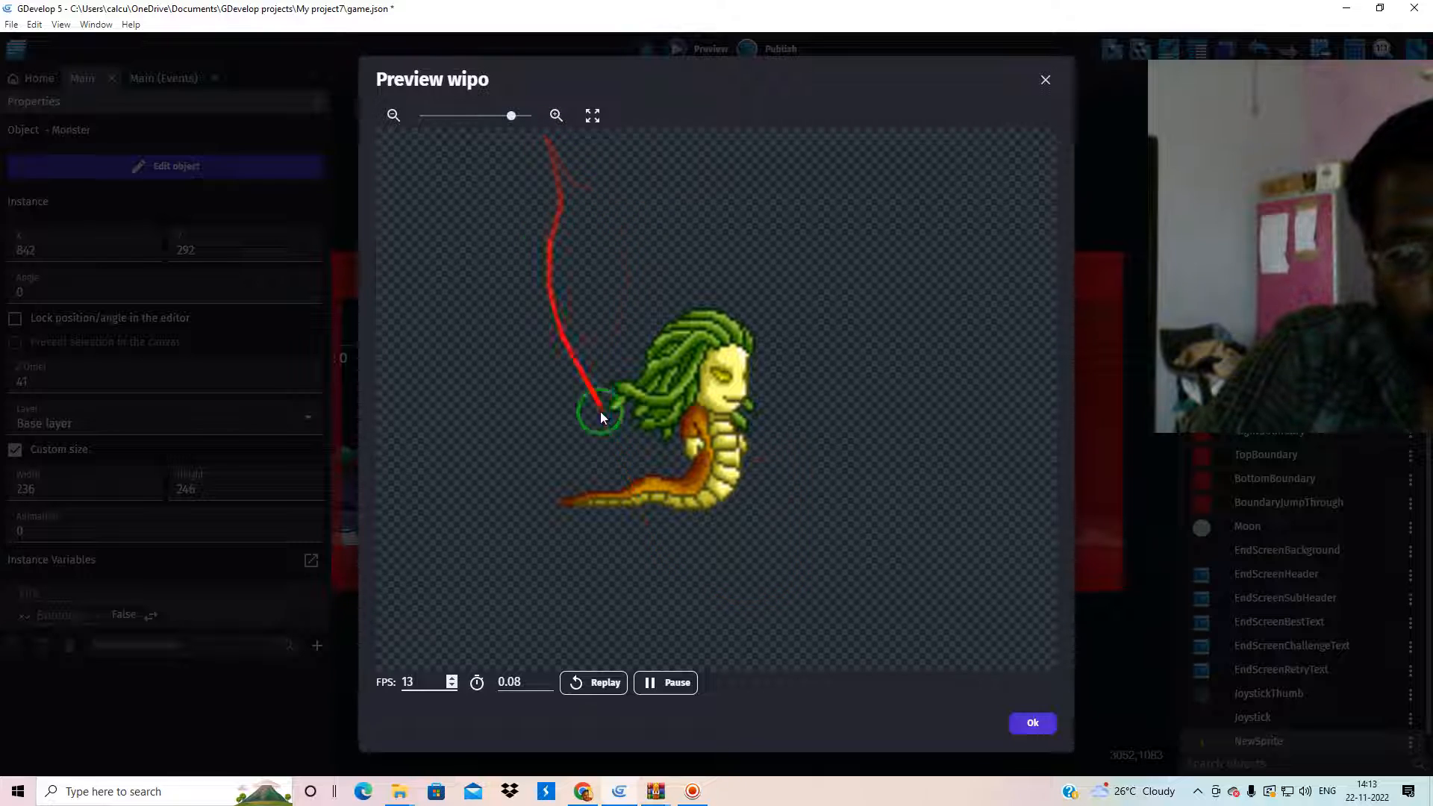
left_click(1030, 724)
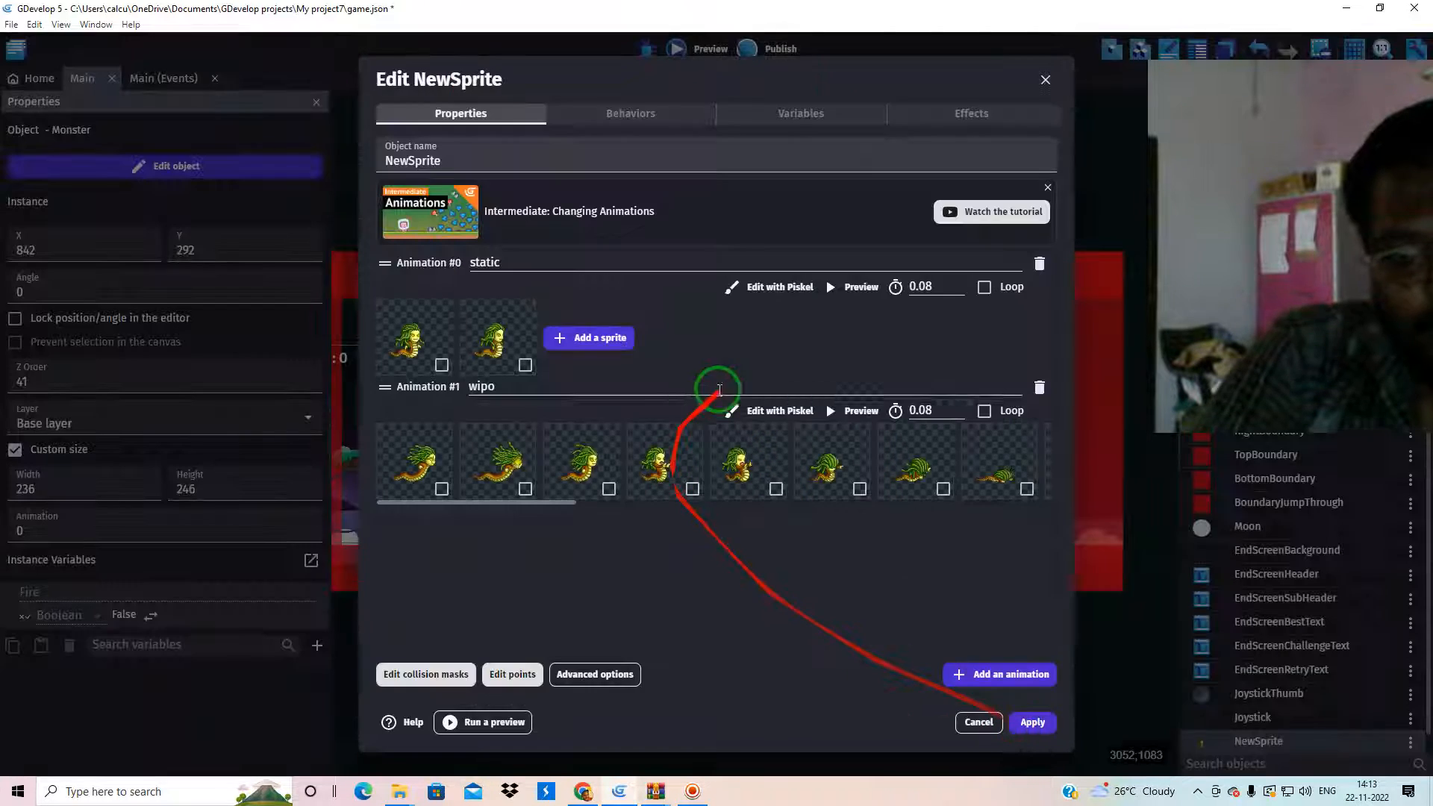
left_click(846, 420)
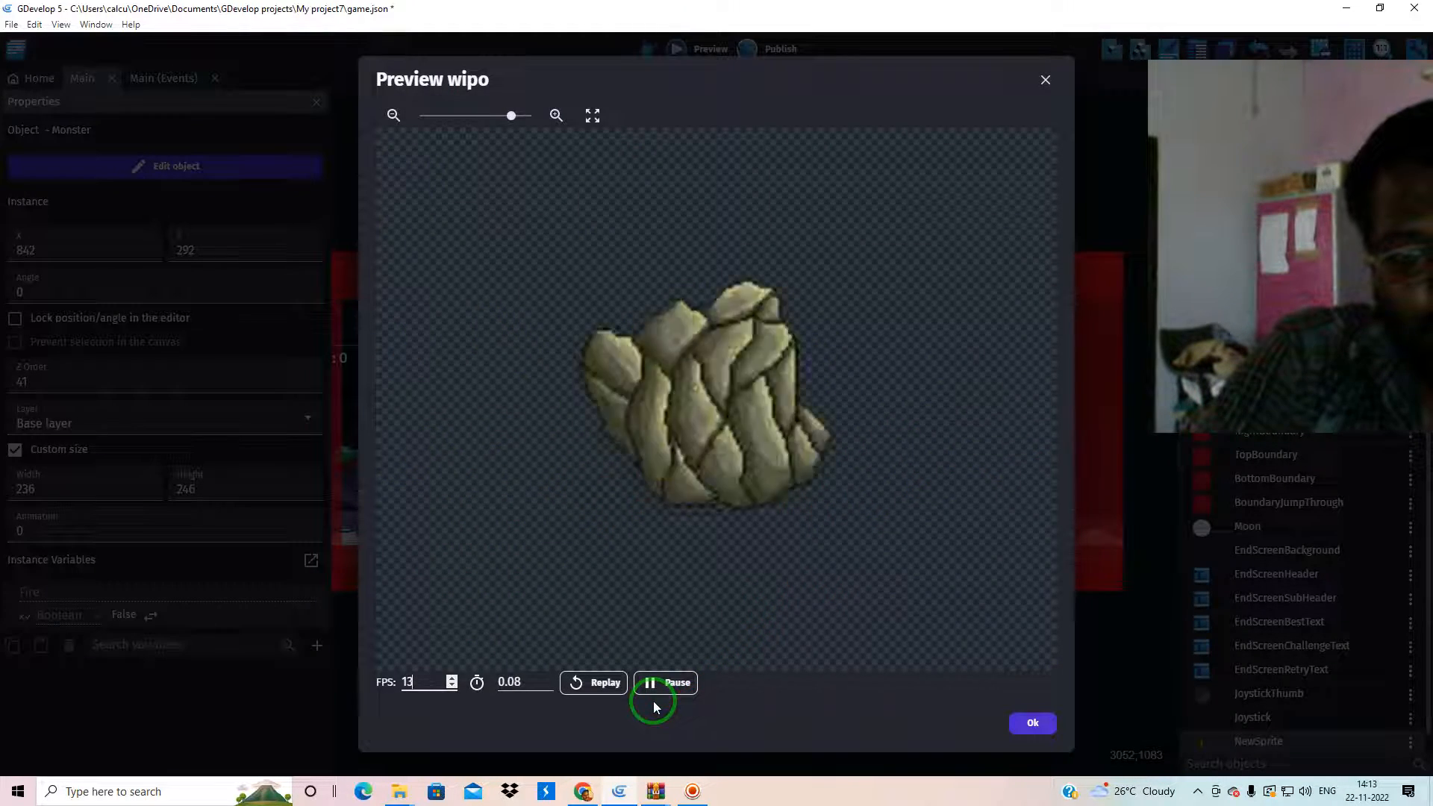
left_click(1049, 82)
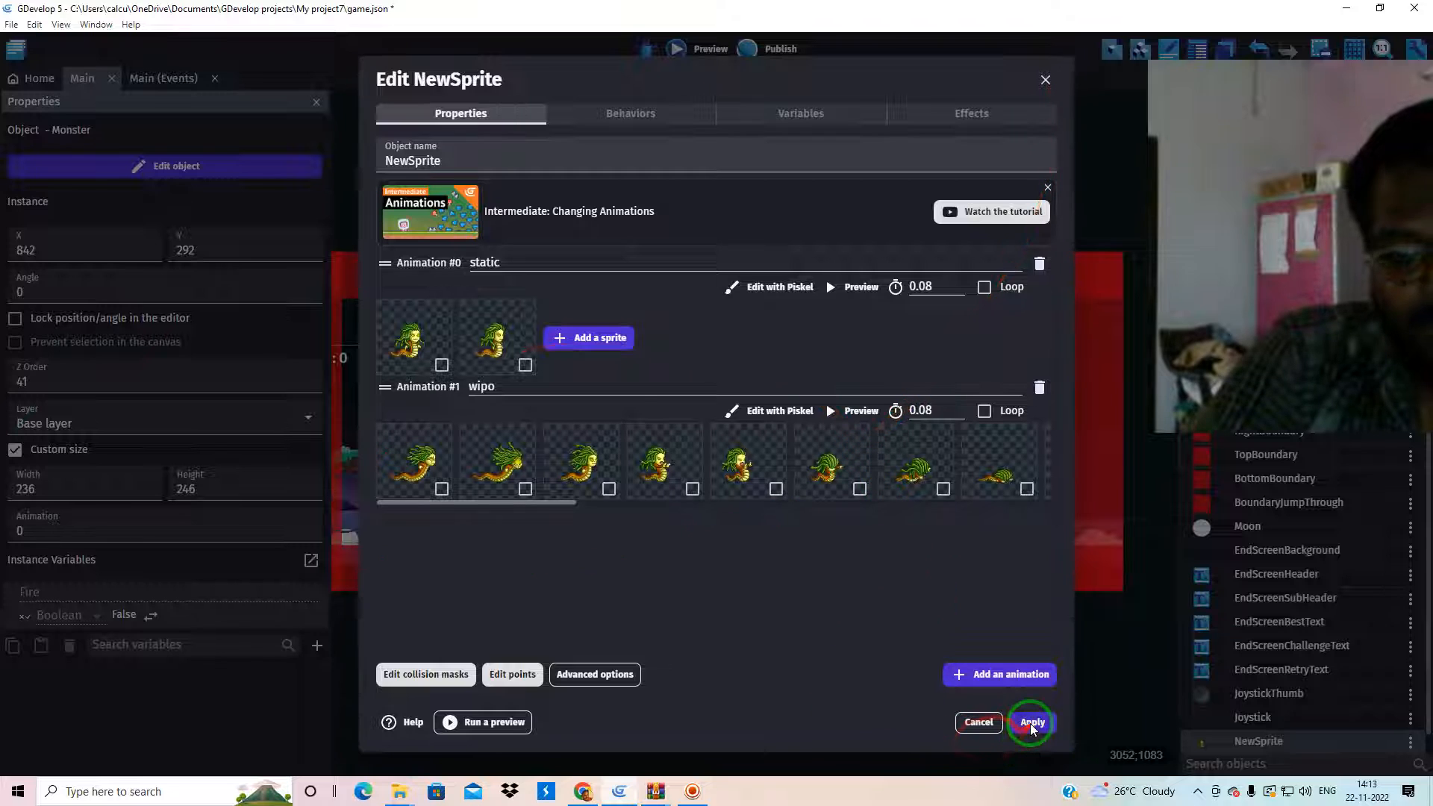
left_click(1030, 723)
left_click(1265, 721)
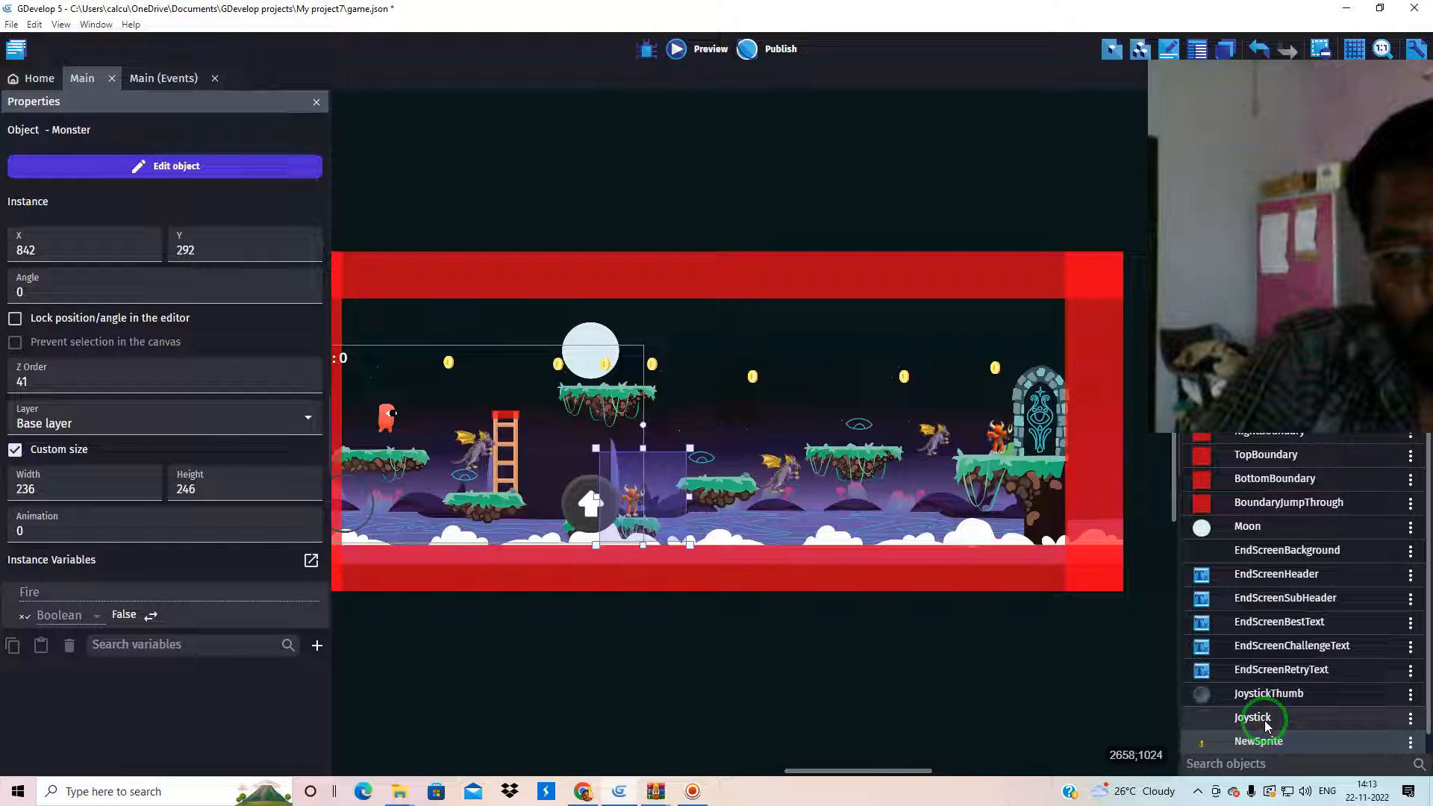
left_click(1238, 722)
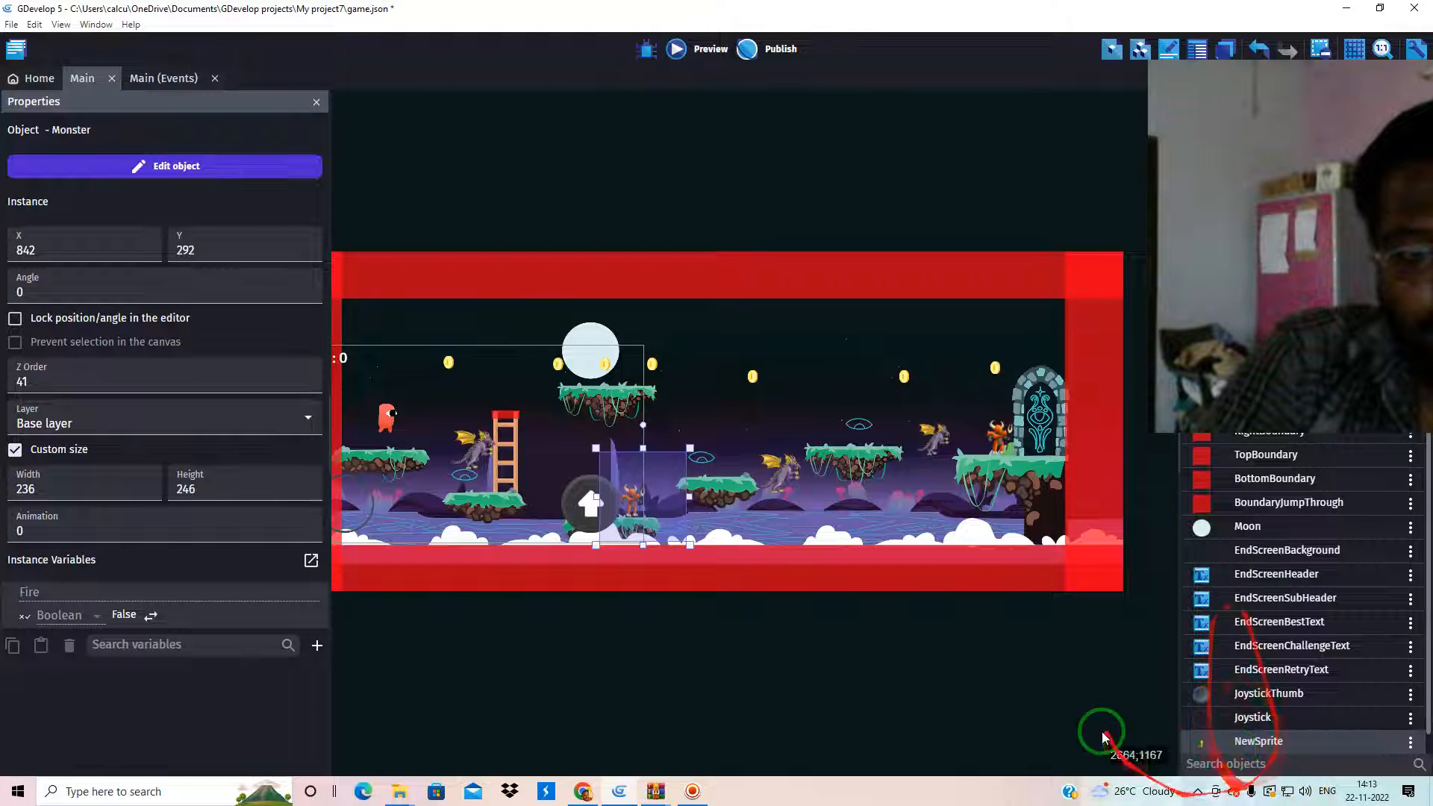
Step: Move the dragon near the ladder up and toward the player, and place two NewSprite medusas on the two low floating platforms
left_click_drag(478, 451, 446, 421)
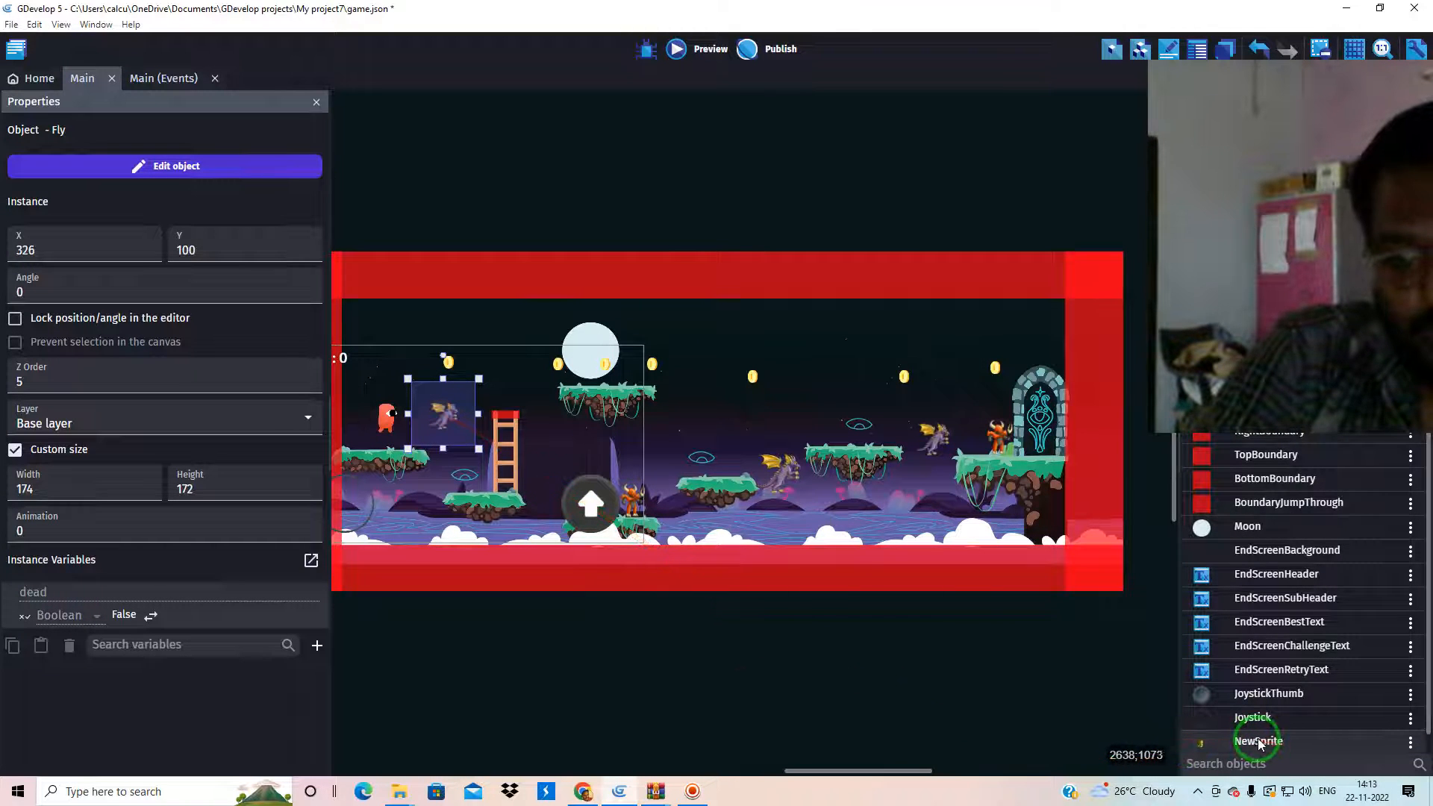
left_click_drag(1191, 739, 534, 472)
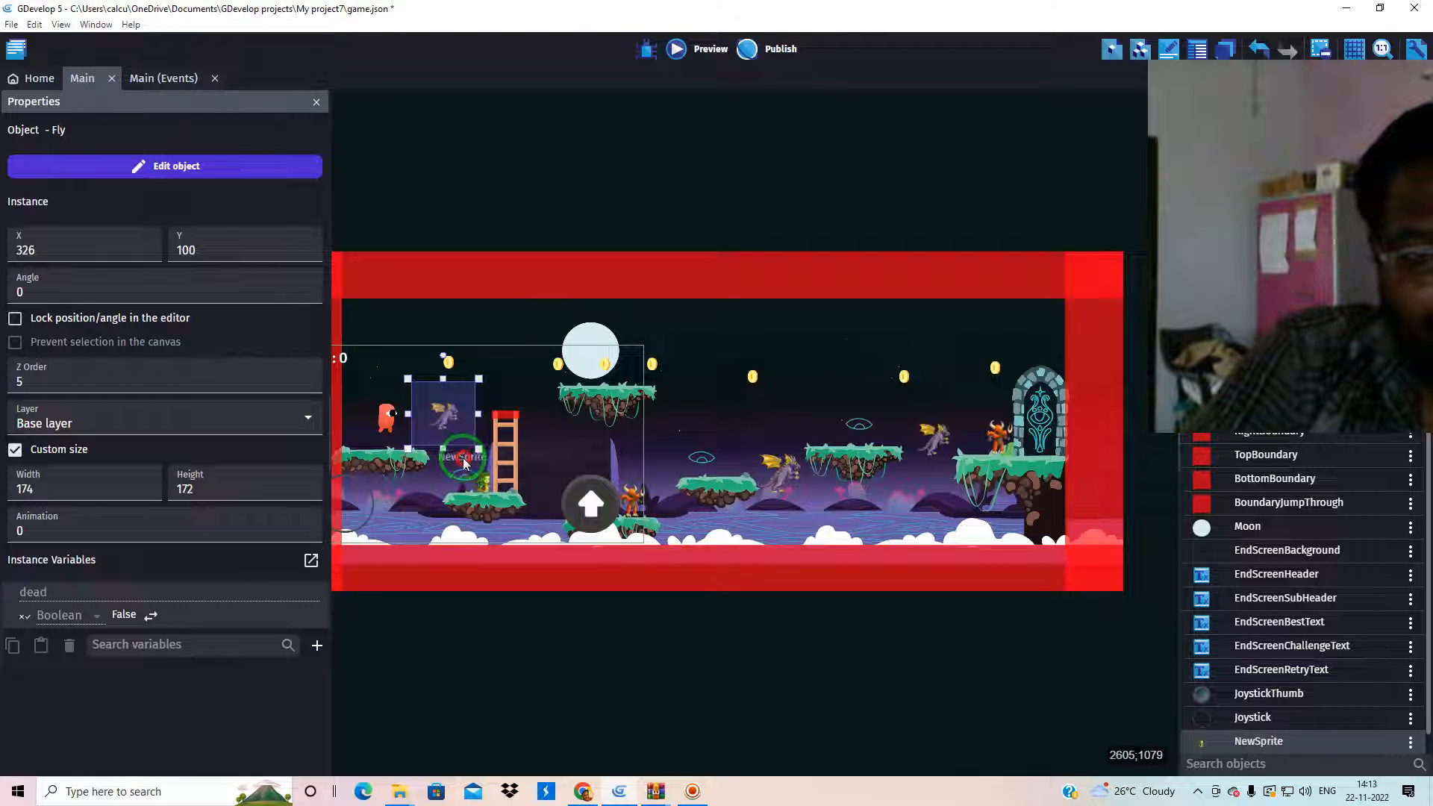
left_click_drag(1258, 741, 693, 446)
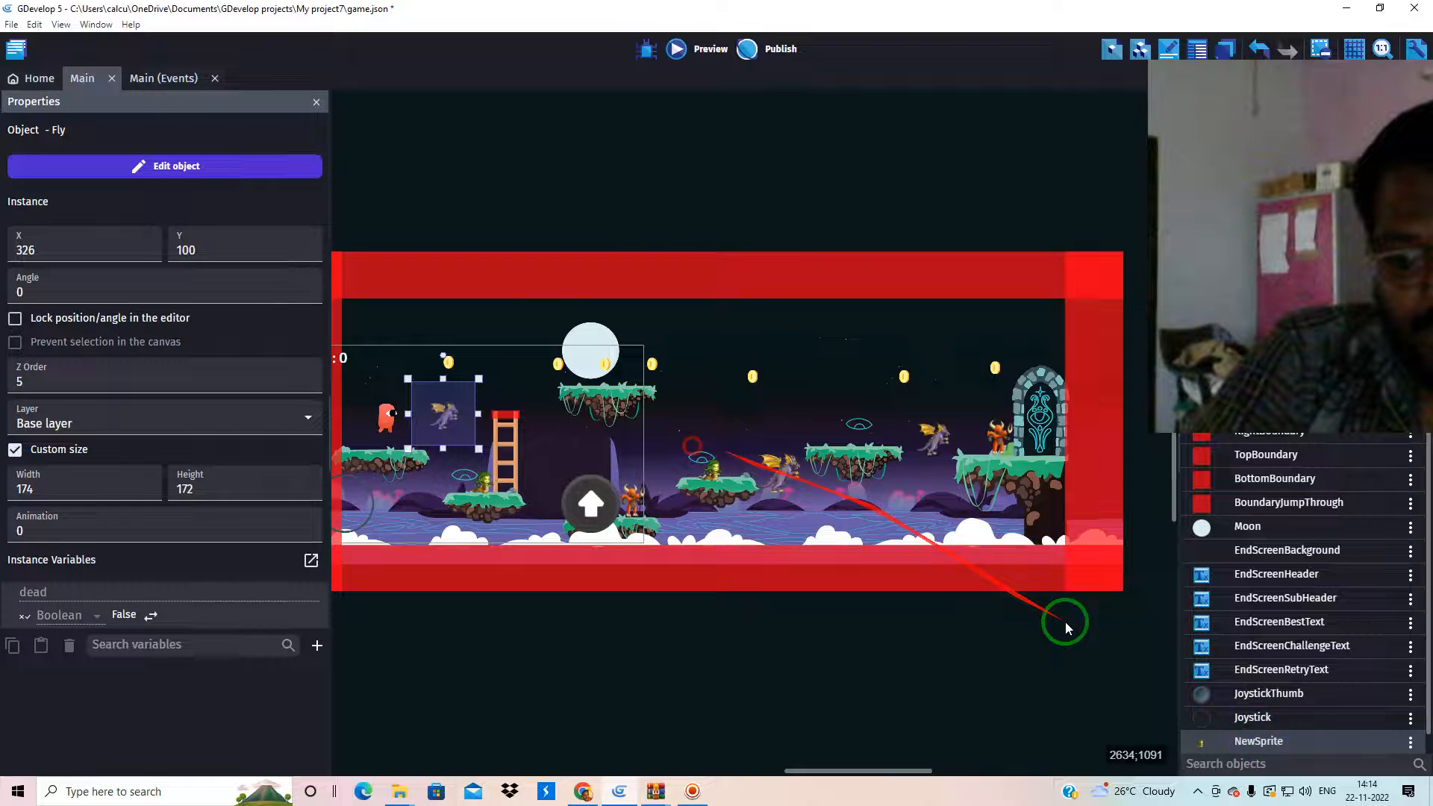
Step: Rename the NewSprite object as "med"
right_click(1277, 741)
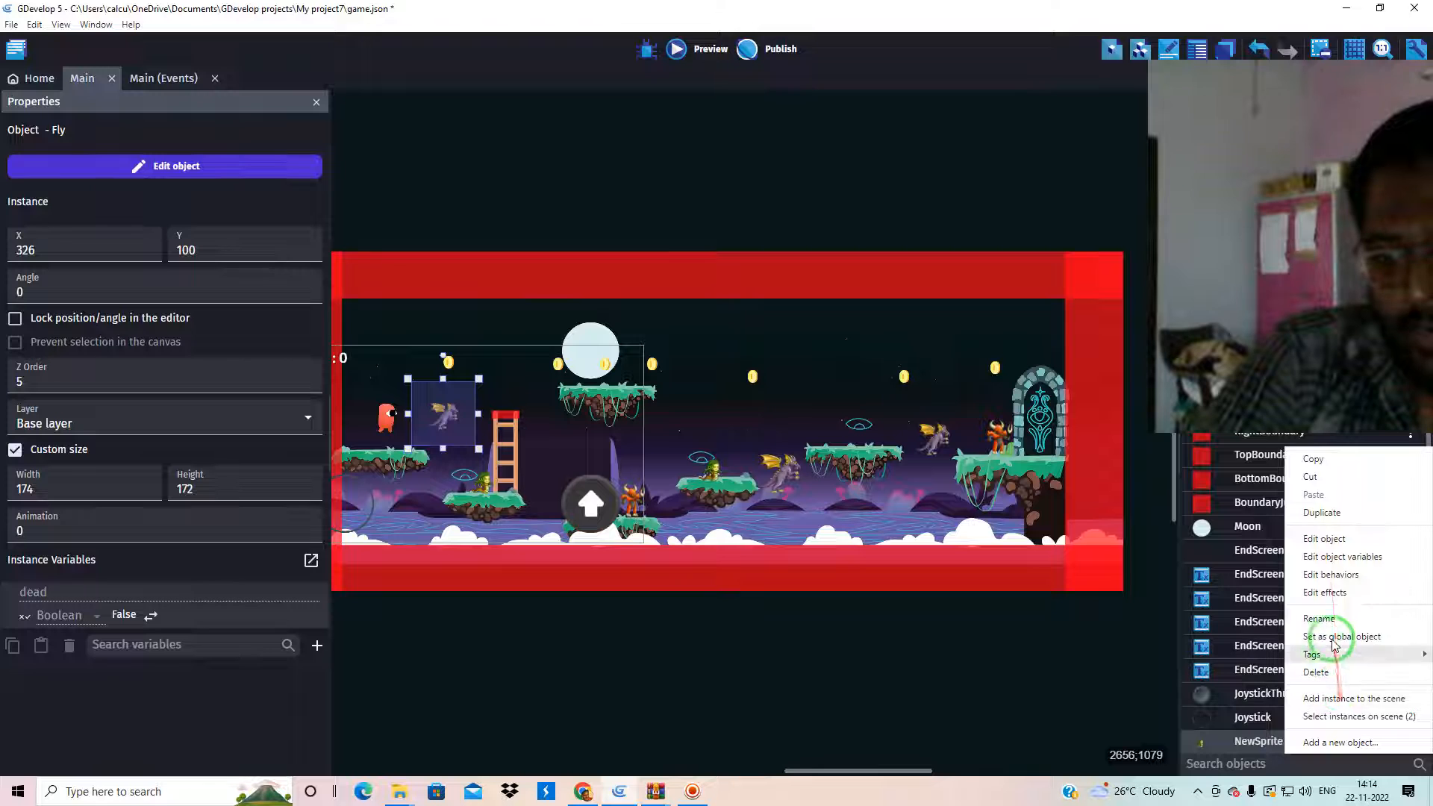
left_click(1326, 619)
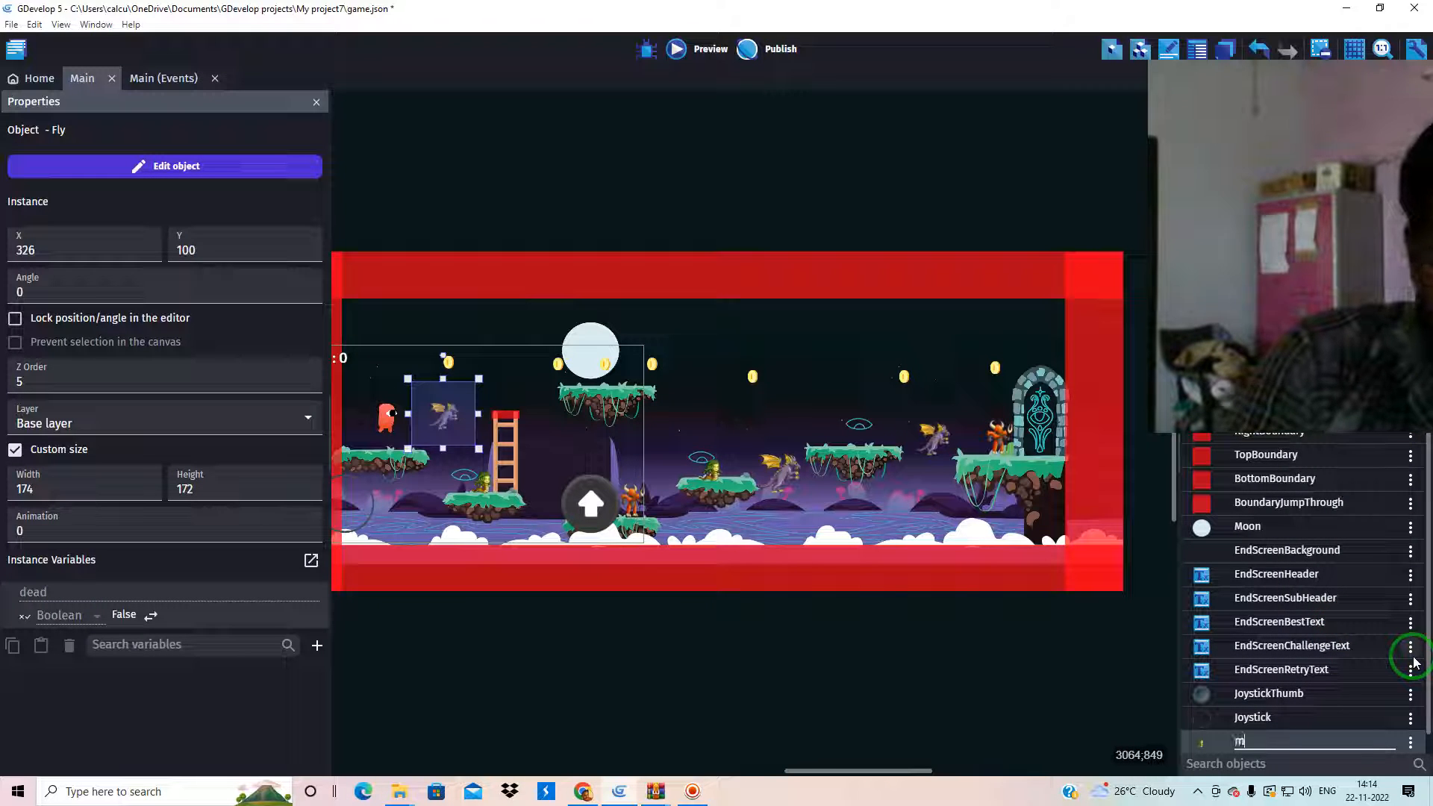
left_click(1132, 681)
Step: Inspect the Monster object's NoFire and Fire animations and close its editor without changes
left_click_drag(1245, 741, 632, 515)
double_click(632, 515)
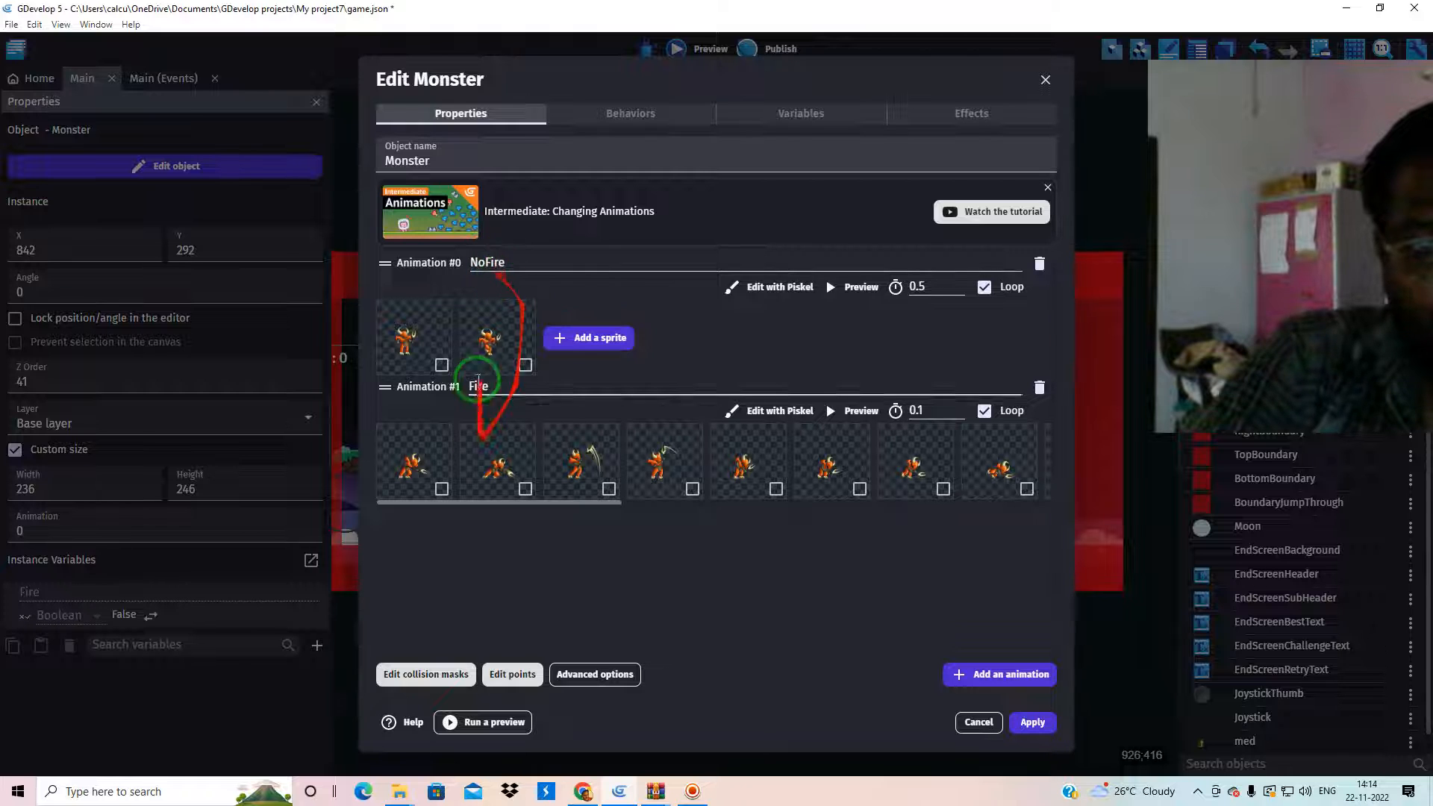
left_click(1046, 80)
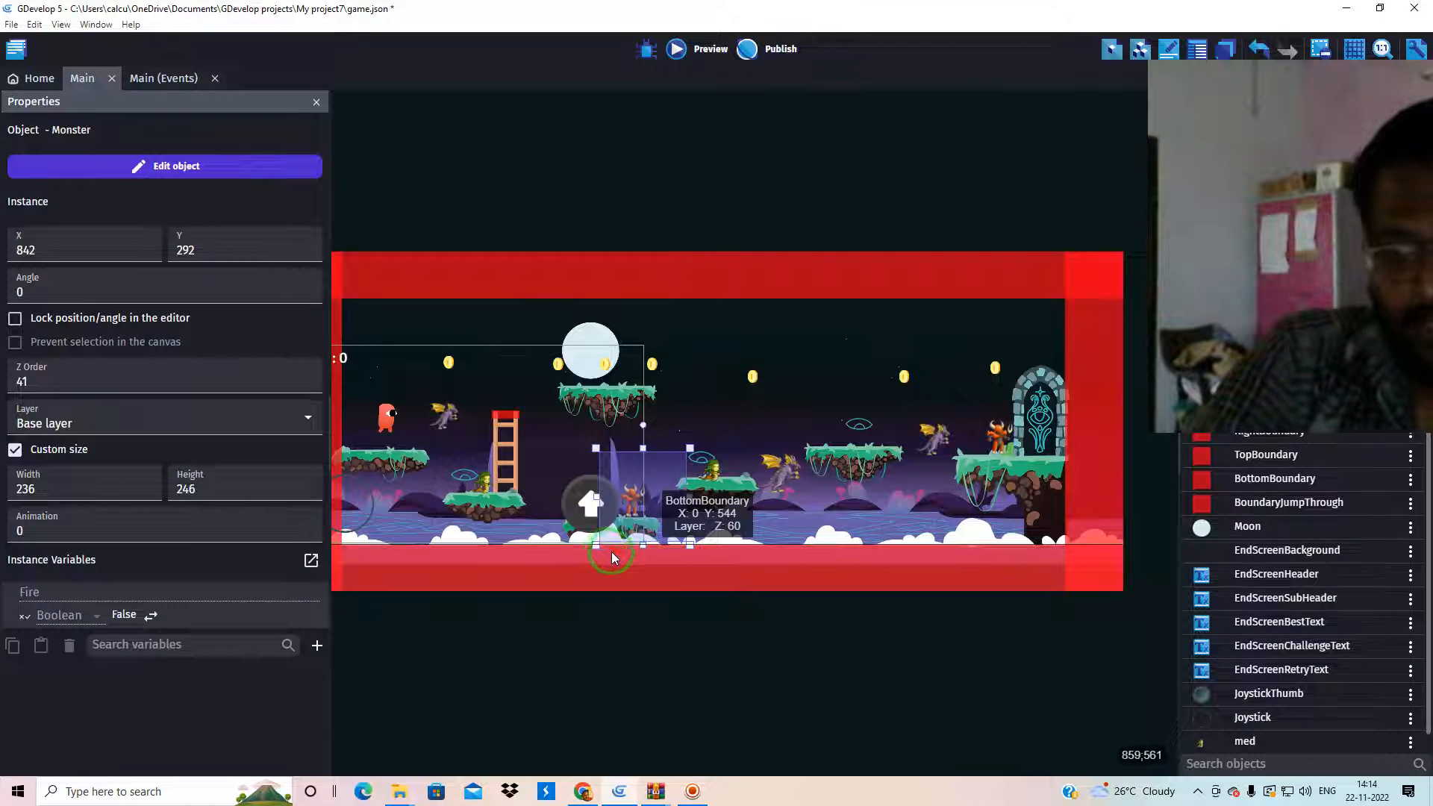
left_click(1380, 9)
left_click(1346, 14)
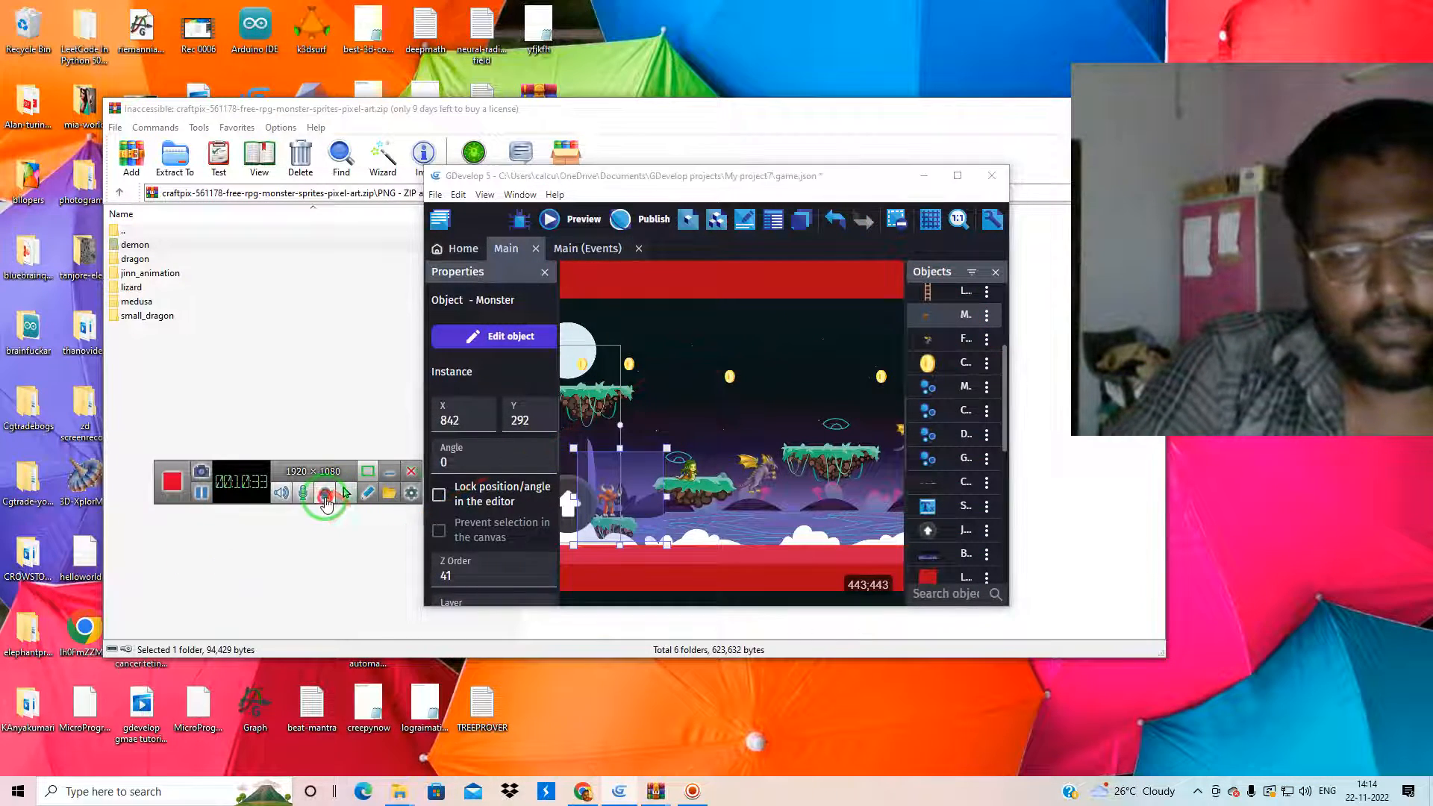
left_click(958, 176)
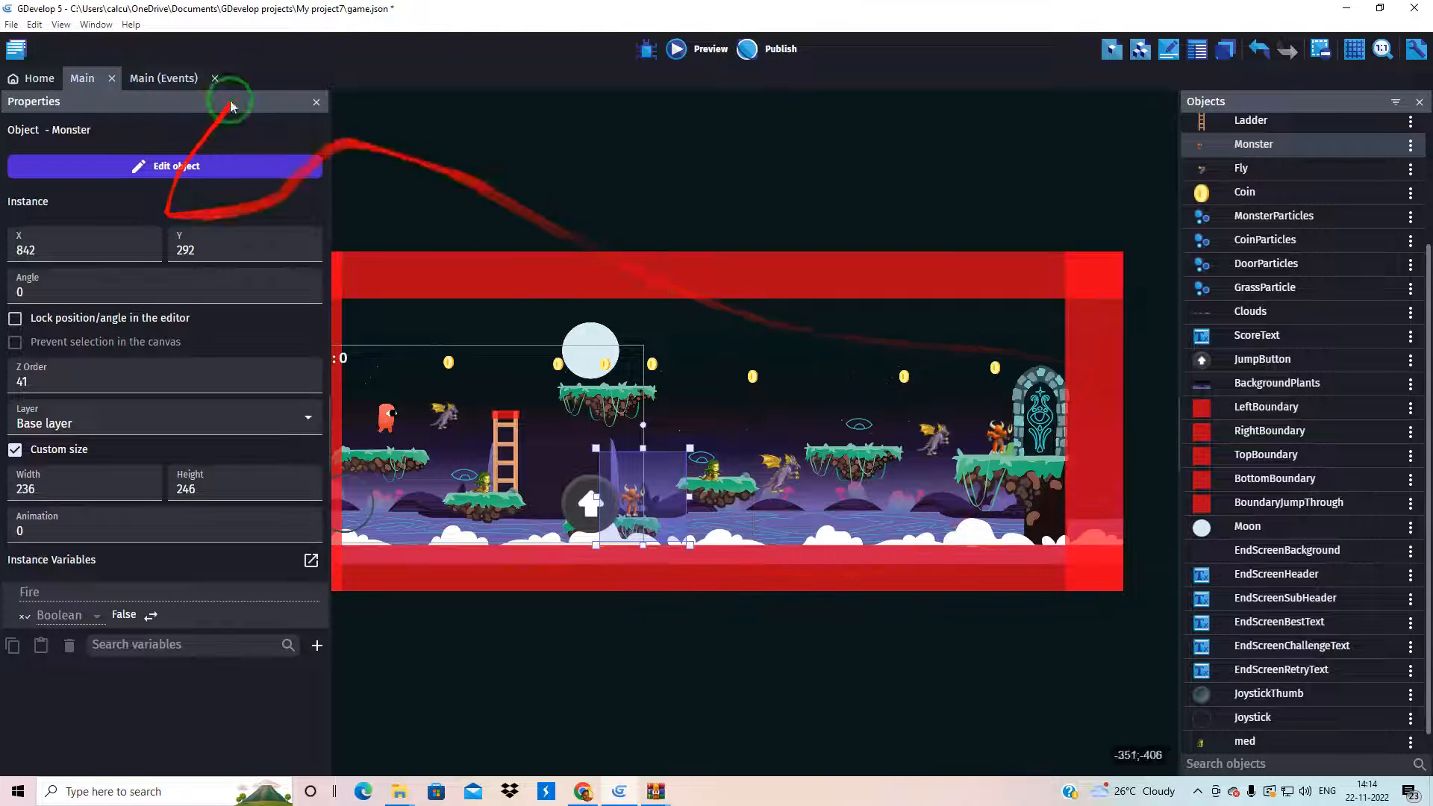
Step: Expand the first Monster enemy group in the Main events and examine its collision, timer and animation events
scroll(1239, 735, "down", 1)
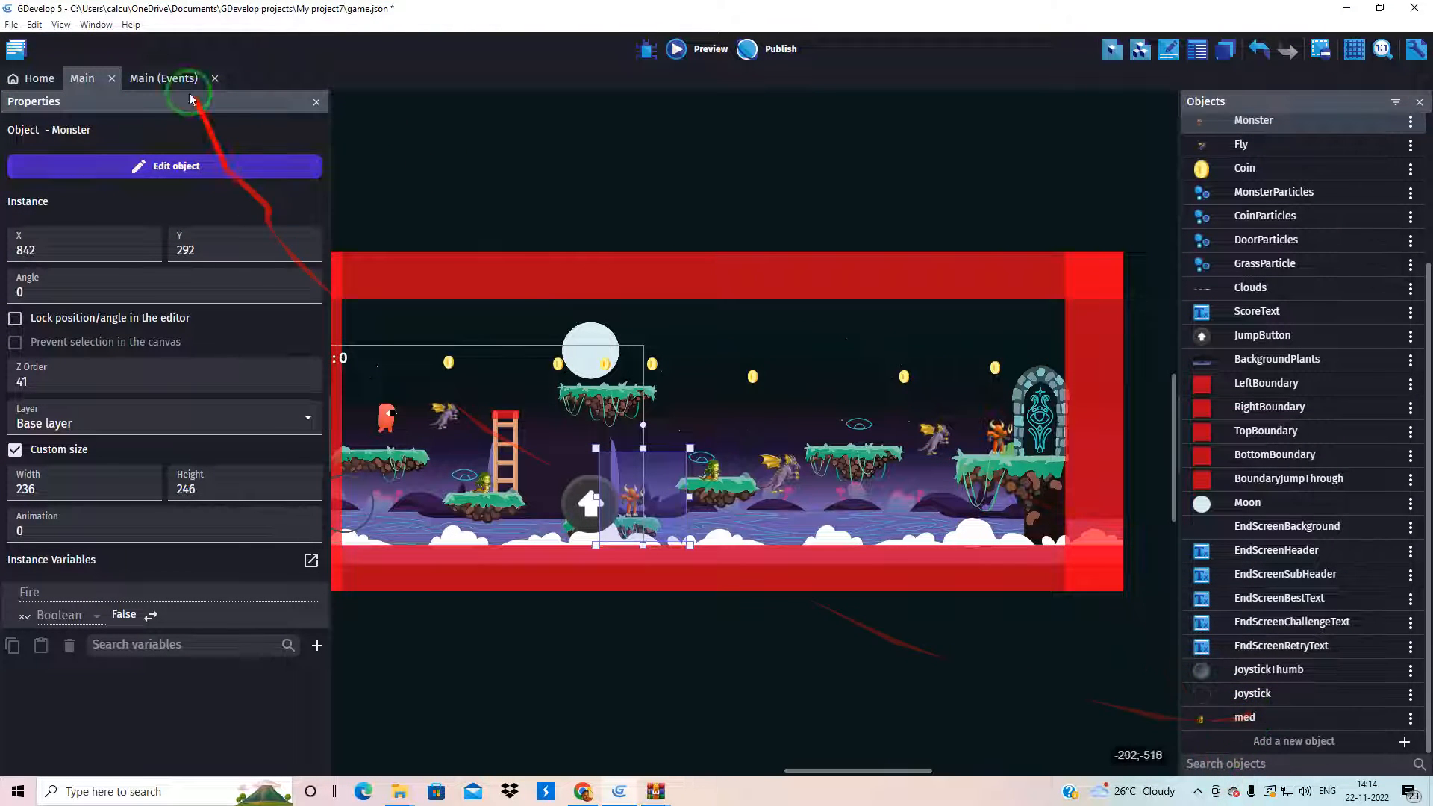
left_click(170, 79)
left_click(73, 233)
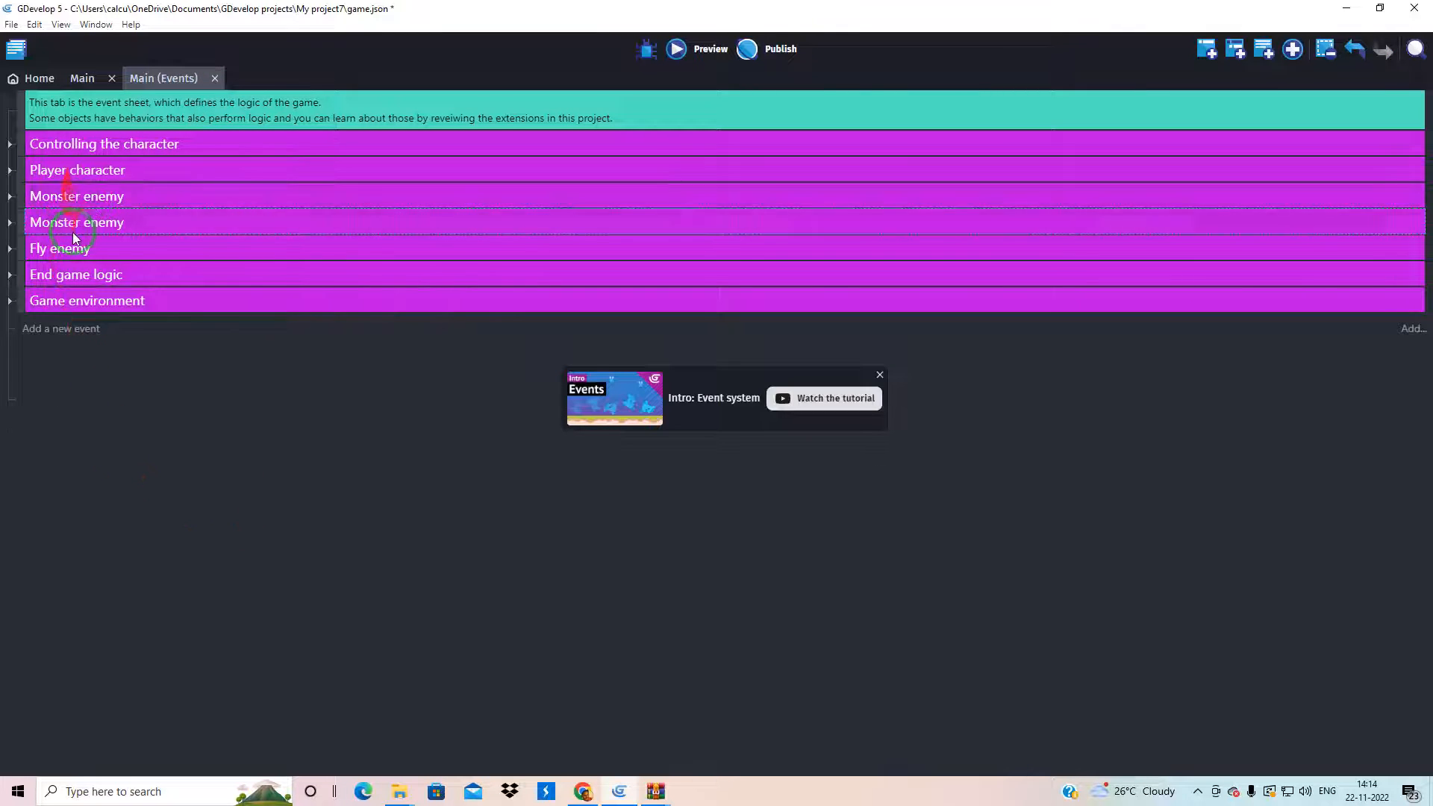
left_click(19, 224)
scroll(609, 321, "down", 2)
scroll(289, 272, "up", 1)
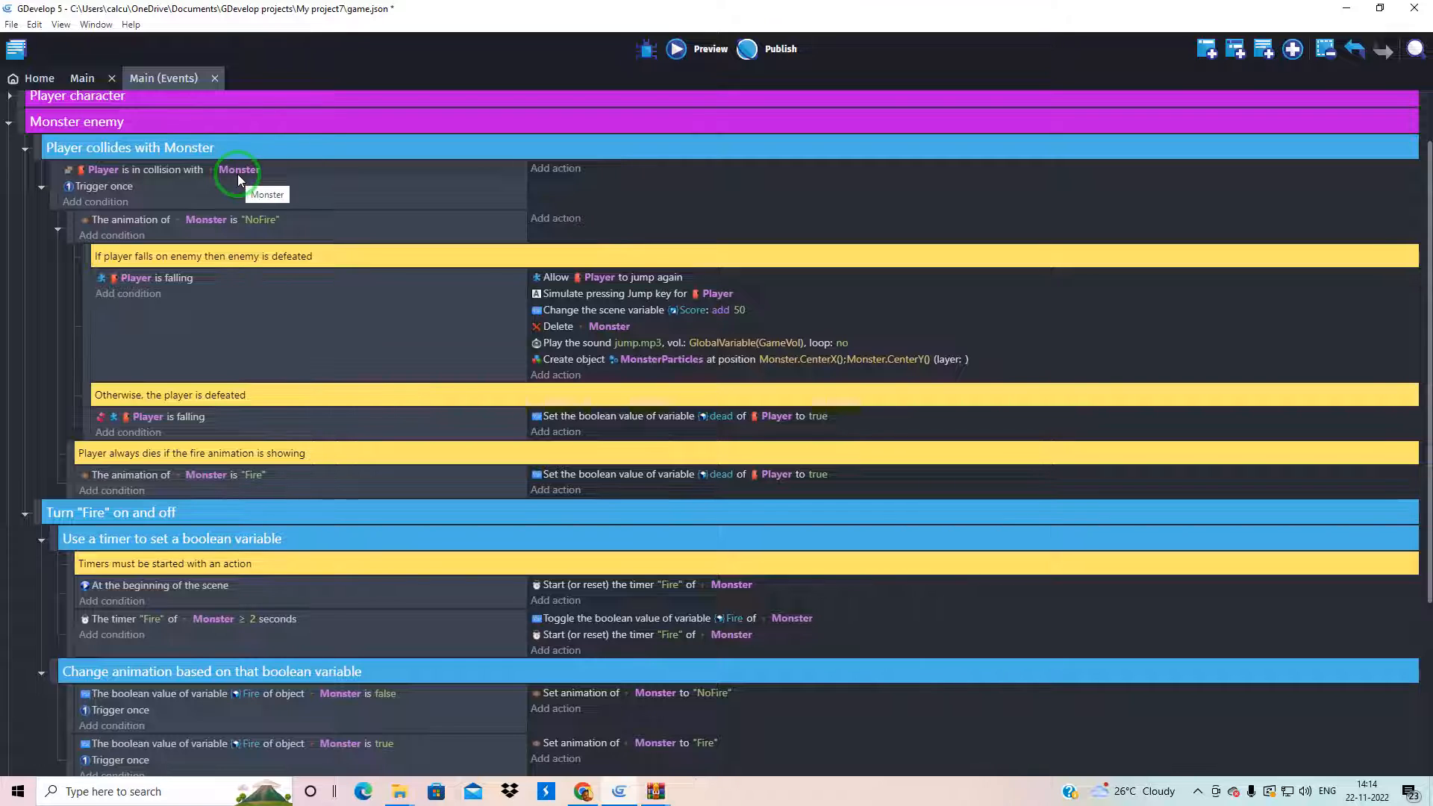
scroll(261, 316, "down", 3)
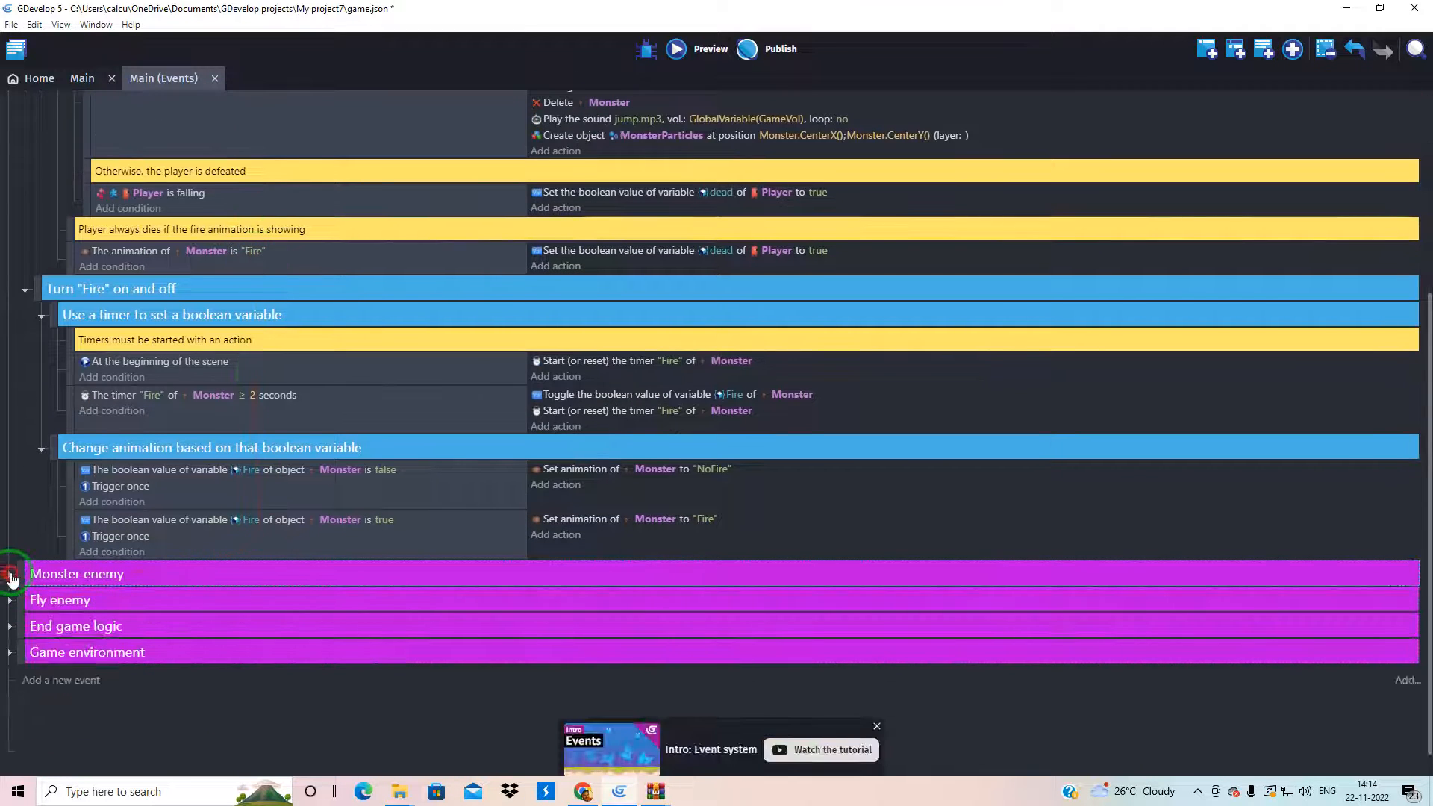
left_click(9, 575)
left_click(9, 574)
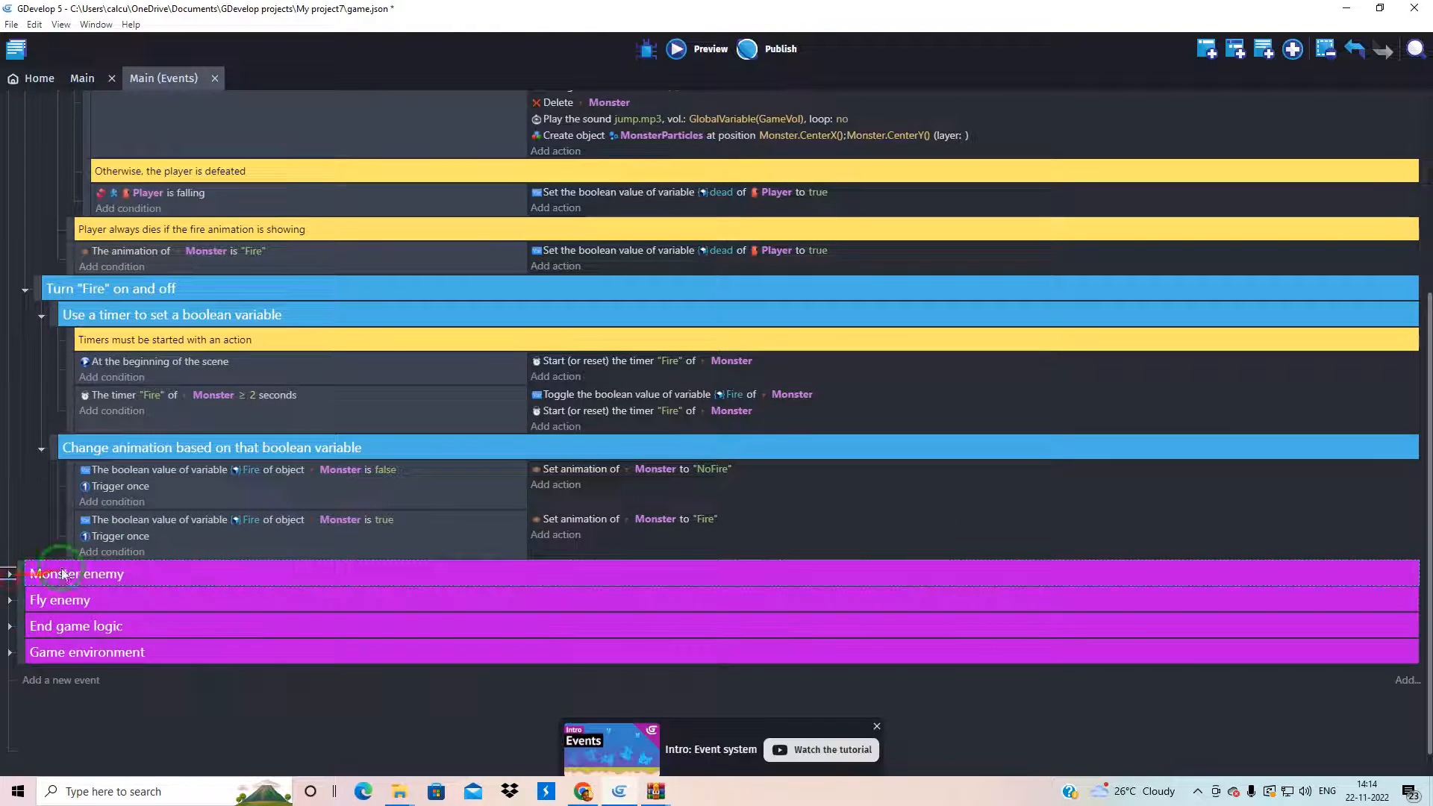
Step: Inspect the action that sets the Player's dead variable for the Fire animation, leaving it unchanged
scroll(226, 367, "up", 1)
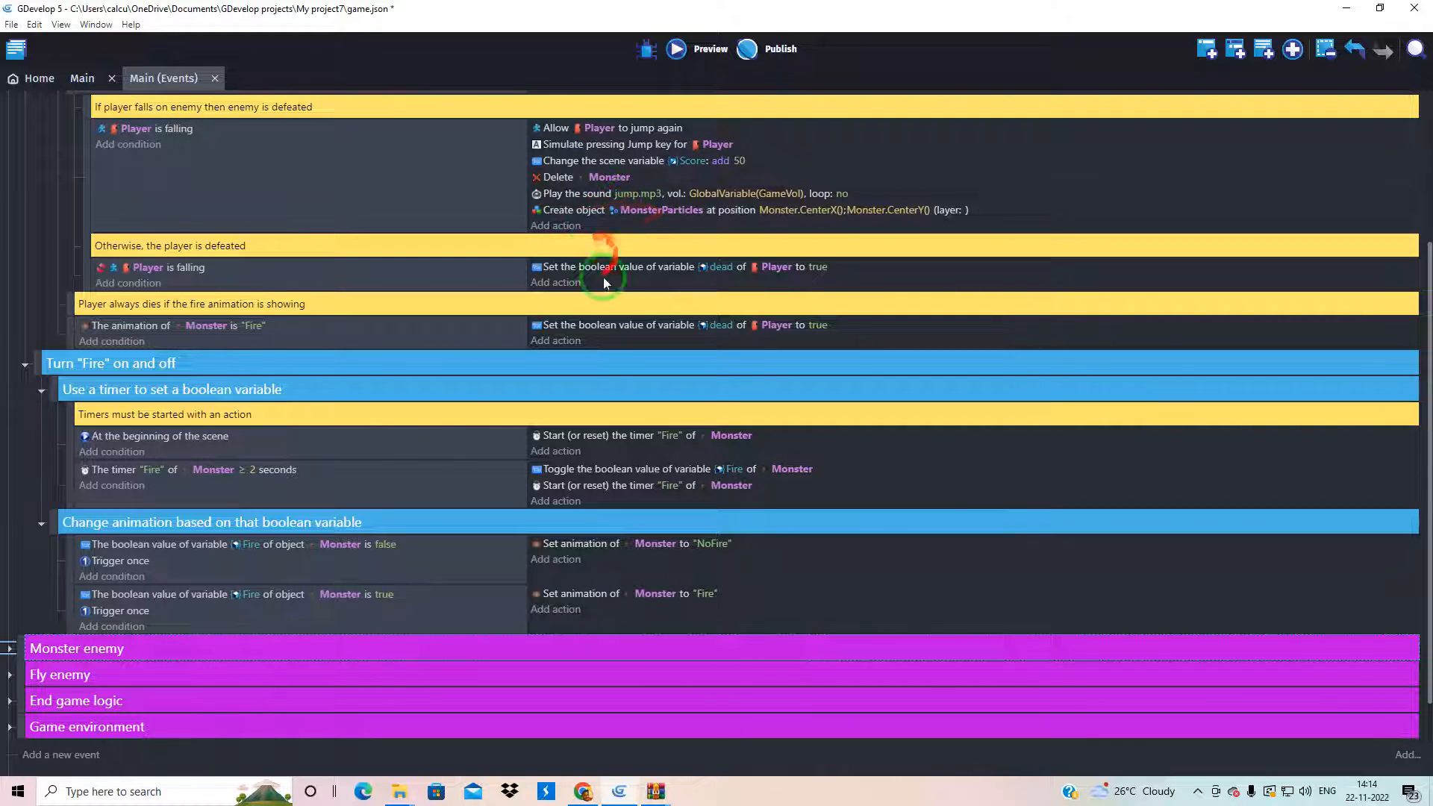
left_click(715, 328)
double_click(715, 329)
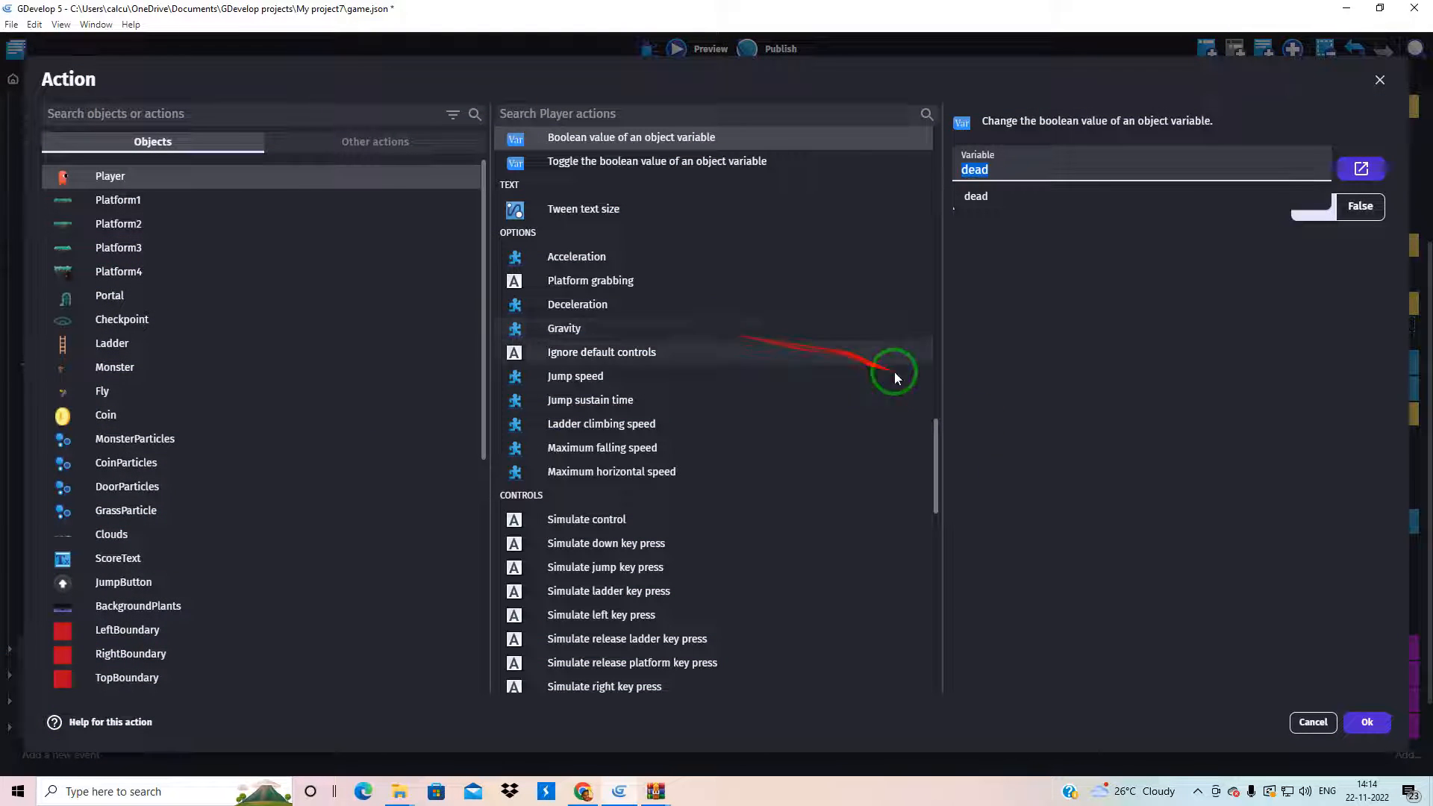
left_click(1306, 724)
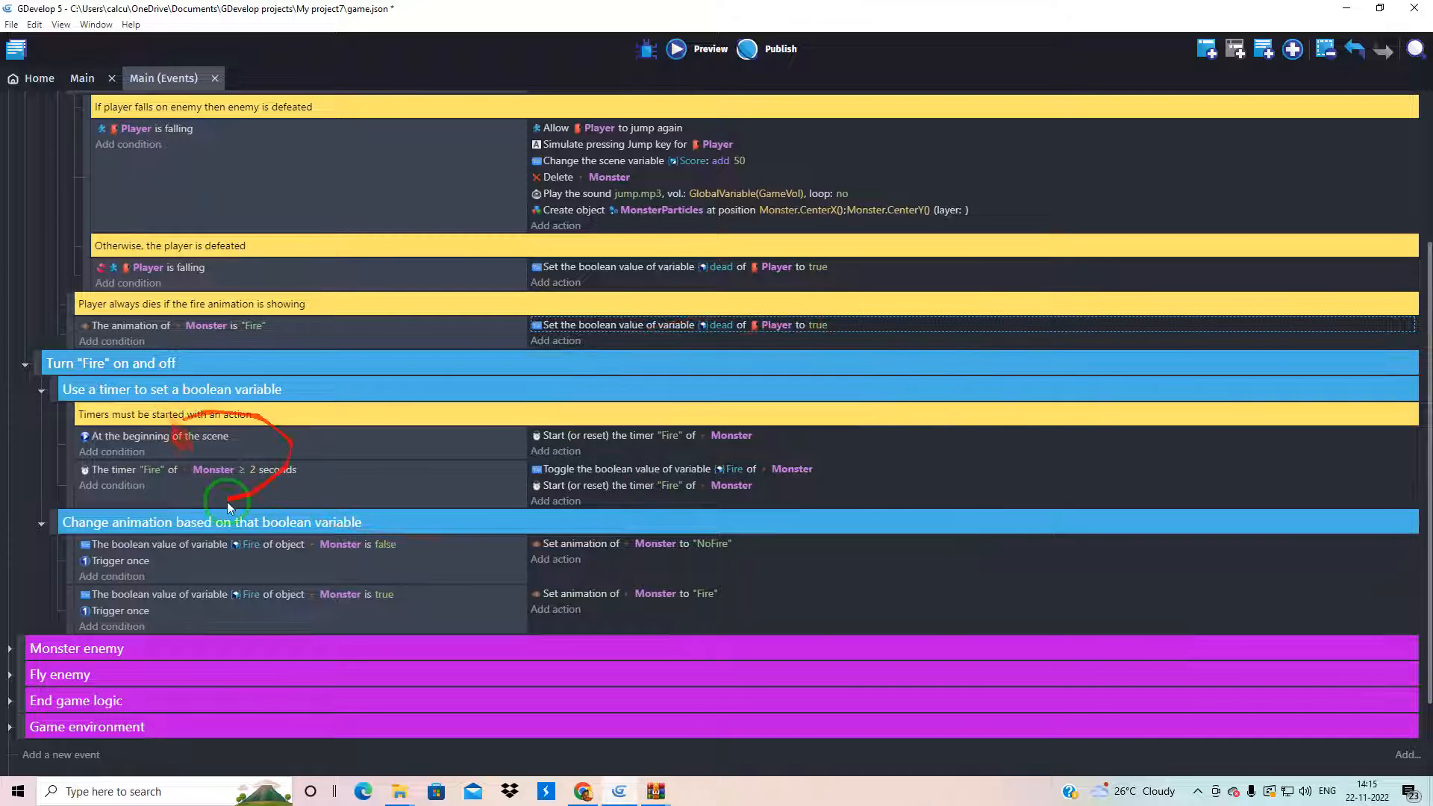
Step: Compare the animation names of the med object with those of the Monster object in the Main scene
left_click(78, 82)
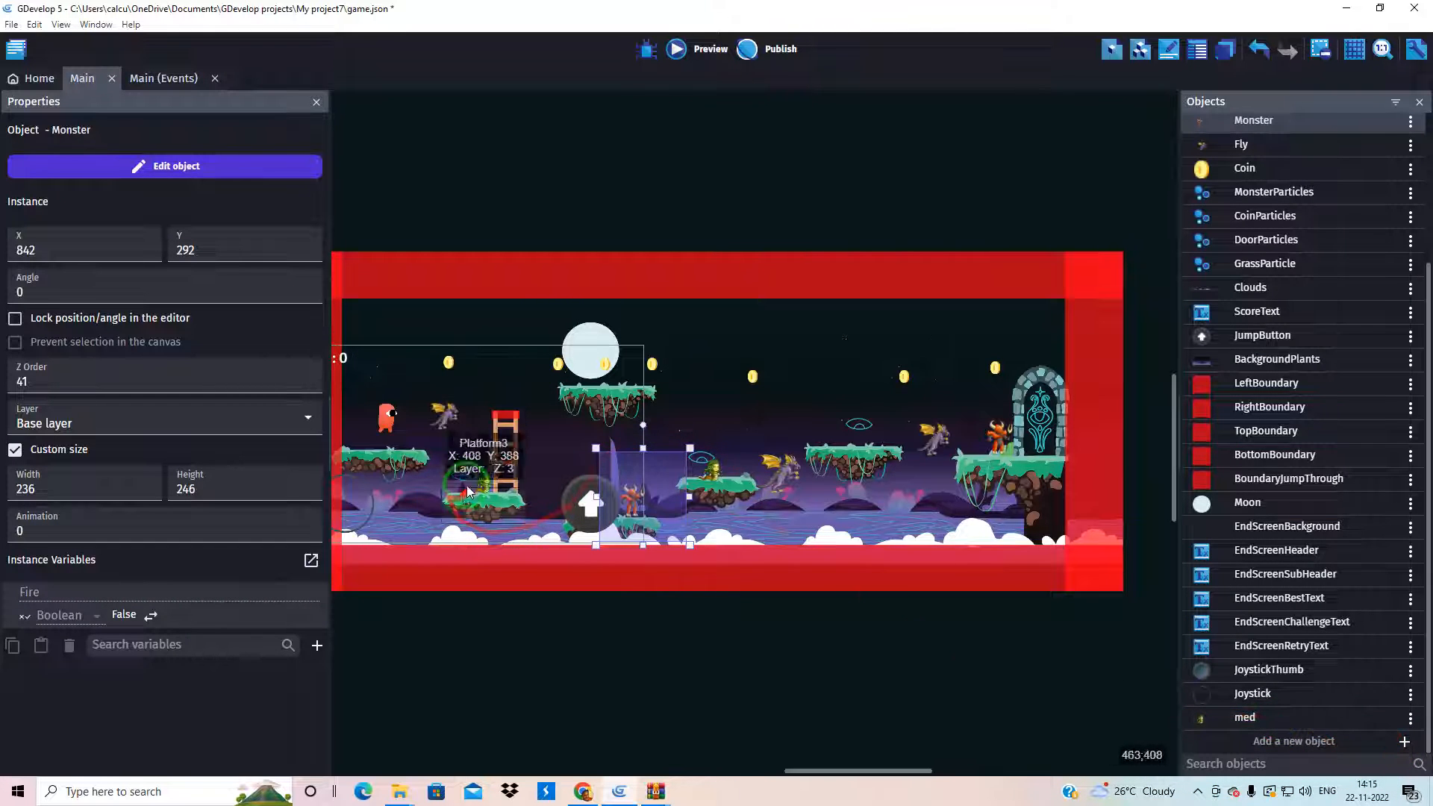
double_click(482, 470)
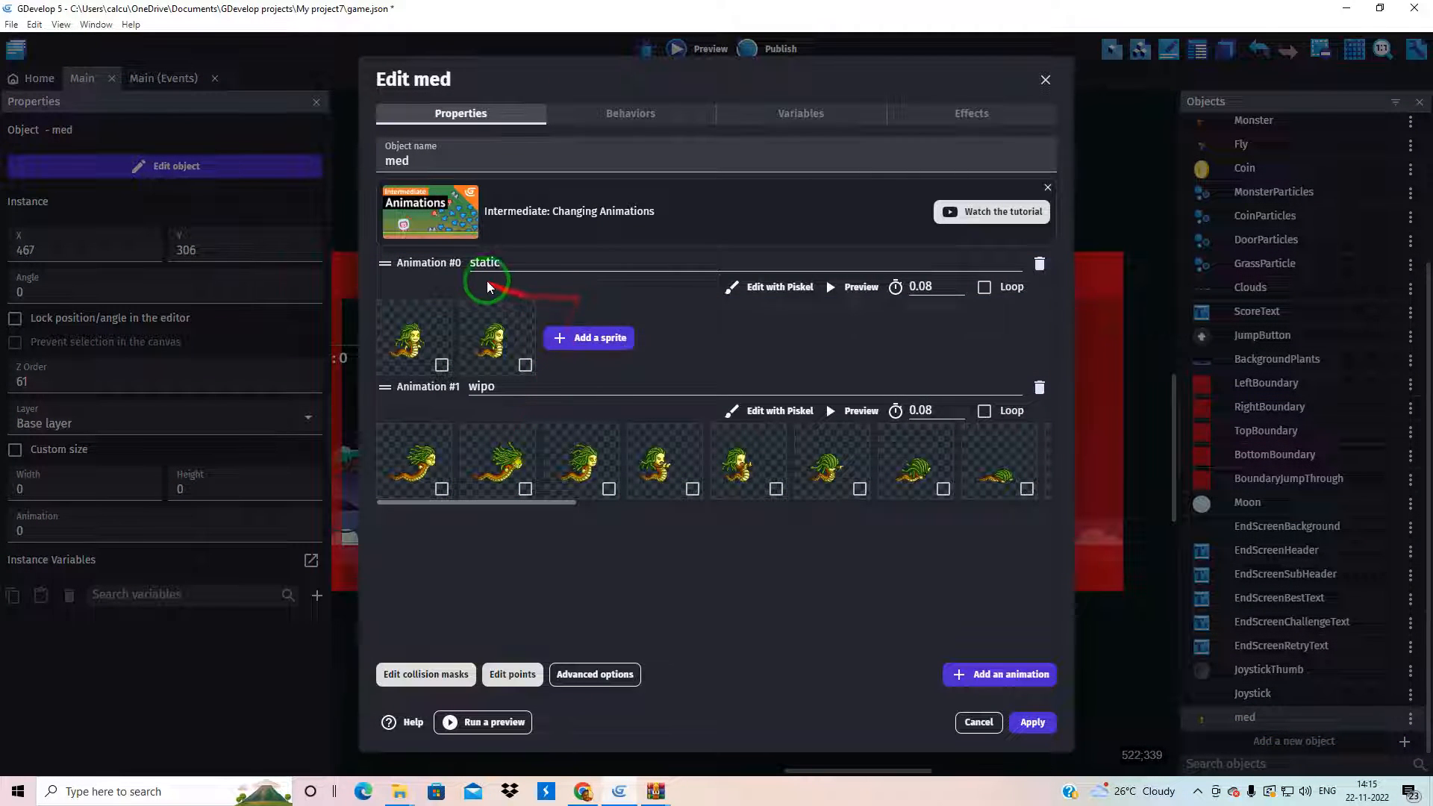
left_click(1045, 80)
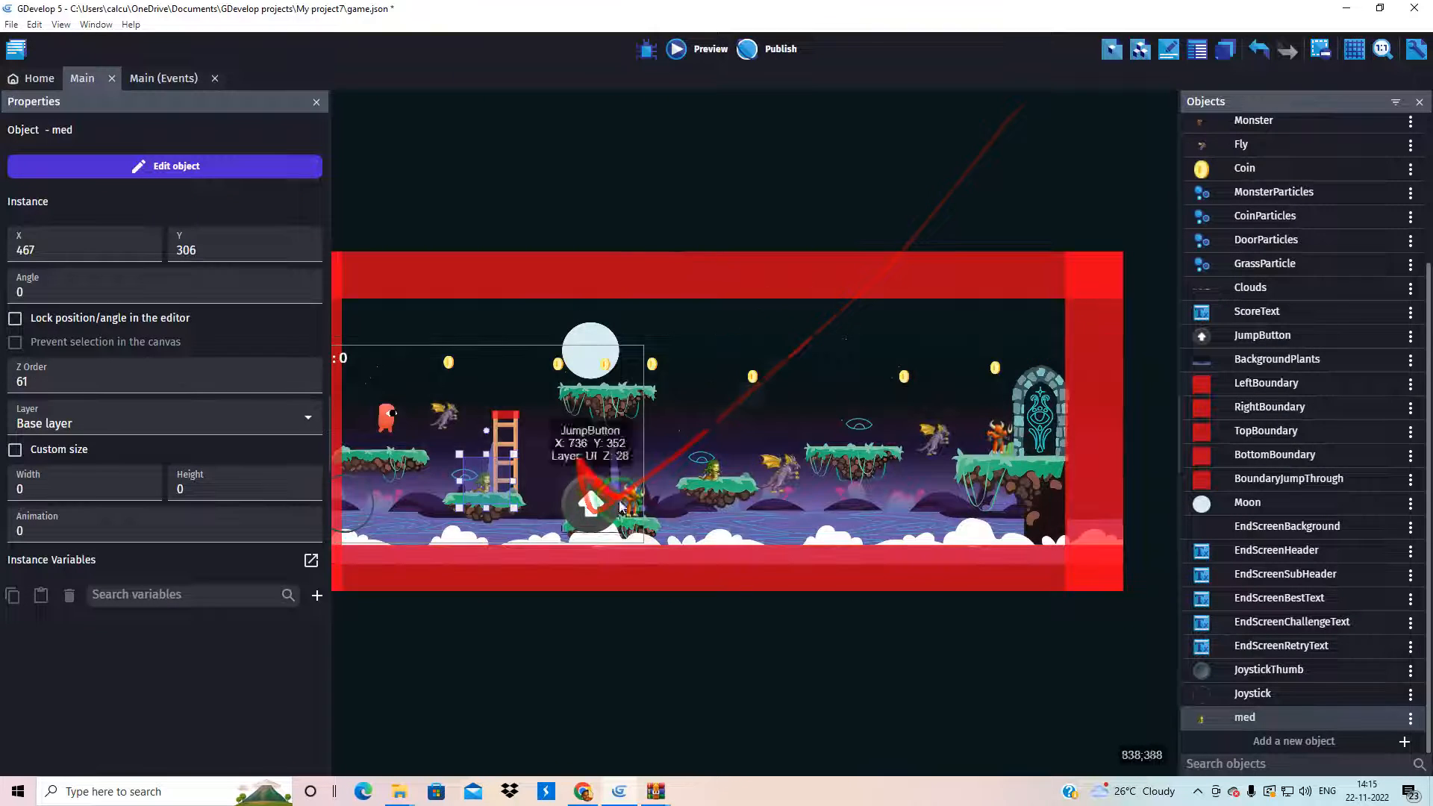
double_click(625, 504)
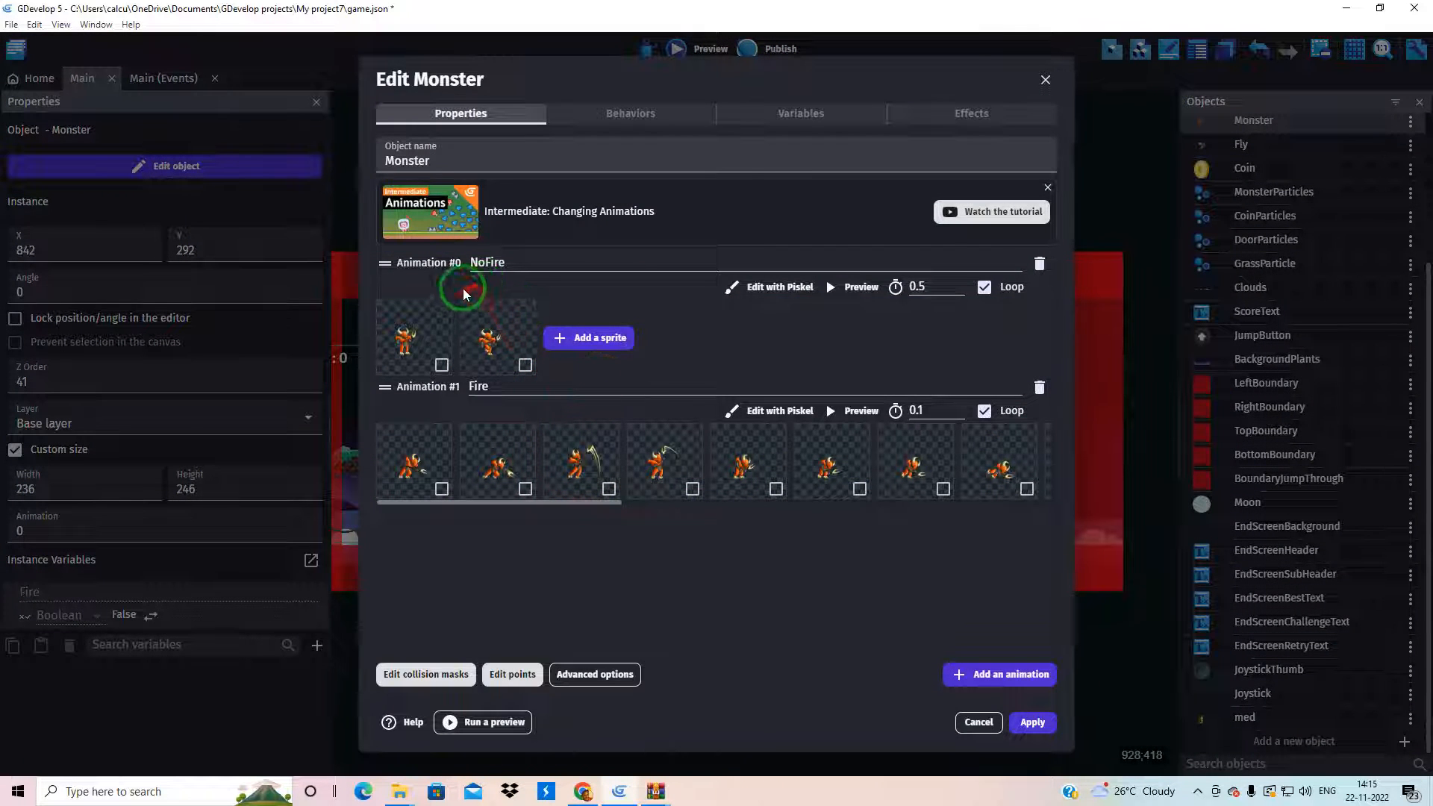
left_click(1046, 79)
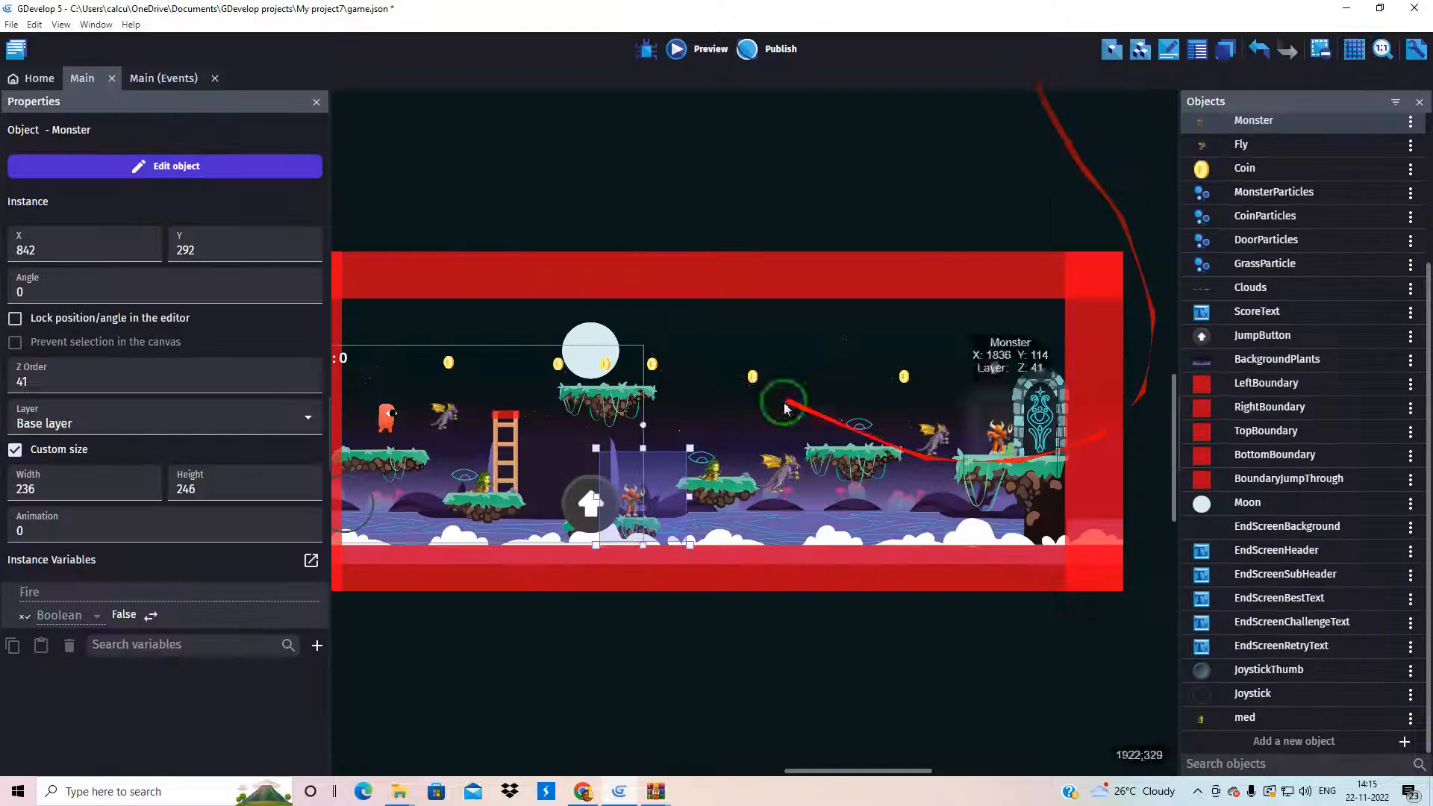
Step: Review the first Monster enemy event group, collapse it, and expand the second Monster enemy group
left_click(163, 82)
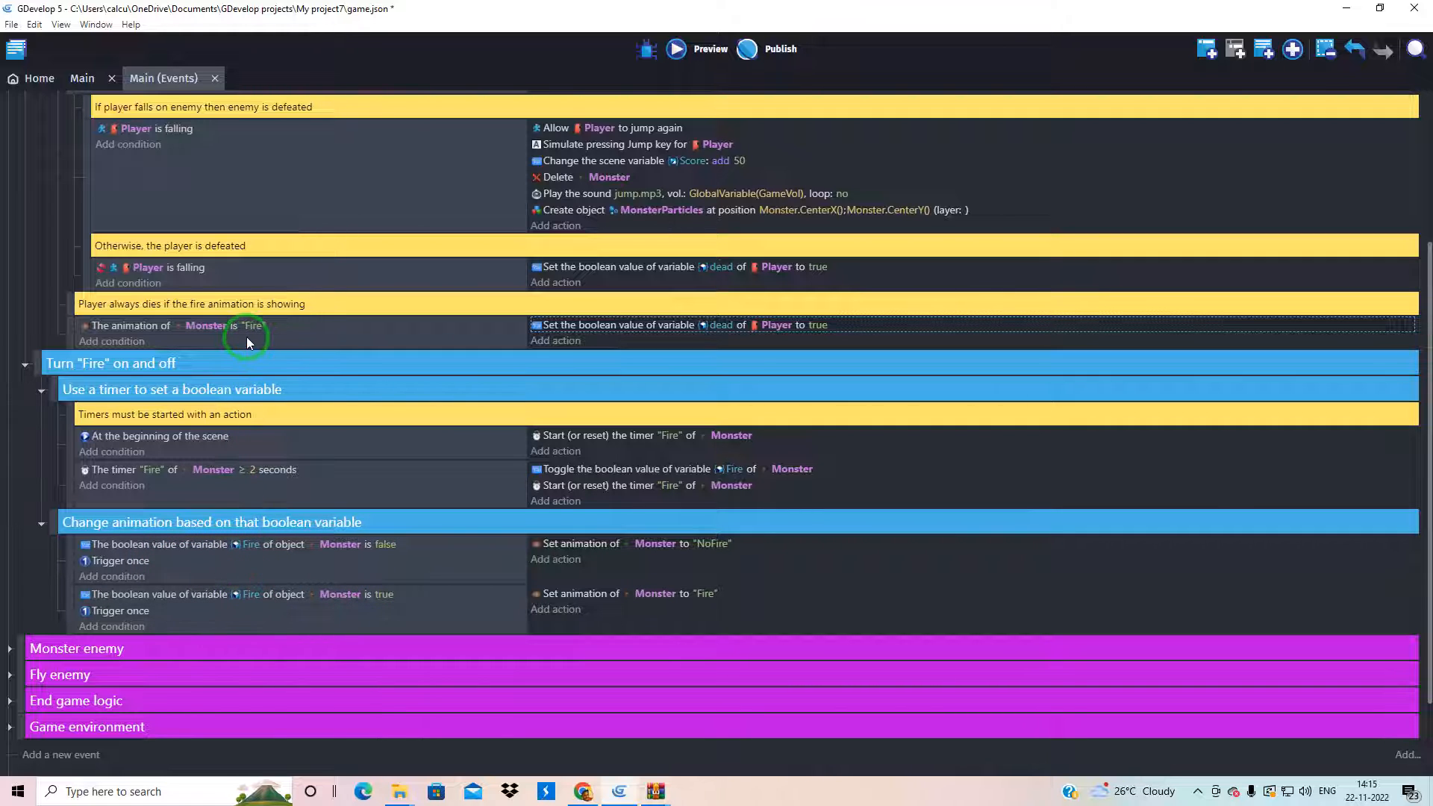
scroll(273, 350, "up", 3)
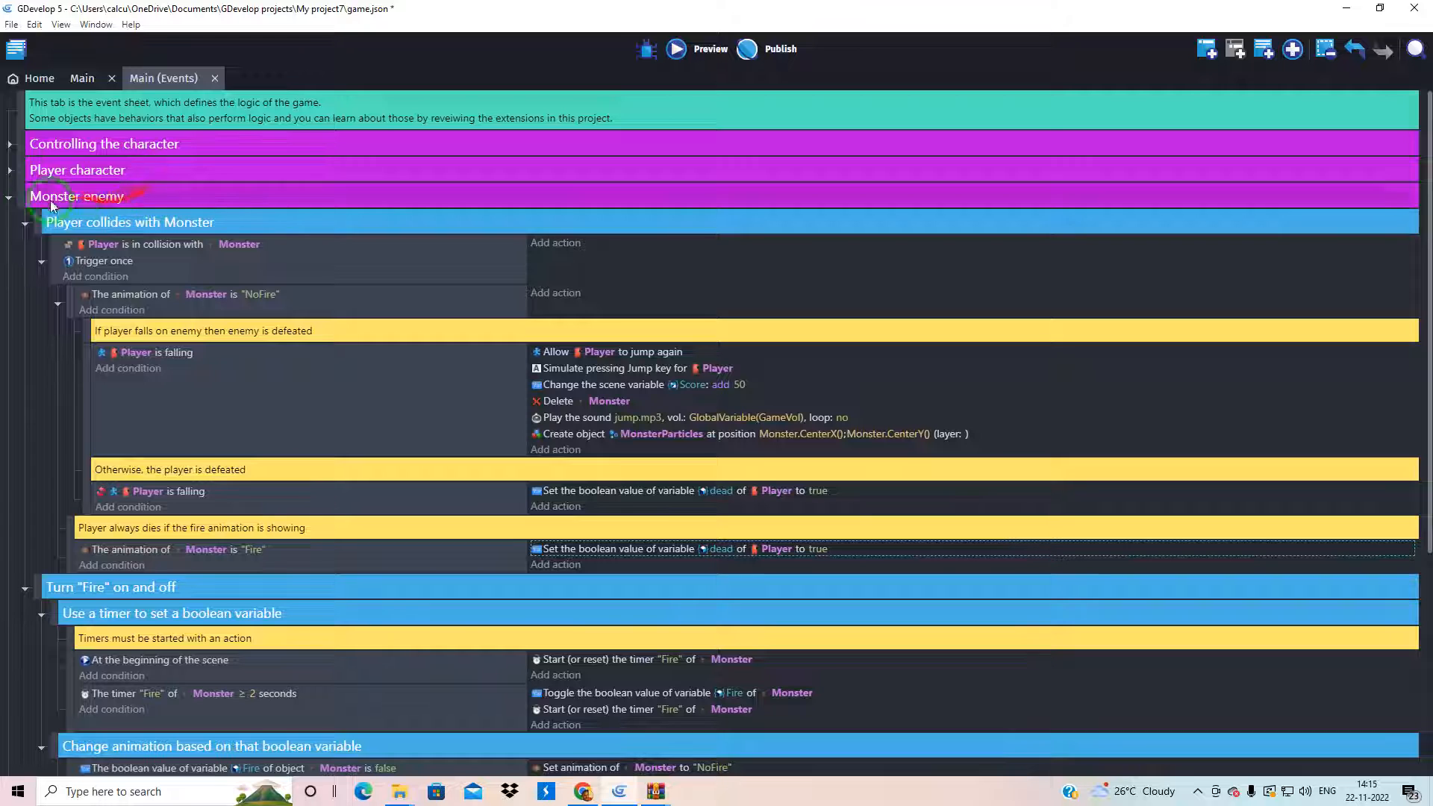
scroll(52, 324, "down", 2)
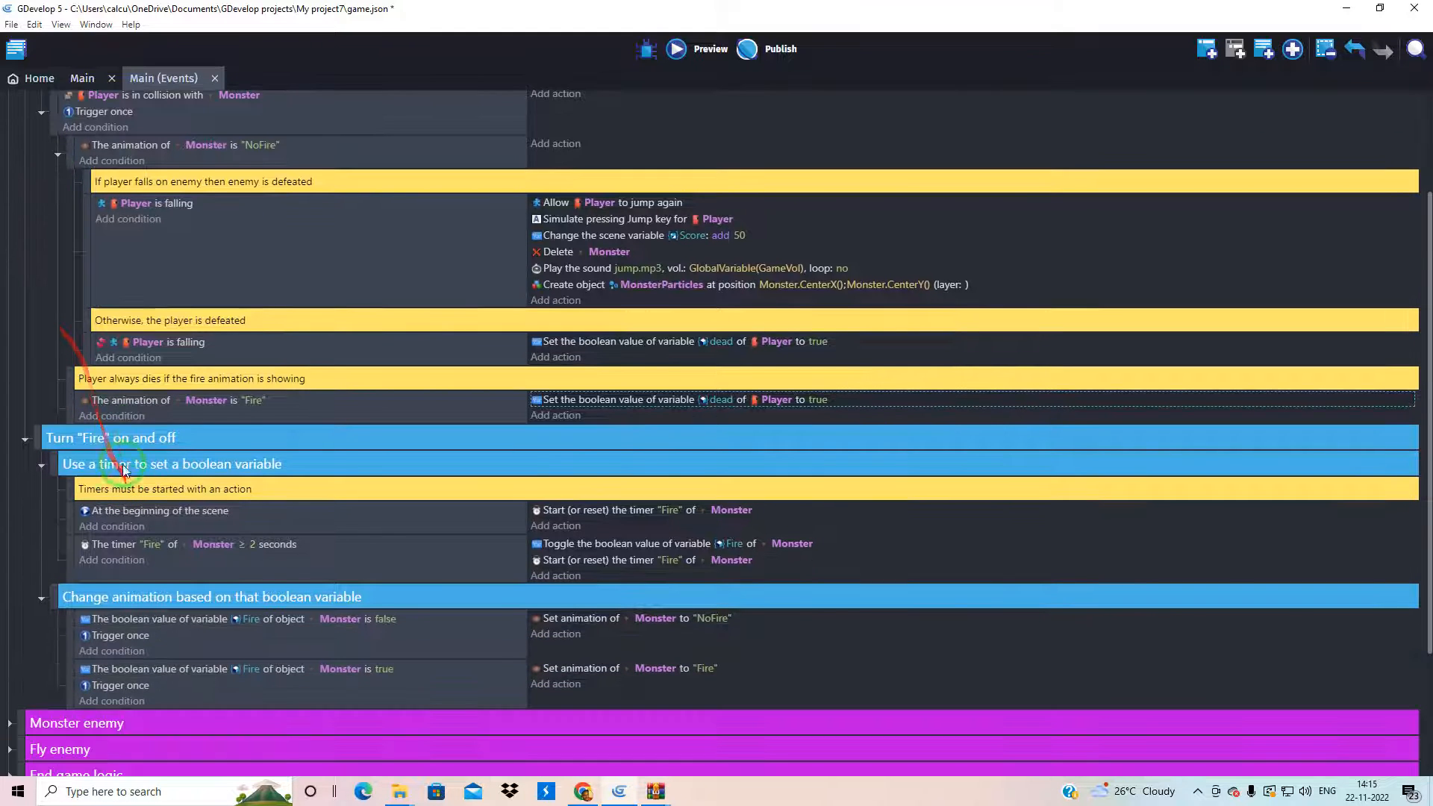
scroll(37, 234, "up", 2)
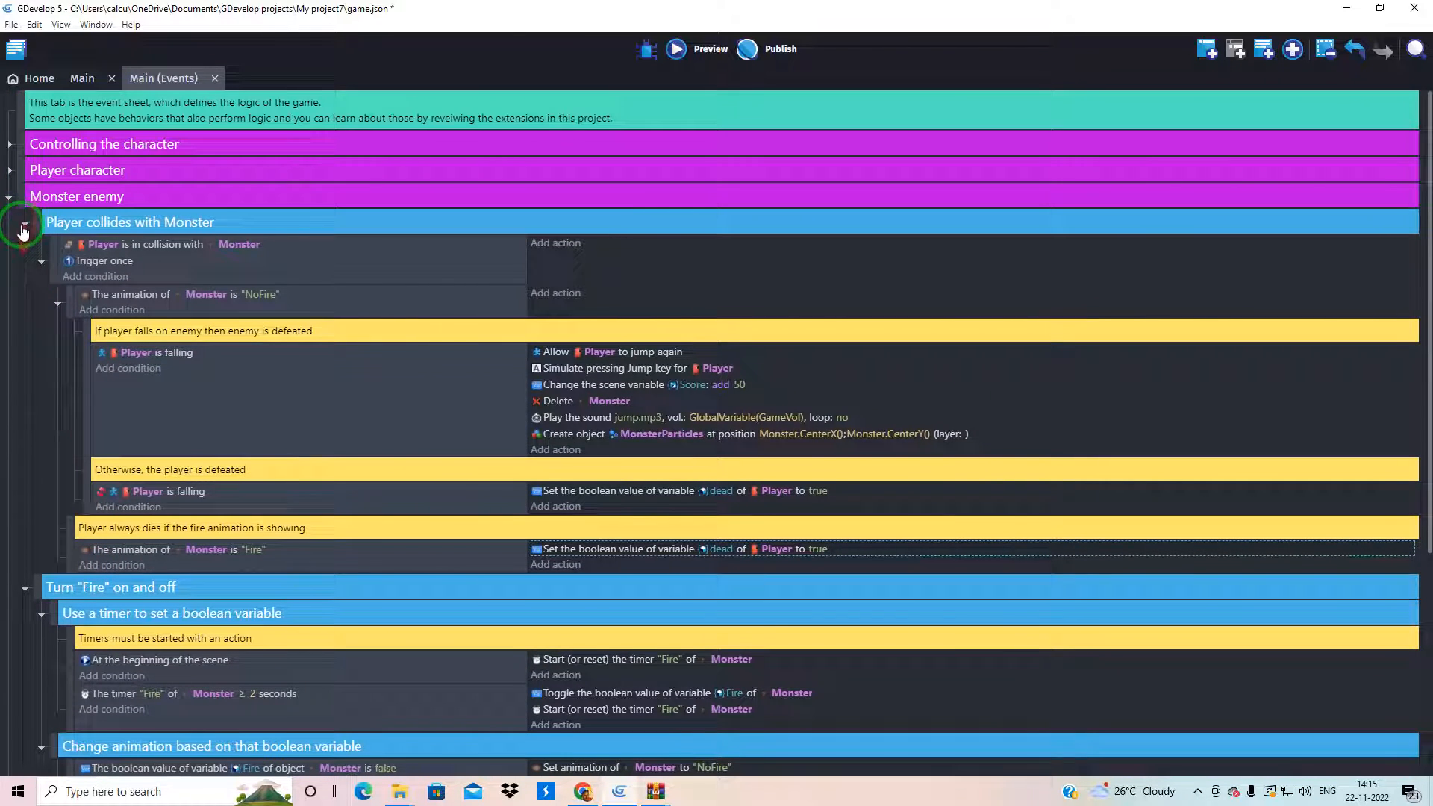
left_click(9, 198)
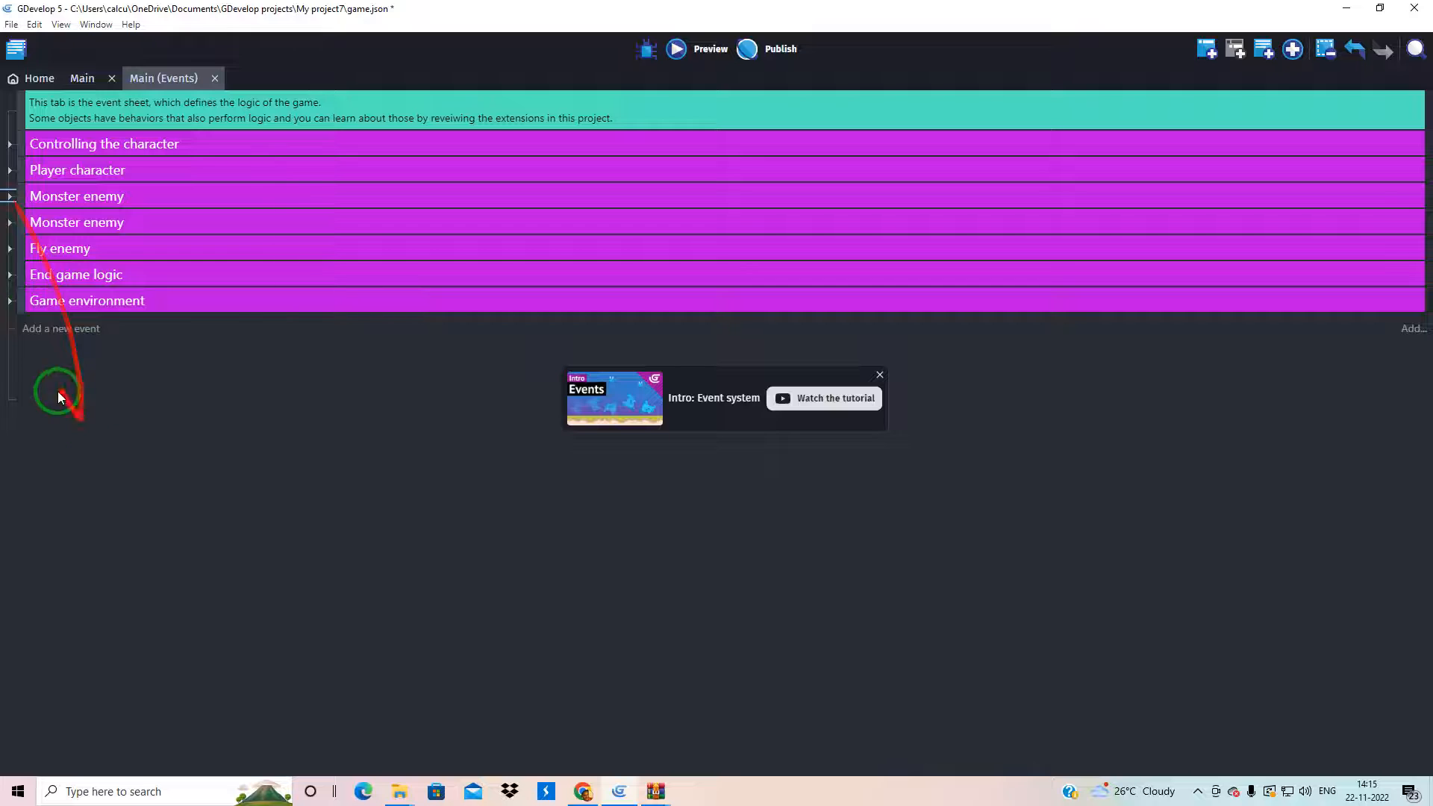
left_click(9, 222)
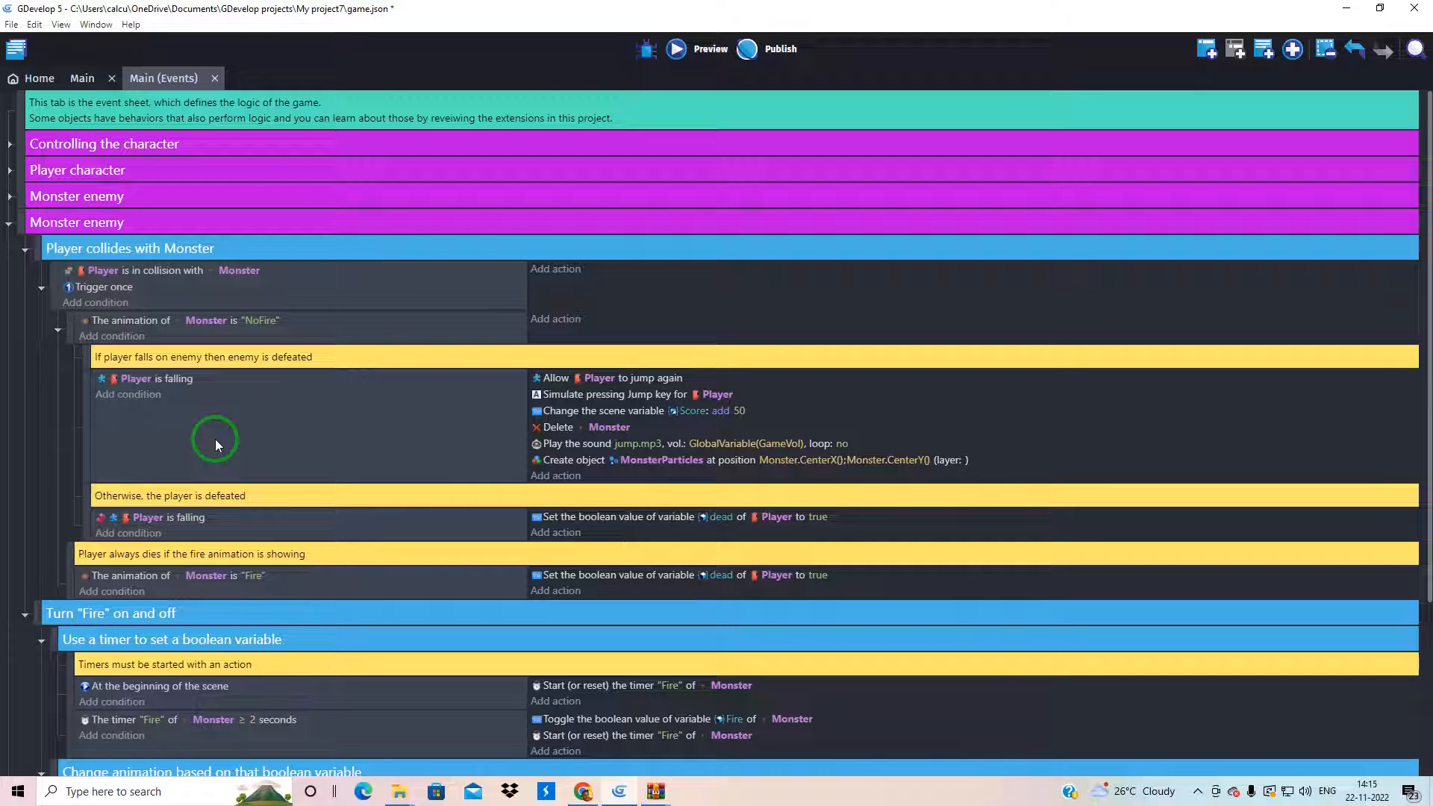
Step: Look through the Main scene's object list, including the enemy and particle objects, and return to the events
left_click(82, 77)
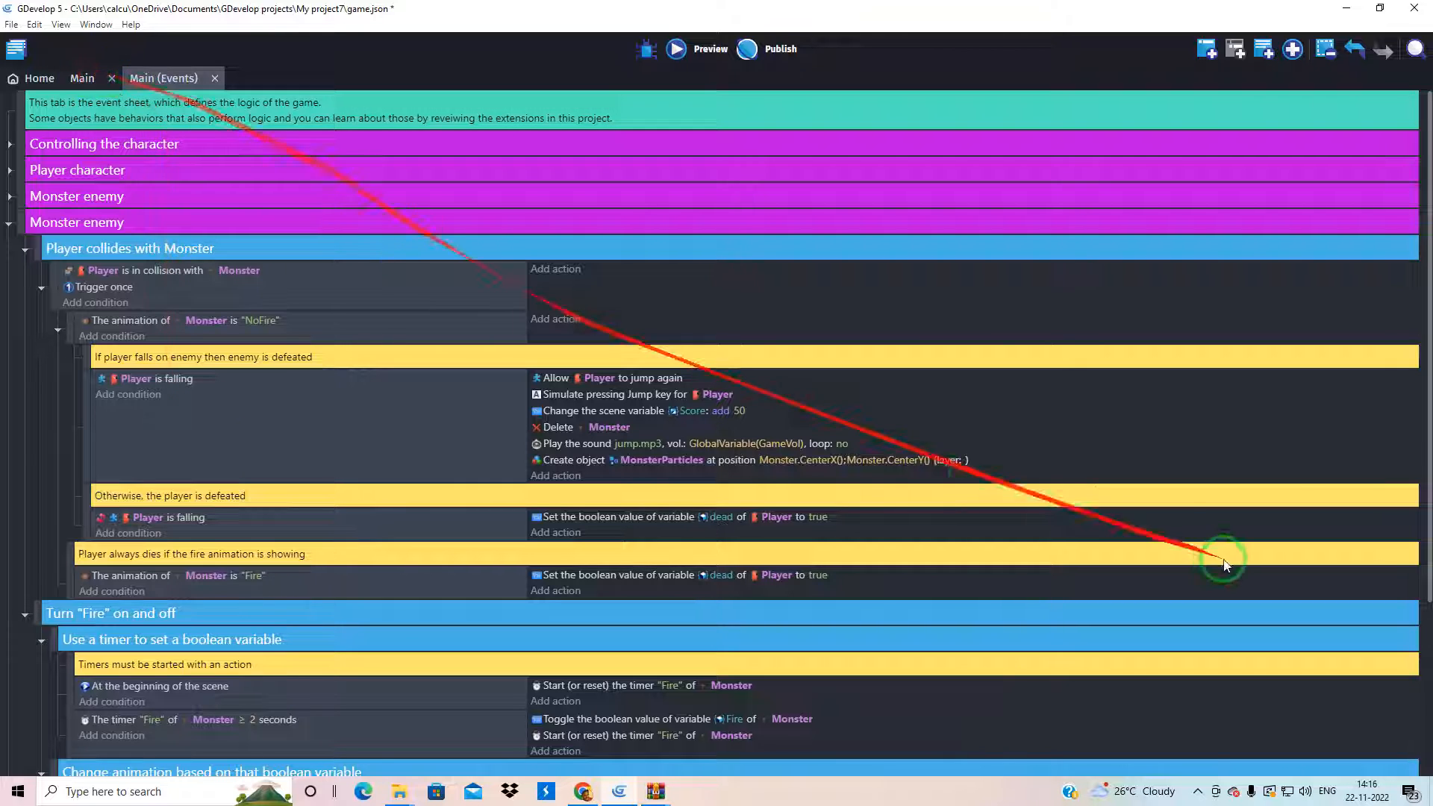
scroll(1303, 478, "up", 3)
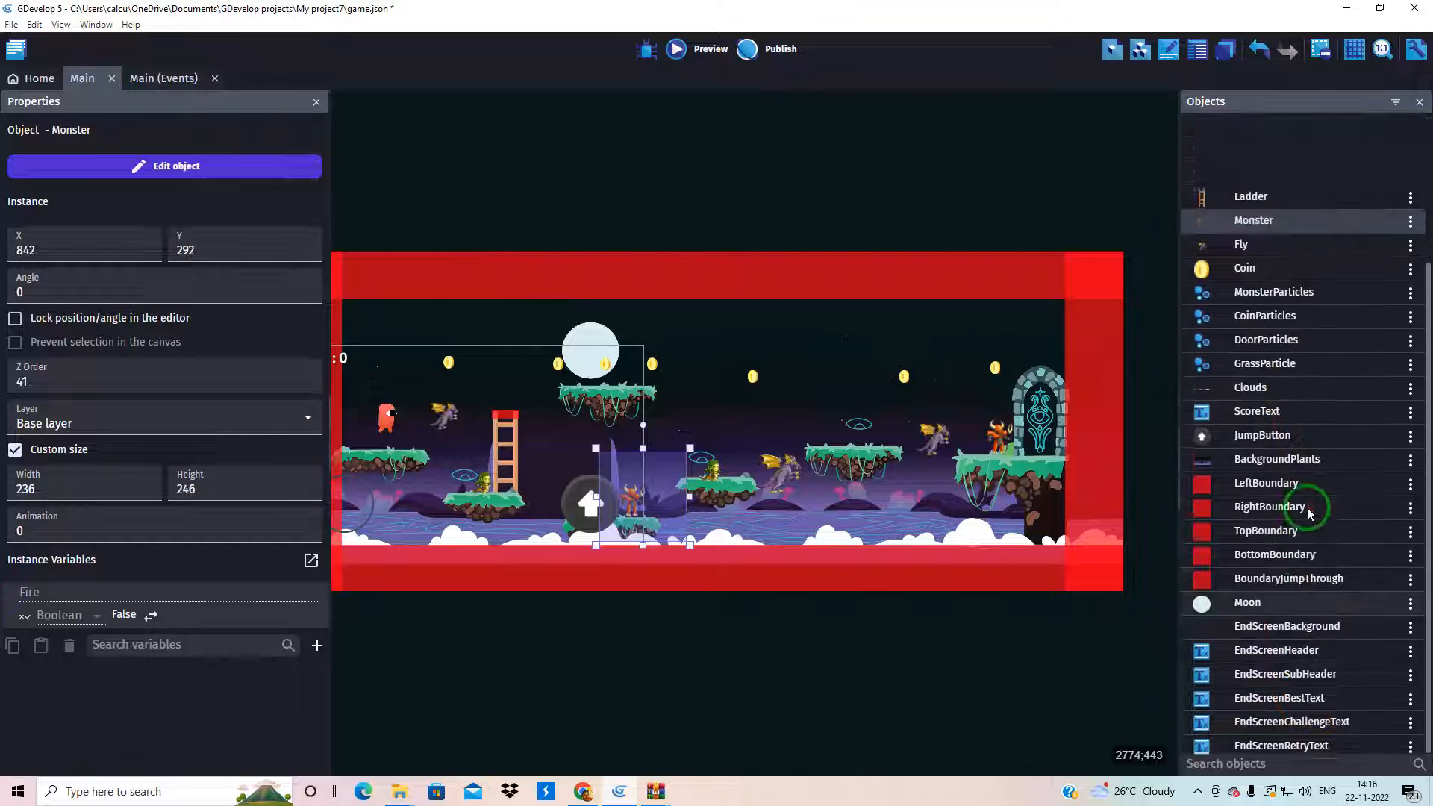
scroll(1298, 474, "down", 3)
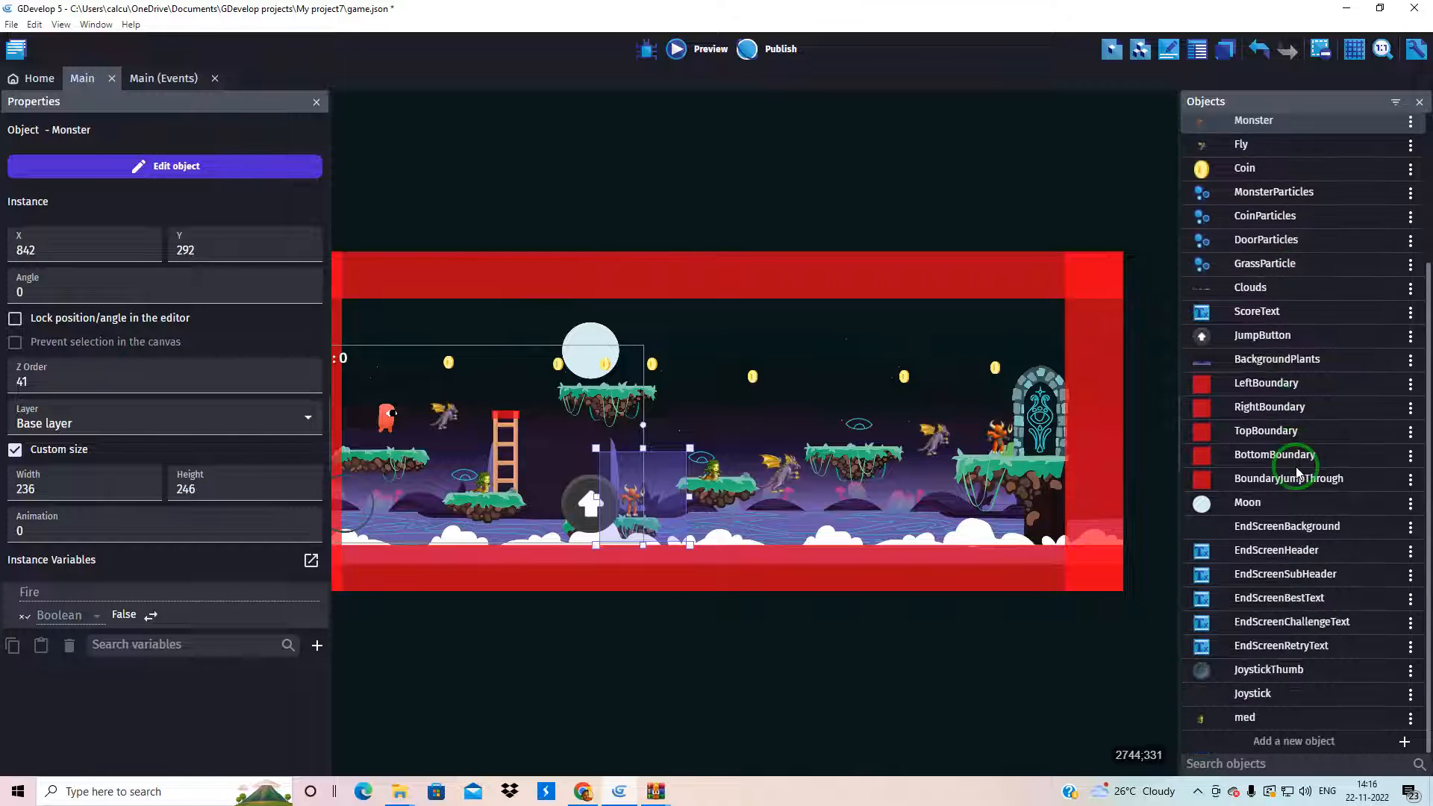
scroll(1299, 466, "up", 3)
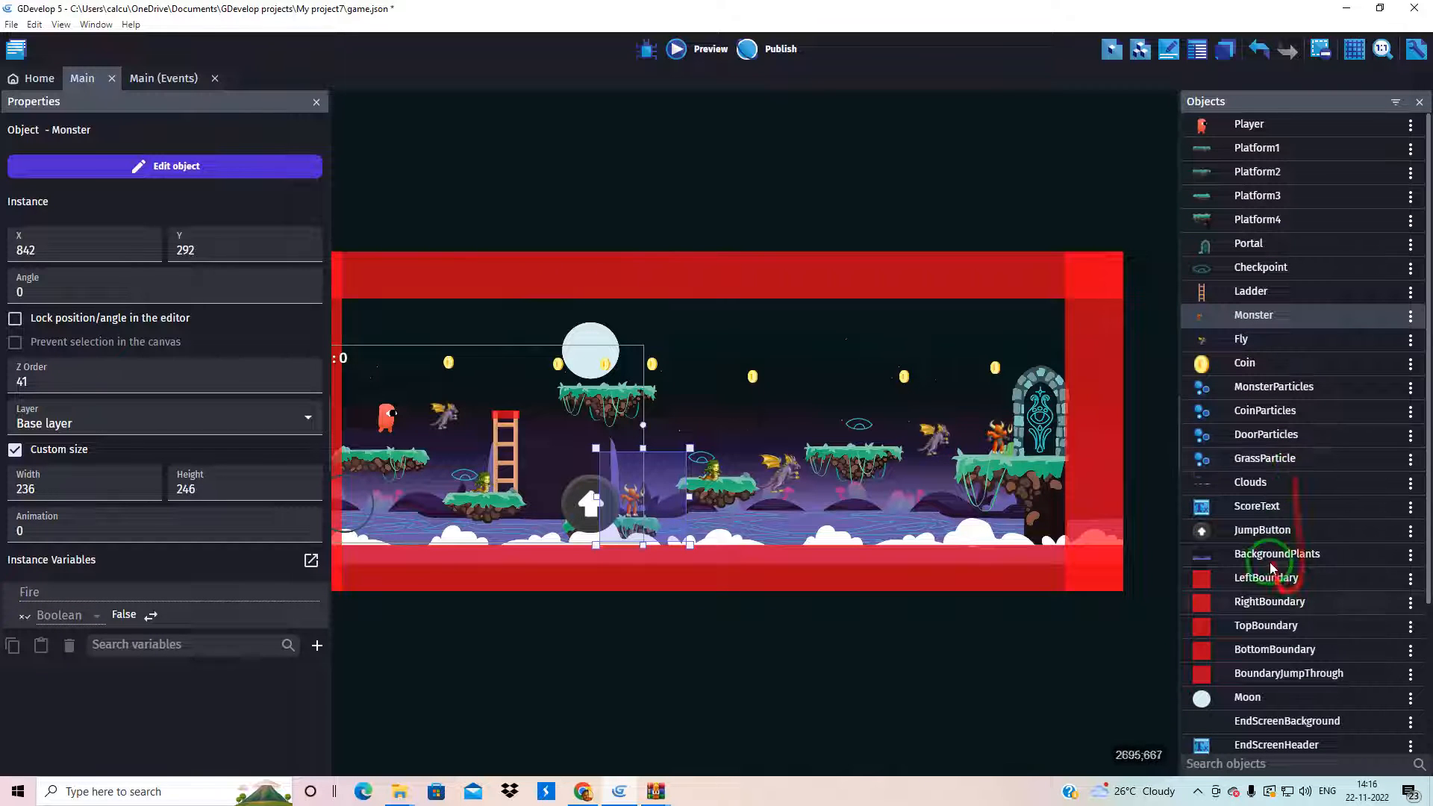
scroll(1255, 418, "down", 2)
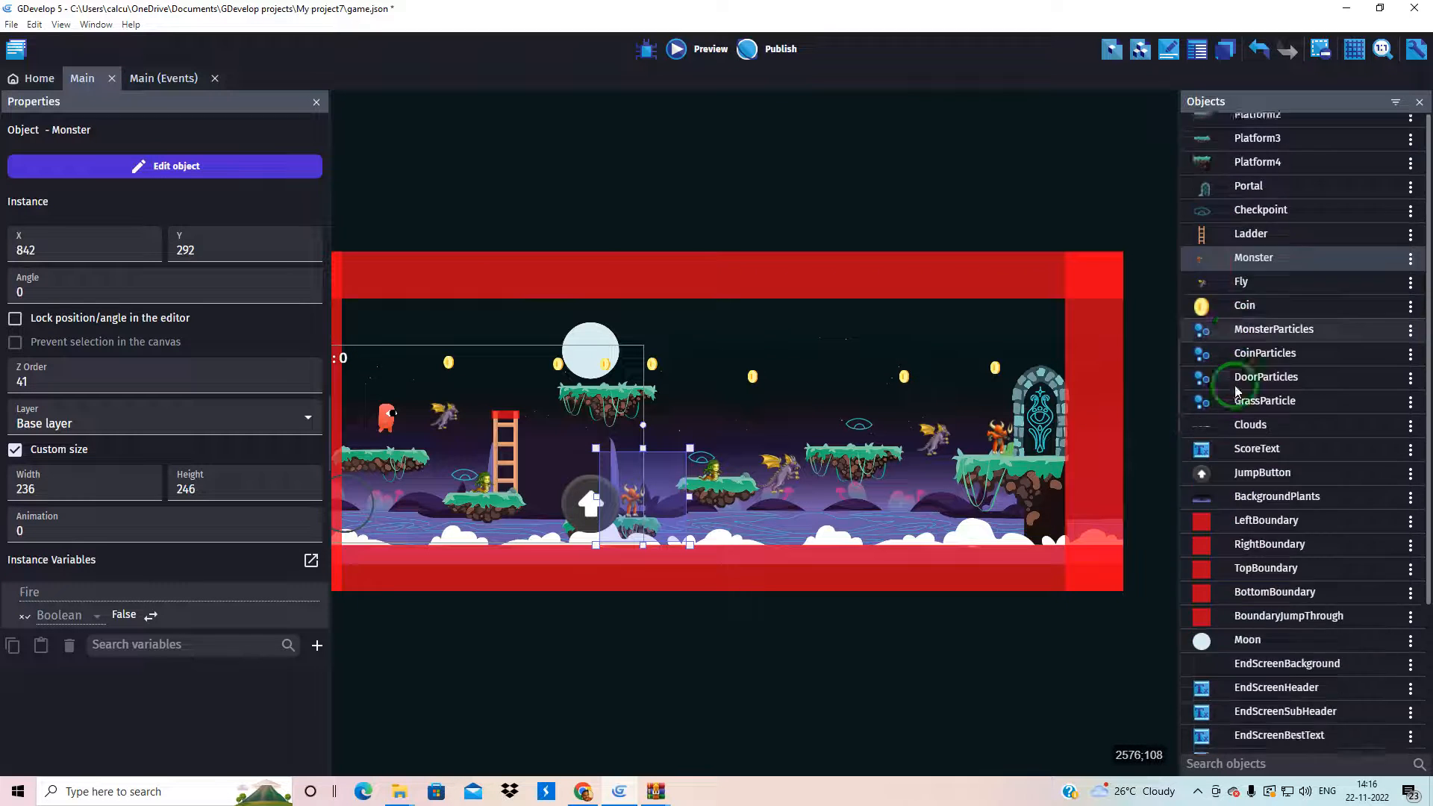
scroll(1255, 429, "down", 1)
scroll(1250, 420, "up", 2)
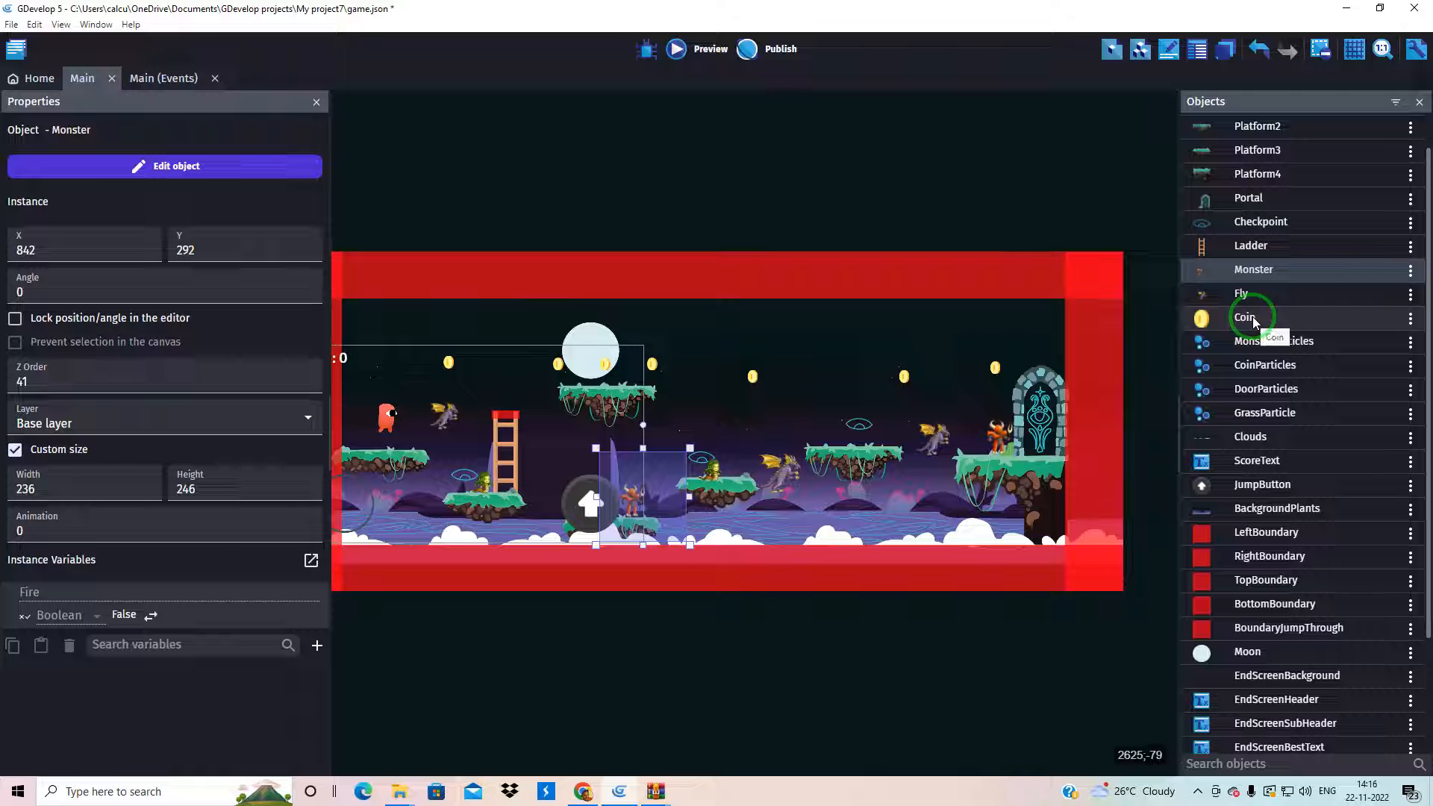
left_click(167, 79)
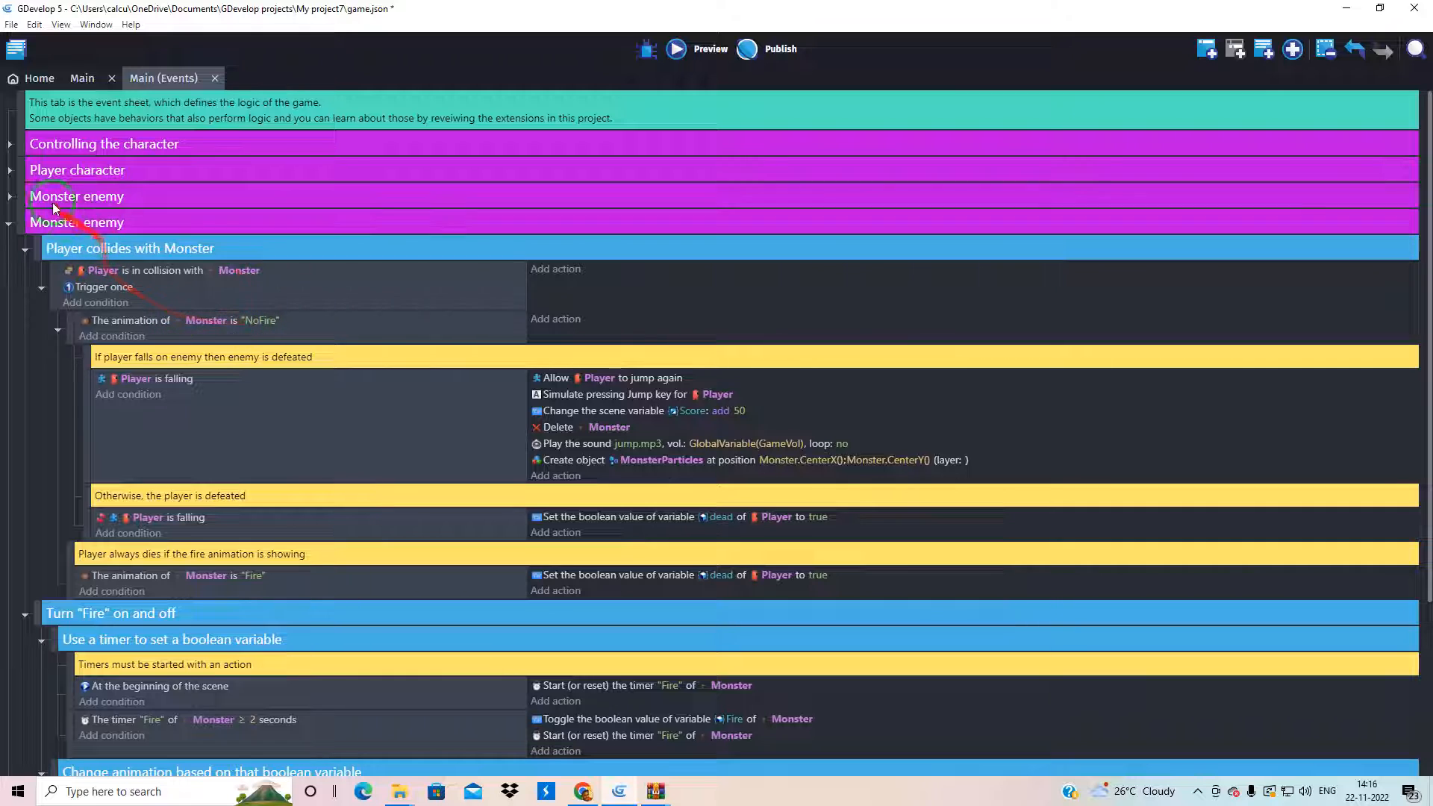
Step: Change the object in the second Monster enemy group's Player collision condition to med
left_click(10, 224)
left_click(11, 224)
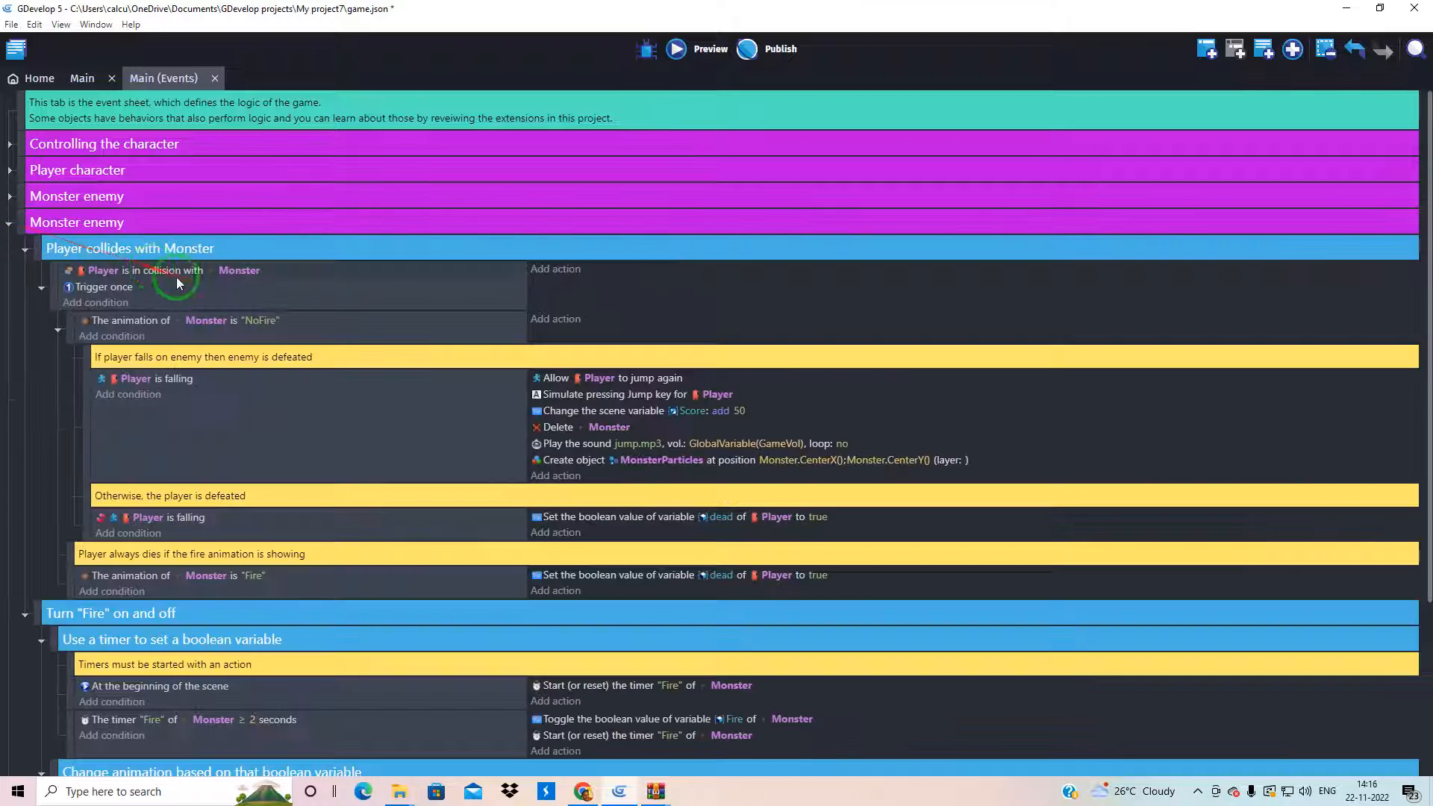
double_click(240, 272)
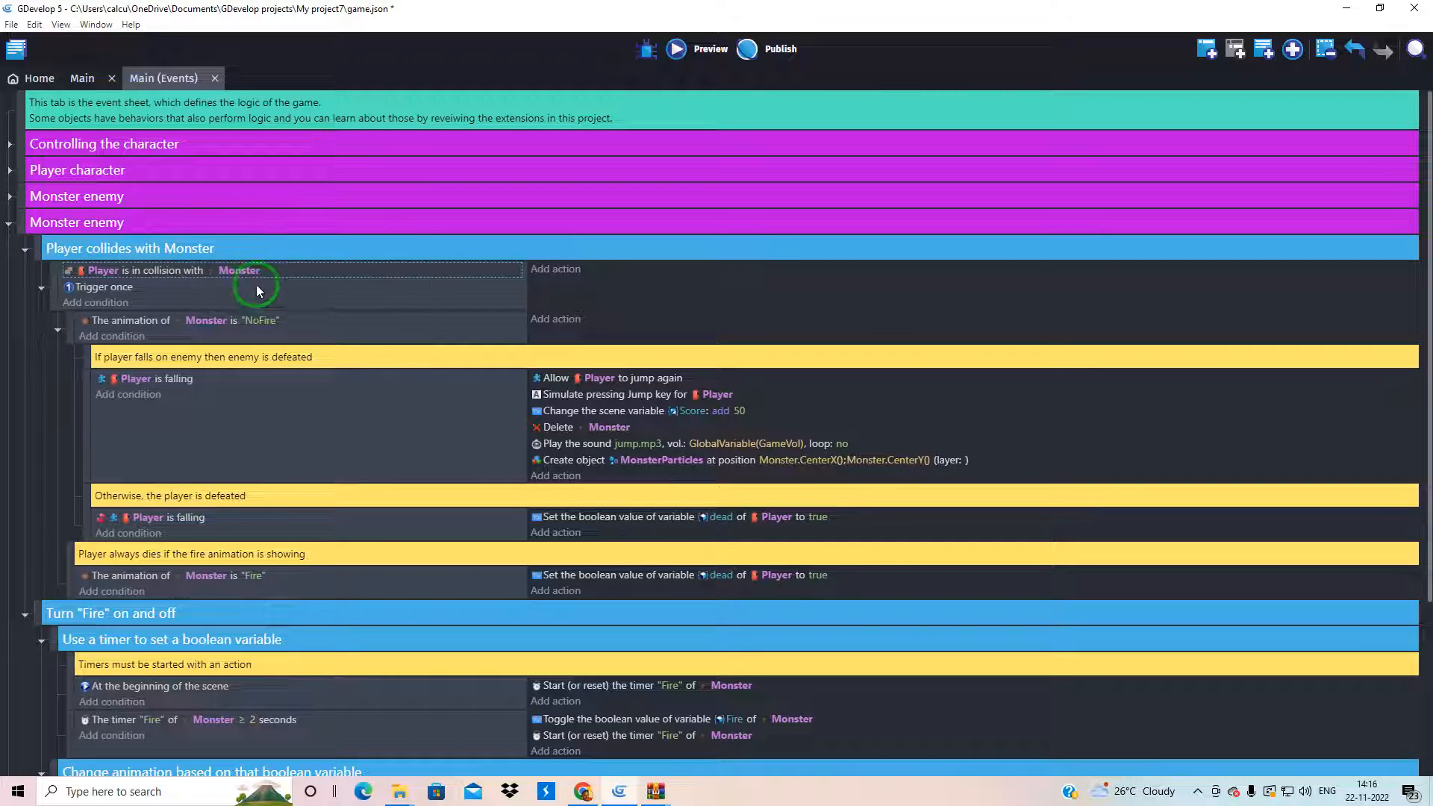
left_click(1000, 170)
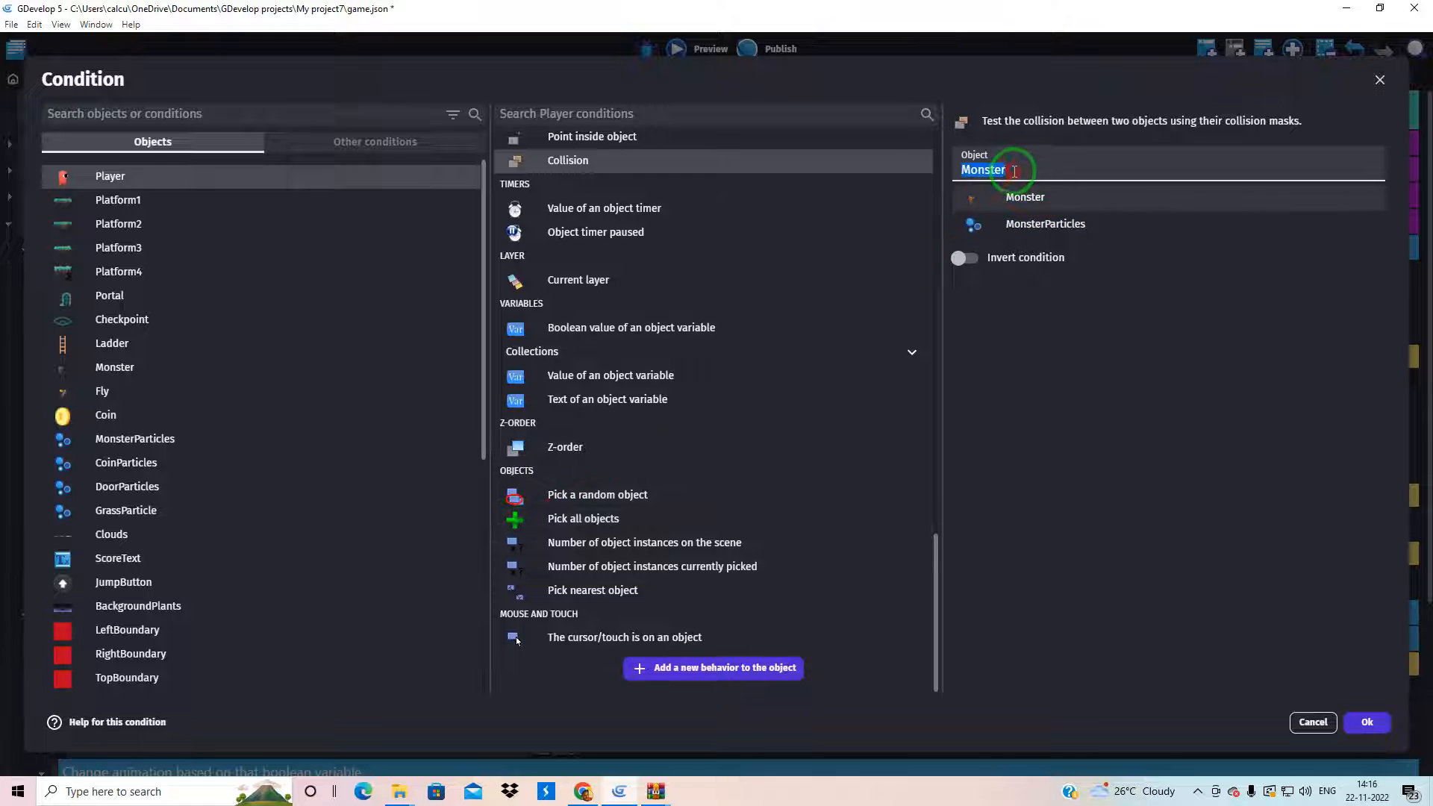
type("med")
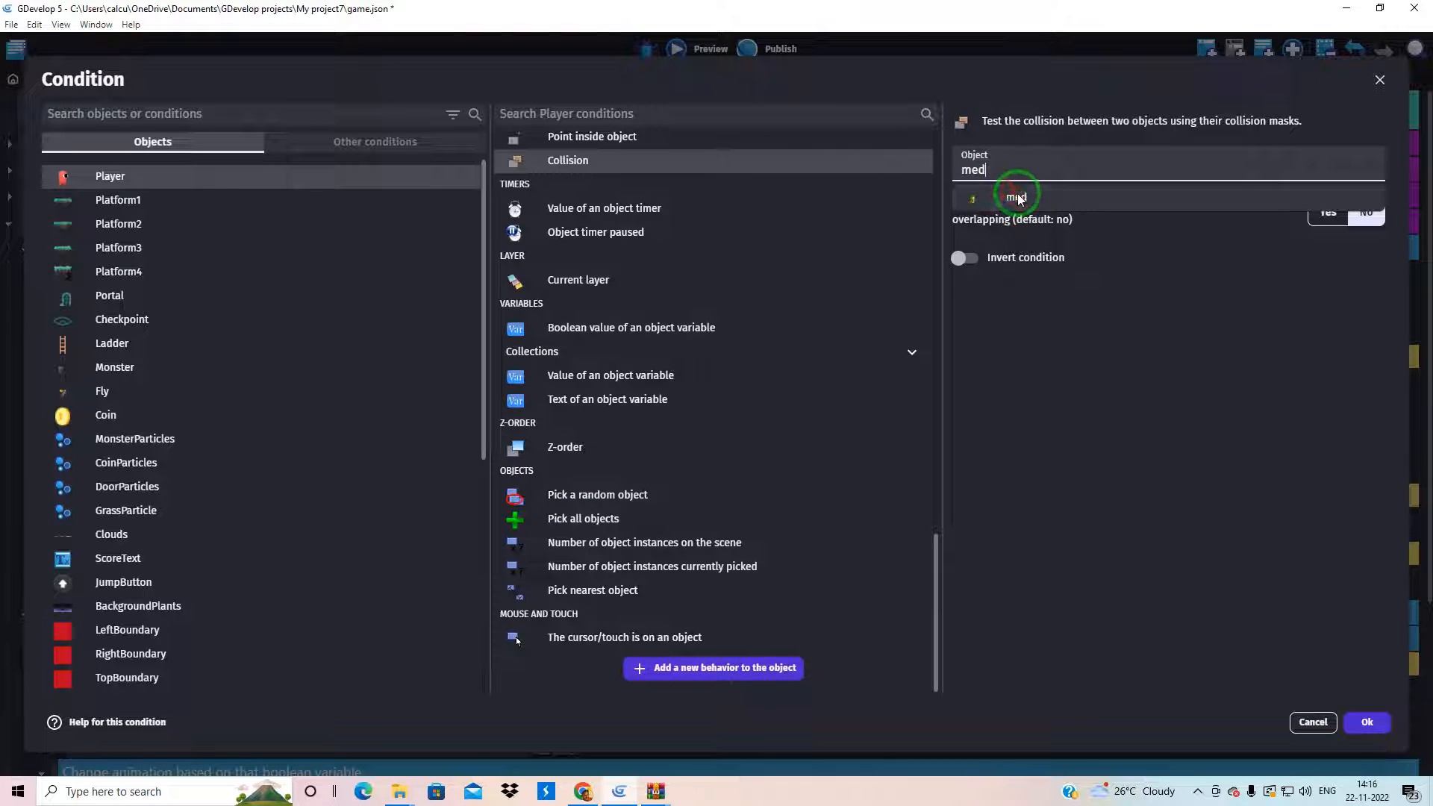
left_click(1020, 198)
left_click(1367, 722)
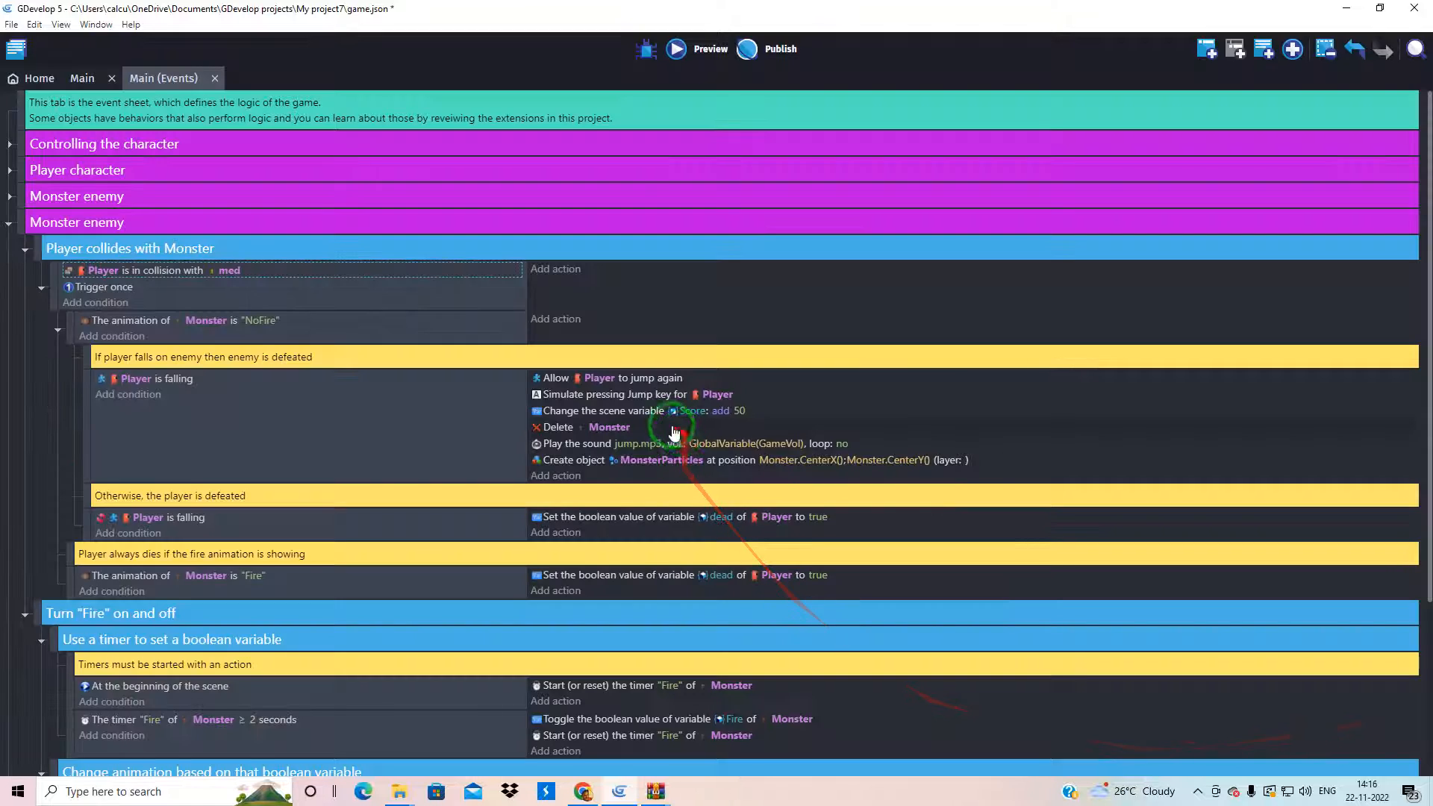
double_click(205, 321)
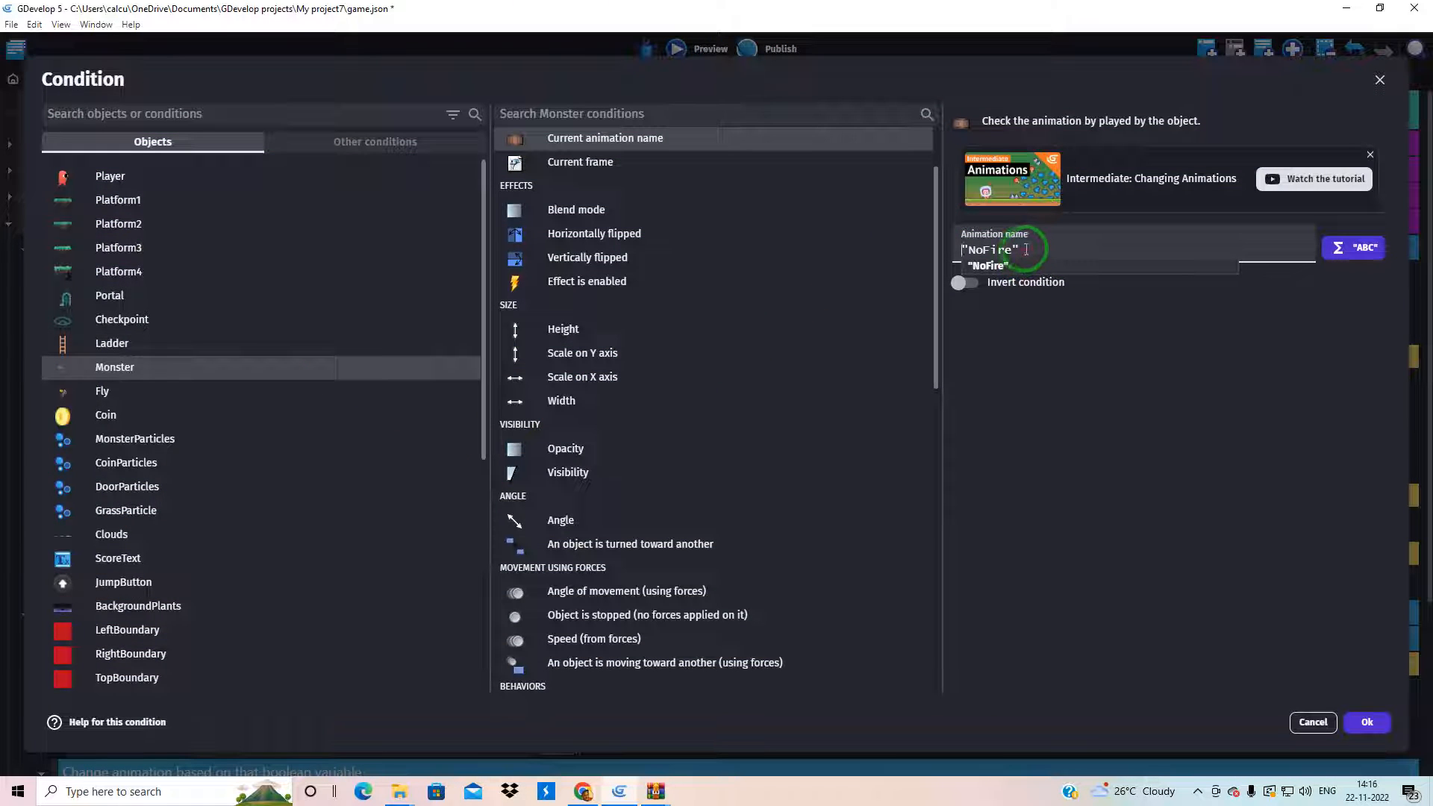
left_click(1312, 721)
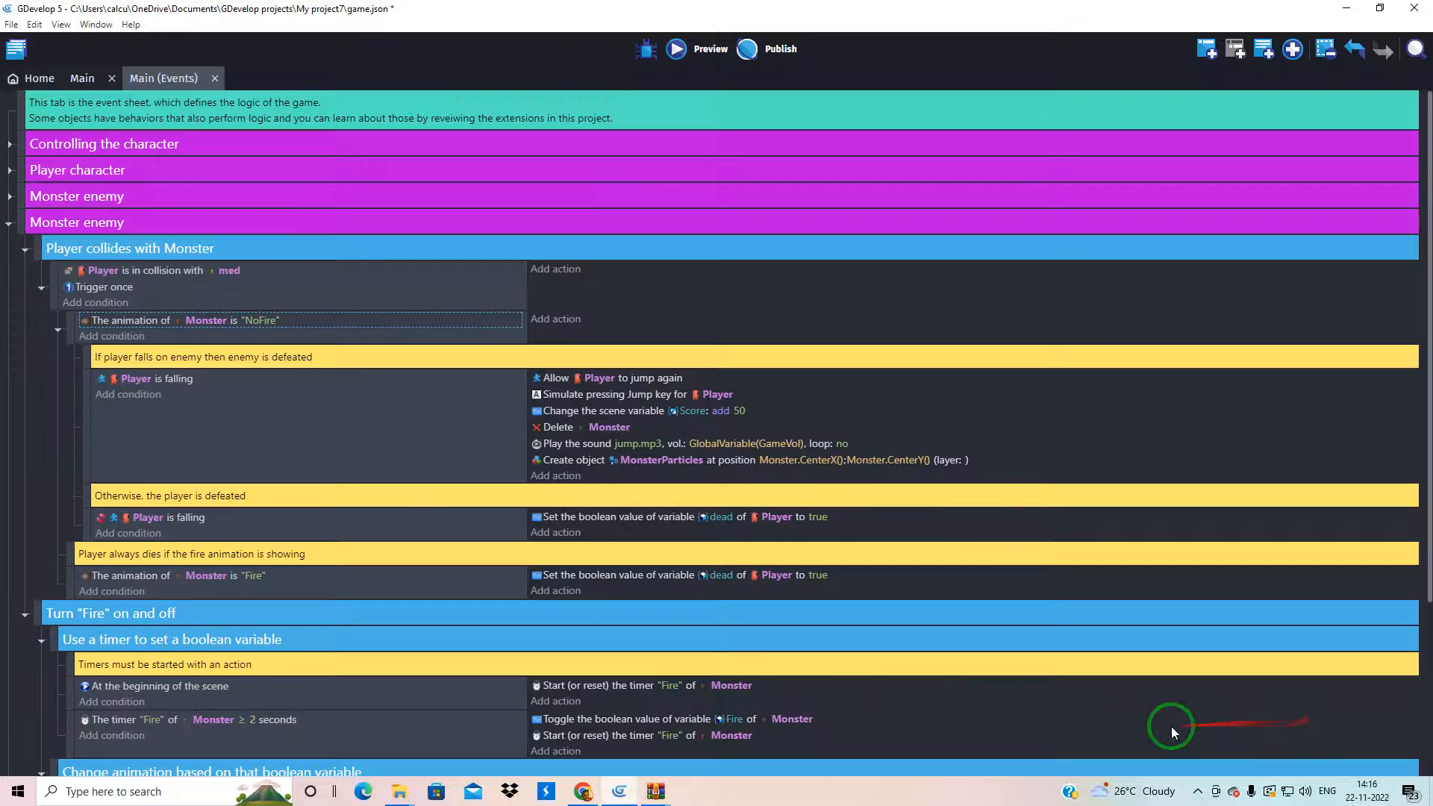
double_click(200, 321)
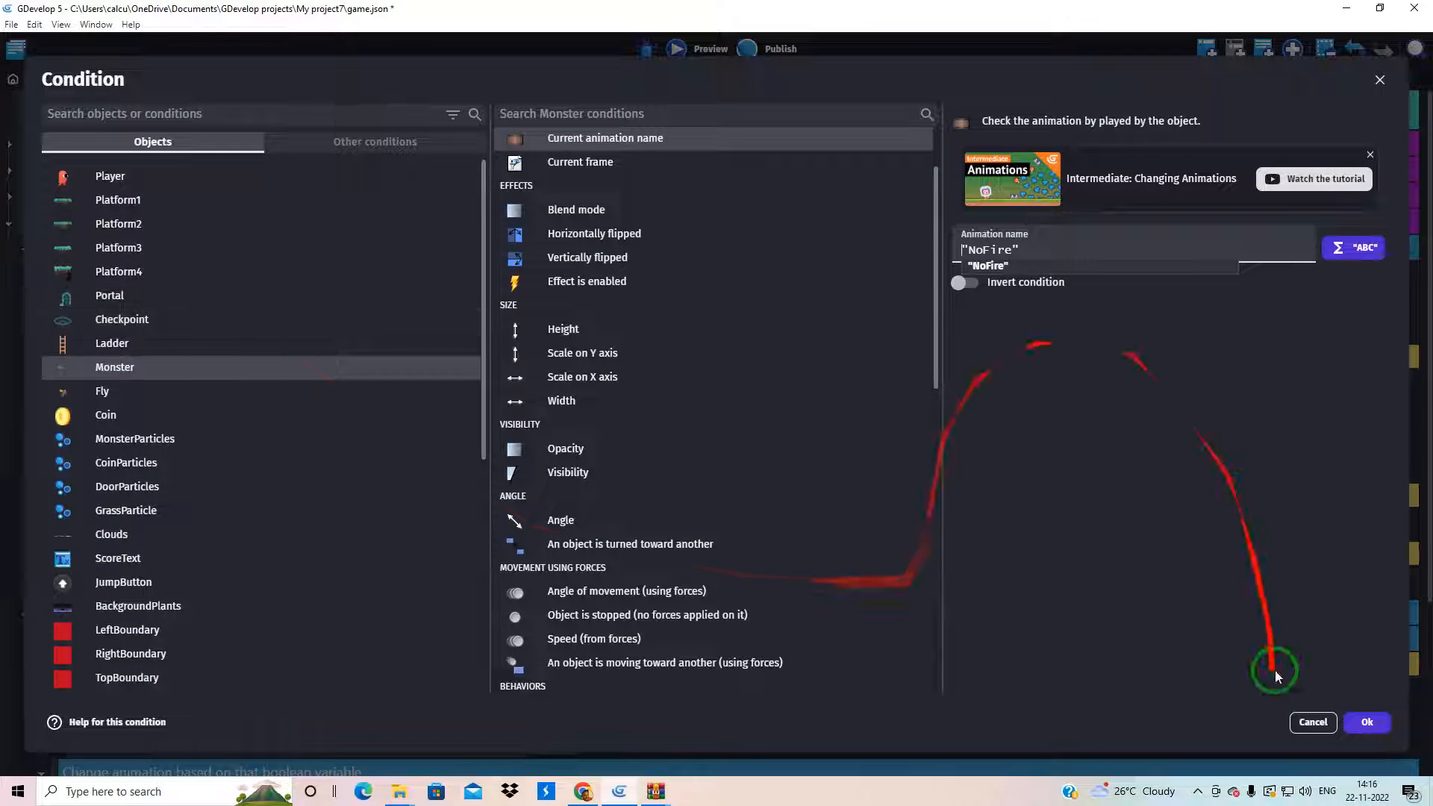
left_click(1313, 722)
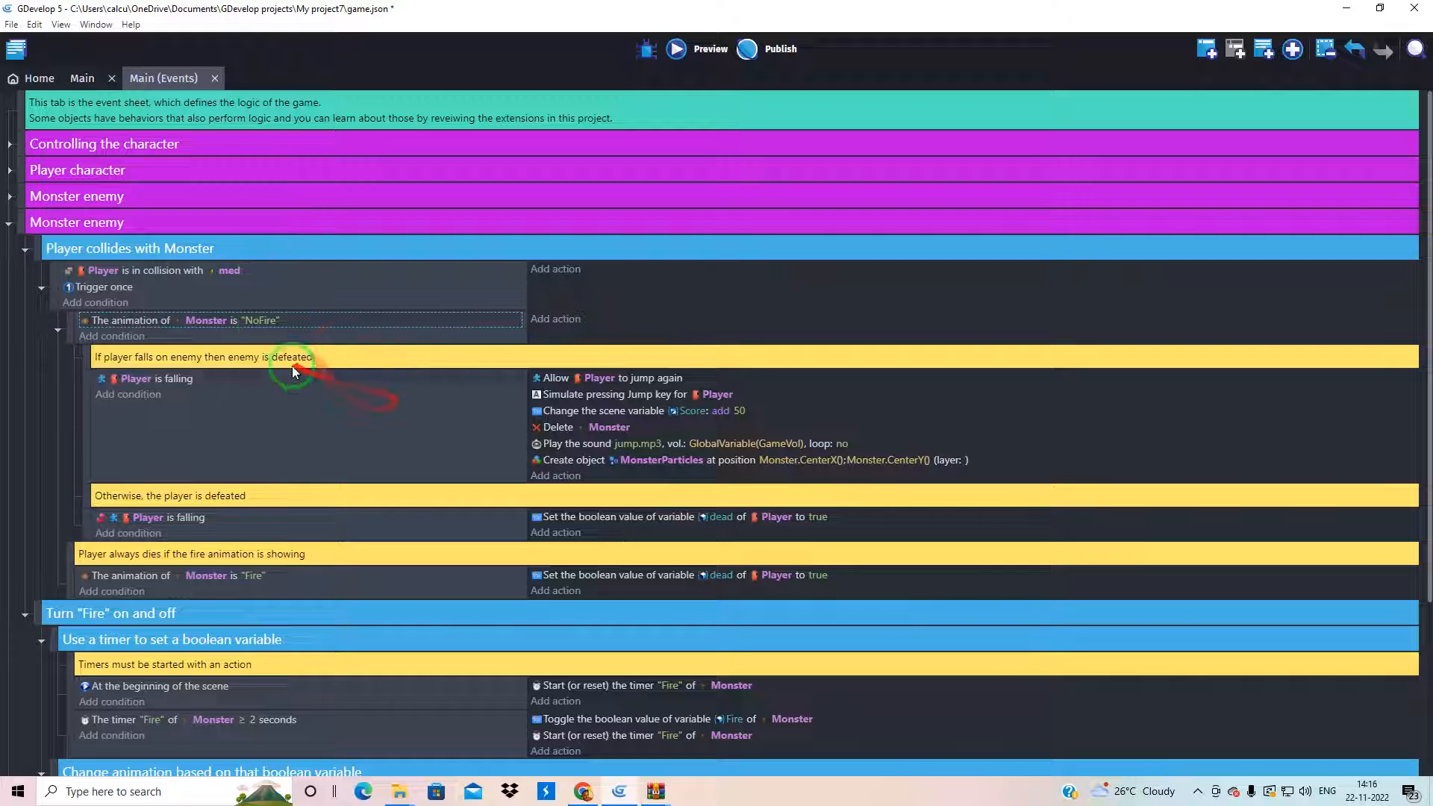
double_click(203, 574)
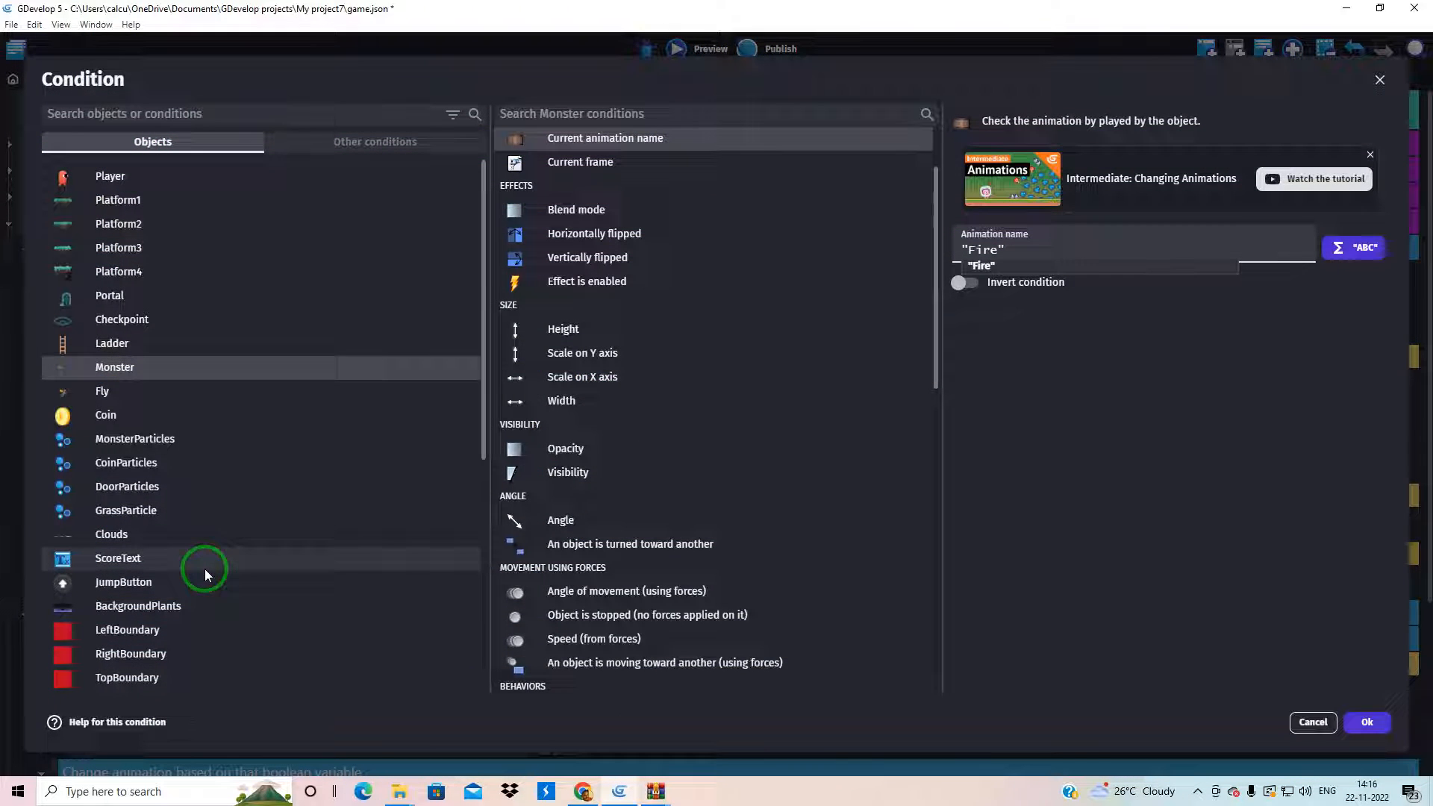
left_click(1313, 722)
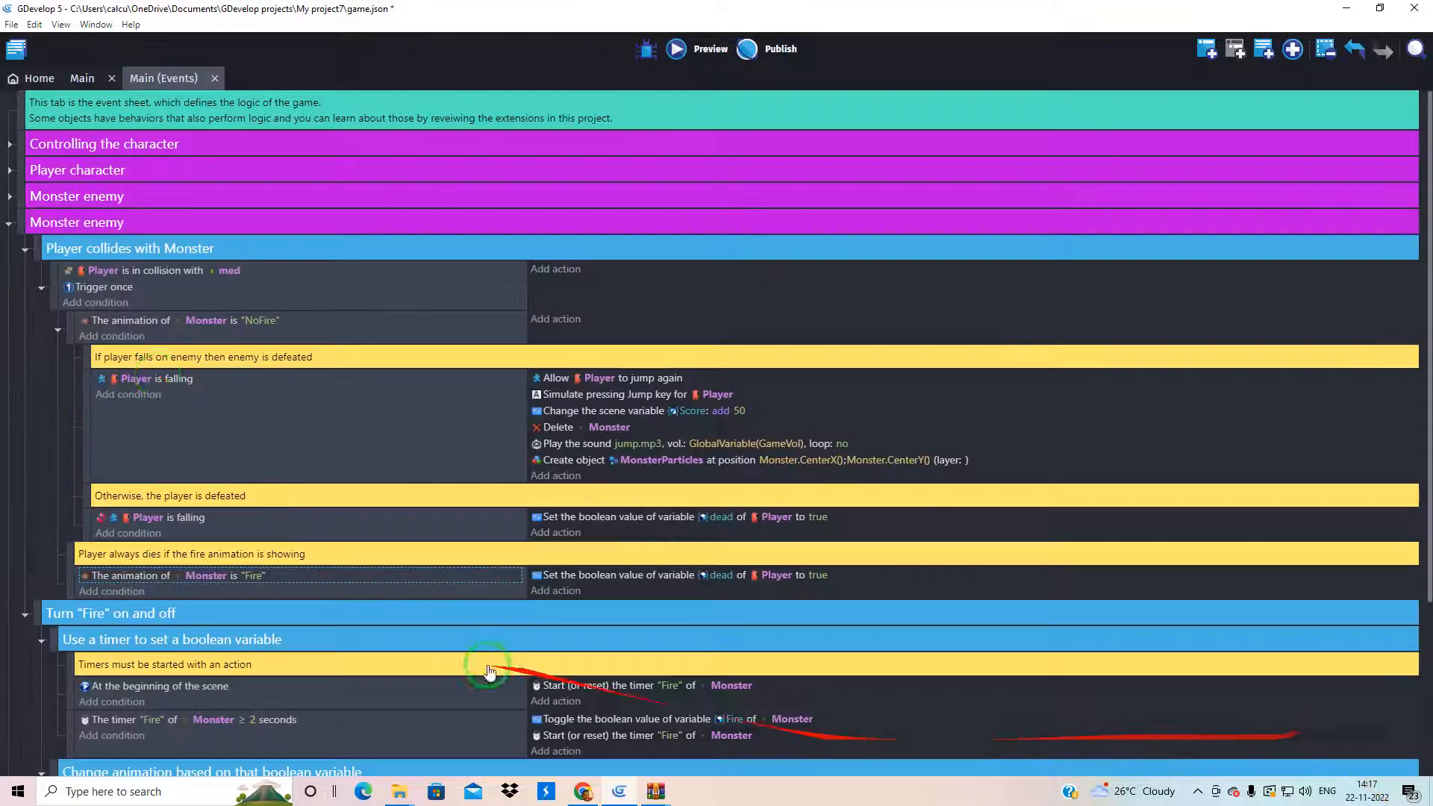
Step: Replace the object with med in both the "NoFire" and "Fire" animation conditions of the collision events
left_click(203, 320)
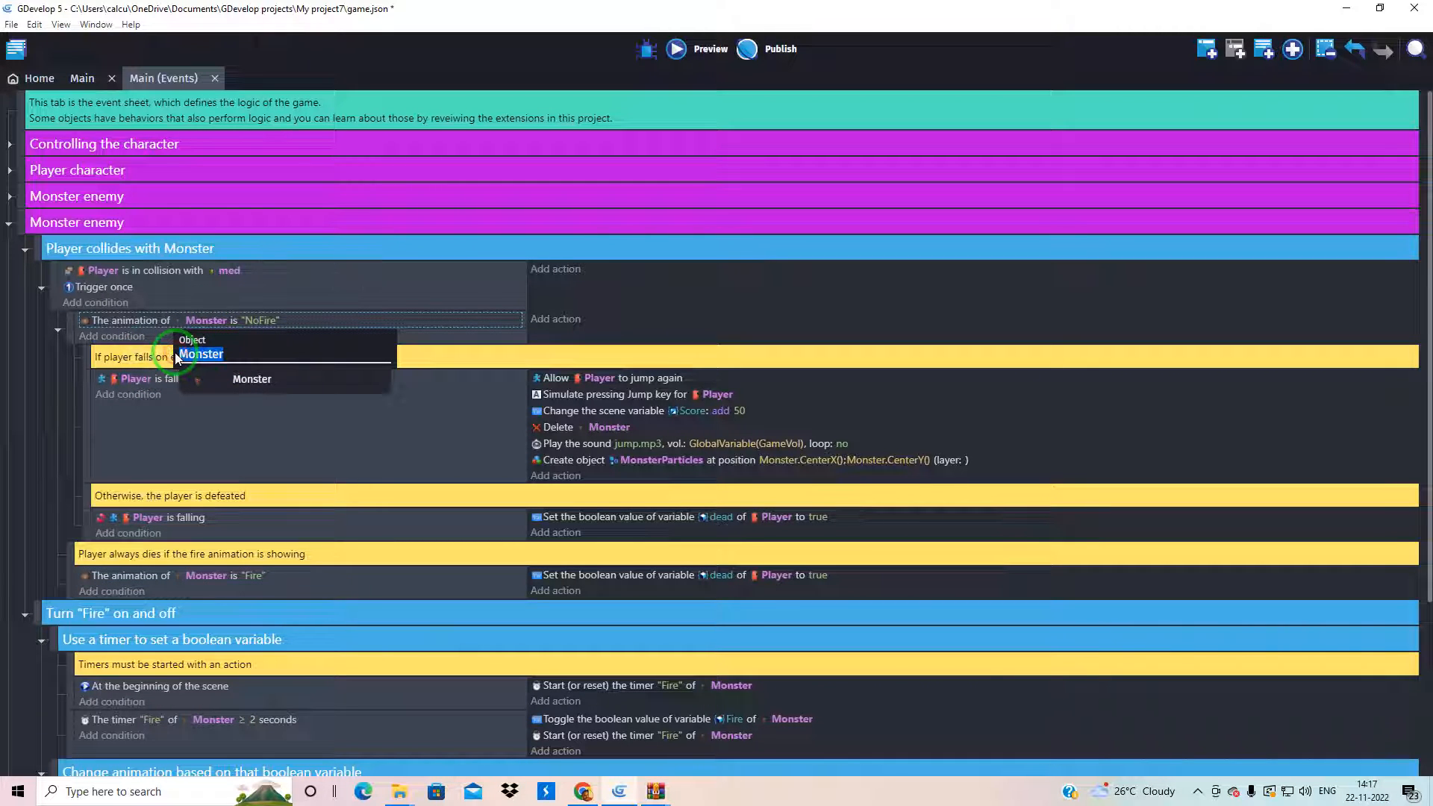
type("med")
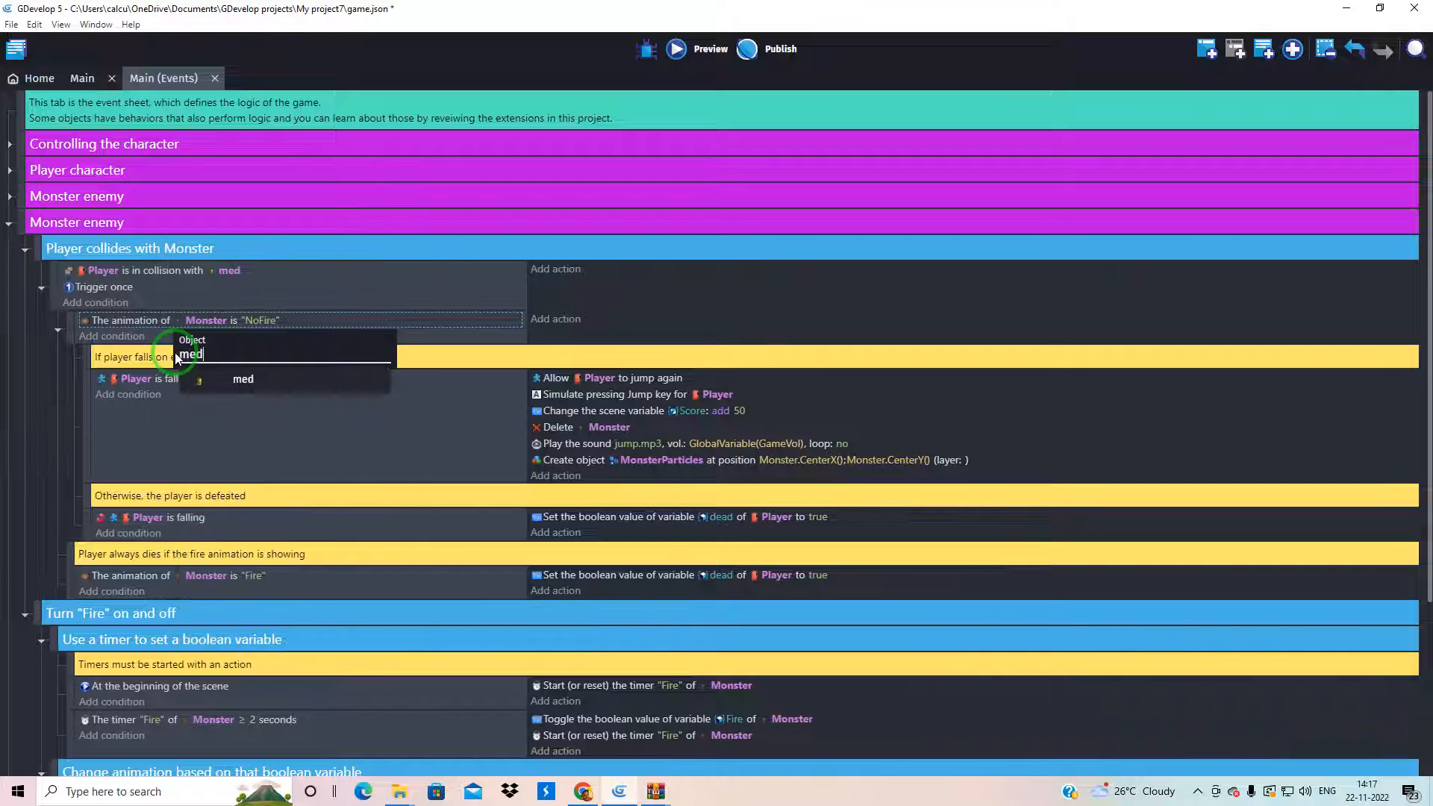
left_click(235, 381)
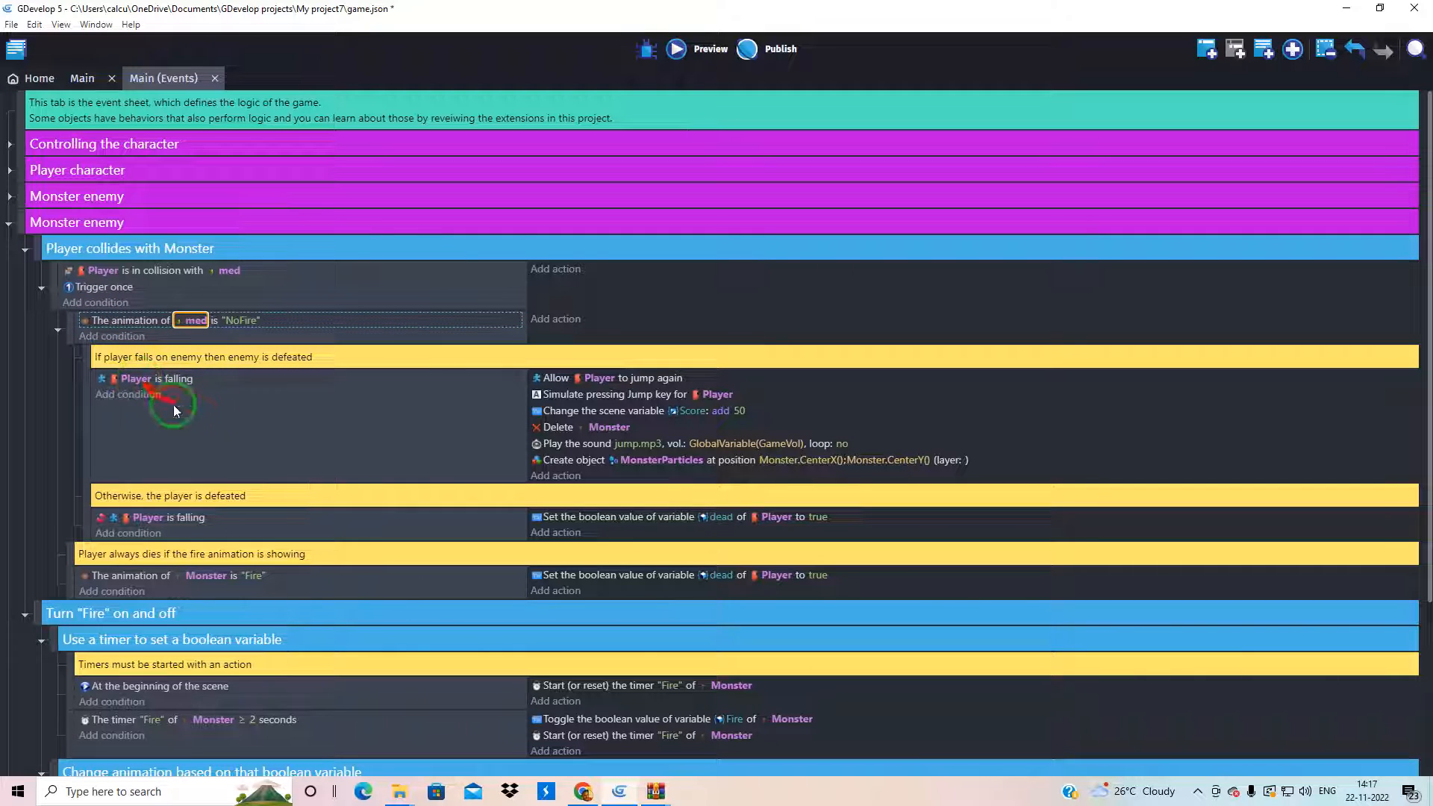
left_click(209, 576)
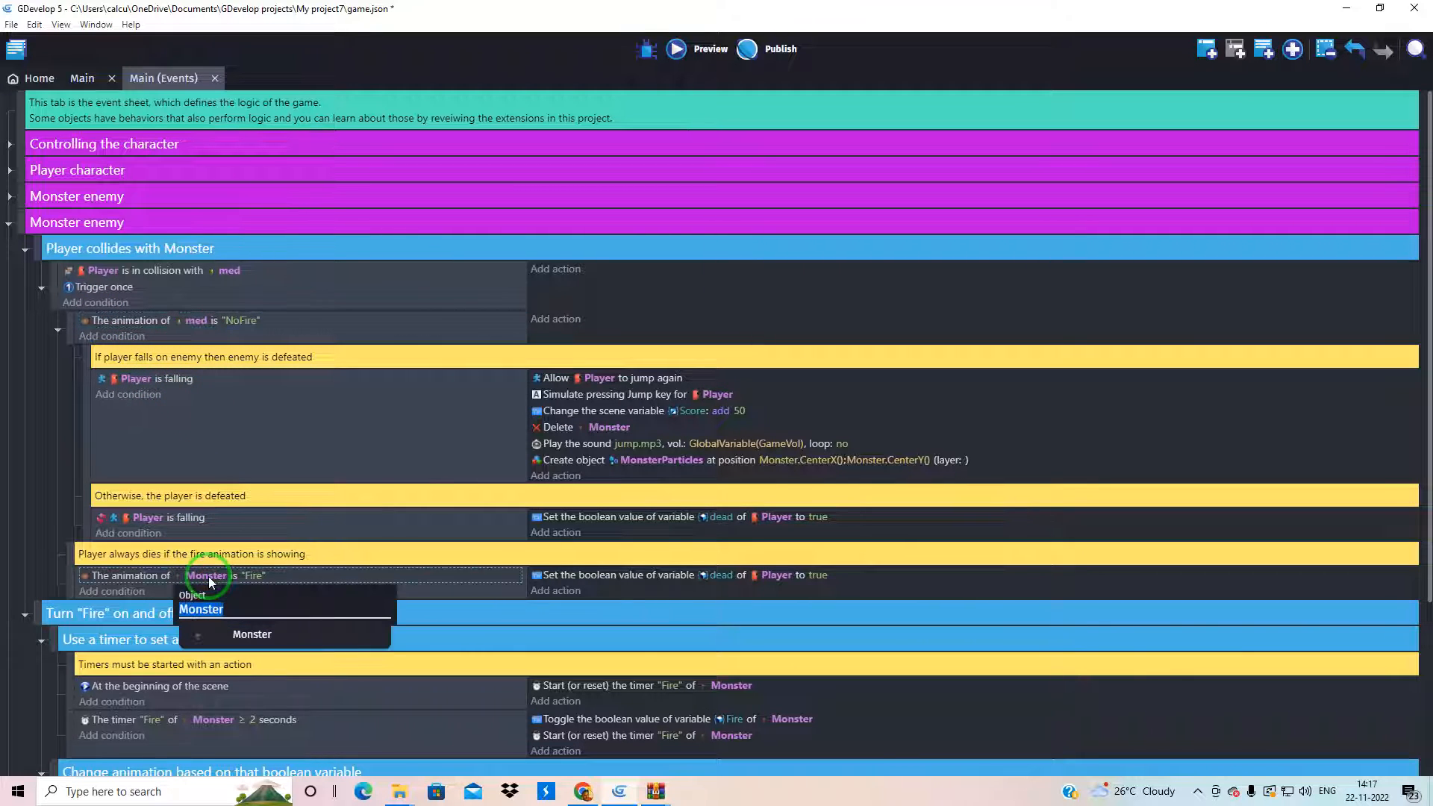
type("med")
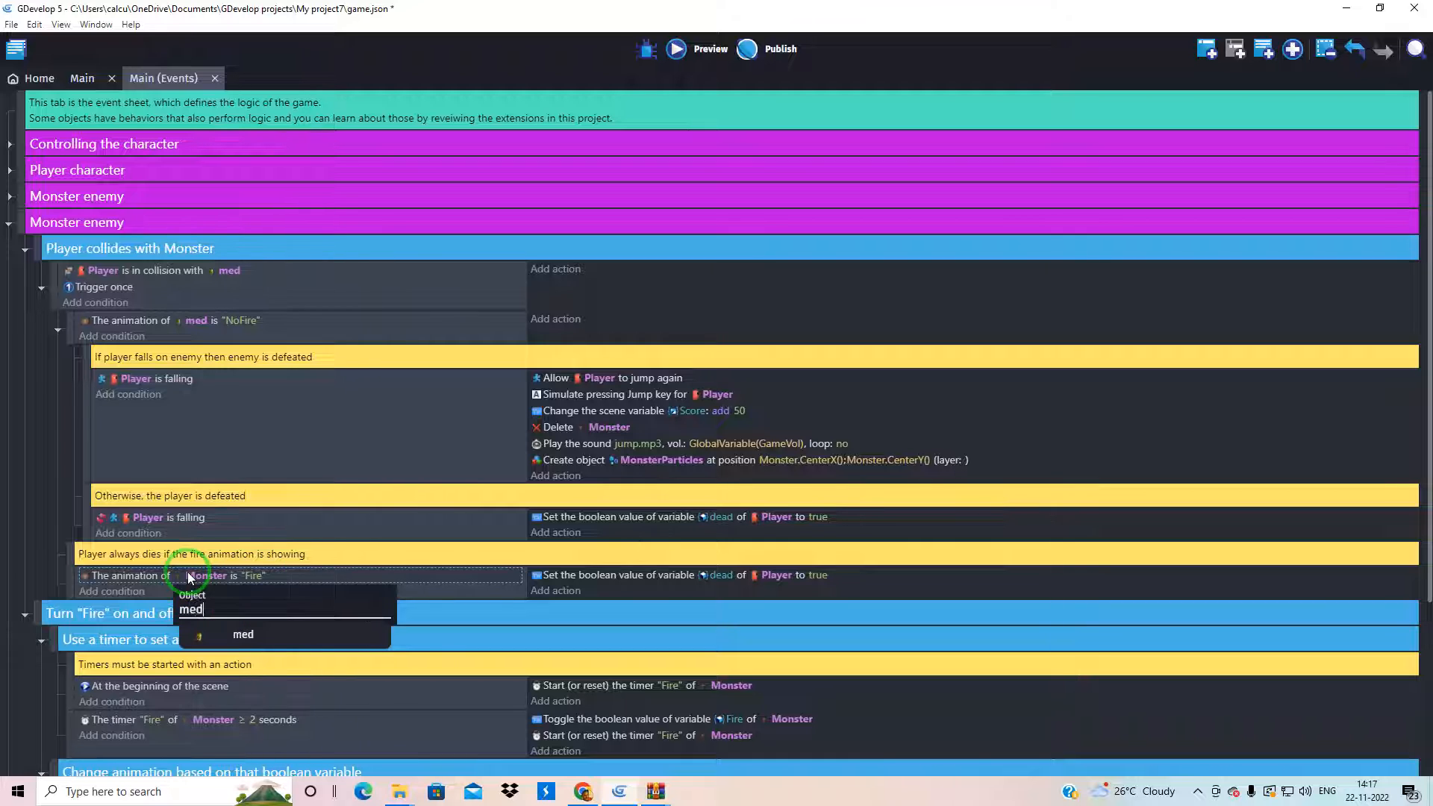
left_click(230, 634)
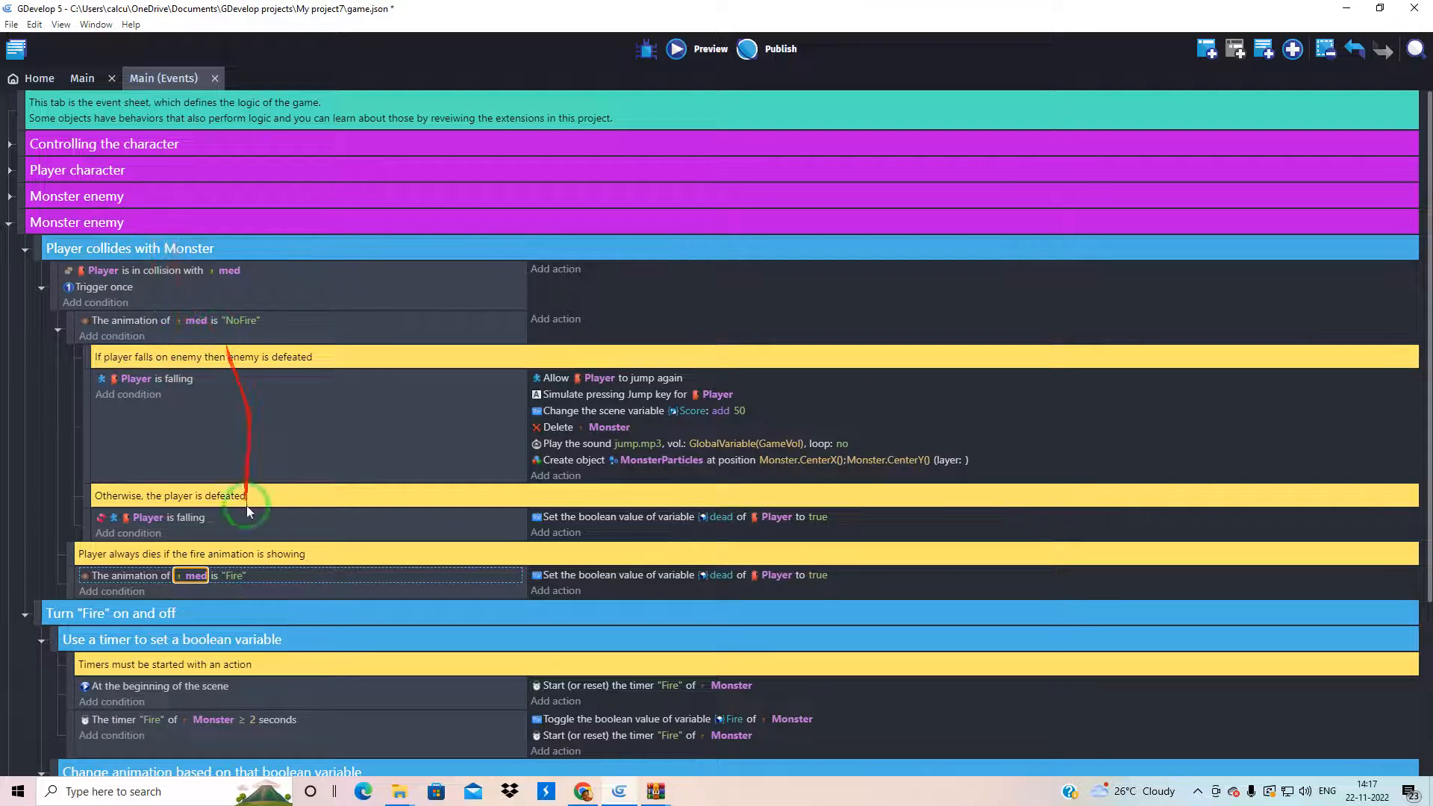
Step: Change the object of the 2-second "Fire" timer condition to med
scroll(233, 515, "down", 1)
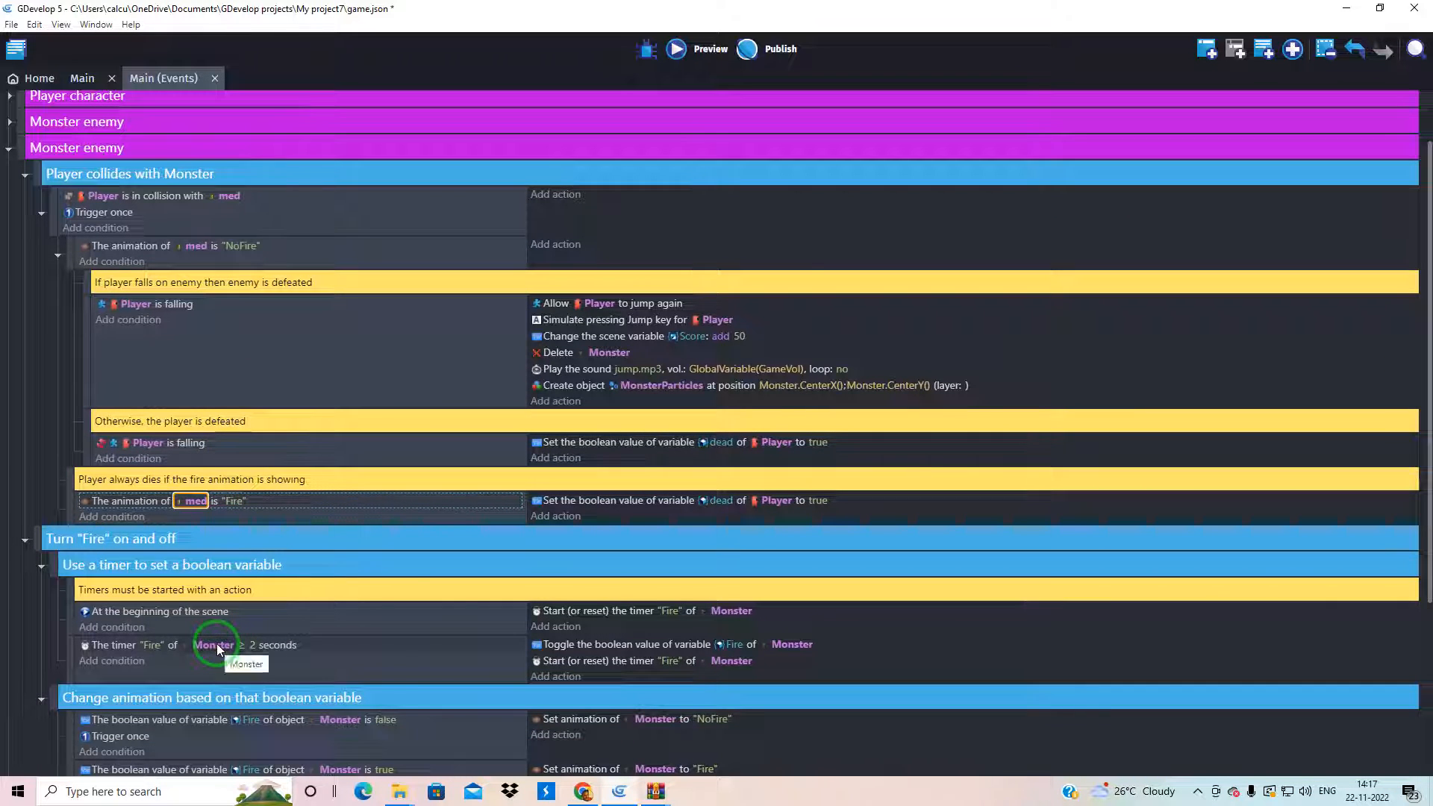
left_click(214, 645)
type("med")
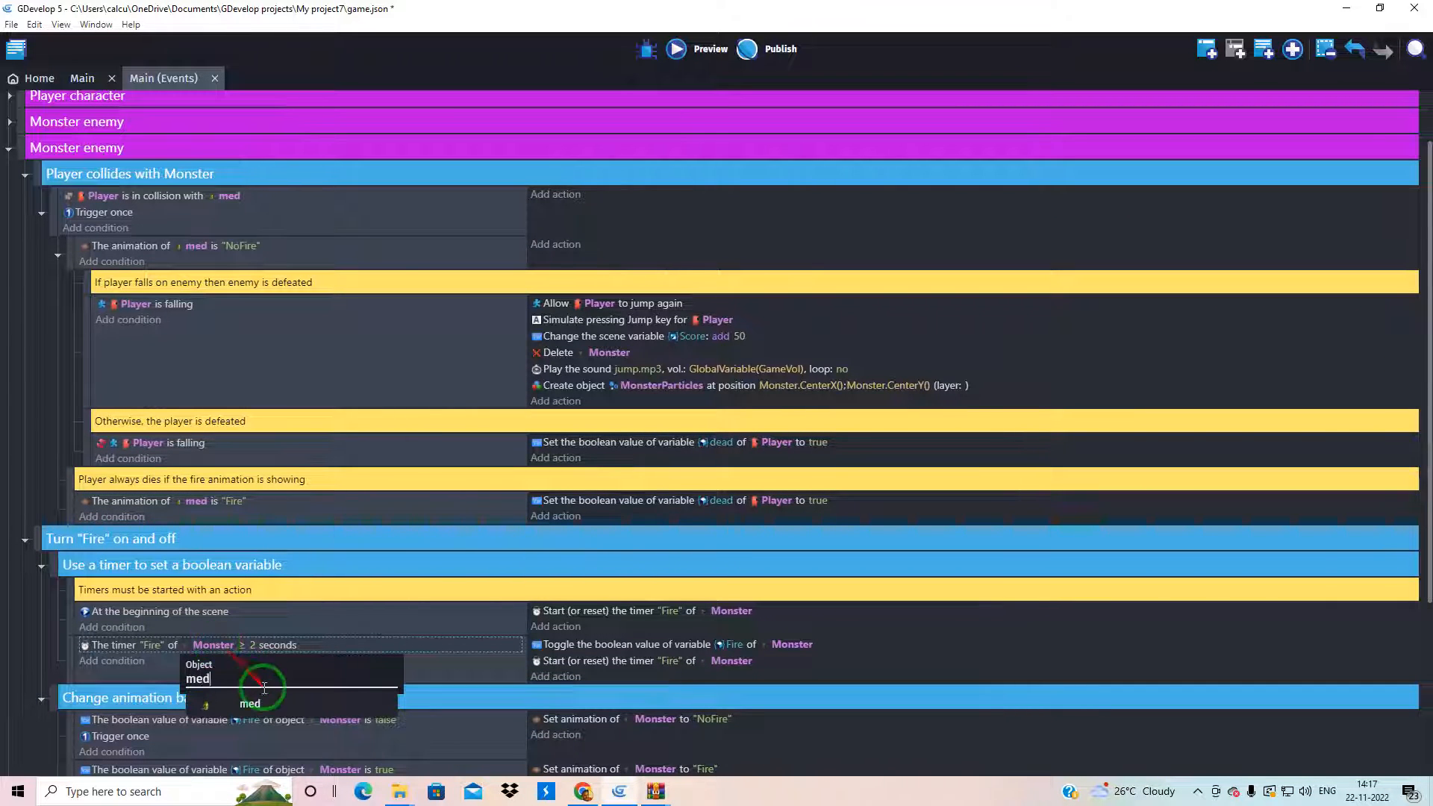
left_click(252, 704)
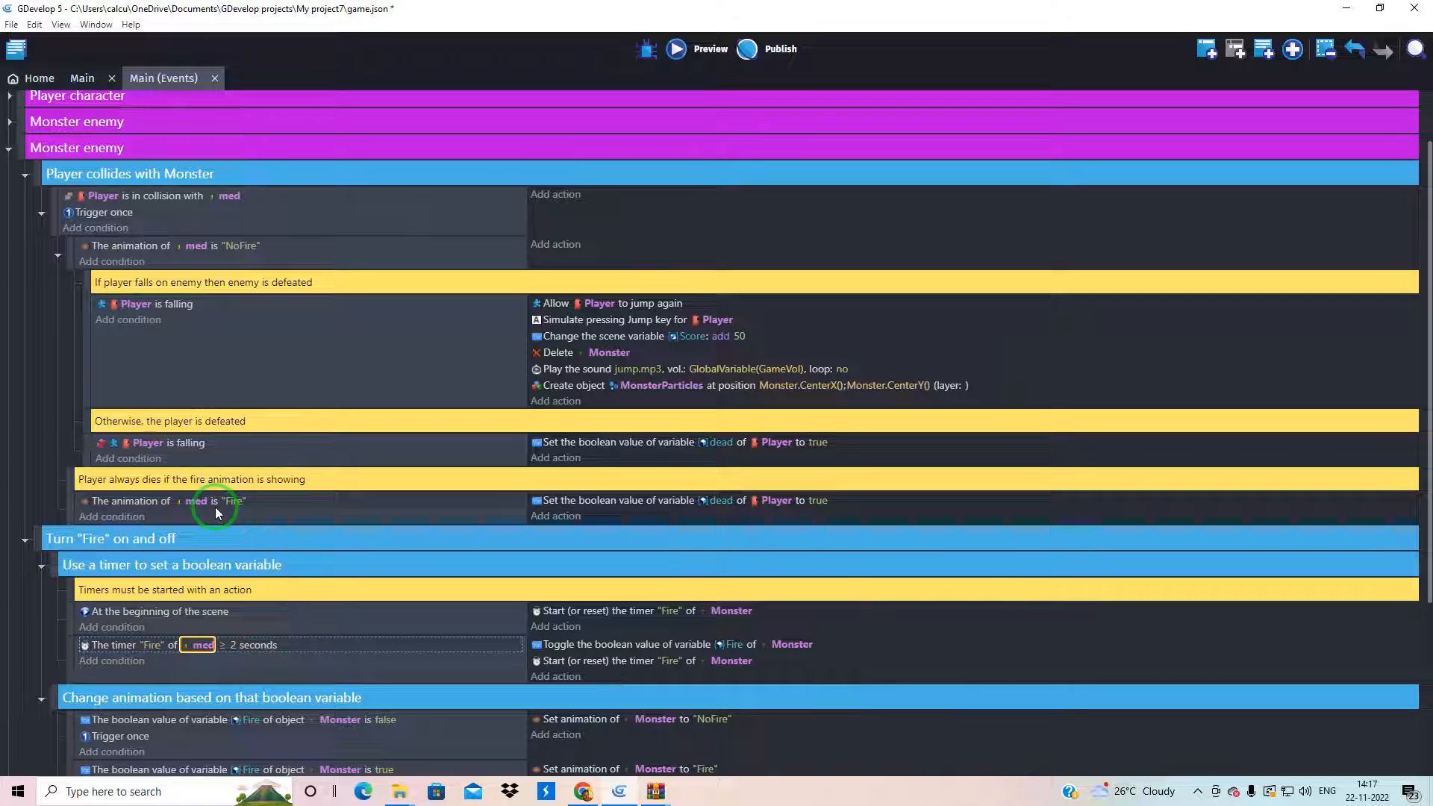
Step: Check med's animation names in the Main scene and set the animation name in its "NoFire" condition to "static"
left_click(83, 80)
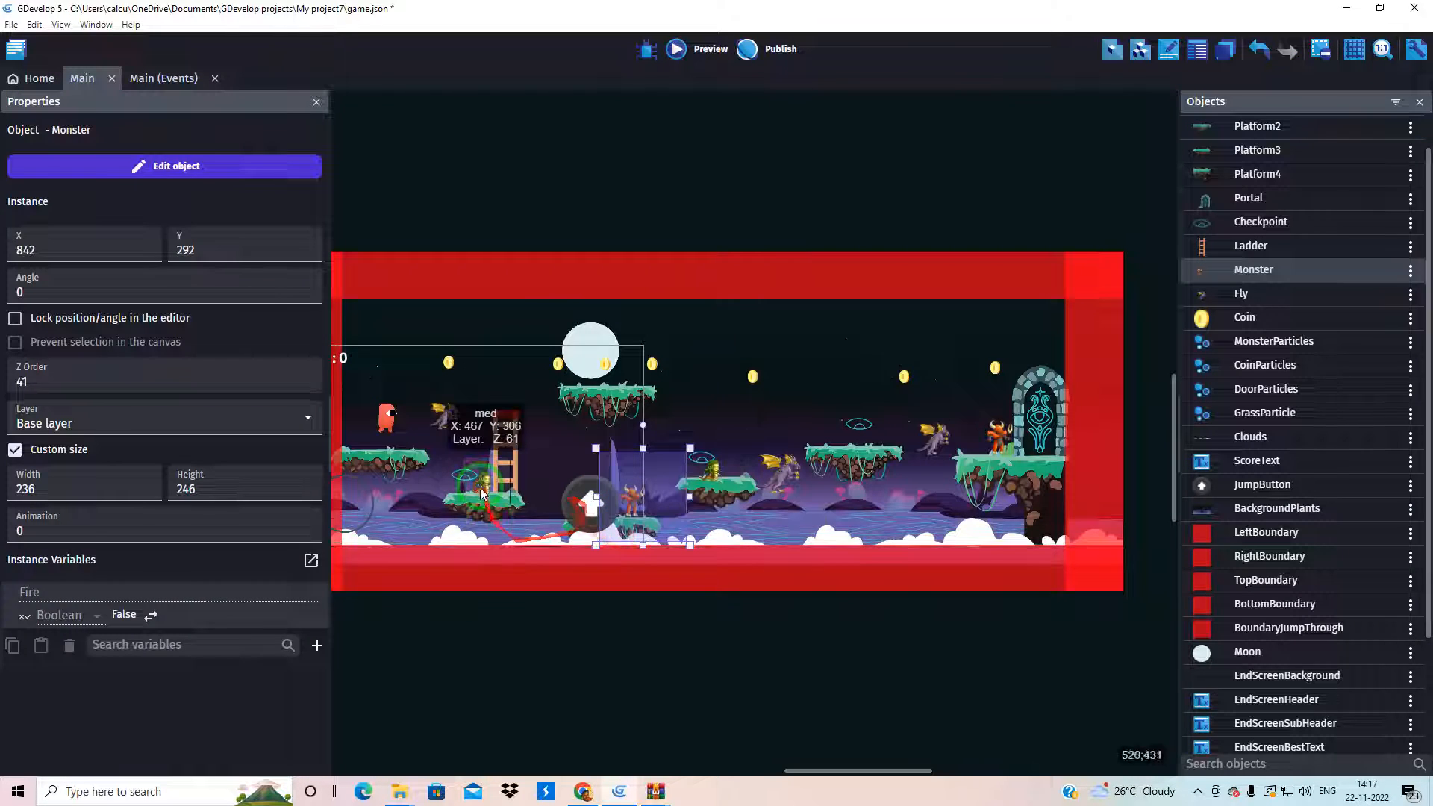
left_click(481, 489)
double_click(481, 489)
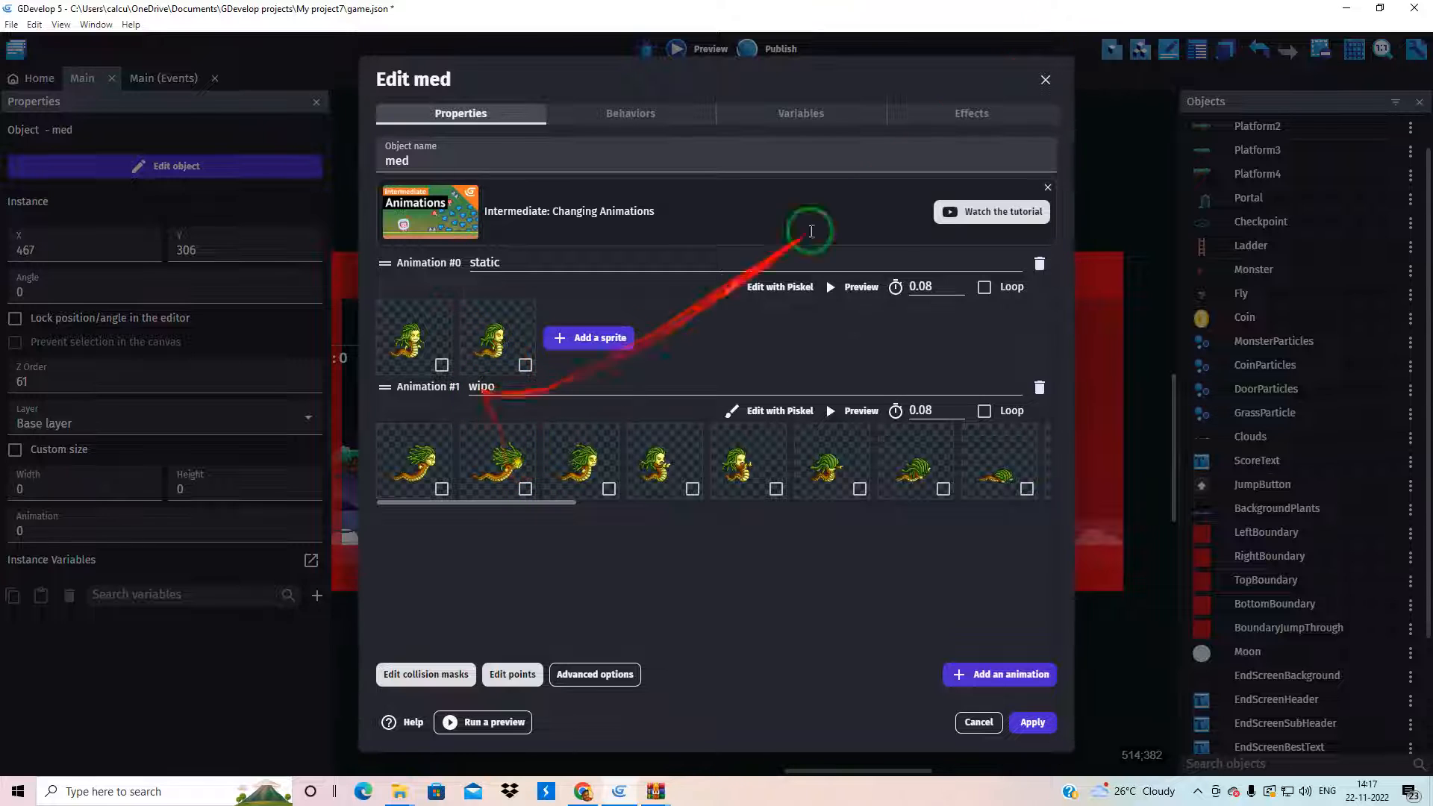
left_click(1045, 80)
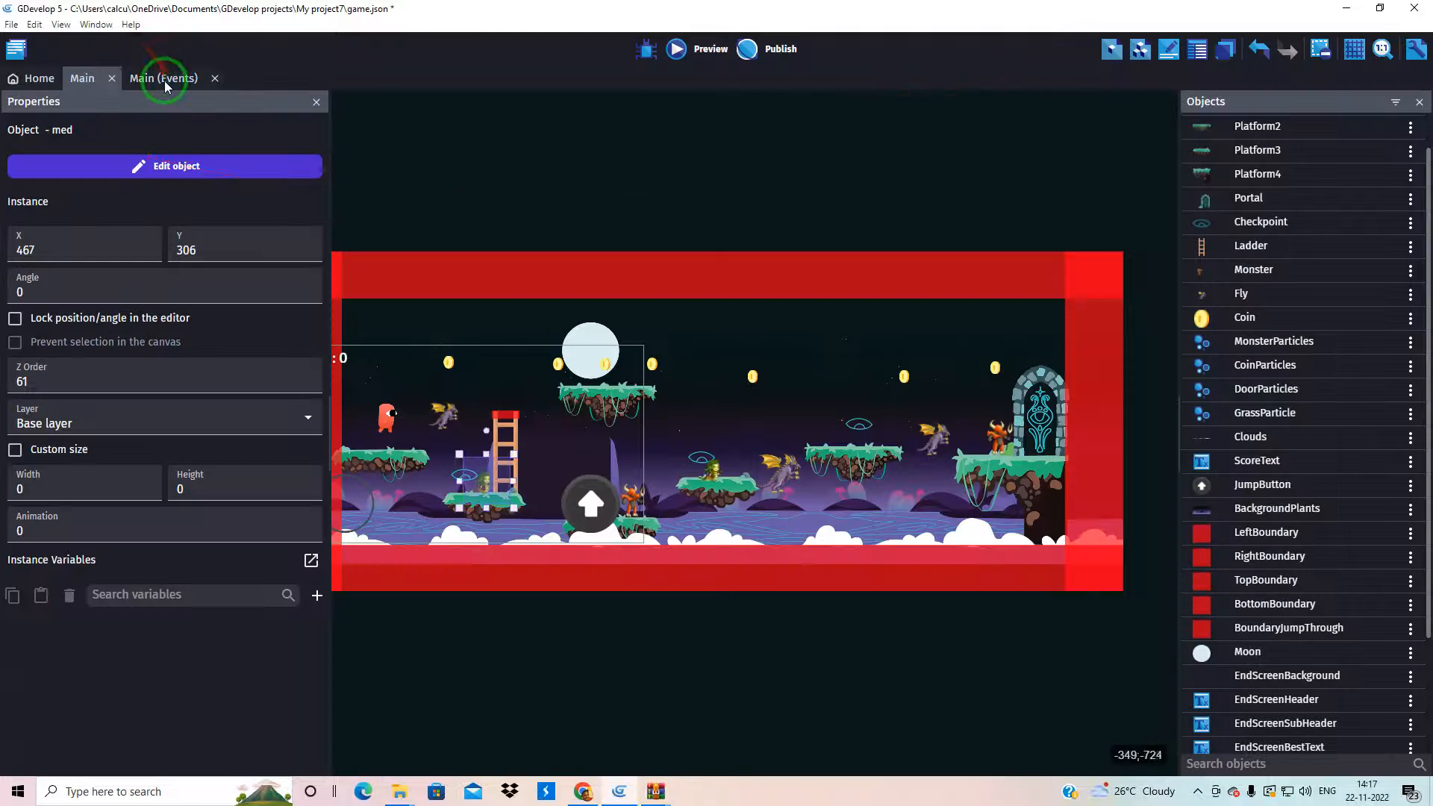
left_click(163, 78)
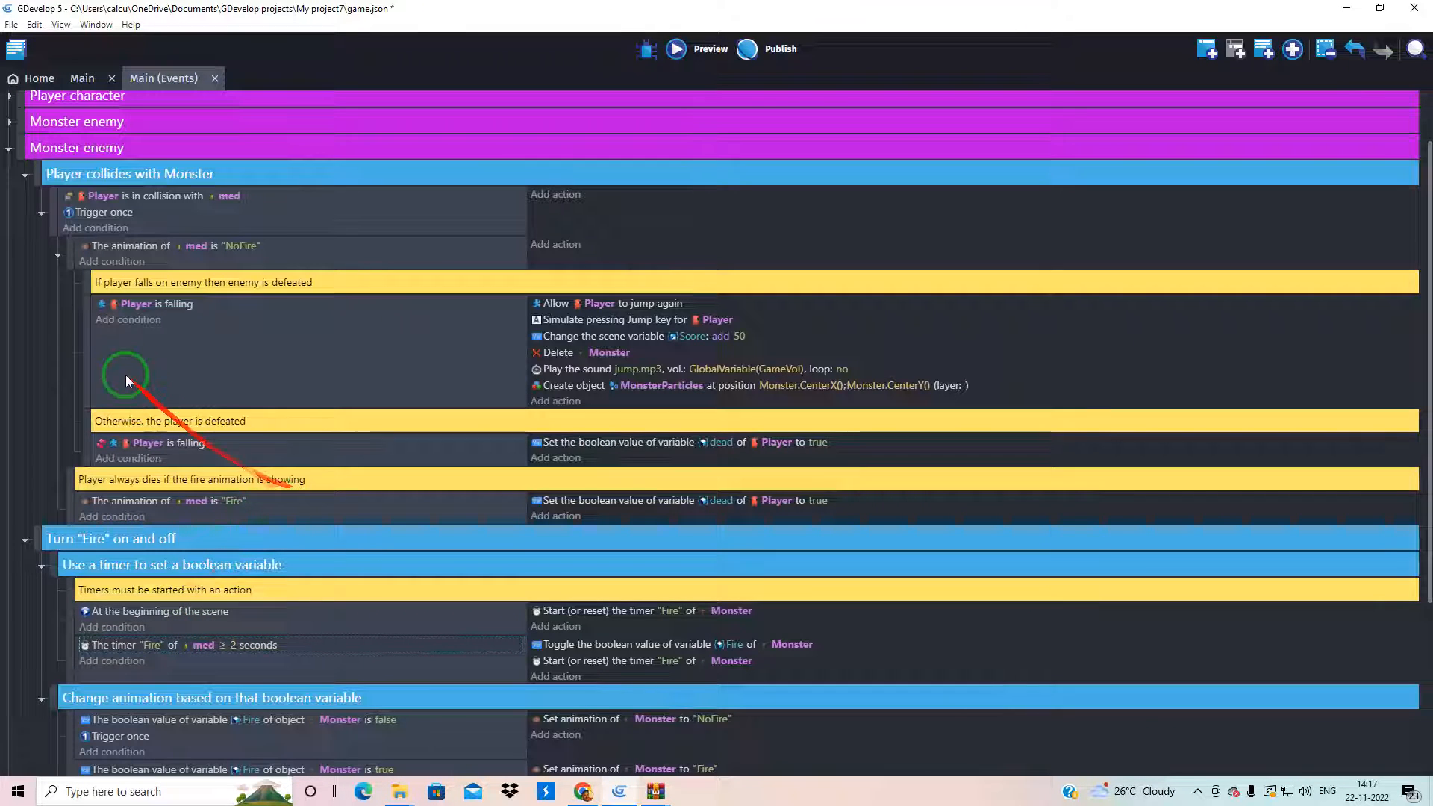
left_click(240, 247)
double_click(240, 247)
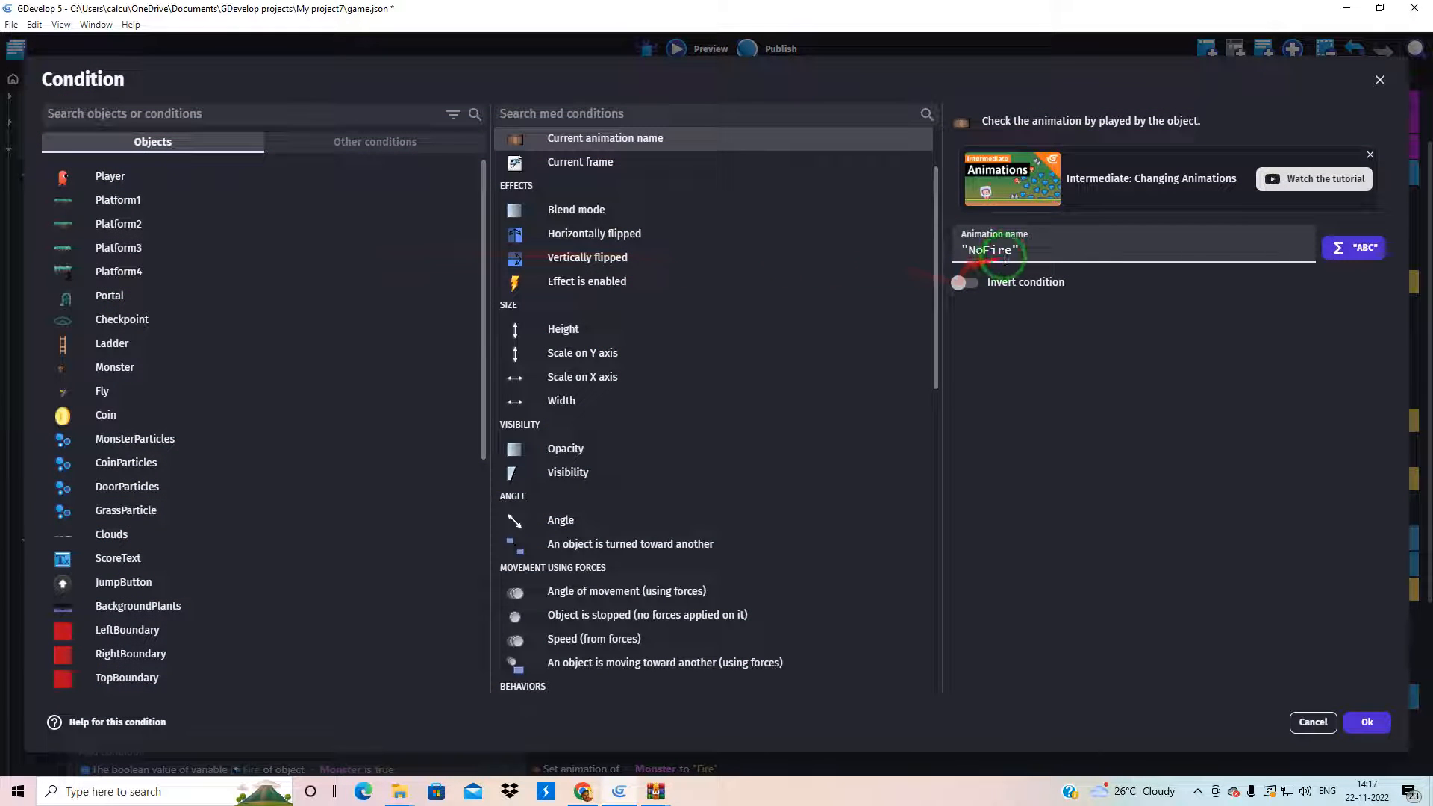
left_click_drag(1017, 247, 975, 245)
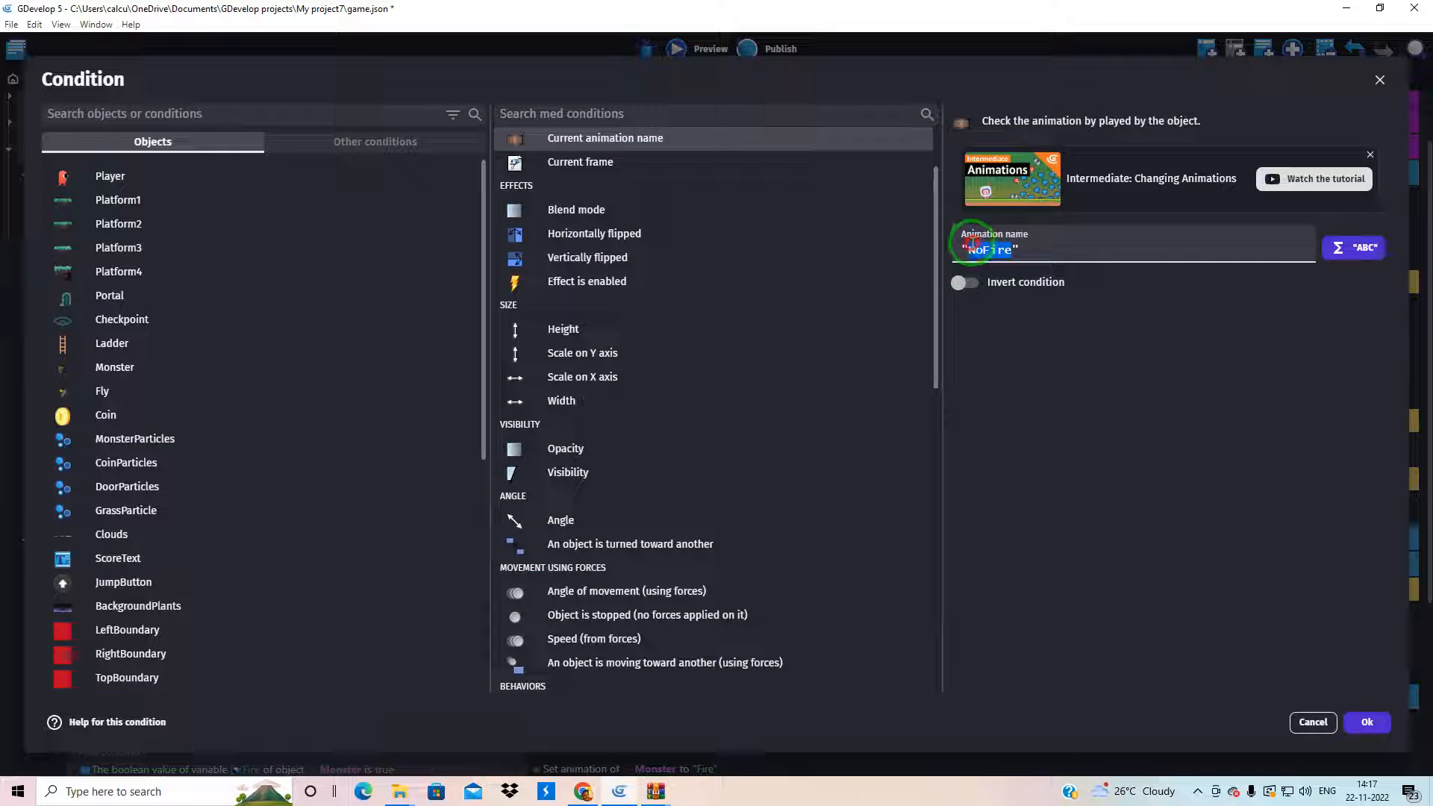
type("static")
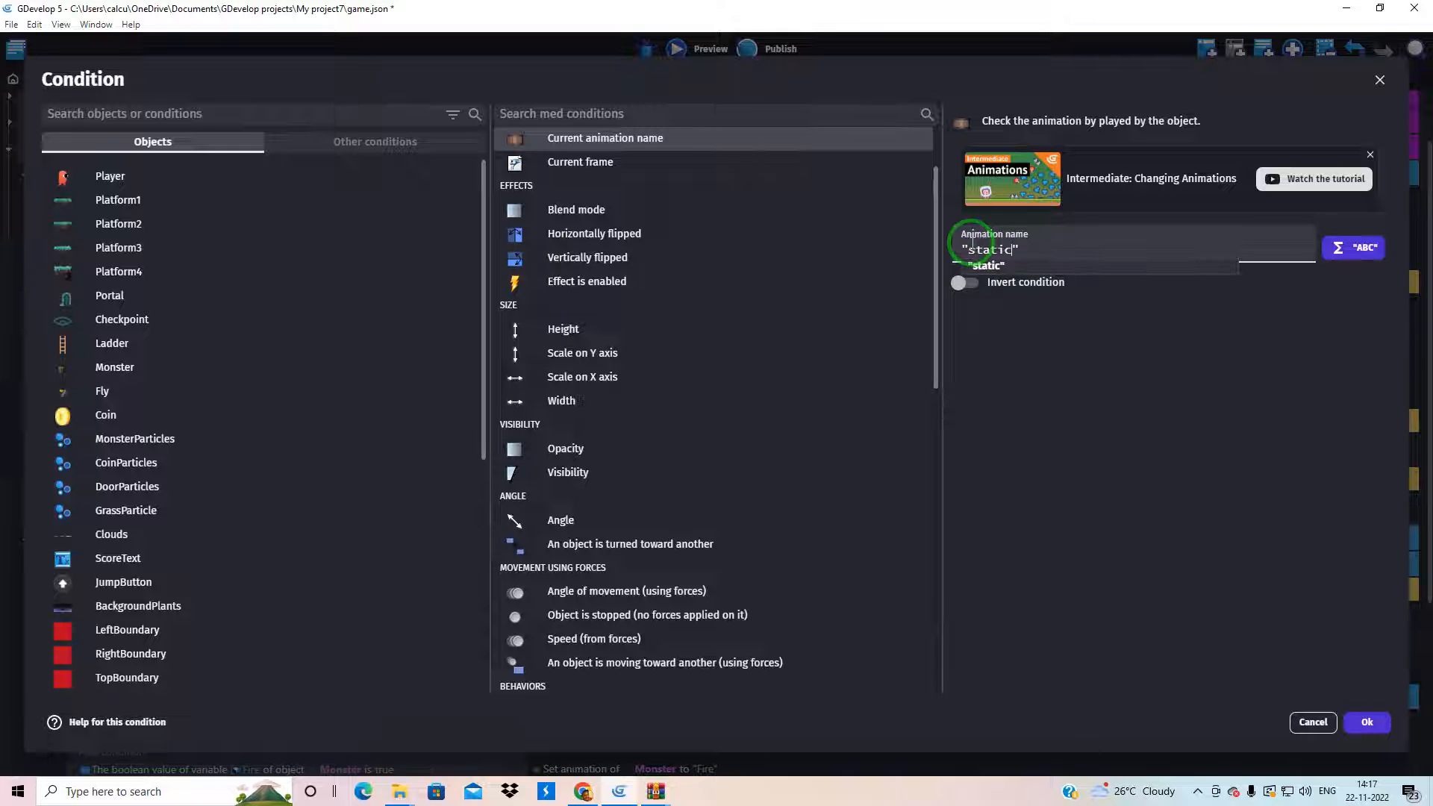
left_click(1372, 722)
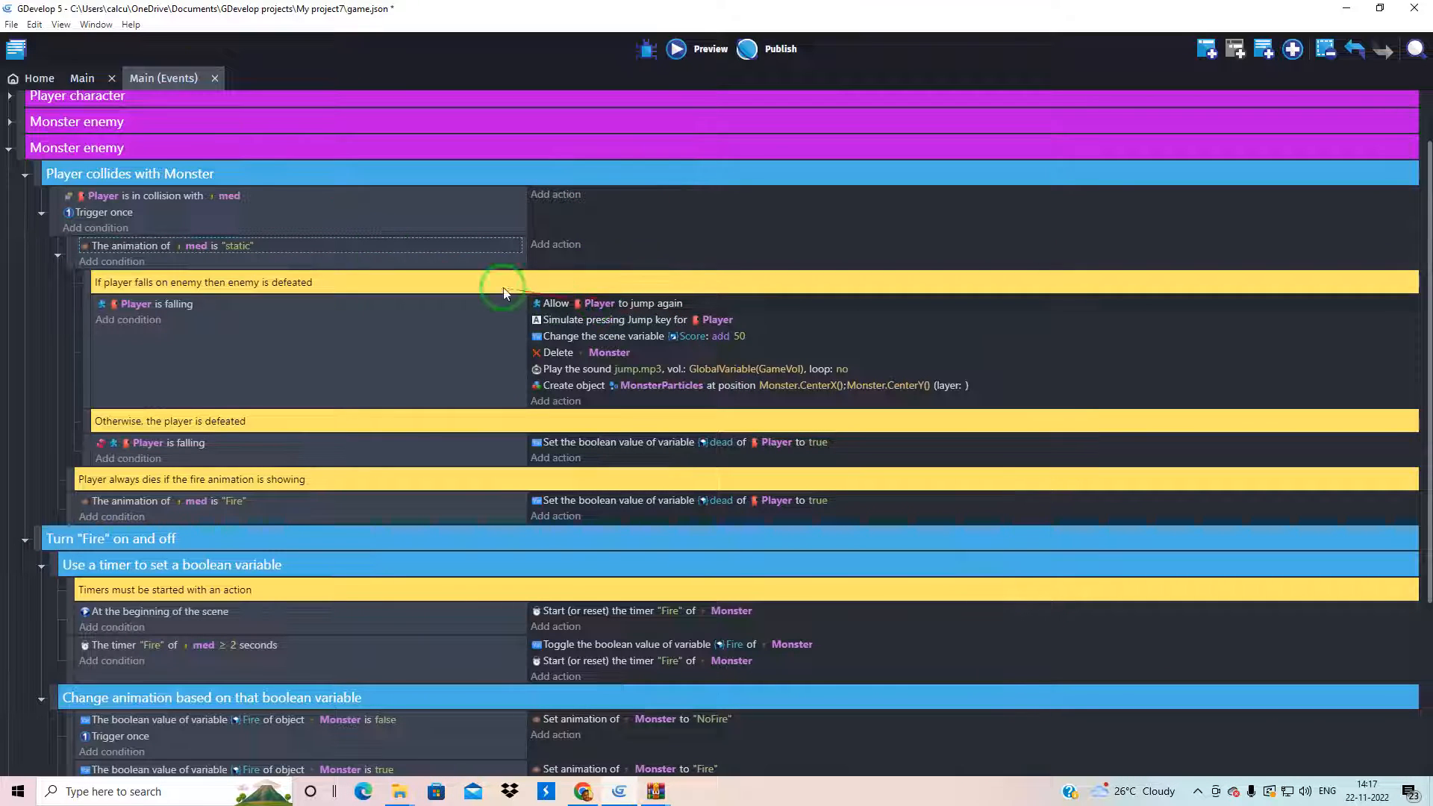
Step: Recheck the names of med's two animations in the Main scene and return to the event sheet
left_click(84, 78)
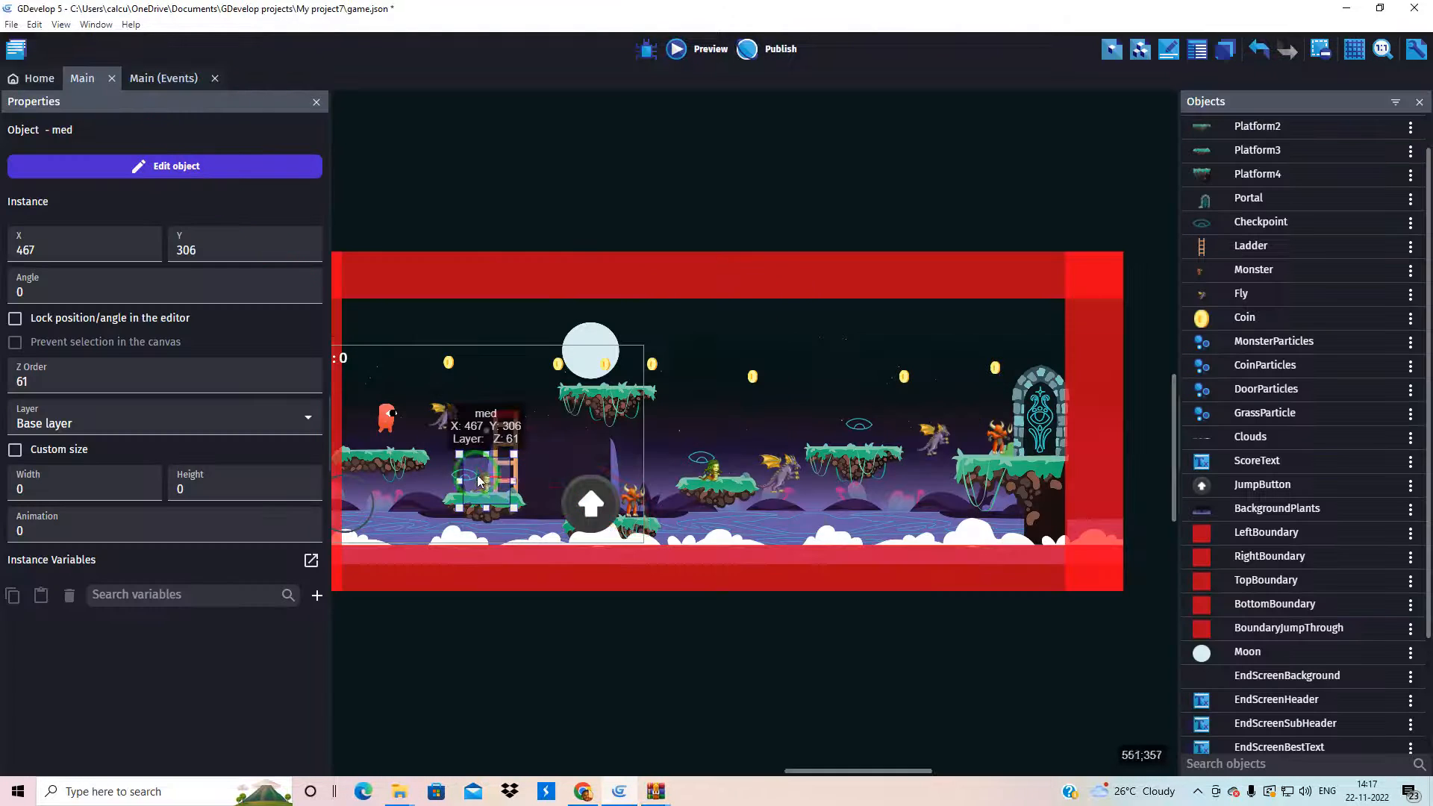
double_click(587, 502)
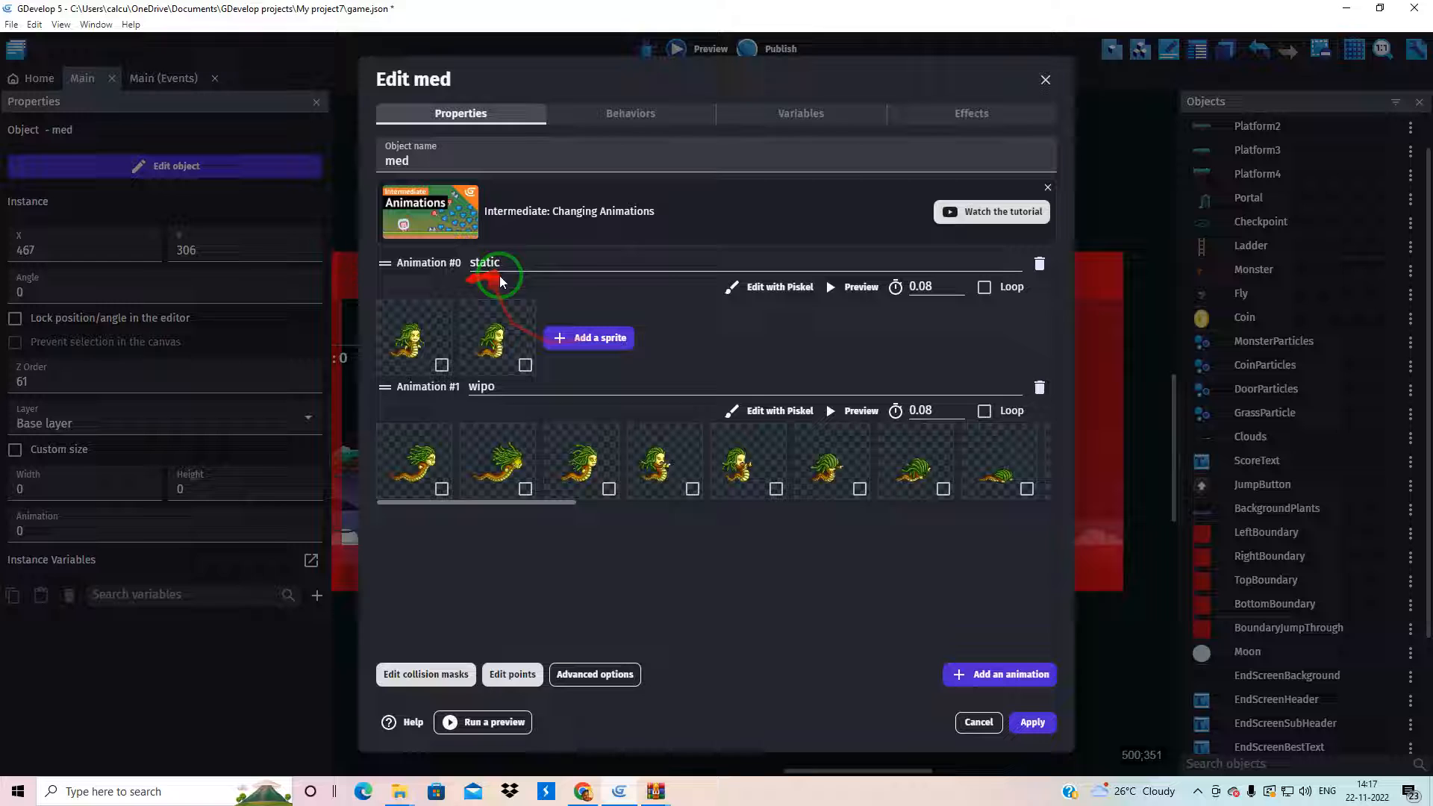
left_click(1045, 80)
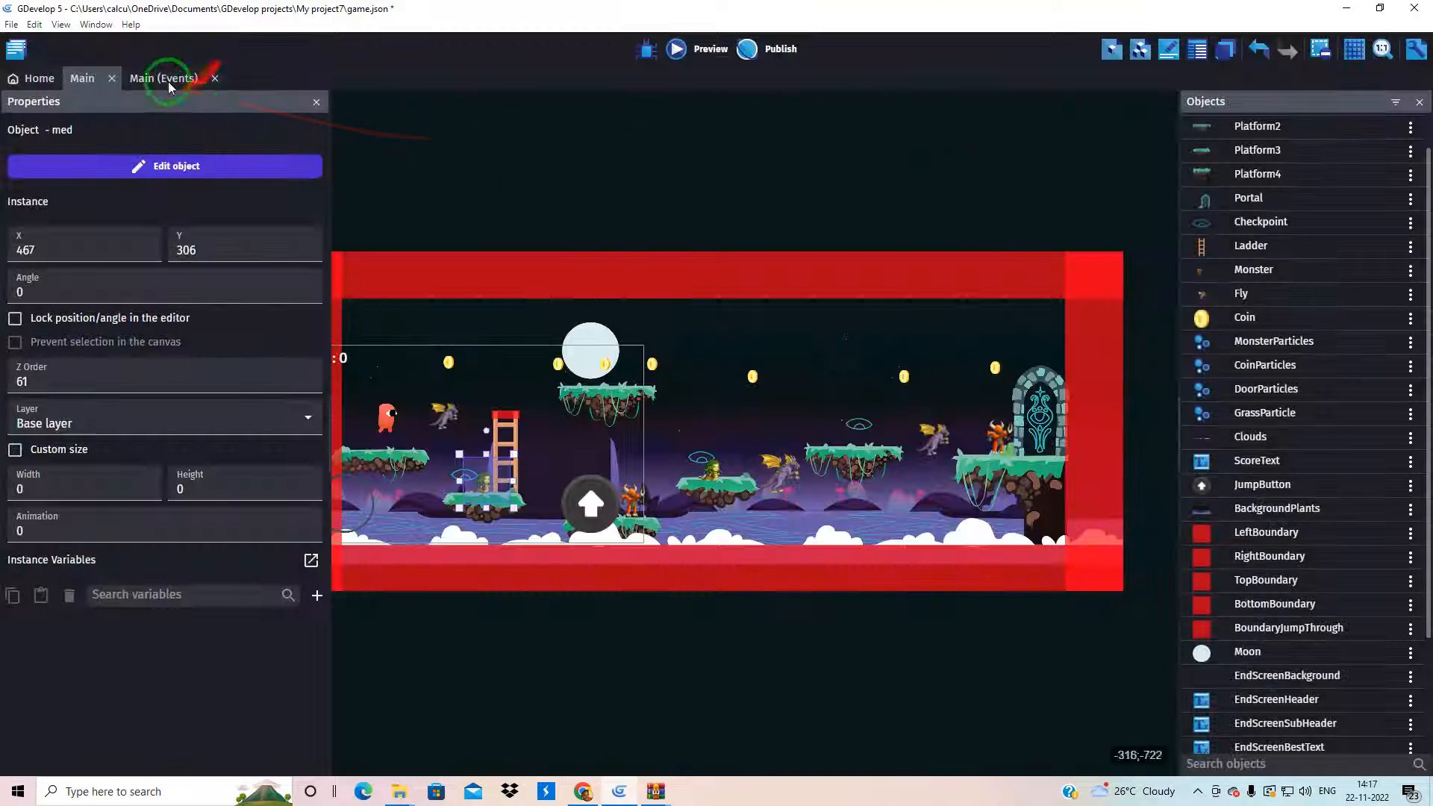
double_click(471, 473)
left_click(486, 388)
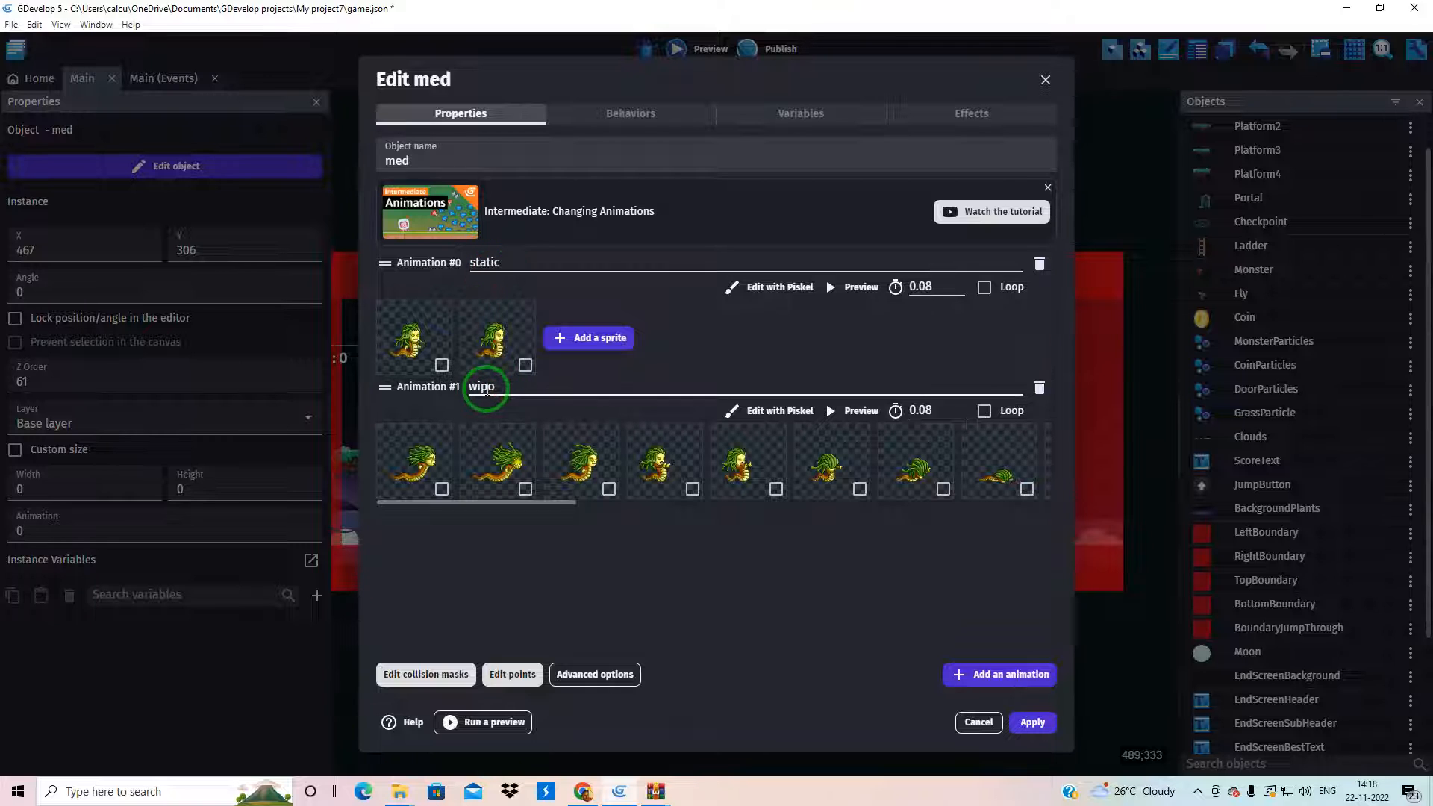
left_click(1045, 80)
left_click(169, 79)
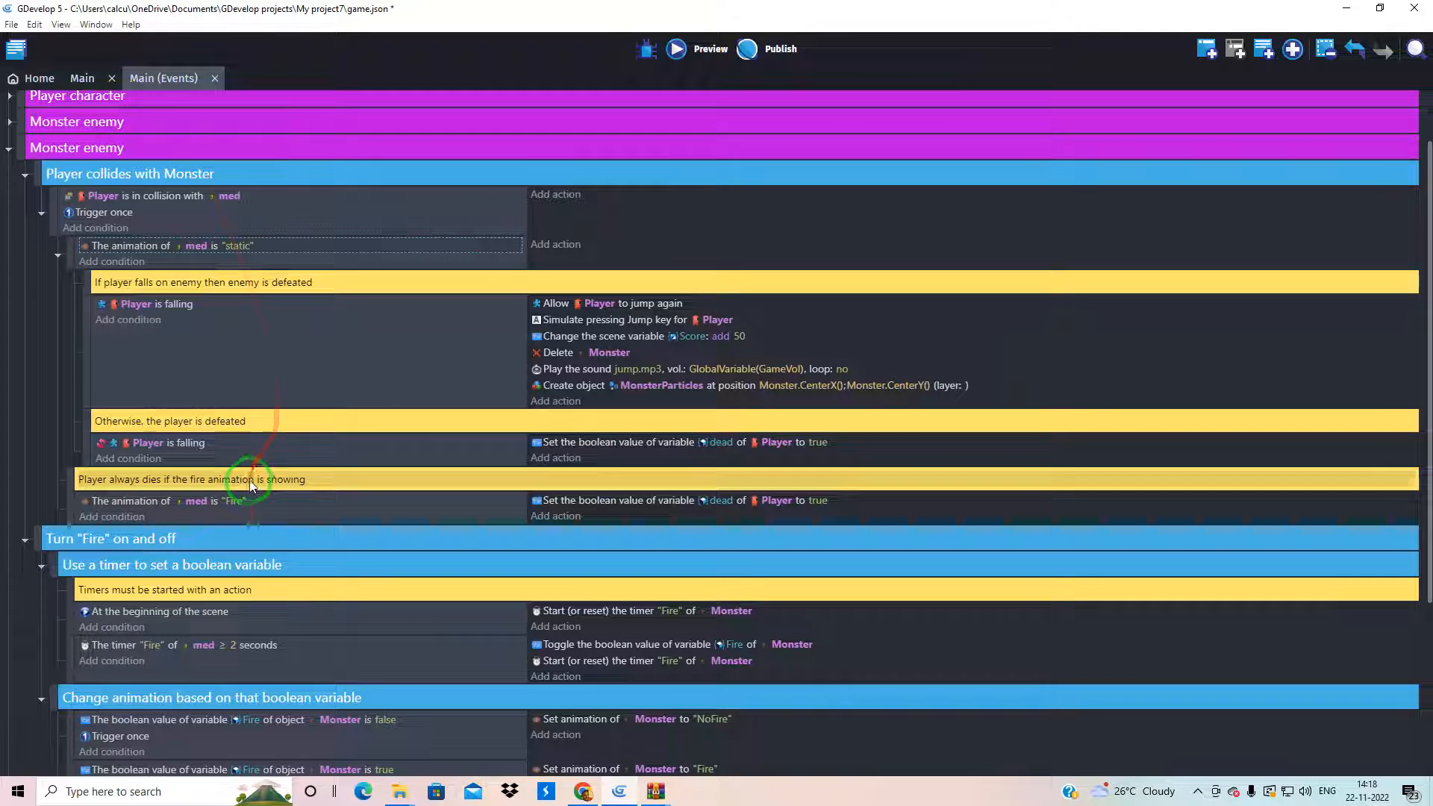
Step: Expand the first Monster enemy group to review its original Monster events
left_click_drag(246, 523, 207, 227)
left_click(151, 121)
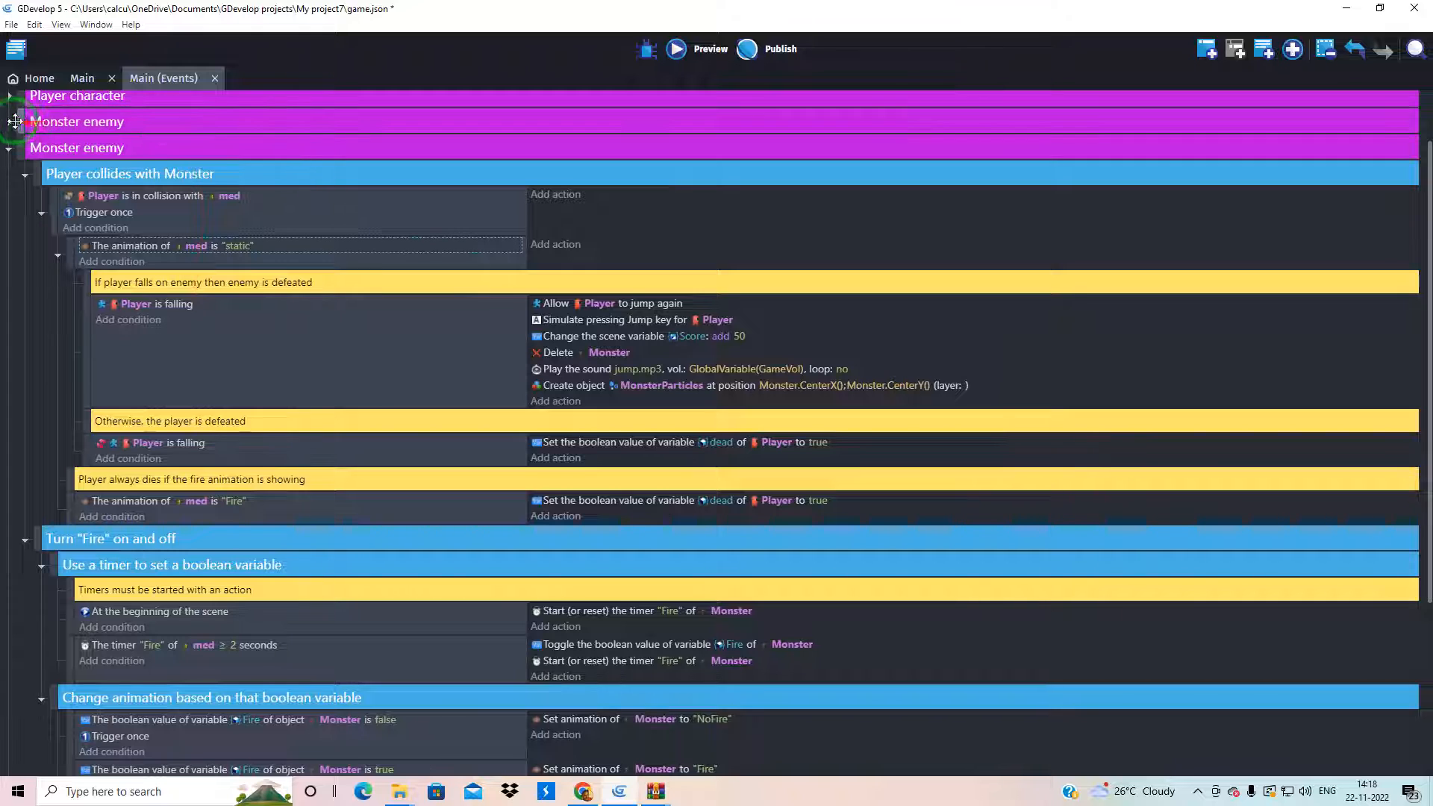
key("Delete")
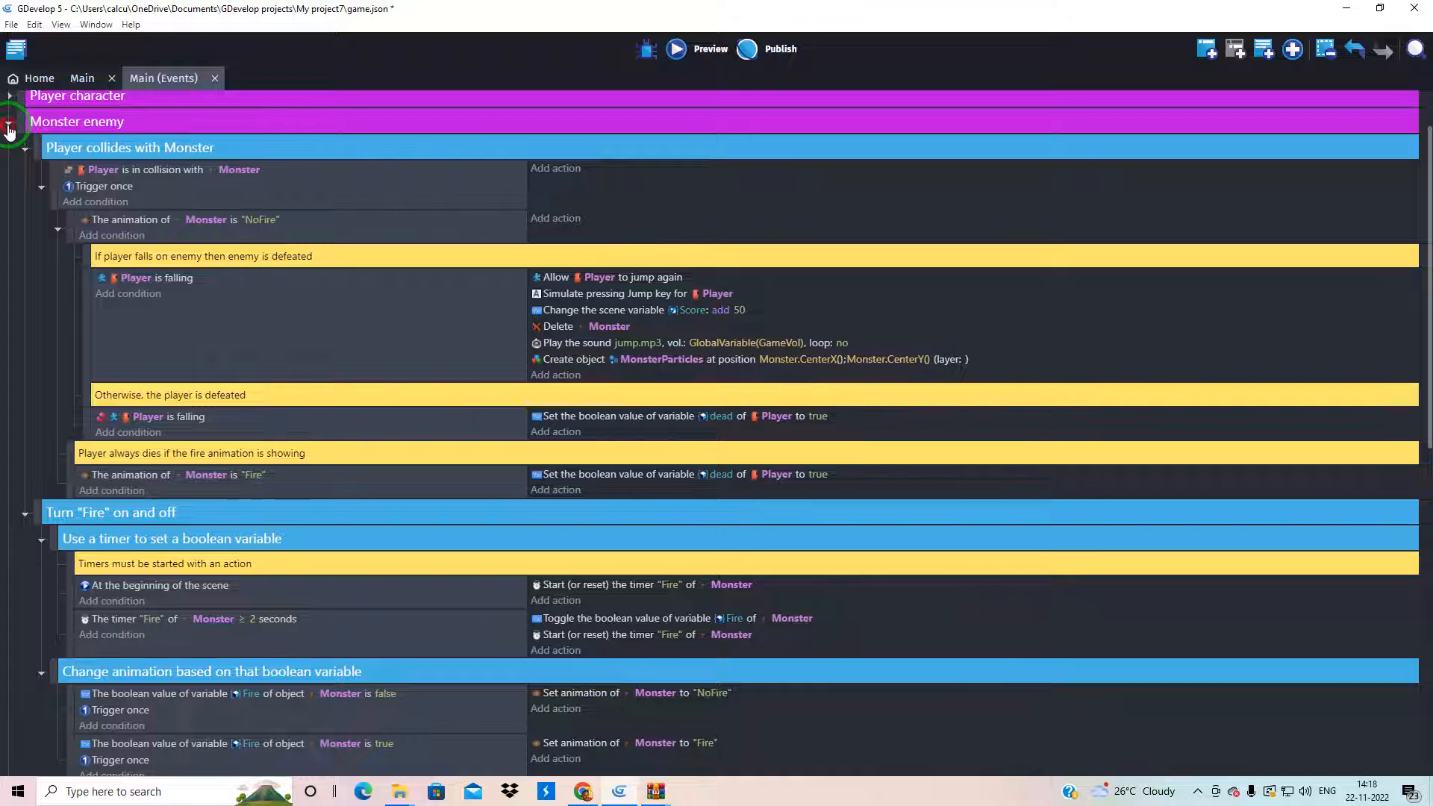
Step: Compare the "NoFire" animation condition in the original Monster enemy group with the copied group, leaving the original collapsed
key("ctrl+z")
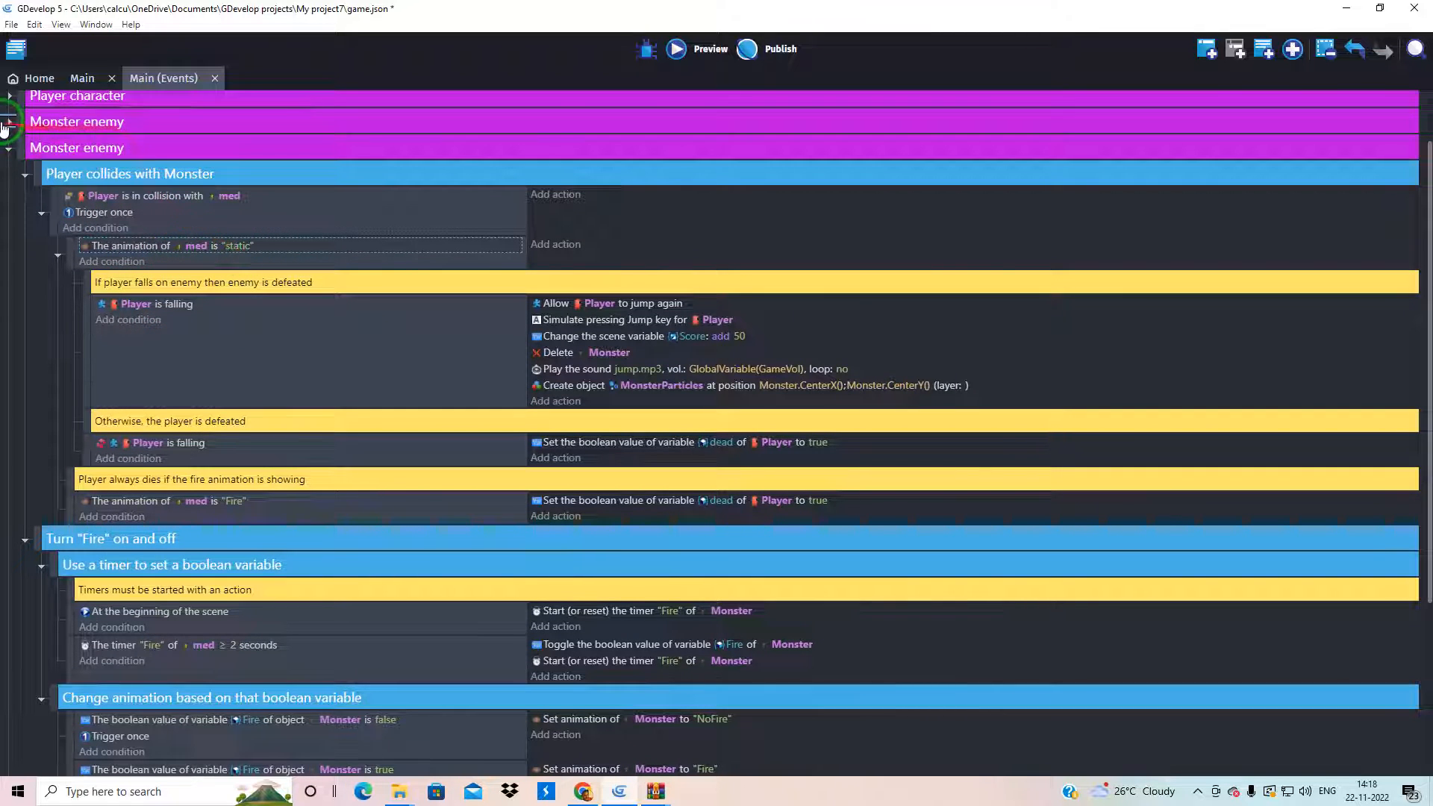
key("ctrl+y")
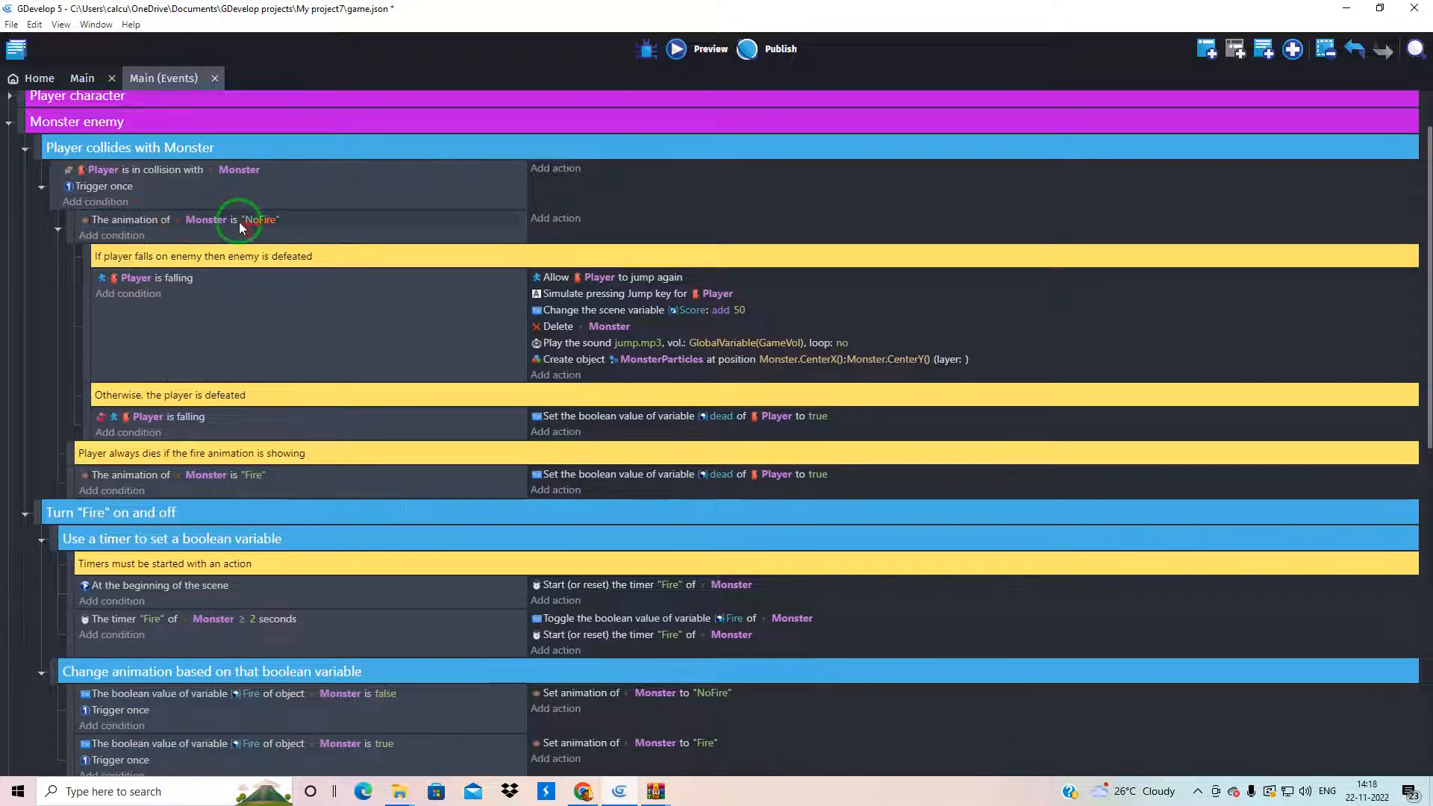
key("ctrl+z")
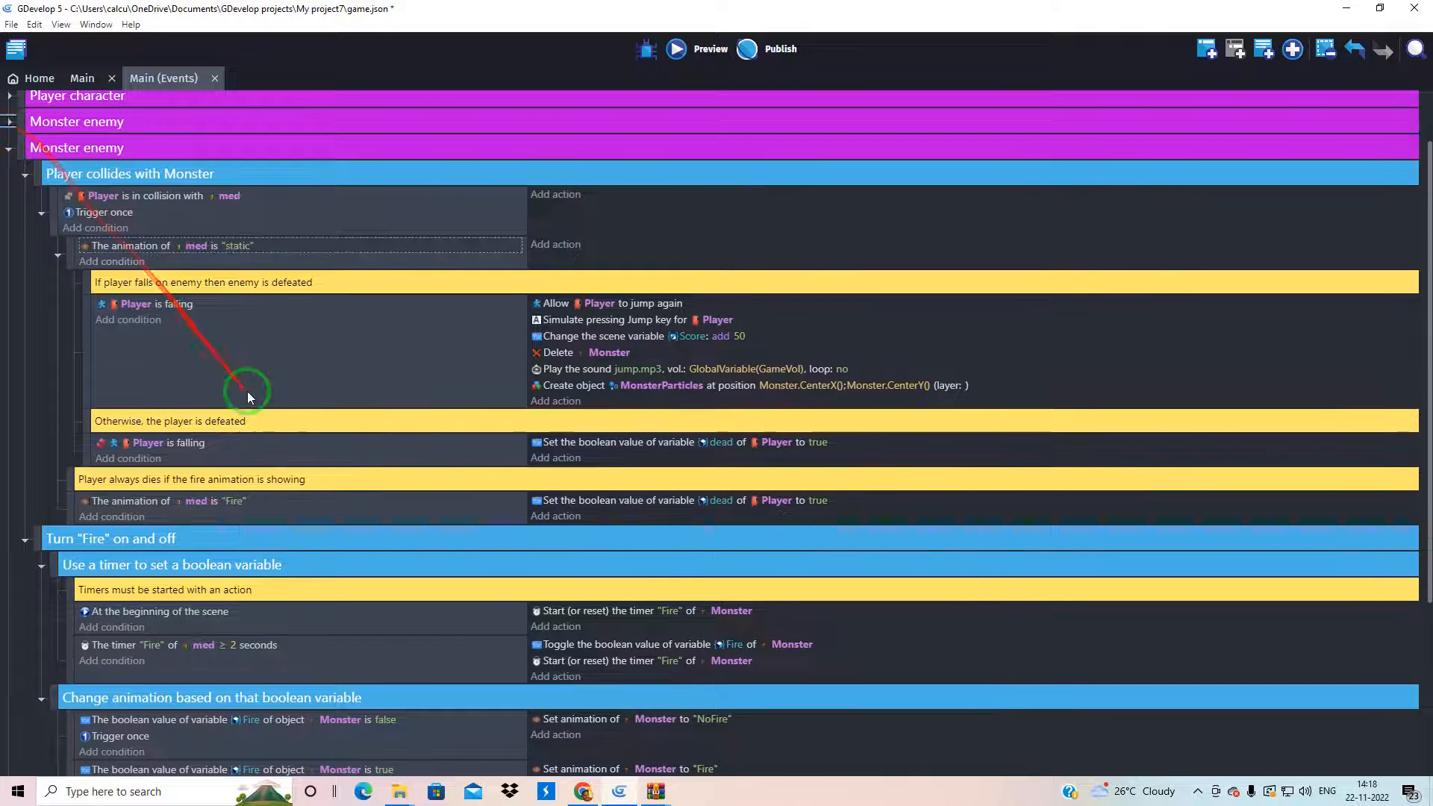
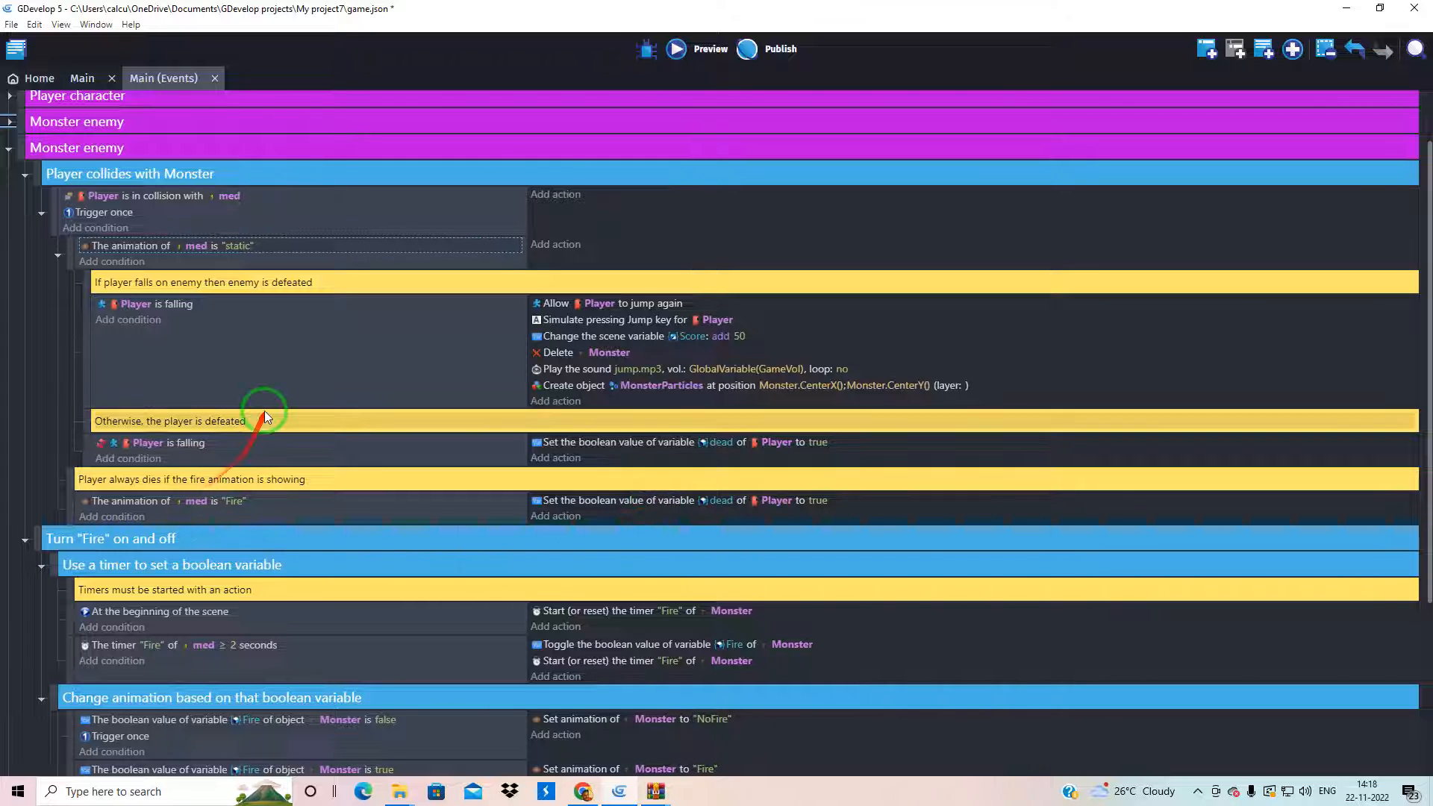
Step: Set the animation name to "static" in the copied group's action that runs when the Fire variable is false
scroll(266, 414, "down", 1)
scroll(267, 410, "down", 1)
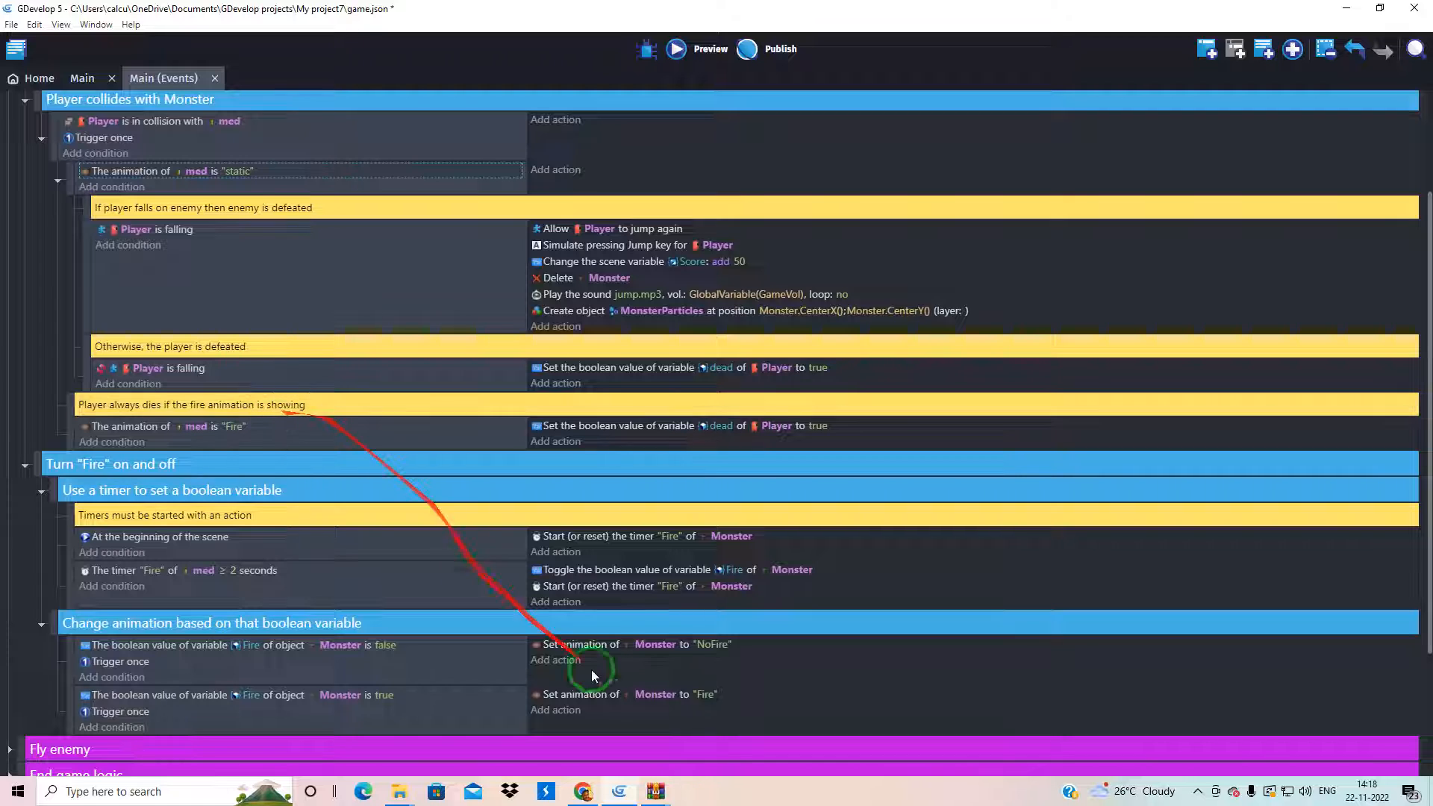
scroll(645, 581, "down", 1)
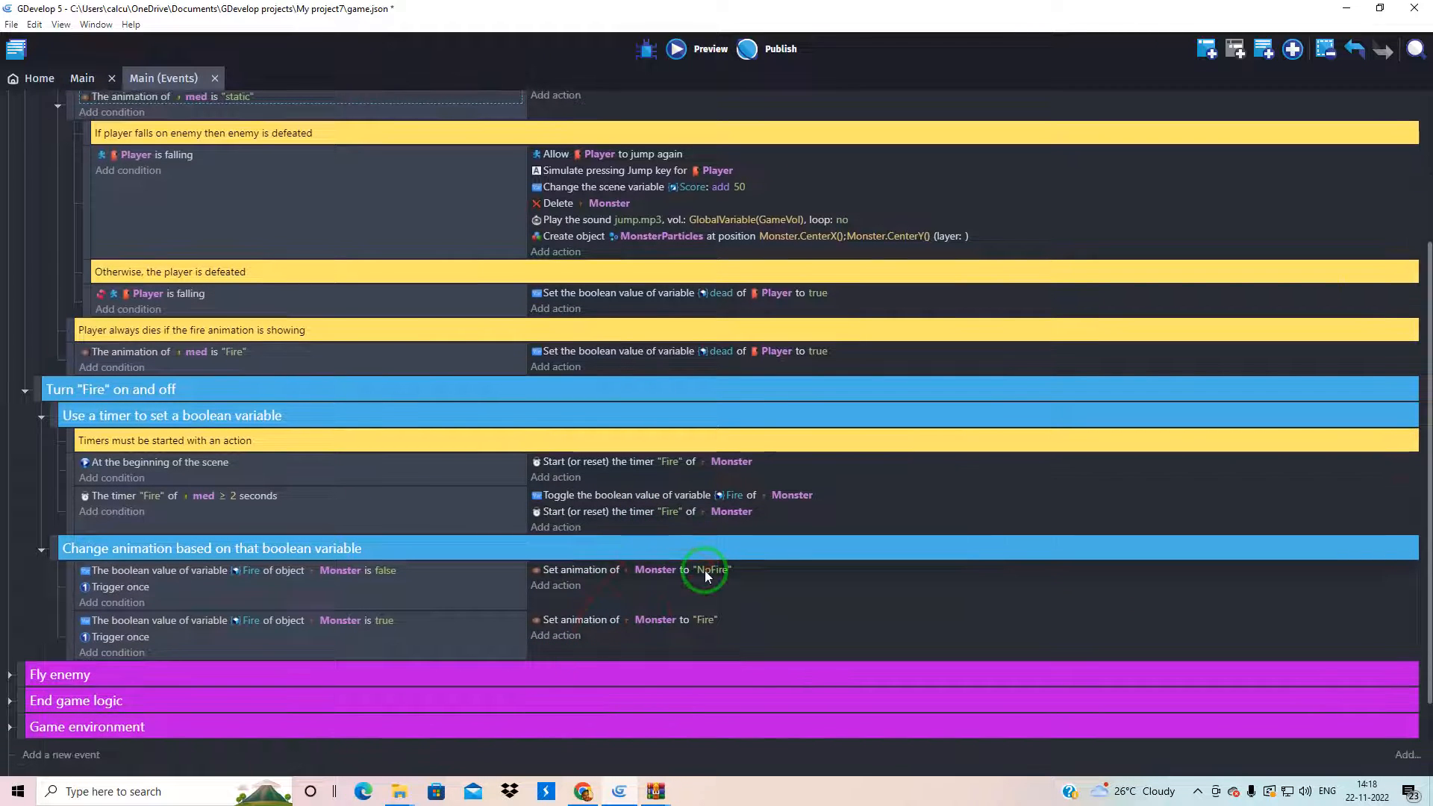
left_click(708, 570)
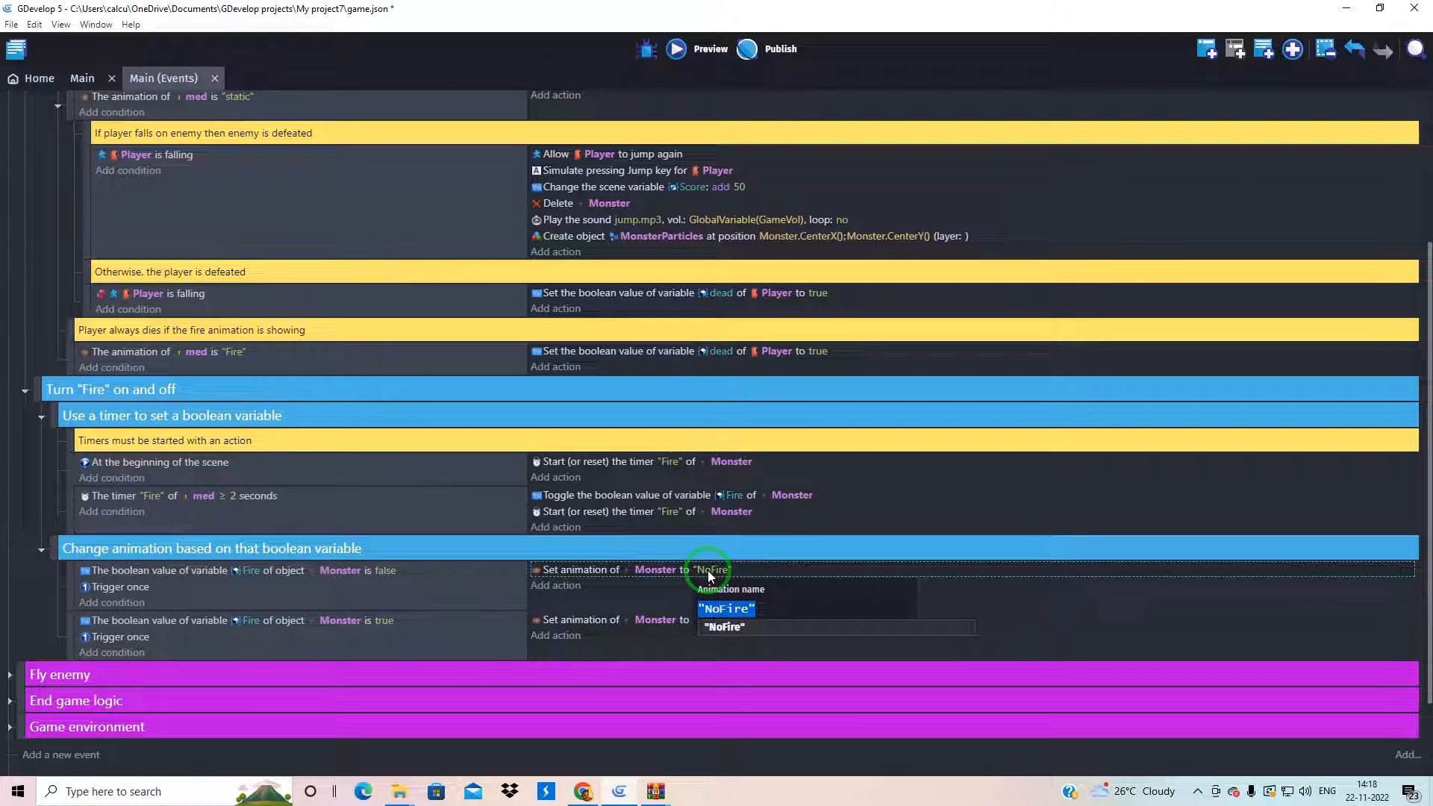
type("\"\"")
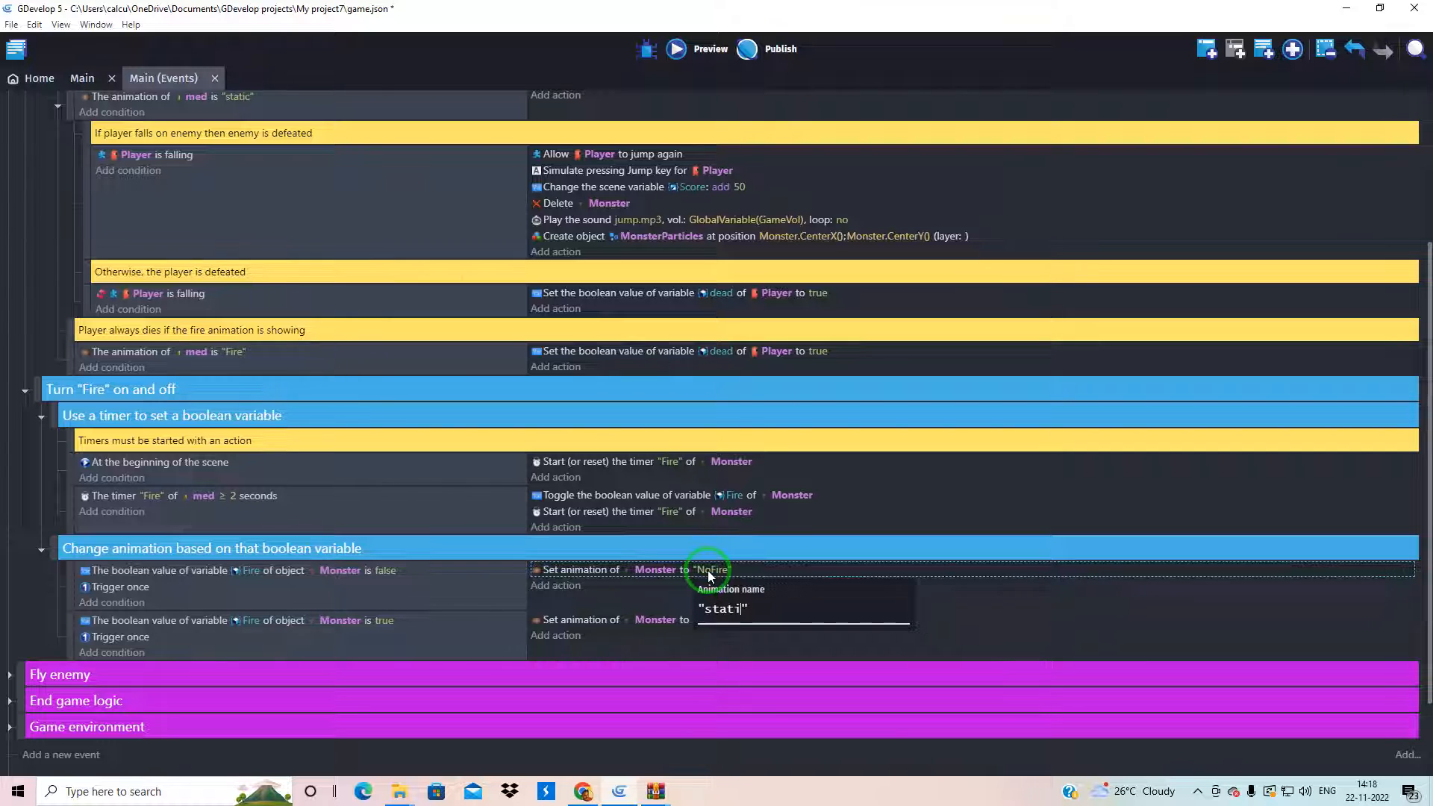
type("static")
key("Return")
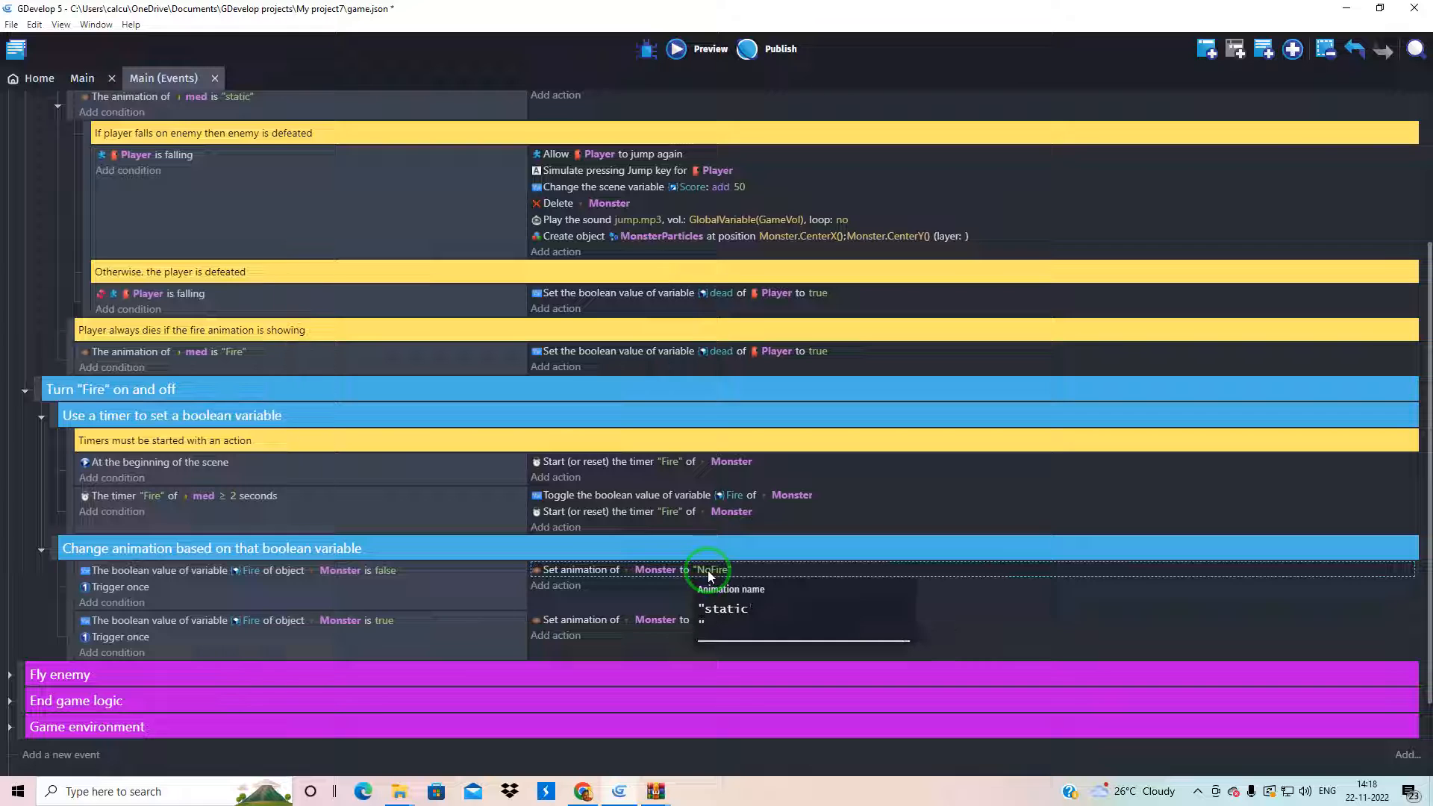
key("BackSpace")
left_click(956, 601)
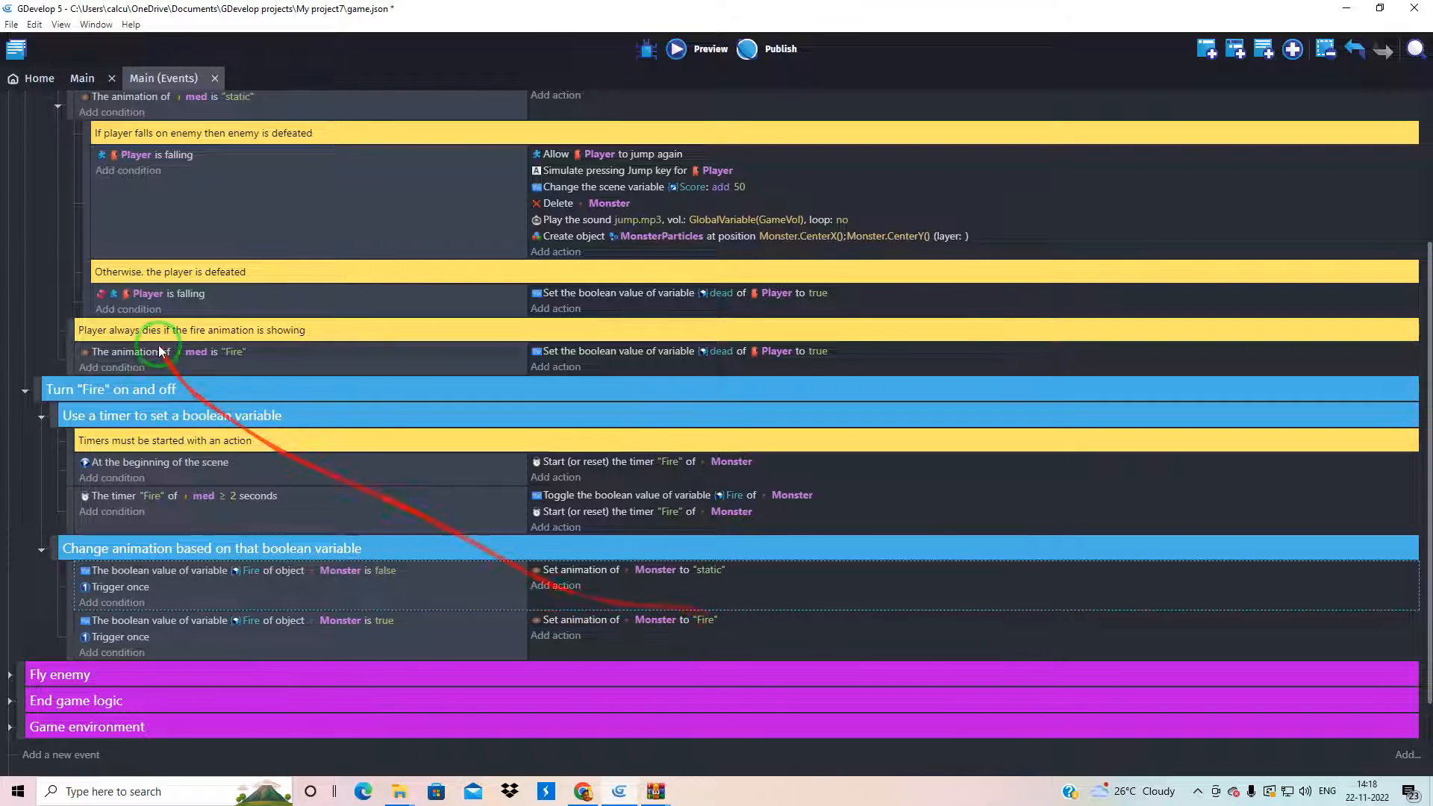
Step: Set the animation name to "wipo" in med's condition for the player always dying
left_click(233, 352)
left_click(262, 392)
left_click_drag(262, 392, 239, 392)
type("w")
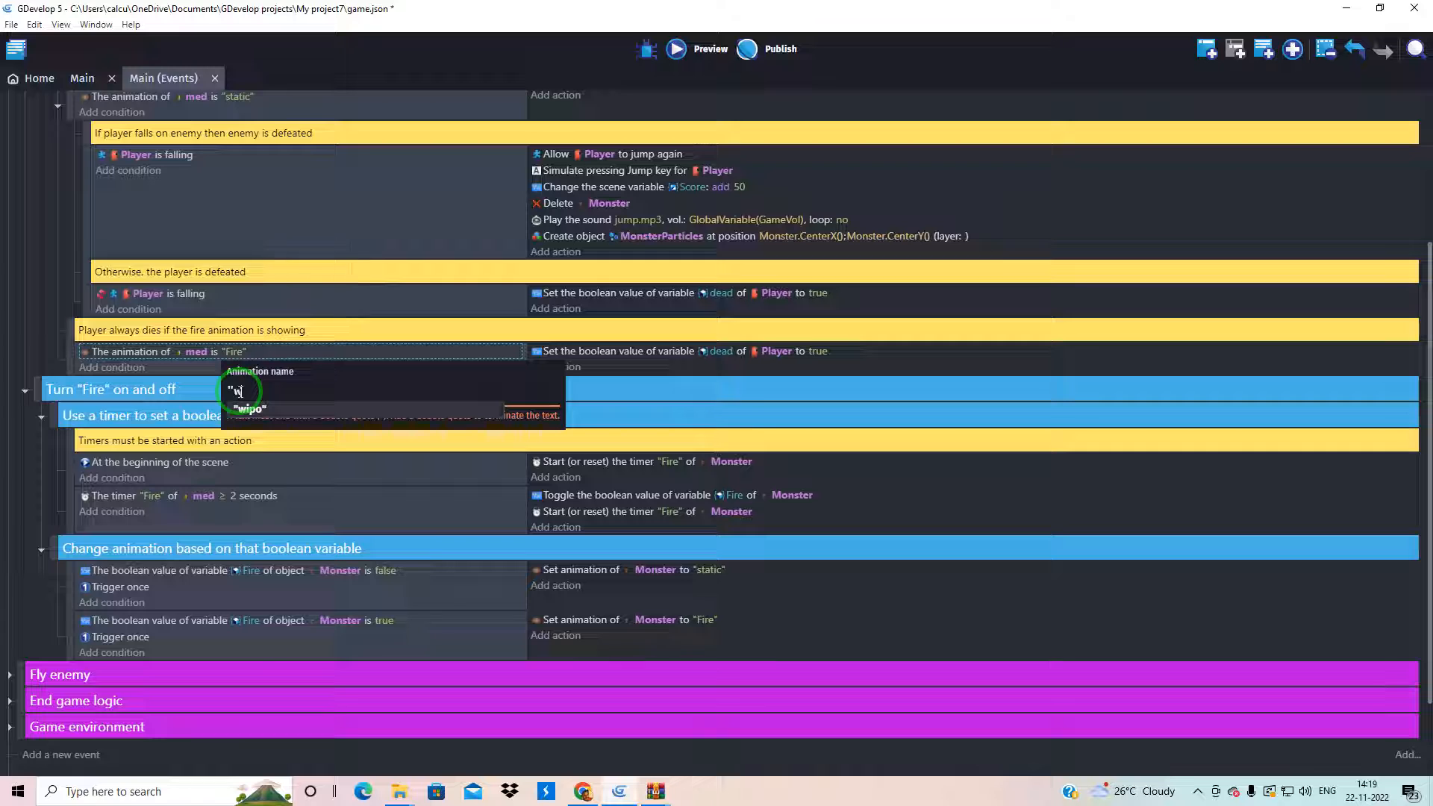
type("ipo")
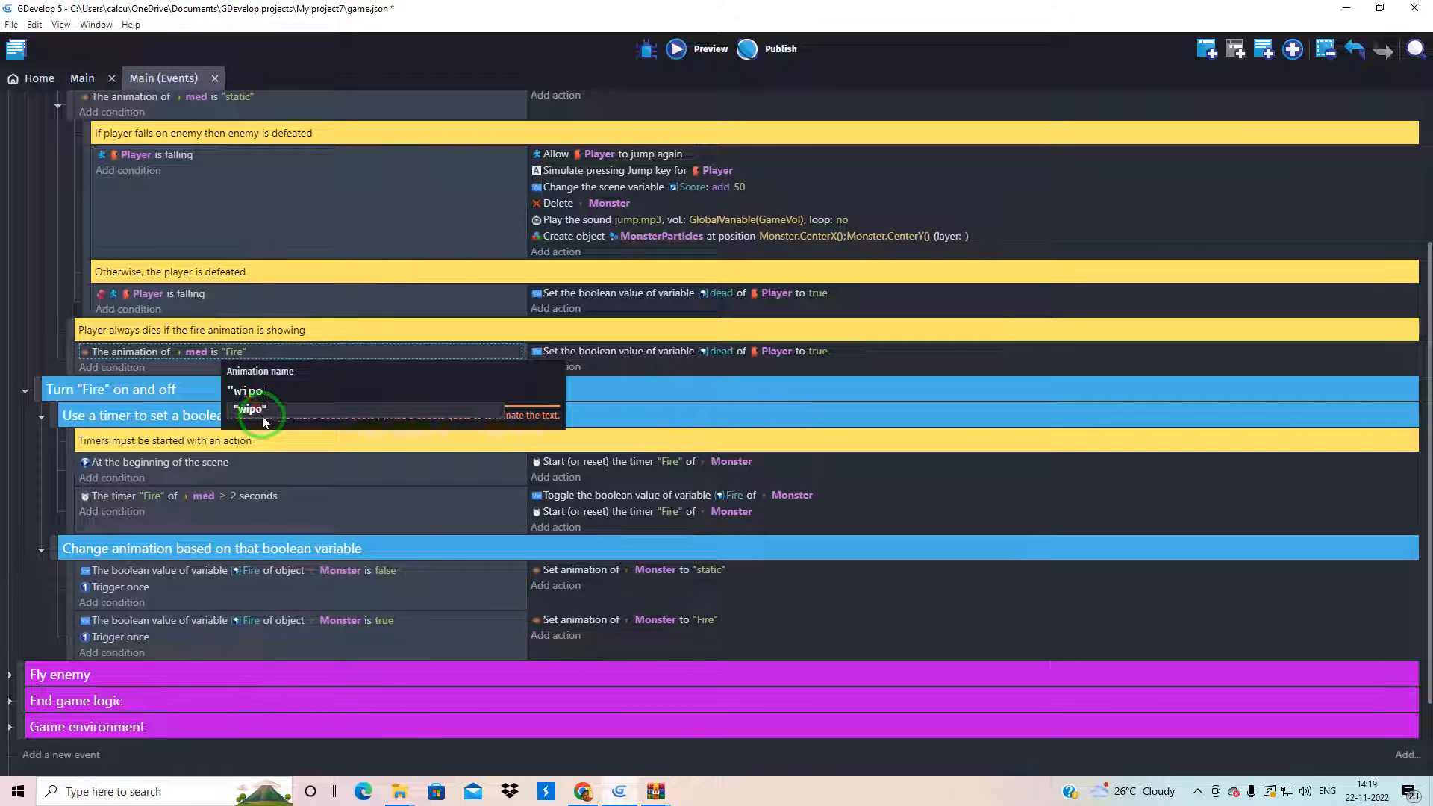
left_click(250, 410)
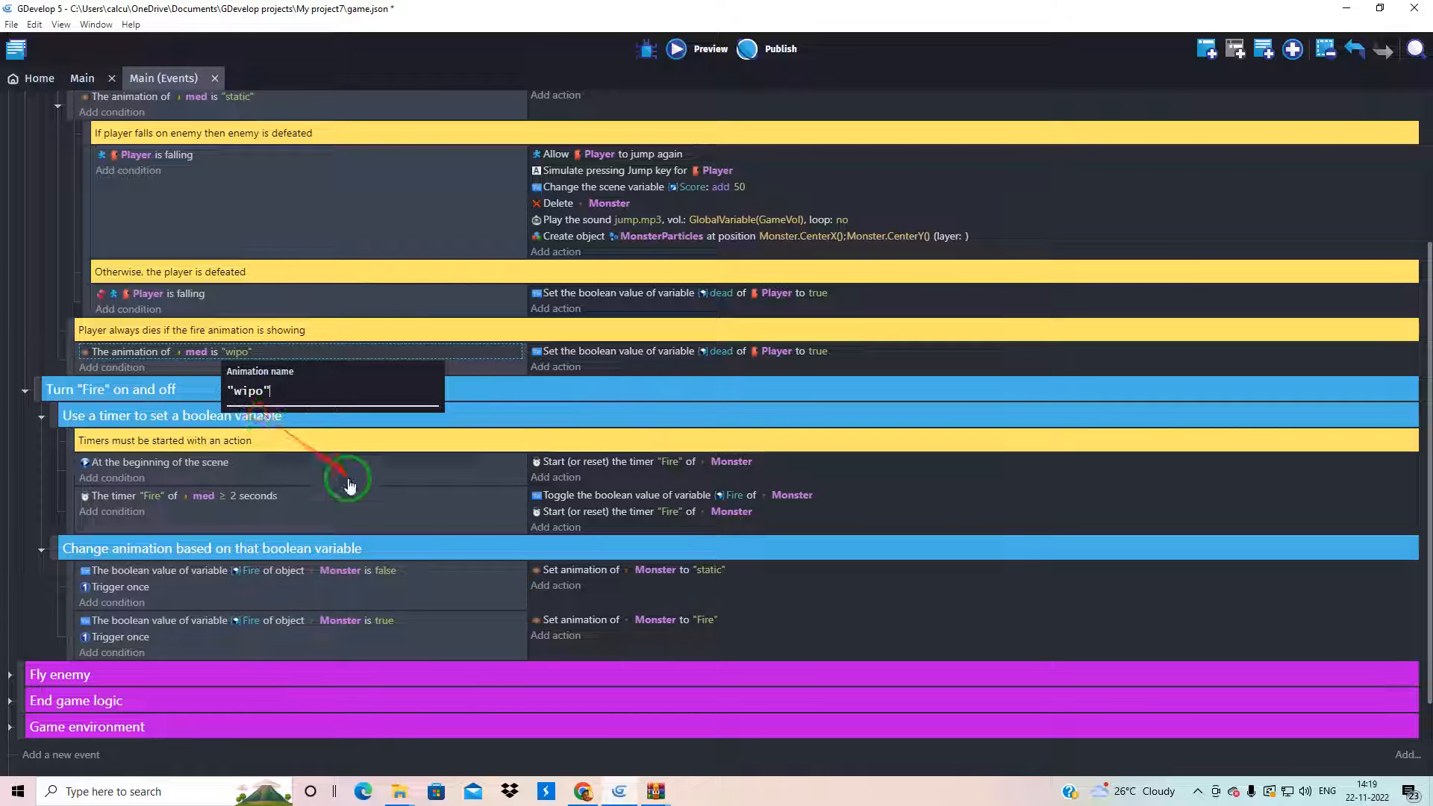
left_click(475, 371)
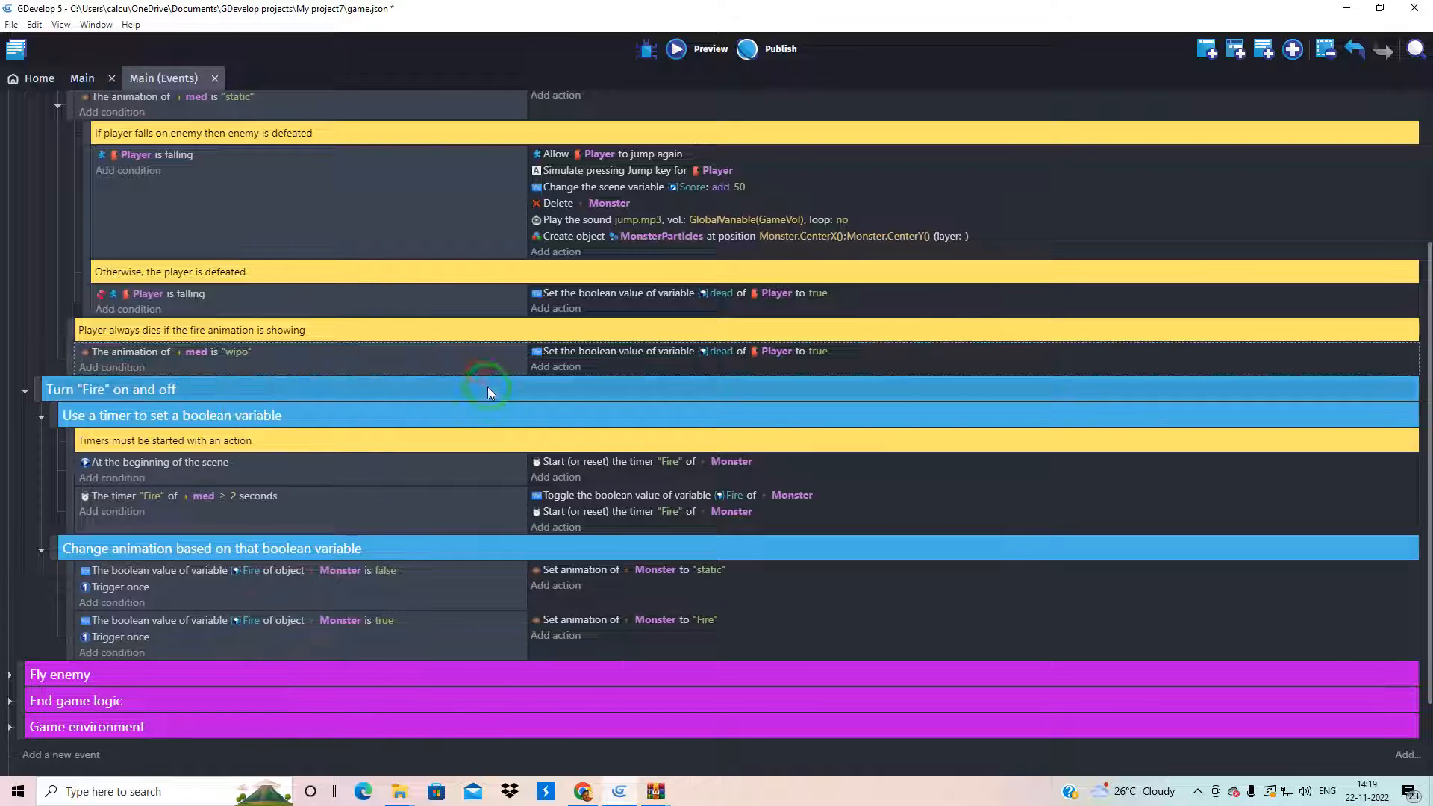
Step: Verify the name of med's second animation in the Main scene and return to the event sheet
left_click(102, 82)
double_click(479, 481)
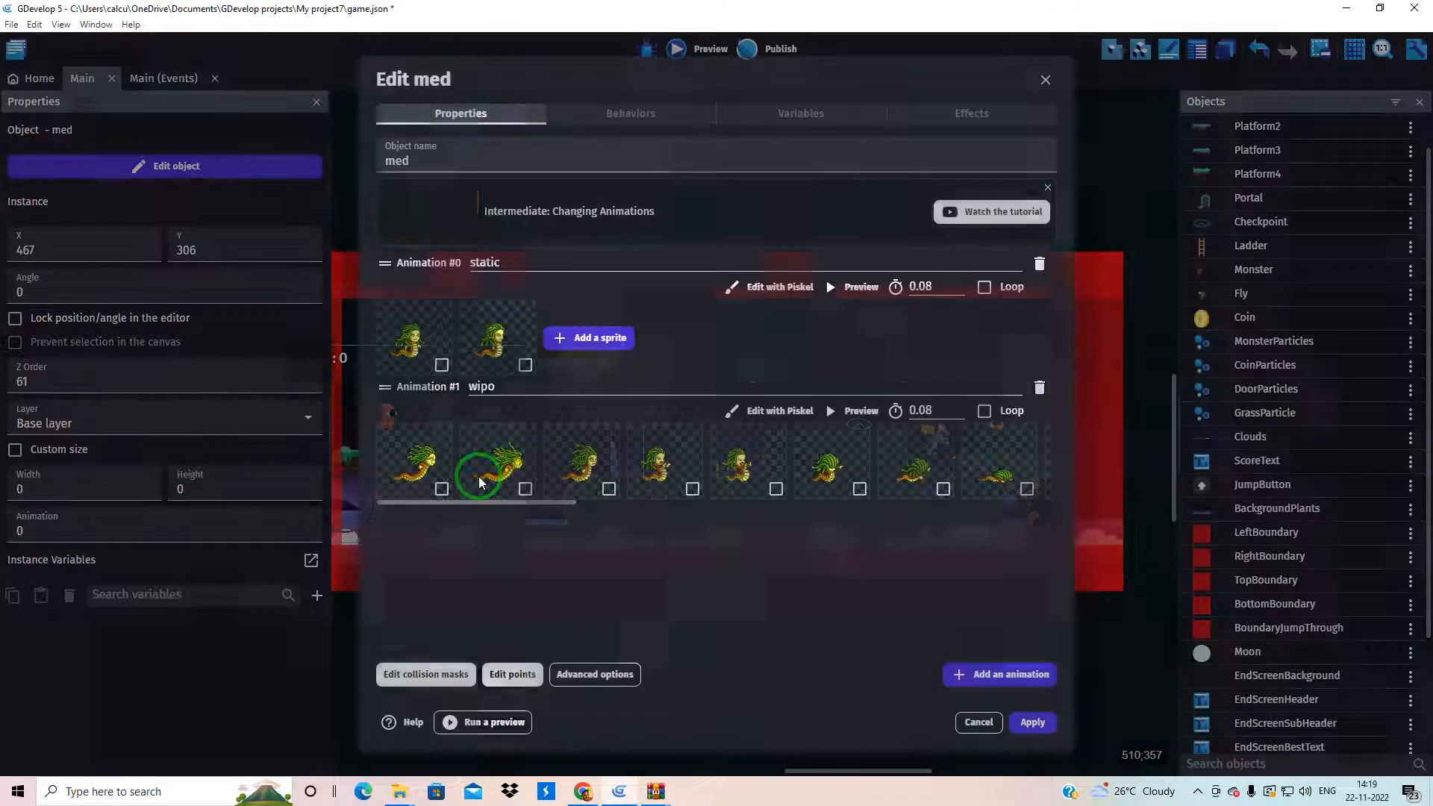
left_click(1045, 80)
left_click(158, 79)
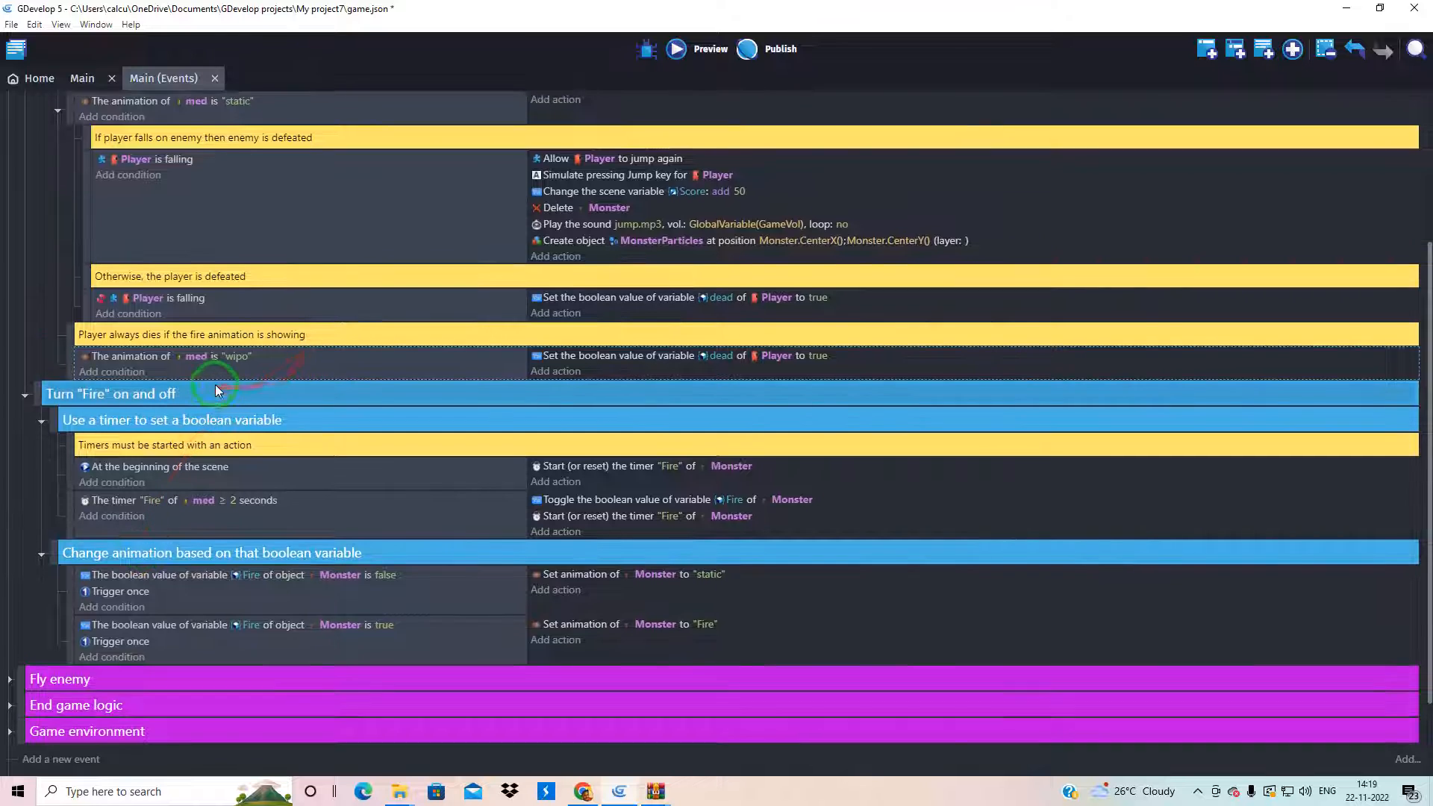
Step: Rename the timer in med's 2-second condition to "wipo"
scroll(215, 383, "up", 2)
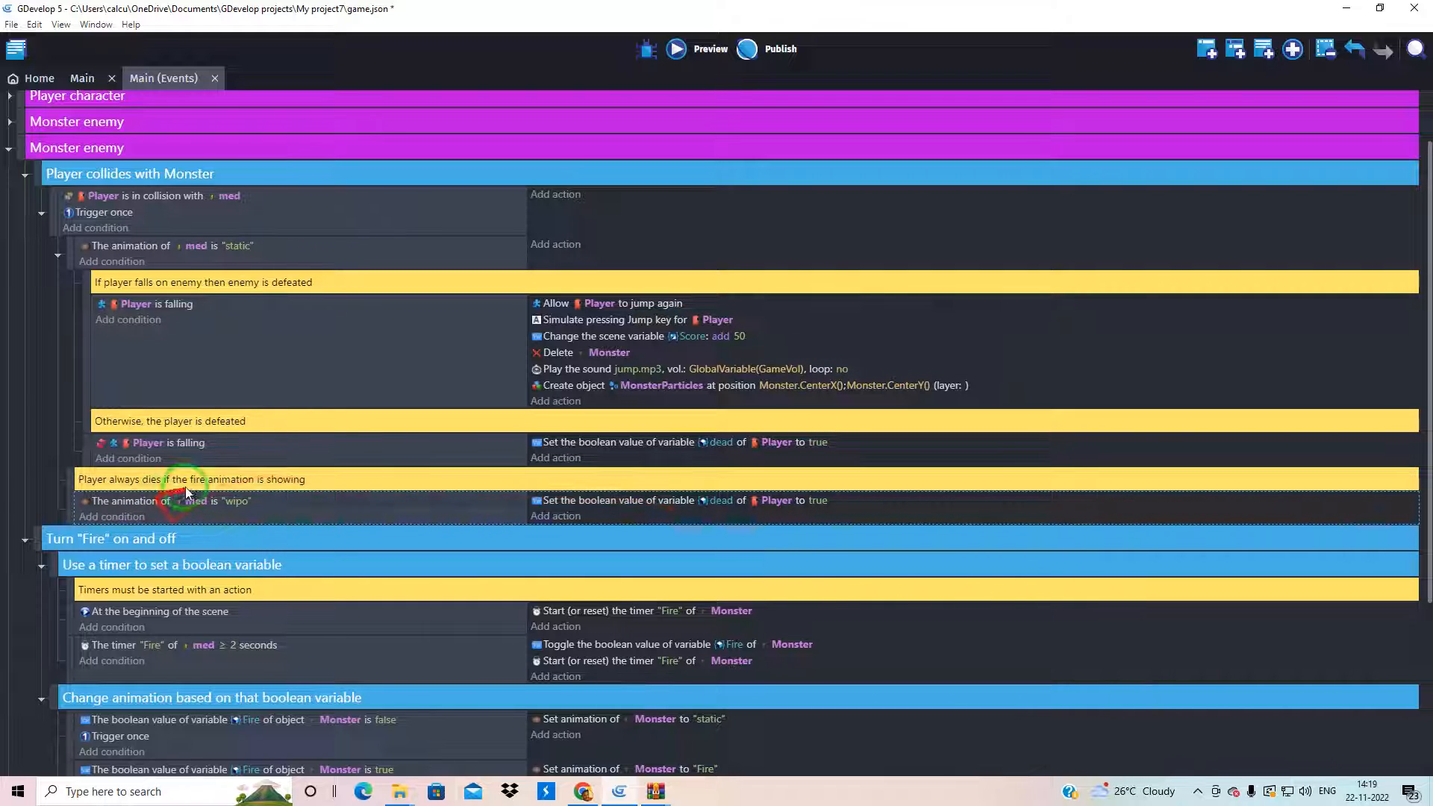
scroll(187, 483, "down", 2)
left_click(152, 570)
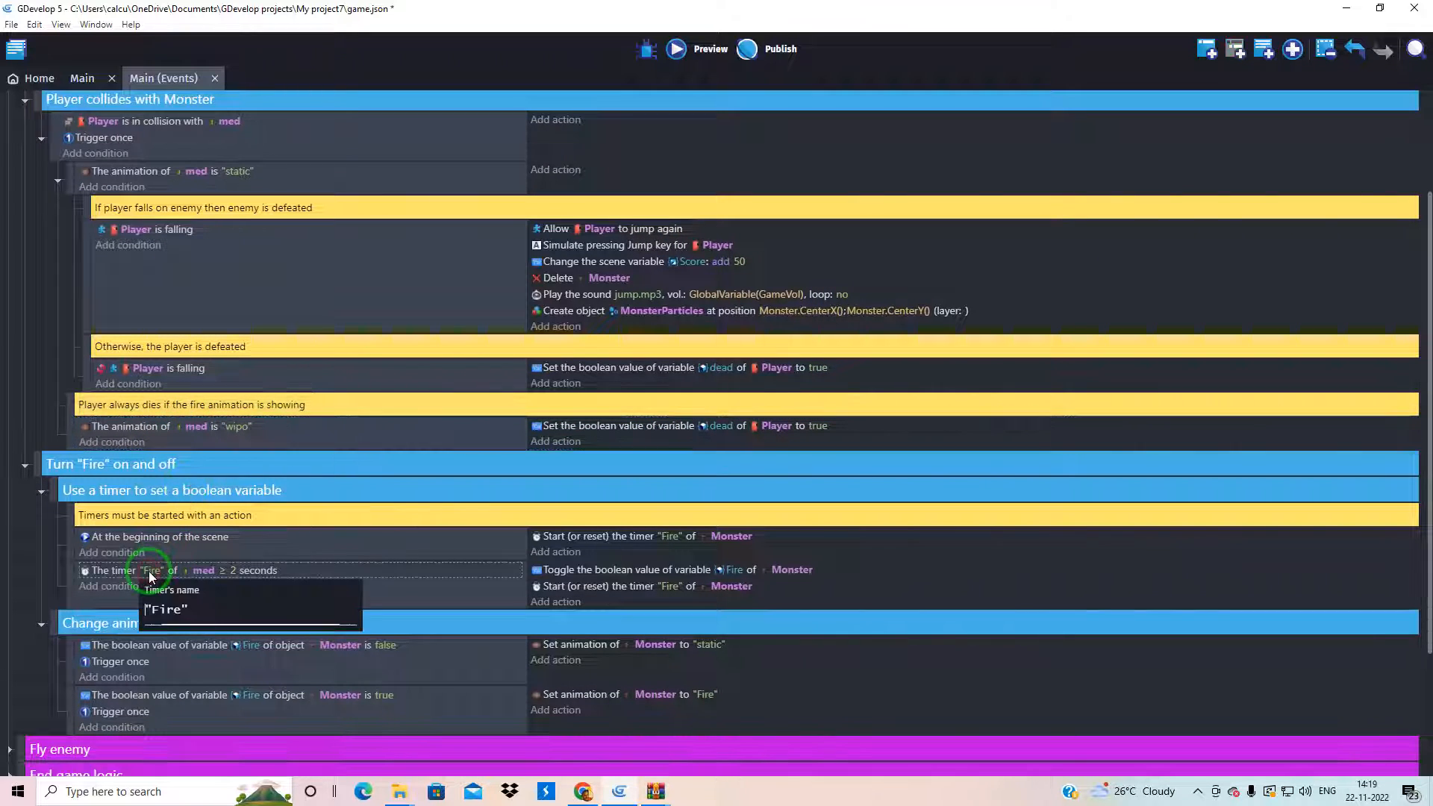
left_click_drag(176, 610, 148, 610)
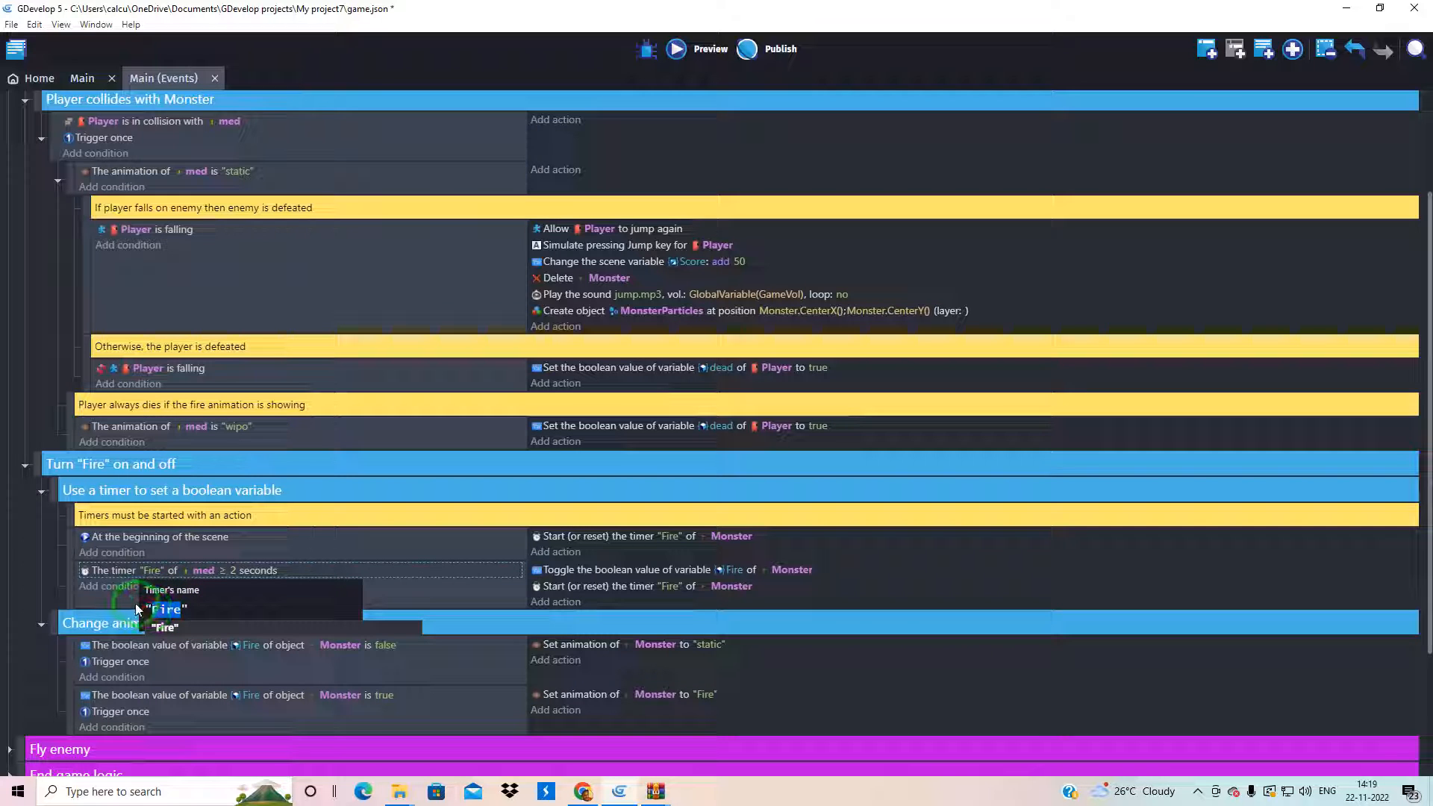
type("wipo")
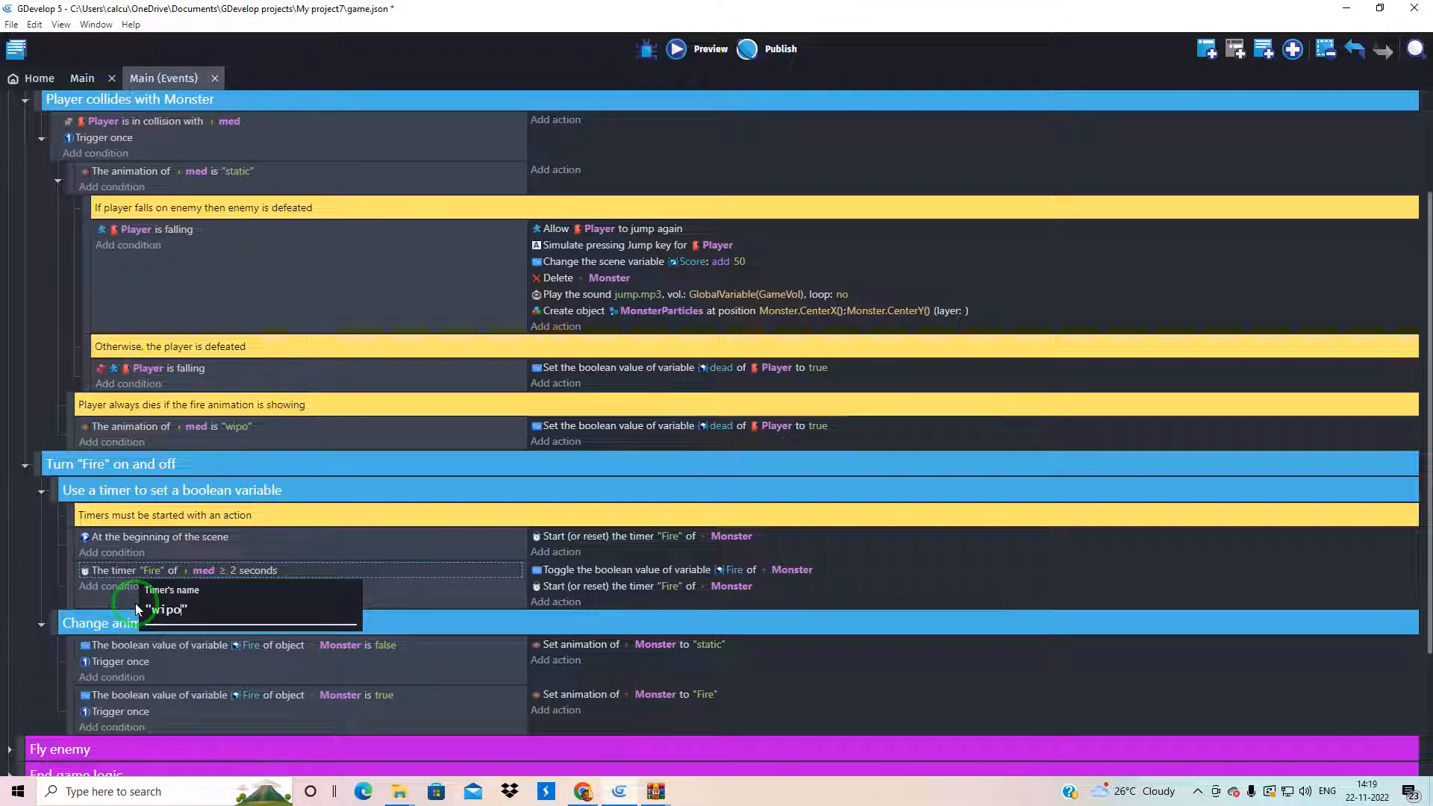
left_click(400, 596)
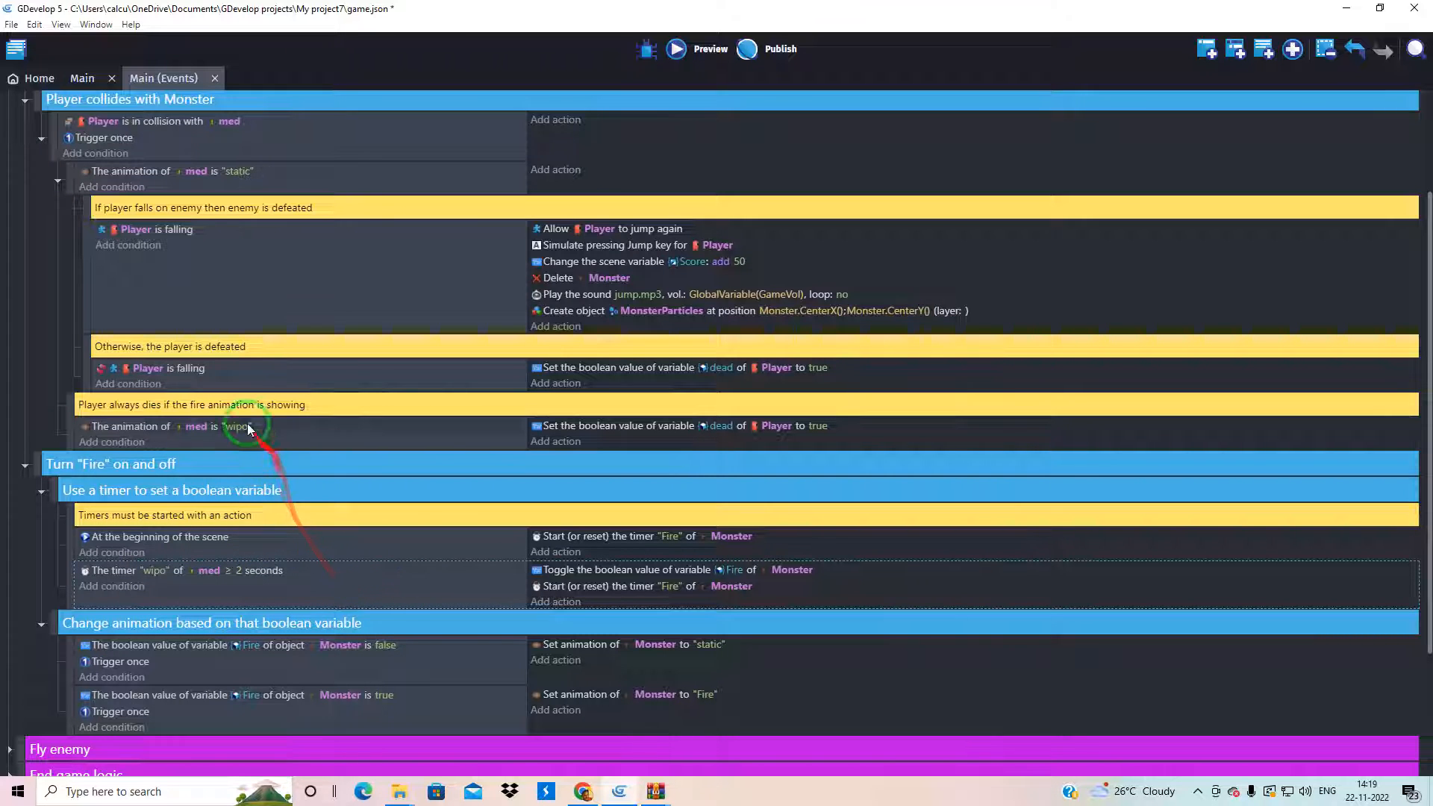
Step: Rename the timer to "wipo" in both start-or-reset timer actions of the copied group
left_click(670, 590)
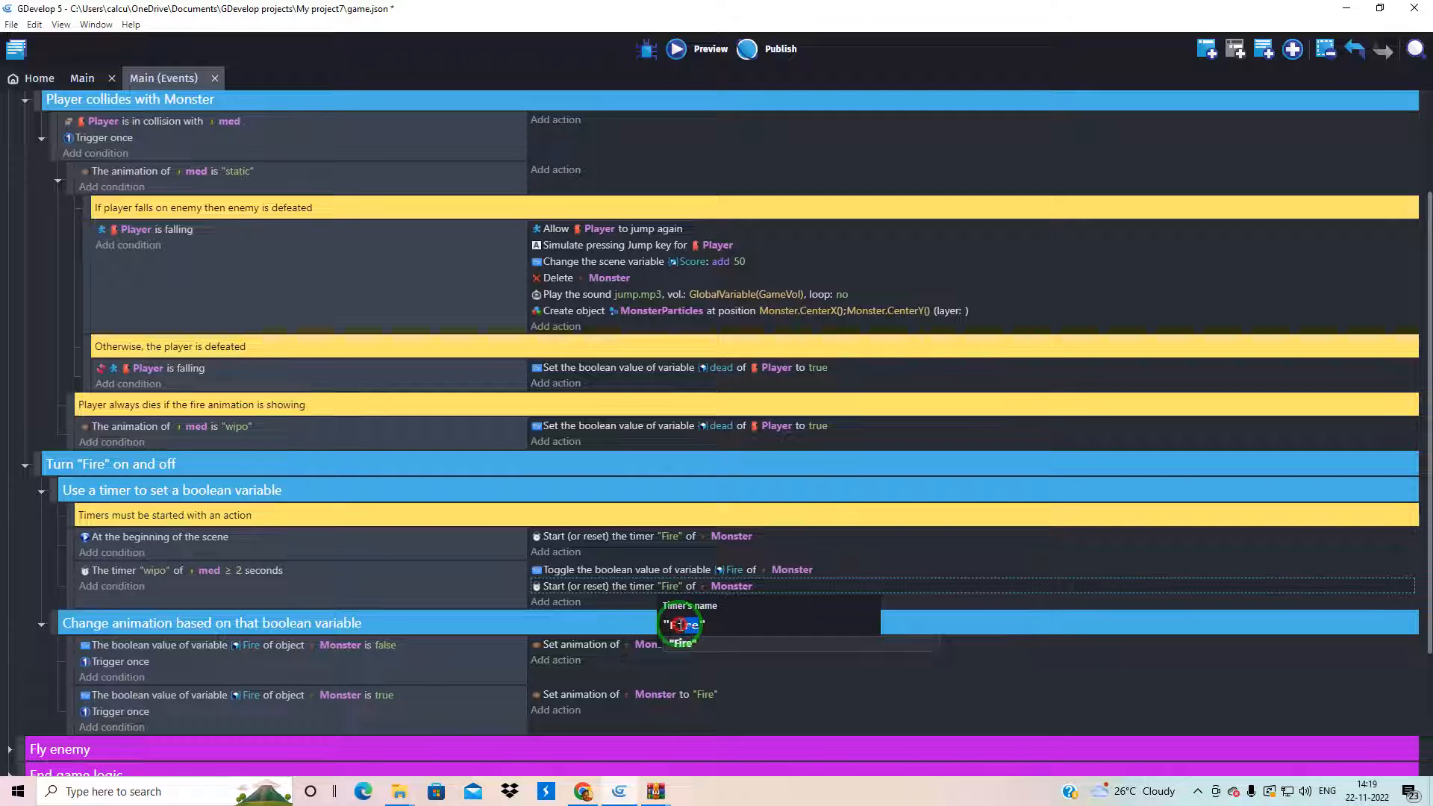
double_click(680, 625)
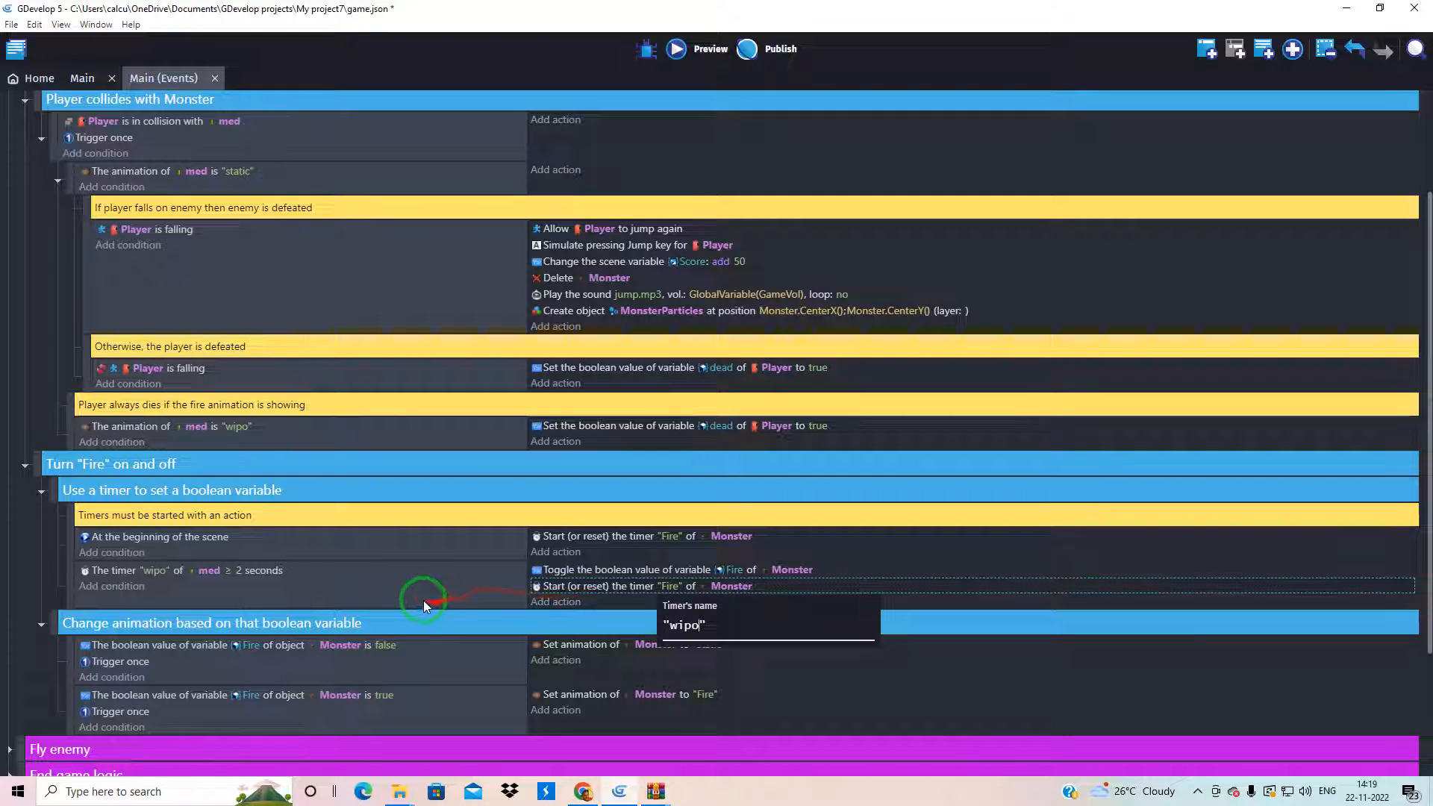
left_click(538, 598)
left_click(666, 535)
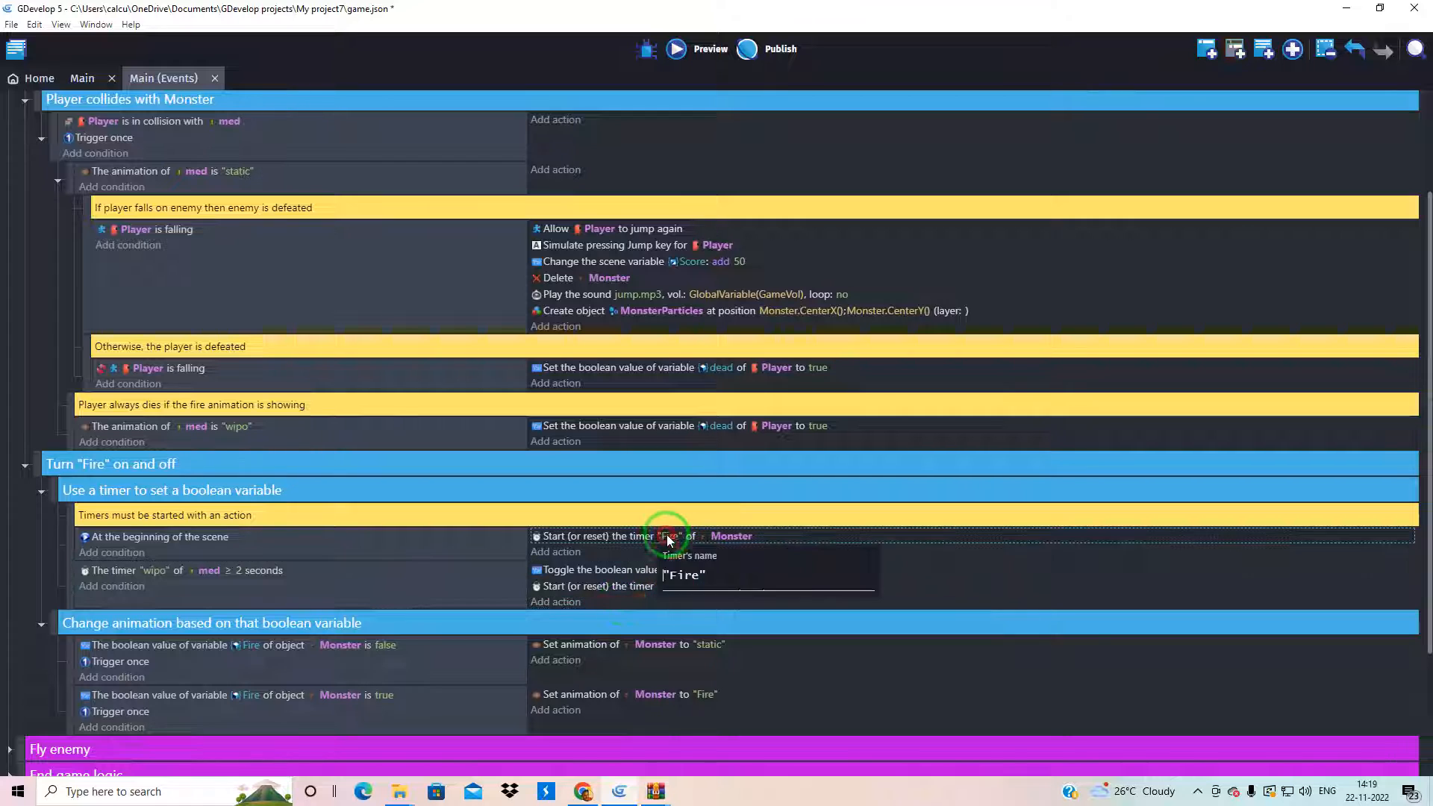
double_click(669, 576)
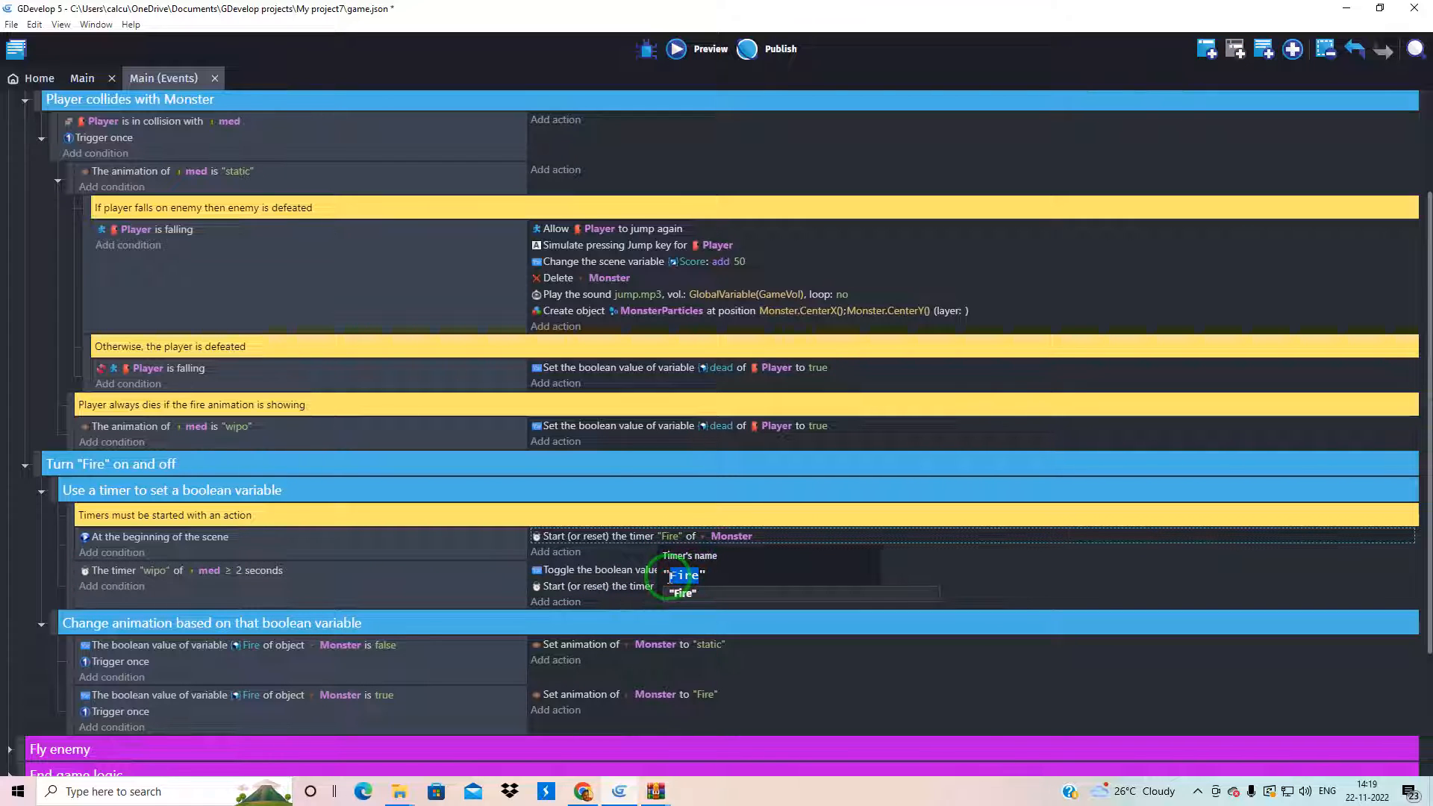
type("wipo")
left_click(463, 598)
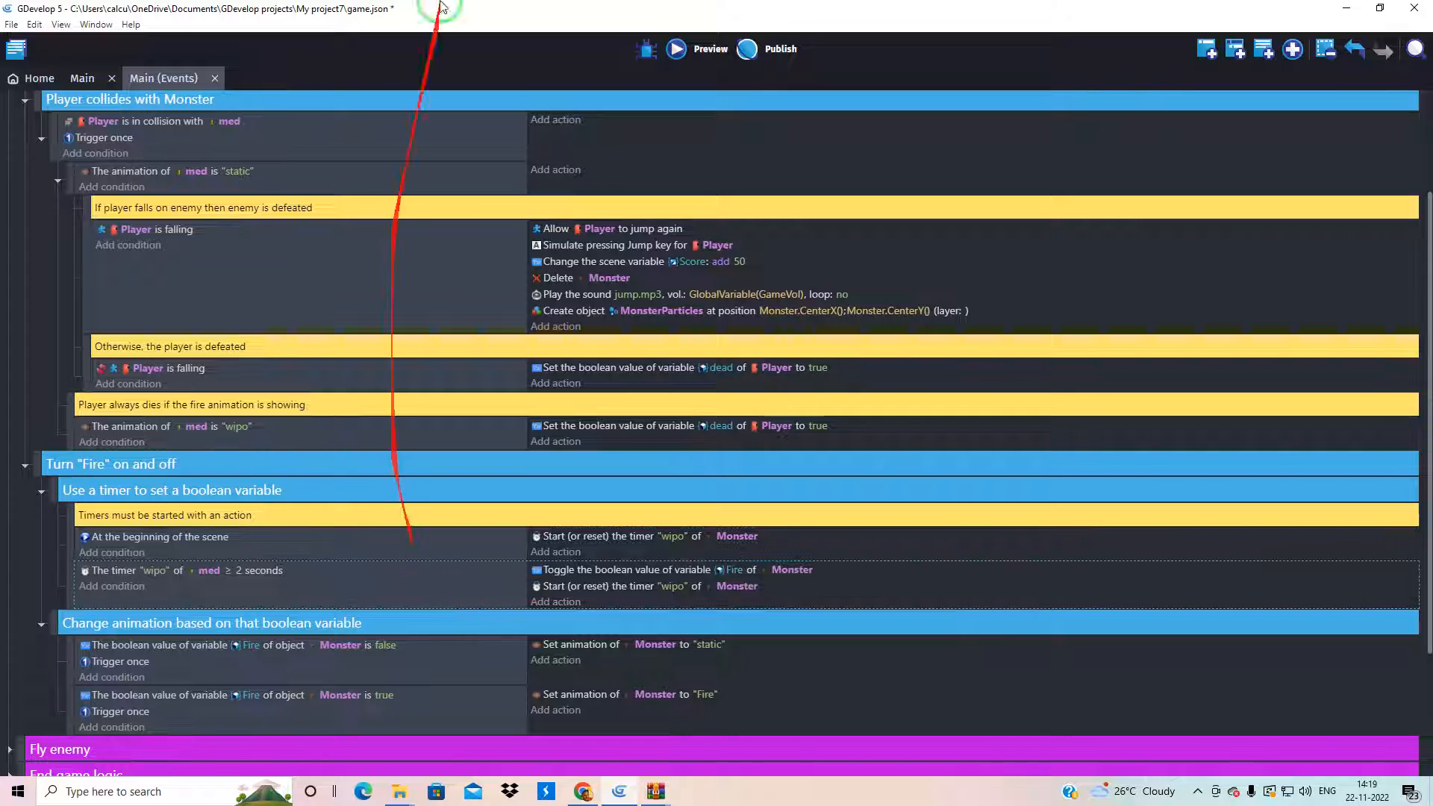
Step: Set the animation name to "wipo" in the action that runs when the Fire variable is true
scroll(715, 639, "down", 2)
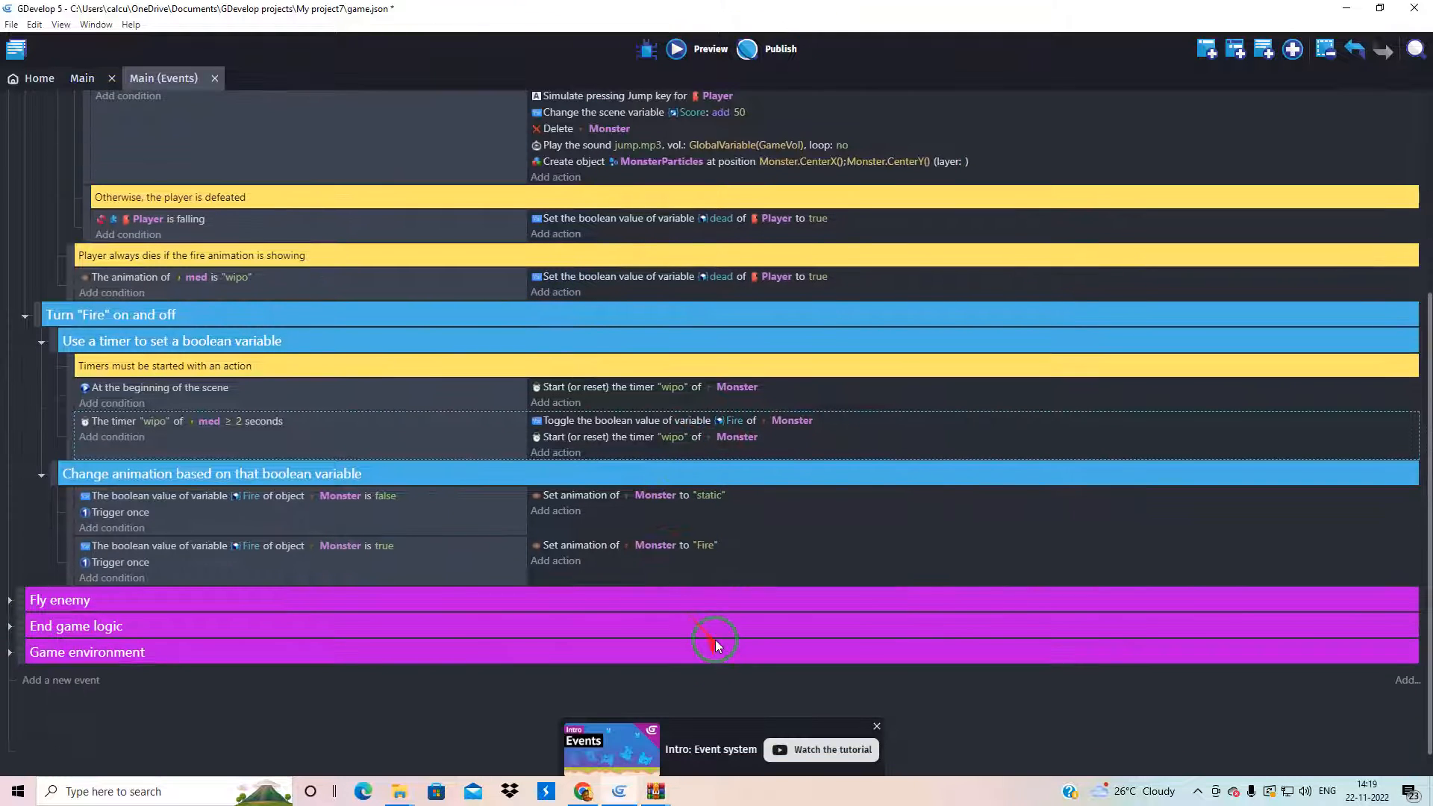
left_click(705, 546)
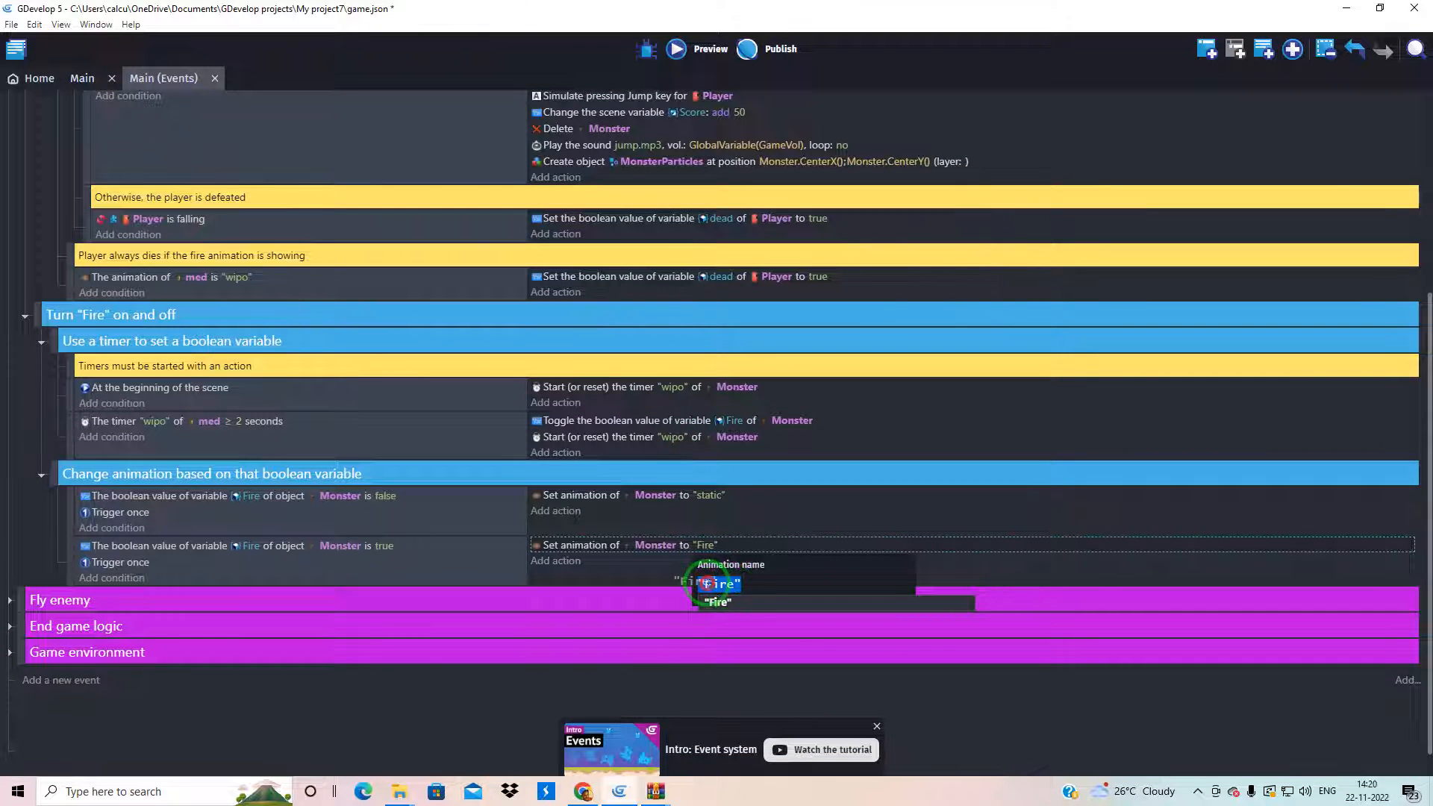
left_click(742, 588)
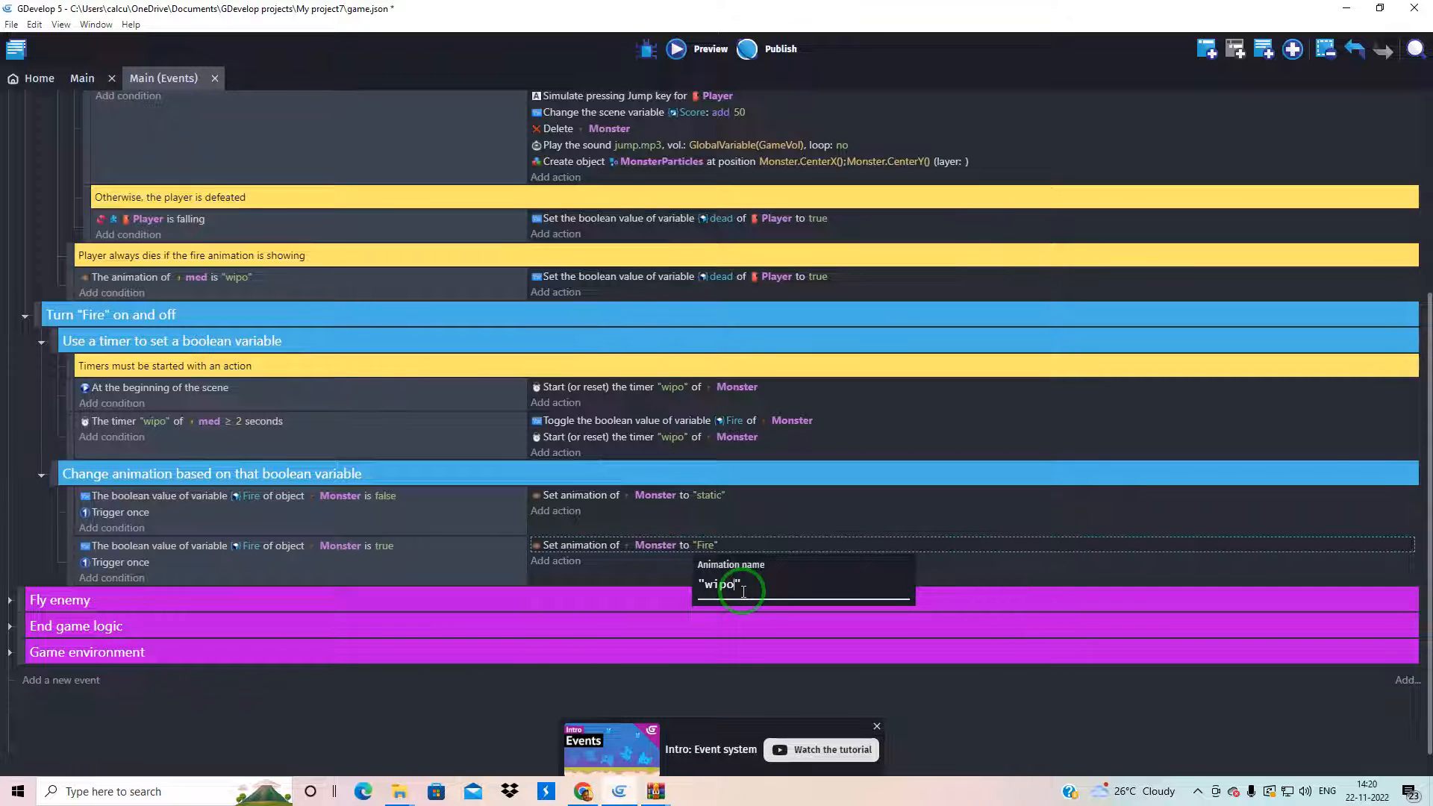
left_click(598, 575)
Step: Change the variable to wipo in both boolean conditions, false and true, under "Change animation based on that boolean variable"
left_click(259, 496)
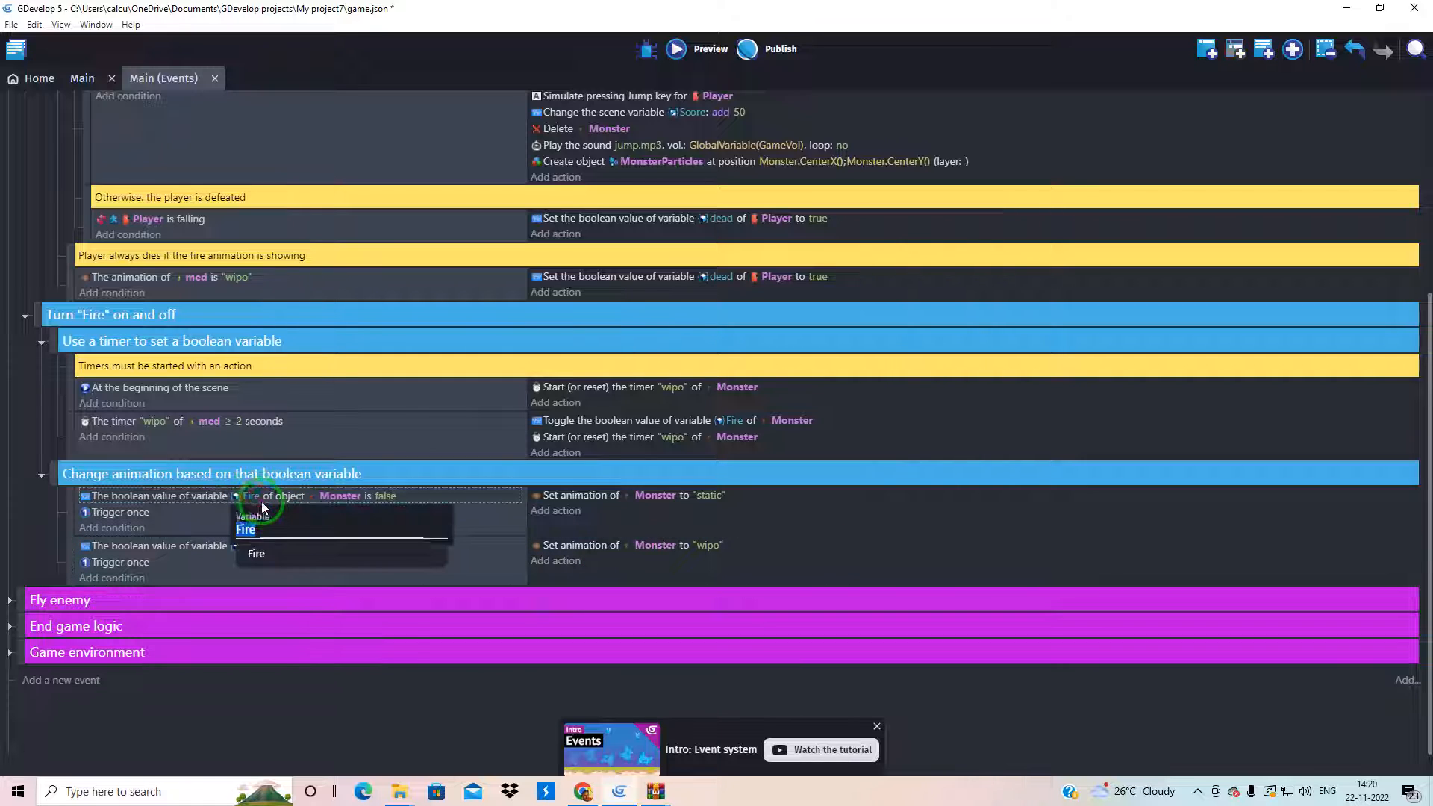
type("wipo")
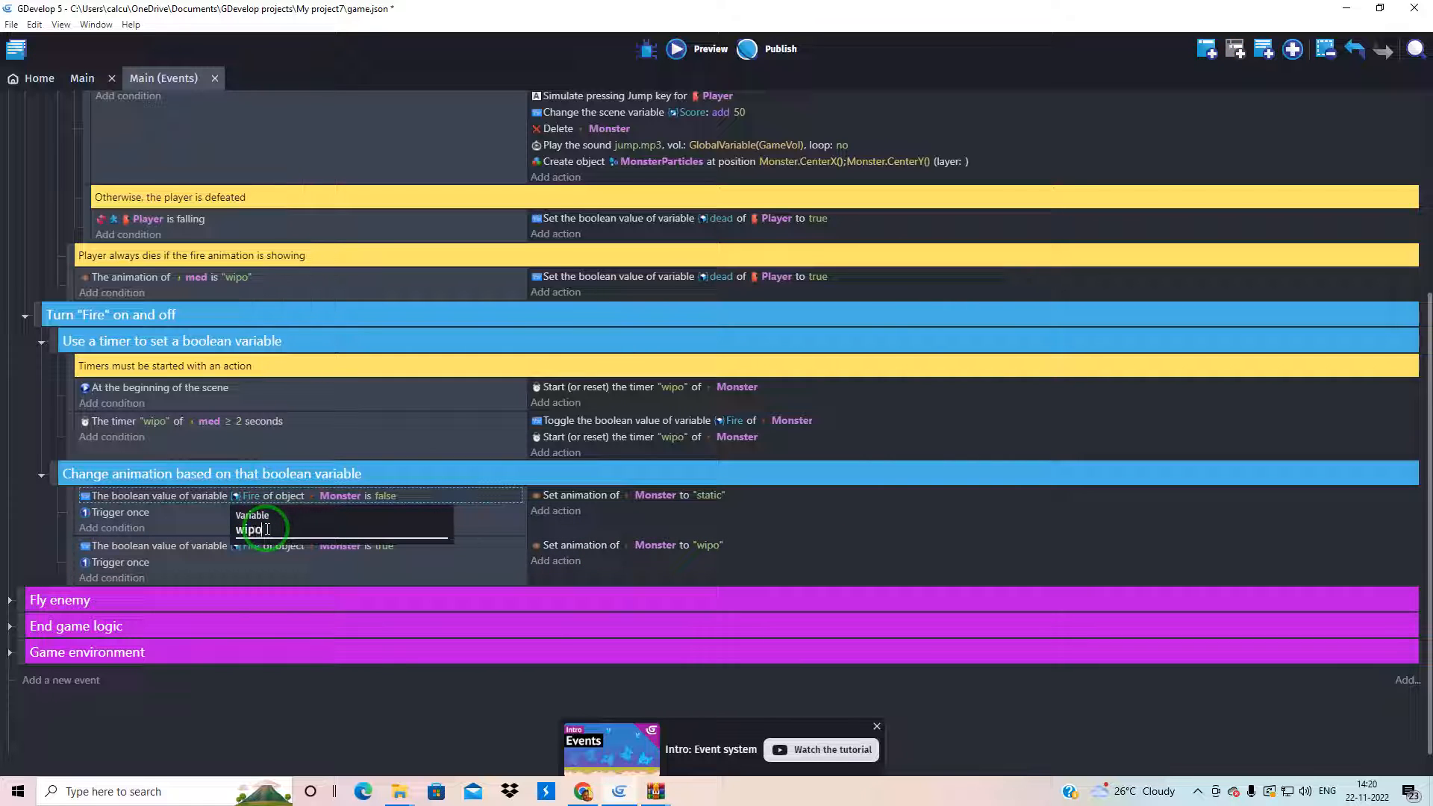
left_click(288, 571)
left_click(251, 549)
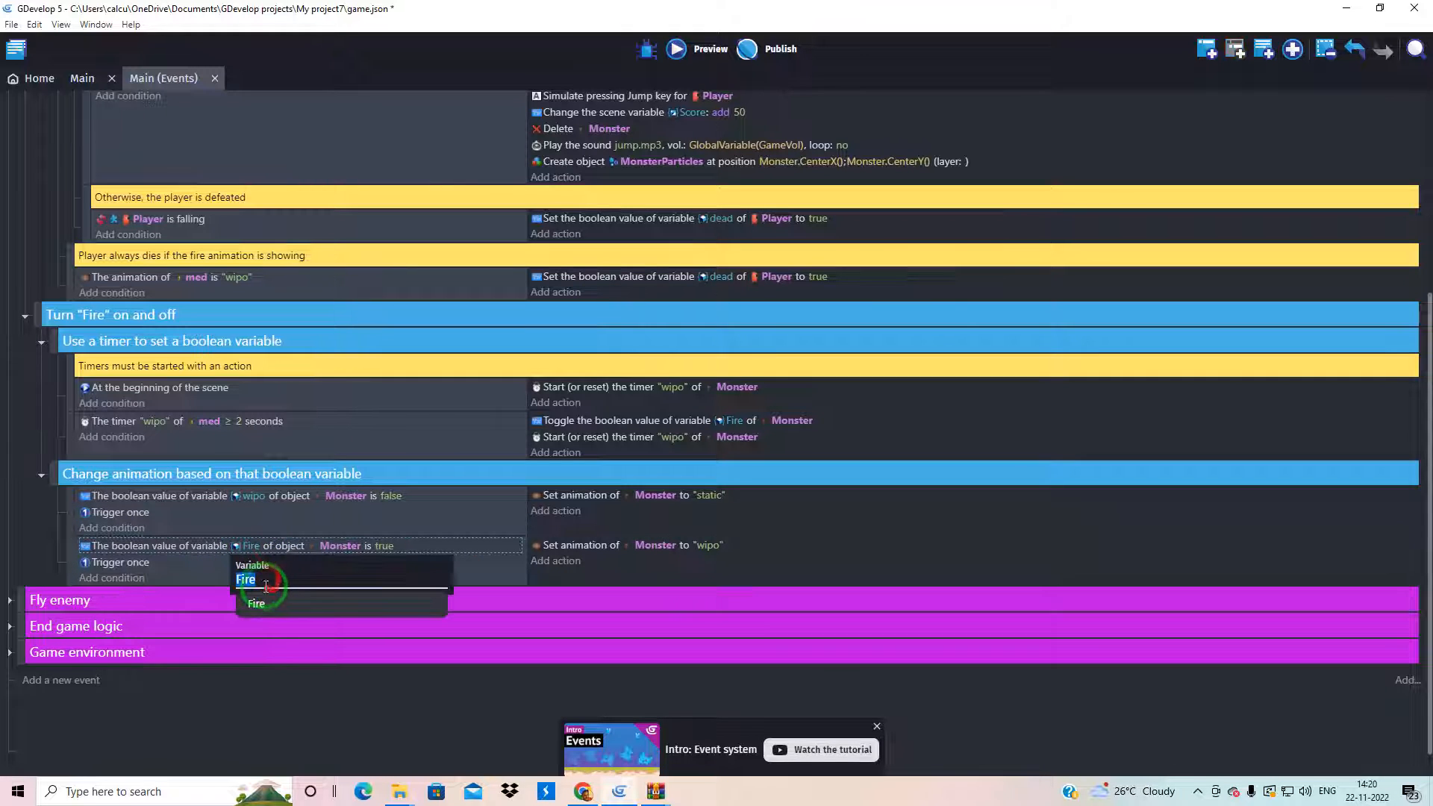
type("w")
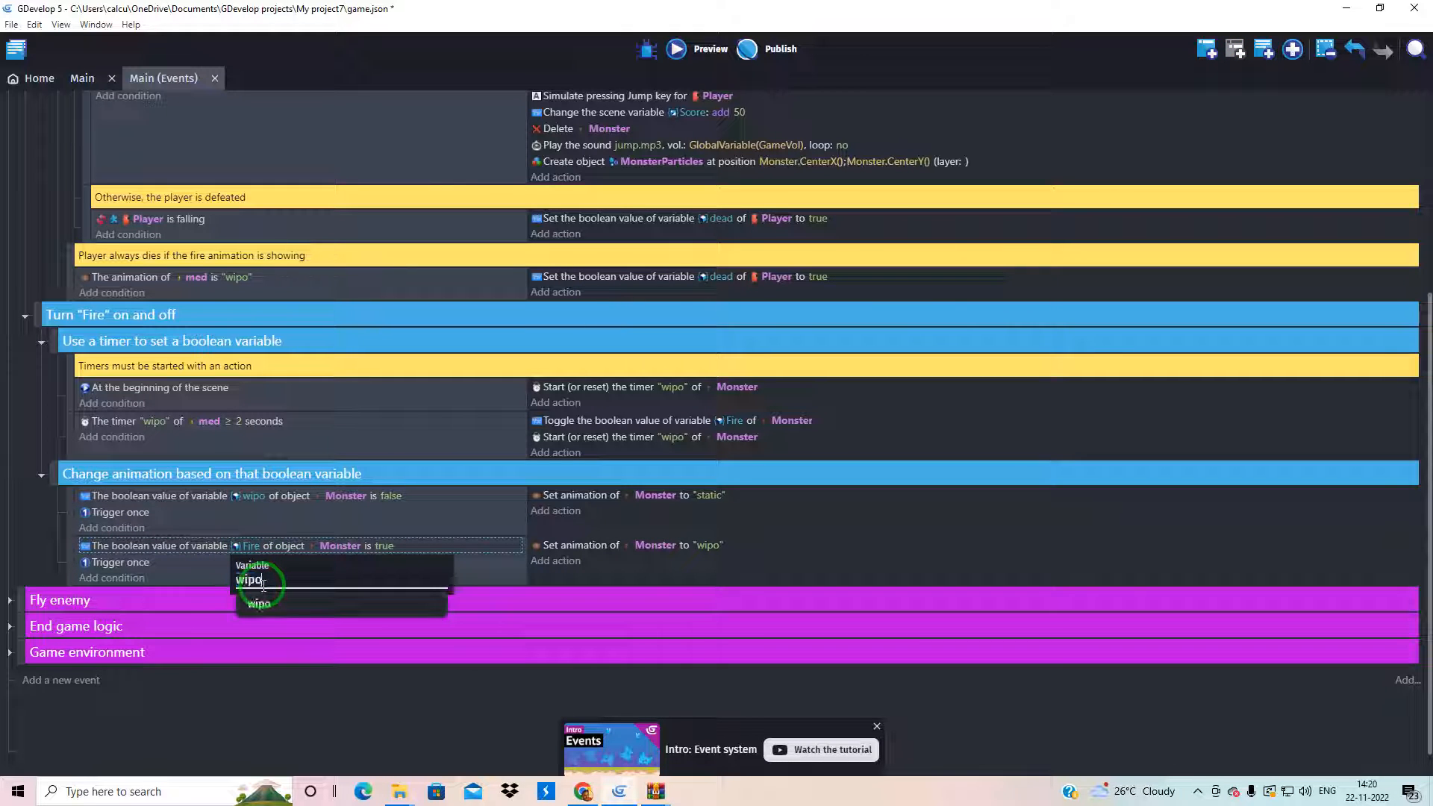
type("ipo")
left_click(611, 567)
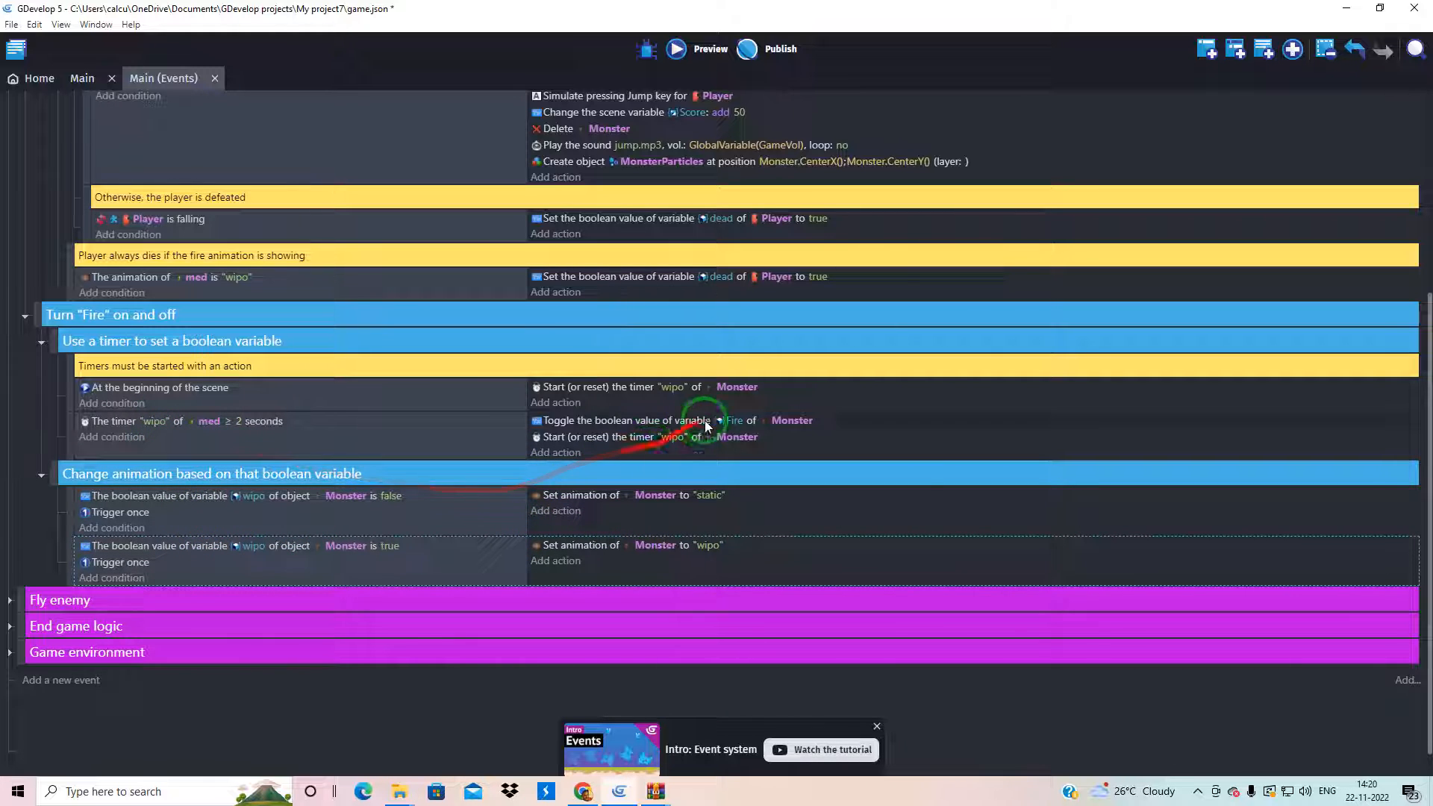
Step: Change the variable to wipo in the toggle boolean action of med's 2-second timer event
left_click(733, 421)
type("wipo")
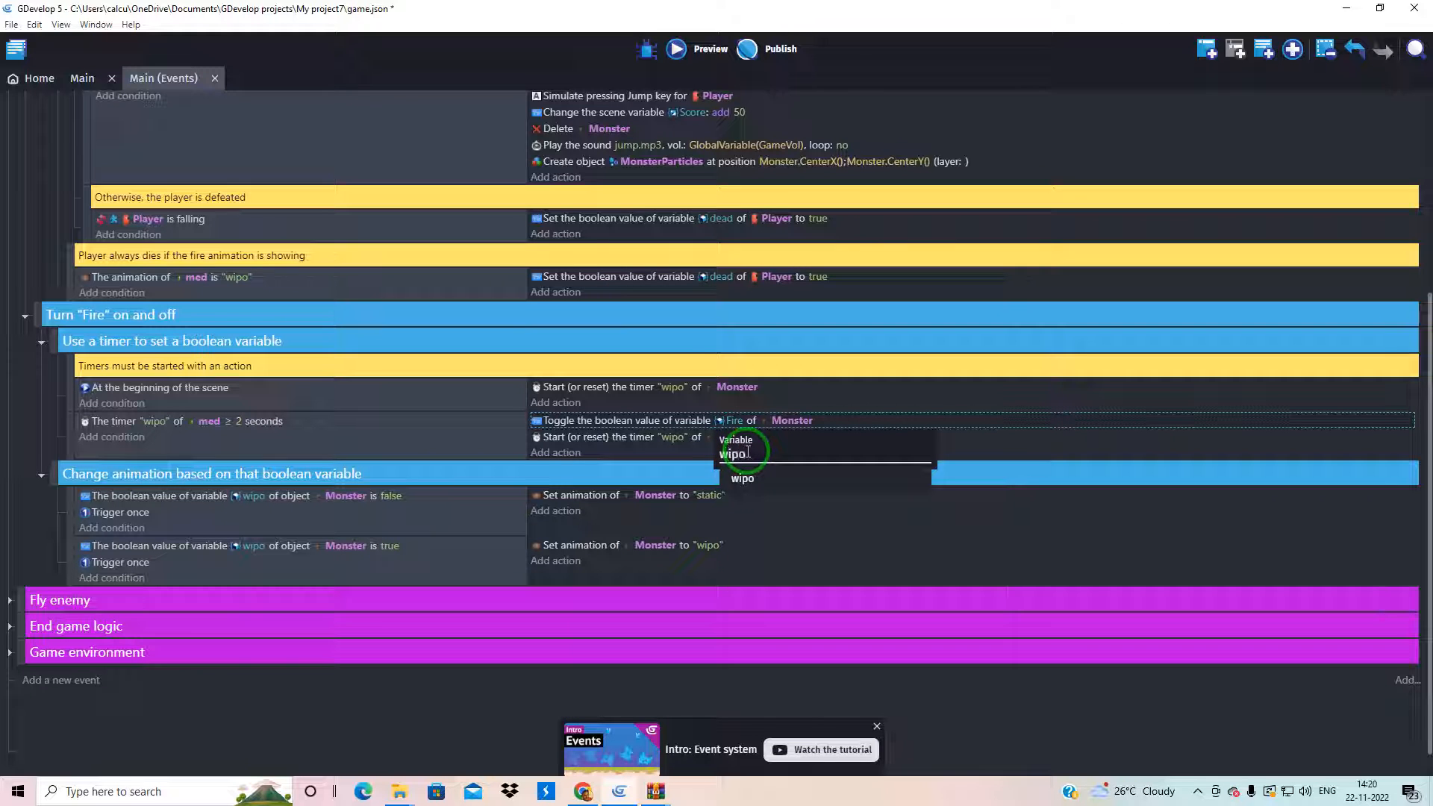
left_click(725, 580)
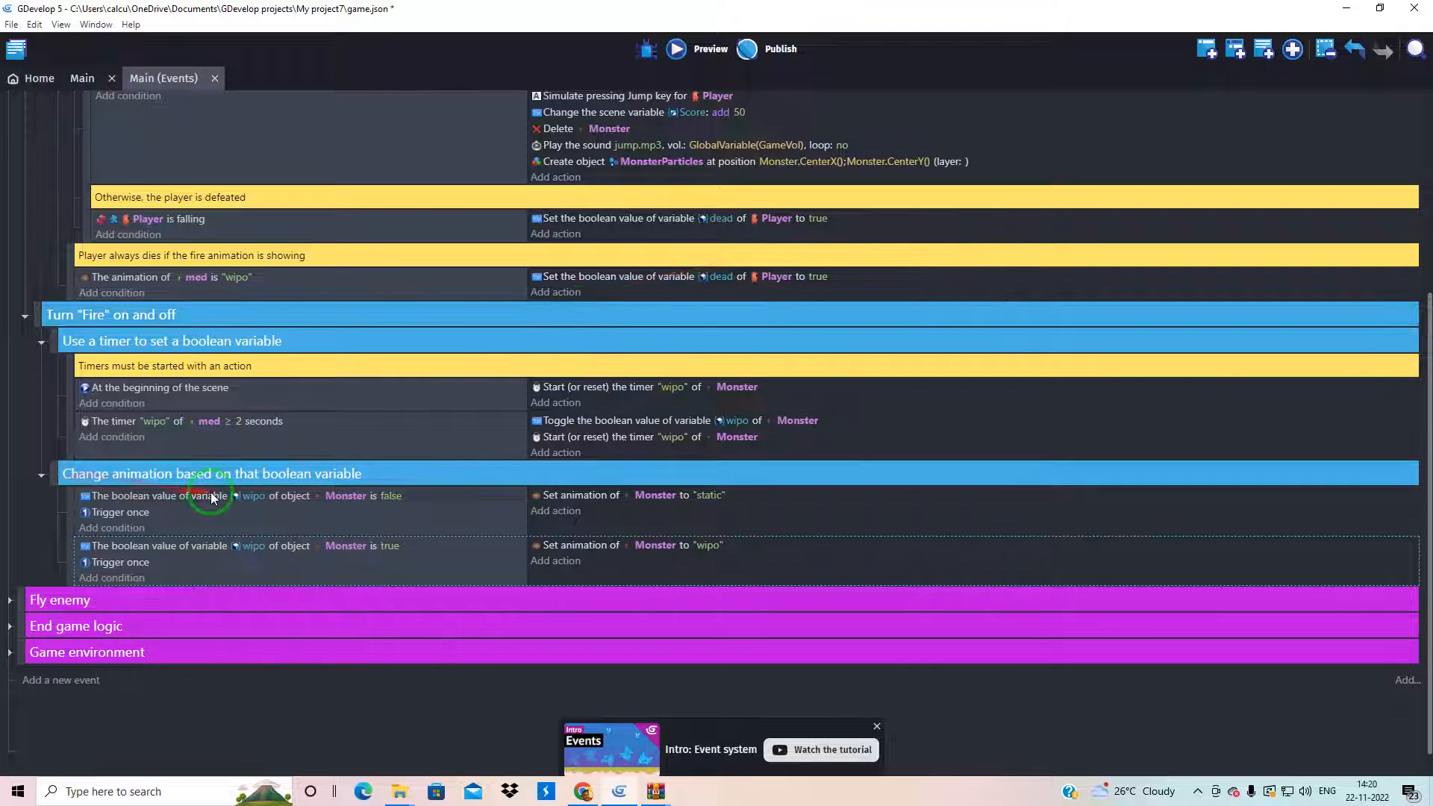
Step: Set the X position to med.CenterX() in the action that creates MonsterParticles when the player falls on the enemy
scroll(776, 299, "up", 2)
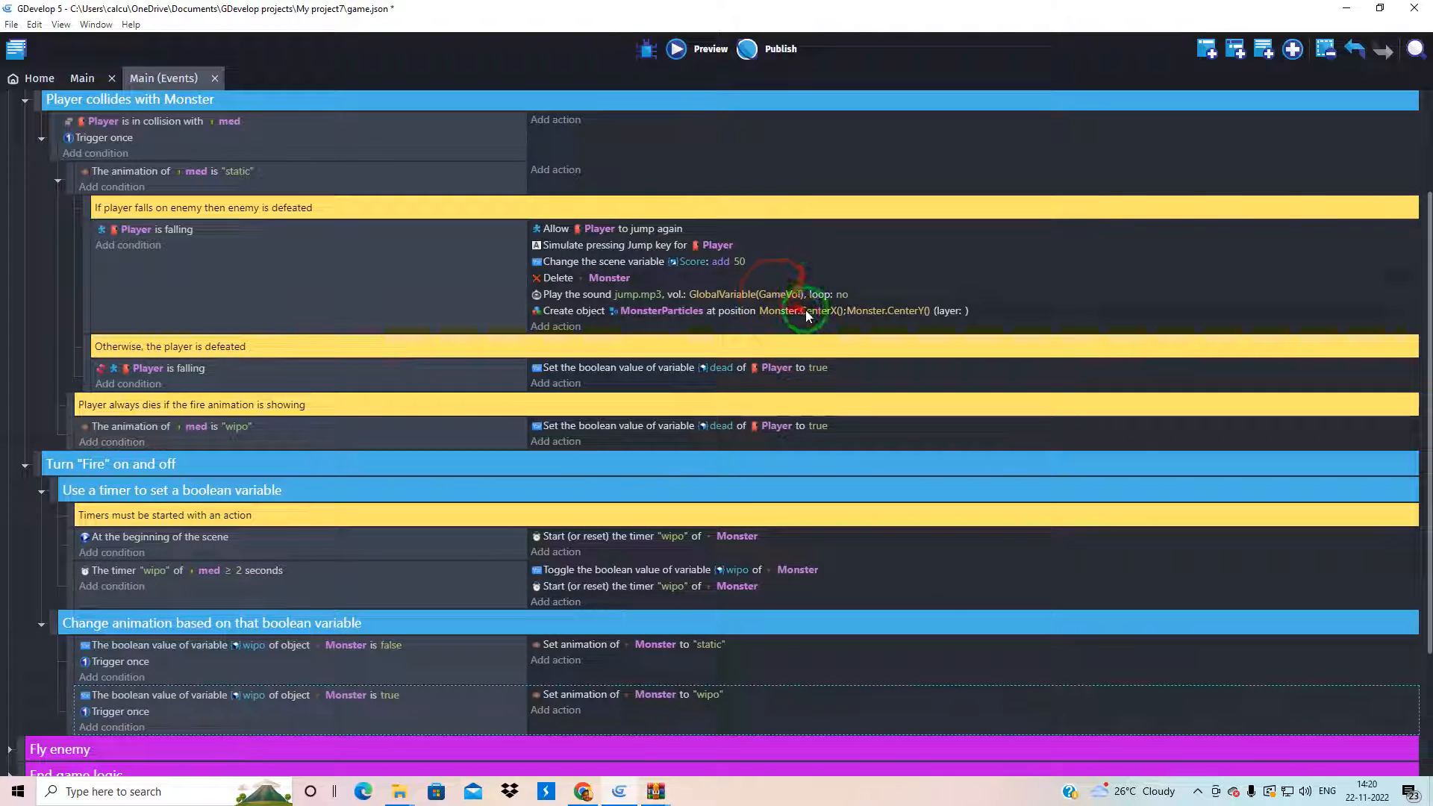
scroll(657, 366, "up", 2)
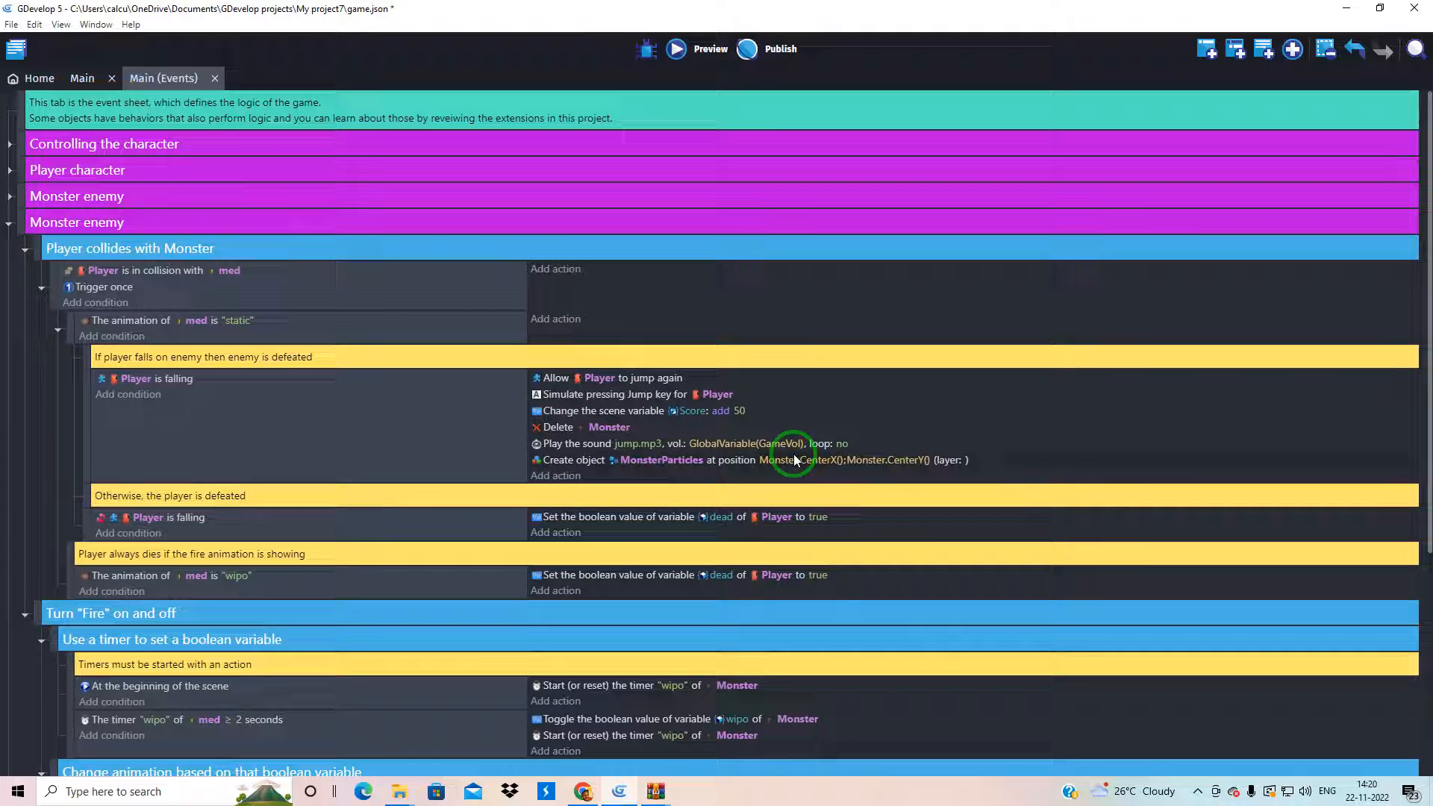
scroll(814, 530, "down", 2)
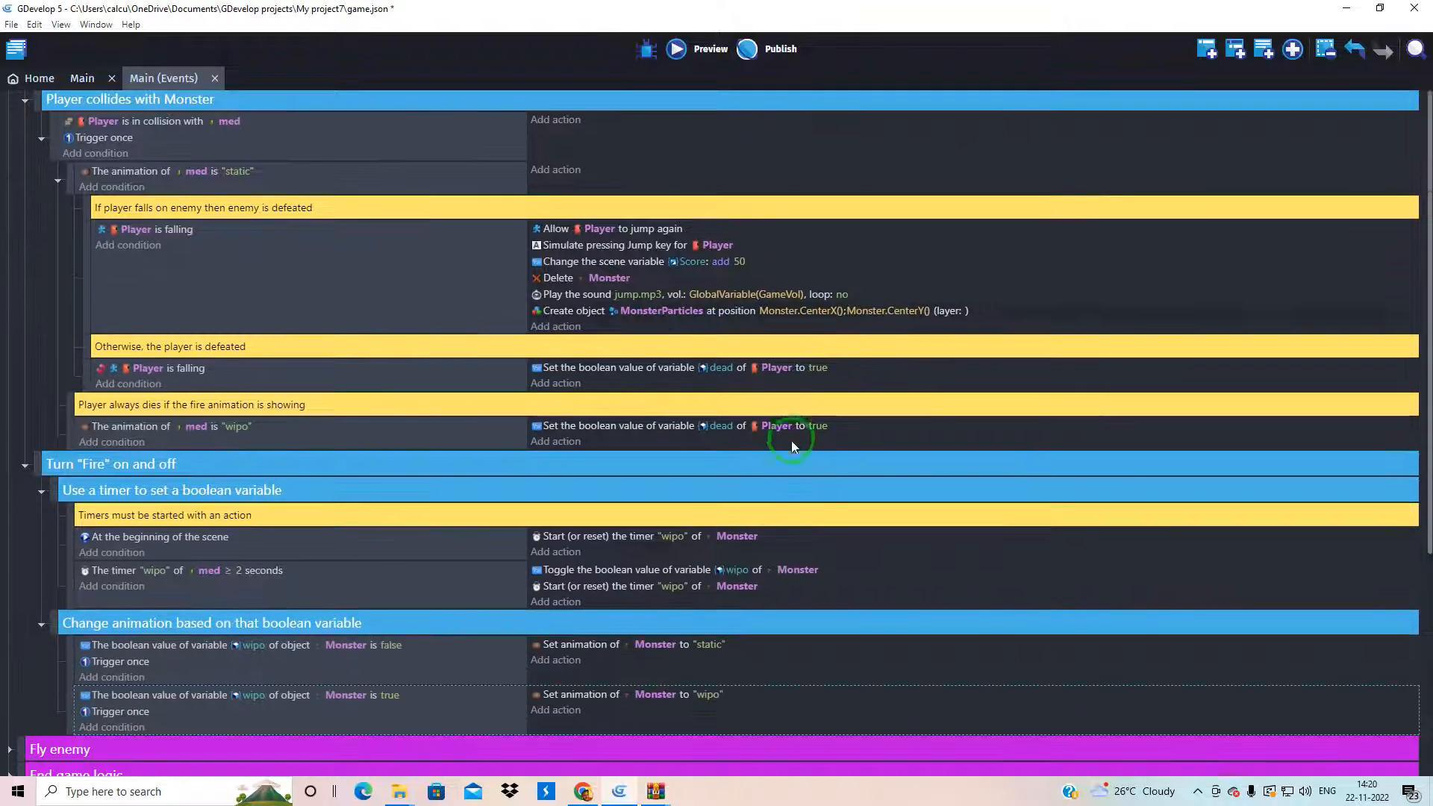
left_click(785, 312)
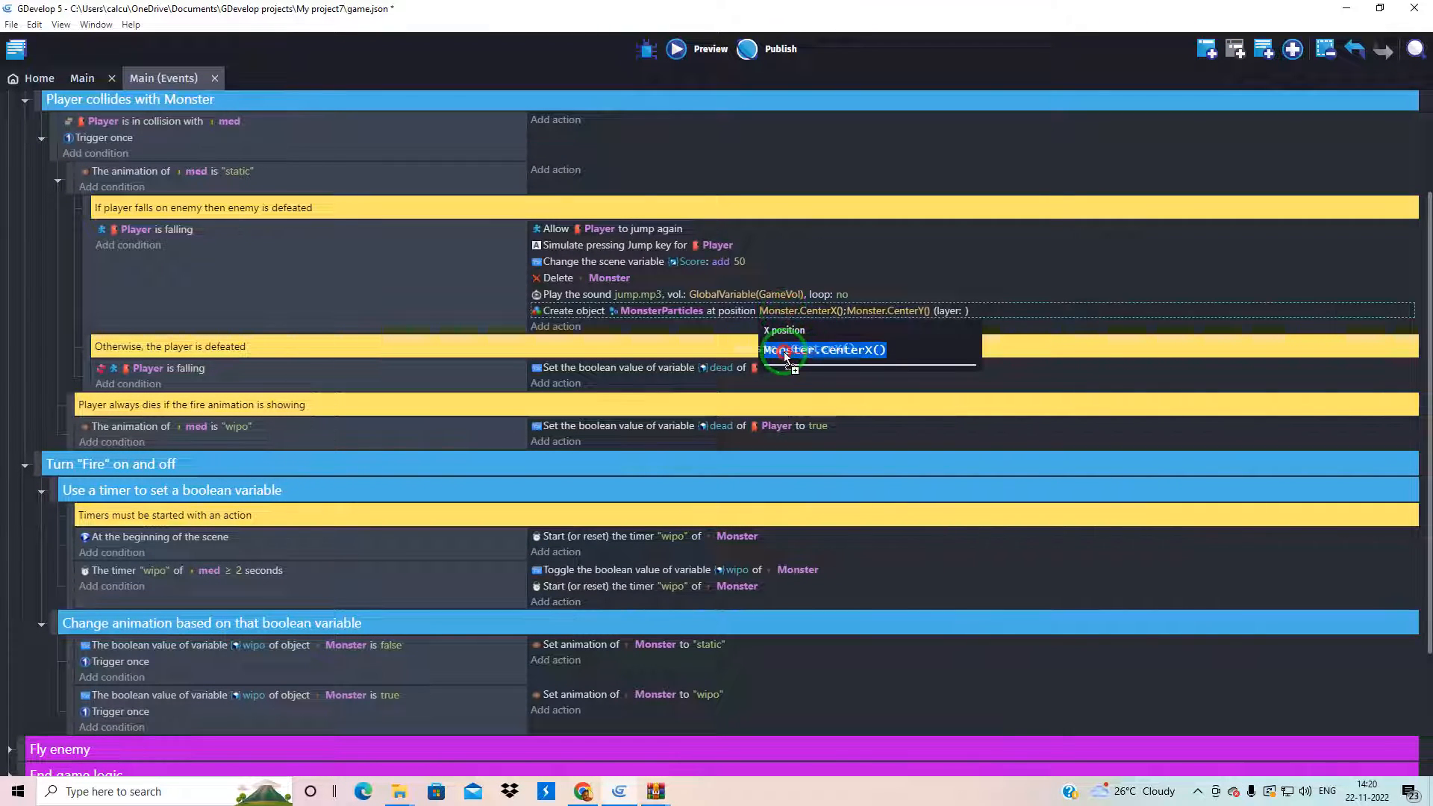
left_click(817, 350)
key("BackSpace")
key("BackSpace")
key("BackSpace")
key("BackSpace")
key("BackSpace")
key("BackSpace")
key("BackSpace")
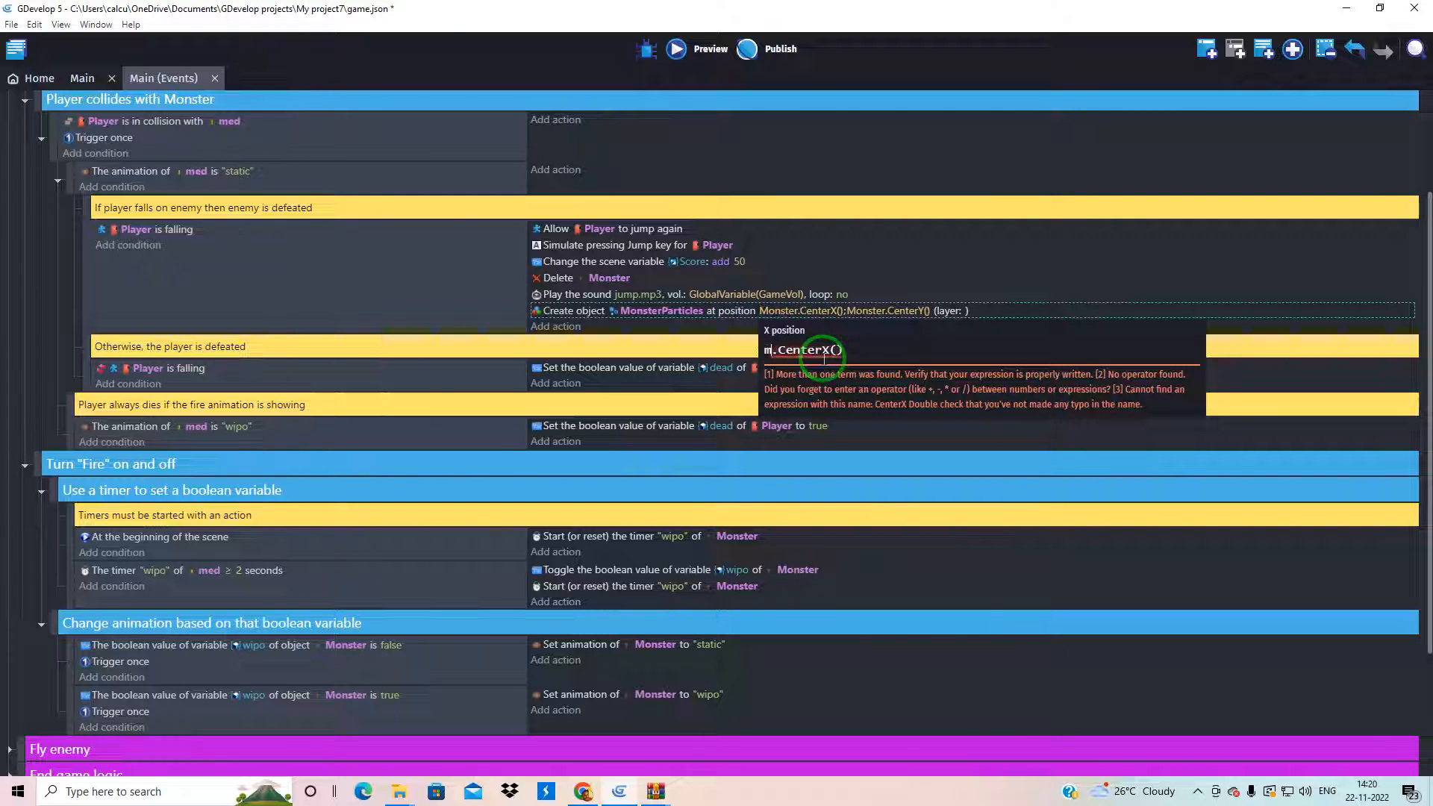
type("ed")
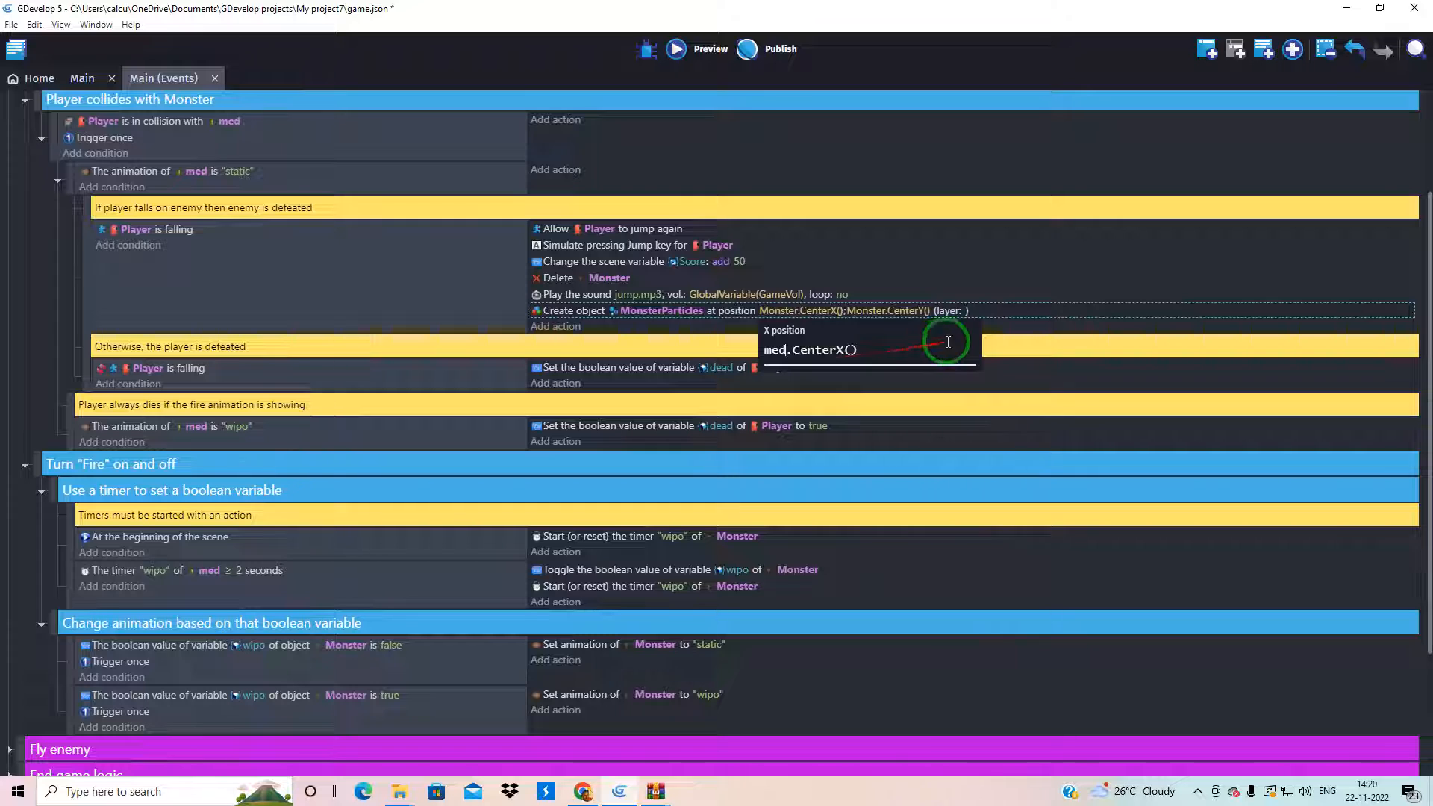
left_click(903, 315)
Step: Open the Y position expression of the MonsterParticles creation action and select its object name, Monster
left_click(877, 311)
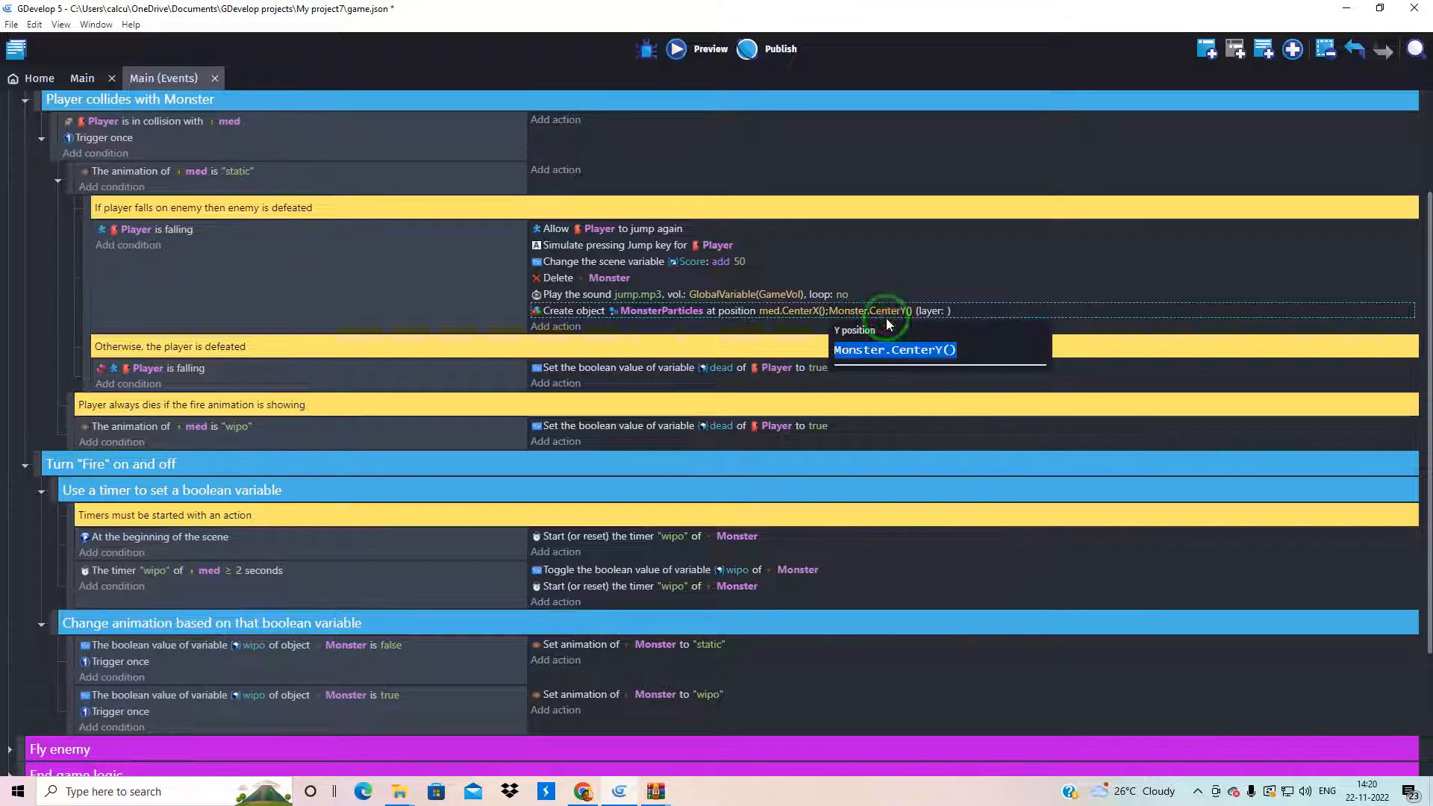
left_click(885, 350)
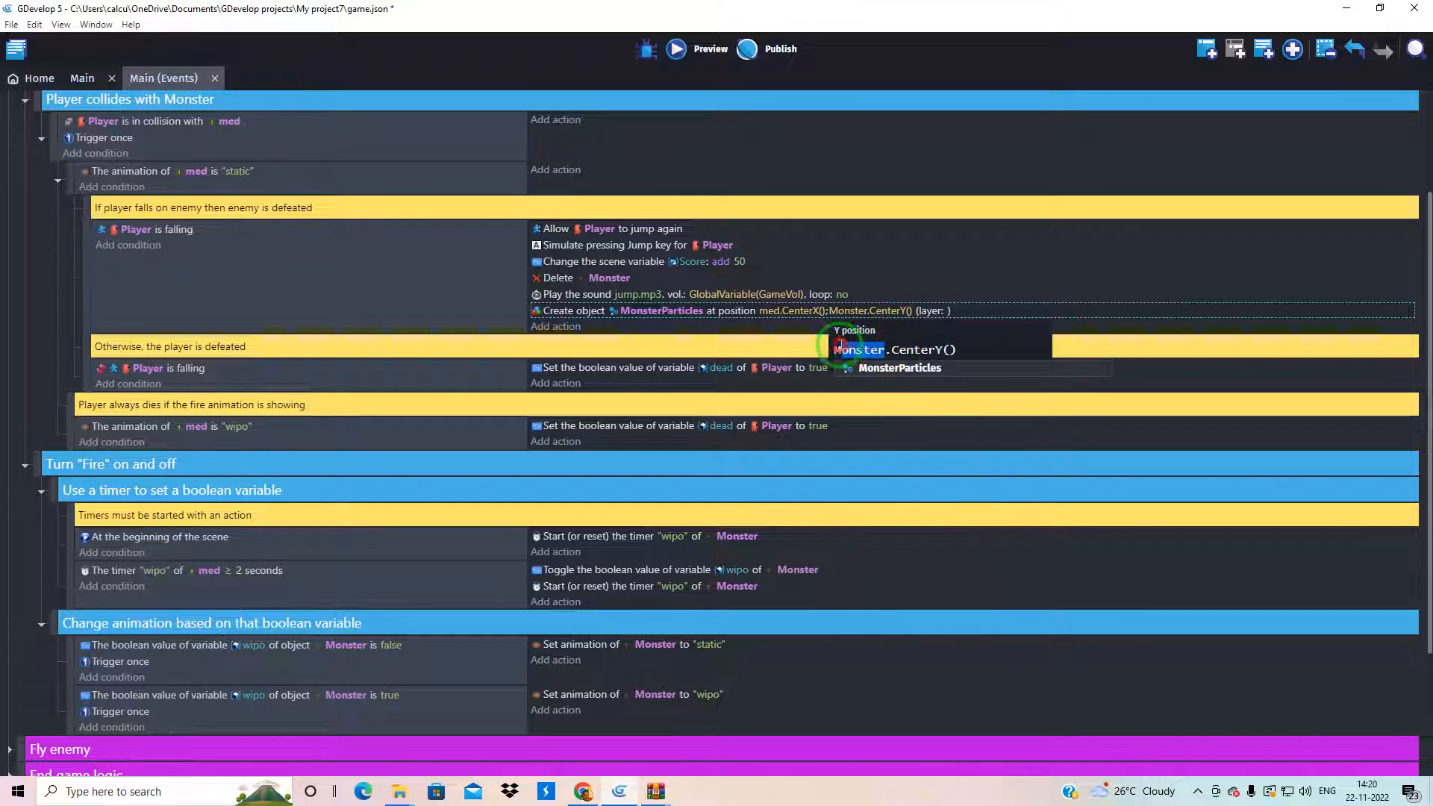
Step: Set the Y position of the MonsterParticles creation action to med.CenterY()
type("med")
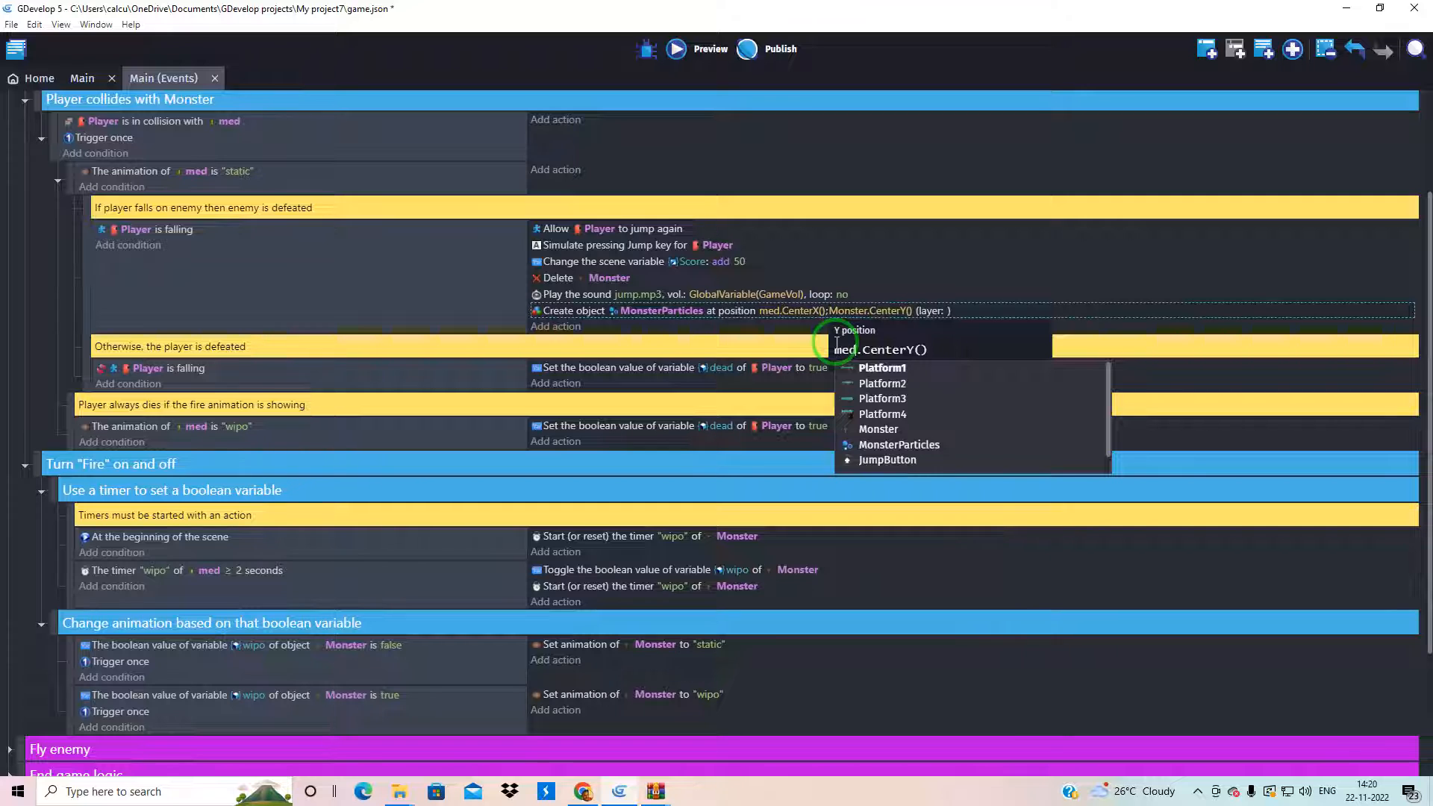
left_click(1035, 270)
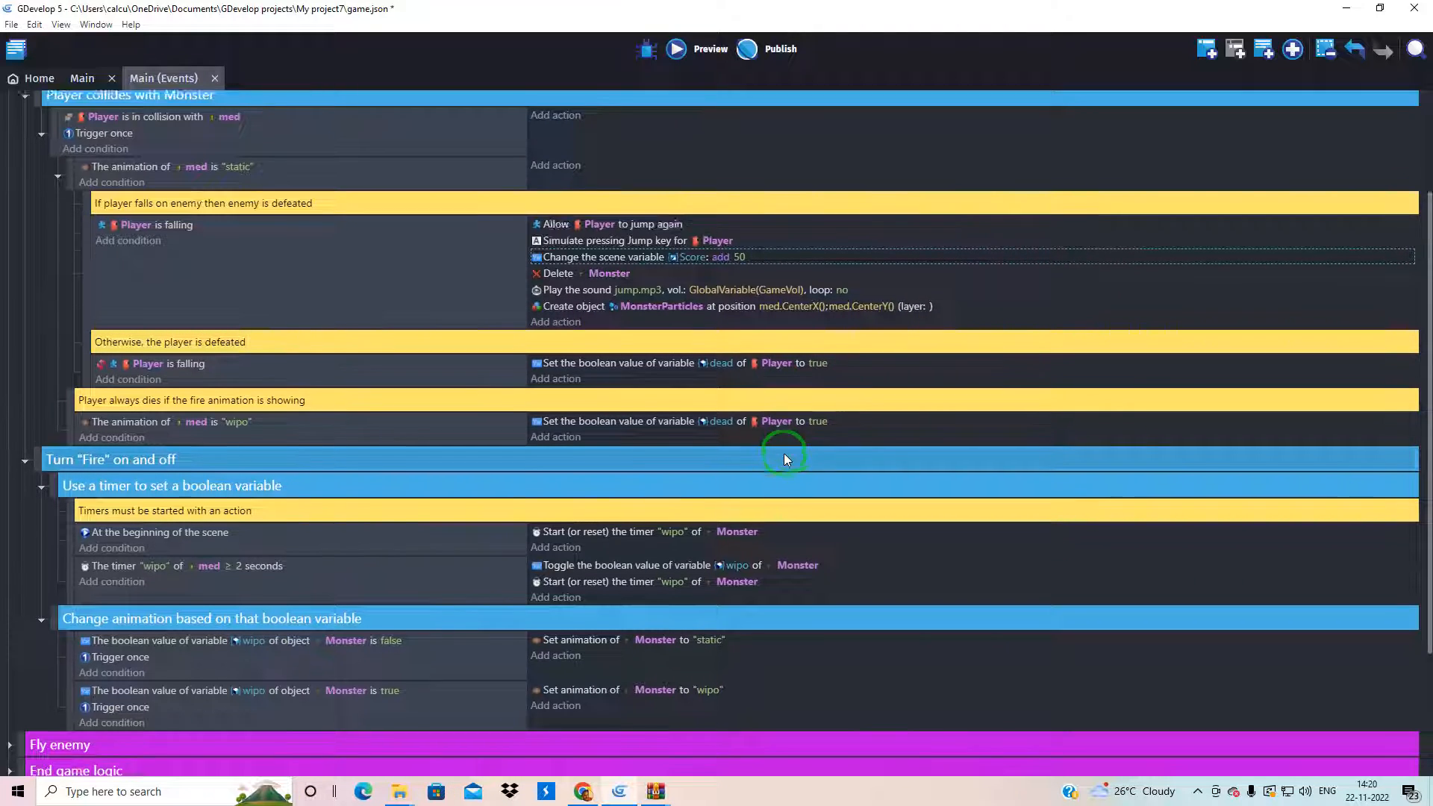
Step: Change the object of the beginning-of-scene action that starts the "wipo" timer to med
scroll(784, 448, "down", 2)
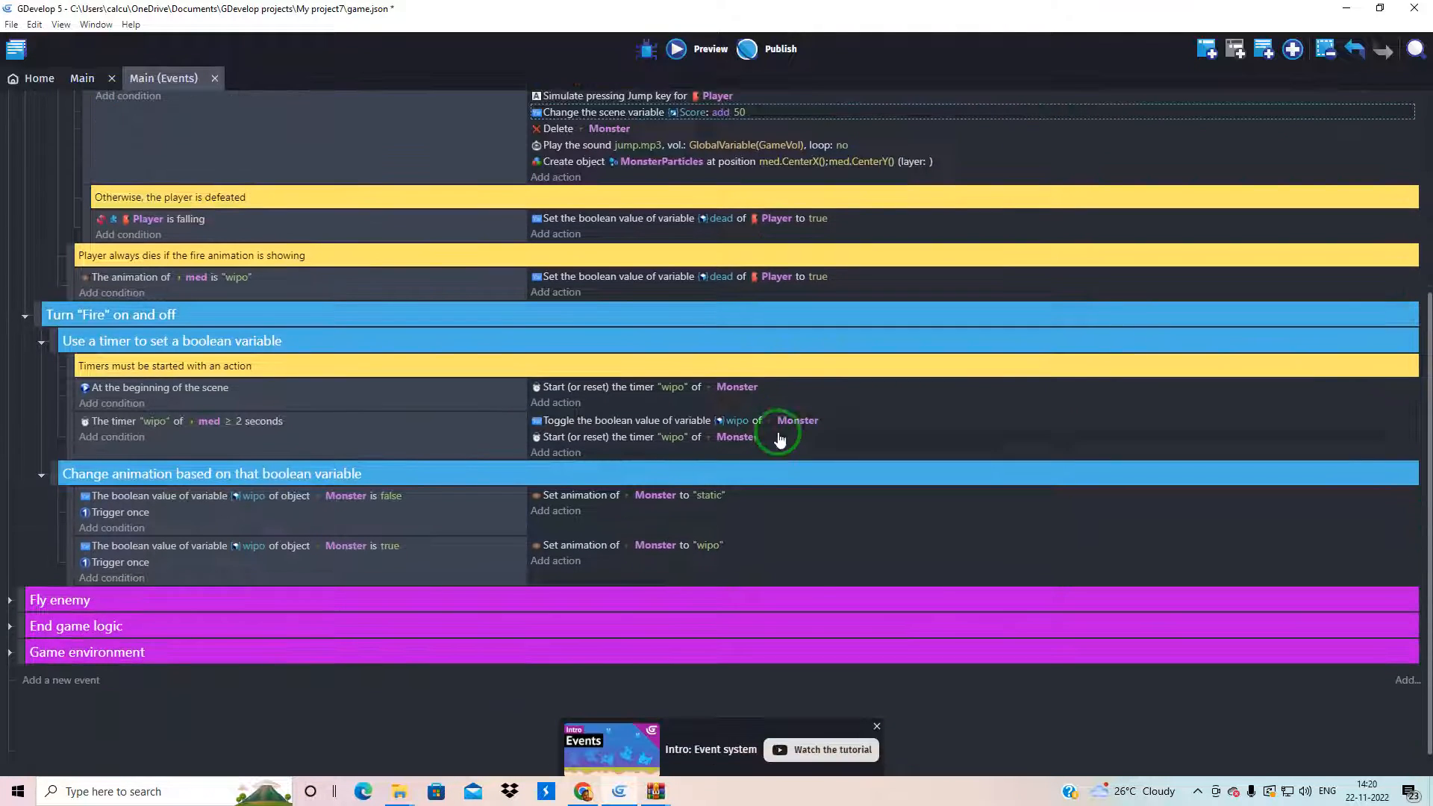
left_click(741, 387)
key("BackSpace")
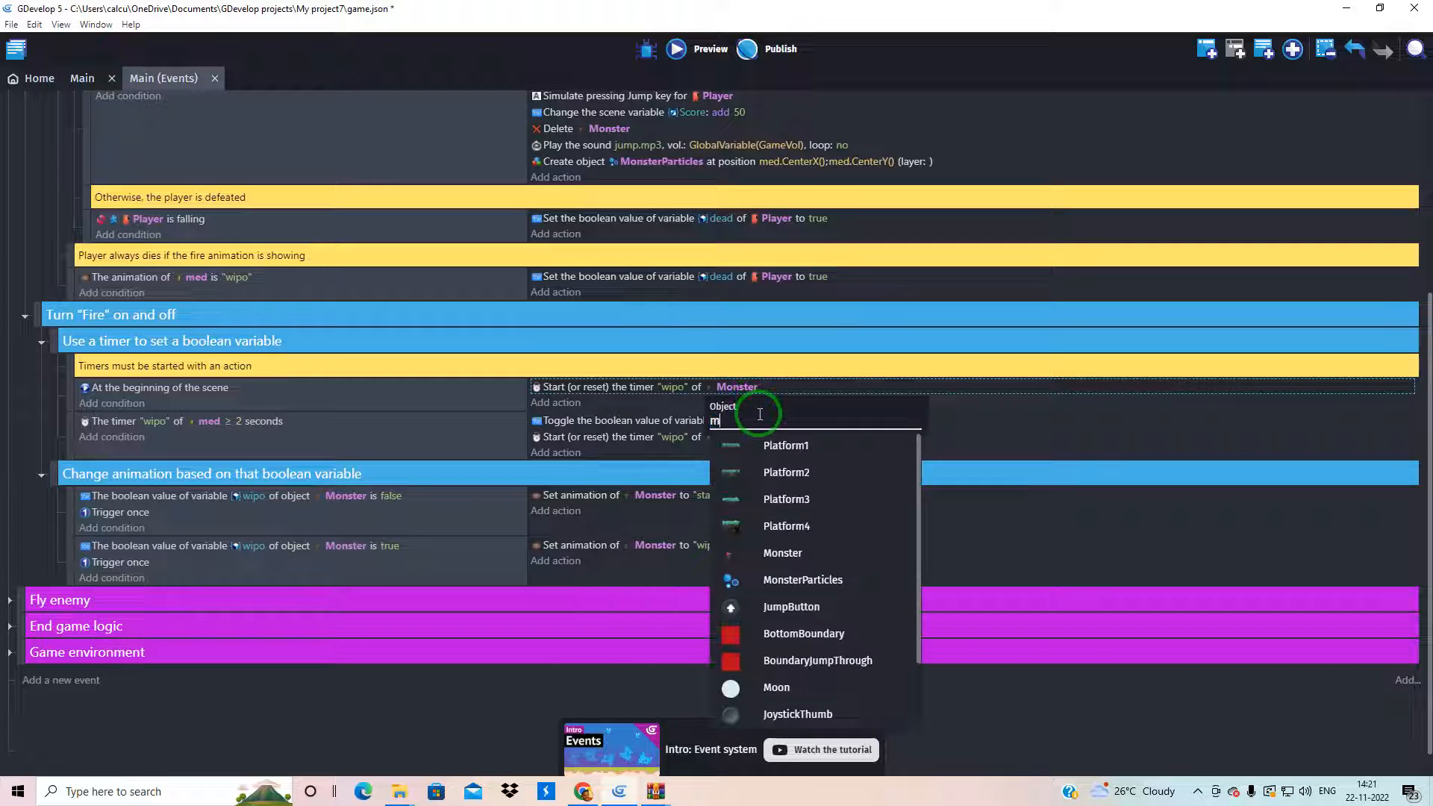
type("med")
key("Return")
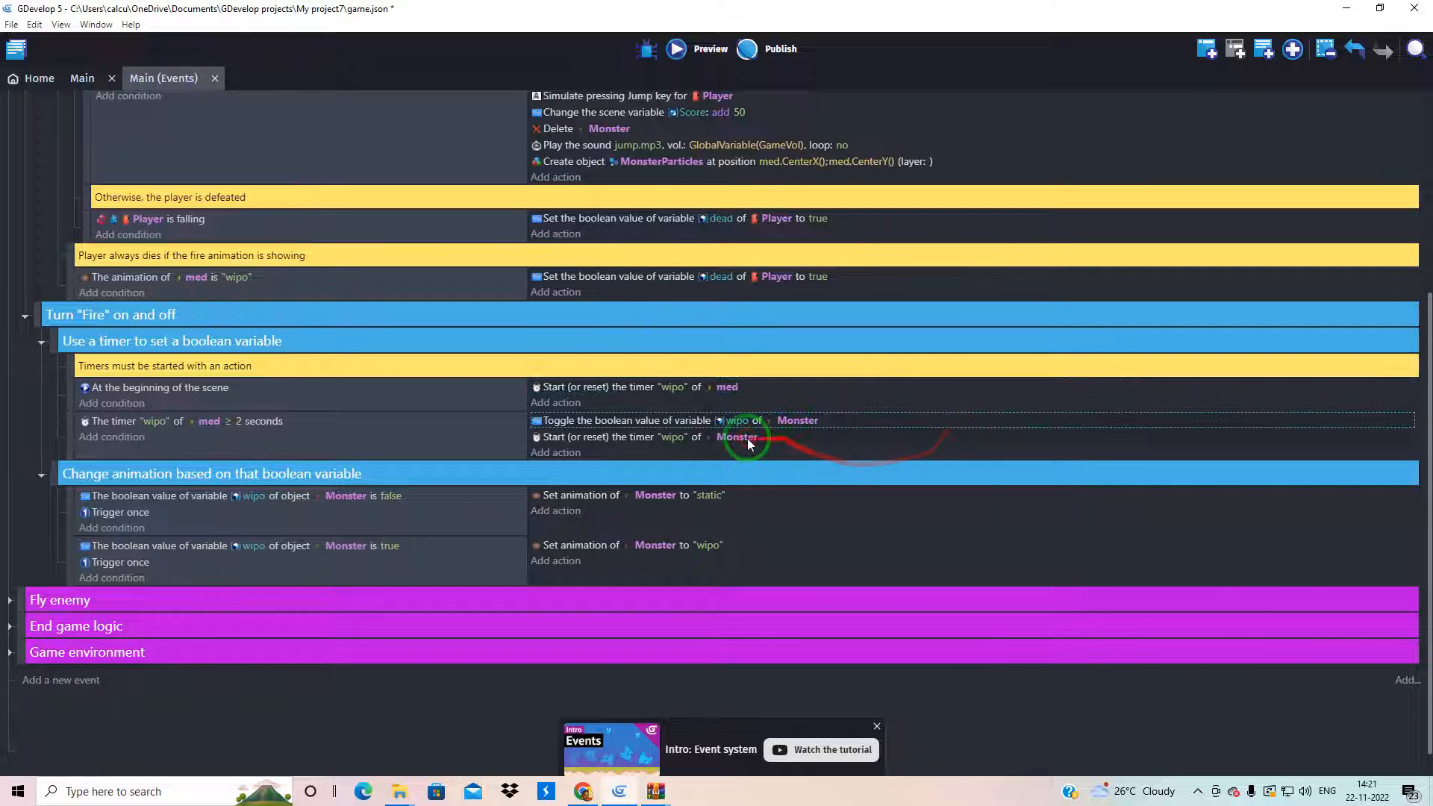
Step: In the 2-second timer event, change the object to med in both the "wipo" timer reset and the wipo boolean toggle
left_click(747, 437)
type("m")
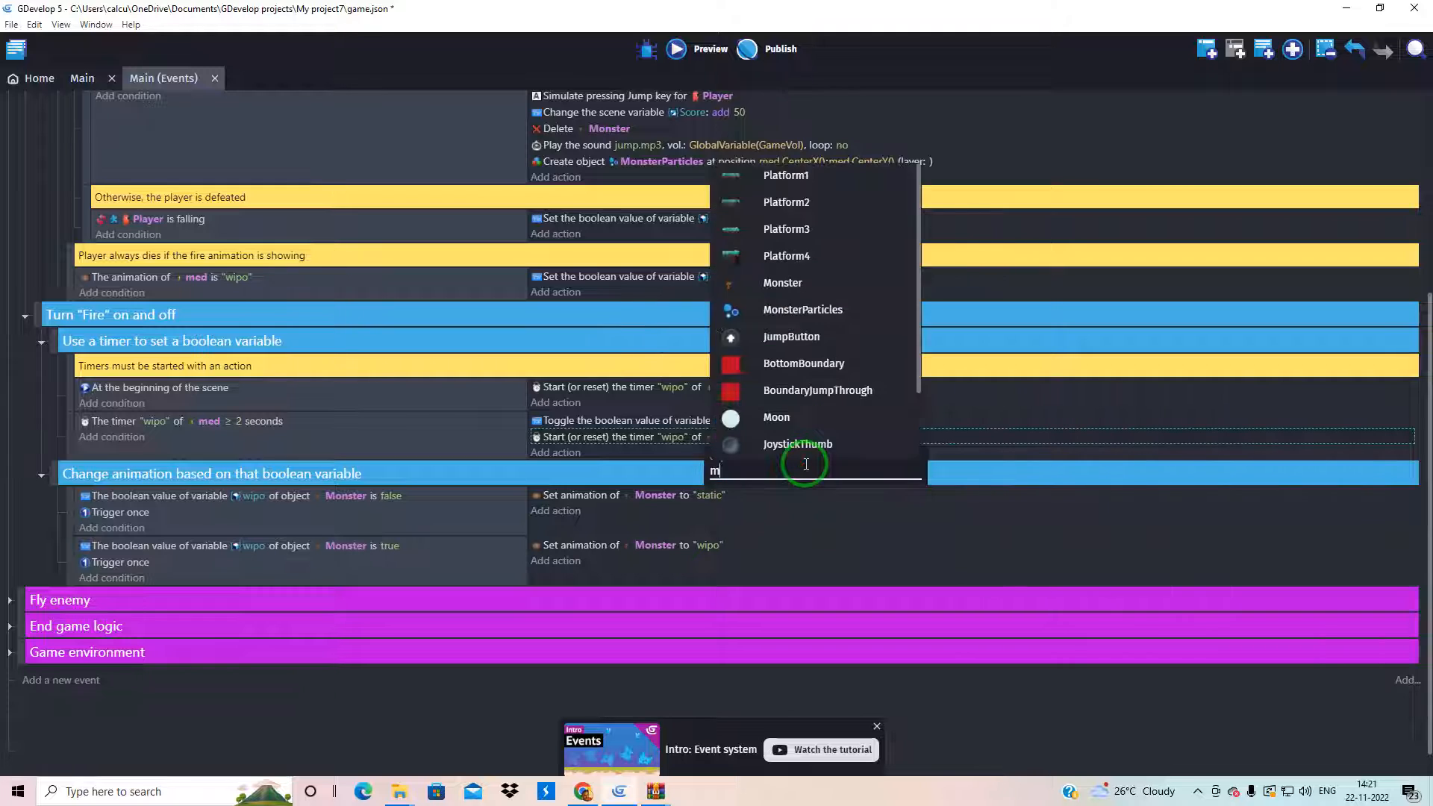
type("ed")
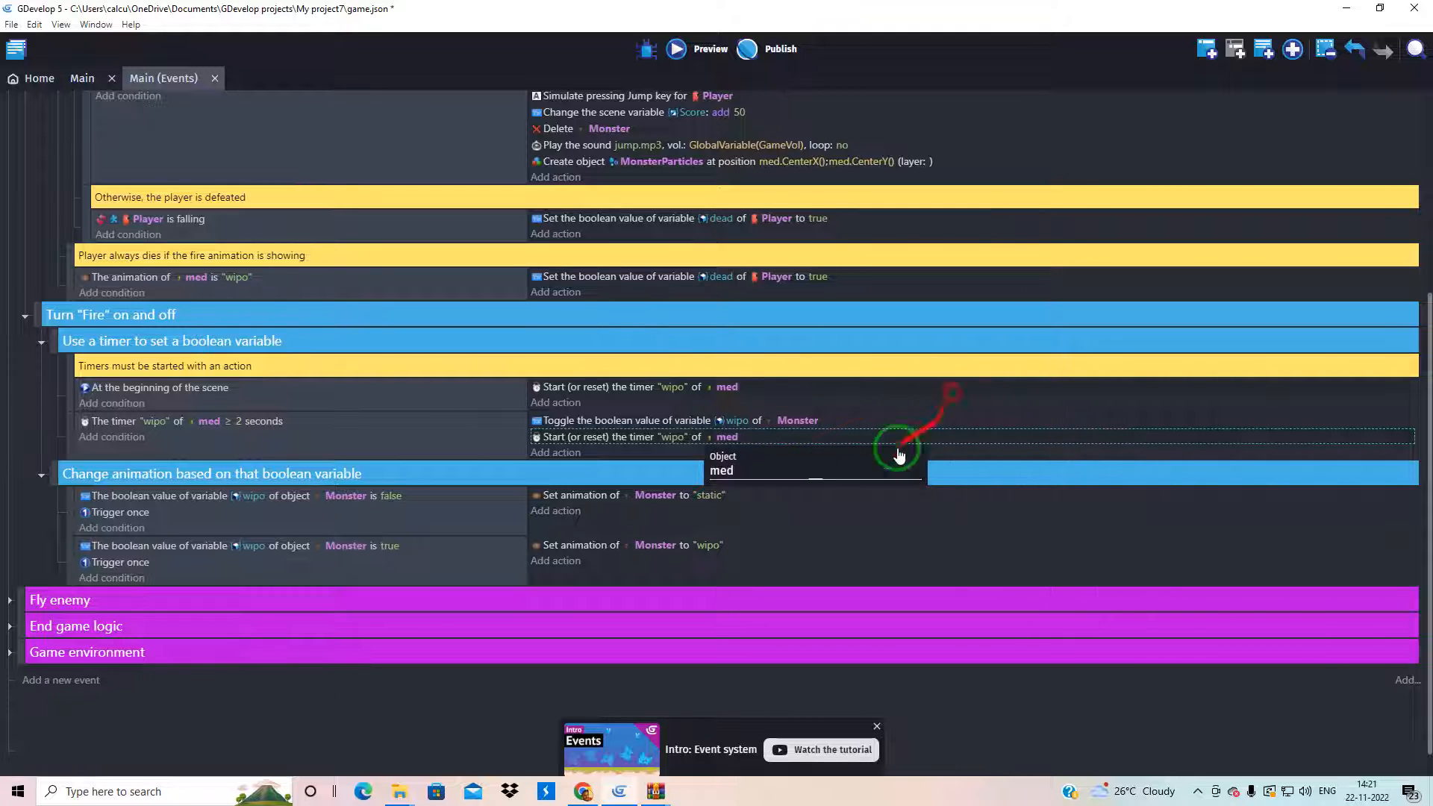
key("Return")
left_click(799, 421)
type("med")
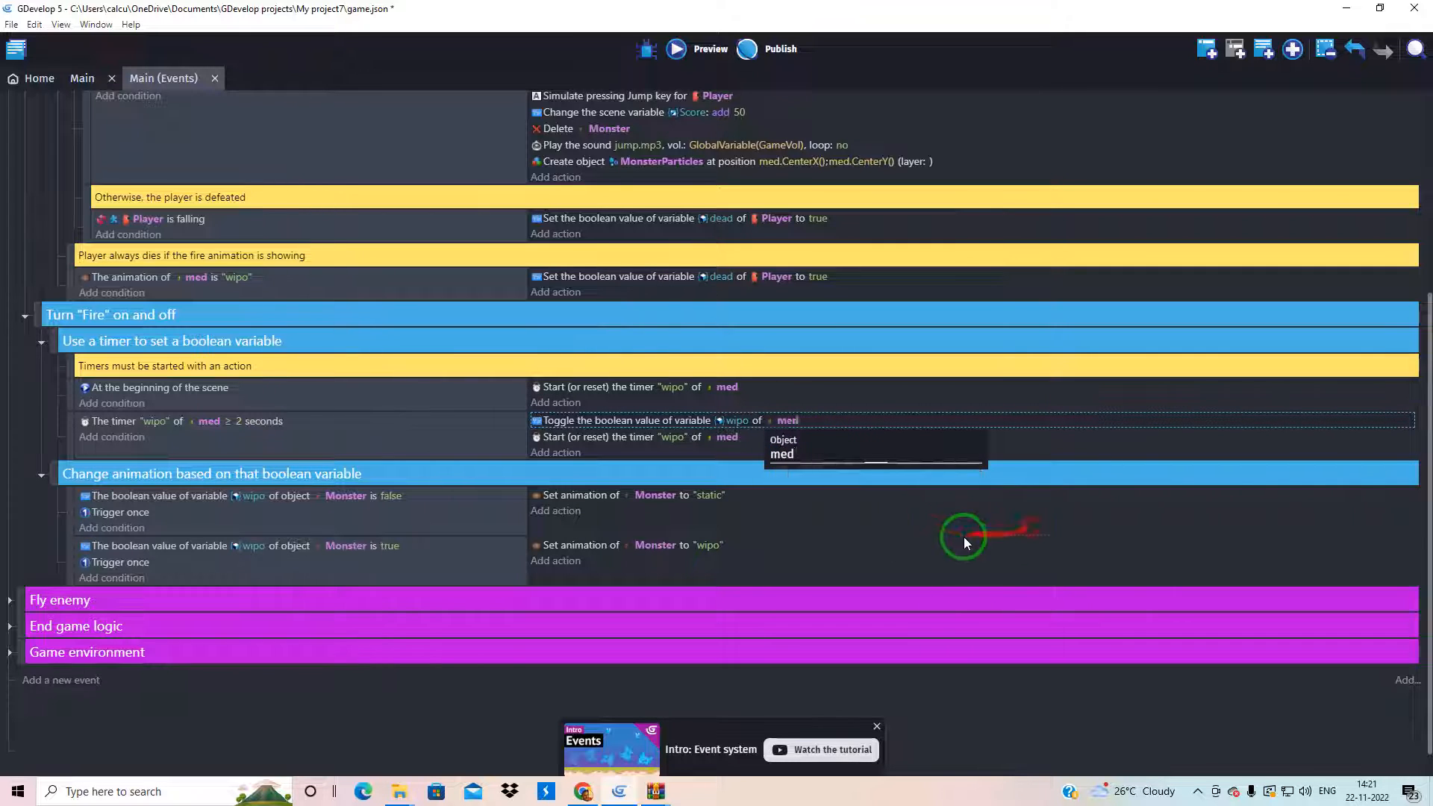
left_click(671, 511)
Step: Change the object to med in the two actions that set the animation to "static" and "wipo"
left_click(665, 496)
key("BackSpace")
type("med")
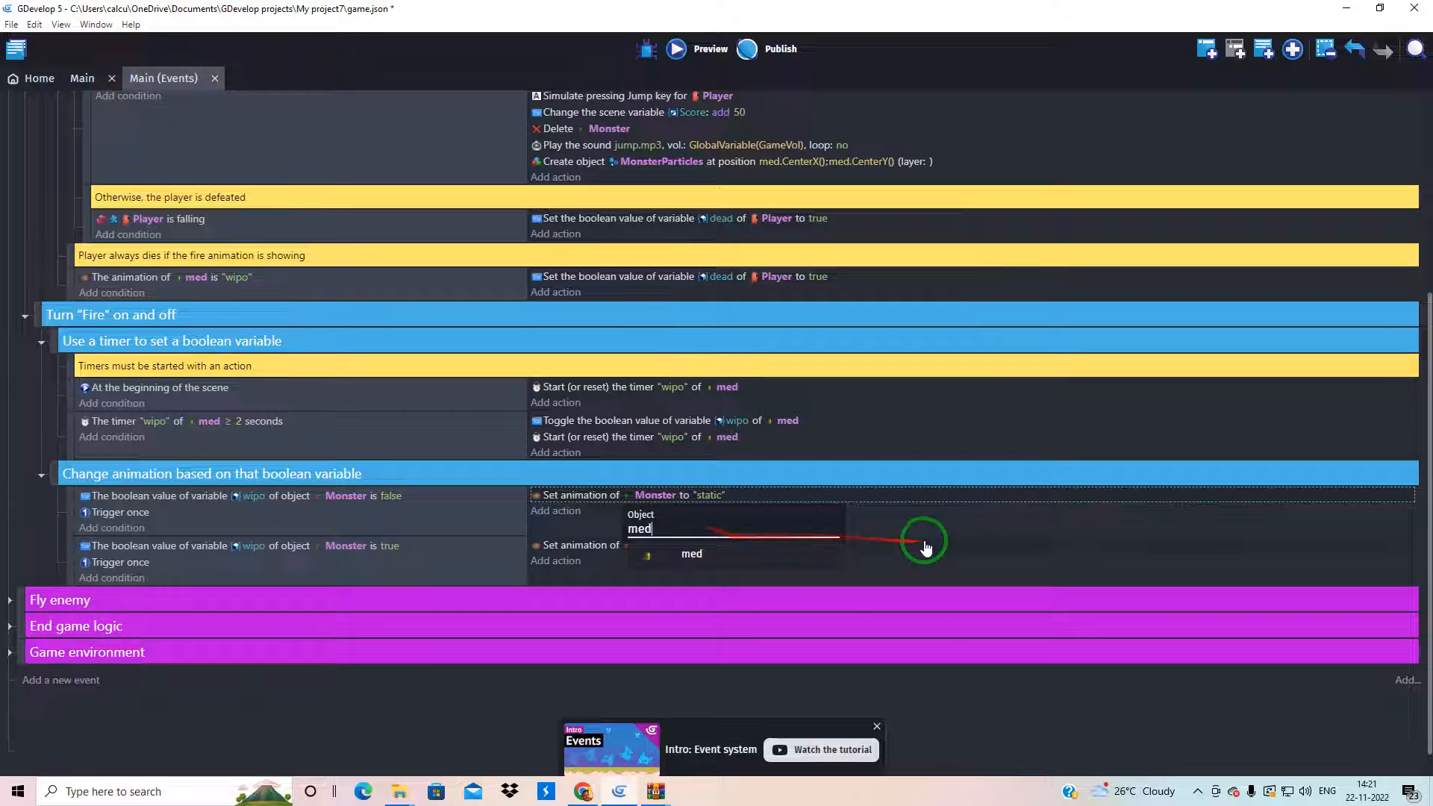
left_click(624, 566)
left_click(652, 546)
key("BackSpace")
type("med")
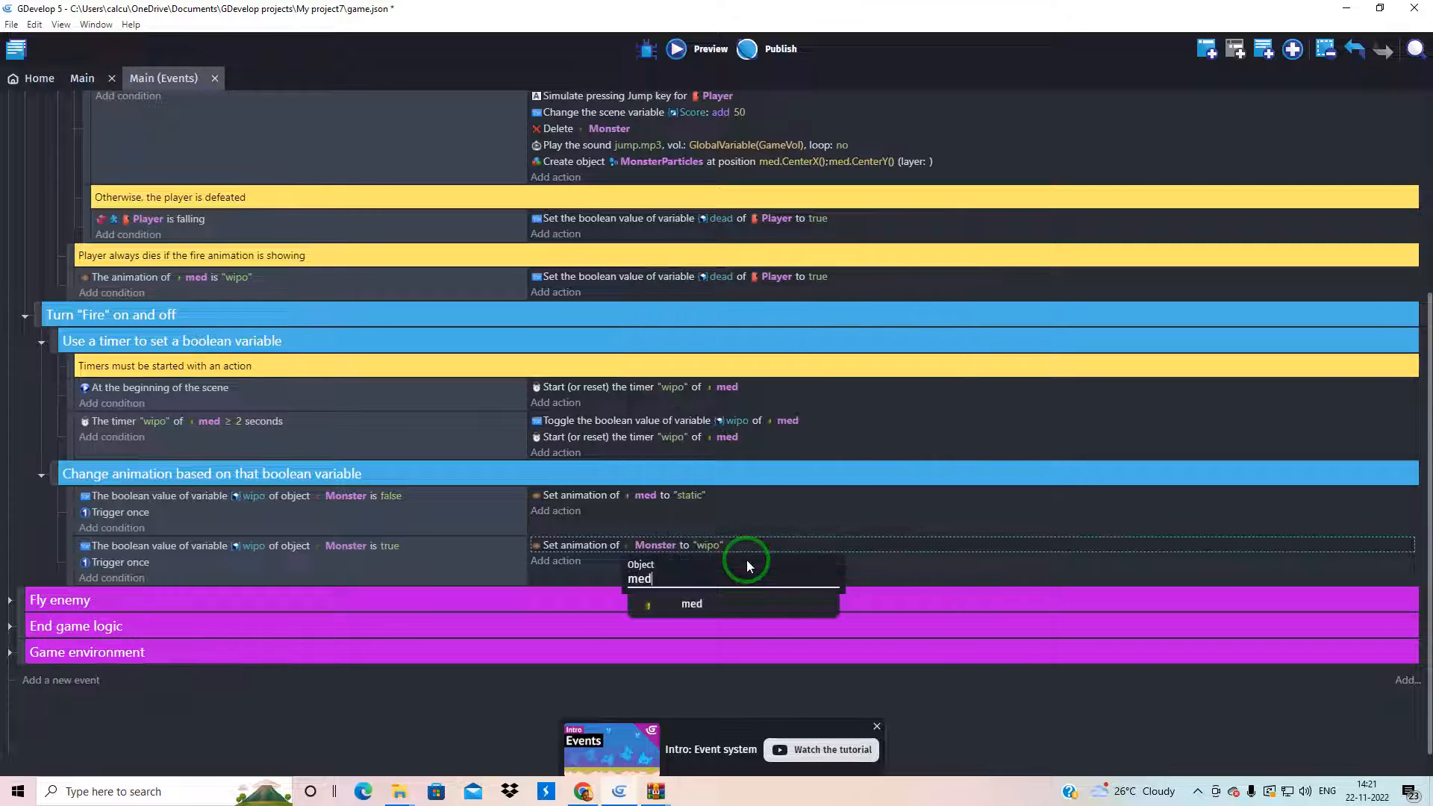
left_click(935, 572)
Step: Change the object to med in the two conditions that check whether the wipo boolean is false or true
left_click(337, 498)
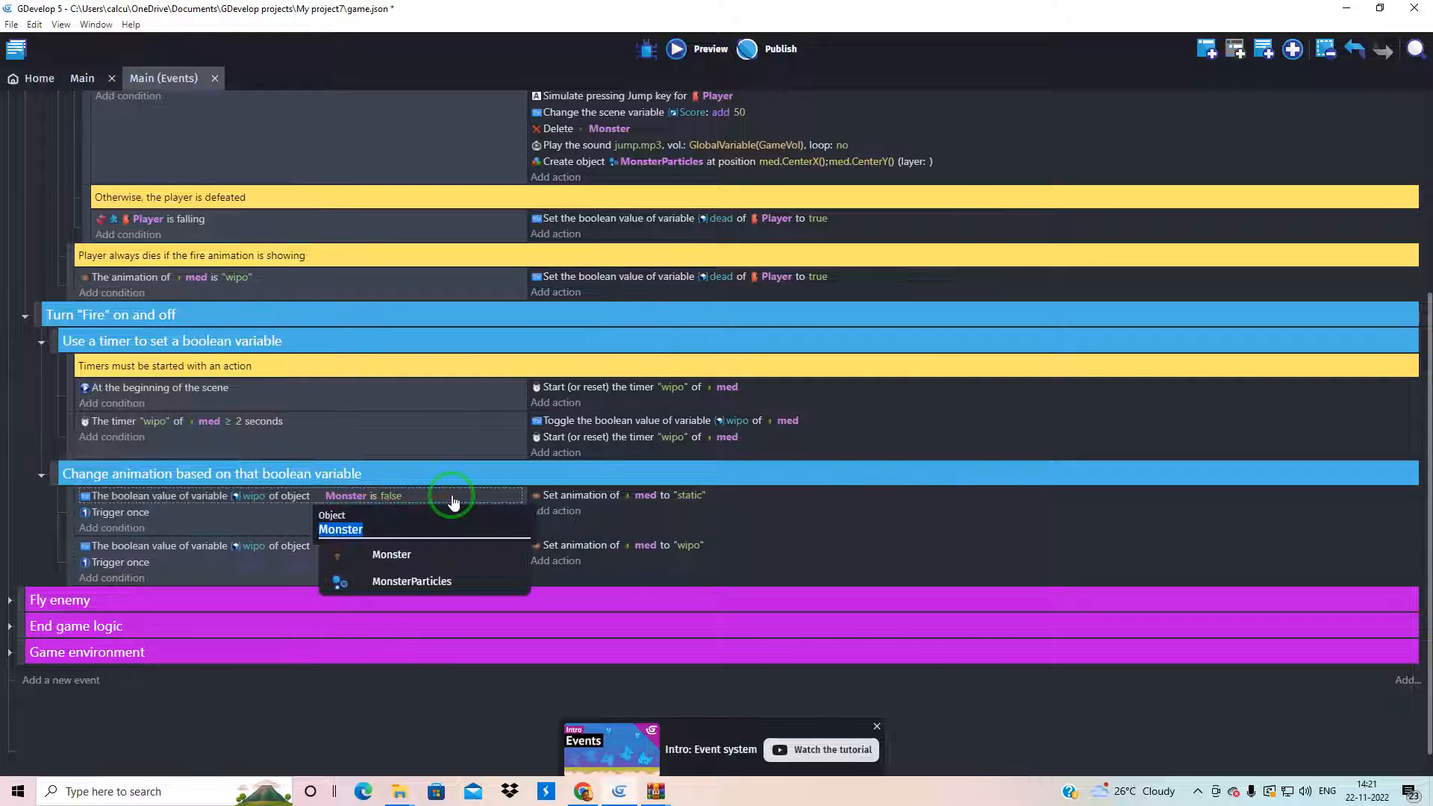
key("BackSpace")
type("med")
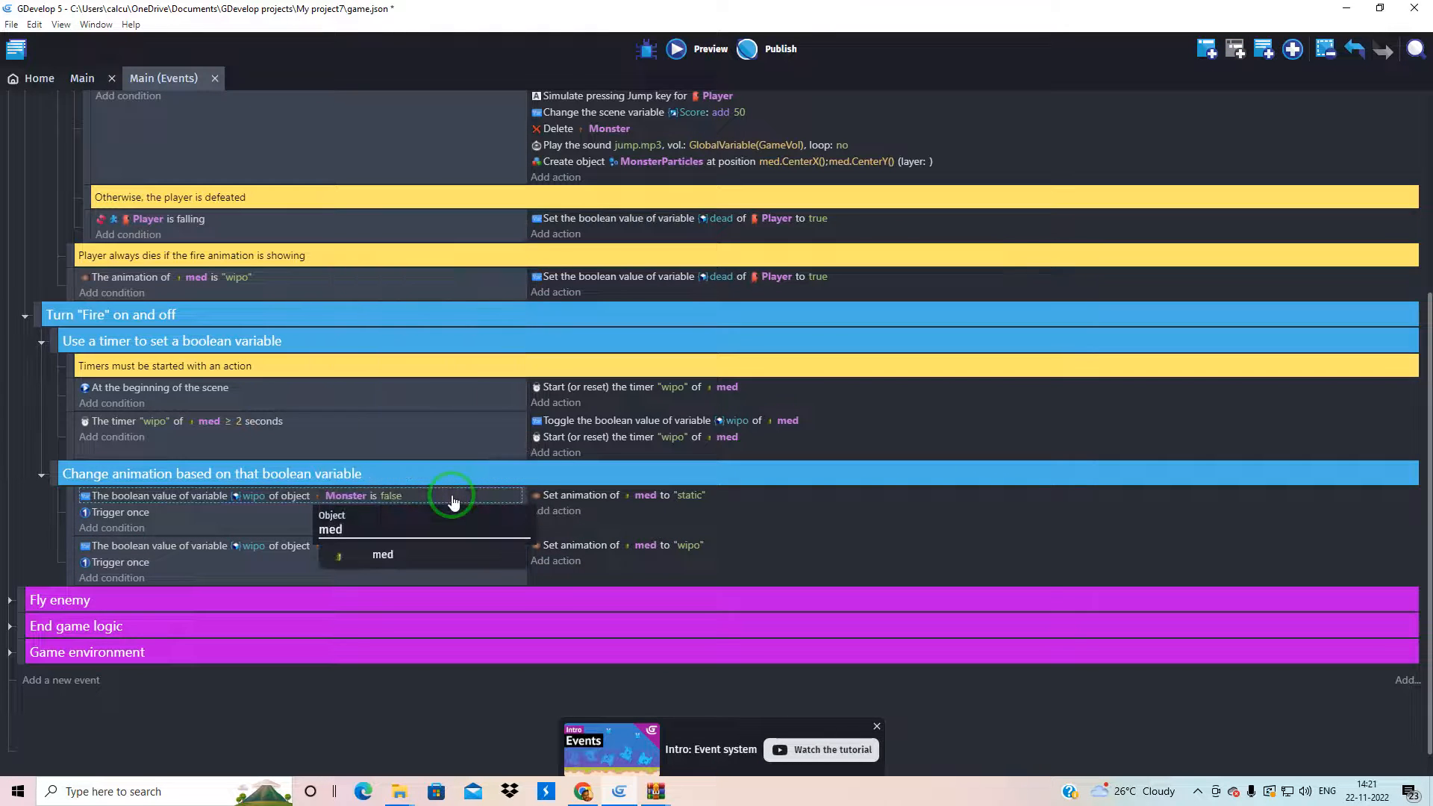
left_click(830, 574)
left_click(357, 549)
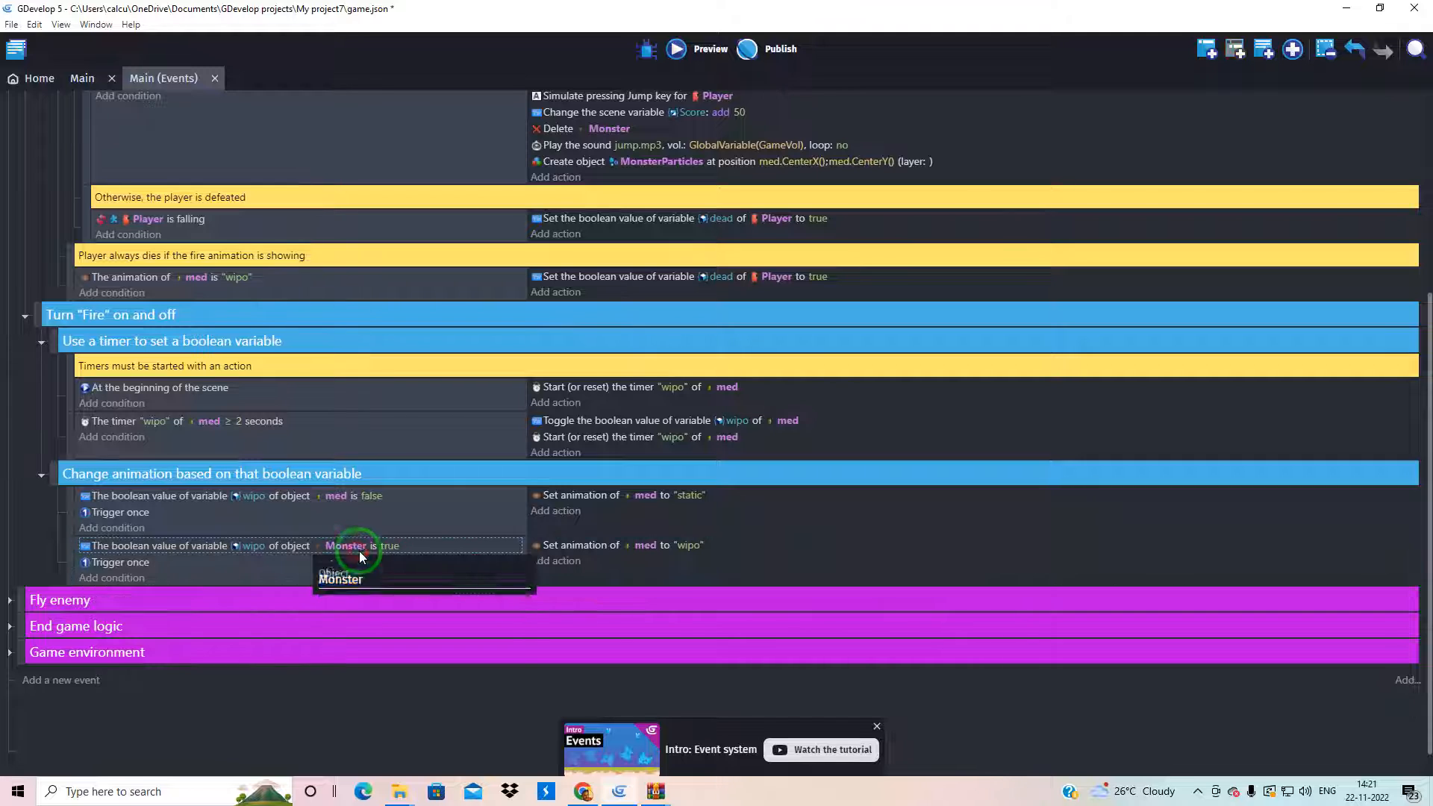
key("BackSpace")
type("med")
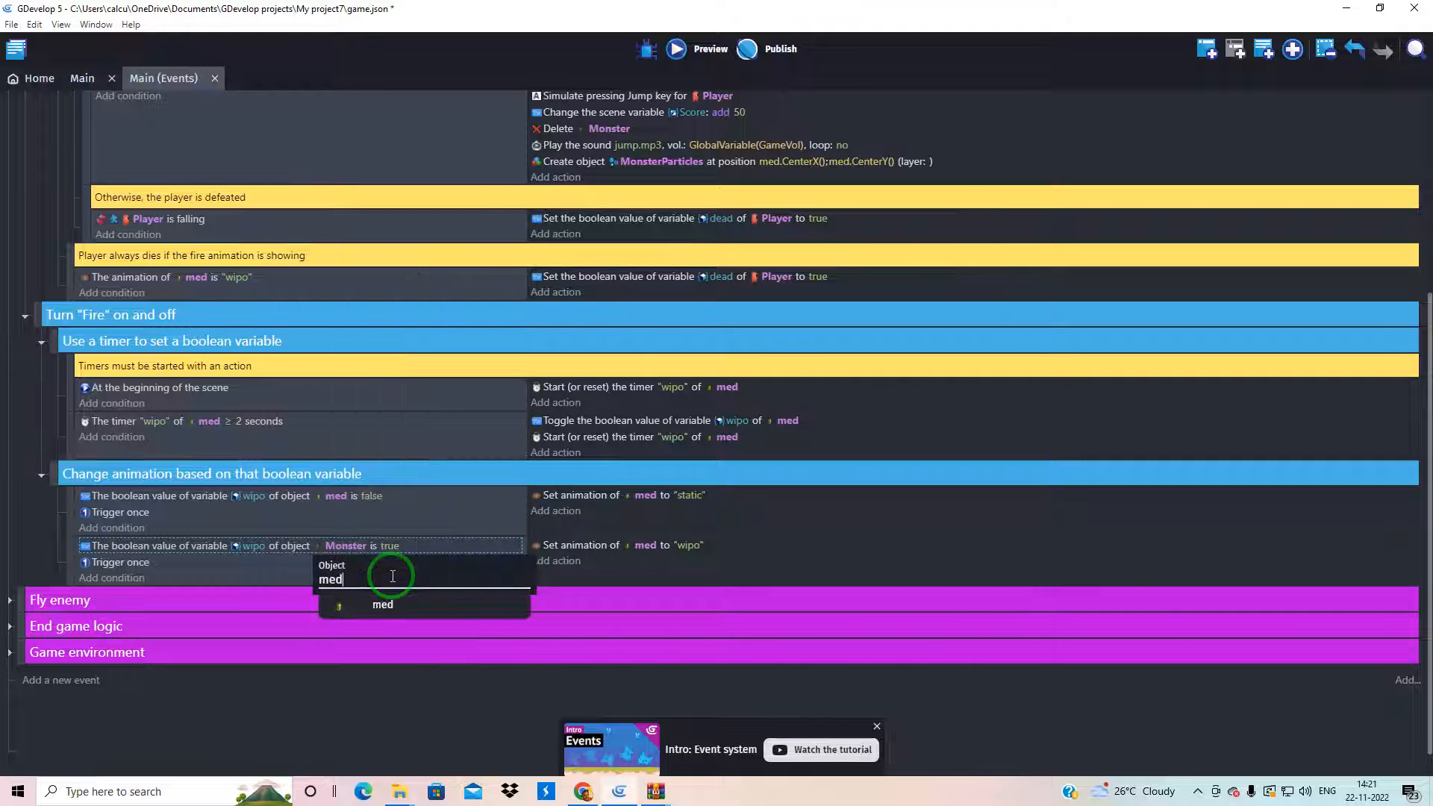
left_click(795, 560)
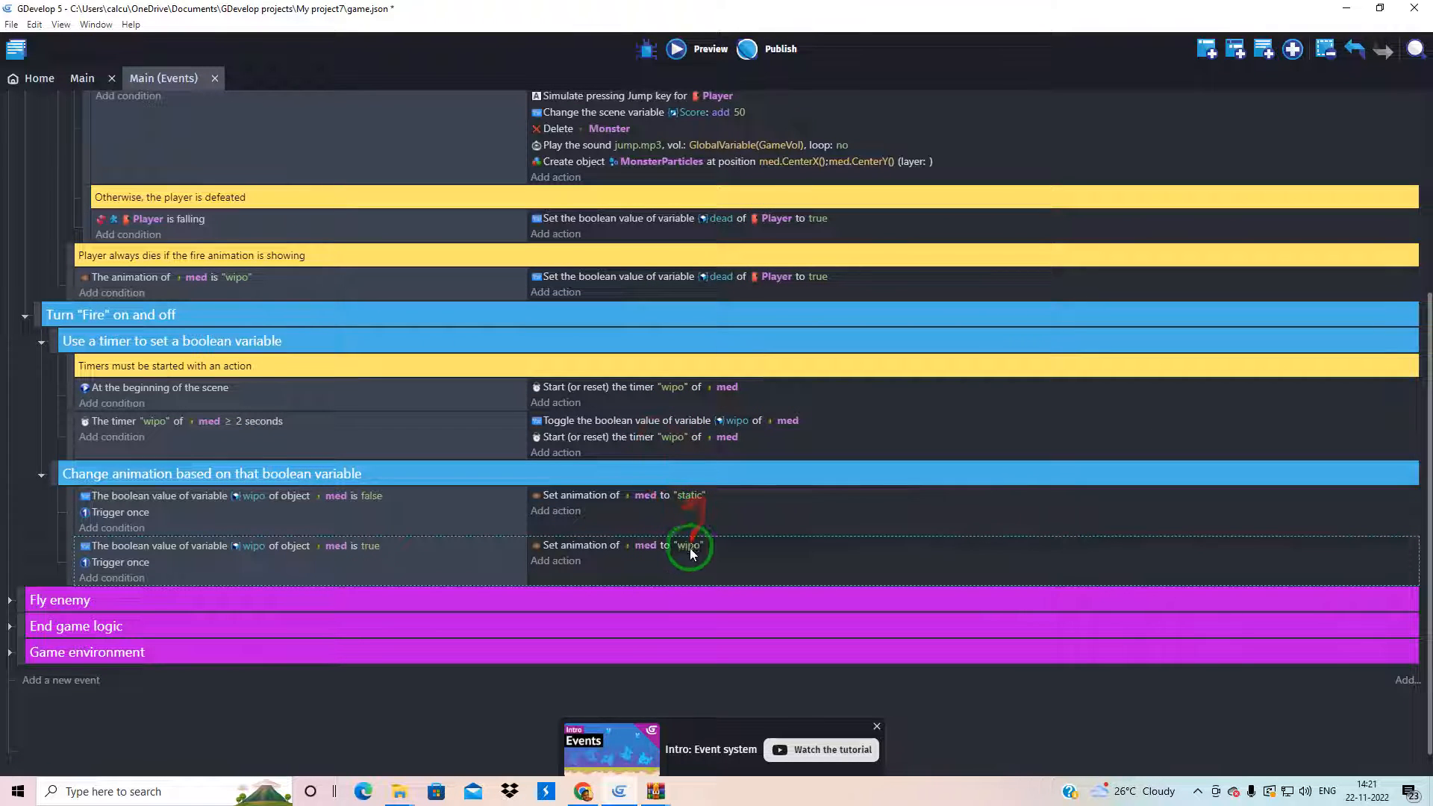
Step: Expand the original Monster enemy group and compare its conditions, timers and animation actions with those of the med copy
scroll(692, 436, "up", 3)
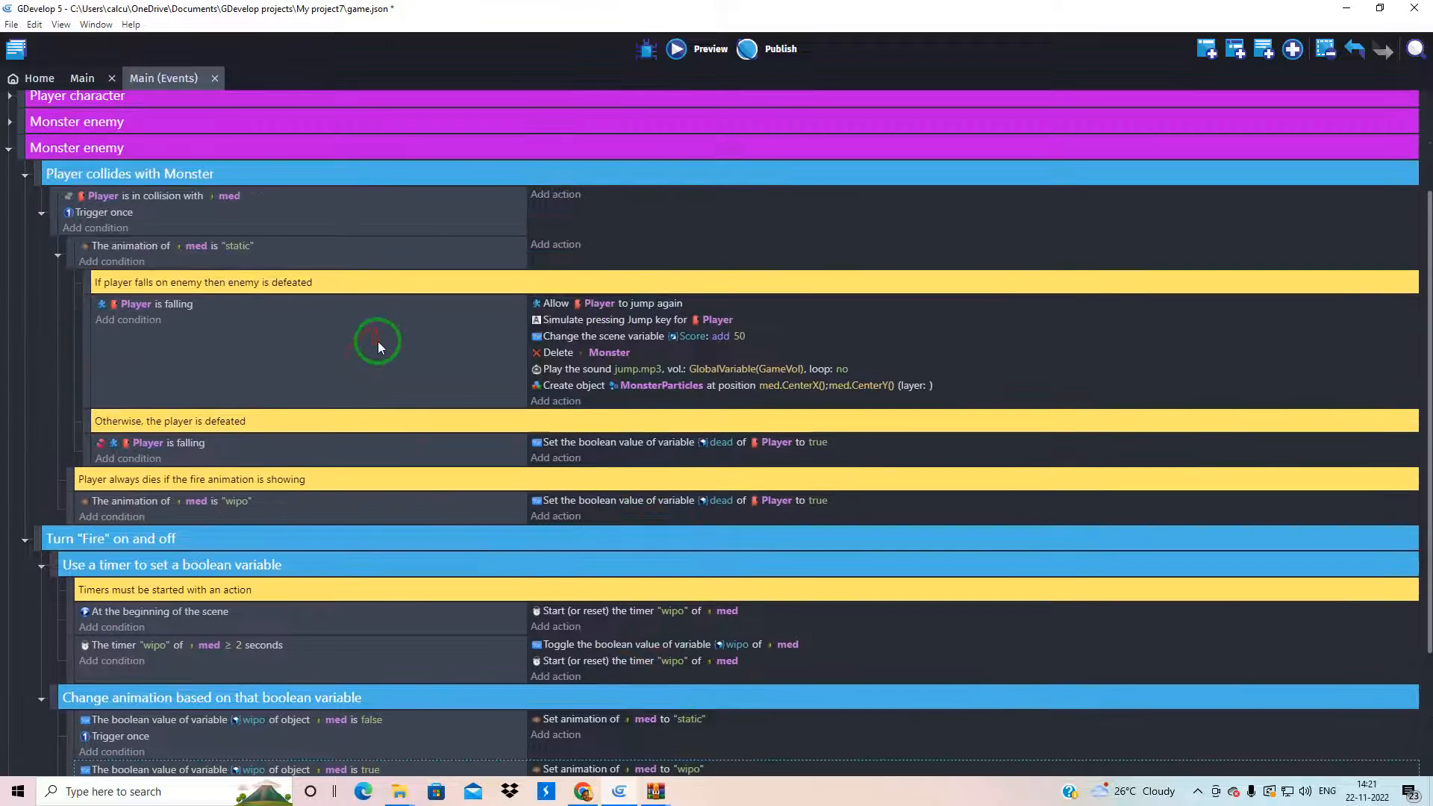
left_click(10, 121)
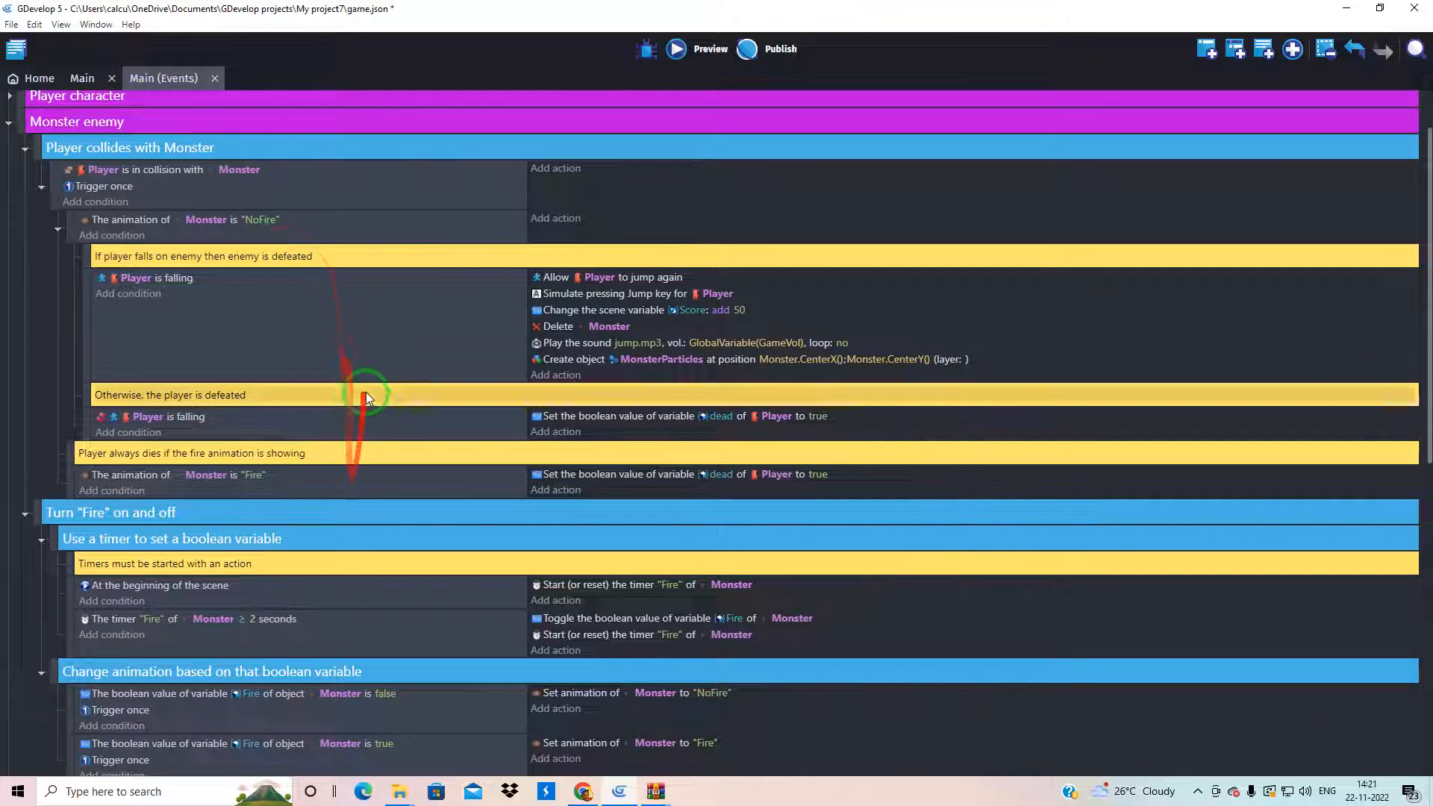
scroll(273, 310, "down", 3)
scroll(272, 312, "down", 2)
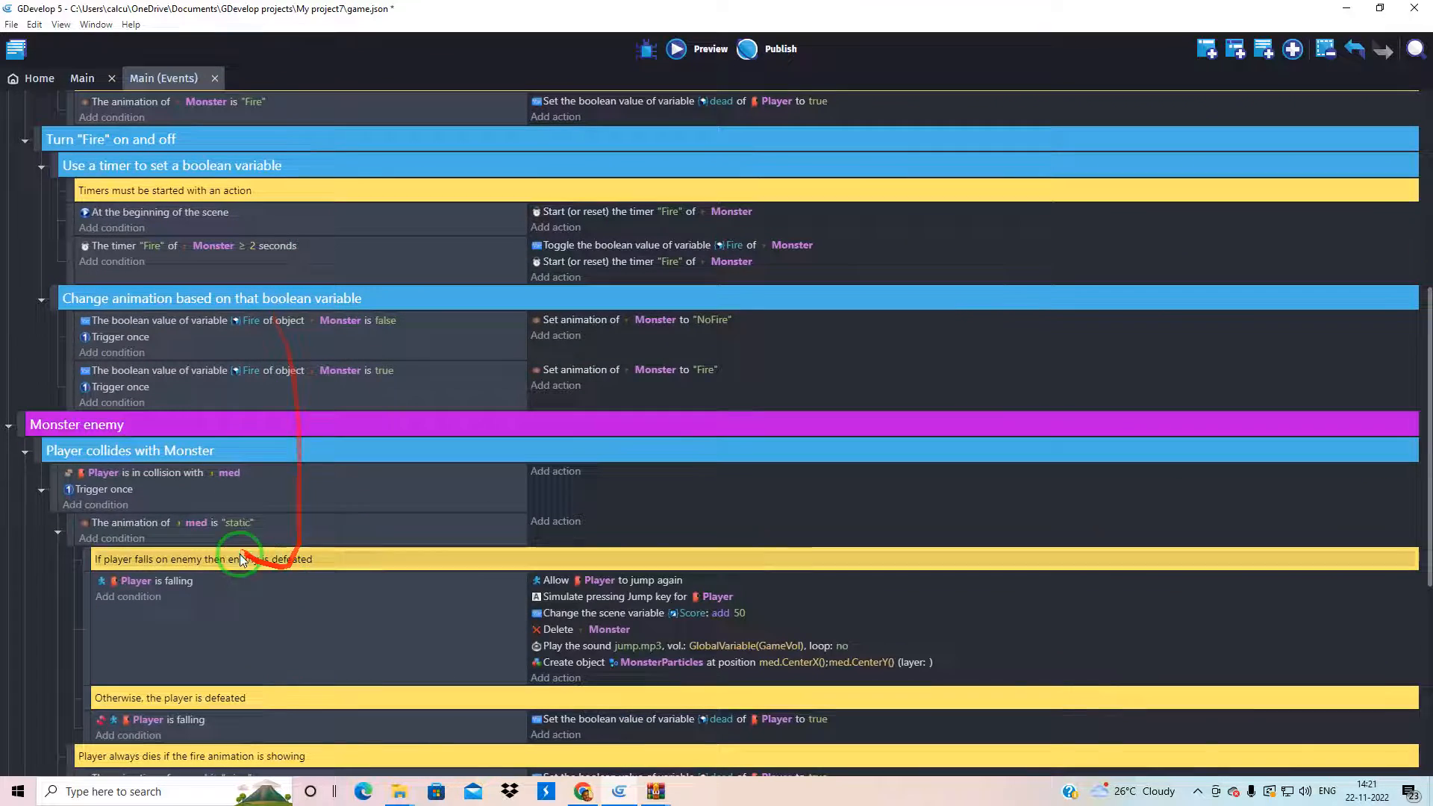
scroll(238, 526, "up", 5)
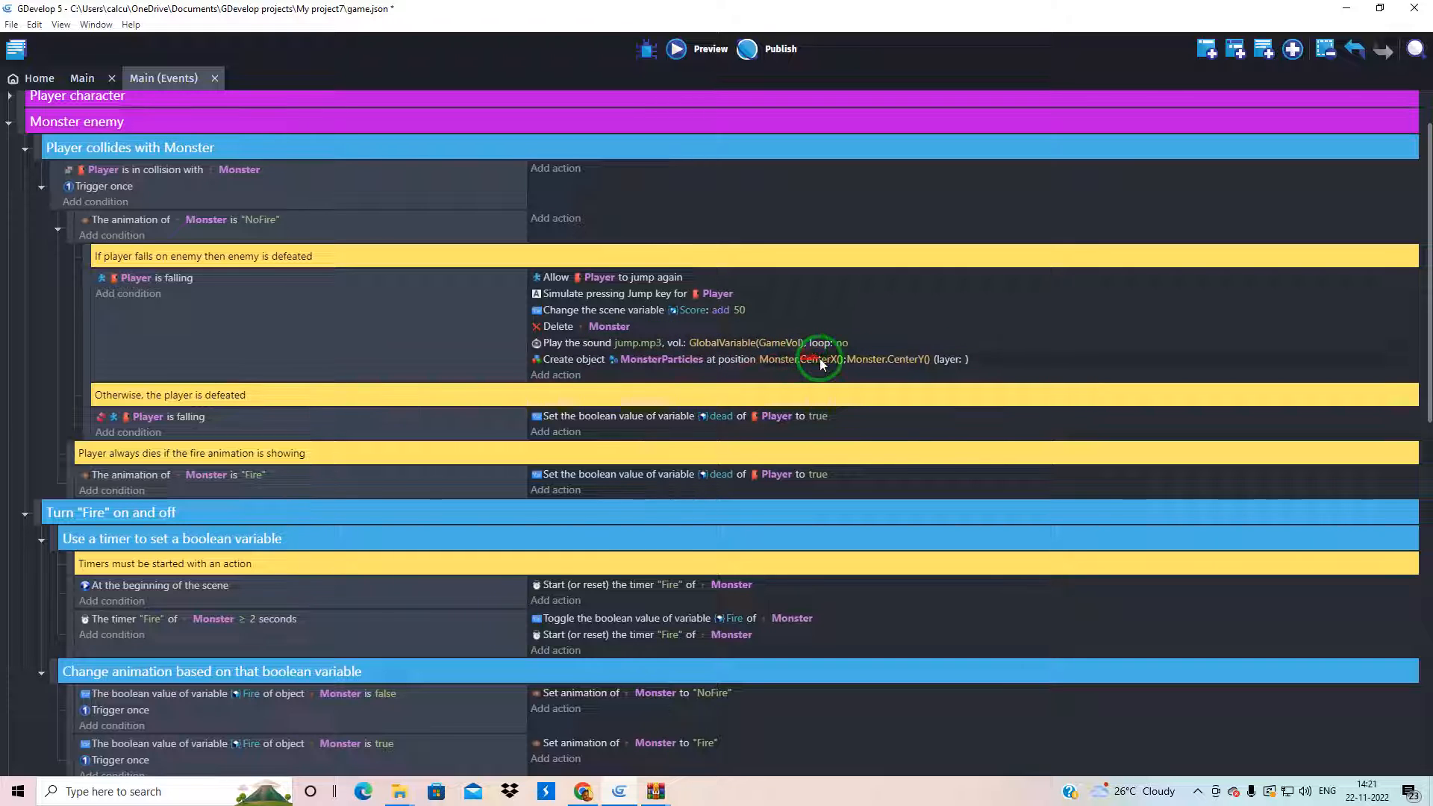
scroll(777, 552, "down", 5)
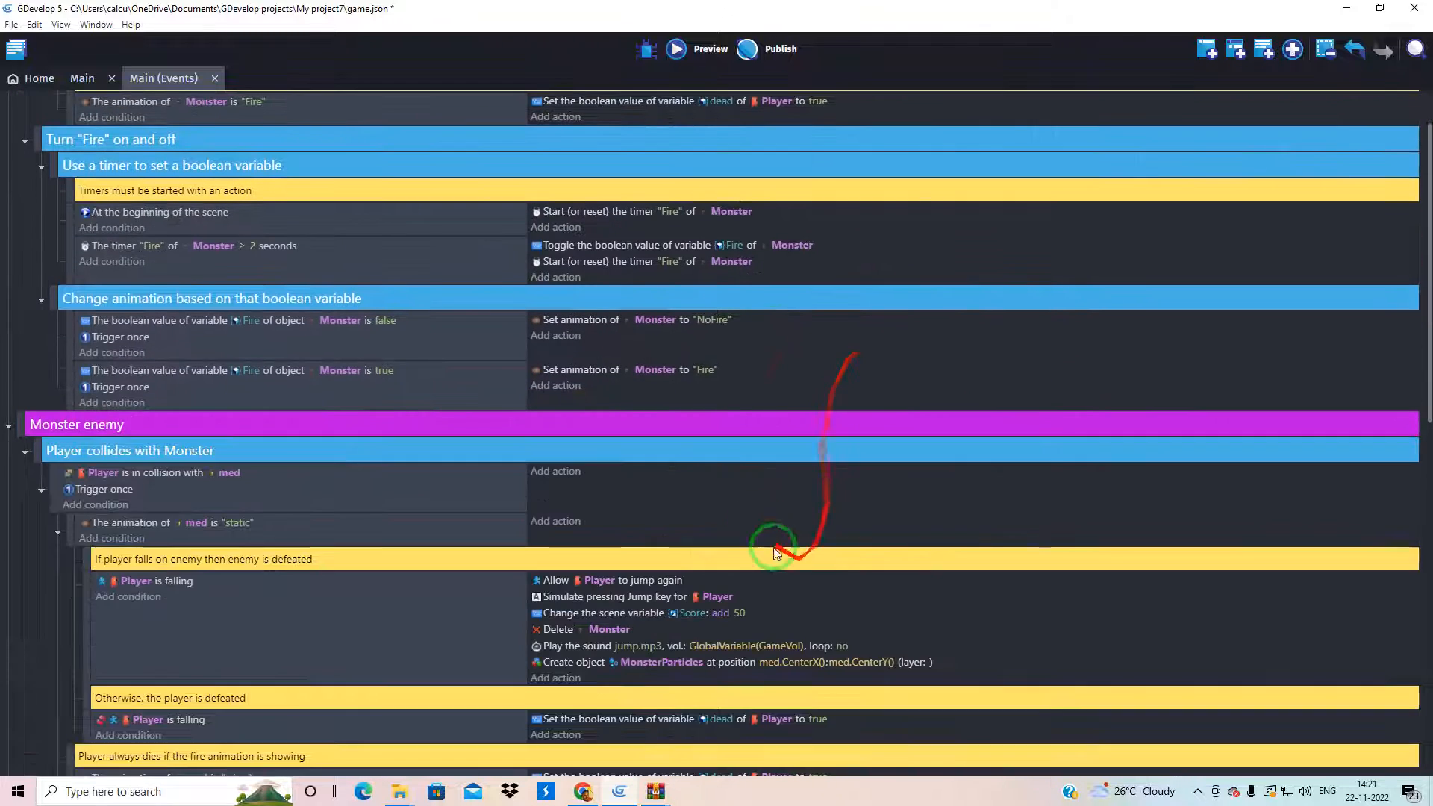
scroll(777, 557, "down", 3)
scroll(792, 523, "up", 4)
scroll(784, 487, "up", 3)
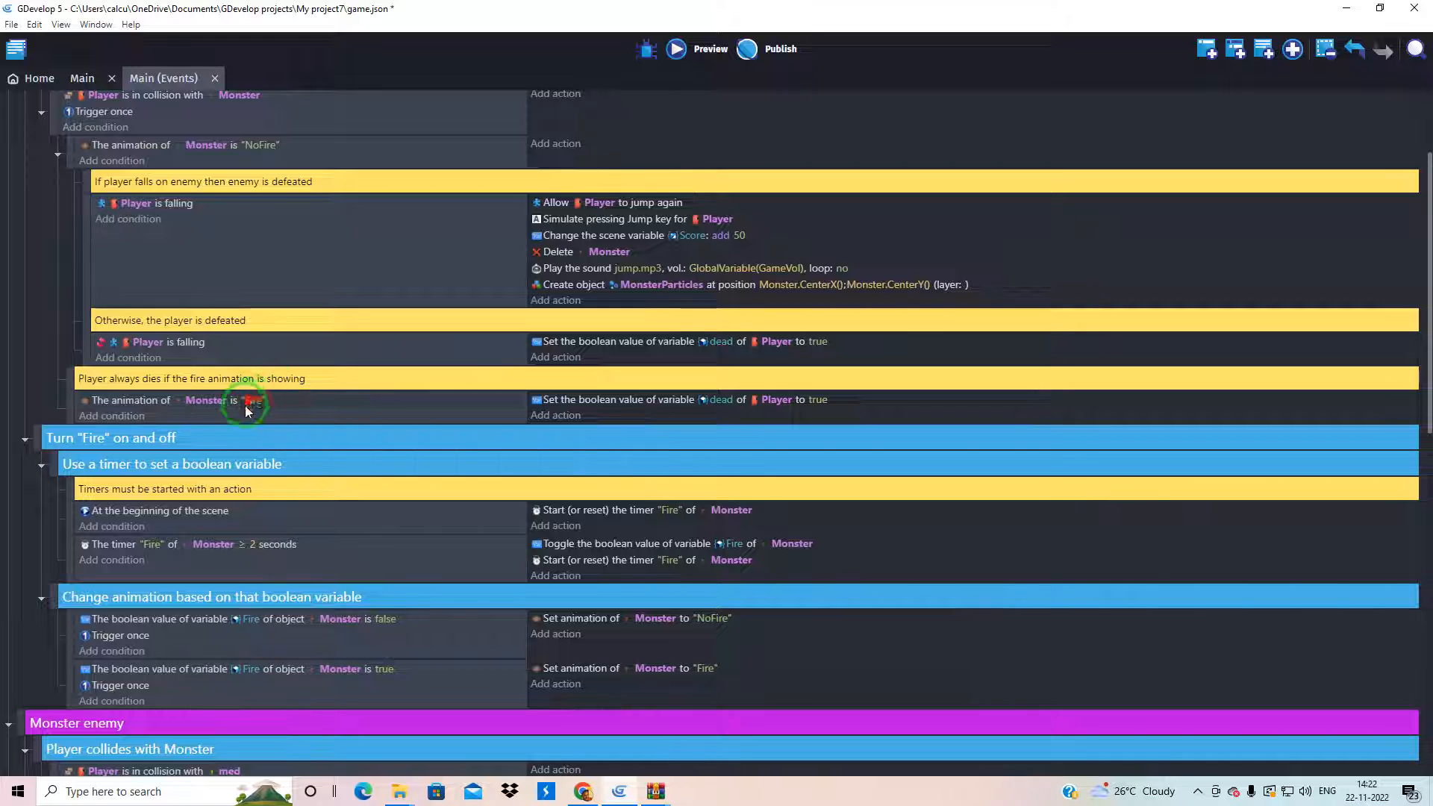
scroll(259, 404, "down", 6)
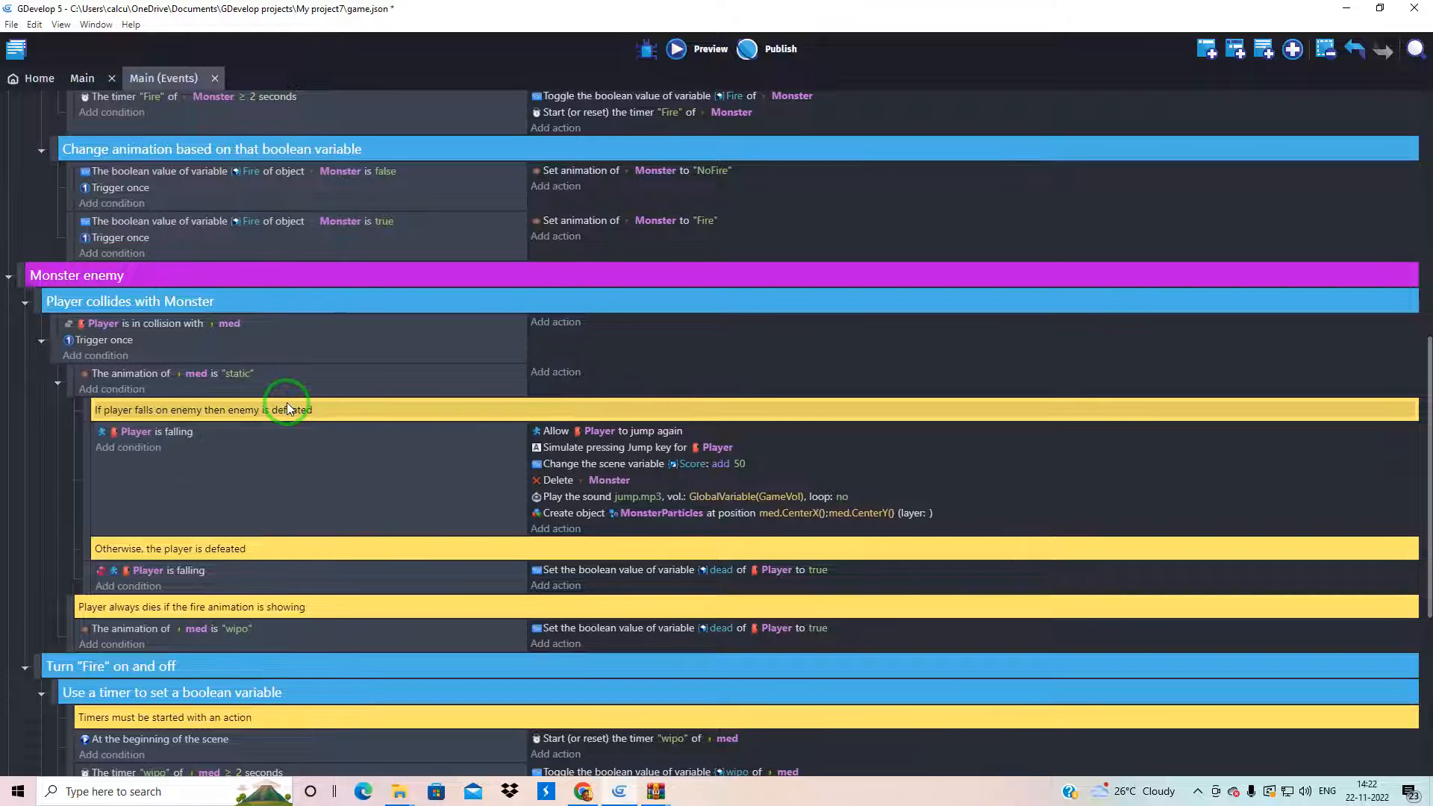
scroll(287, 409, "up", 6)
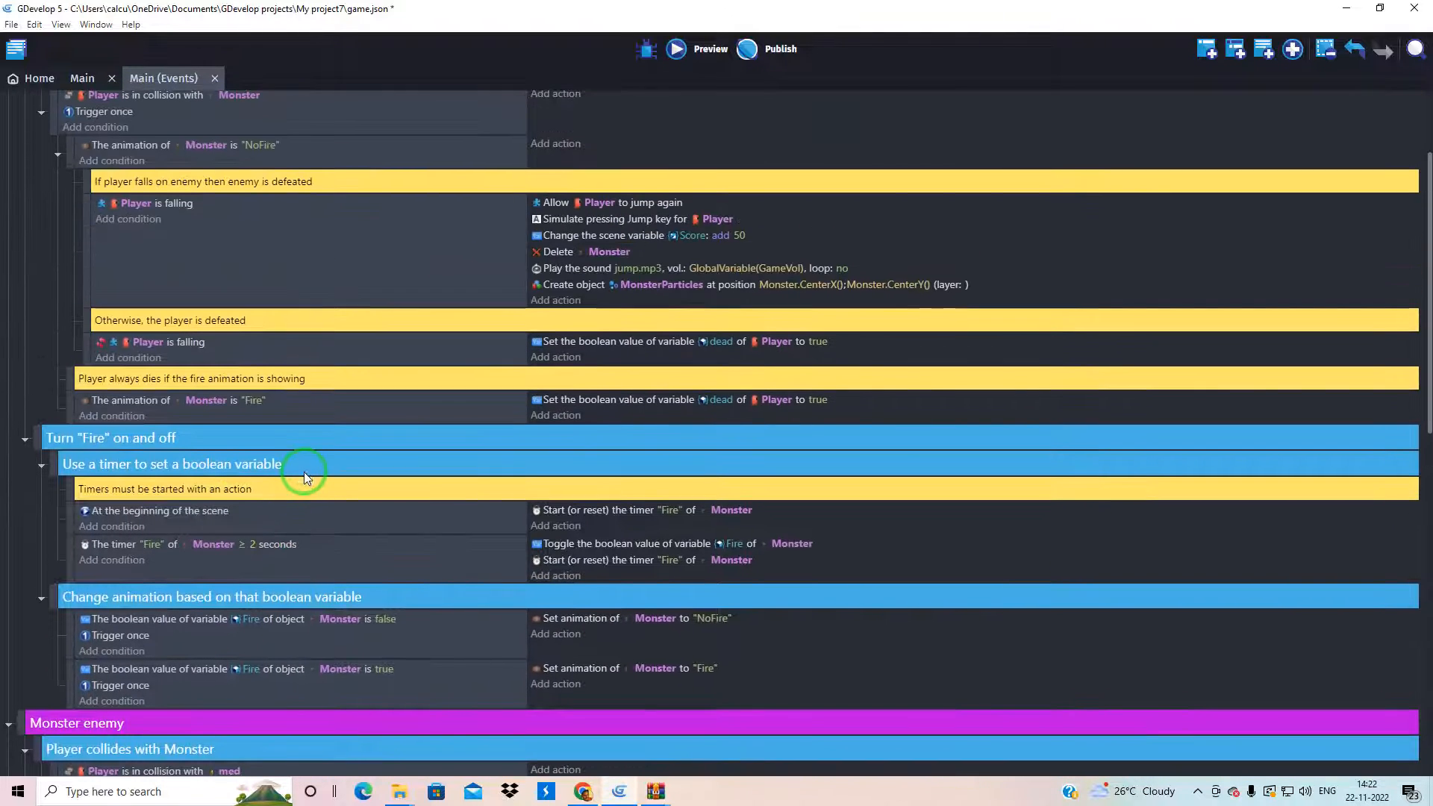
scroll(303, 472, "up", 1)
scroll(293, 463, "down", 4)
scroll(294, 469, "down", 5)
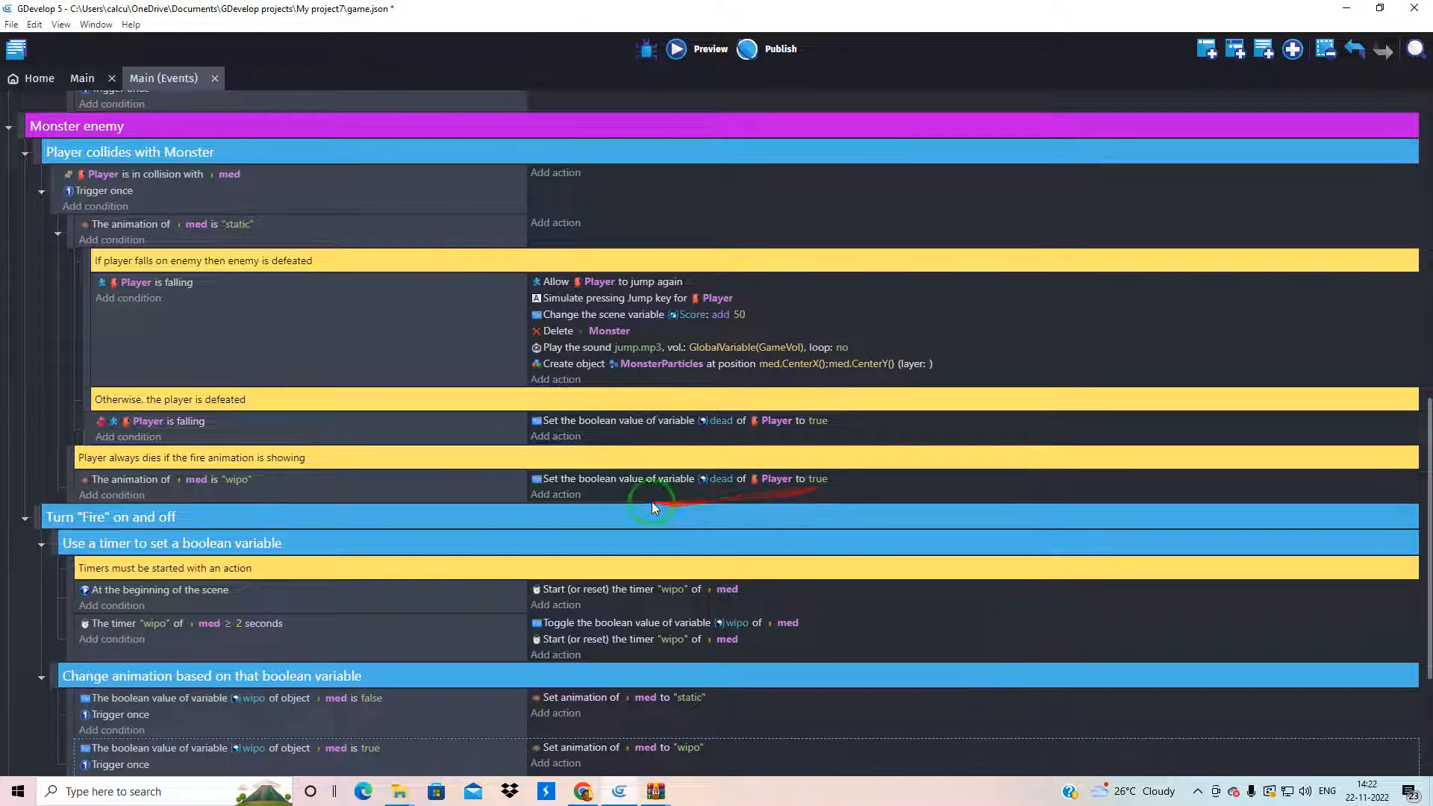
scroll(391, 517, "down", 2)
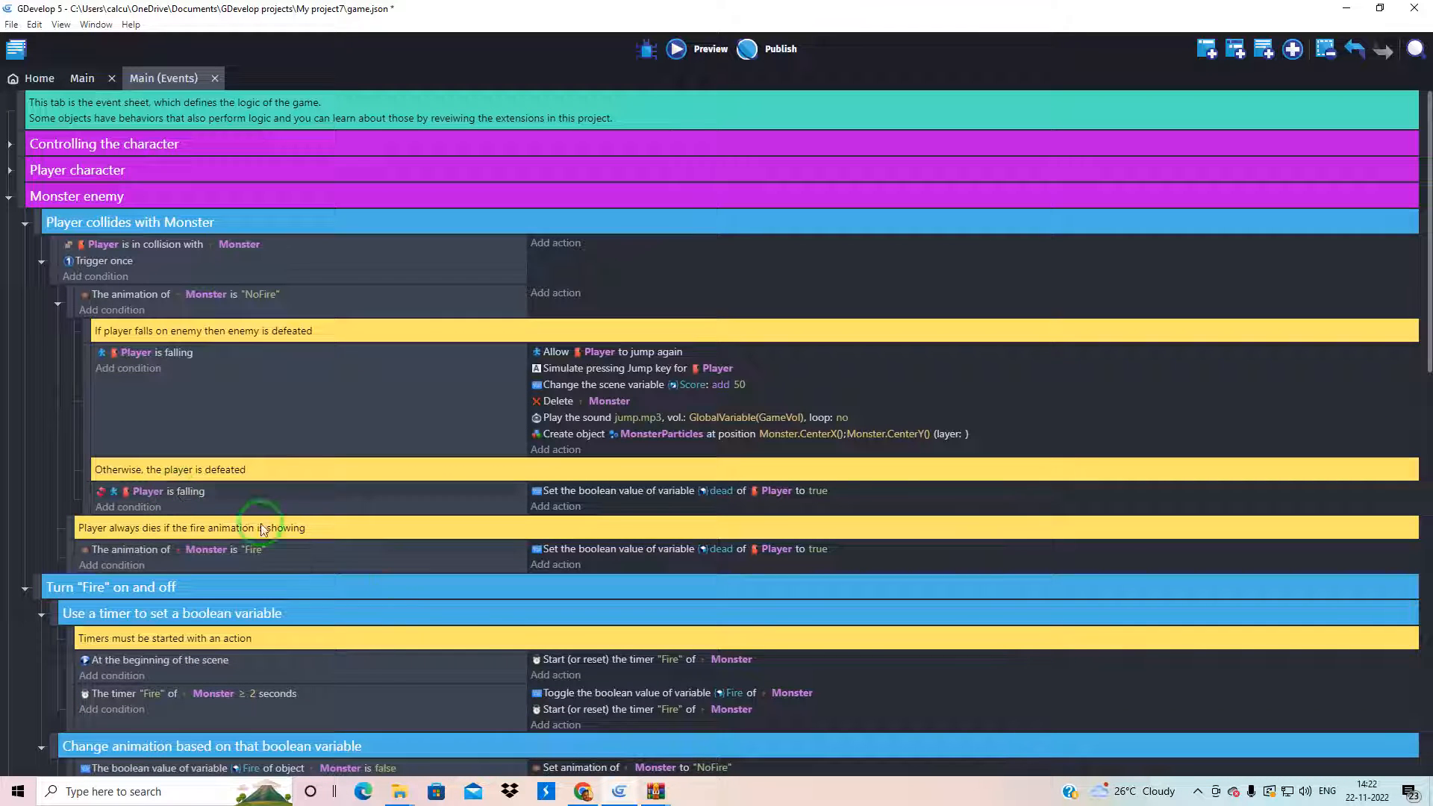
scroll(217, 561, "down", 5)
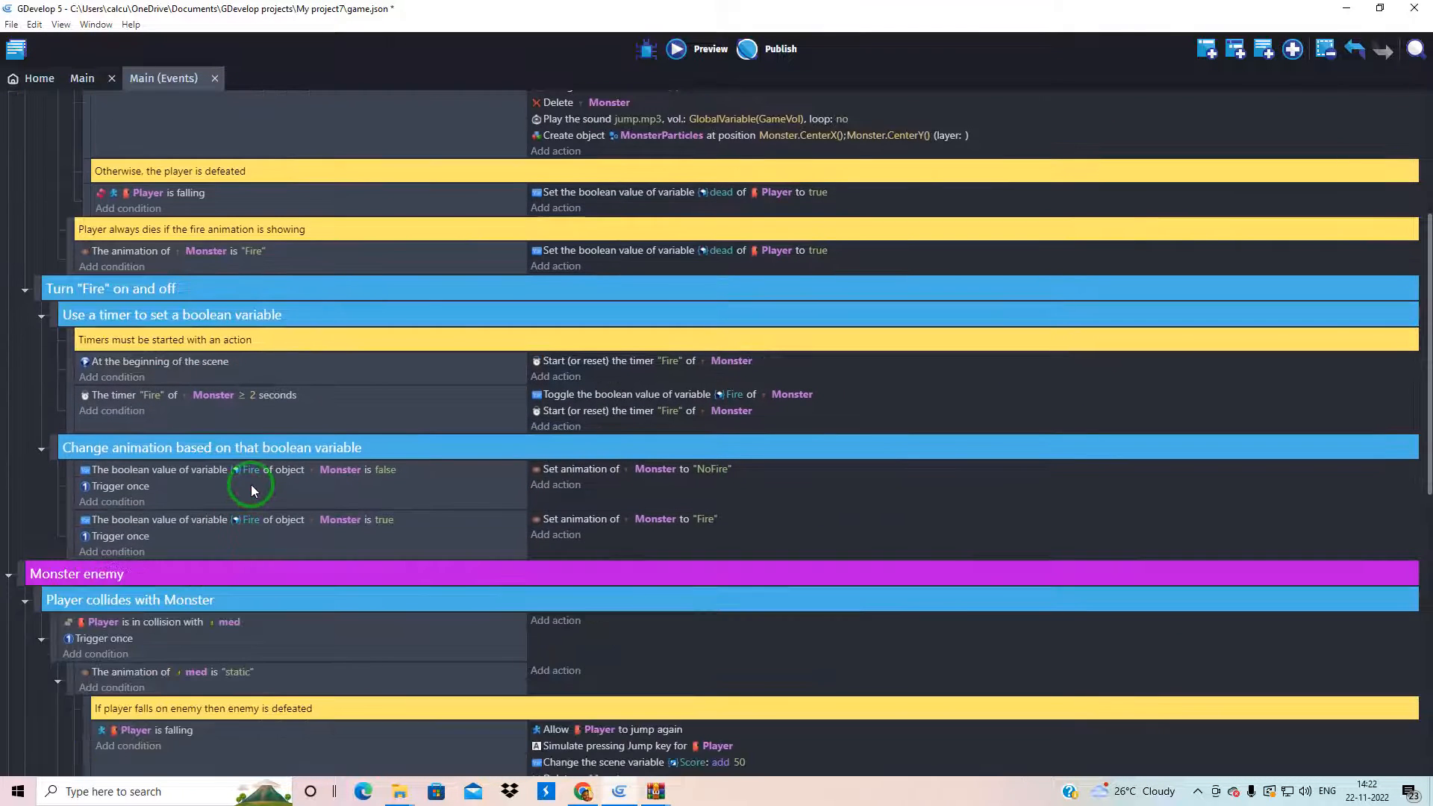
scroll(252, 489, "down", 1)
scroll(253, 488, "down", 2)
scroll(253, 489, "up", 2)
scroll(252, 489, "down", 1)
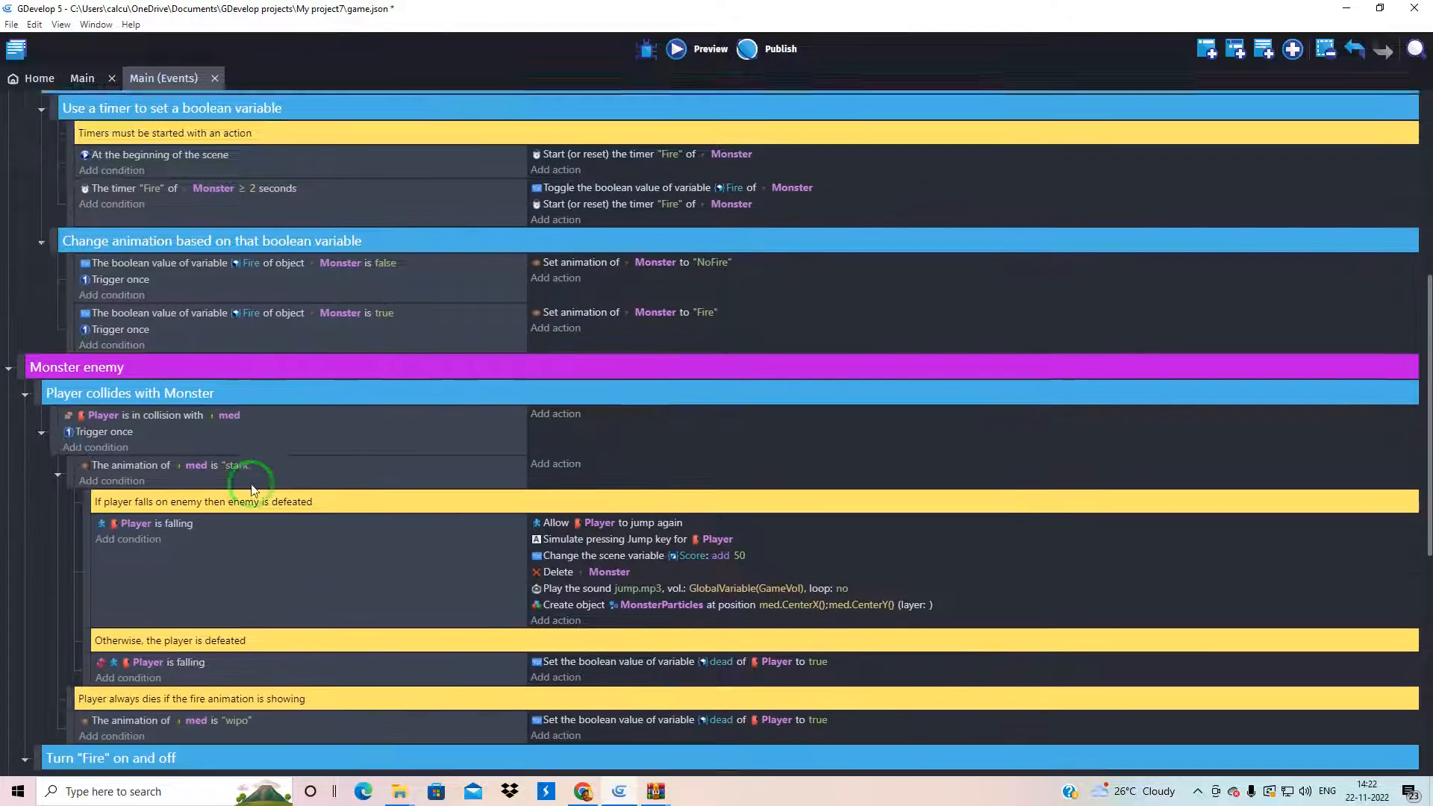
scroll(253, 489, "down", 3)
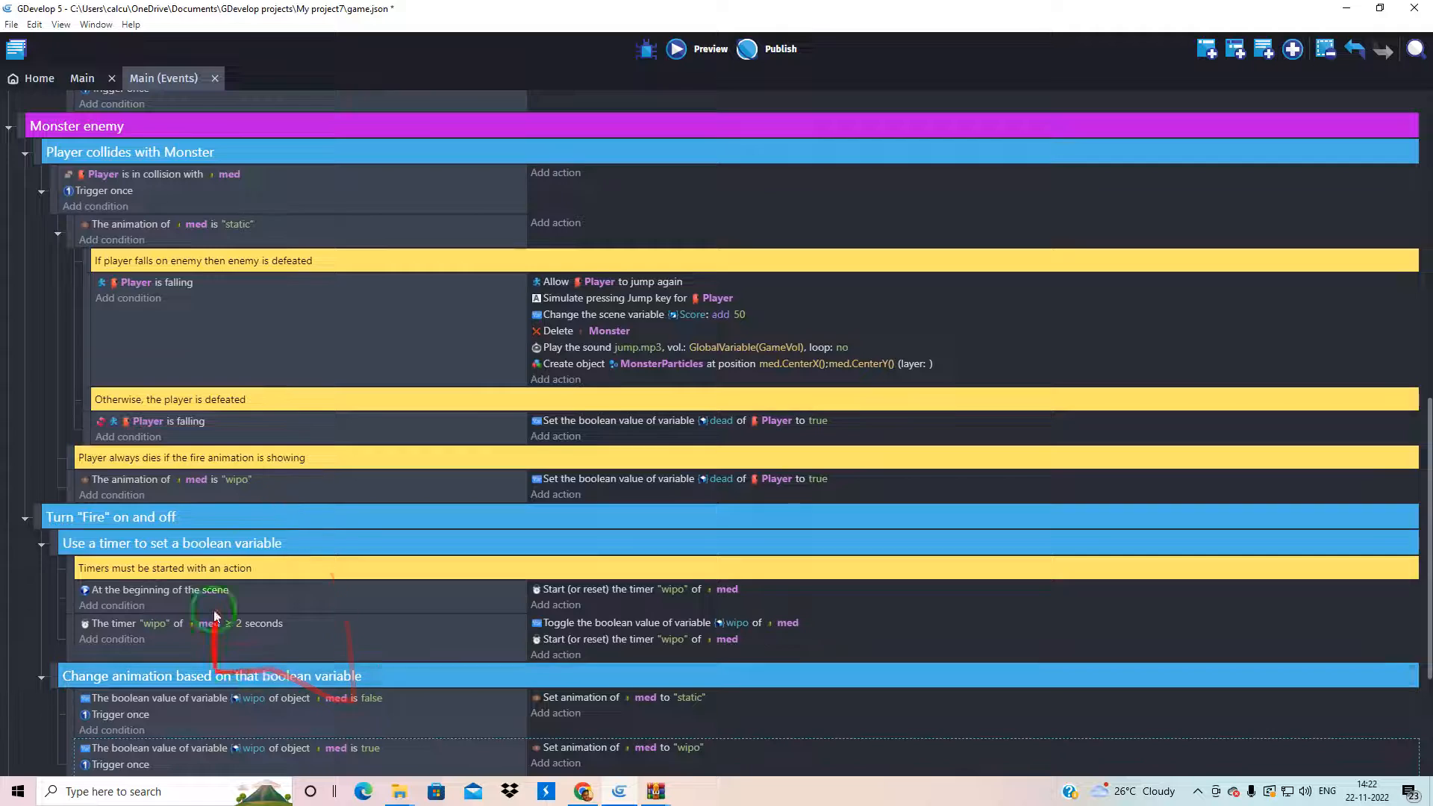
scroll(248, 548, "up", 3)
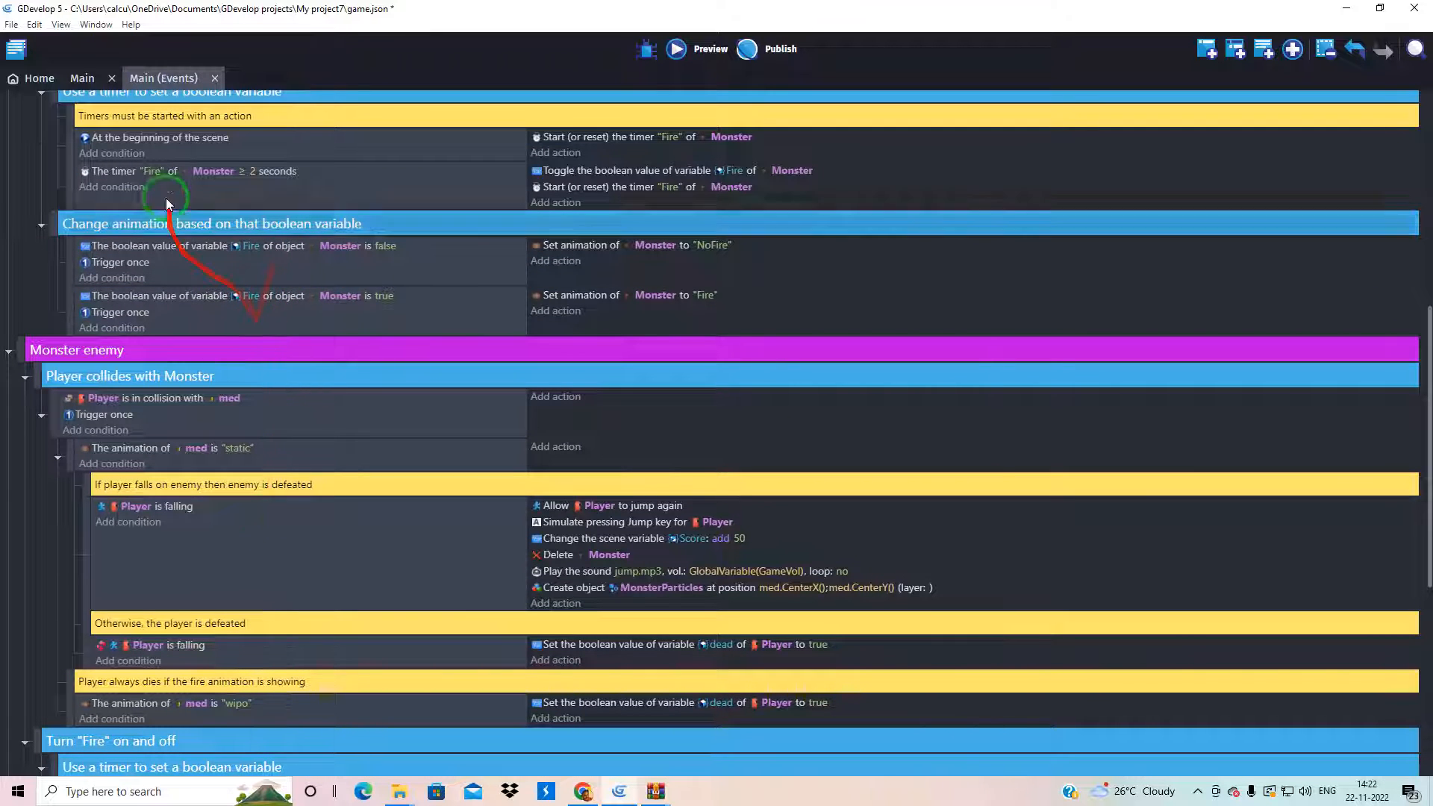
scroll(760, 437, "down", 2)
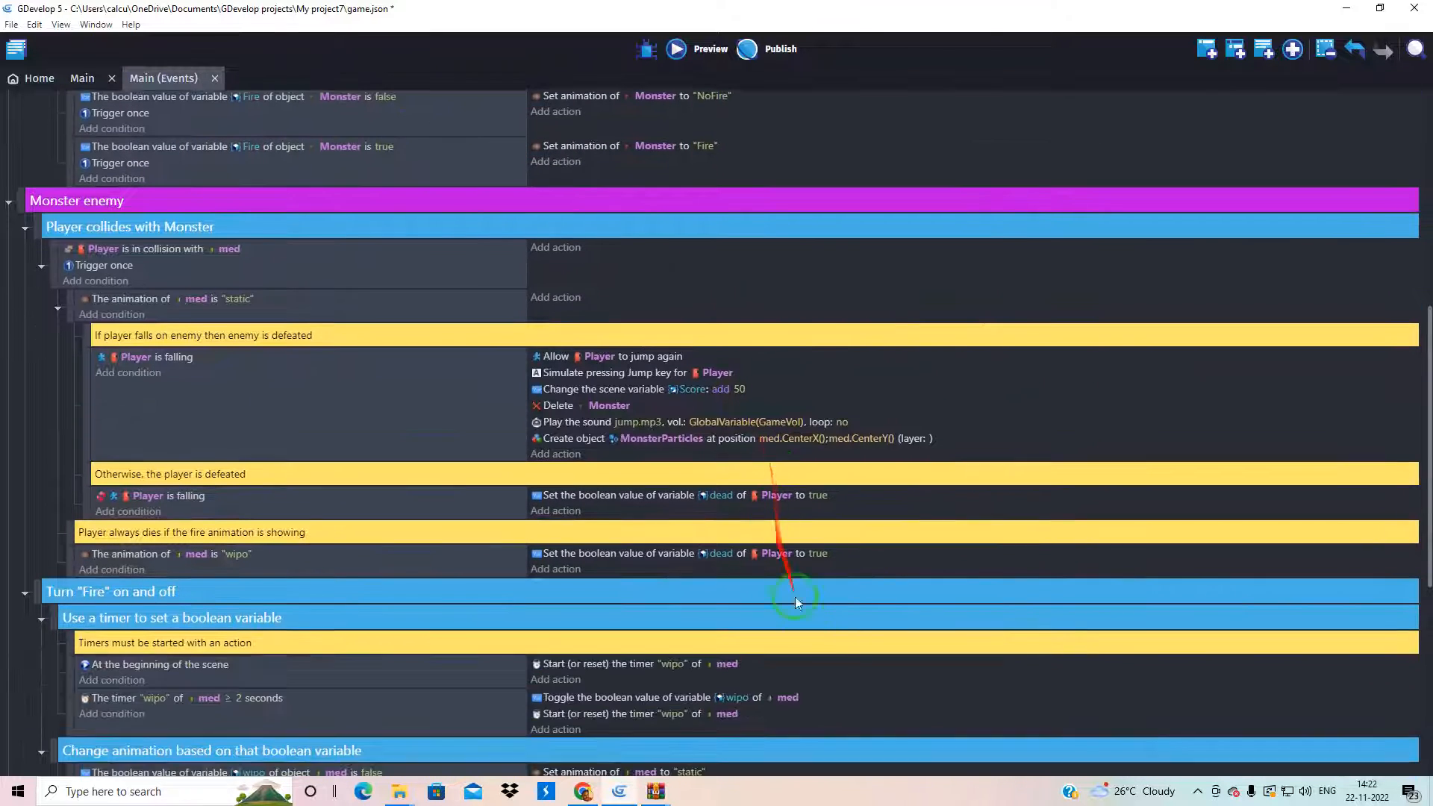
scroll(739, 531, "down", 2)
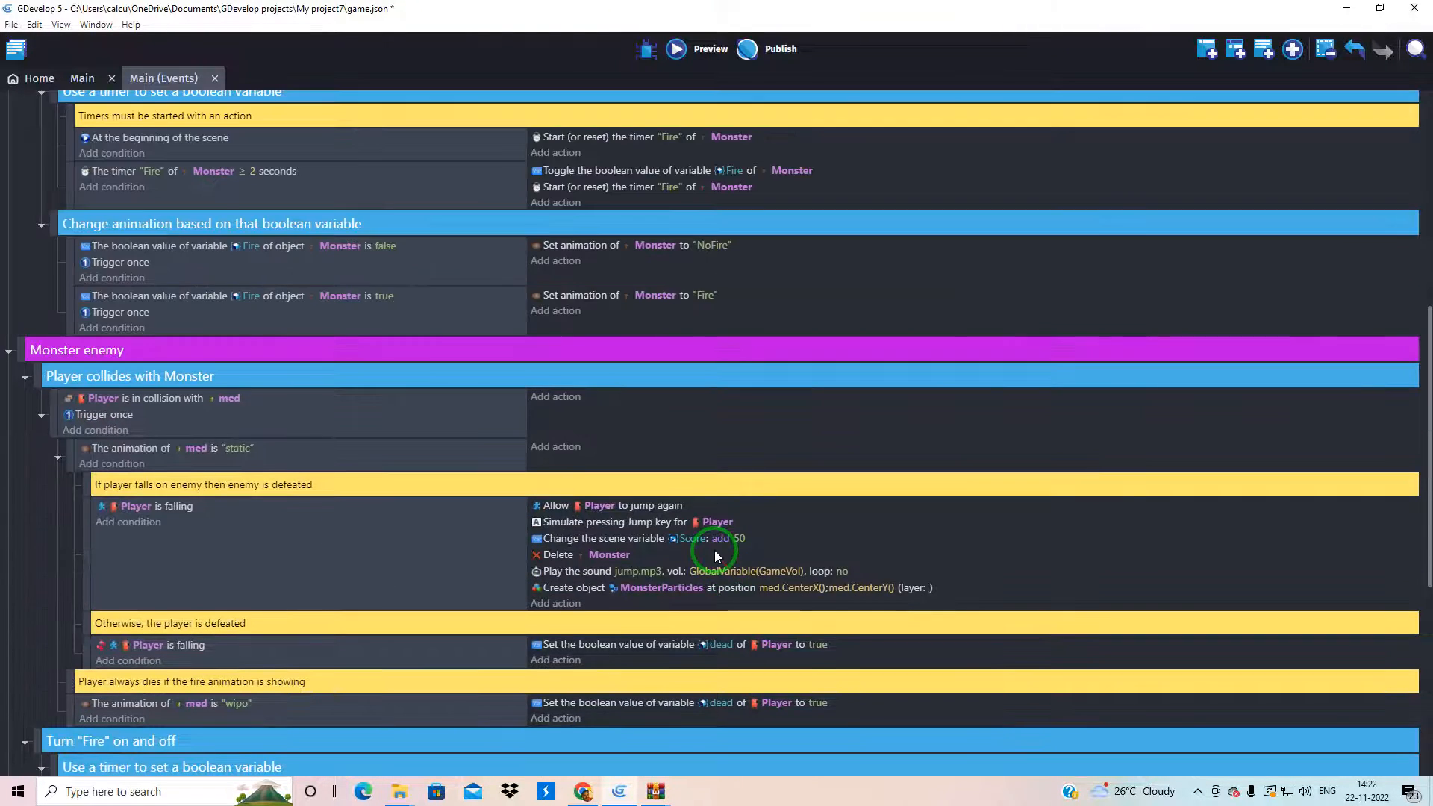
scroll(714, 550, "up", 2)
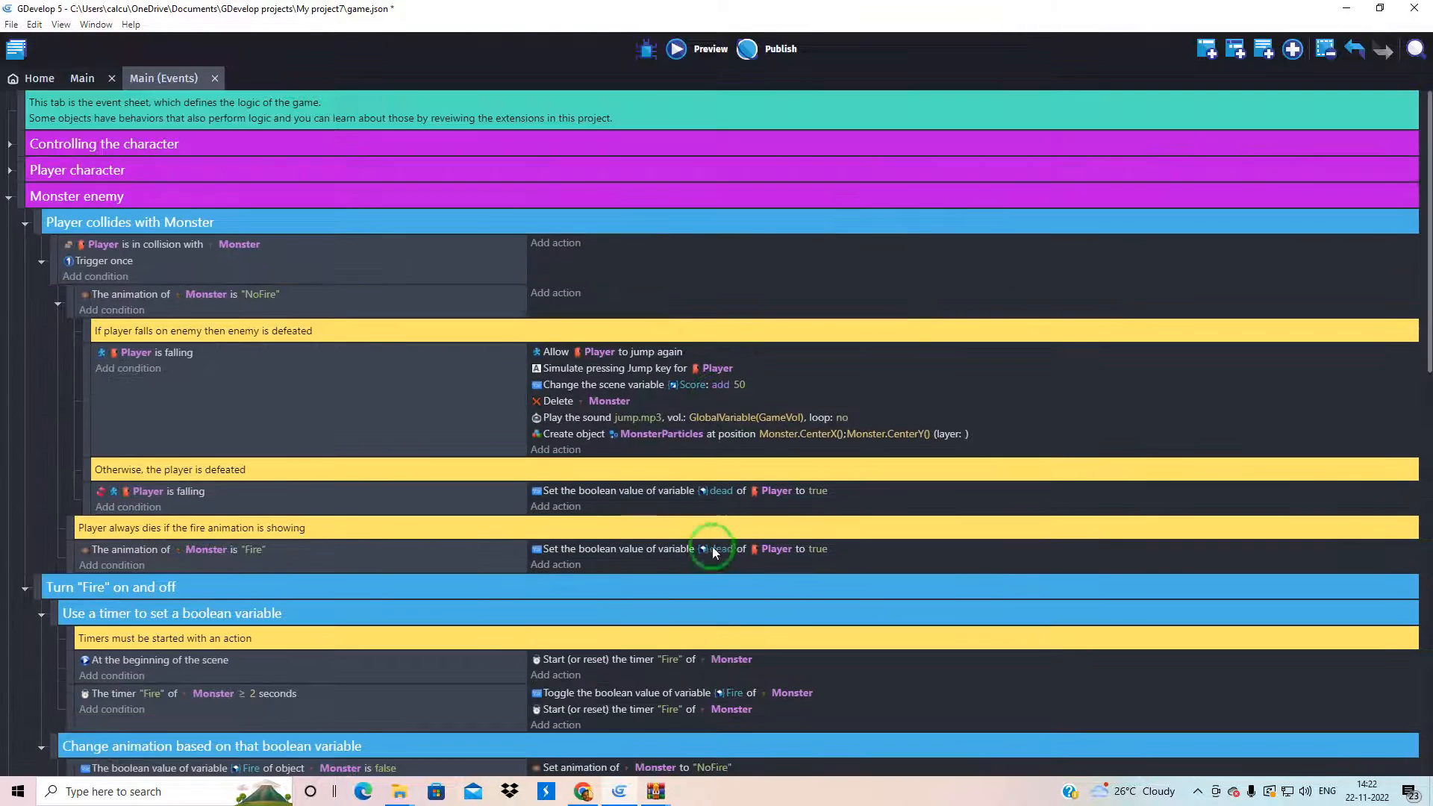
Step: Preview the game and move and jump the player around the platforms near the med enemy to test its behaviour
left_click(677, 51)
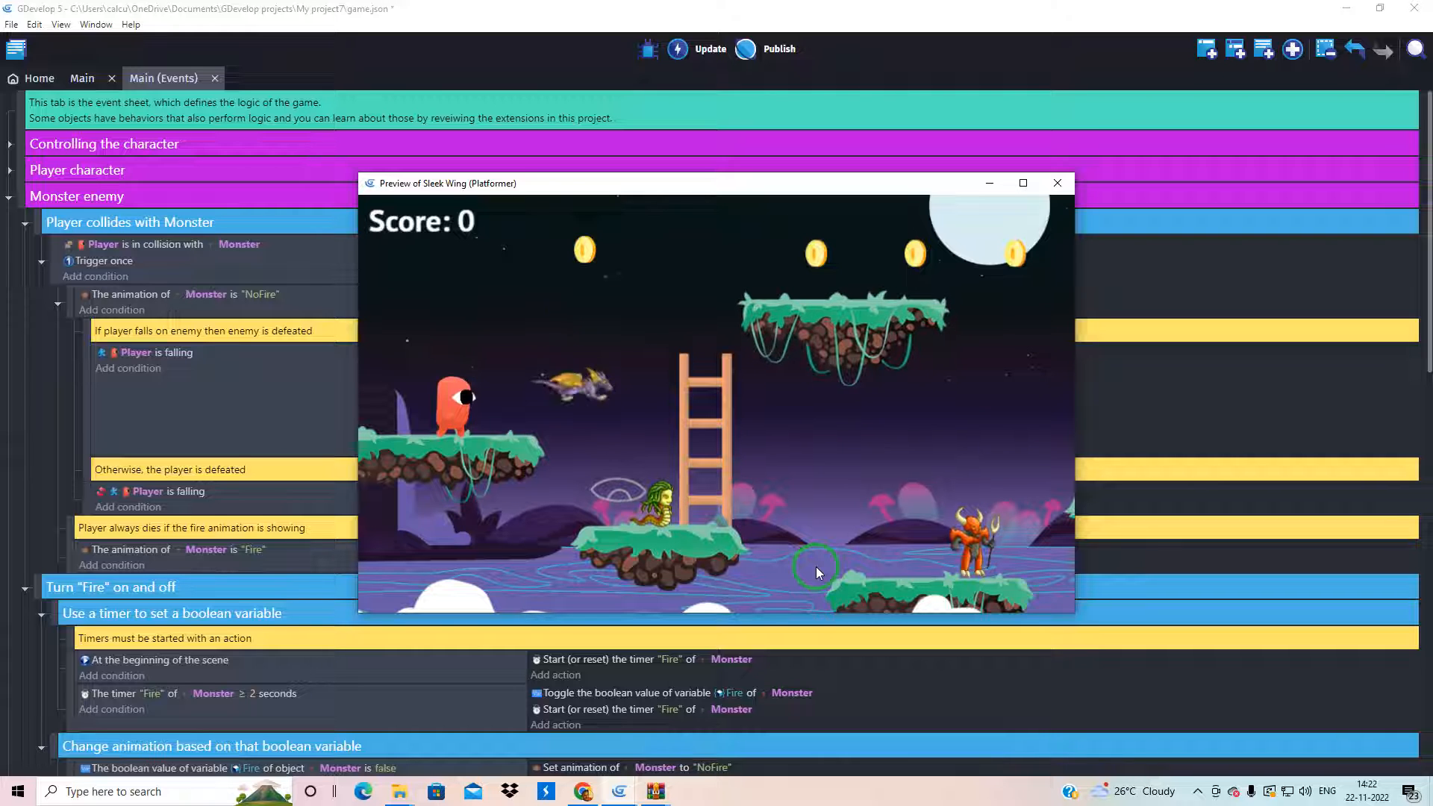
key("space")
key("Right")
key("space")
key("Right")
key("Left")
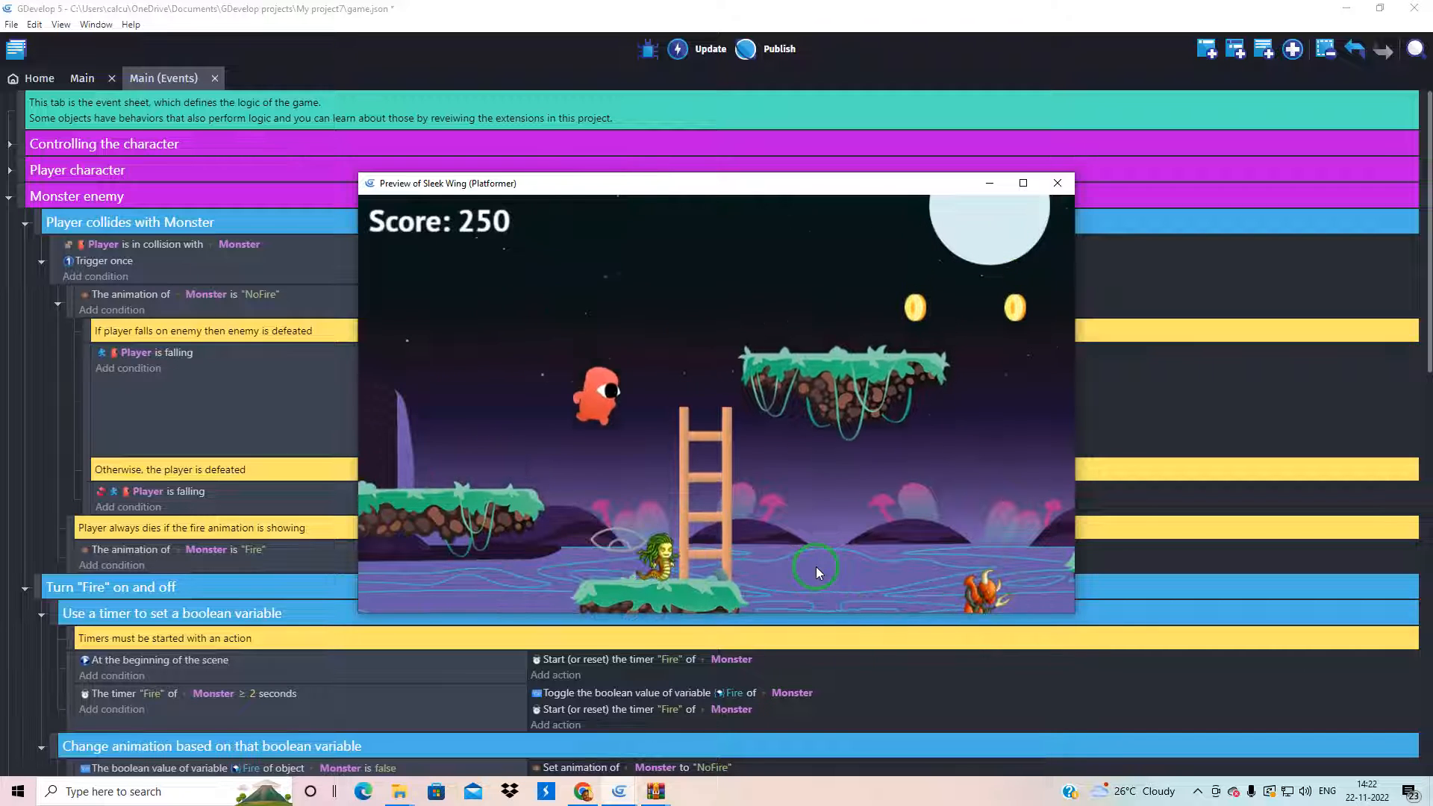
key("space")
key("Right")
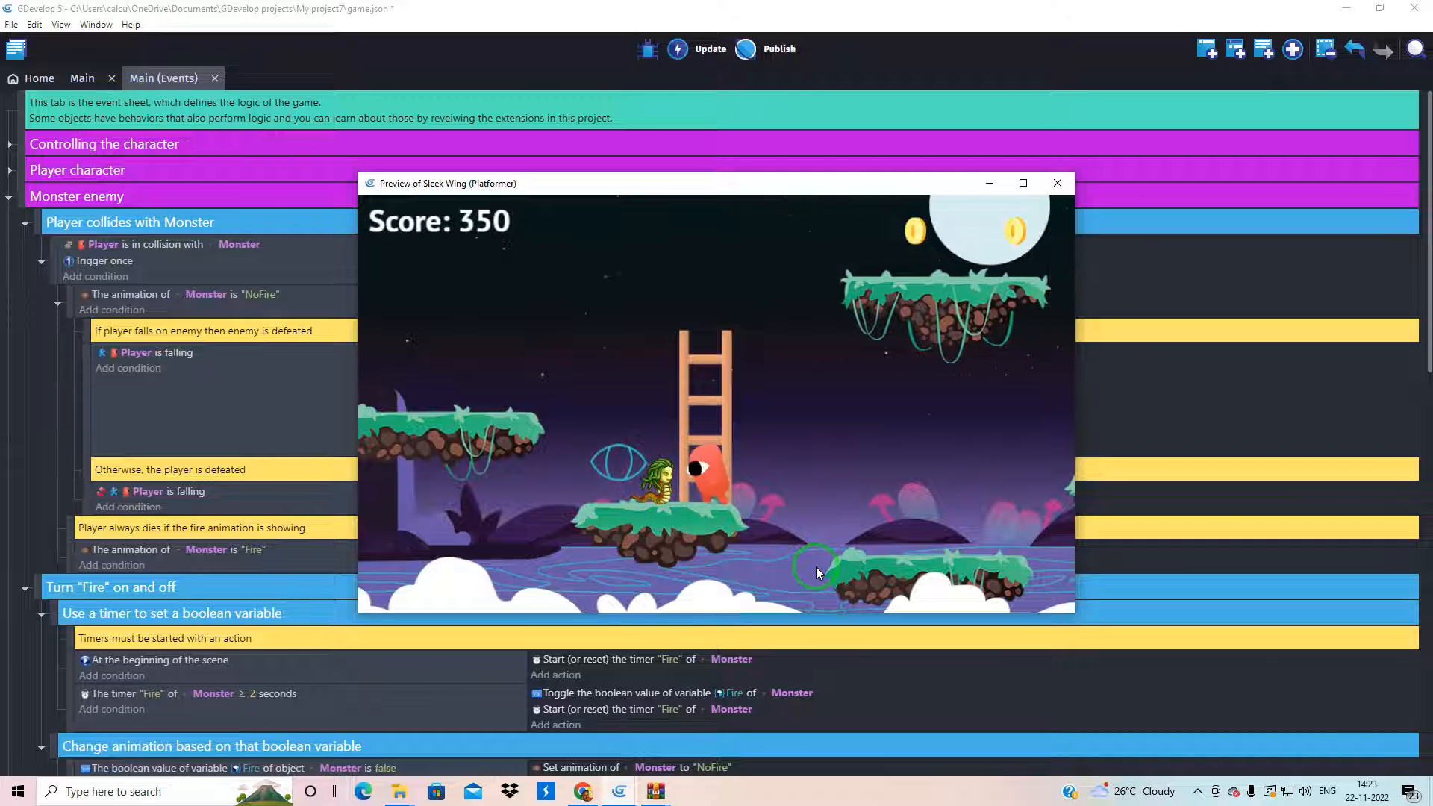
Step: Move and jump the player past the med enemies towards the portal, then close the preview
key("Right")
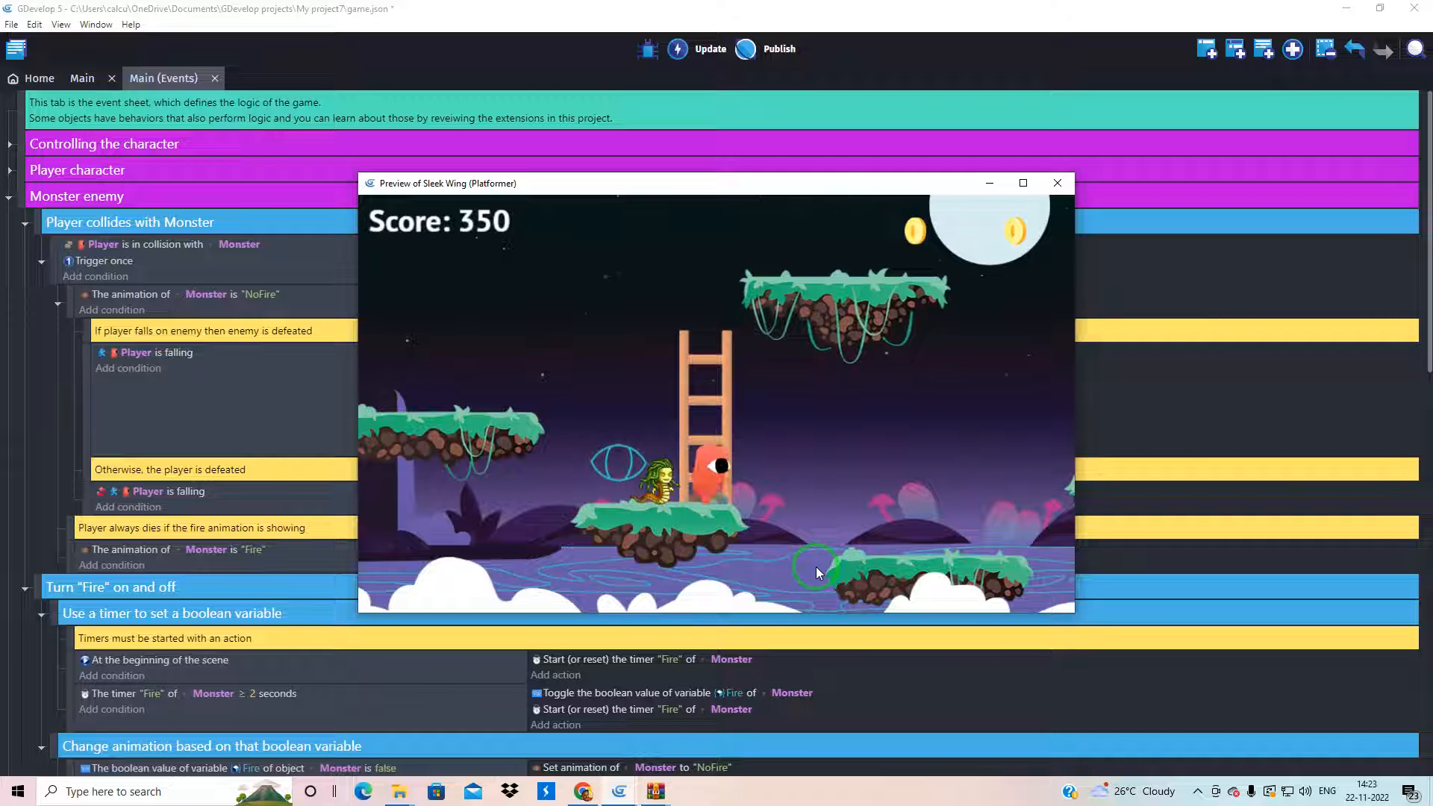
key("space")
key("space")
key("Right")
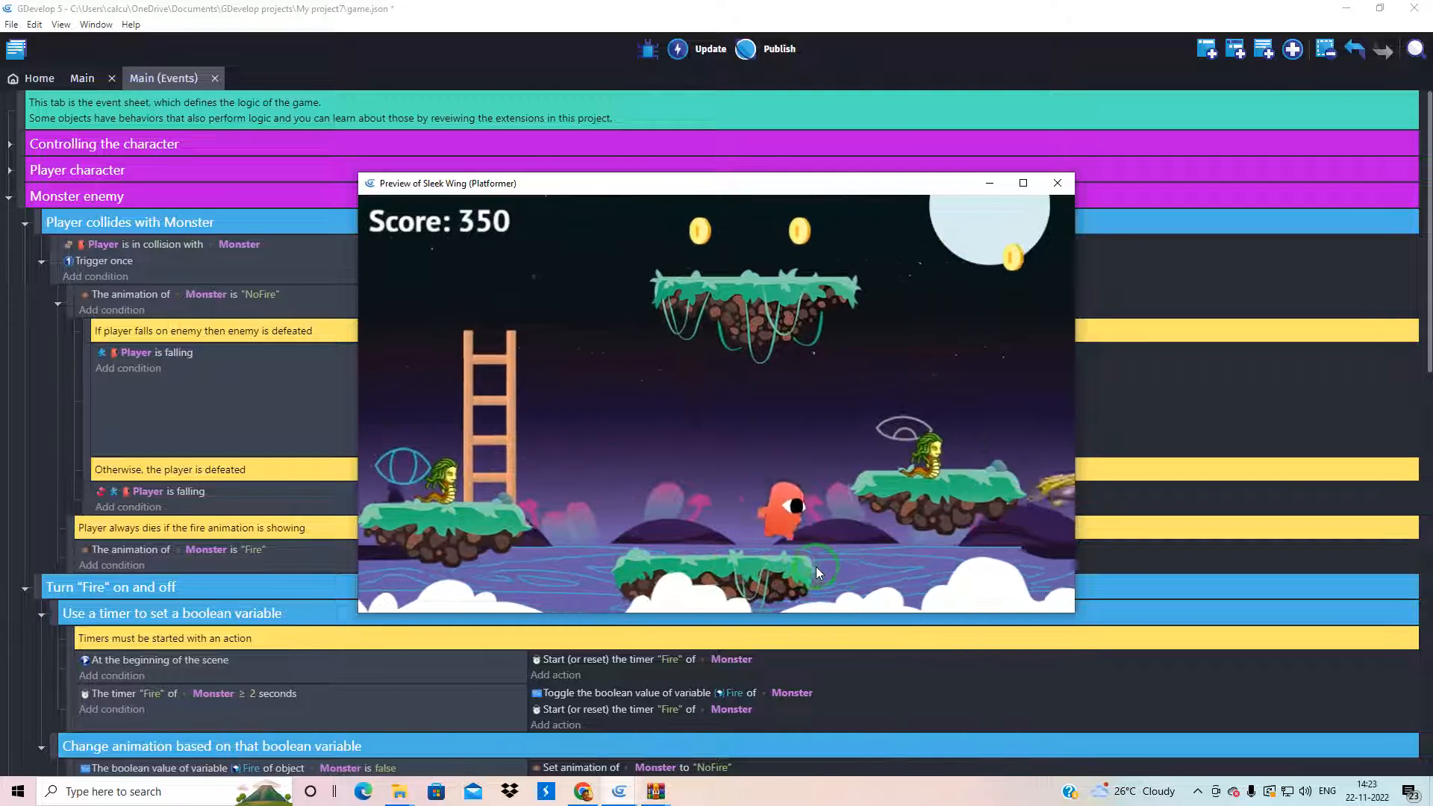
key("space")
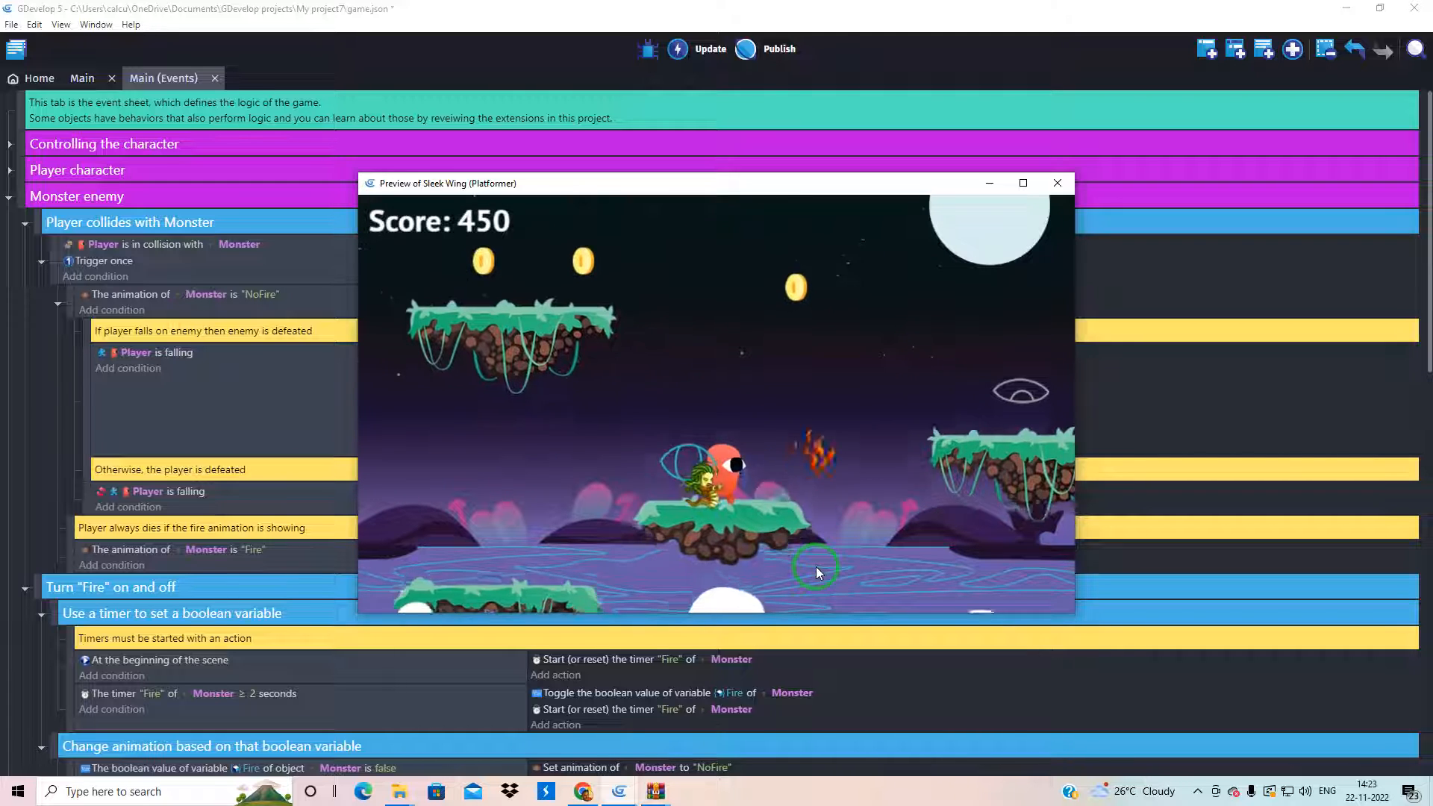
key("space")
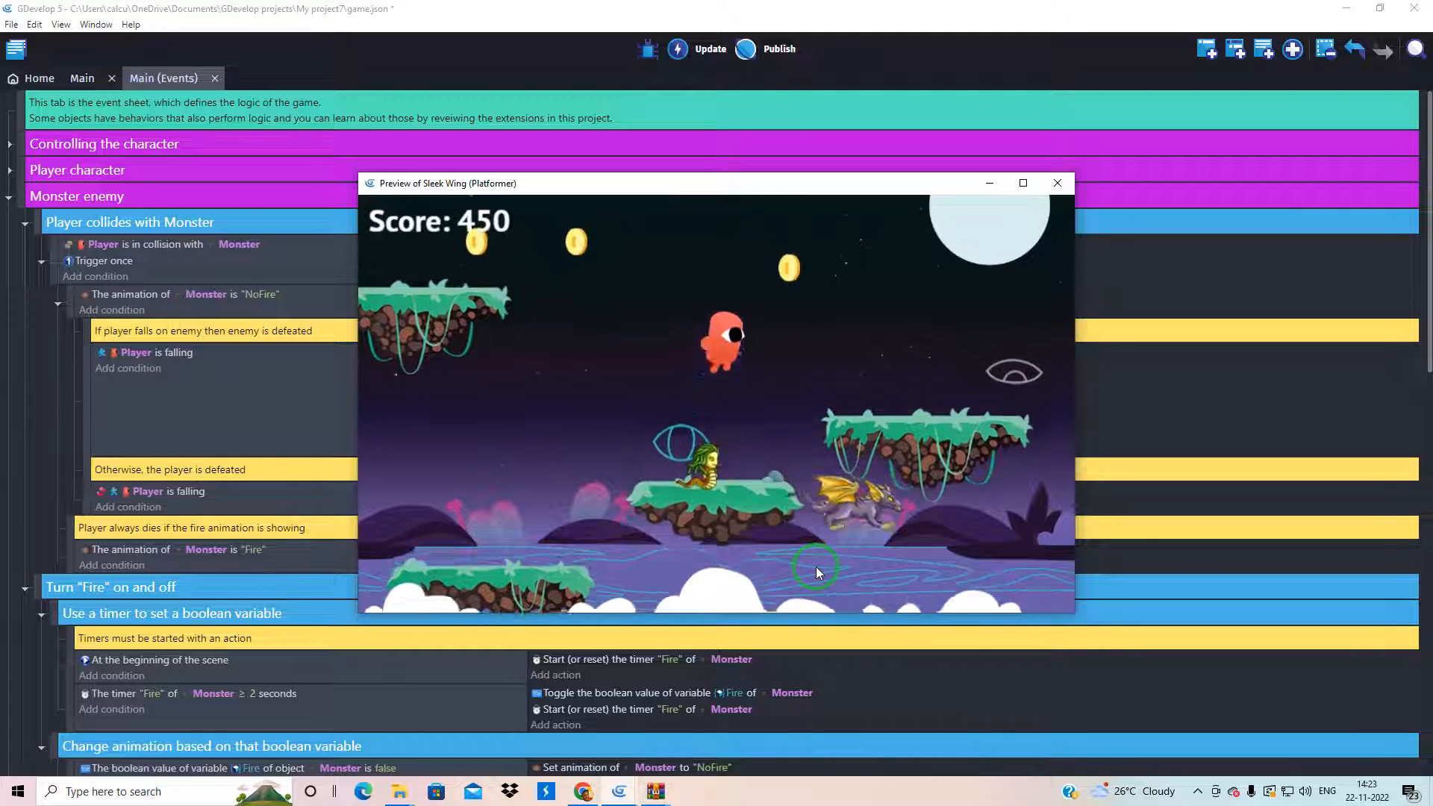
key("Right")
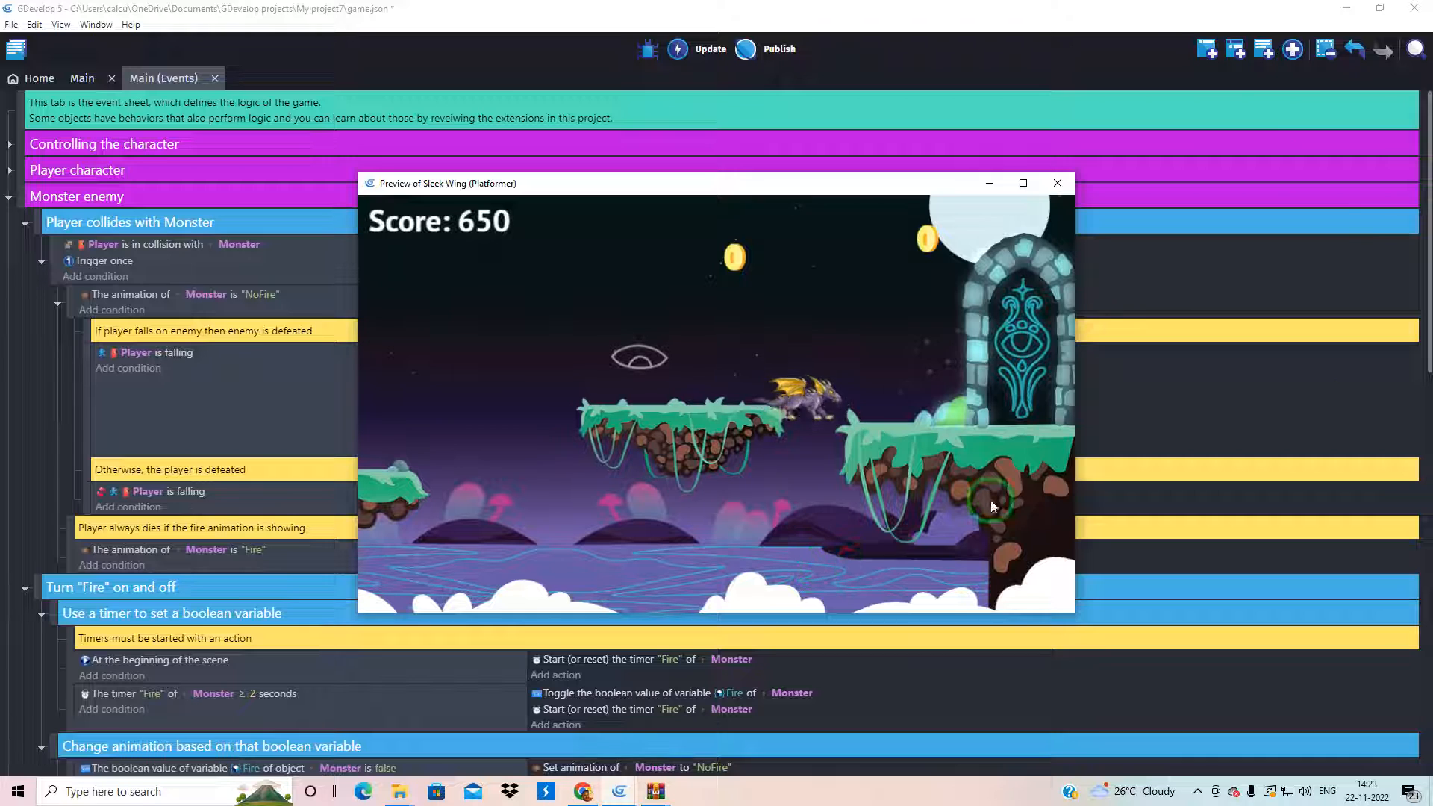
left_click(1058, 183)
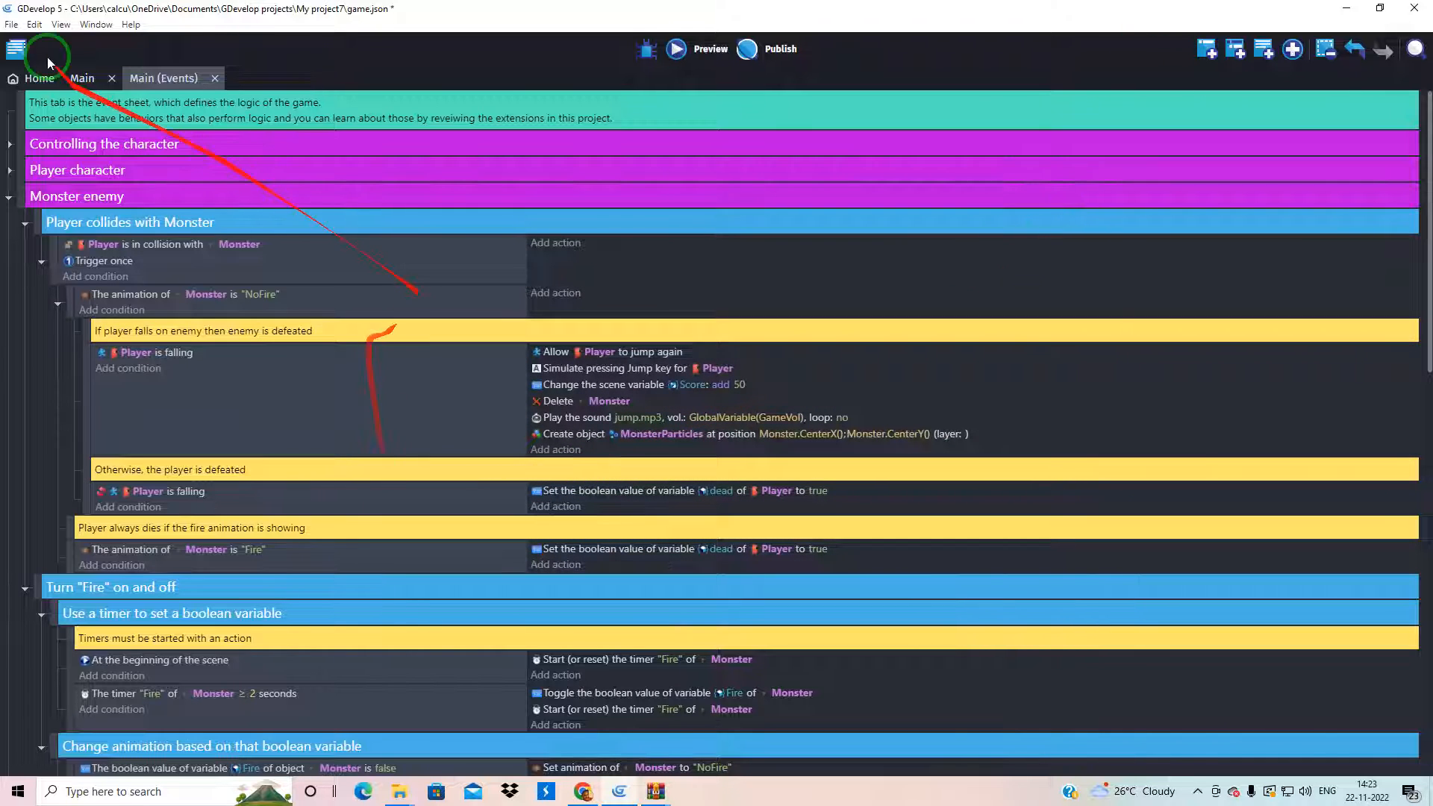
Step: Preview the game again, run the player back and forth past the med enemies to test collisions, and close the preview
left_click(680, 48)
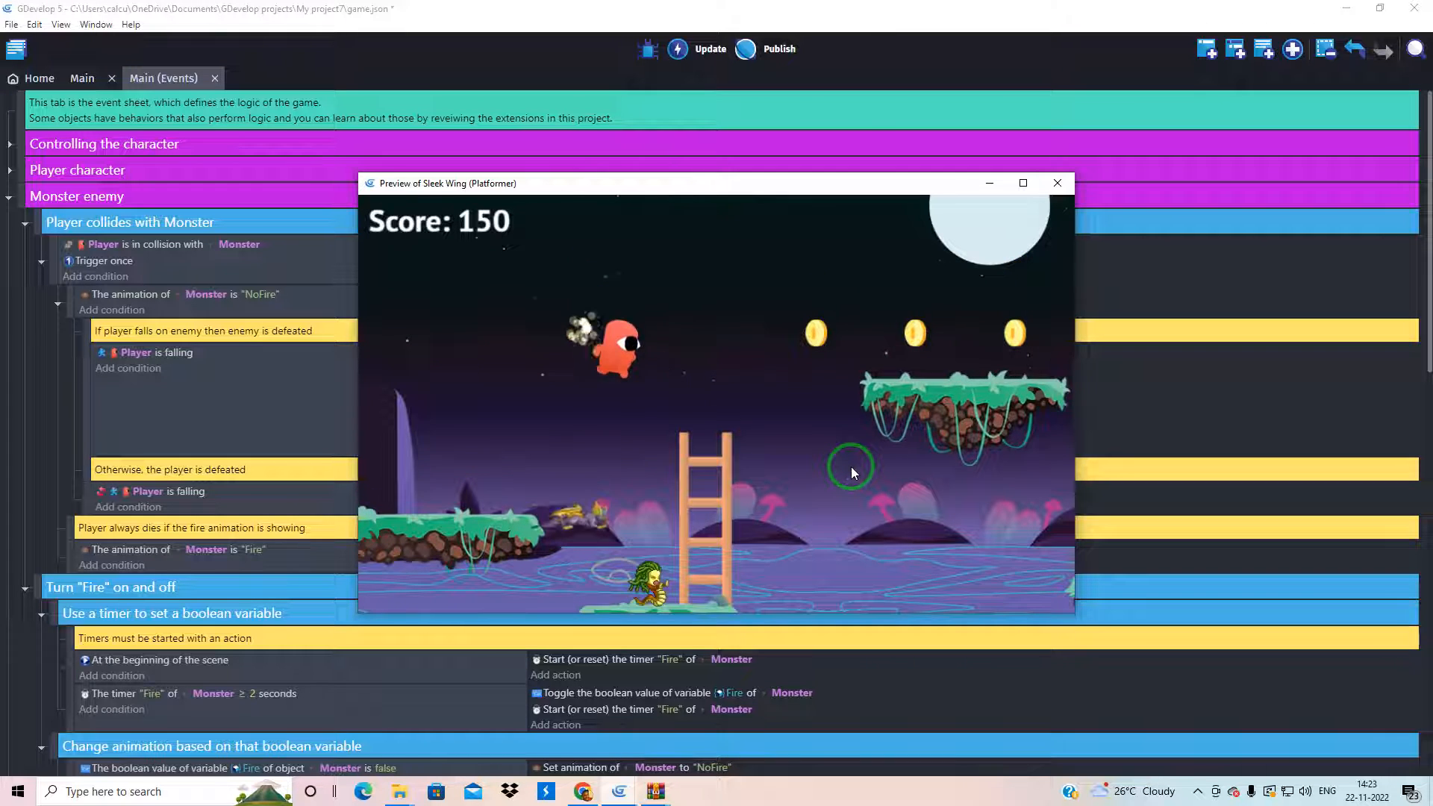
key("Right")
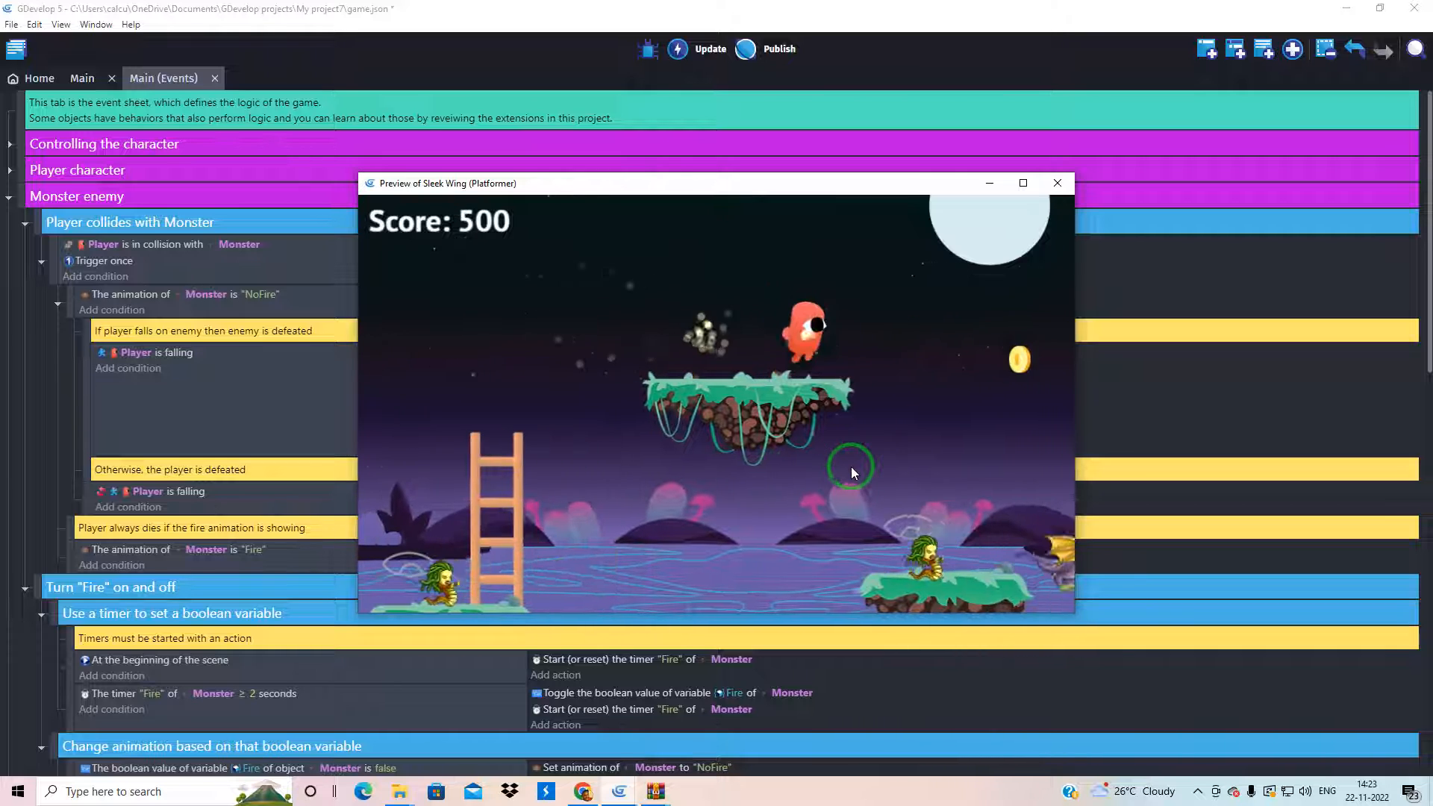
key("space")
key("Right")
key("Right")
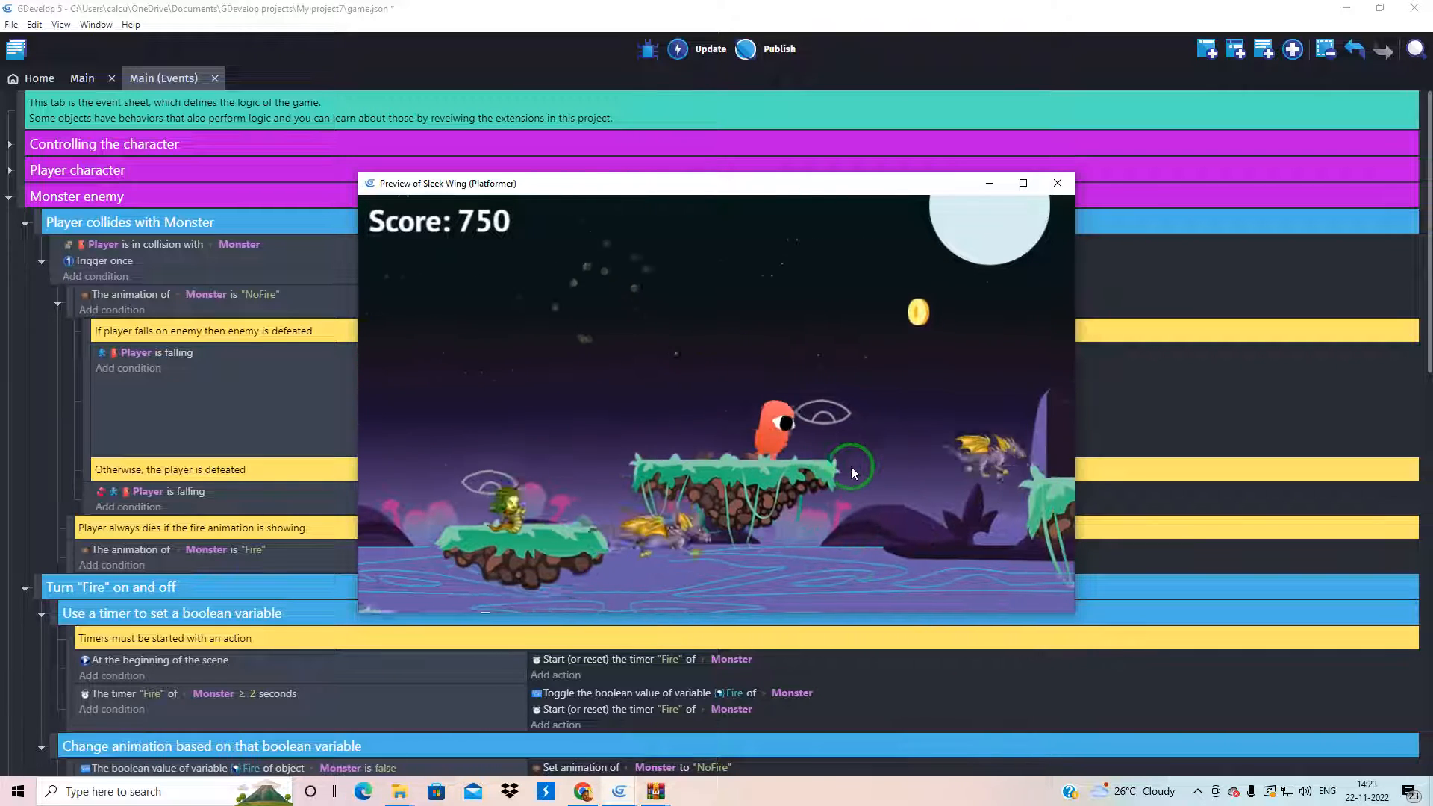
key("Right")
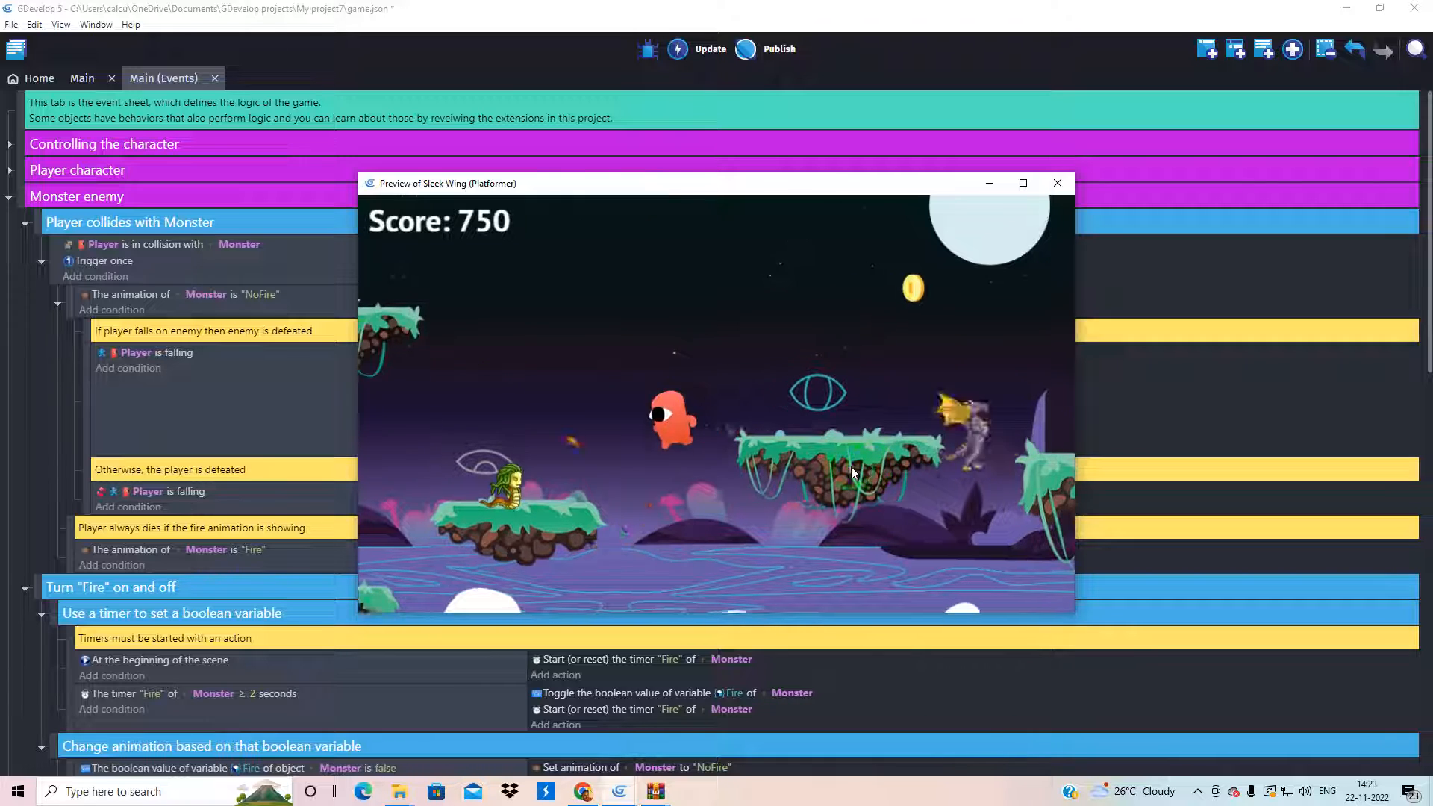
key("Left")
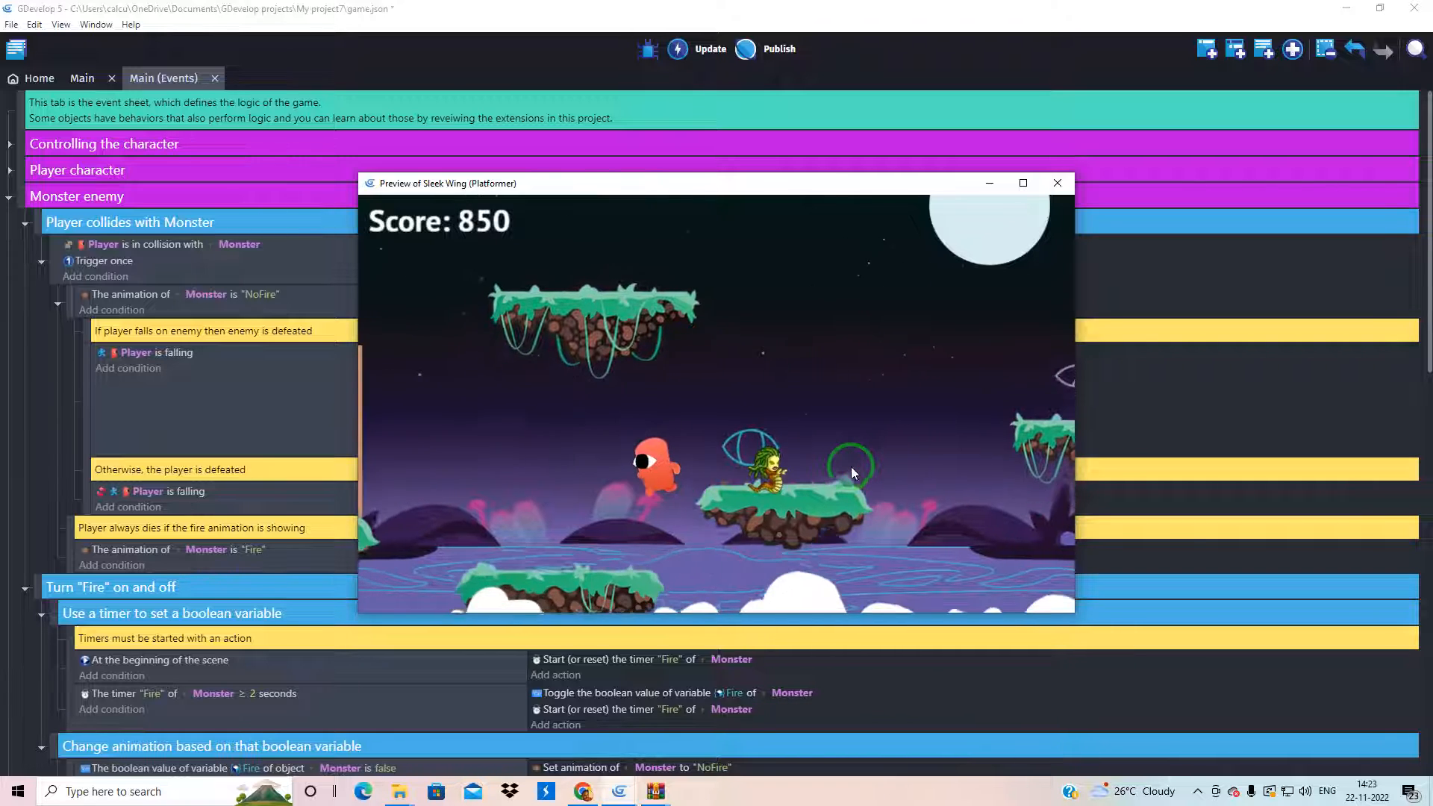
key("Right")
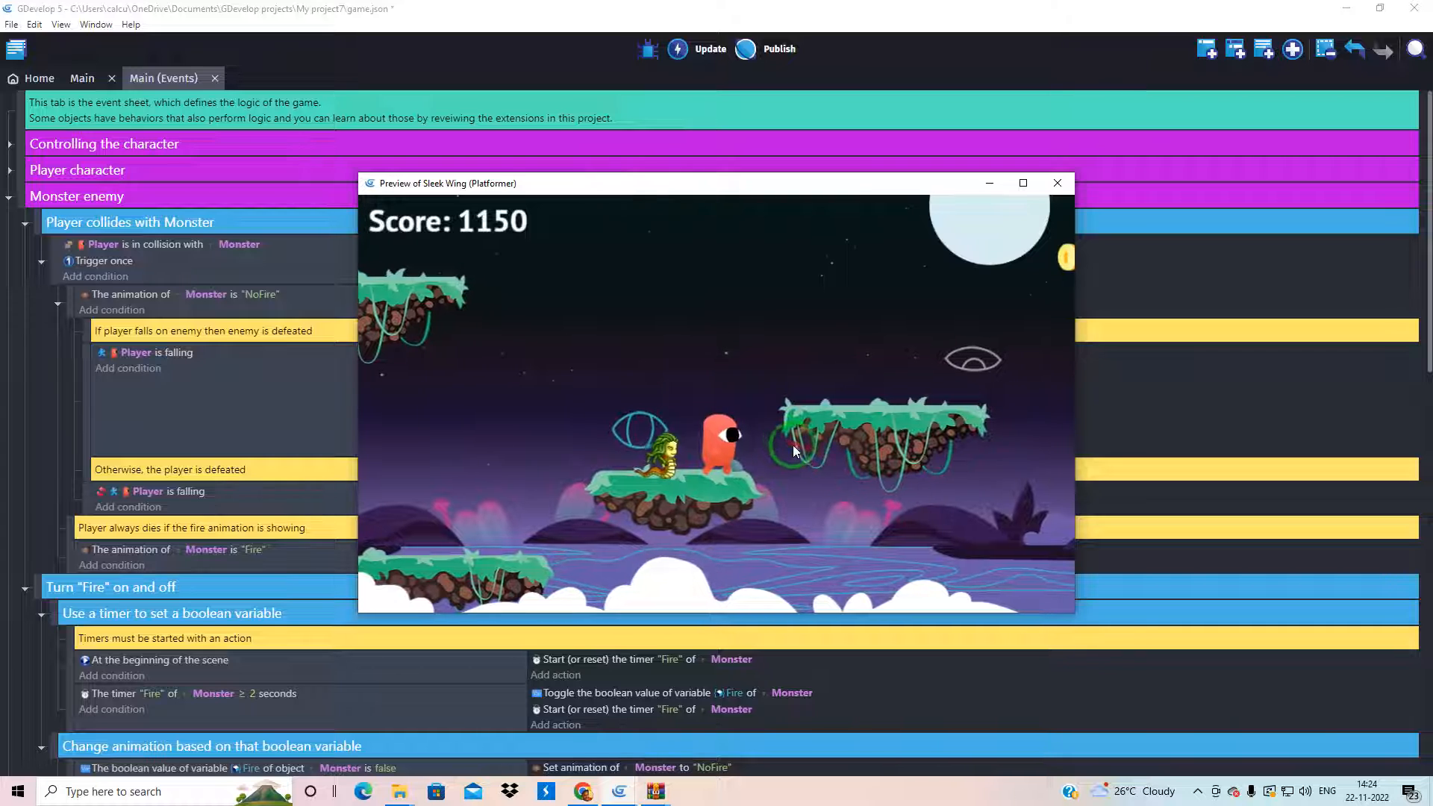
left_click(1057, 182)
left_click(1057, 186)
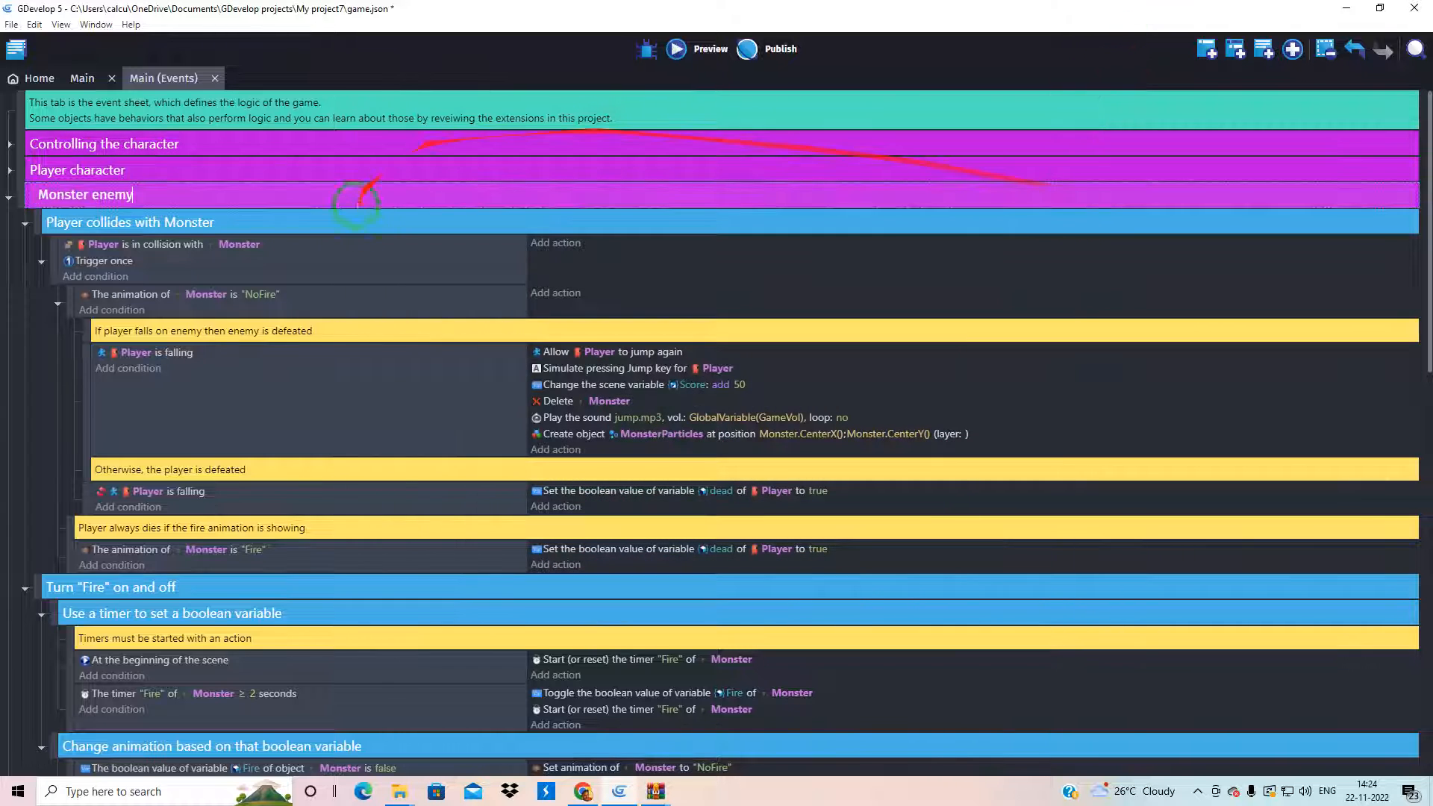
Step: Open the title of the duplicated Monster enemy group for editing and review the med events beneath it
scroll(288, 369, "down", 8)
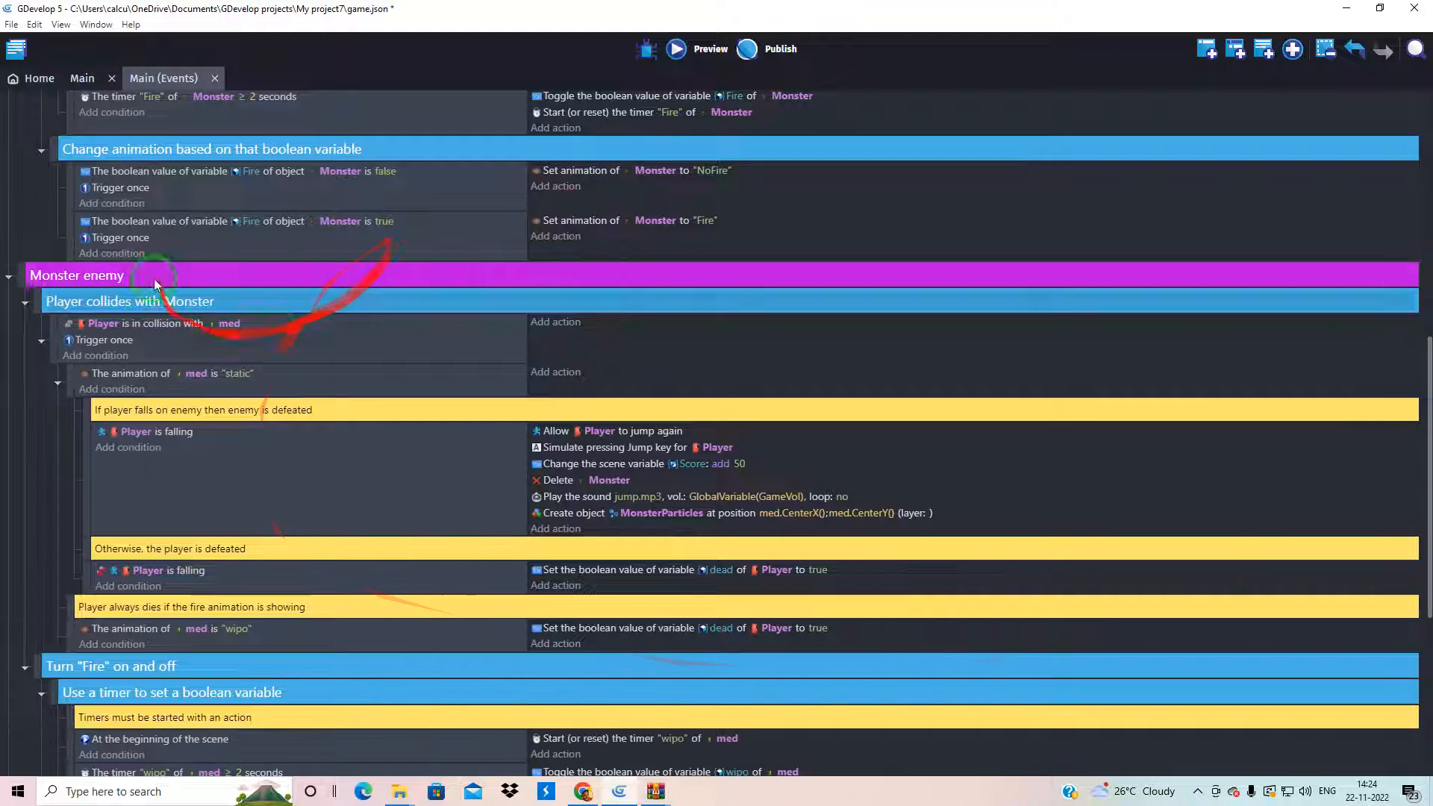
double_click(83, 276)
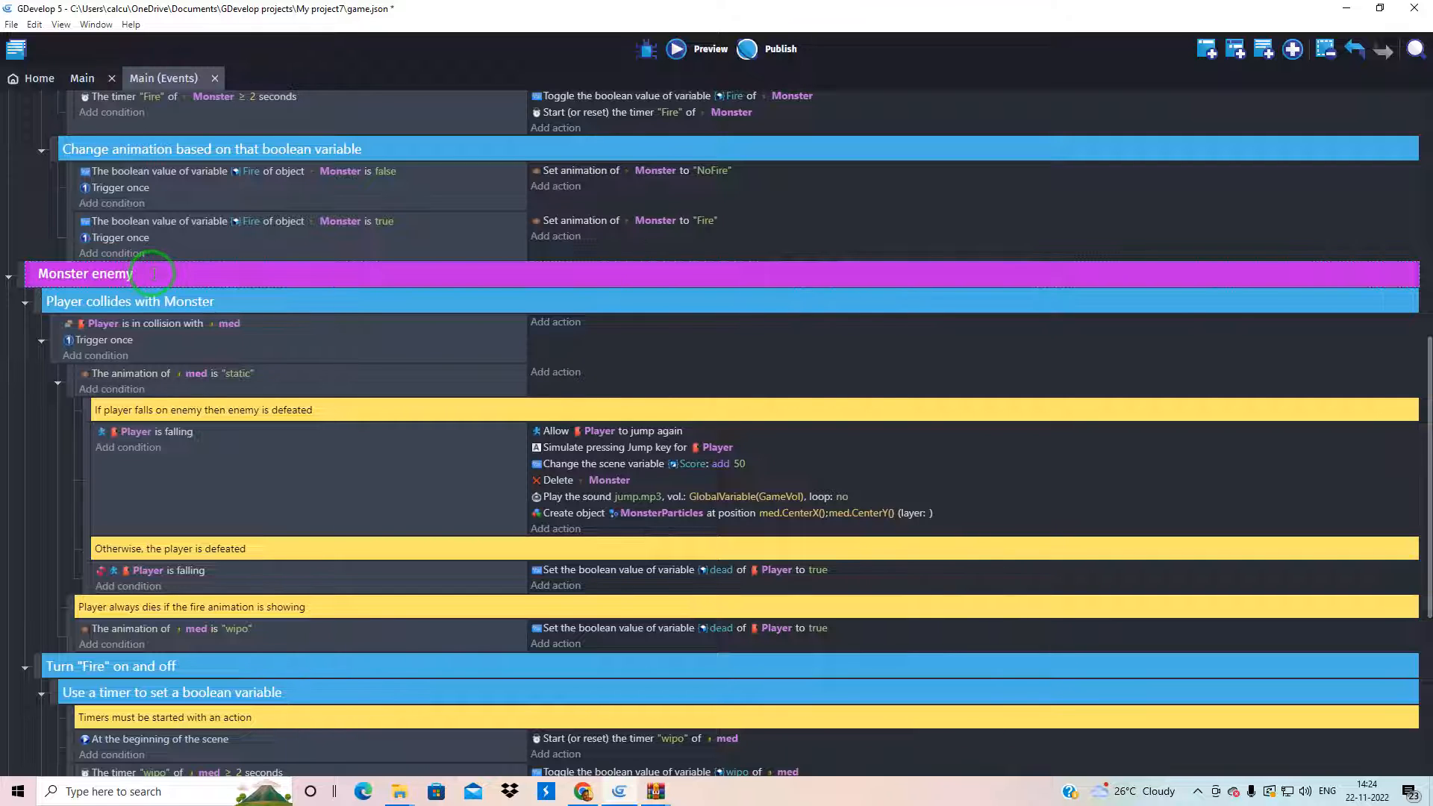
scroll(153, 274, "down", 3)
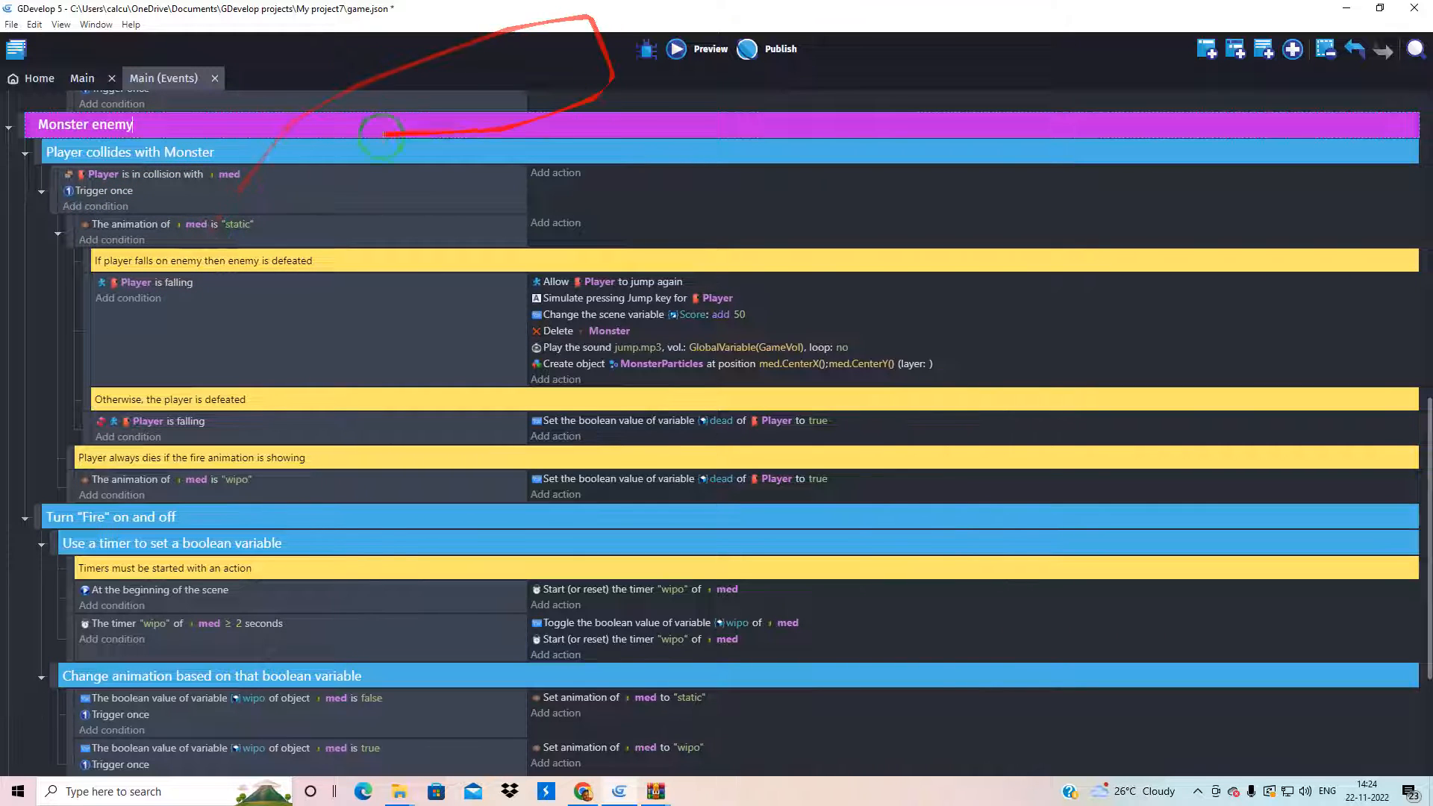
Step: Inspect the collision mask of the med object's static animation in the scene editor, and close the object without keeping changes
left_click(82, 78)
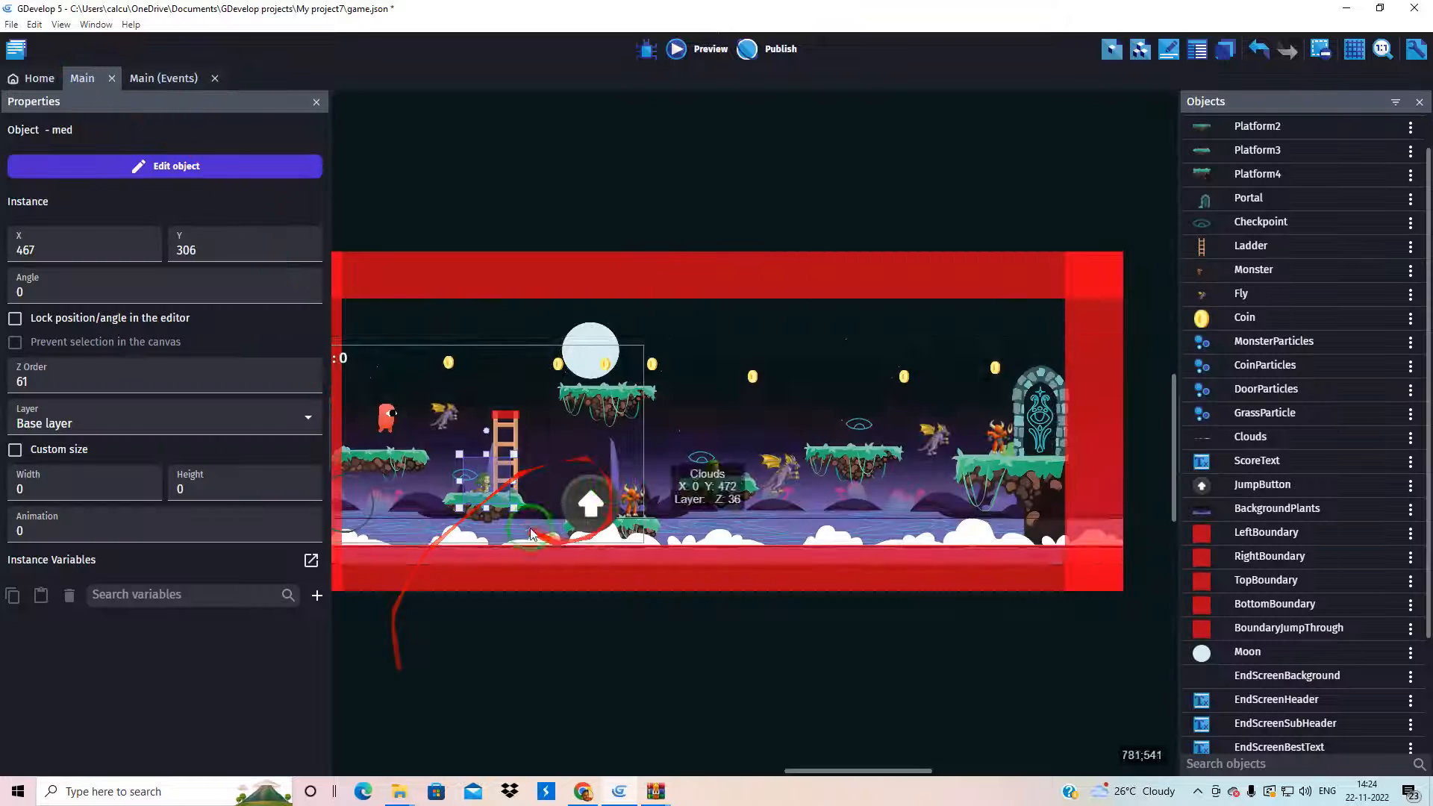
double_click(484, 489)
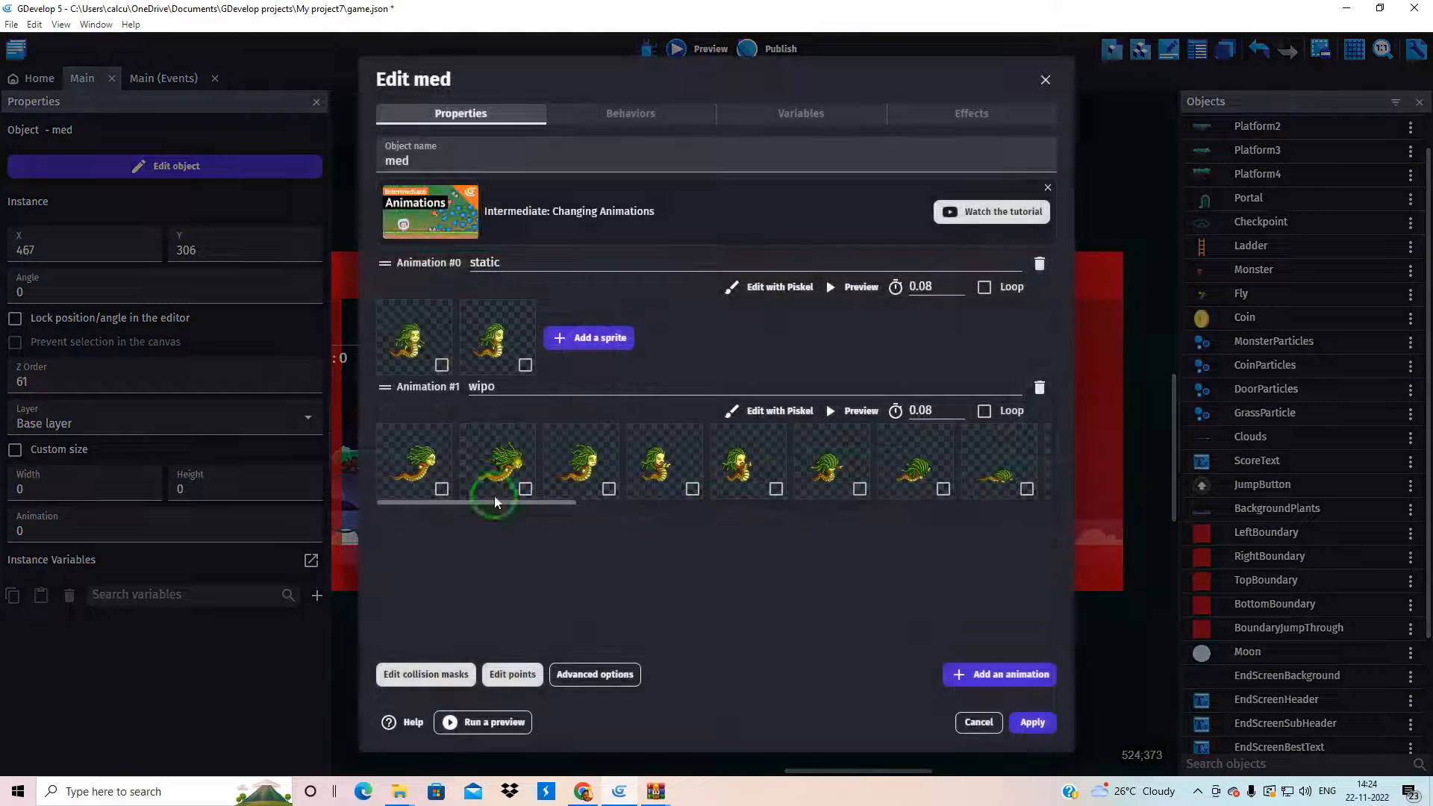
left_click(421, 676)
left_click_drag(457, 515, 527, 456)
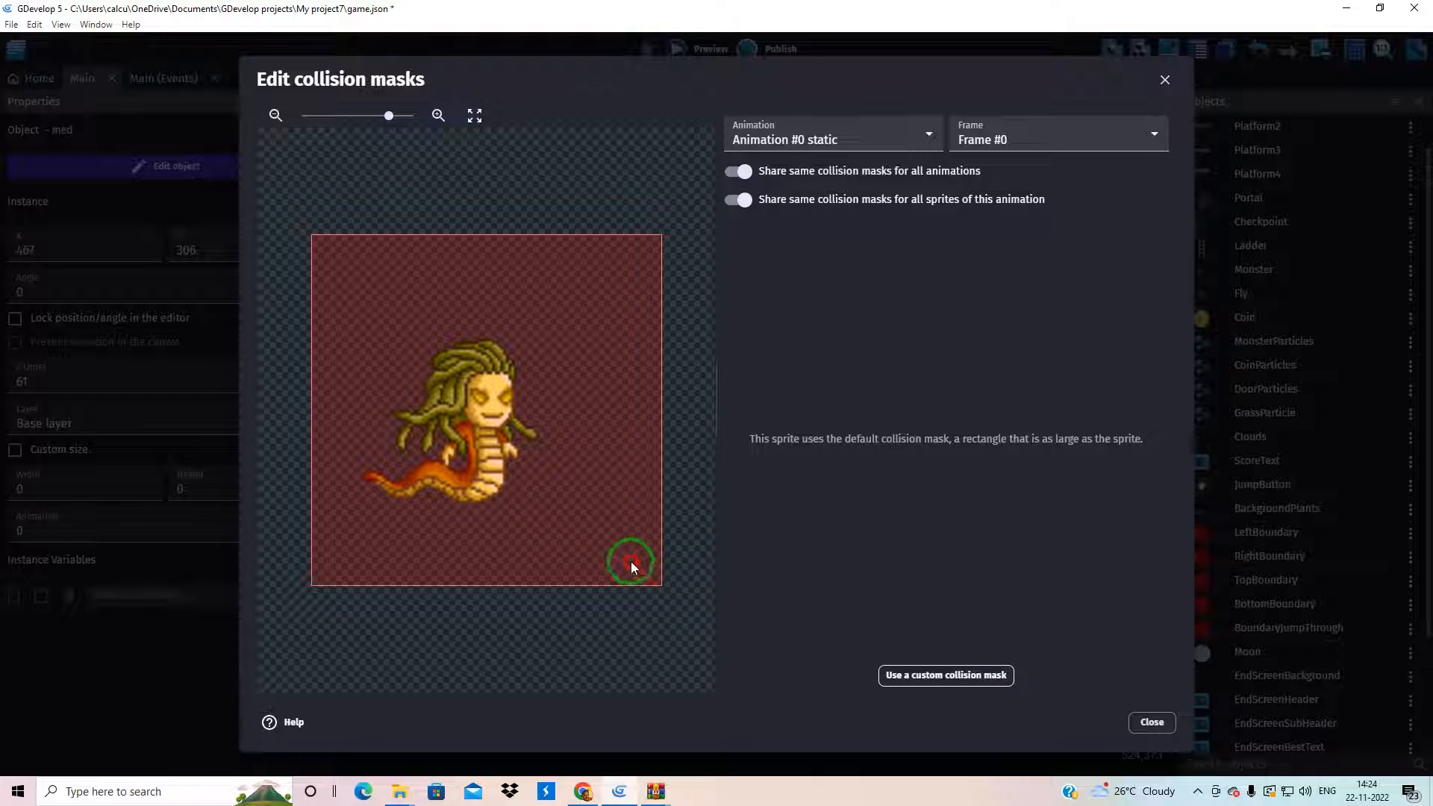
mouse_move(388, 120)
left_mouse_down()
mouse_move(363, 121)
mouse_move(394, 124)
left_mouse_up()
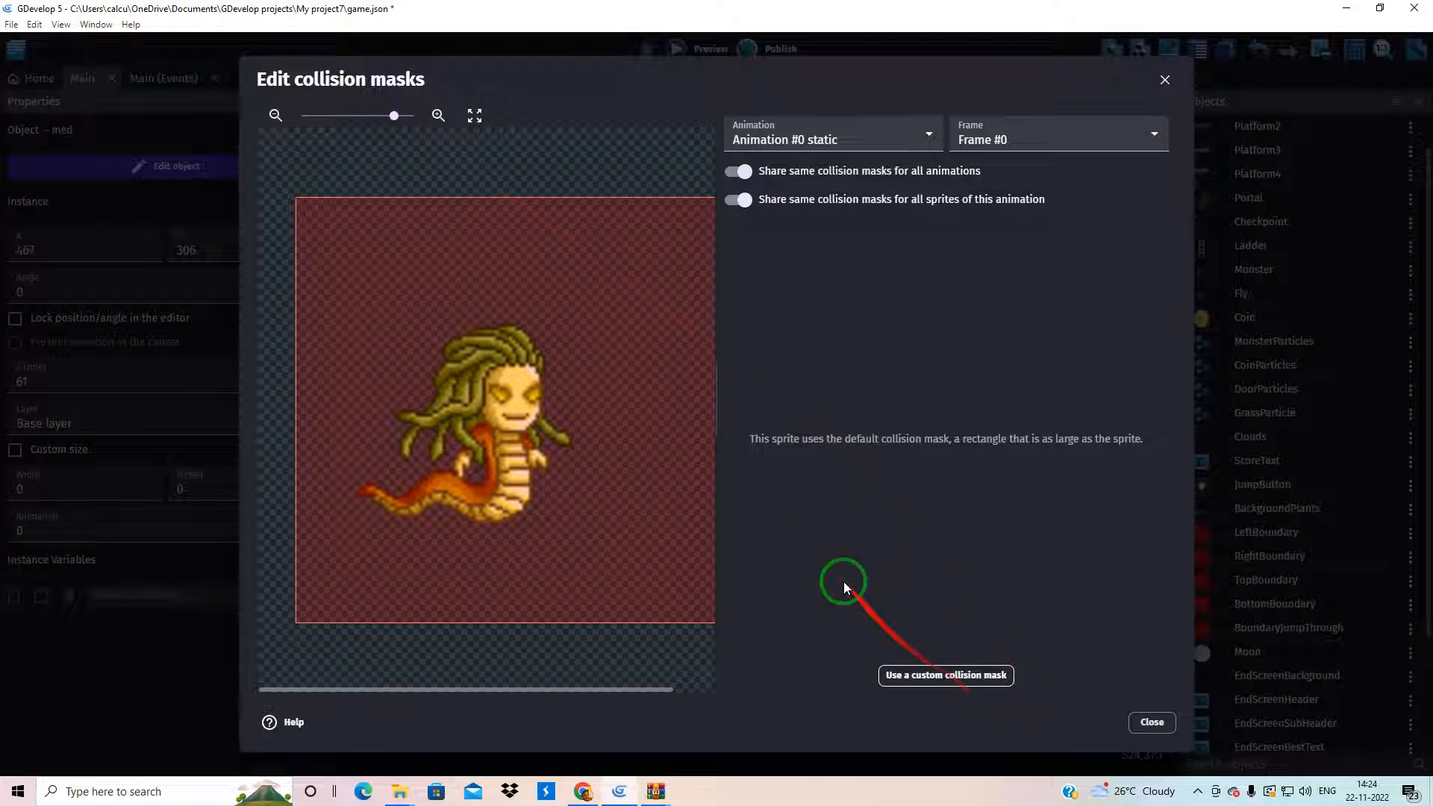
left_click(1165, 80)
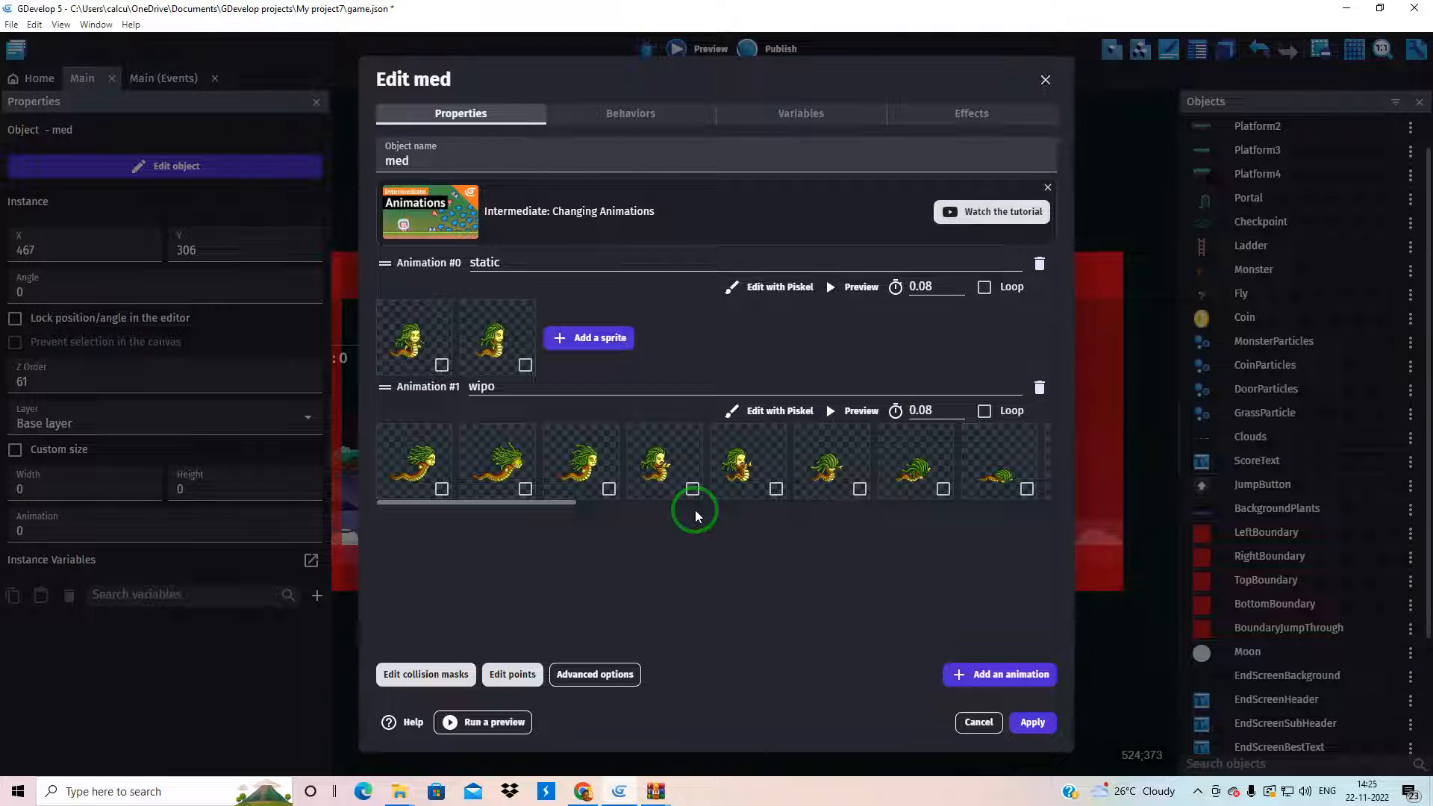
left_click(1045, 80)
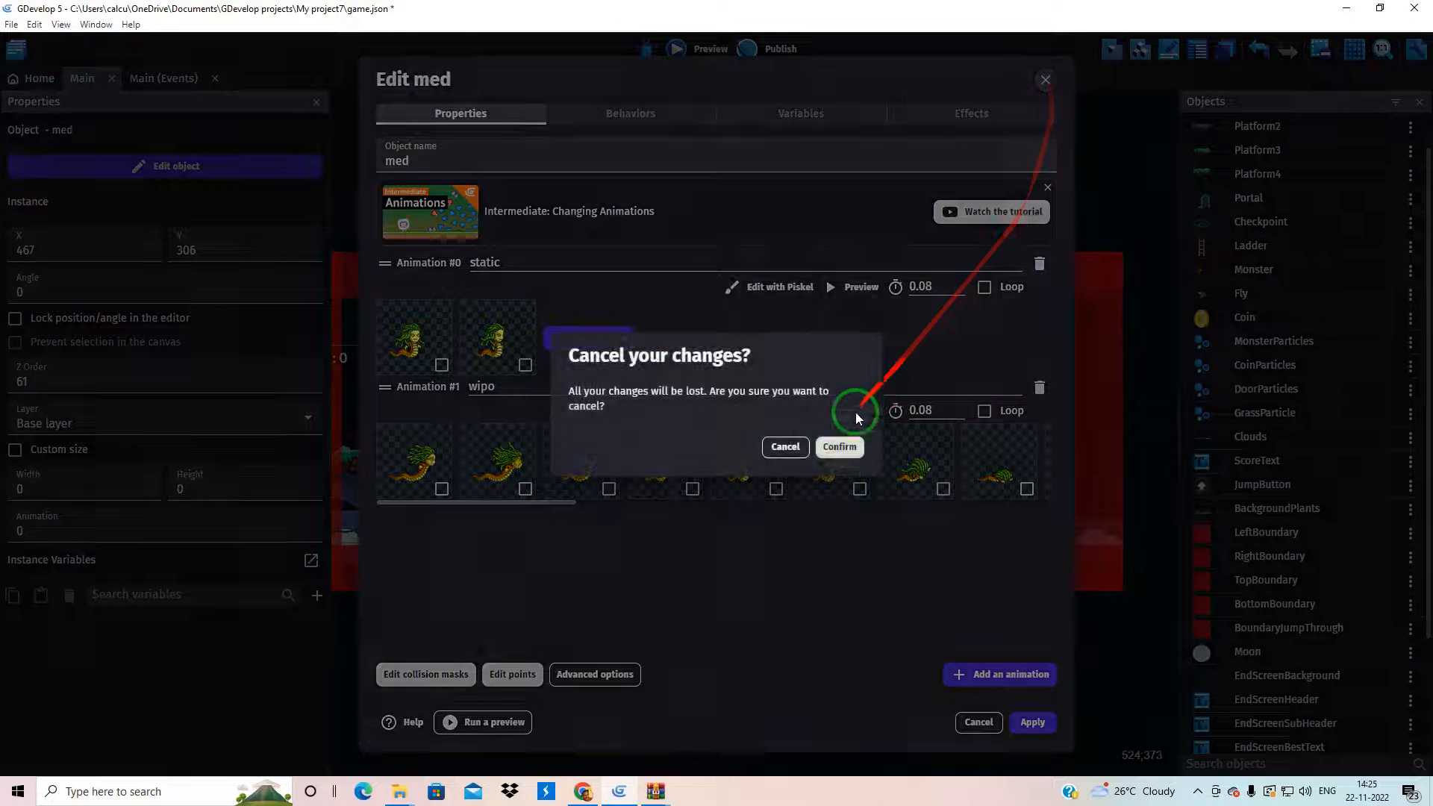
left_click(839, 452)
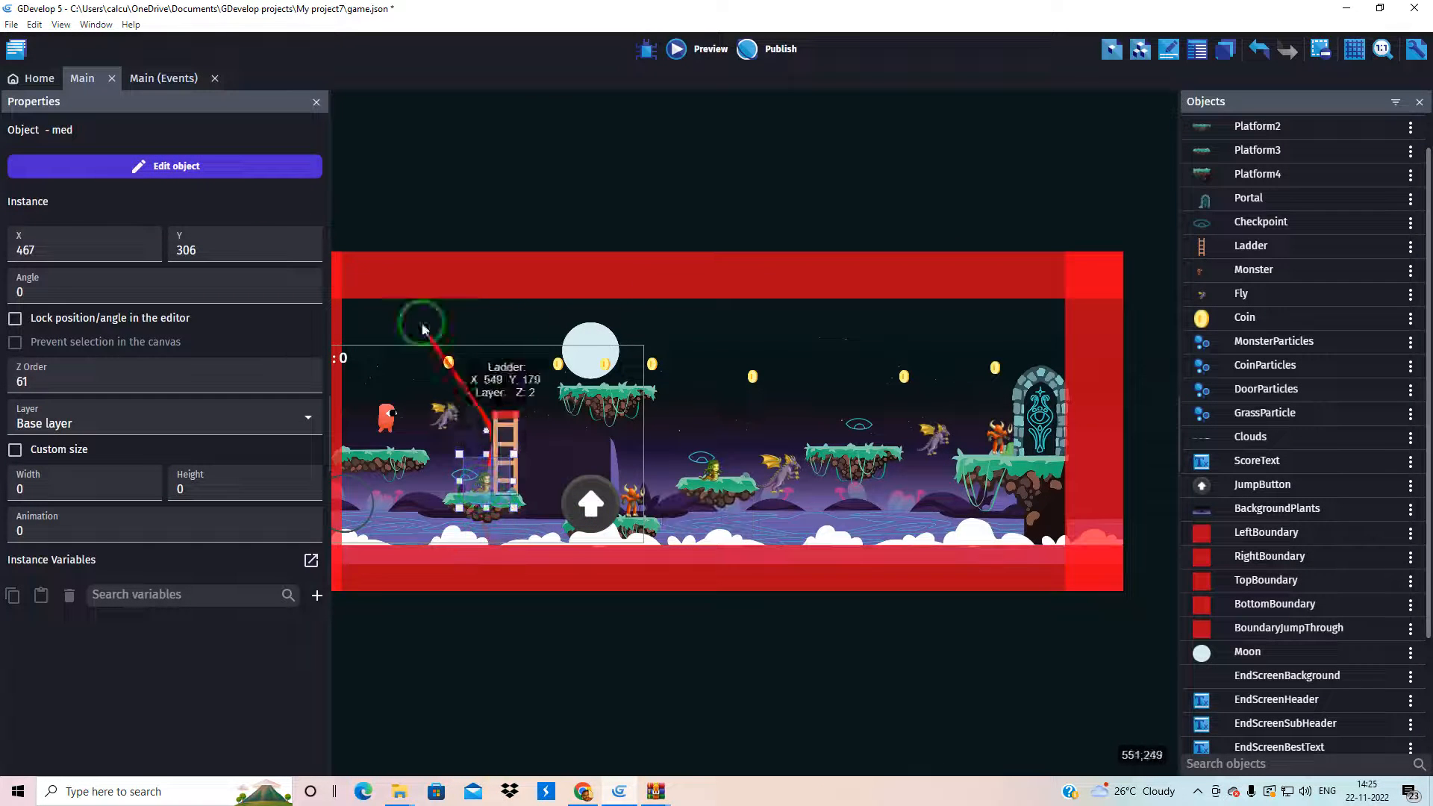
Step: Compare the med group's collision, timer and animation events in the event sheet with those of the original Monster enemy group
left_click(175, 81)
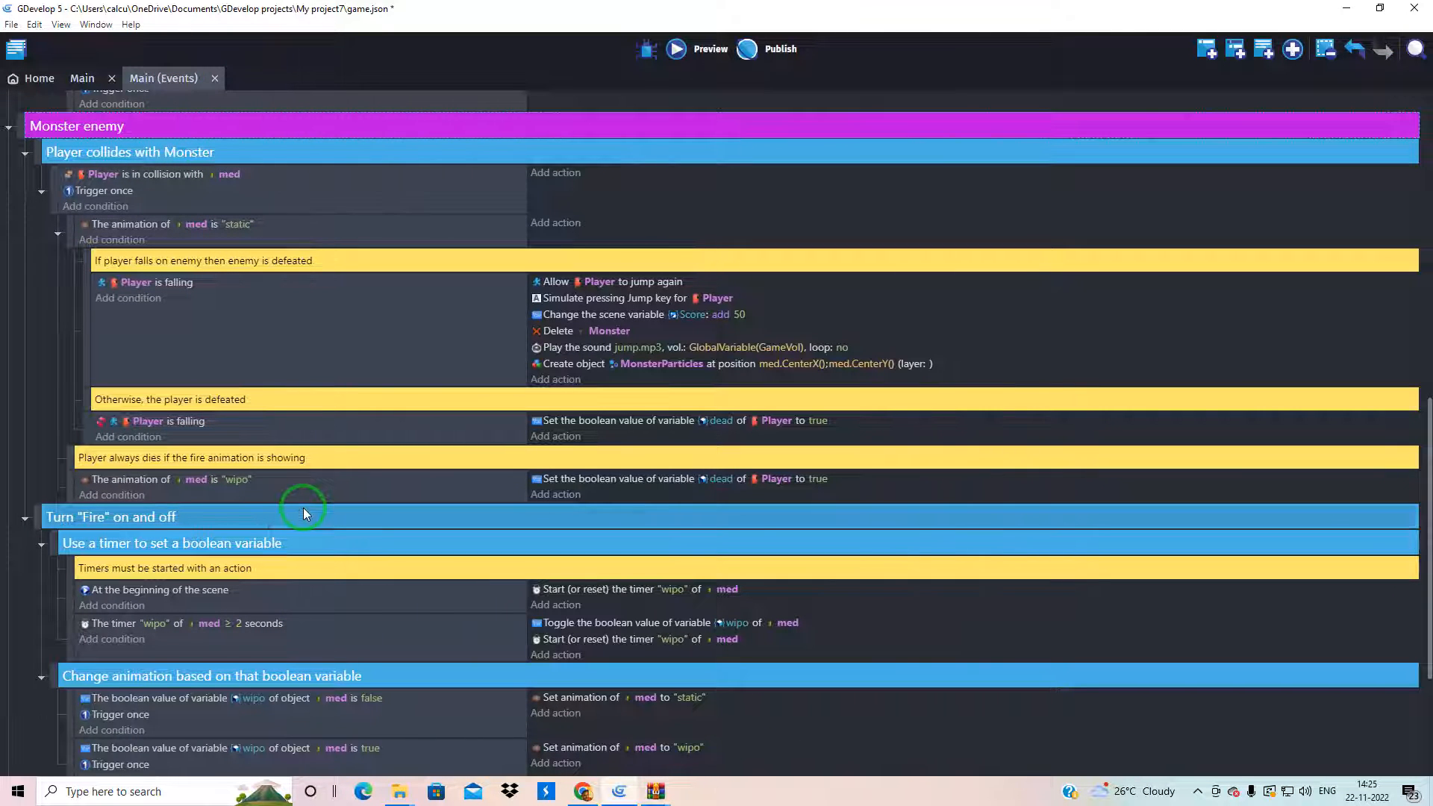
scroll(303, 508, "down", 3)
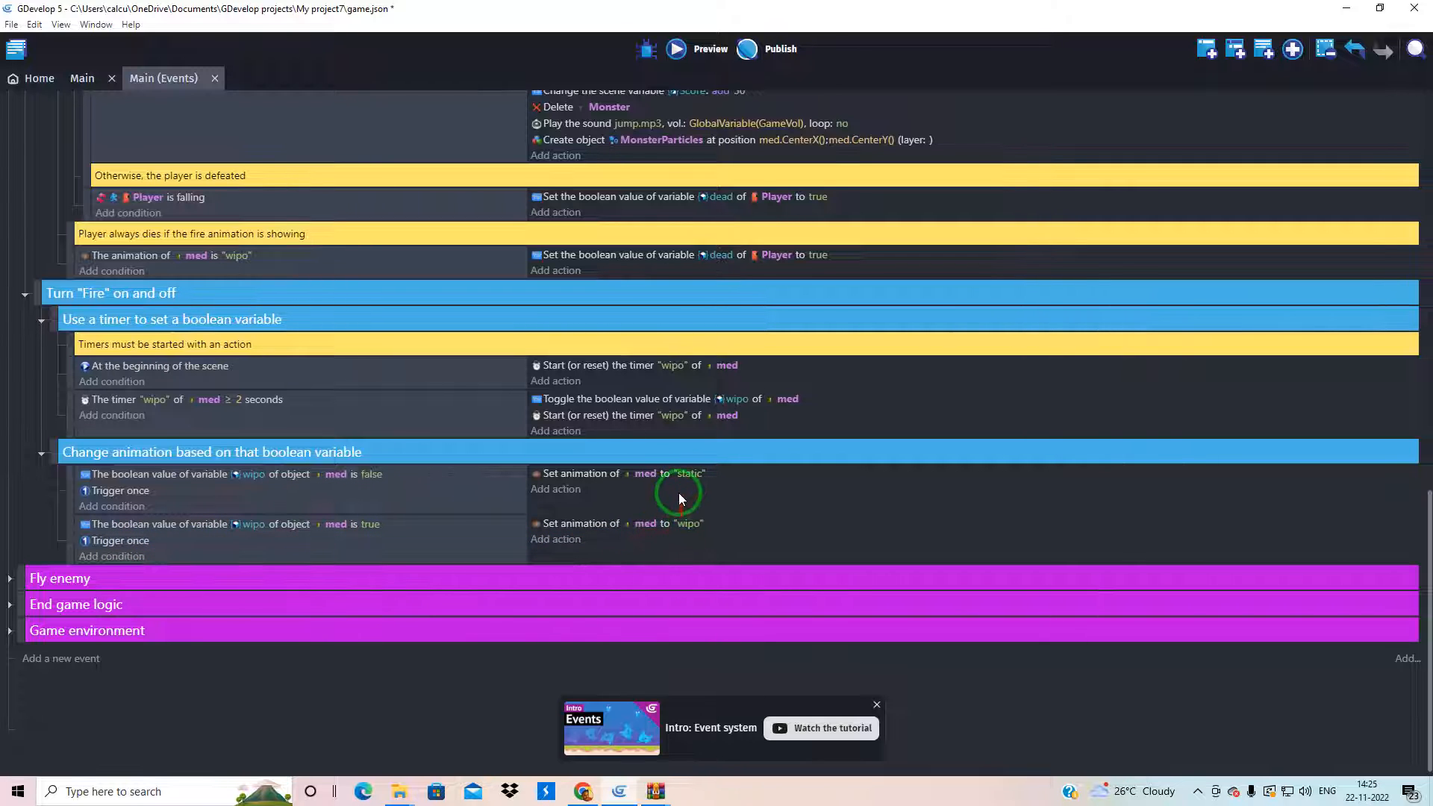
scroll(678, 477, "up", 4)
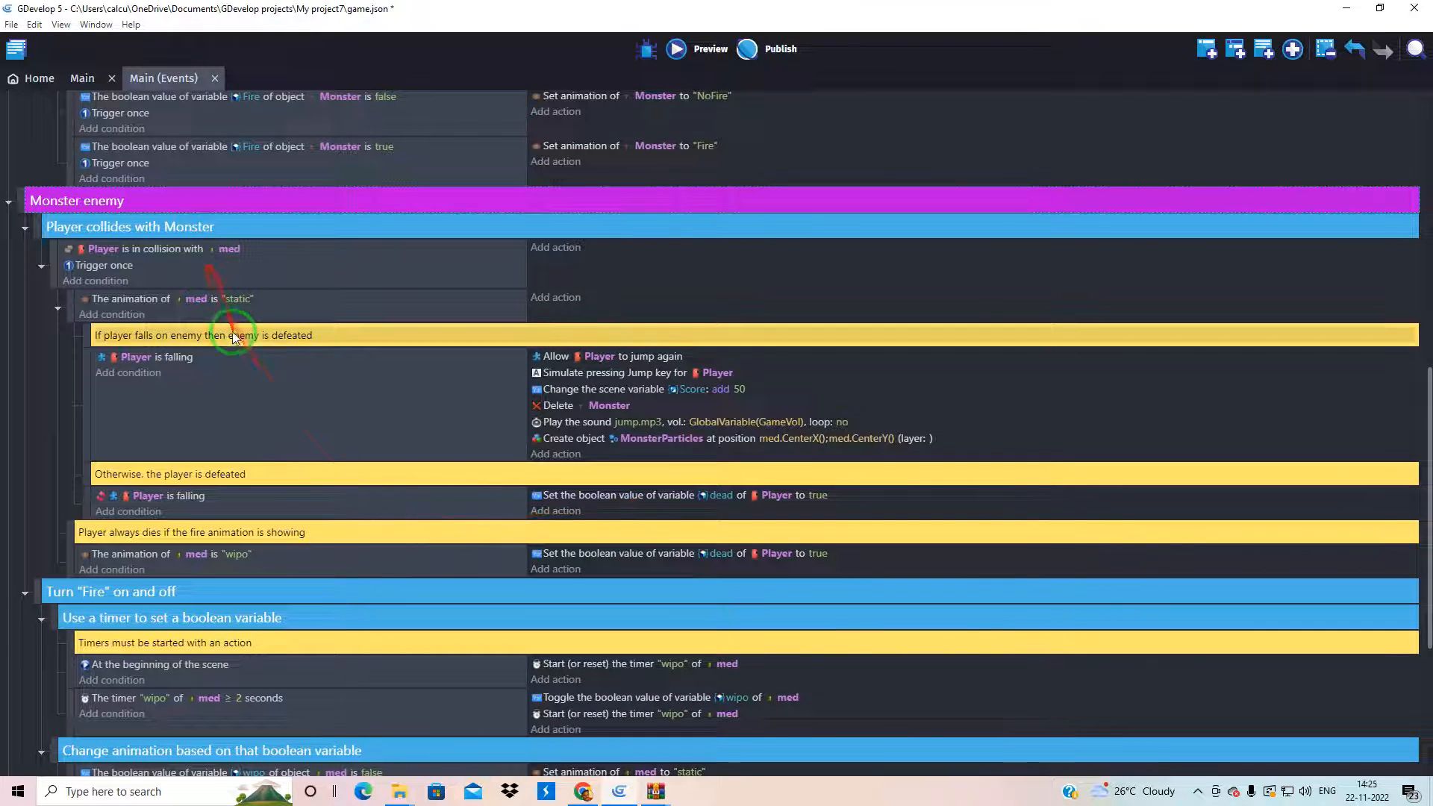
scroll(613, 444, "down", 1)
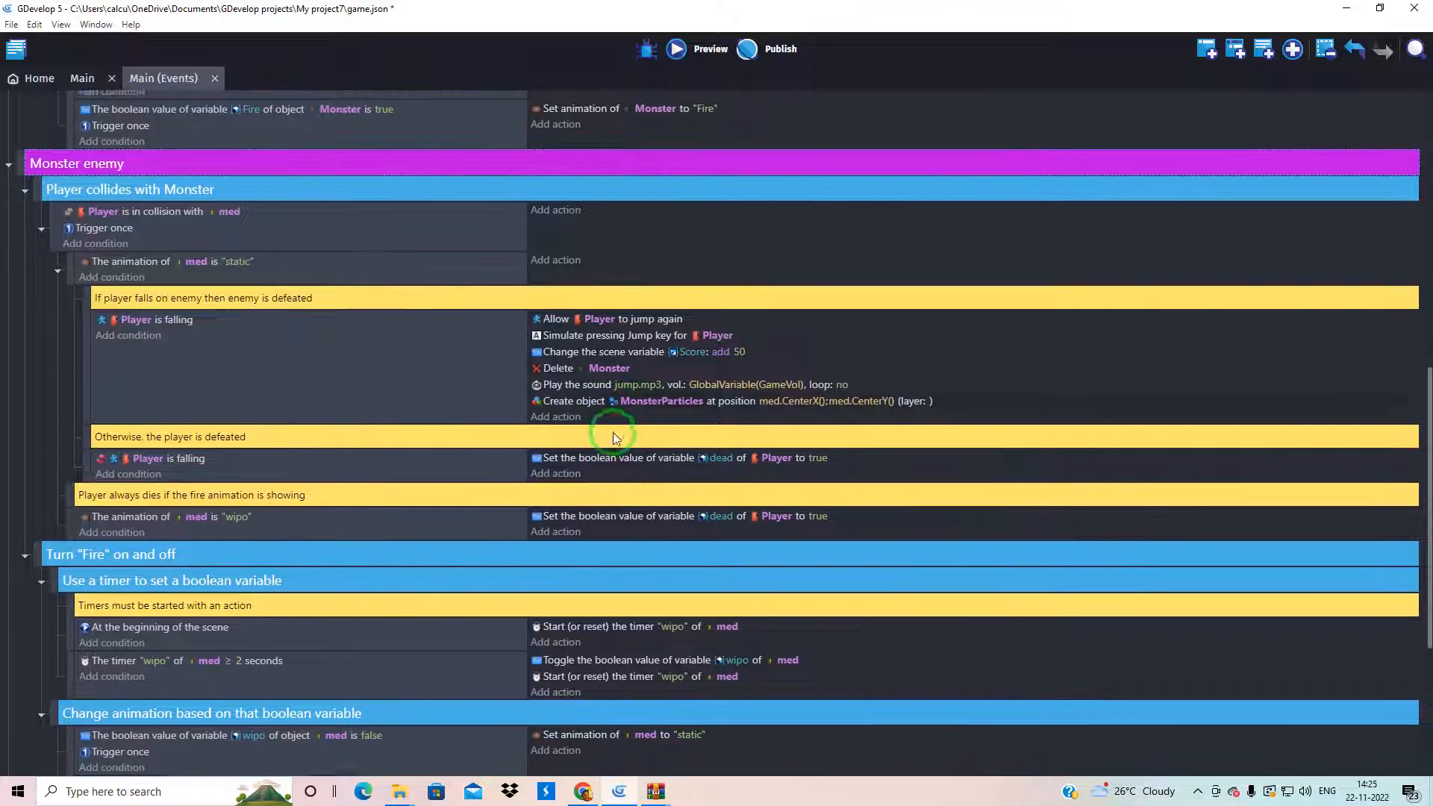
scroll(626, 632, "up", 2)
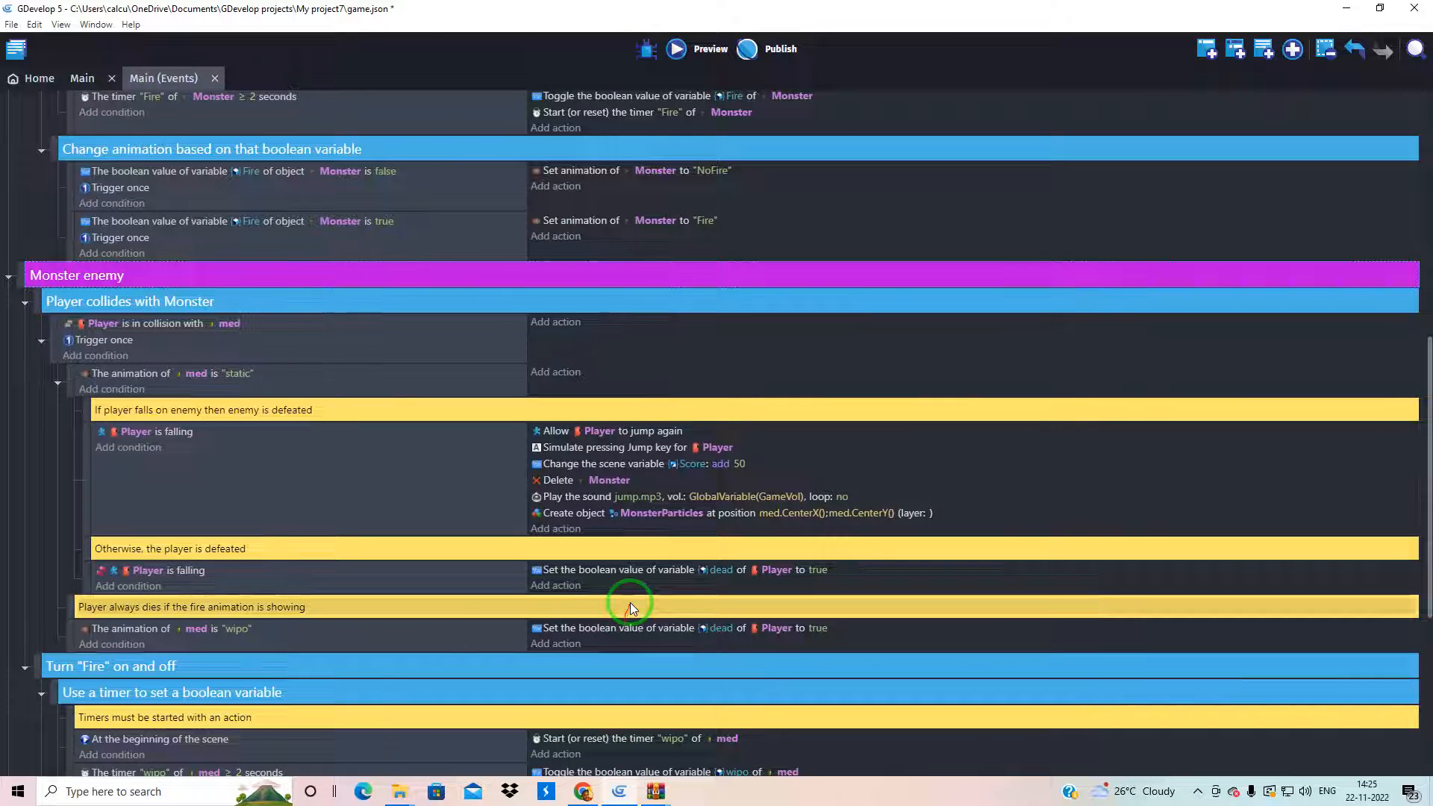
scroll(631, 600, "down", 3)
scroll(650, 600, "down", 2)
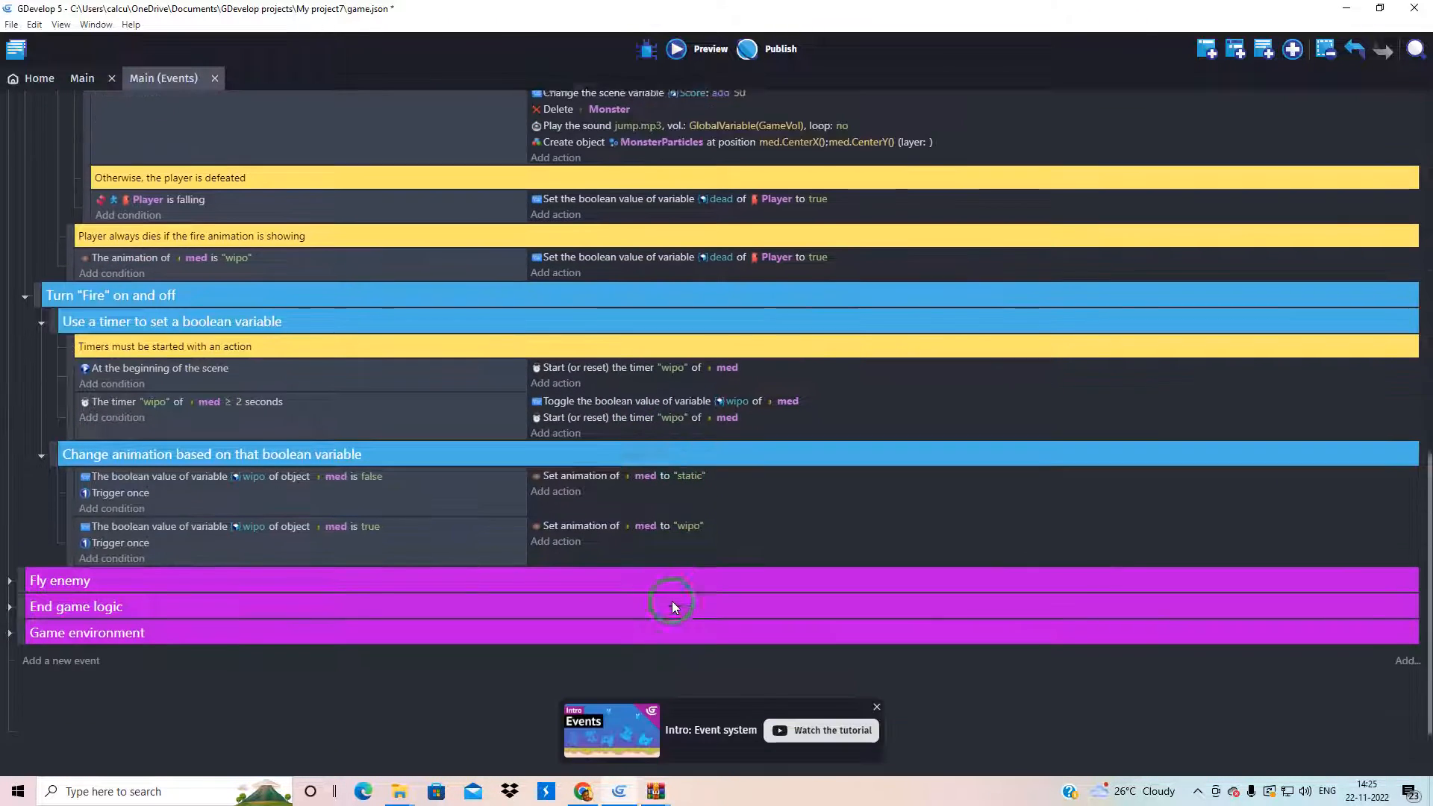
scroll(694, 455, "up", 7)
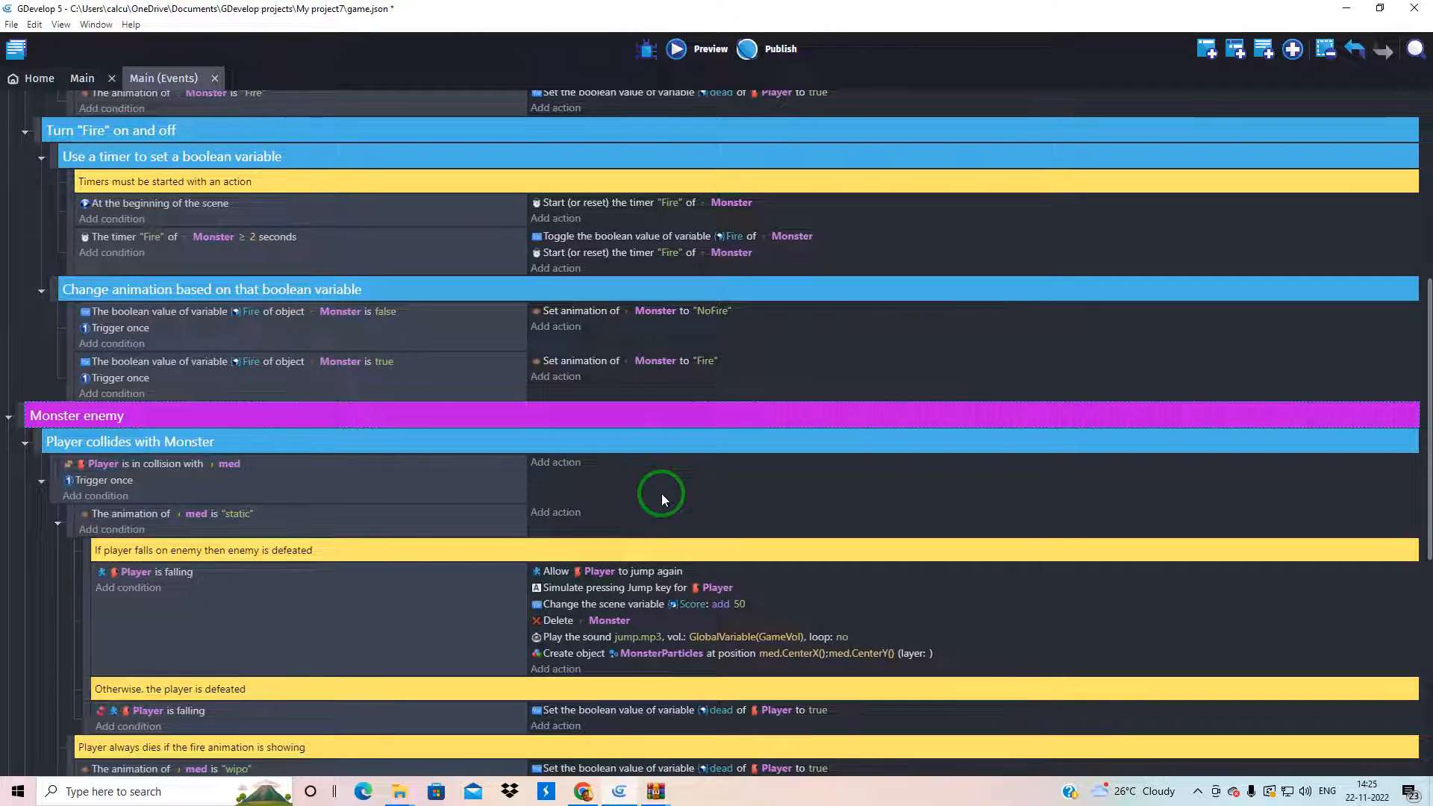
scroll(661, 494, "down", 5)
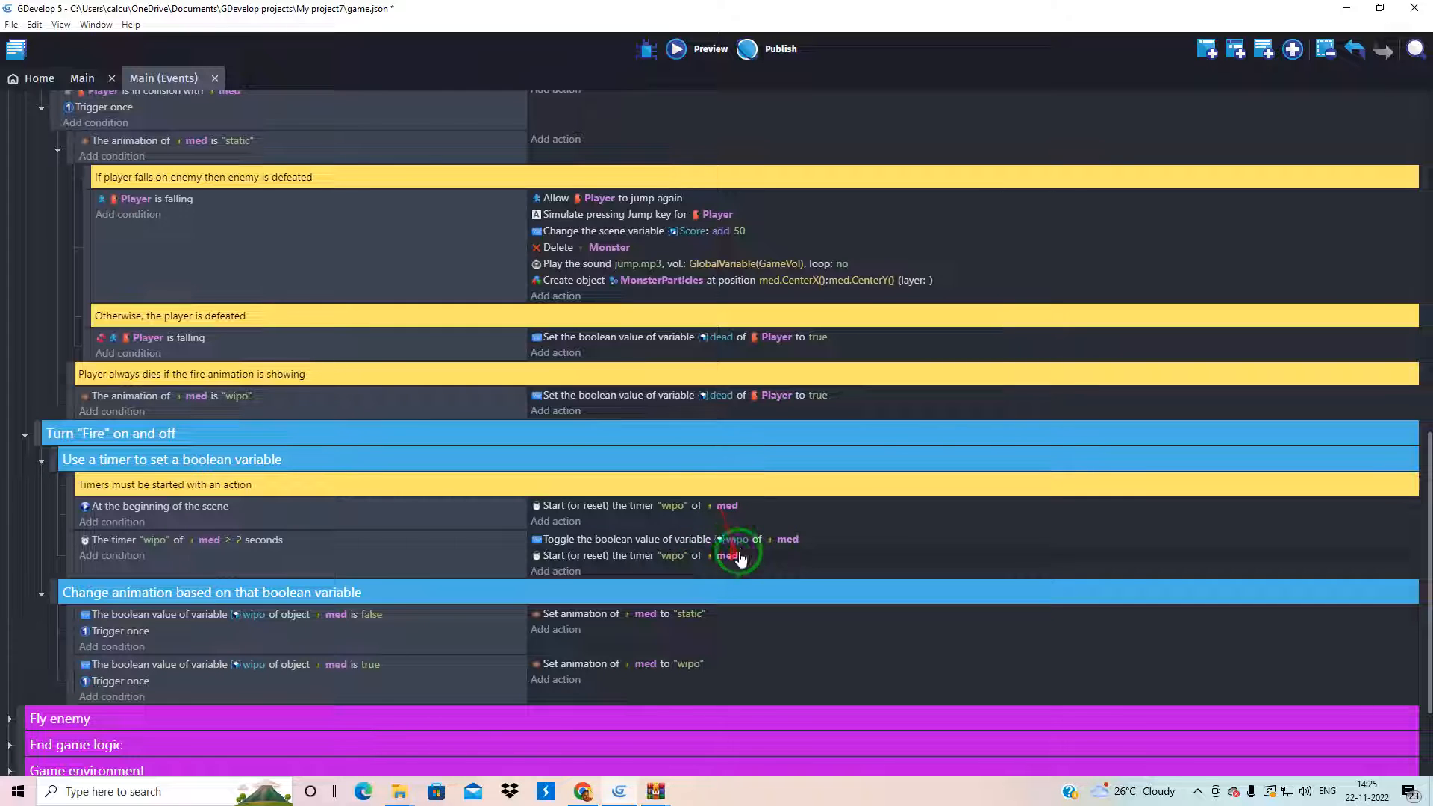
scroll(702, 526, "up", 6)
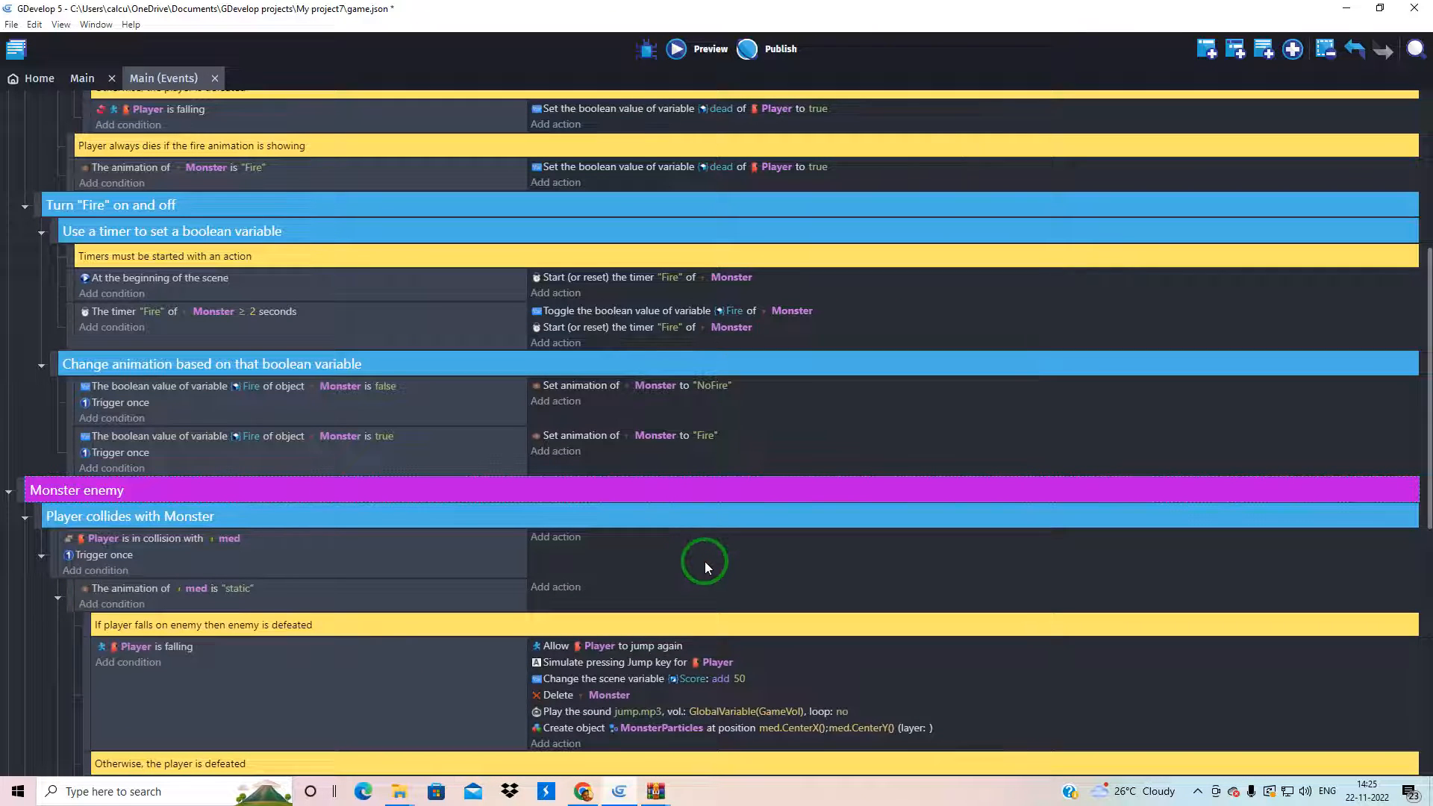
scroll(705, 562, "up", 1)
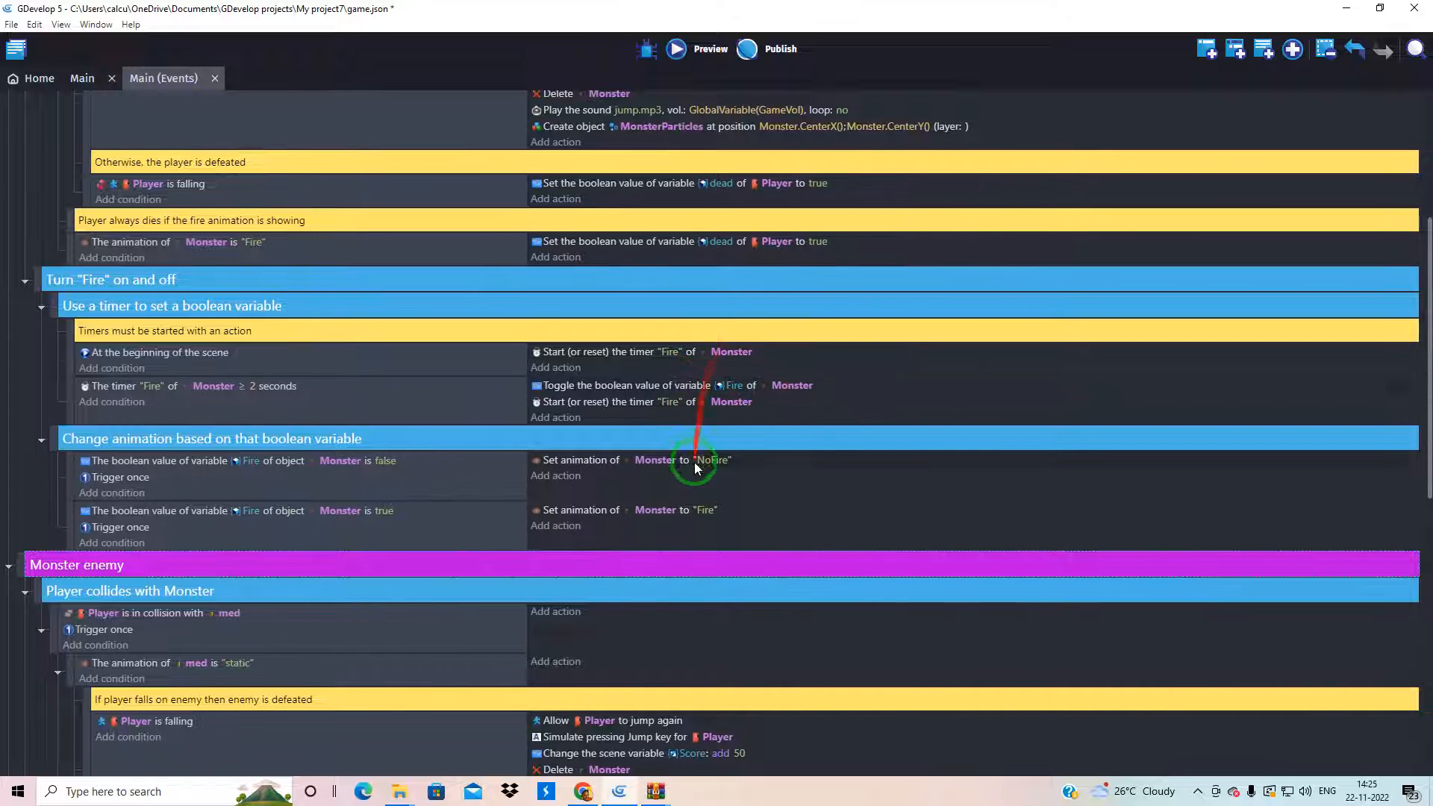
scroll(694, 460, "up", 1)
scroll(715, 380, "down", 6)
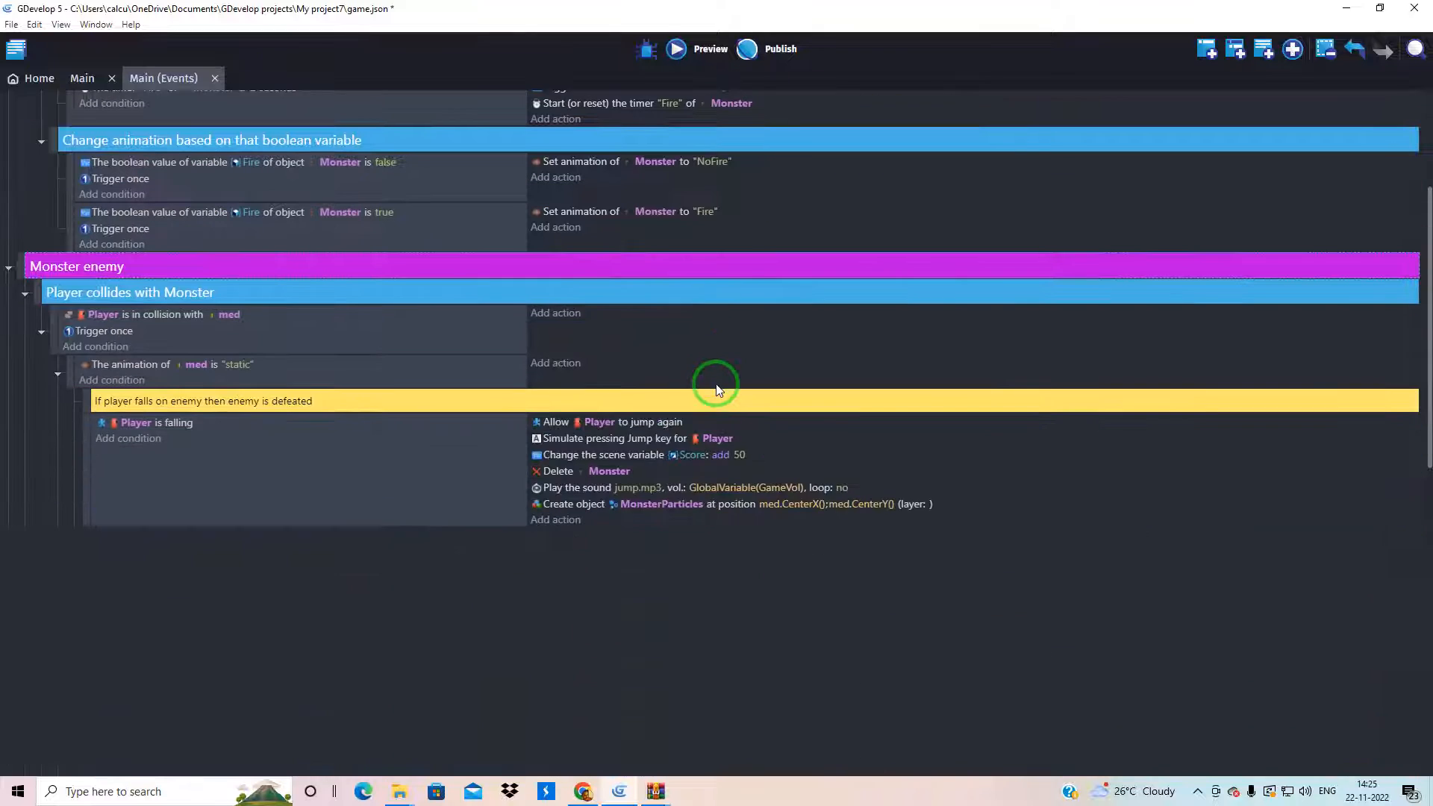
scroll(724, 418, "down", 2)
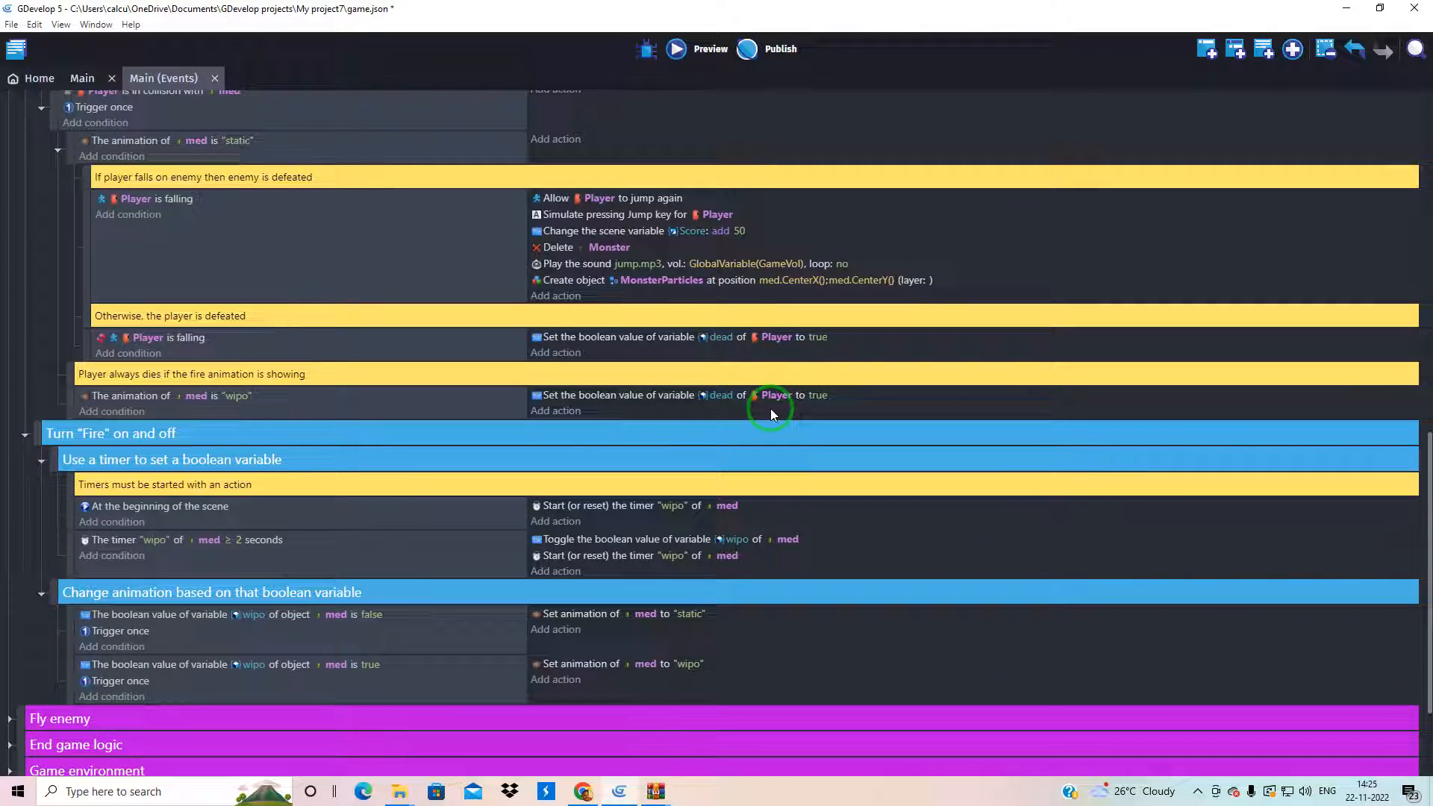
Step: Compare the duplicated group's falling-player actions with the original Monster enemy group's, and change the object of its Delete action to med
scroll(770, 408, "up", 5)
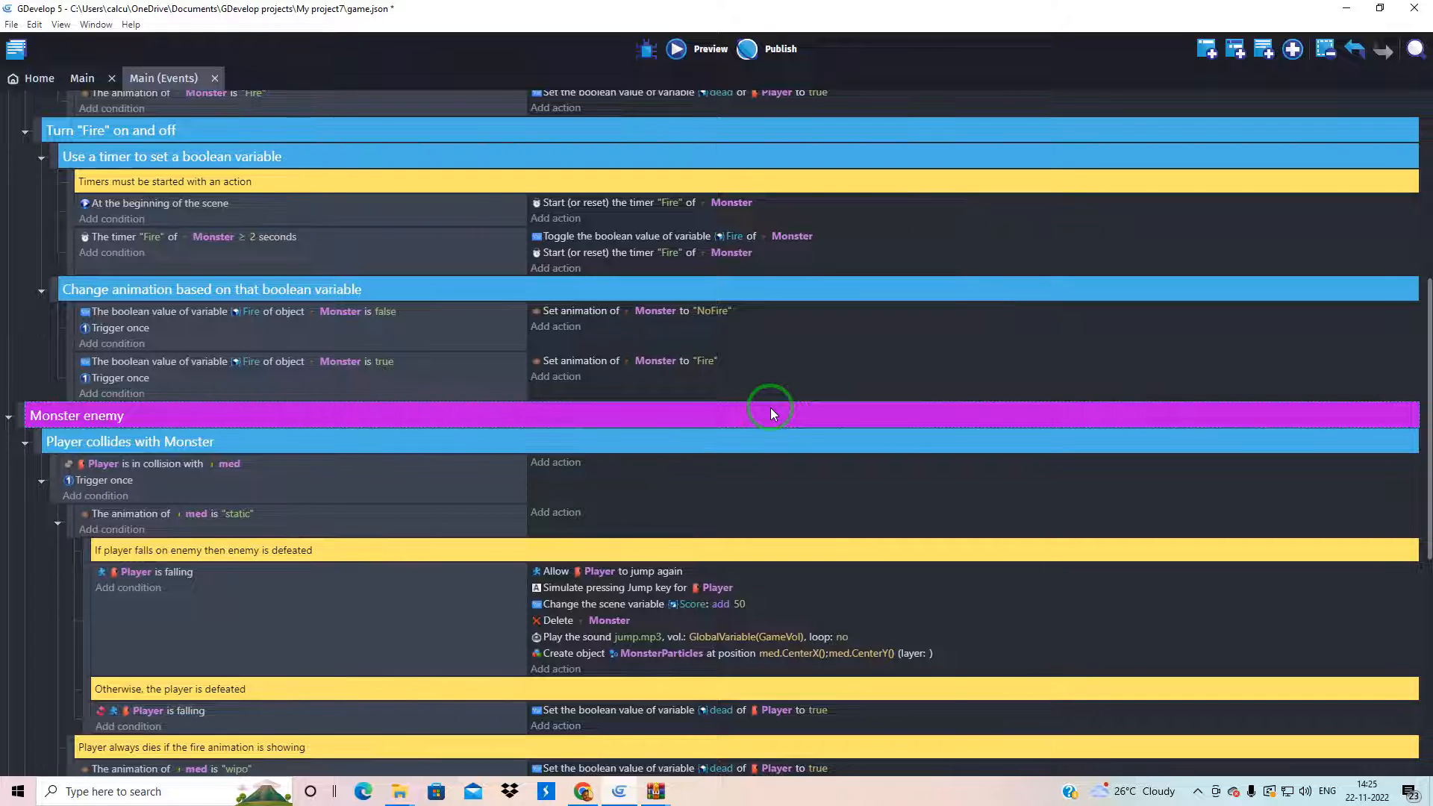
scroll(771, 407, "up", 1)
scroll(739, 576, "down", 2)
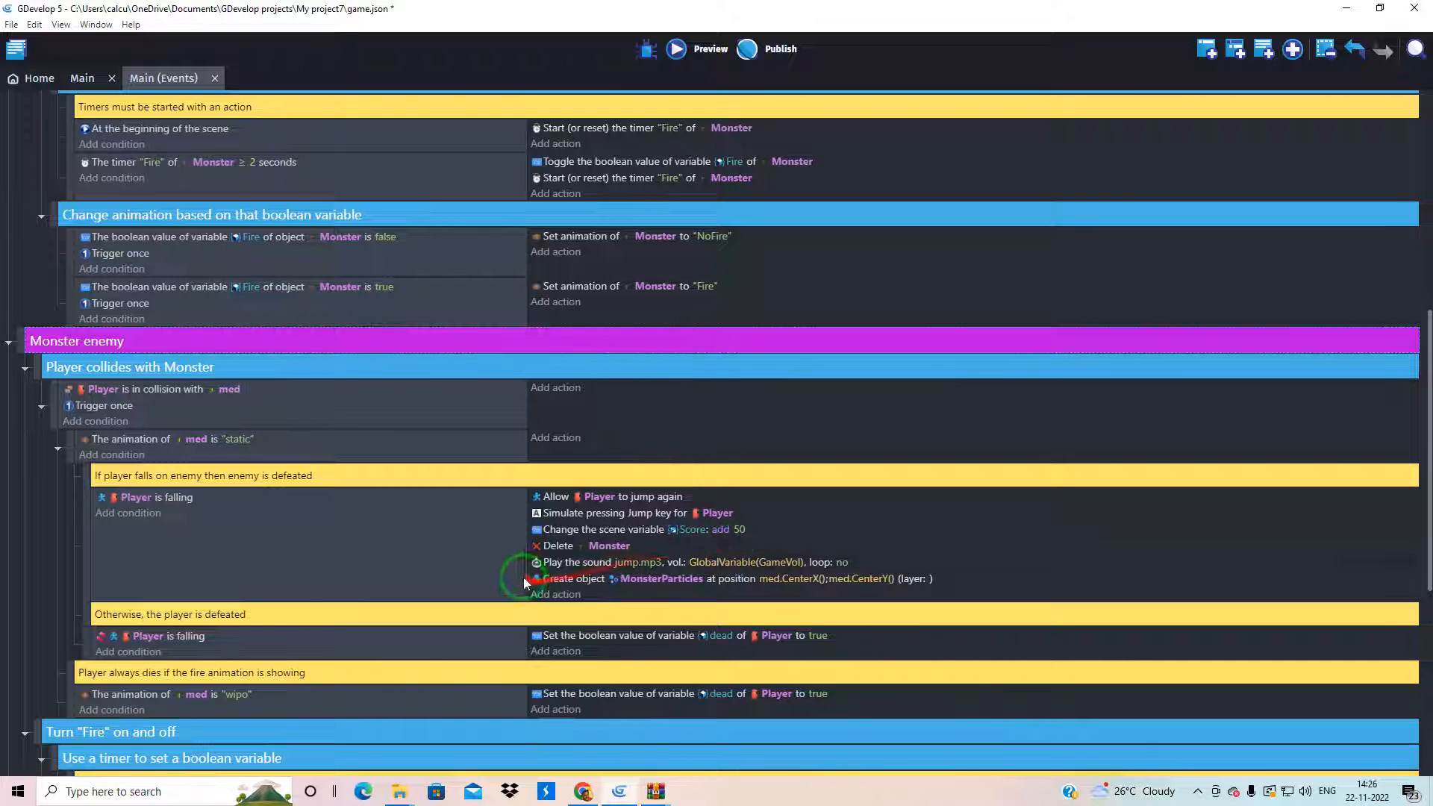
scroll(585, 550, "up", 4)
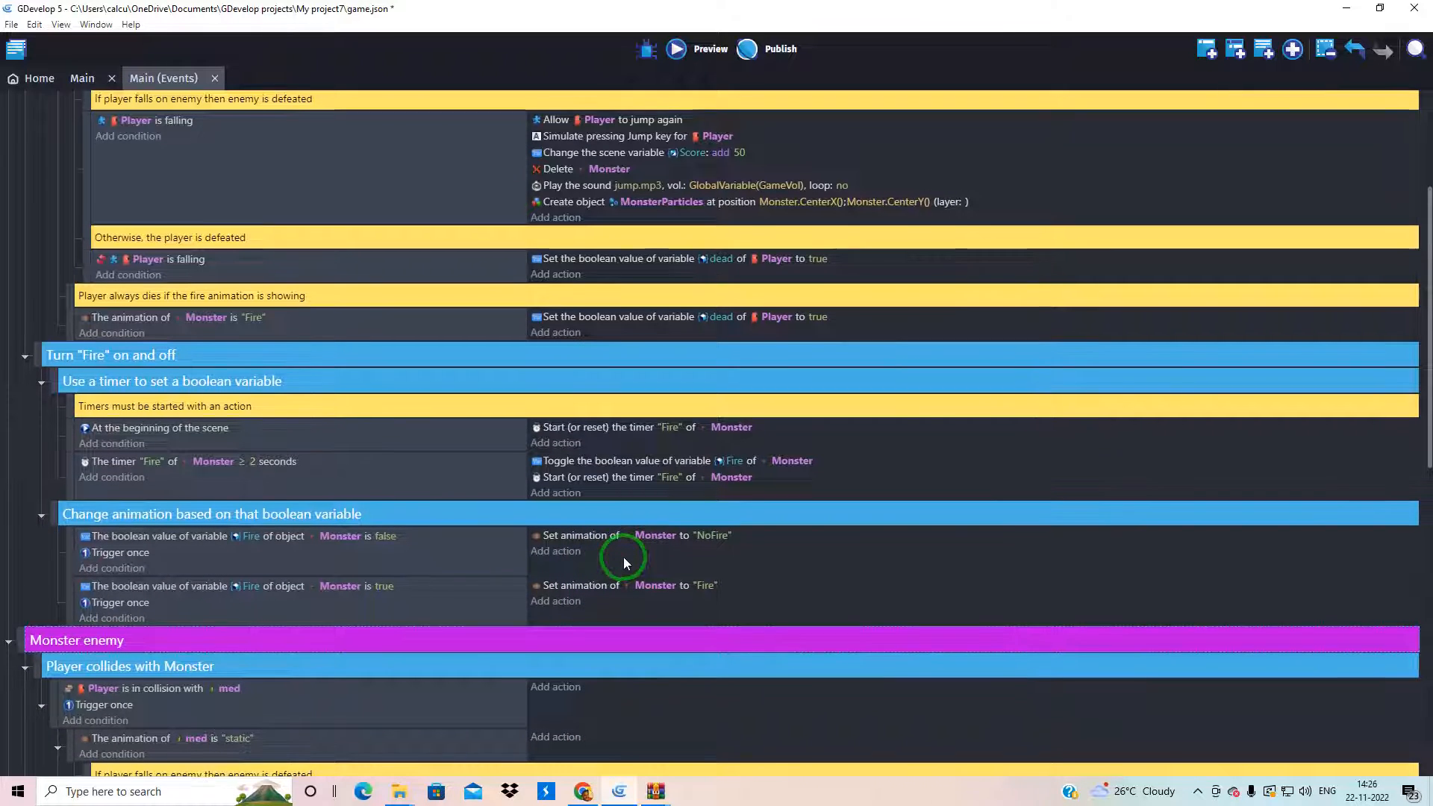
scroll(624, 557, "up", 1)
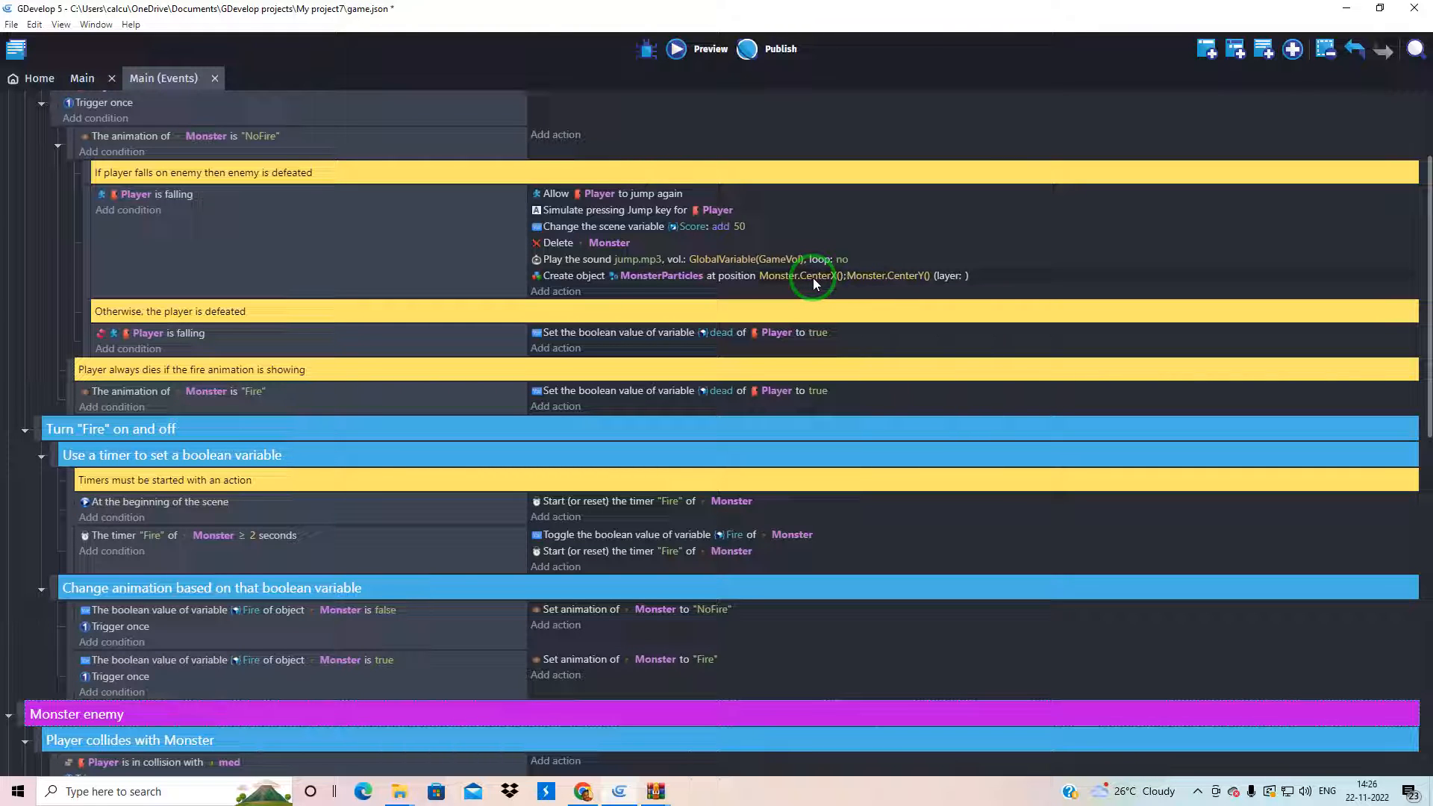
scroll(813, 278, "down", 6)
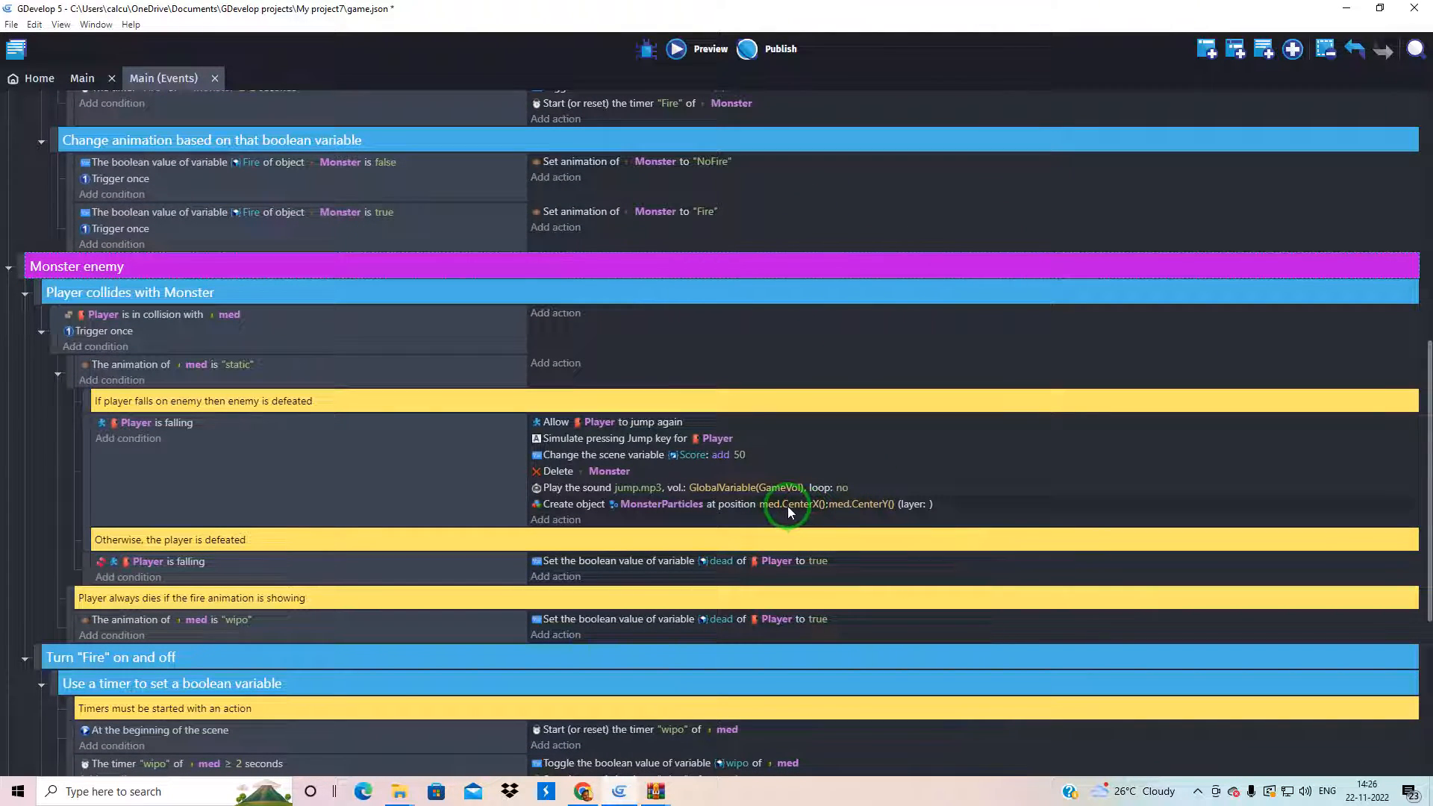
left_click(614, 473)
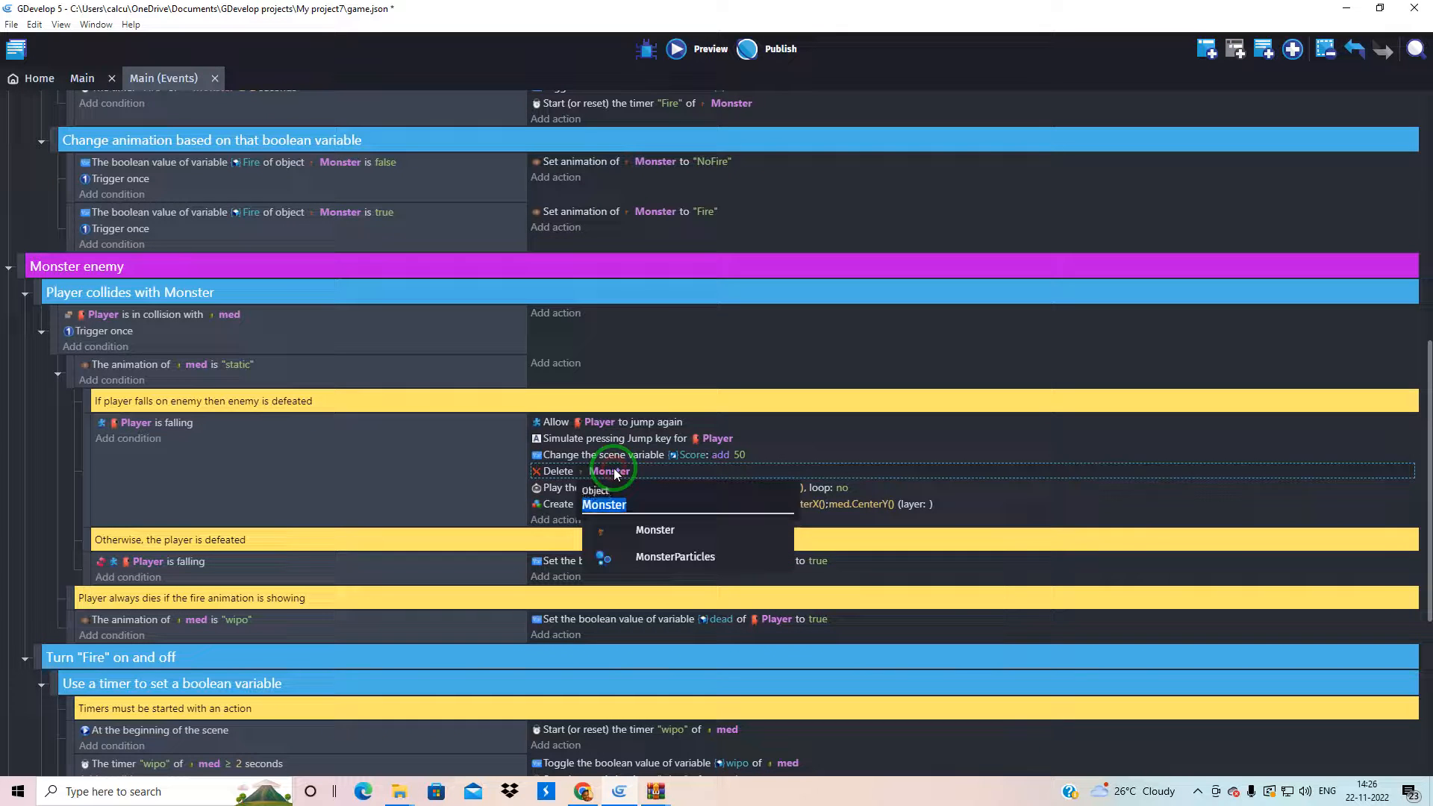
type("med")
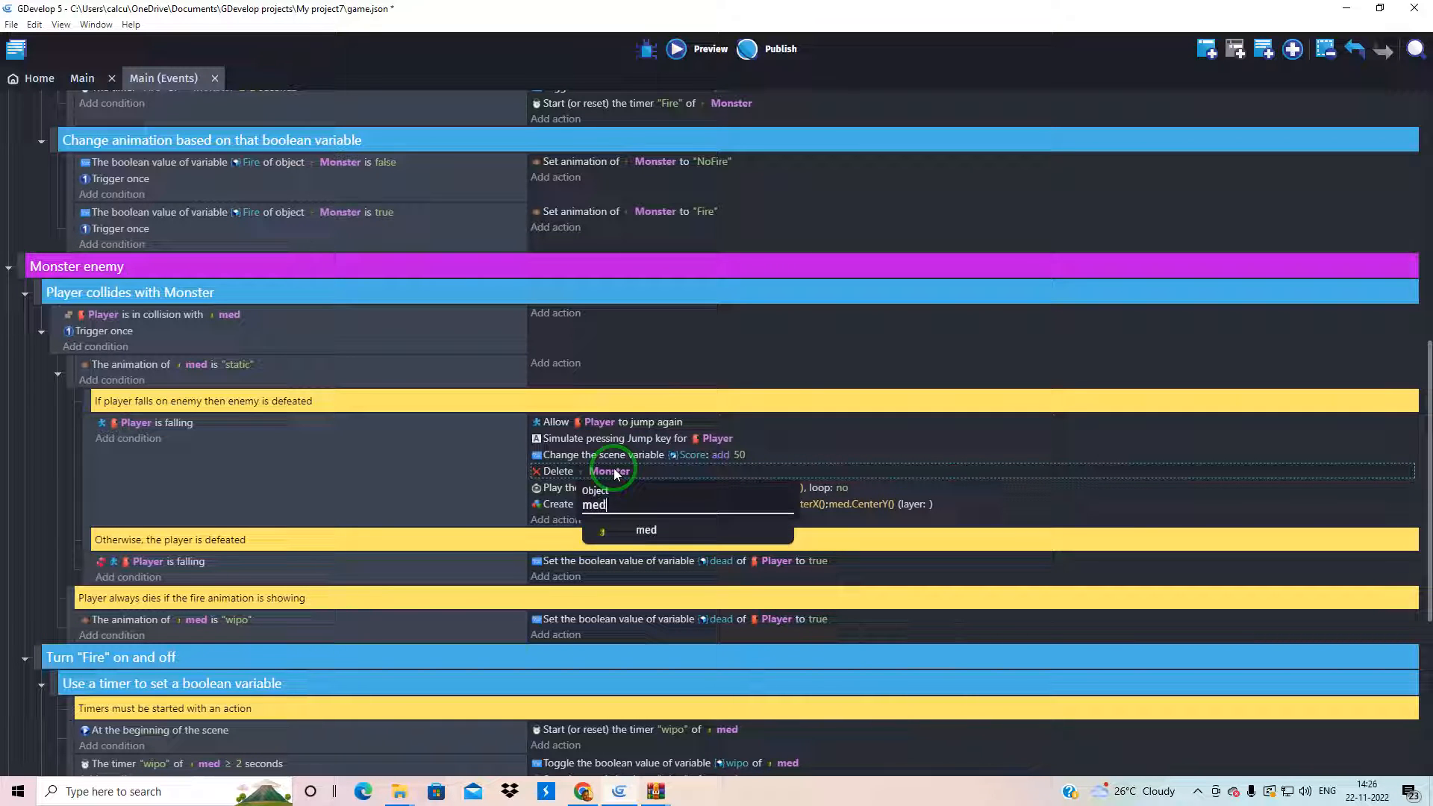
left_click(34, 442)
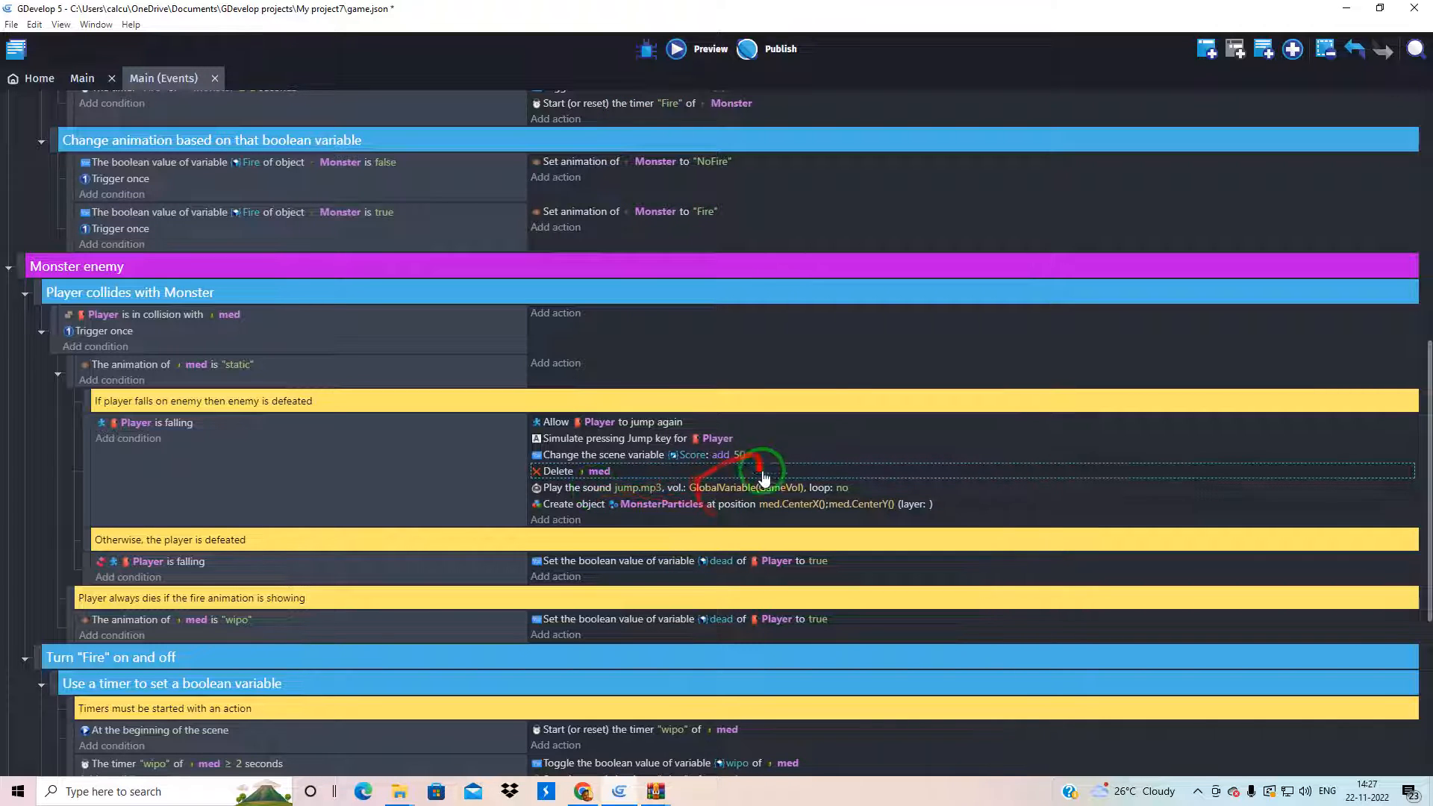
Step: Recheck the Delete actions in both enemy groups, preview the game, and jump the player onto the med enemies along the first platforms
scroll(764, 477, "up", 7)
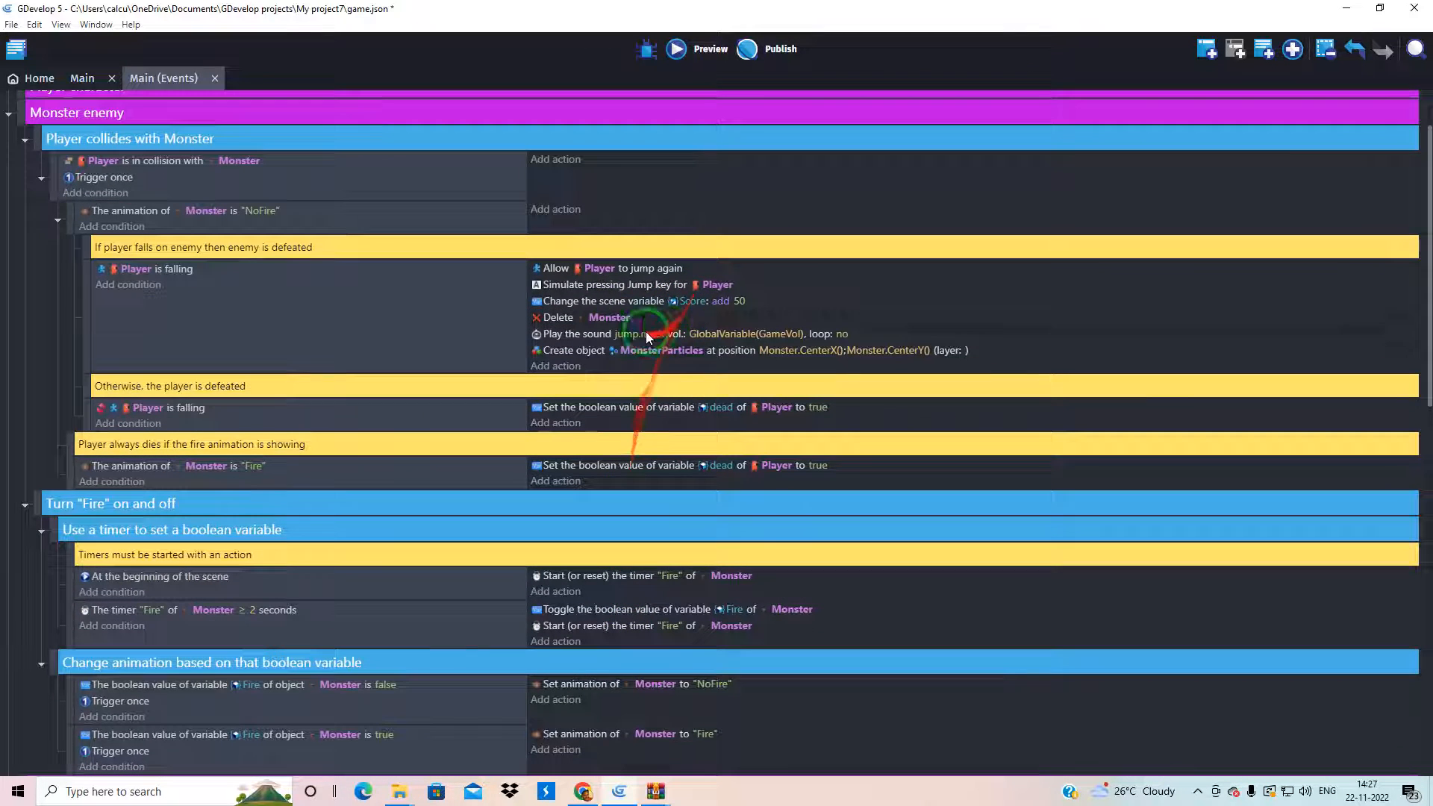
scroll(721, 485, "down", 6)
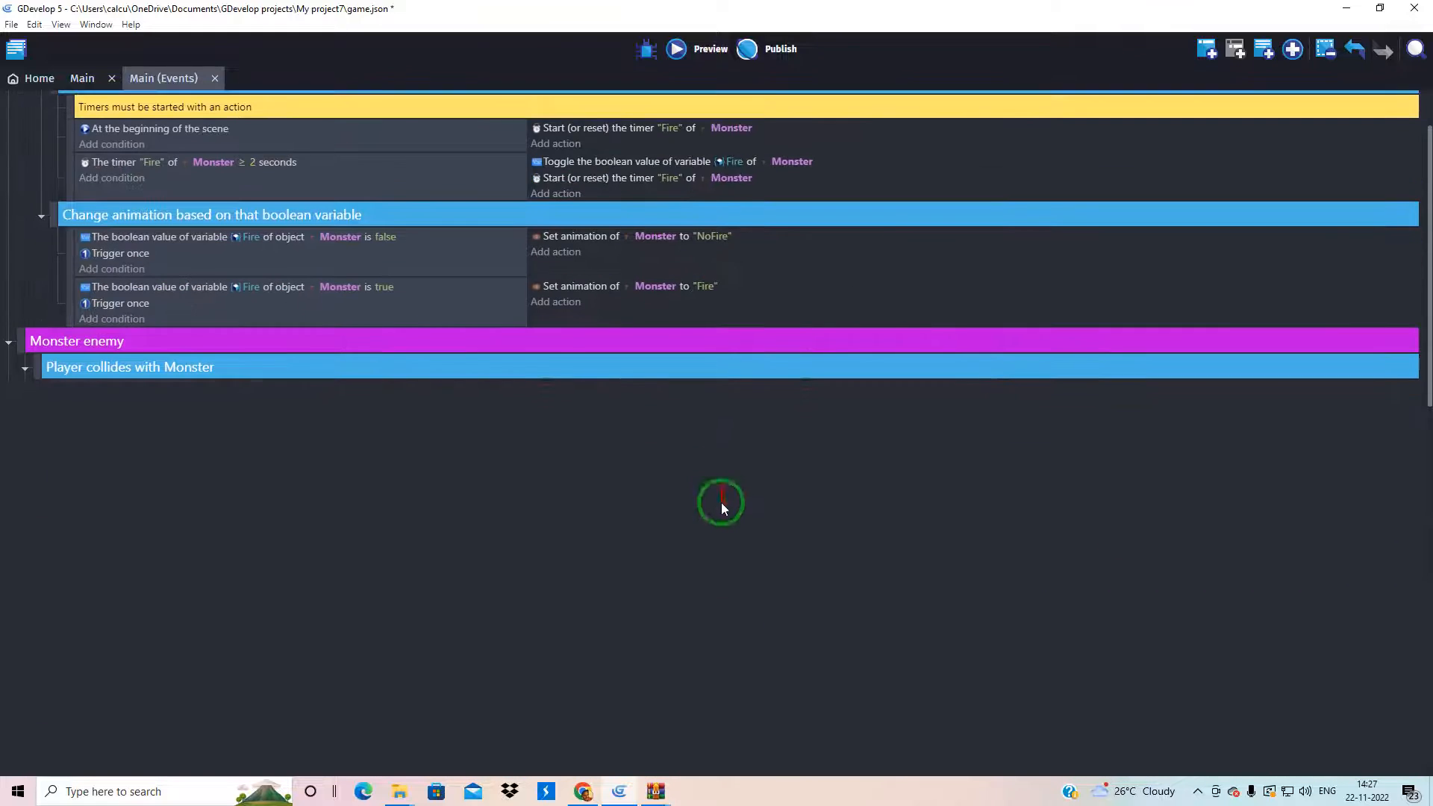
scroll(721, 504, "down", 2)
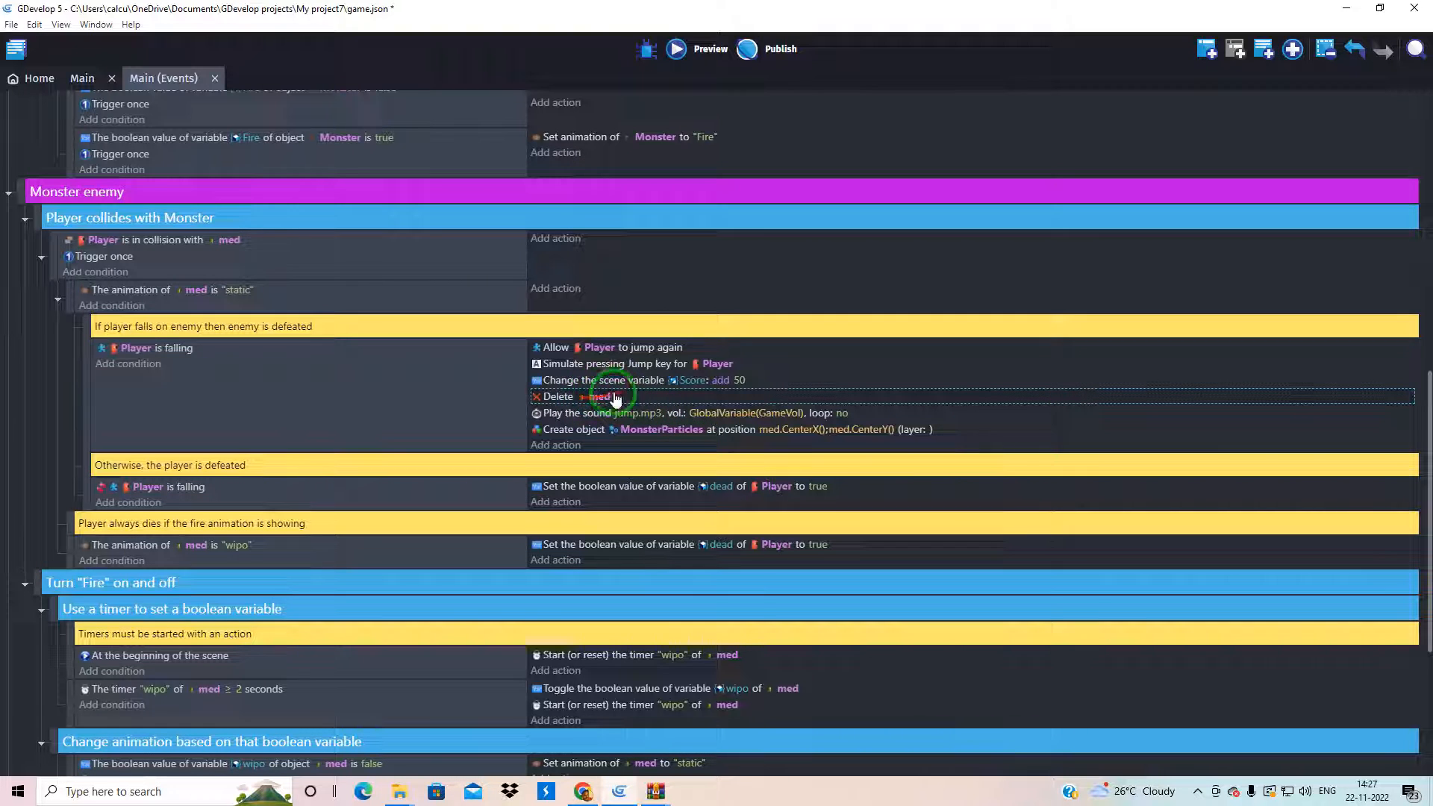
left_click(681, 49)
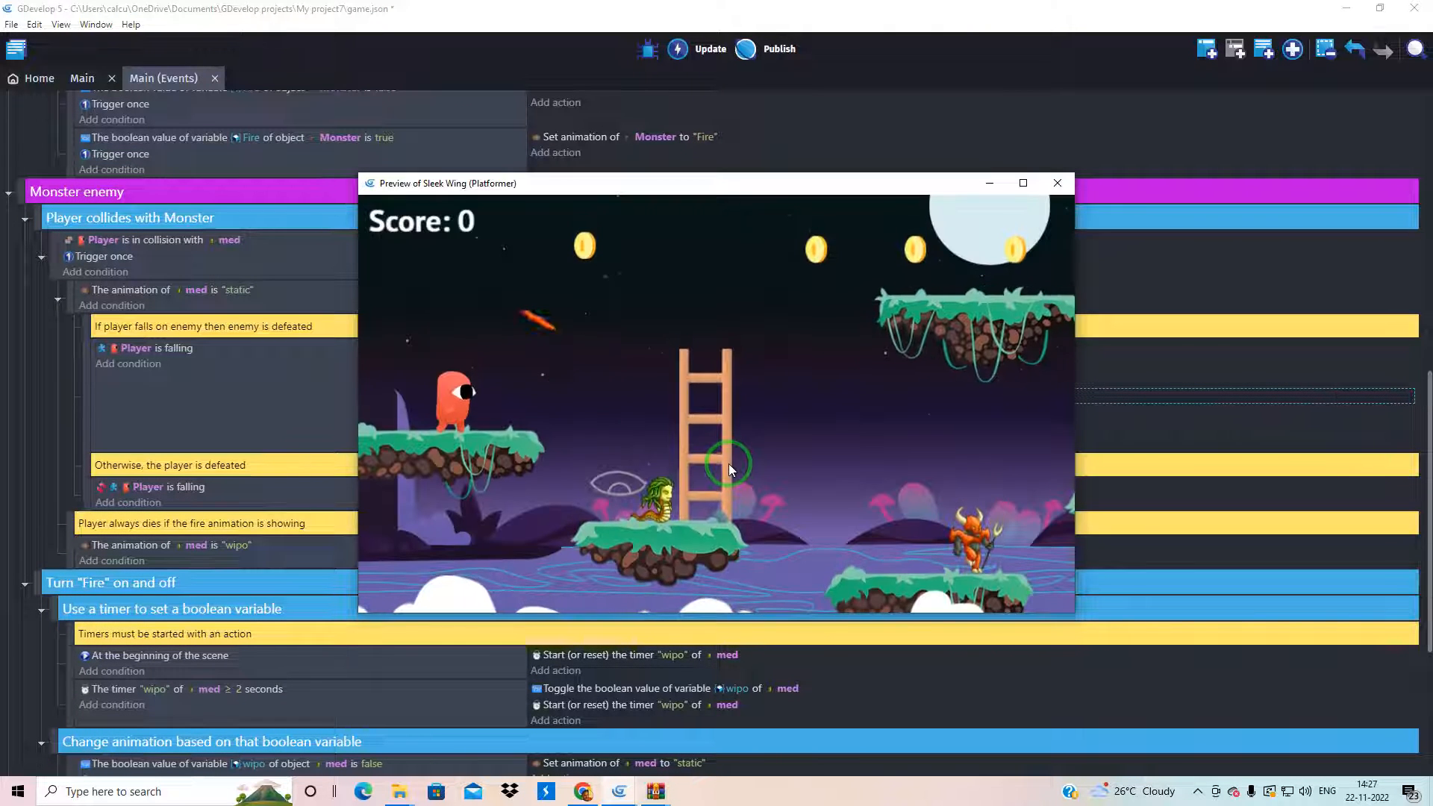
key("Right")
key("Left")
key("space")
key("Right")
key("Left")
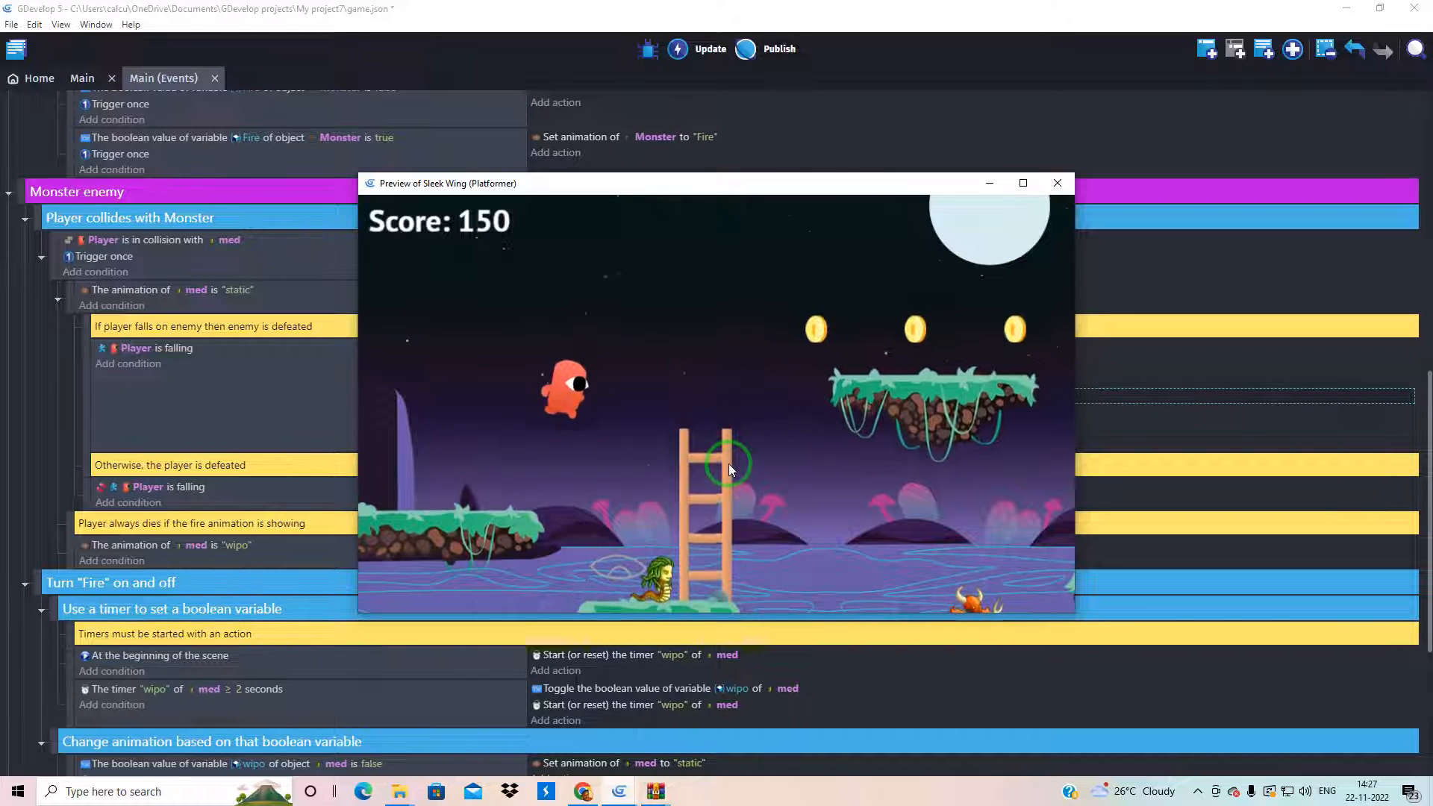
key("Right")
key("Right")
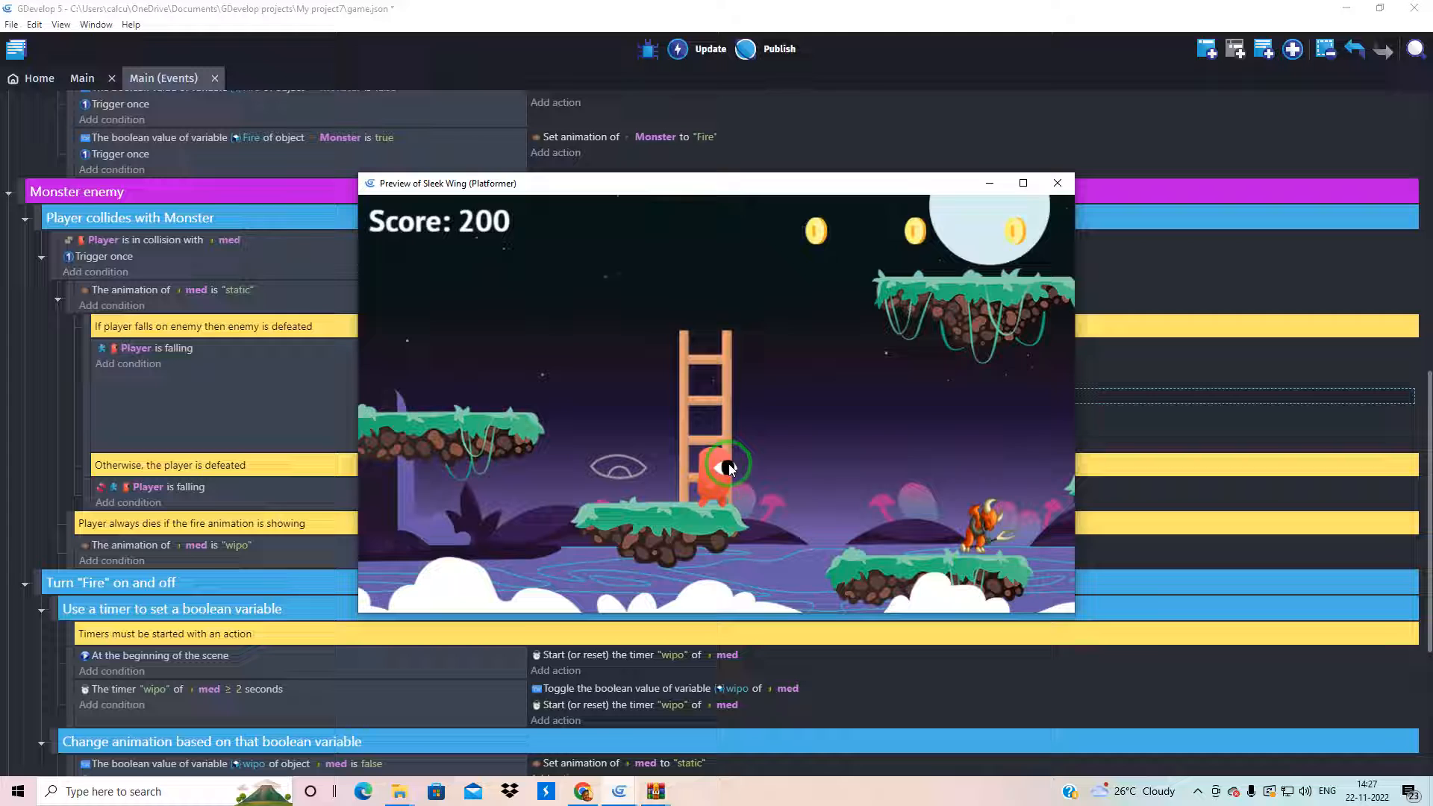
key("space")
key("Right")
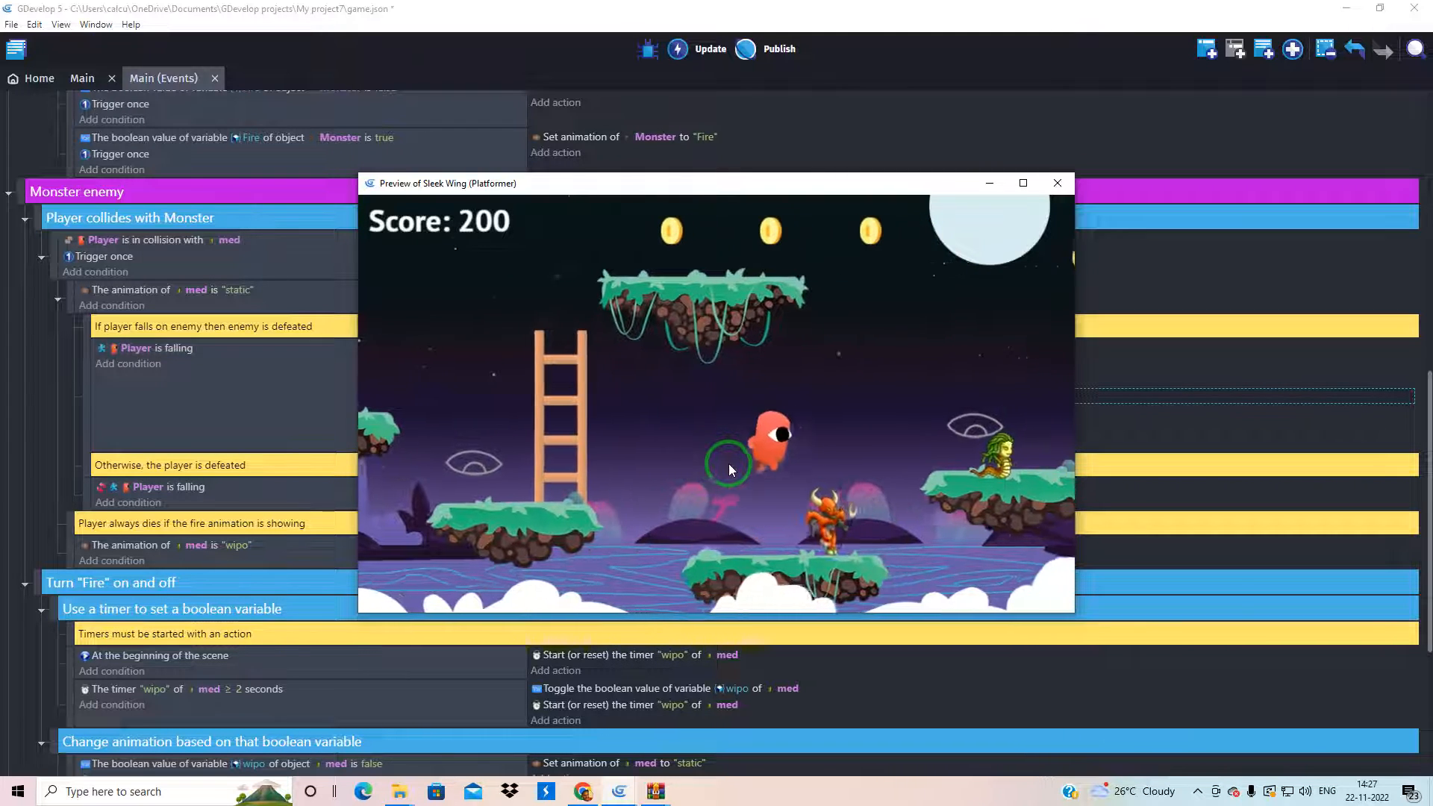
key("Right")
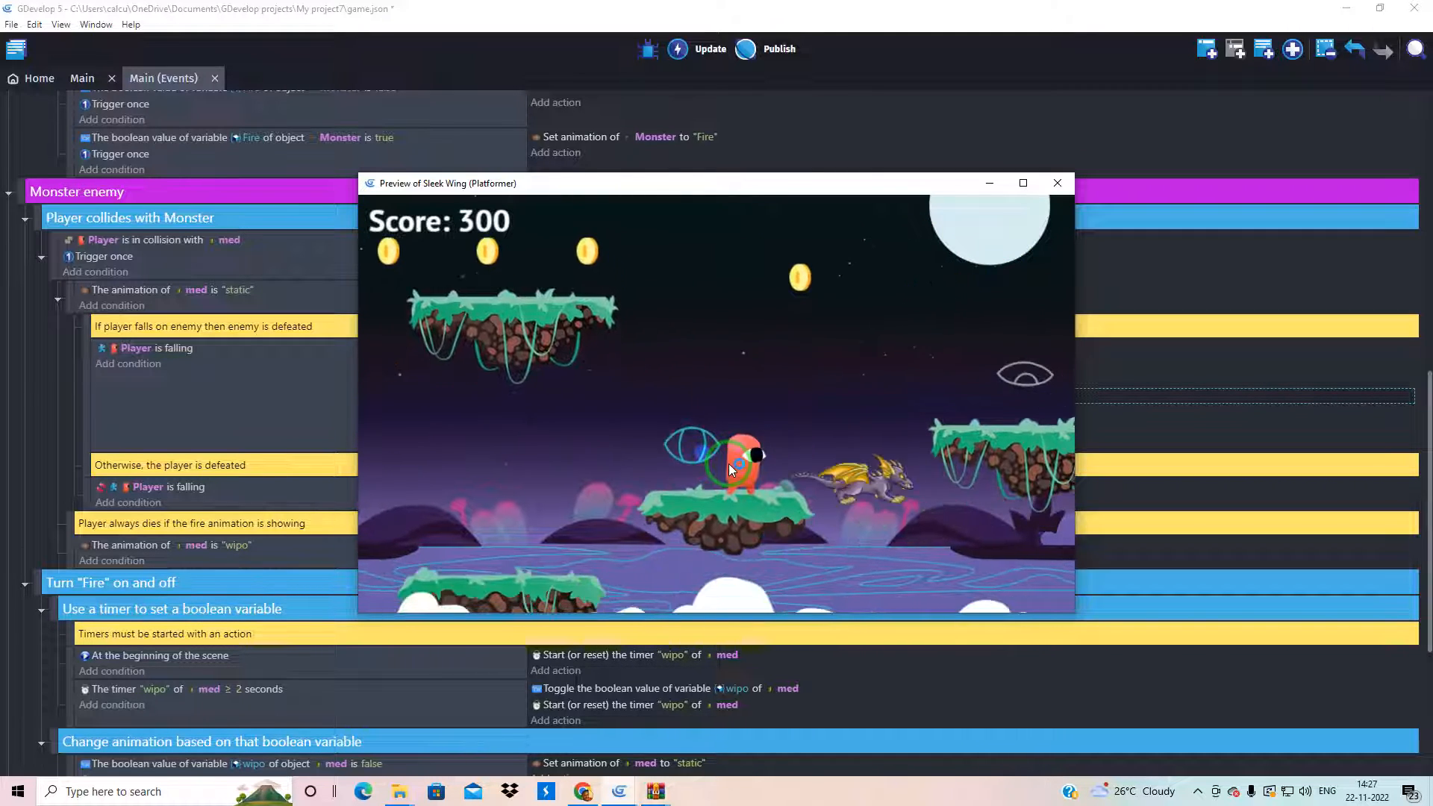
Step: Continue the preview by jumping the player past the flying enemies and onto the monster beside the portal, and close the preview
key("Left")
key("Right")
key("space")
key("Right")
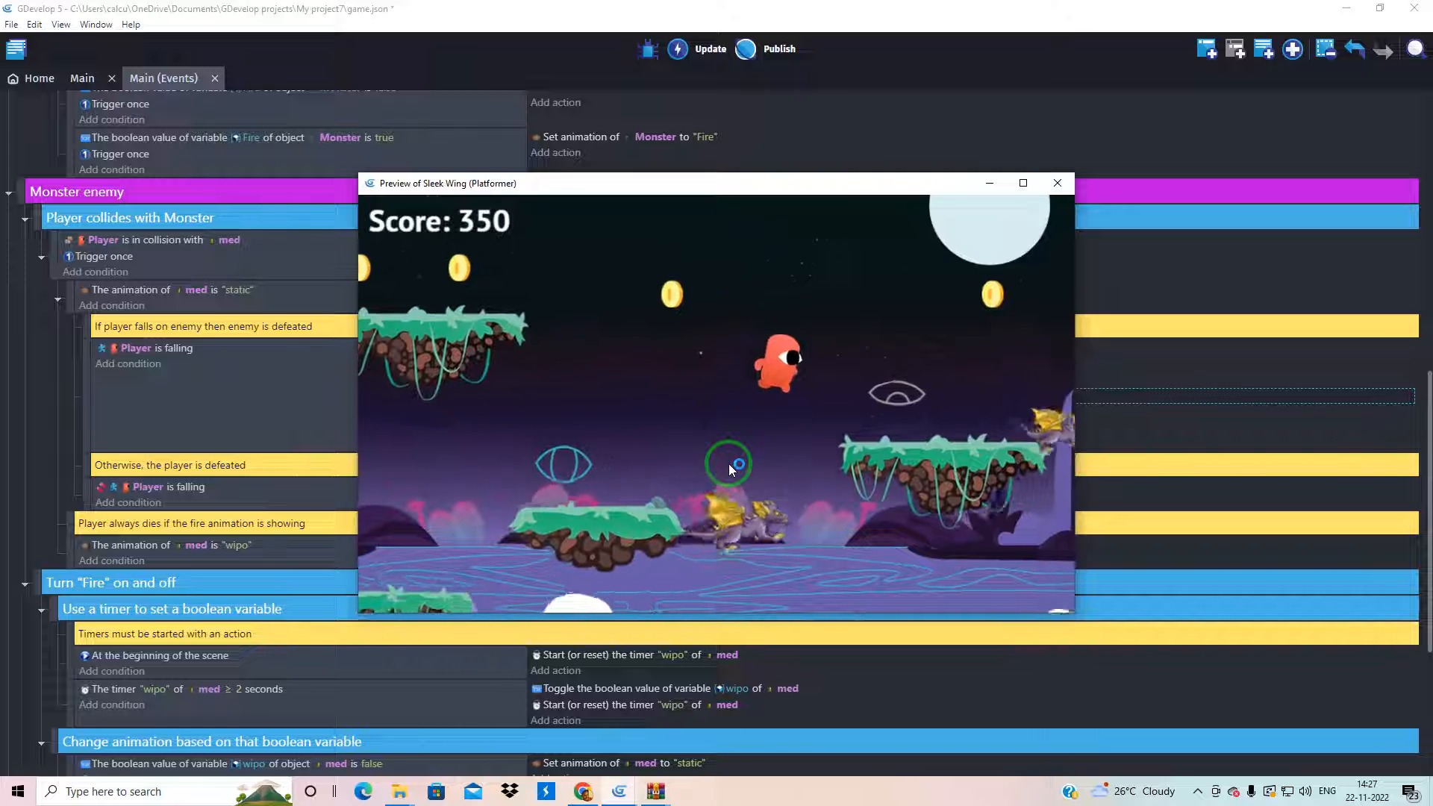
key("Right")
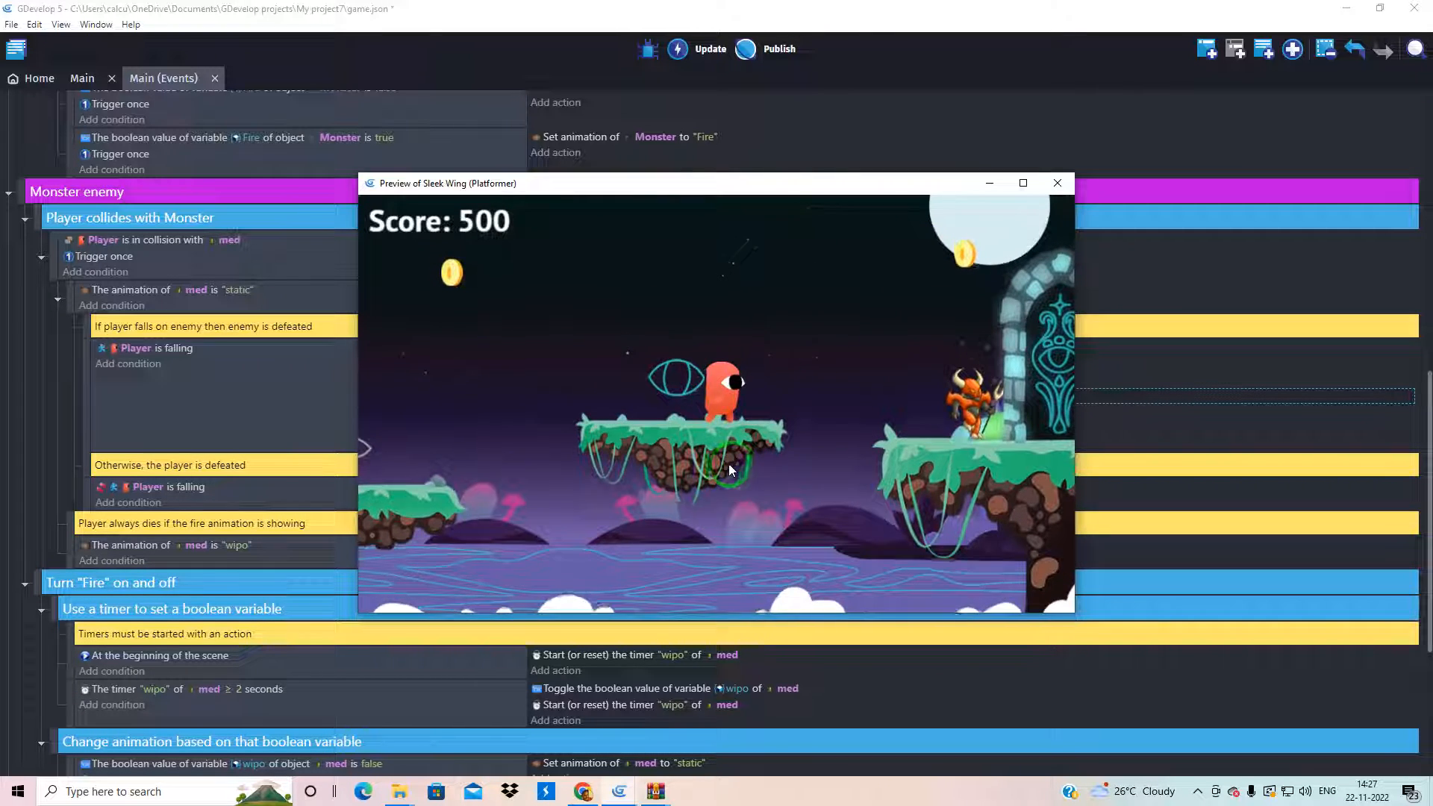
key("space")
key("Right")
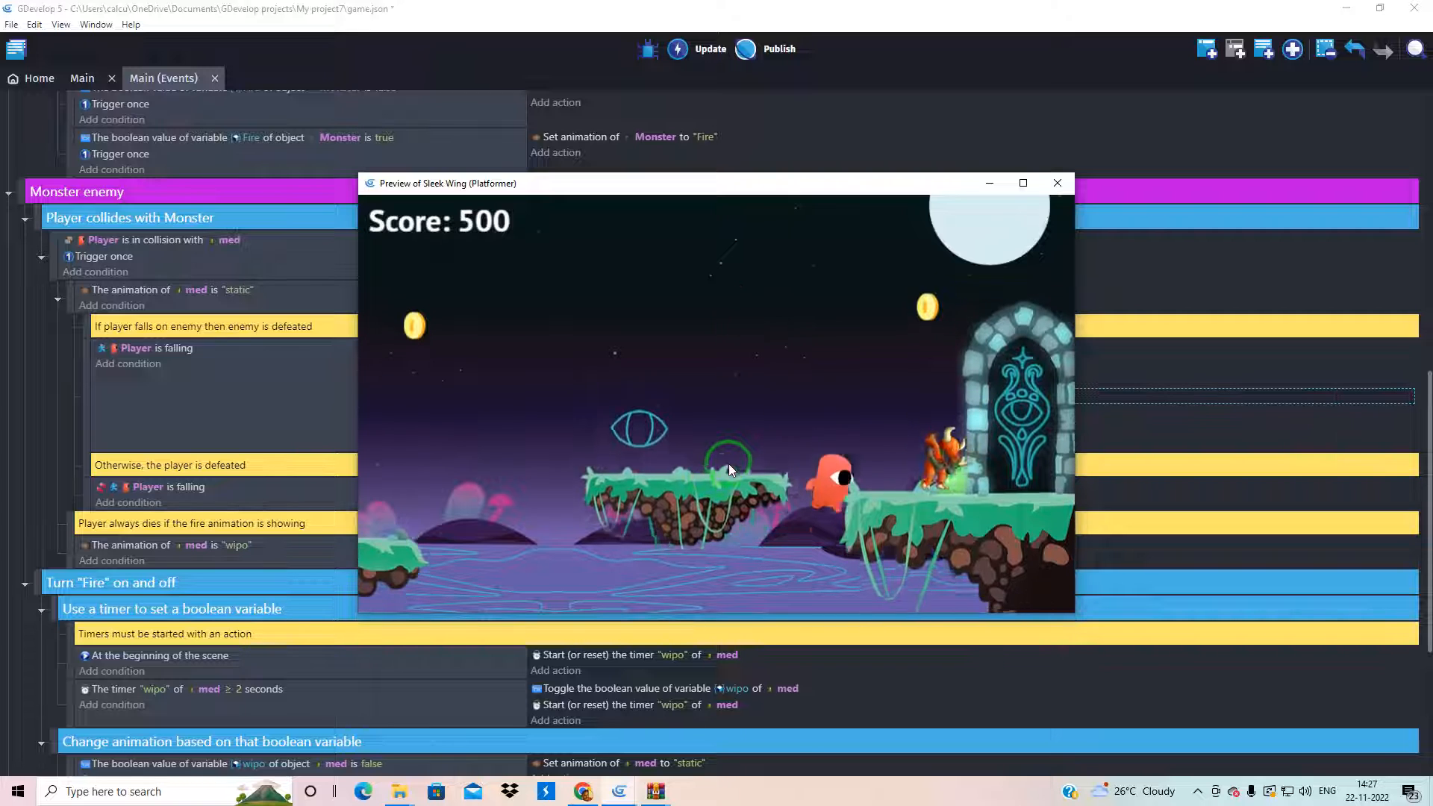
key("space")
key("Right")
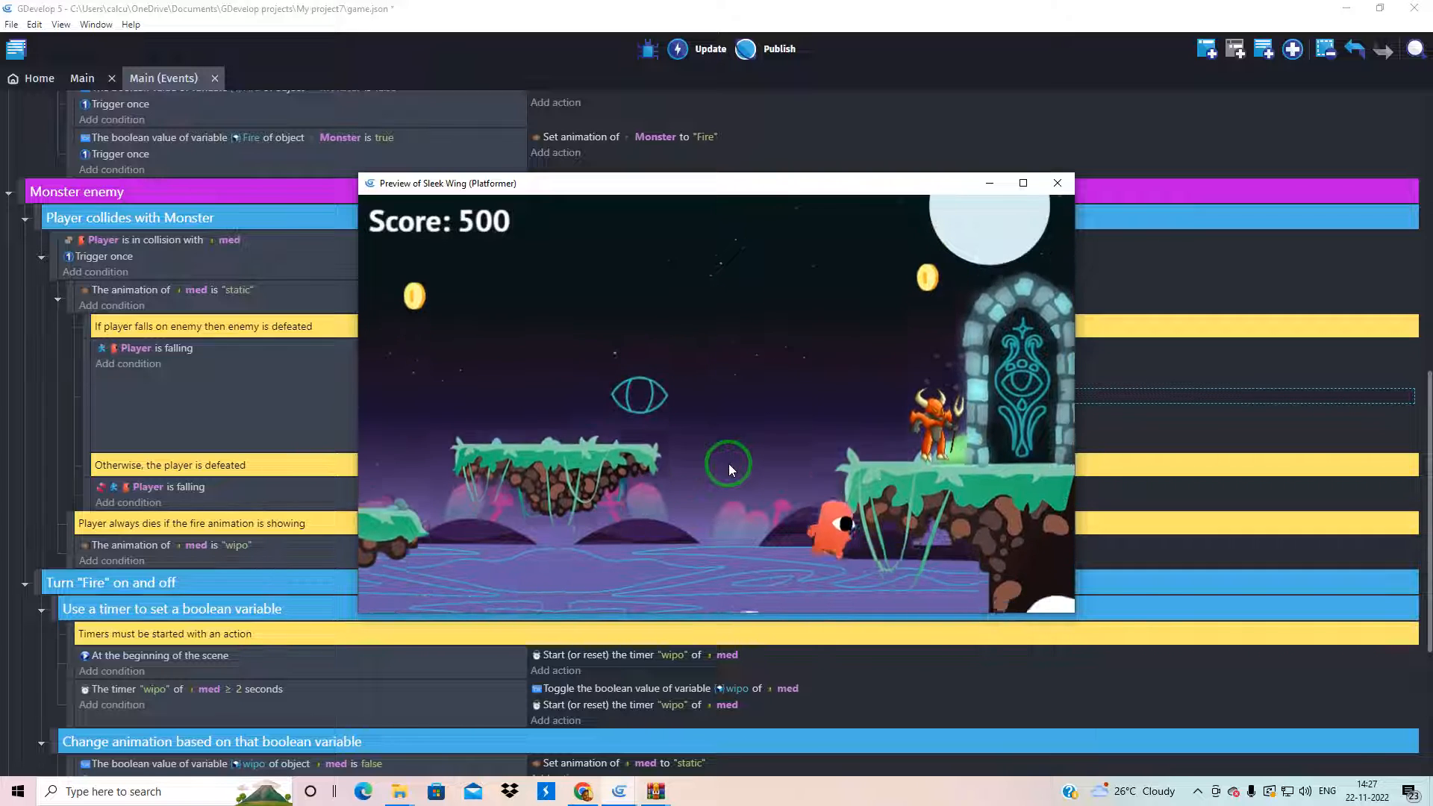
key("space")
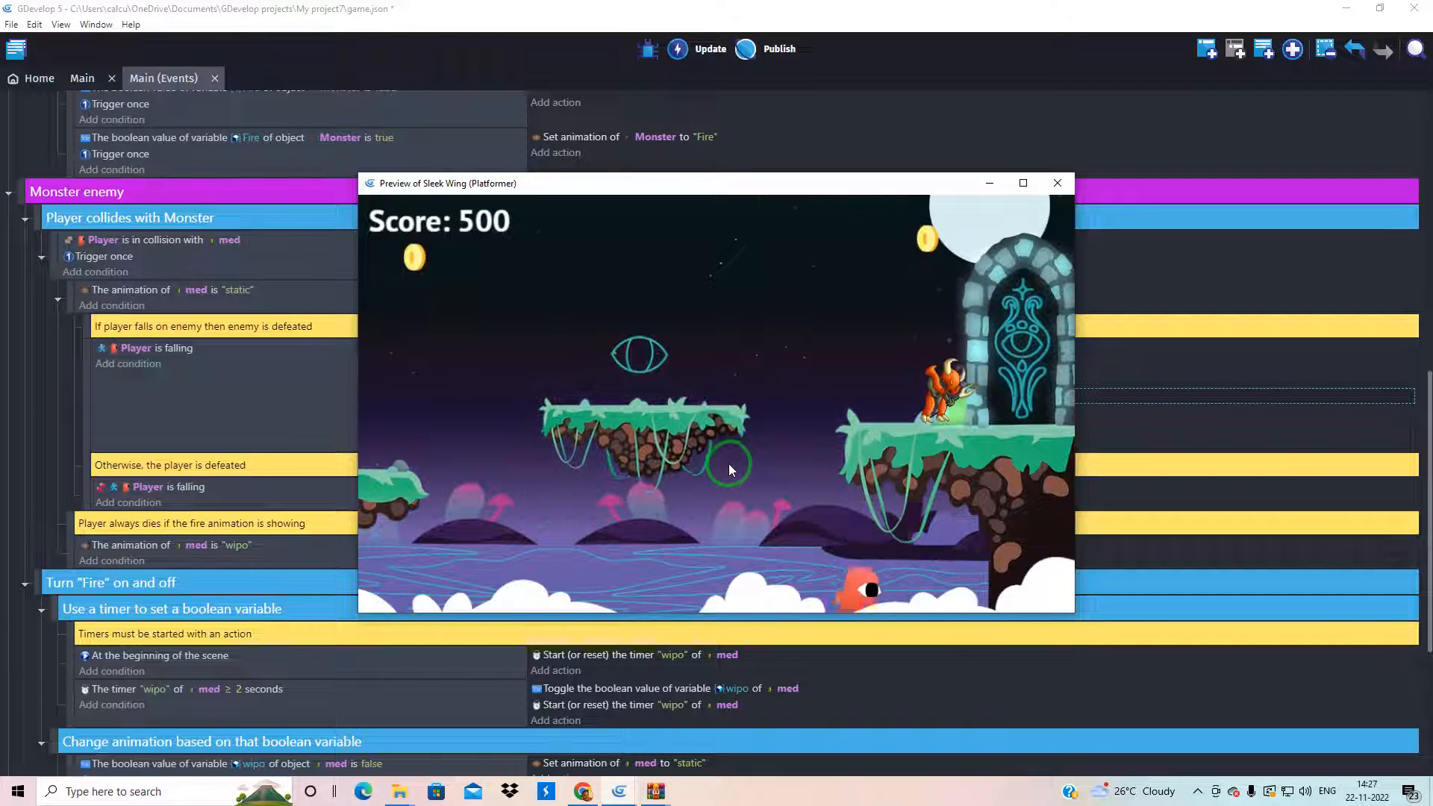
key("Right")
key("space")
key("Right")
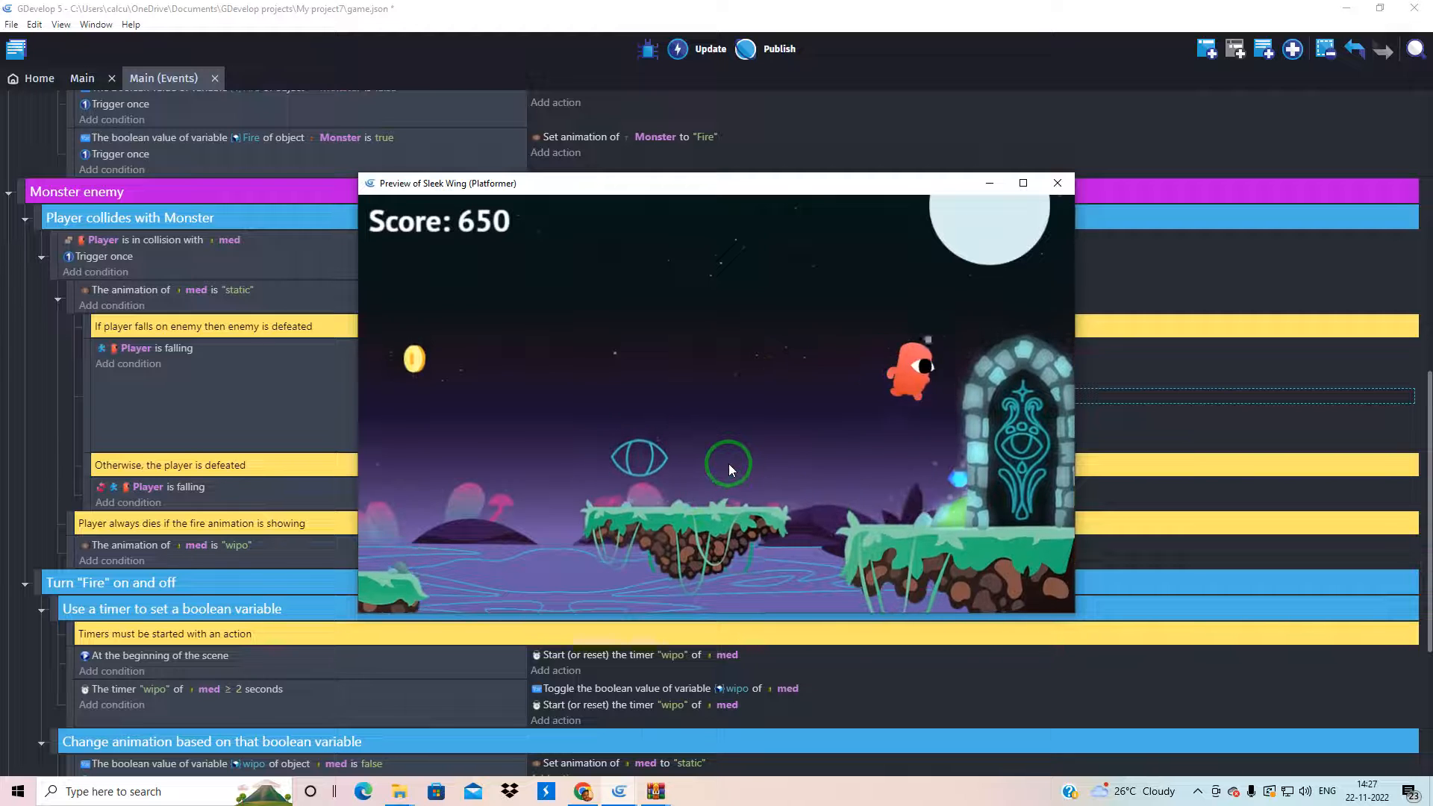
left_click(1058, 183)
left_click(707, 51)
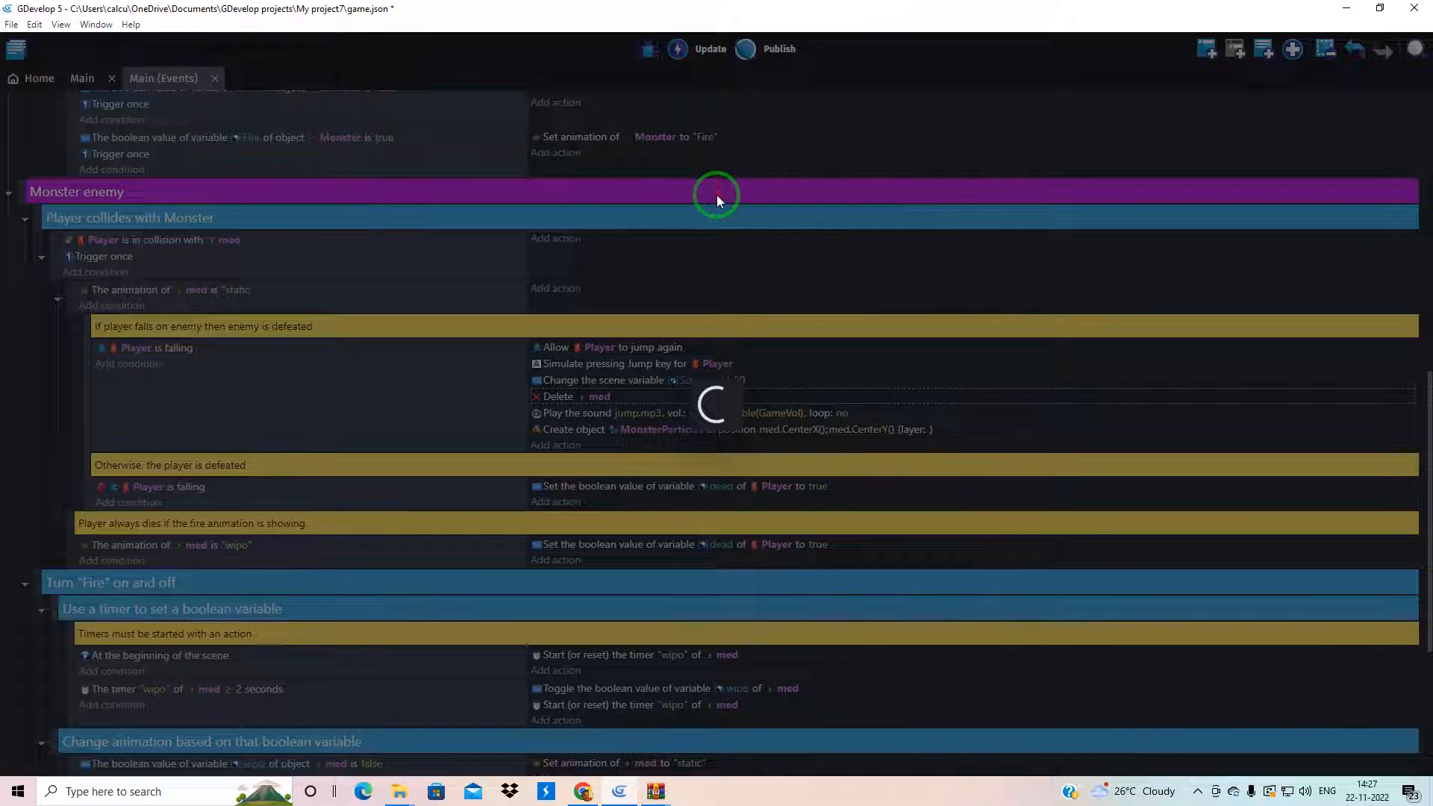
Step: Return to the Main scene editor and create a new Sprite object from scratch
scroll(750, 504, "down", 3)
scroll(742, 488, "down", 5)
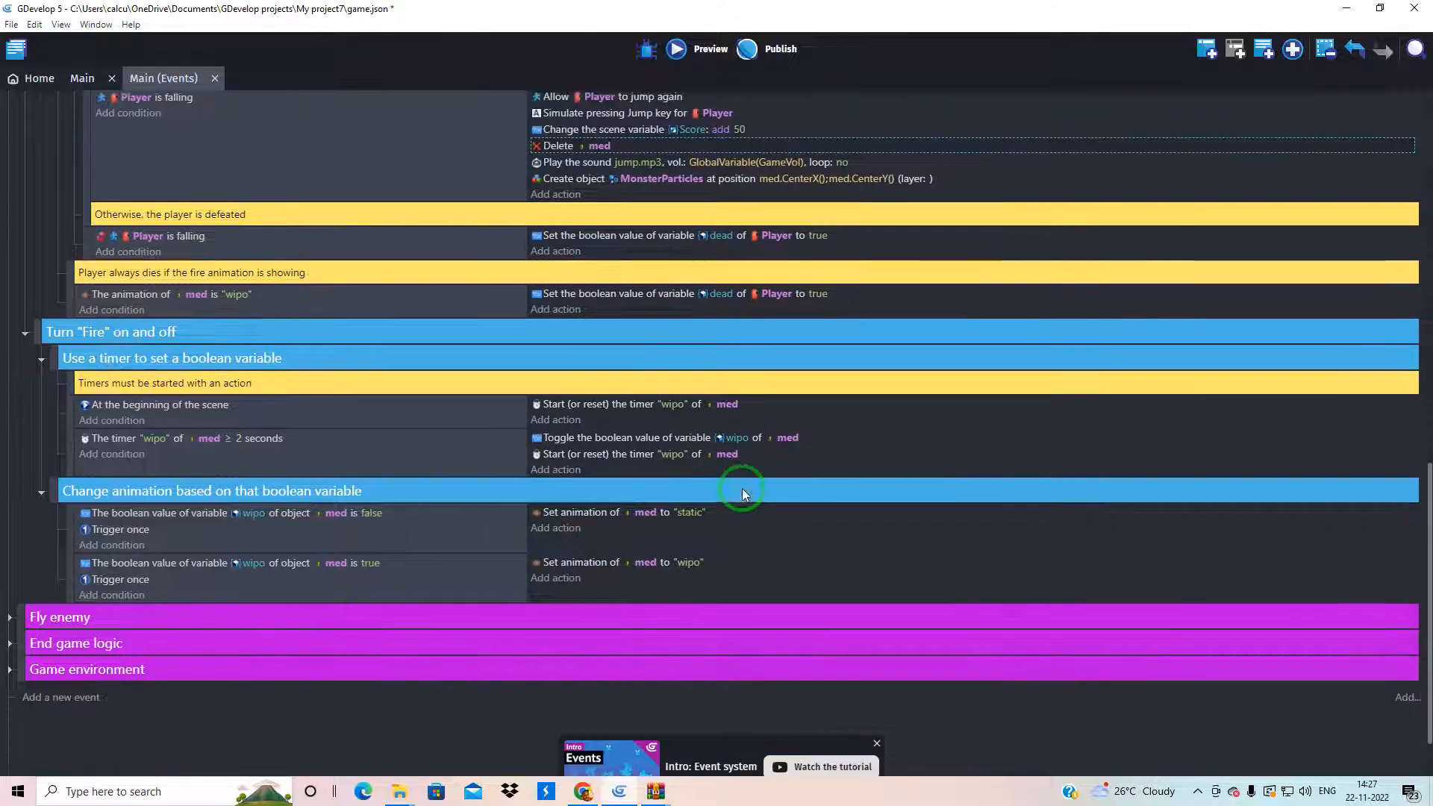
scroll(742, 489, "up", 13)
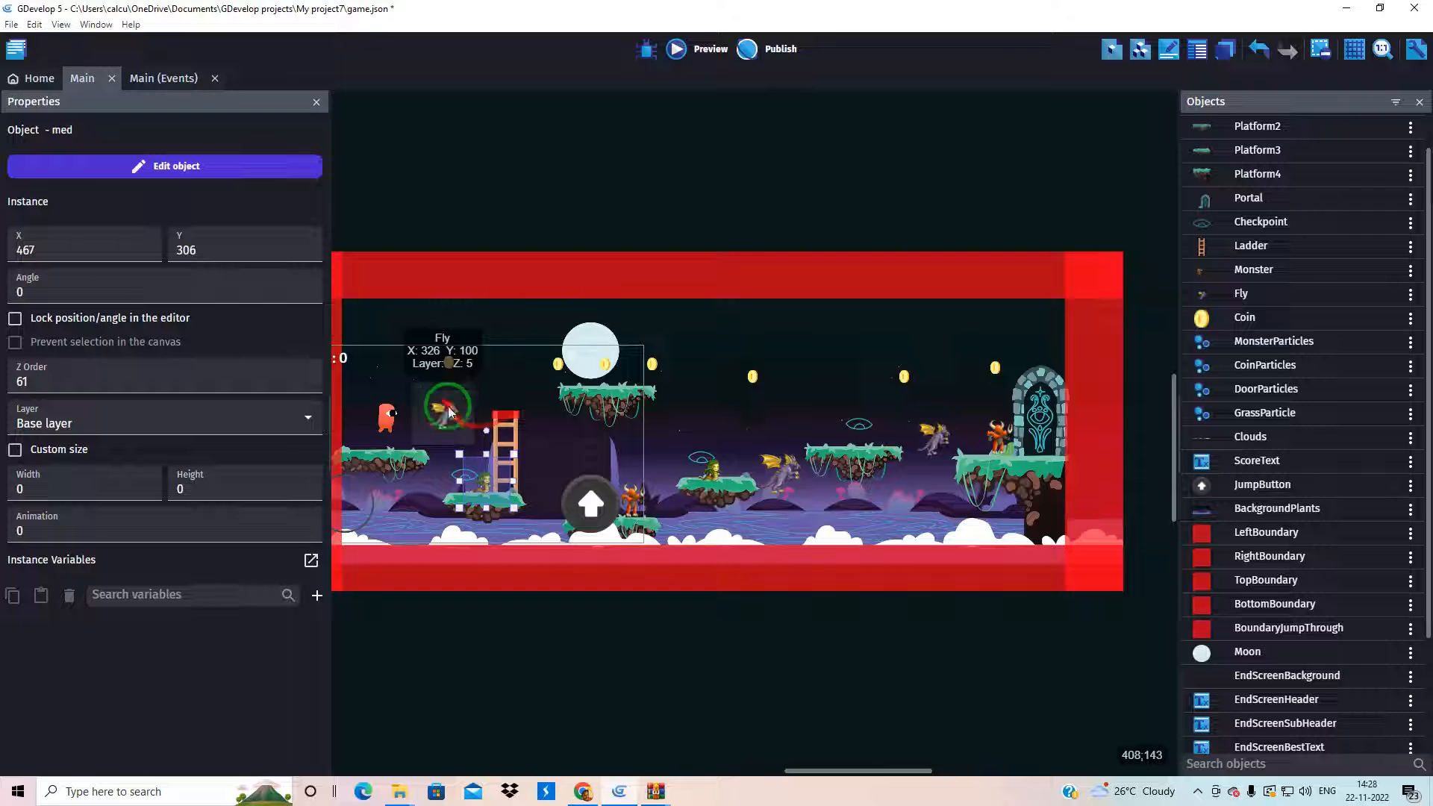
scroll(1260, 614, "down", 3)
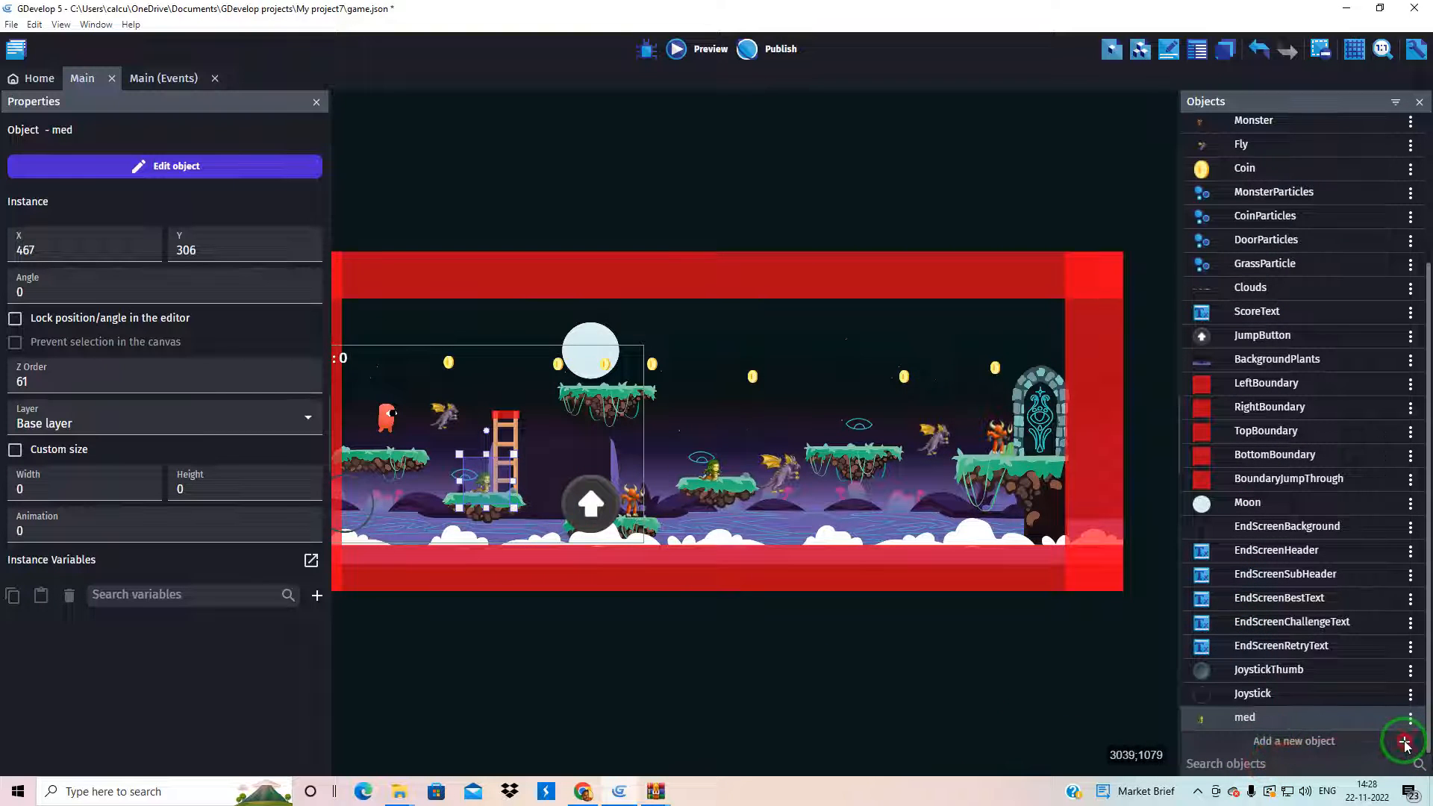
left_click(1355, 747)
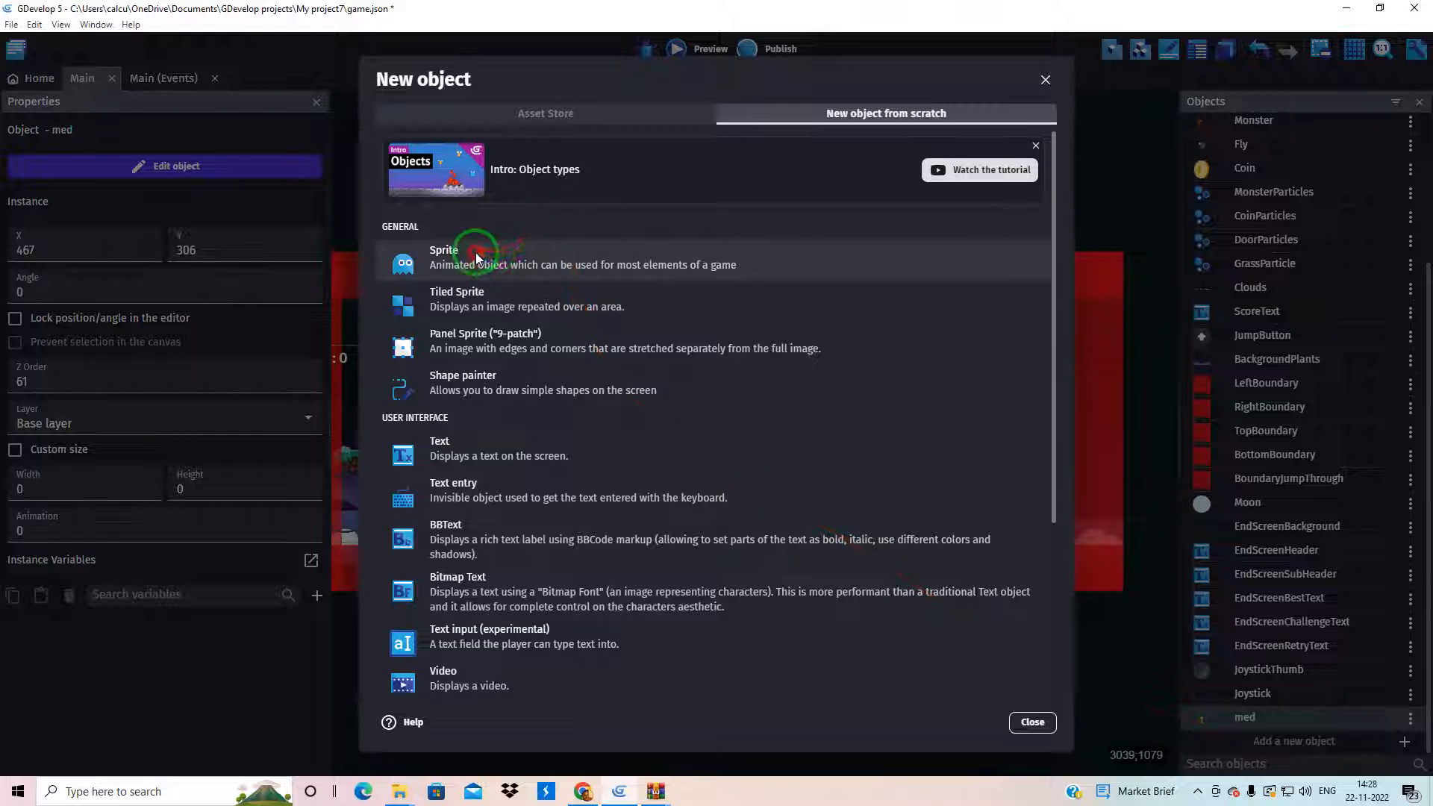
left_click(476, 252)
left_click(675, 450)
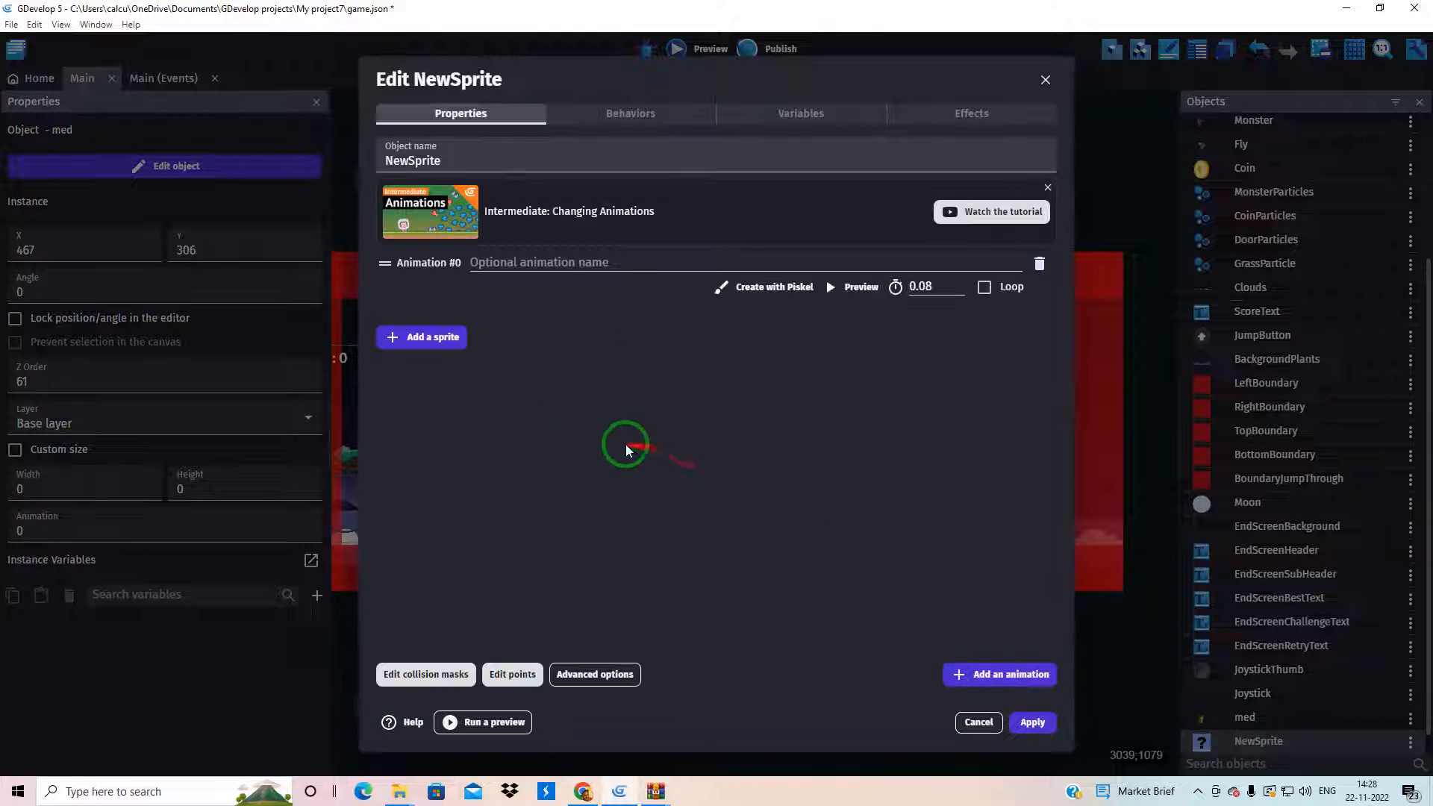
Step: Browse the lizard and jinn_animation folders, and add the Attack1 jinn image to the first animation, copied into the project folder
left_click(416, 340)
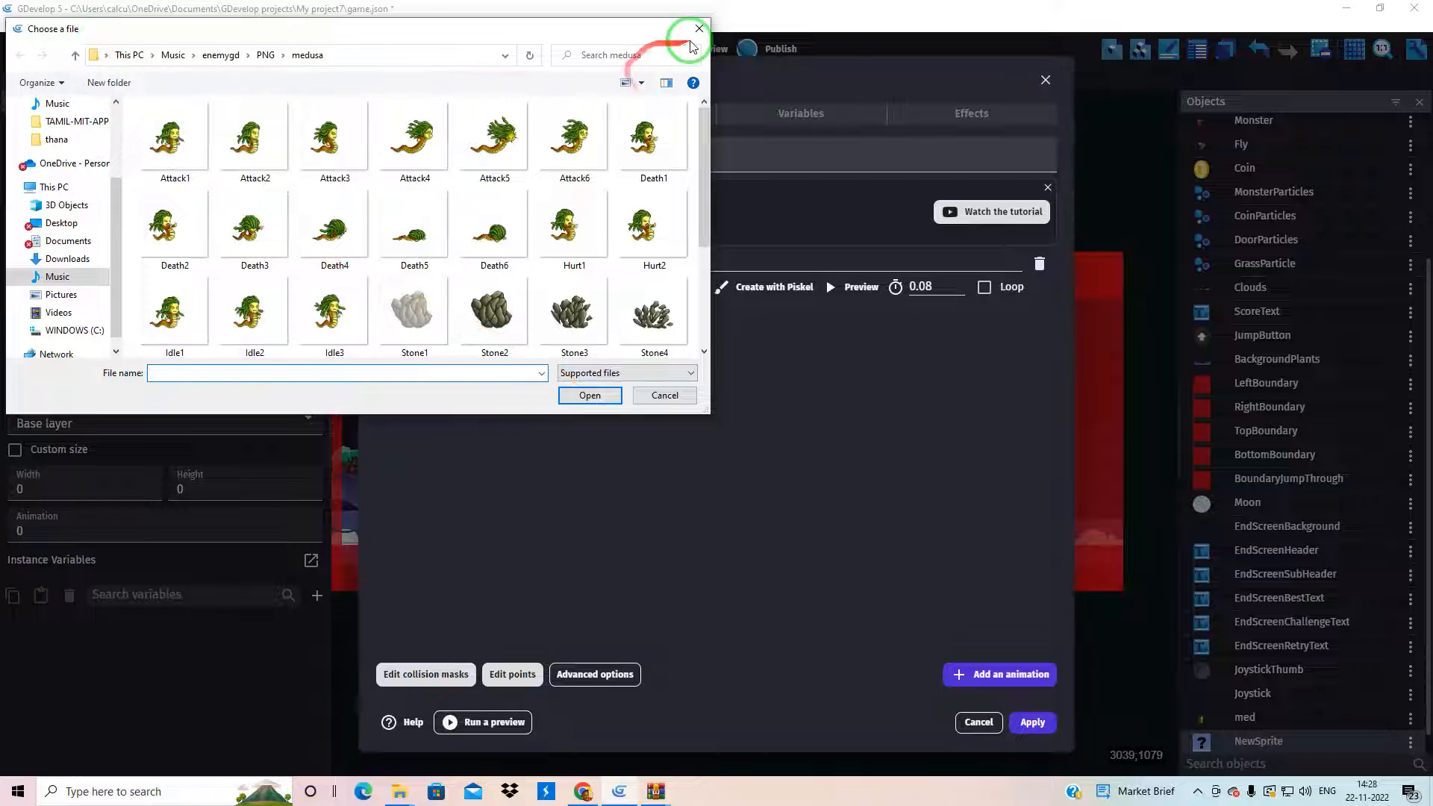
left_click(75, 57)
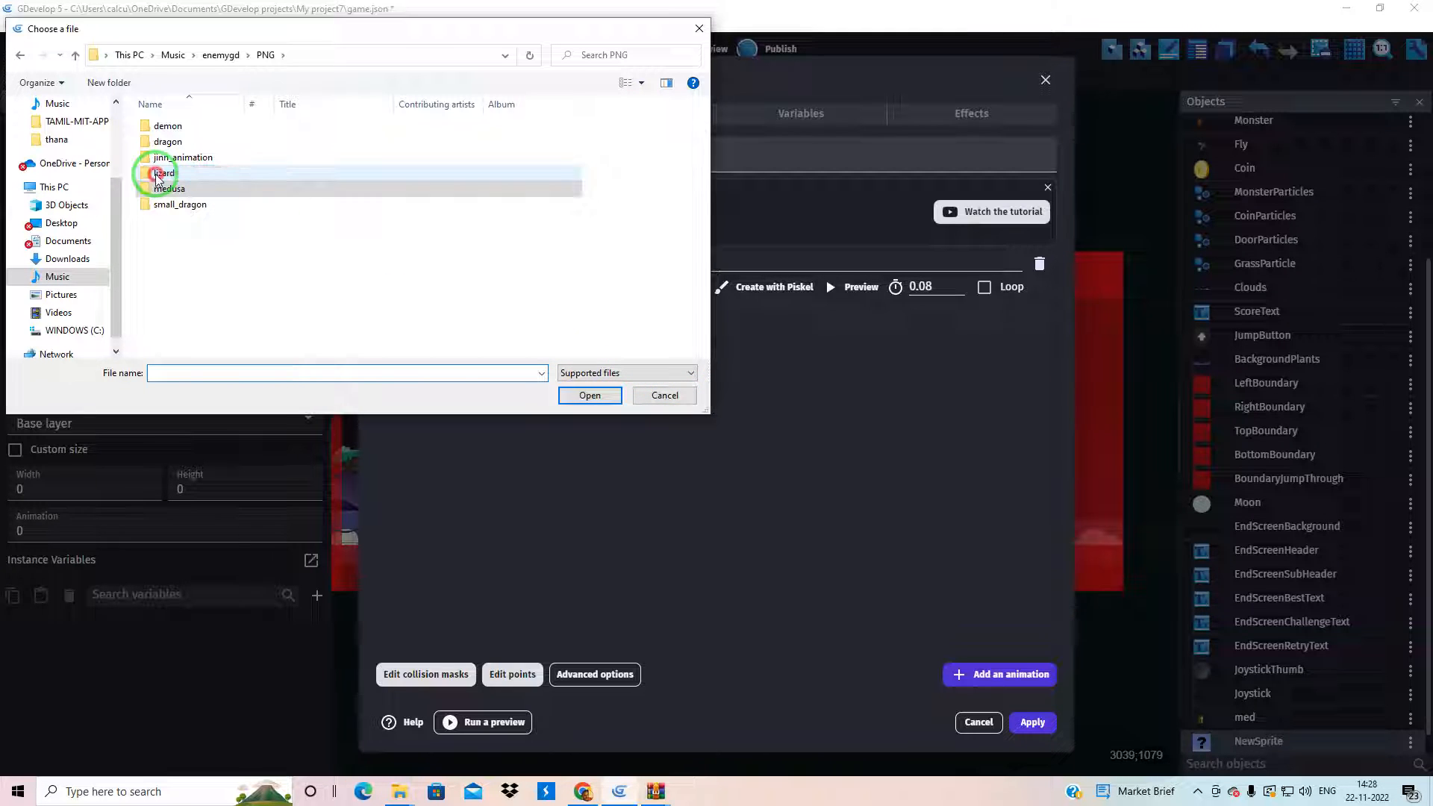
left_click(249, 174)
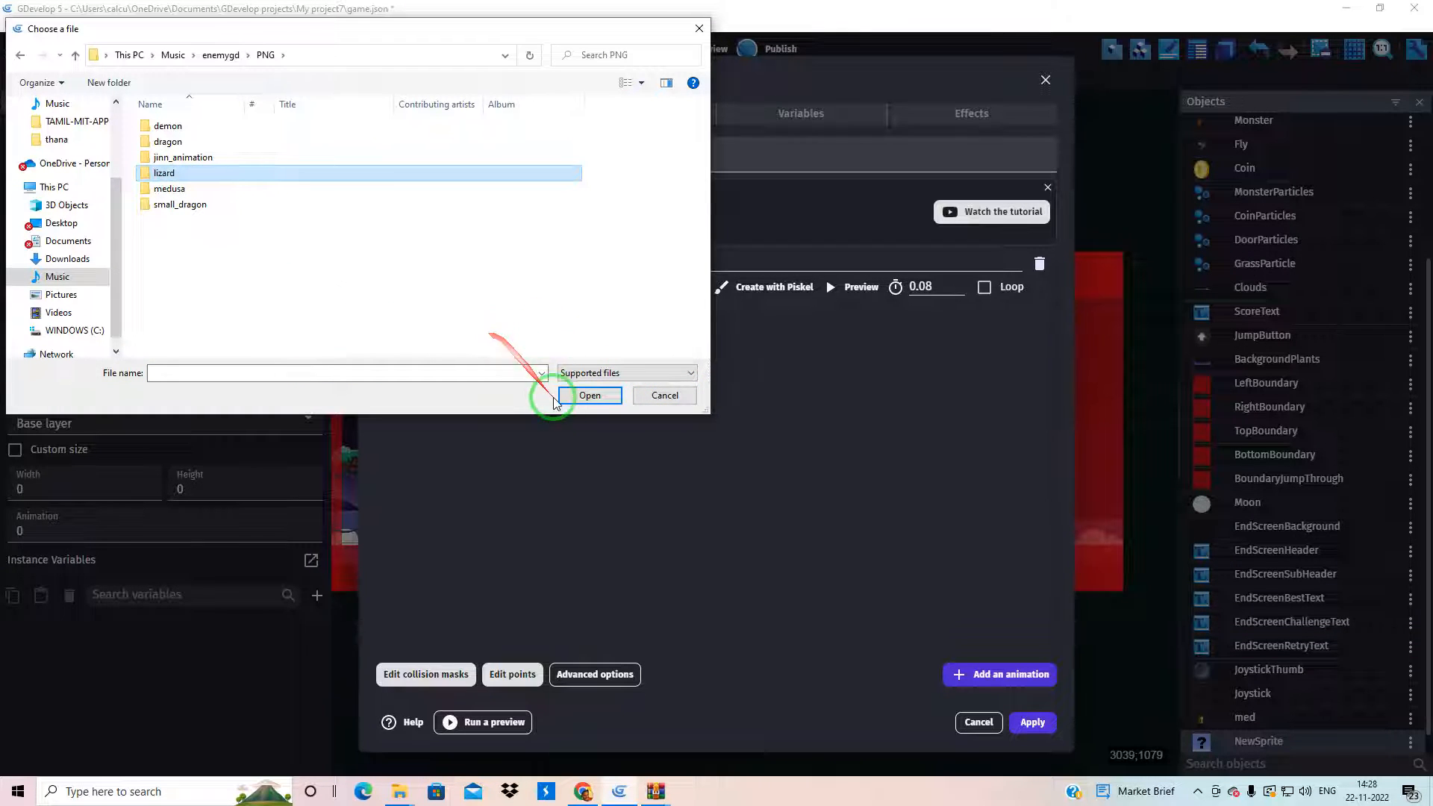
double_click(162, 174)
scroll(221, 282, "down", 1)
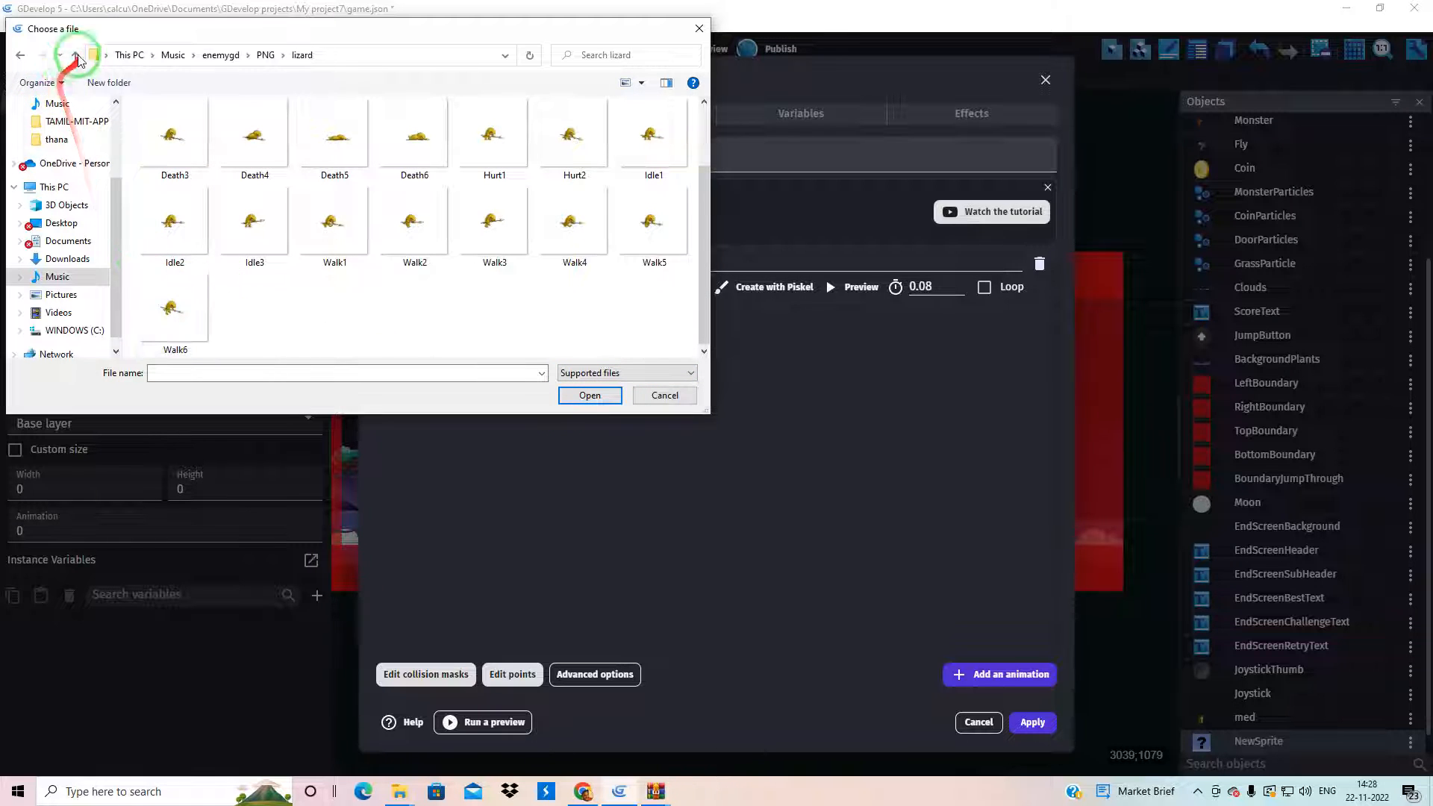
left_click(20, 56)
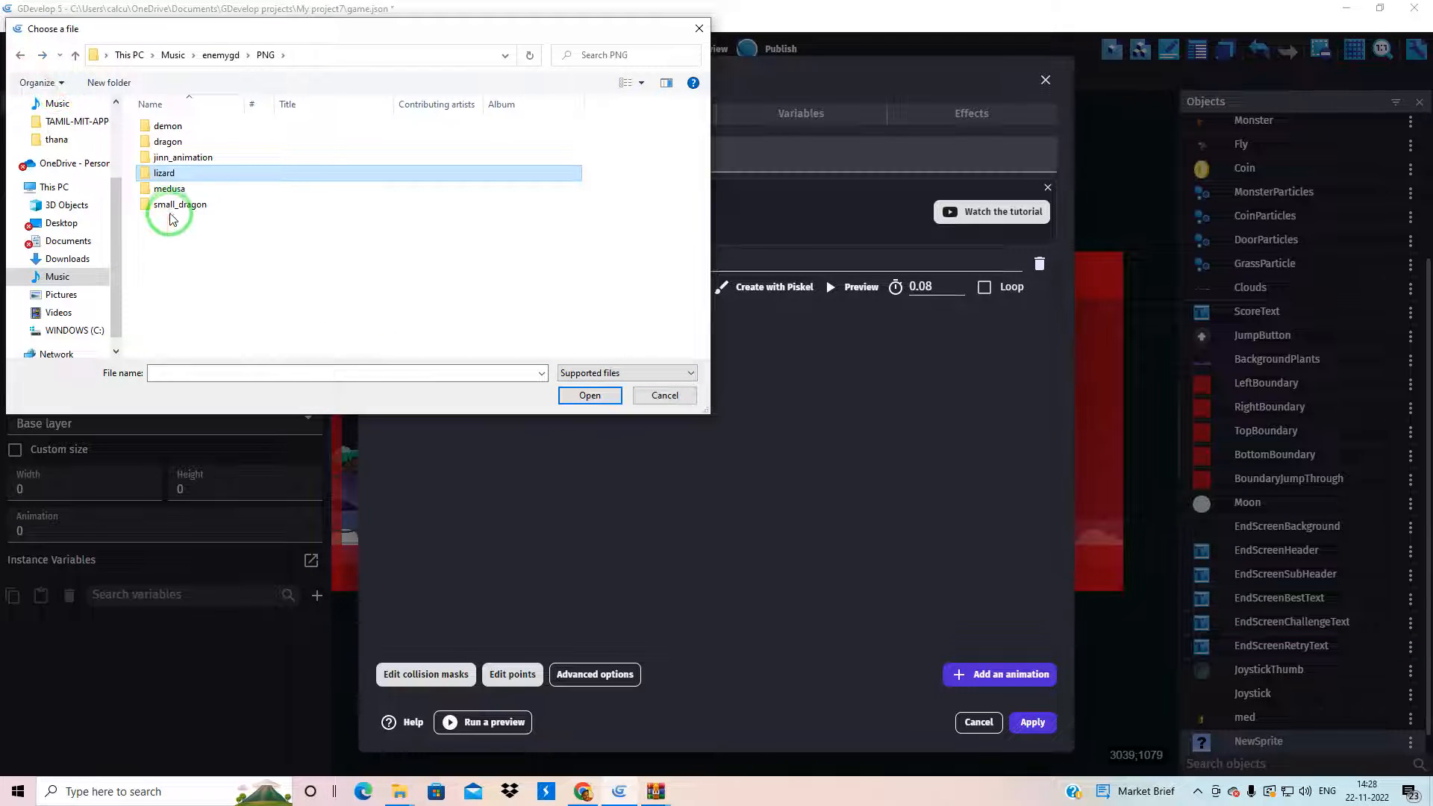
double_click(181, 157)
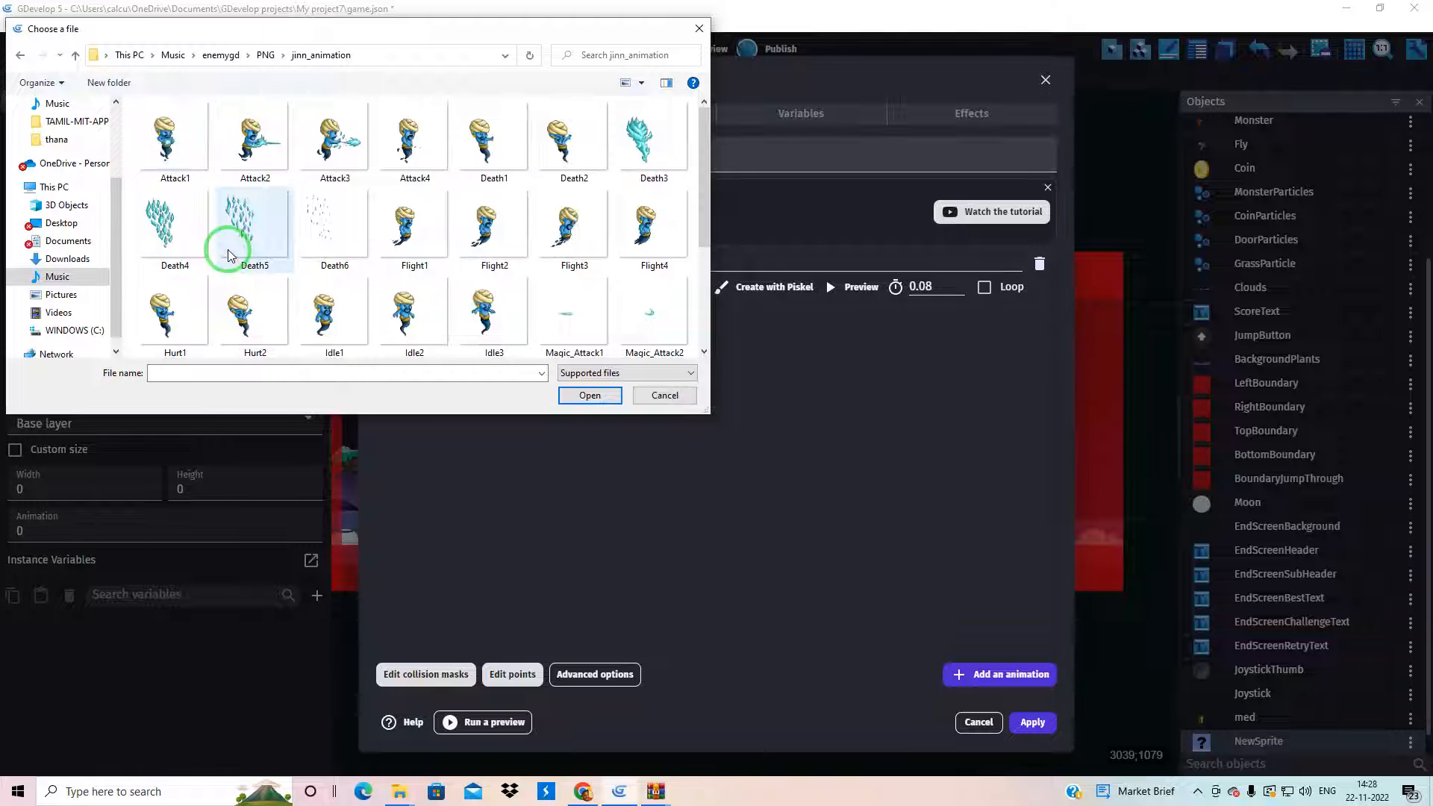
left_click(177, 141)
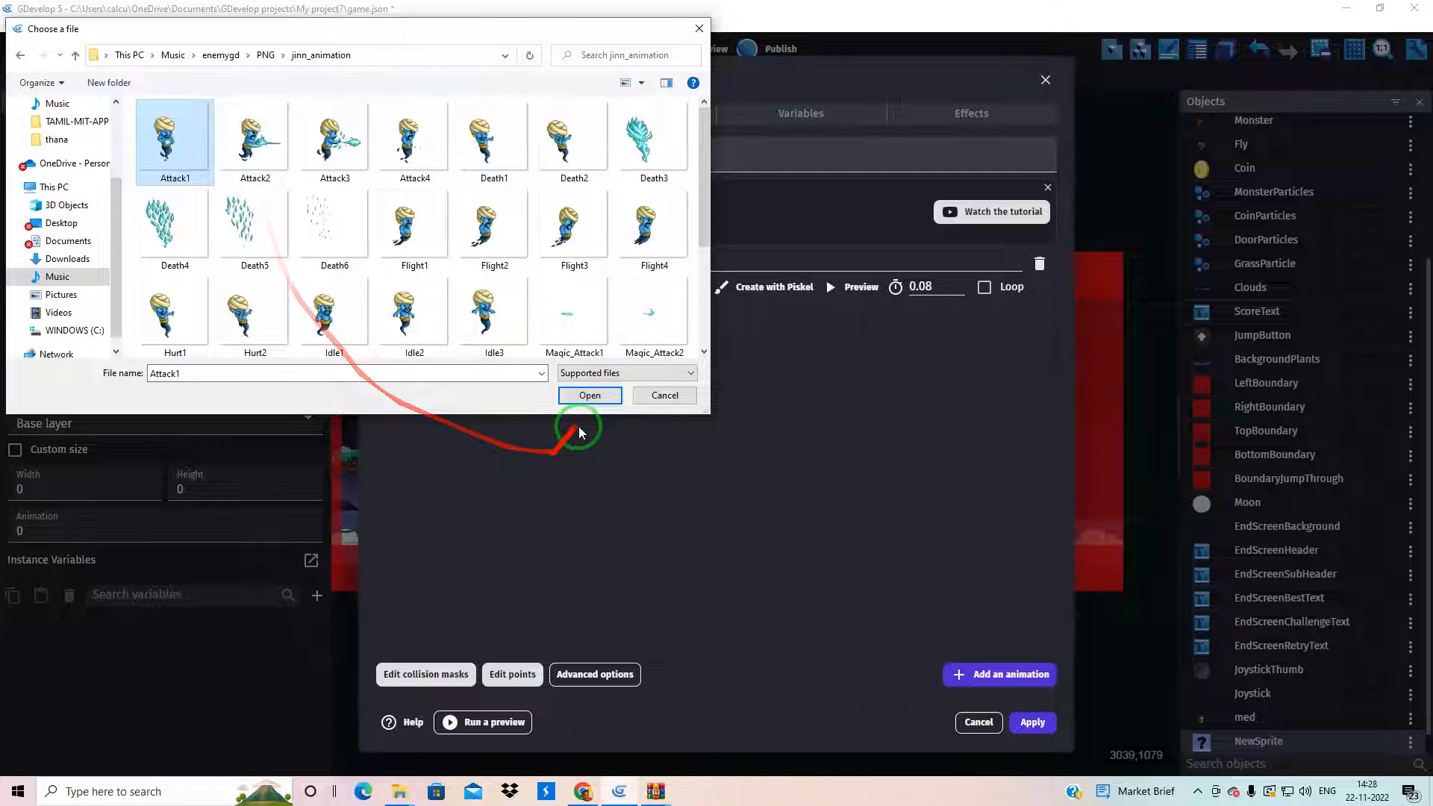
left_click(574, 395)
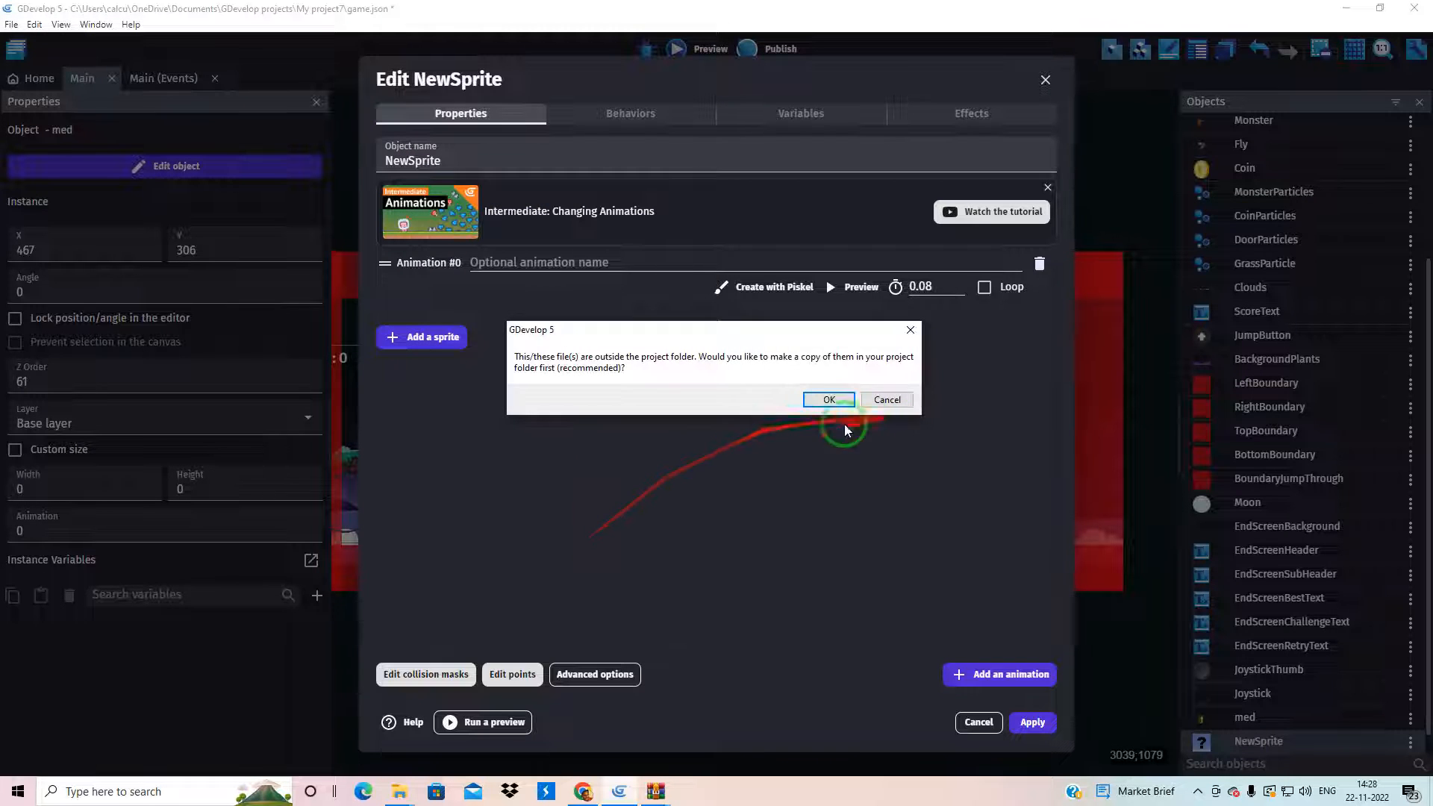
left_click(819, 400)
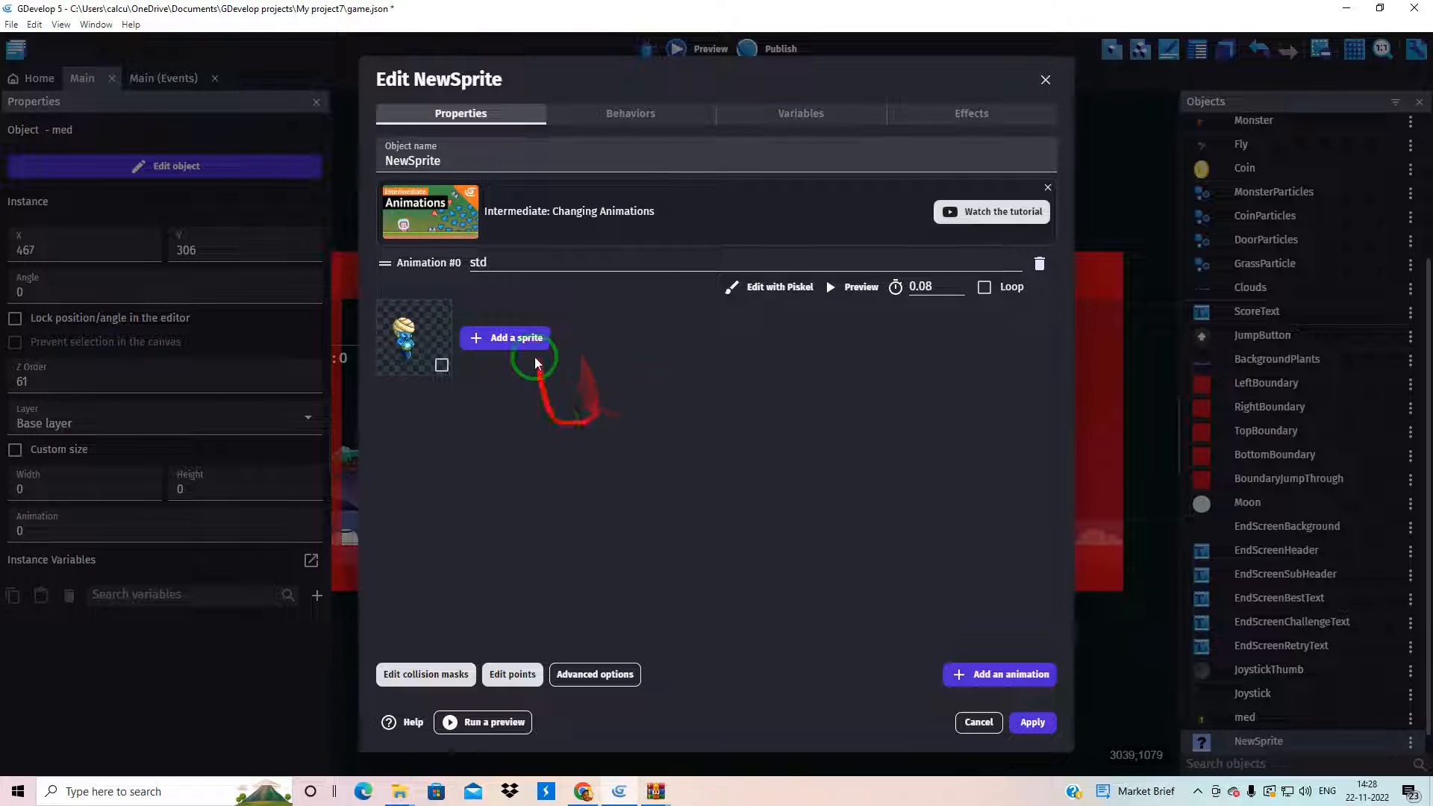
Step: Add a second animation using all the images in the jinn_animation folder, copied into the project folder, and apply the object
left_click(1026, 675)
left_click(415, 459)
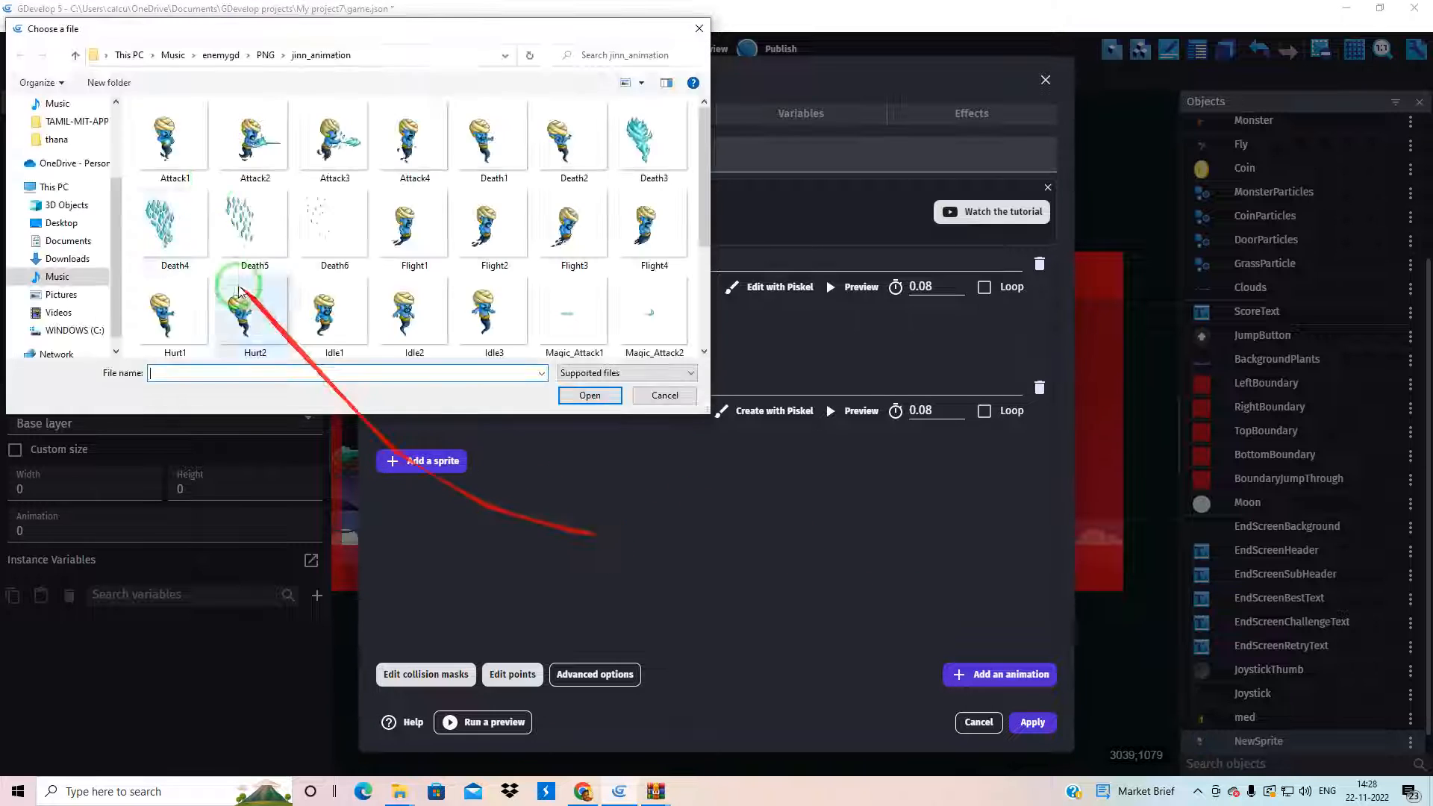
scroll(342, 306, "down", 5)
left_click_drag(624, 333, 169, 97)
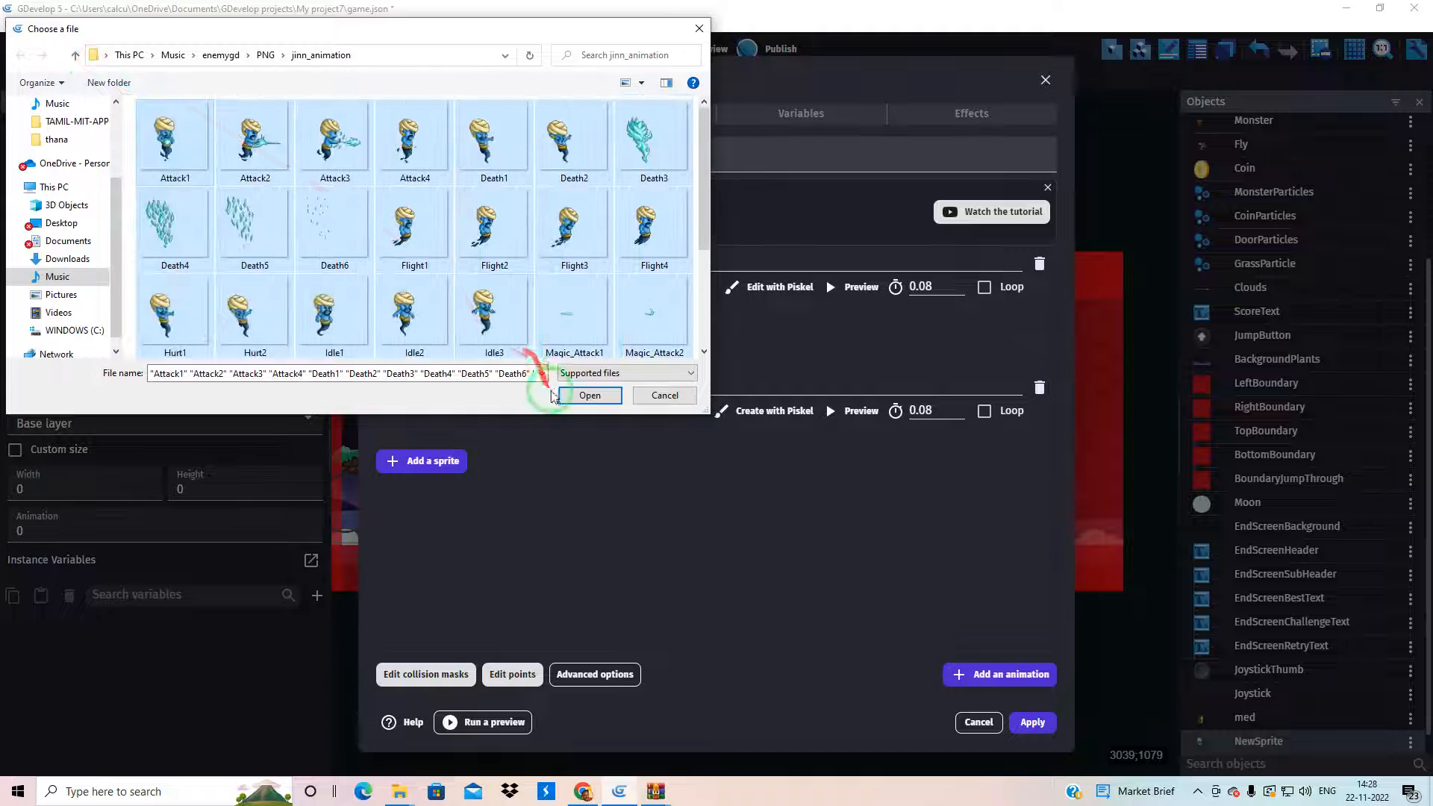
left_click(582, 397)
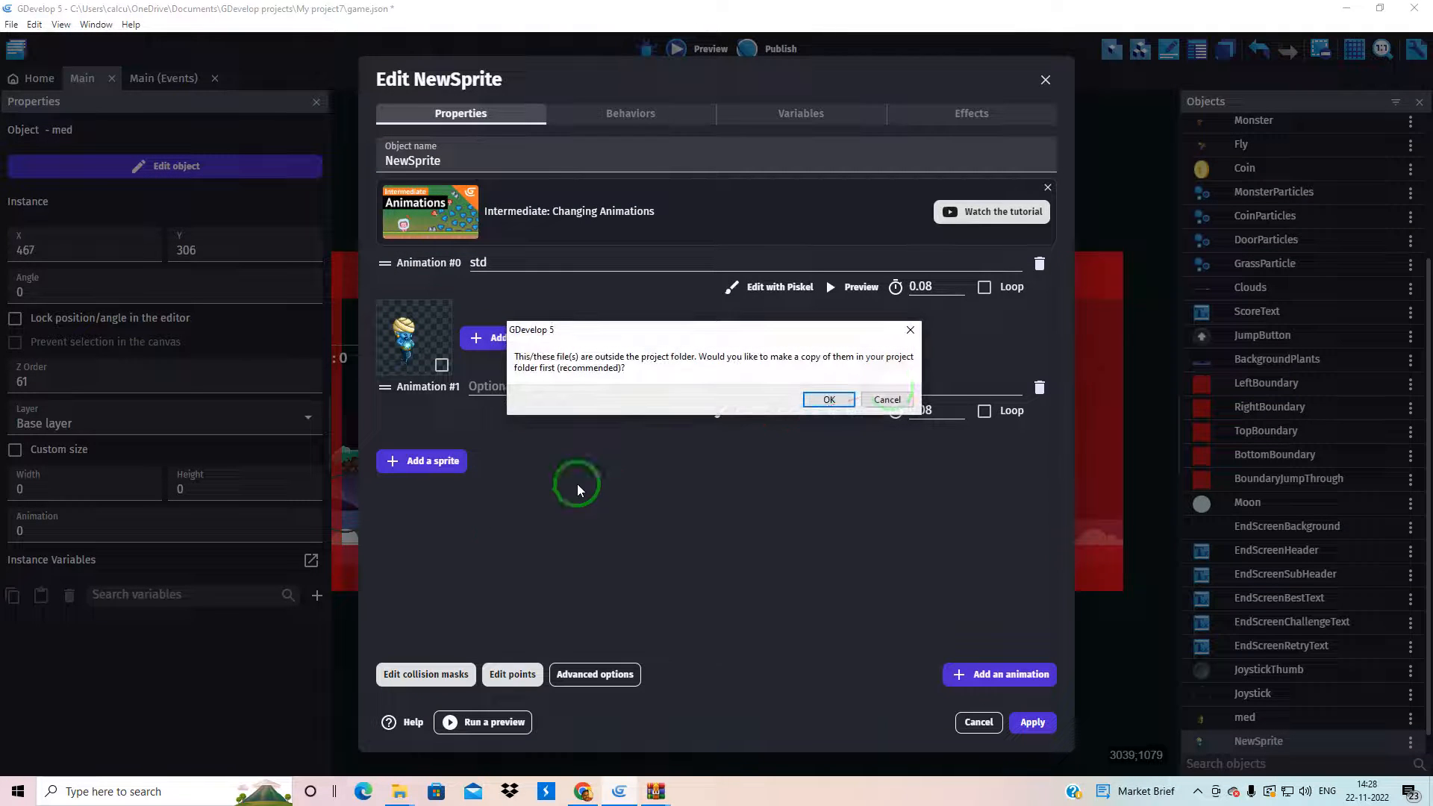
left_click(831, 400)
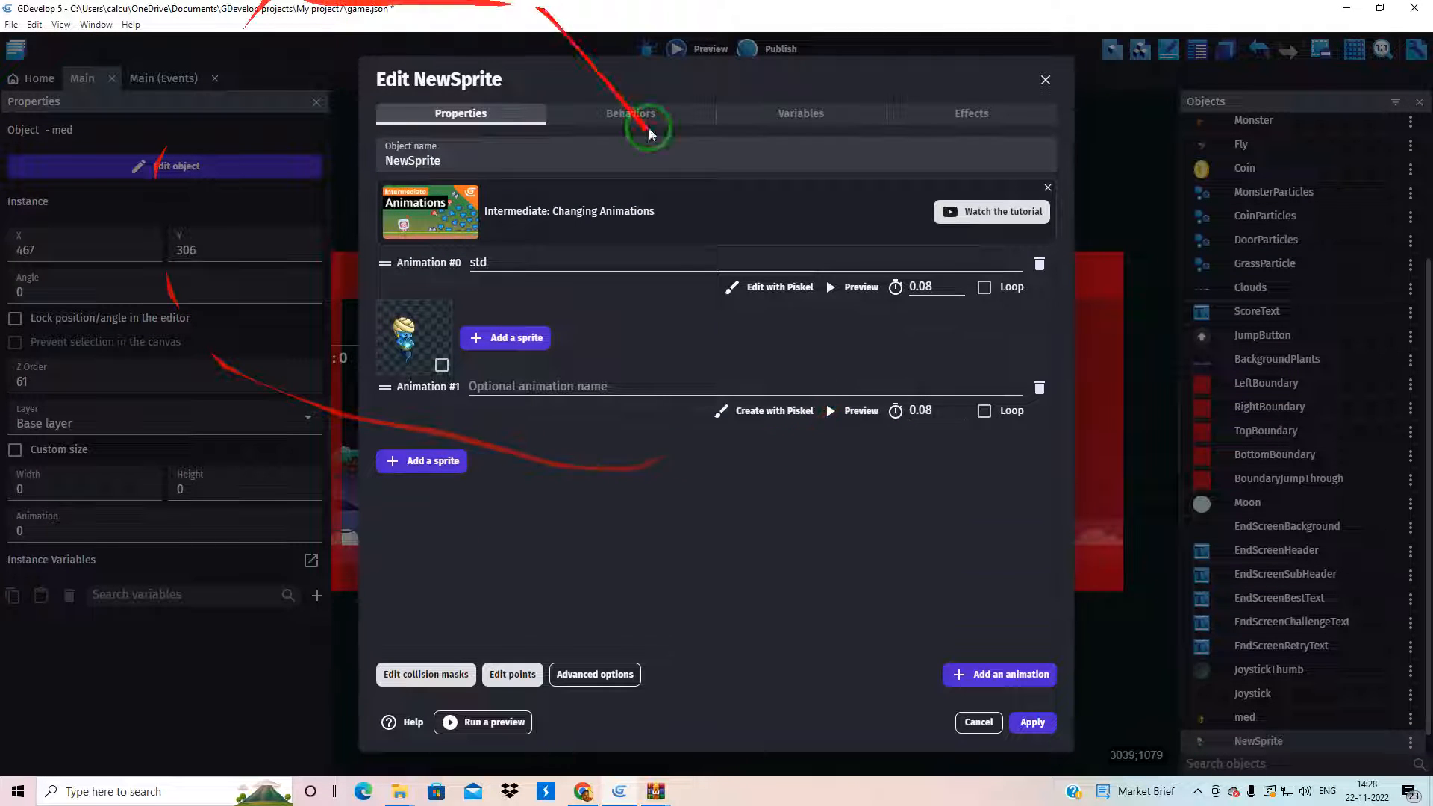
left_click_drag(505, 507, 1025, 527)
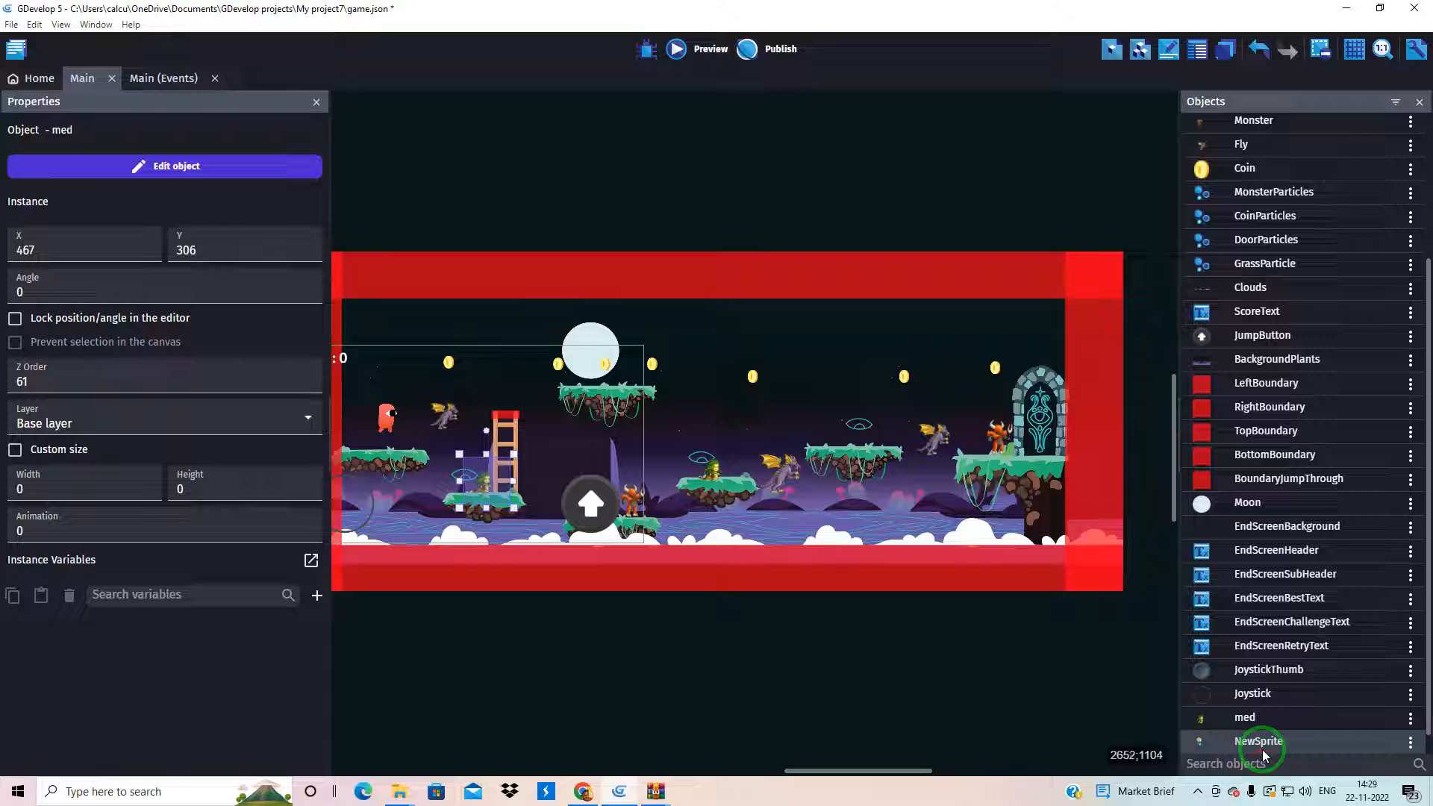
Step: Rename the NewSprite object as gin
right_click(1258, 745)
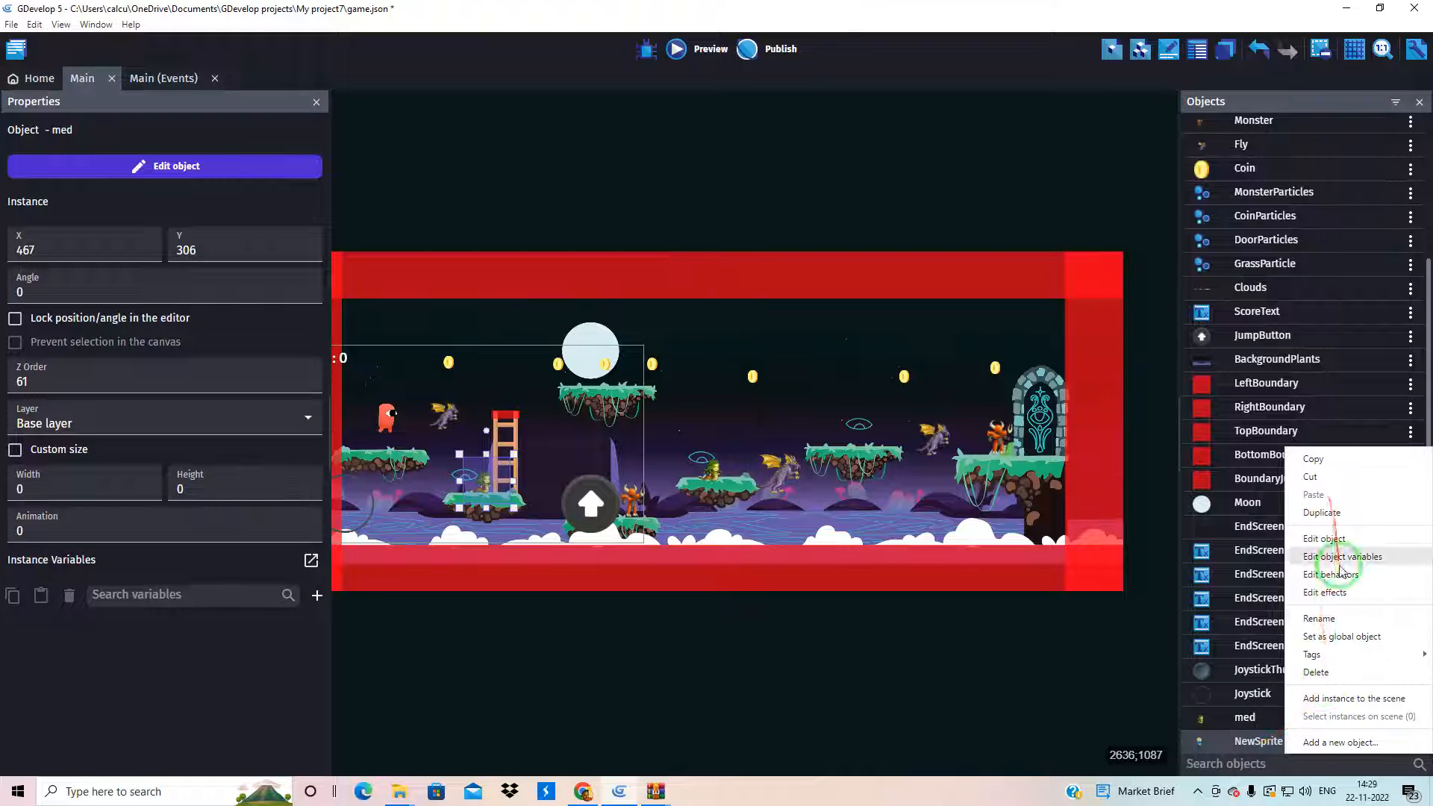
left_click(1336, 624)
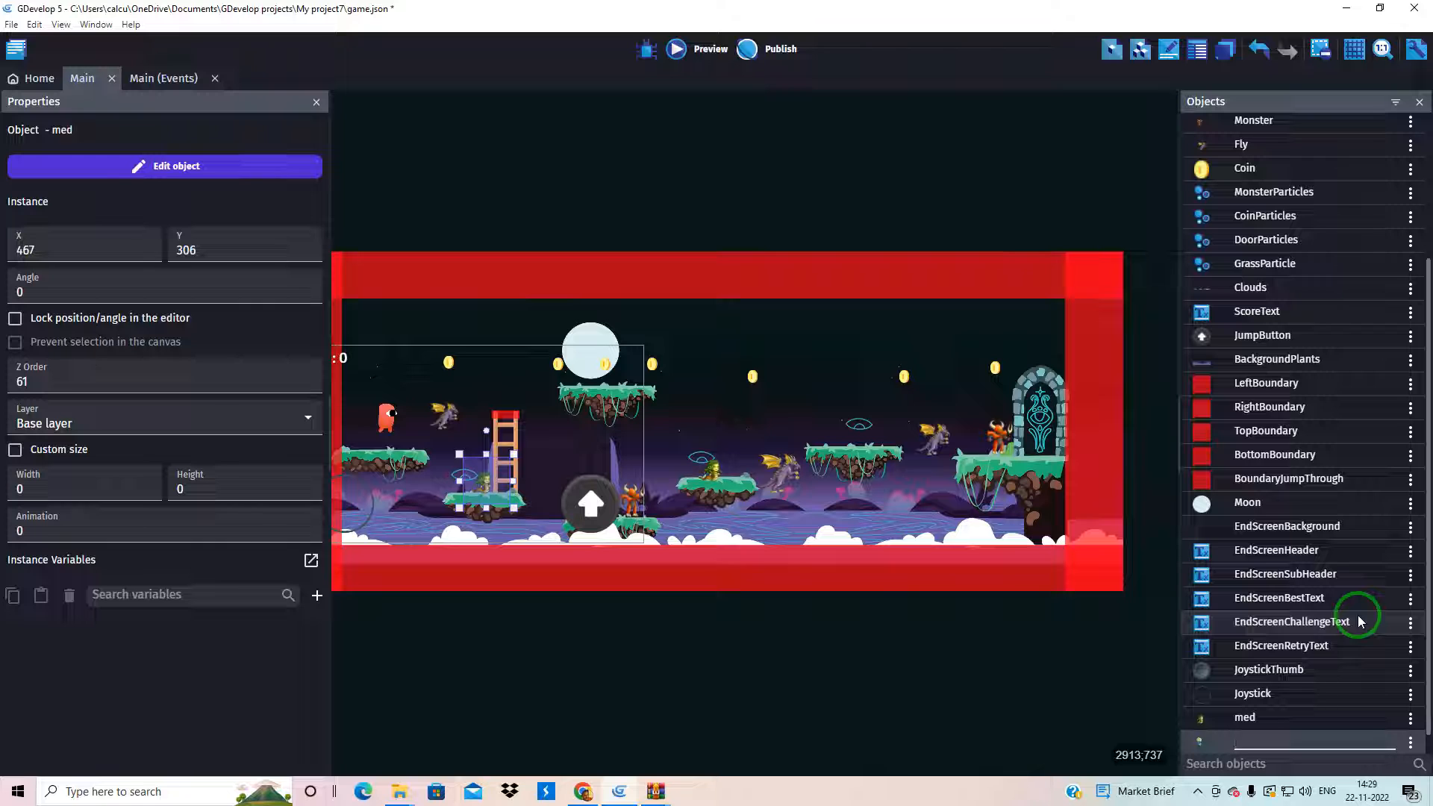
key("Return")
left_click(1009, 727)
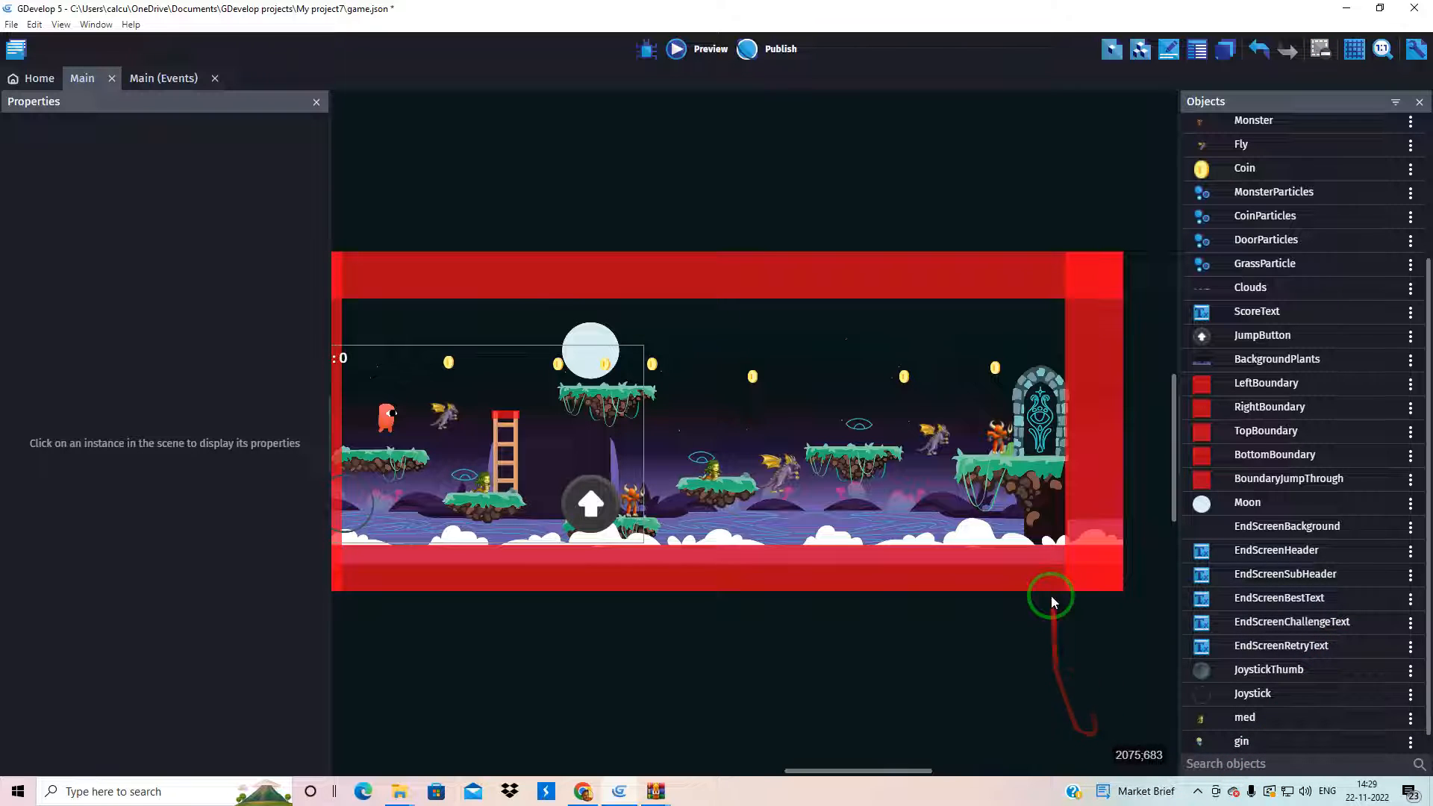
Step: Place a gin instance on the floating platform before the portal, at about X 1475, Y 165
left_click_drag(1228, 742, 834, 405)
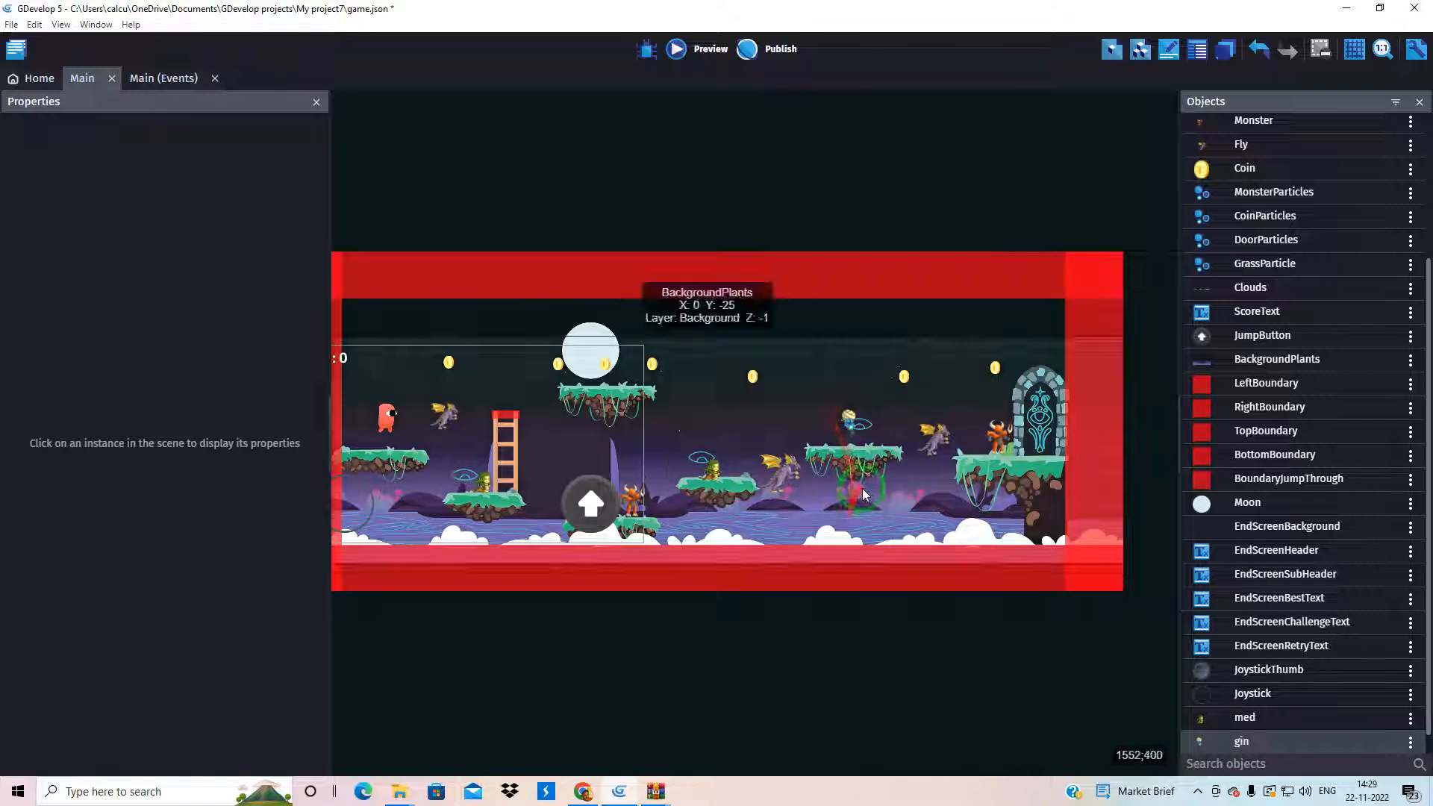
left_click(846, 437)
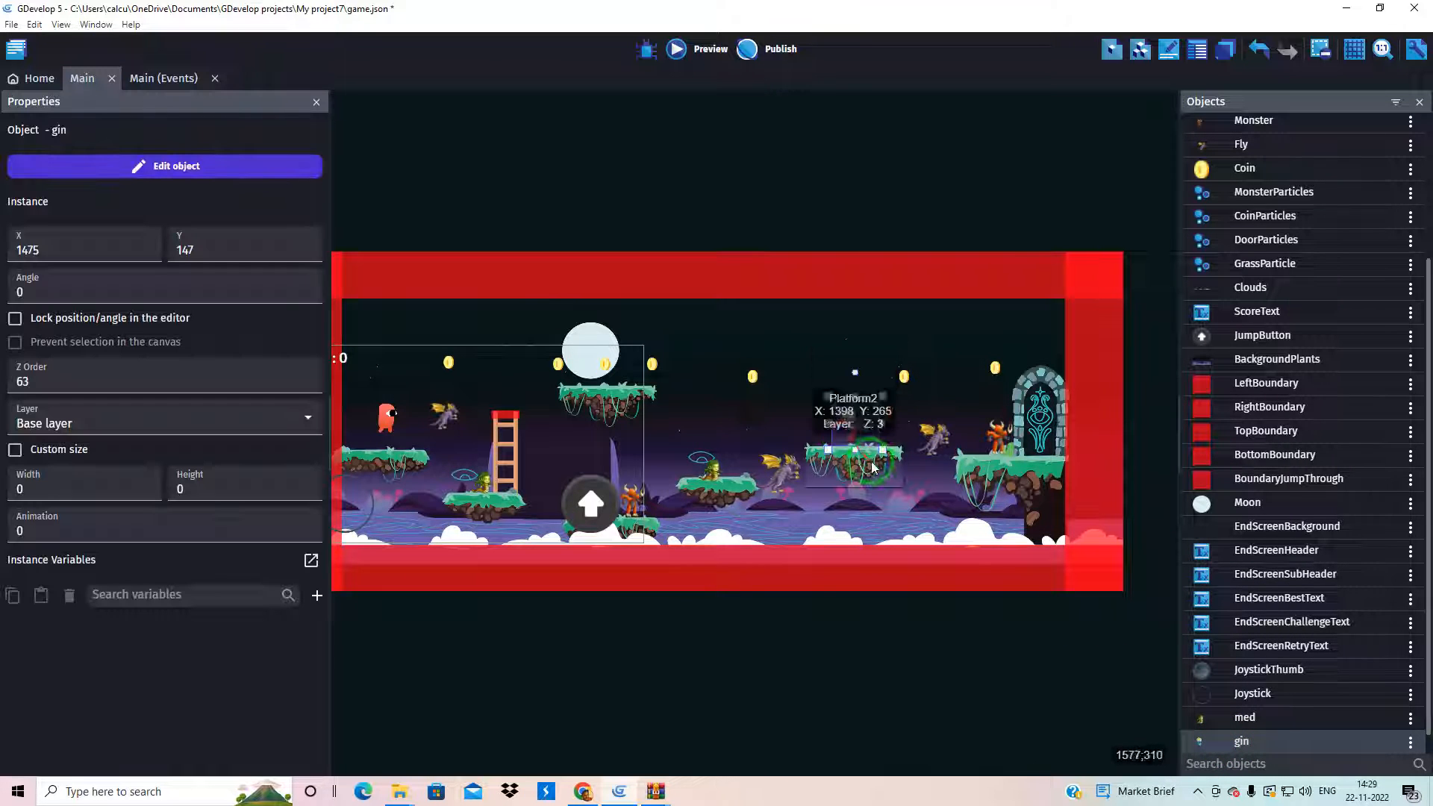
left_click(879, 451)
left_click_drag(849, 423, 849, 430)
left_click(890, 634)
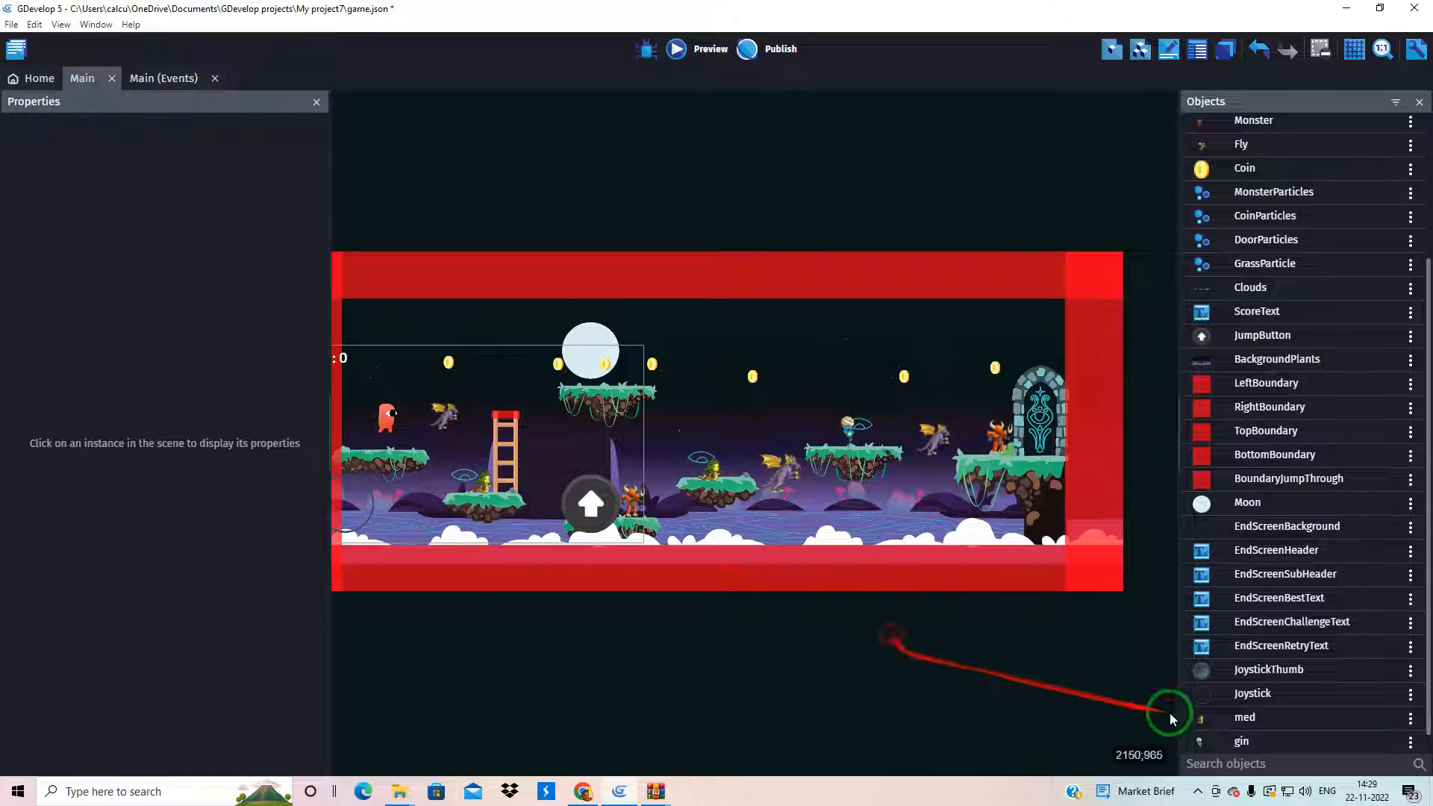
Step: Shift the med enemy toward its platform's left end and place a second gin beside it, resized to 122 by 110, at about X 1159, Y 265
left_click_drag(699, 471, 679, 467)
left_click(798, 642)
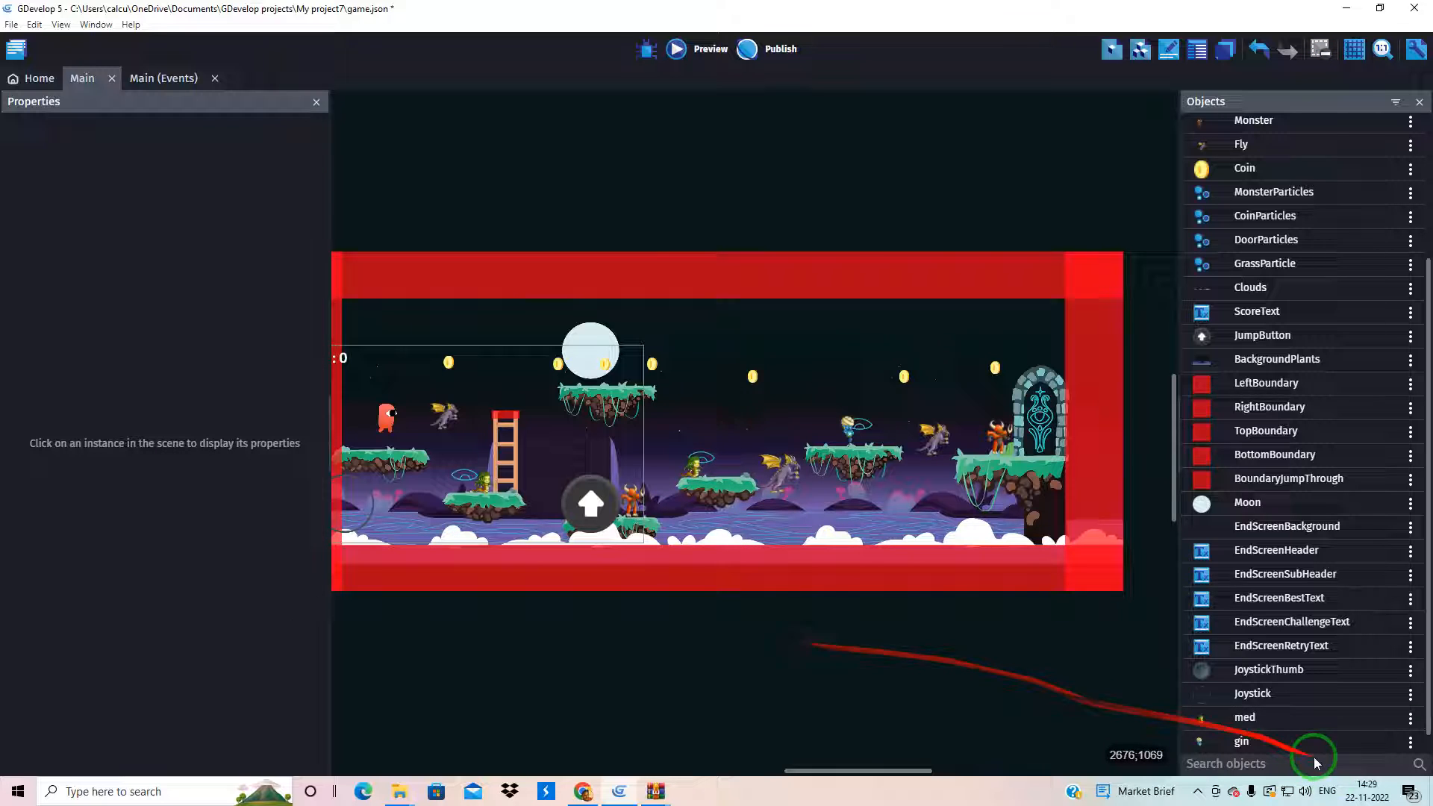
left_click_drag(1242, 742, 752, 485)
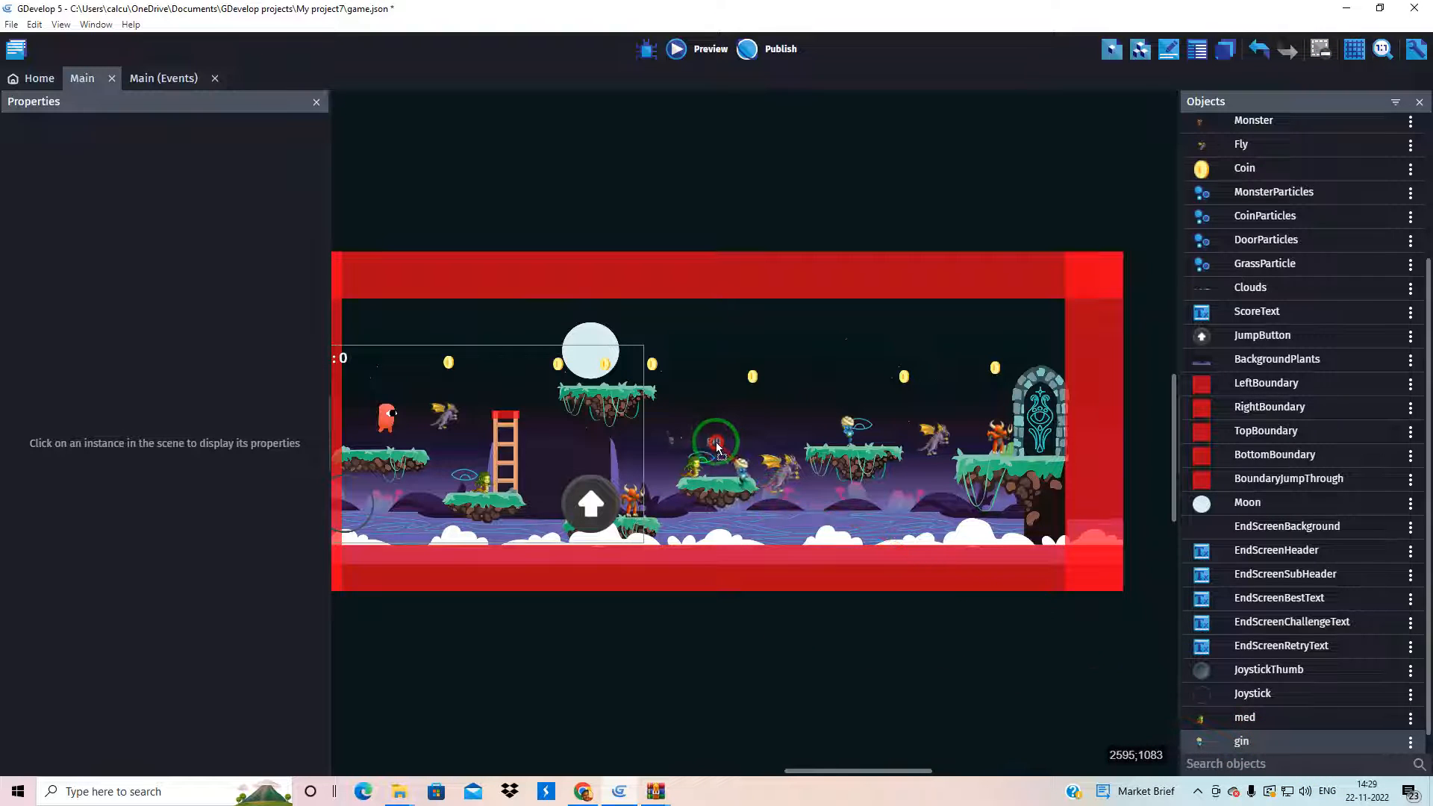
left_click_drag(717, 440, 739, 464)
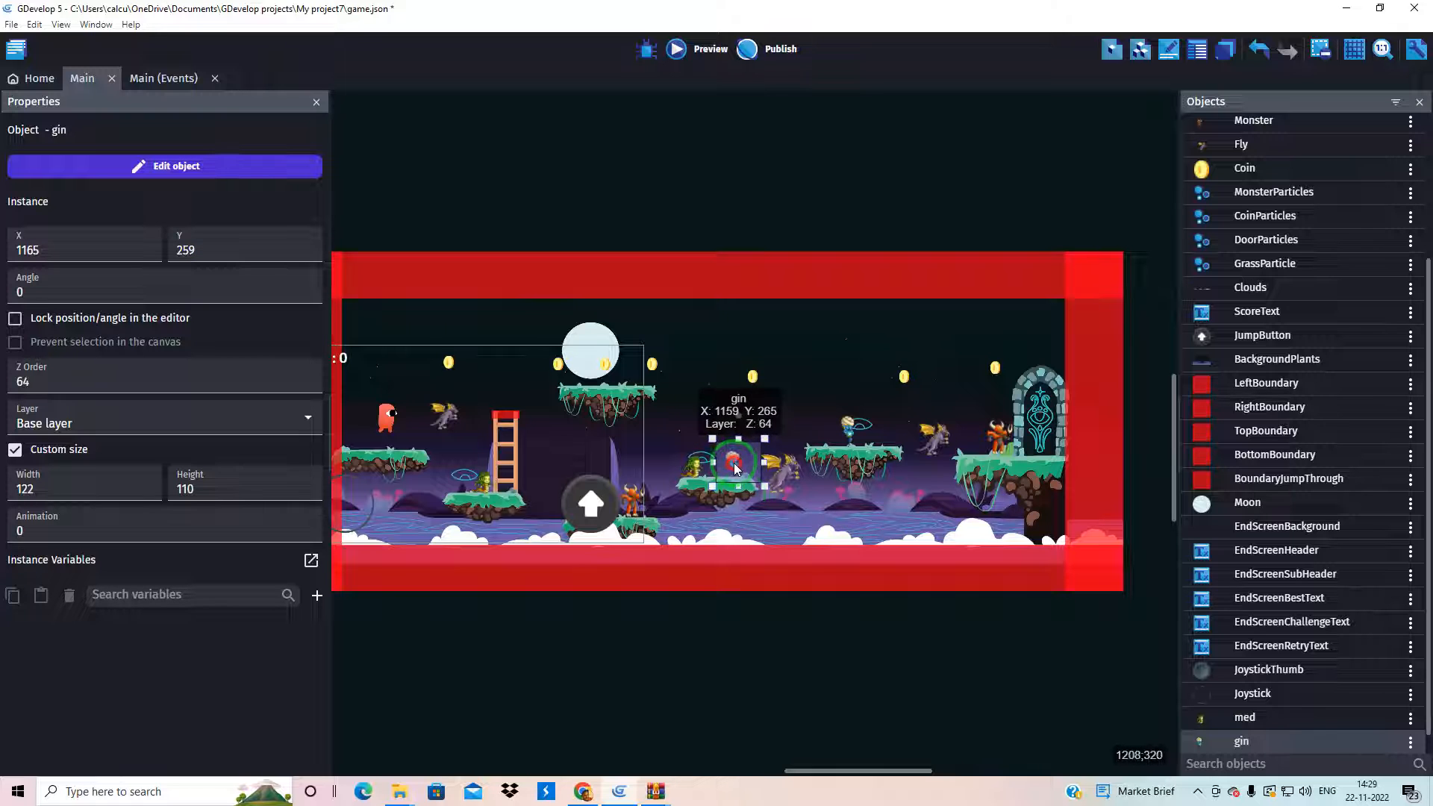
scroll(737, 467, "up", 8, "ctrl")
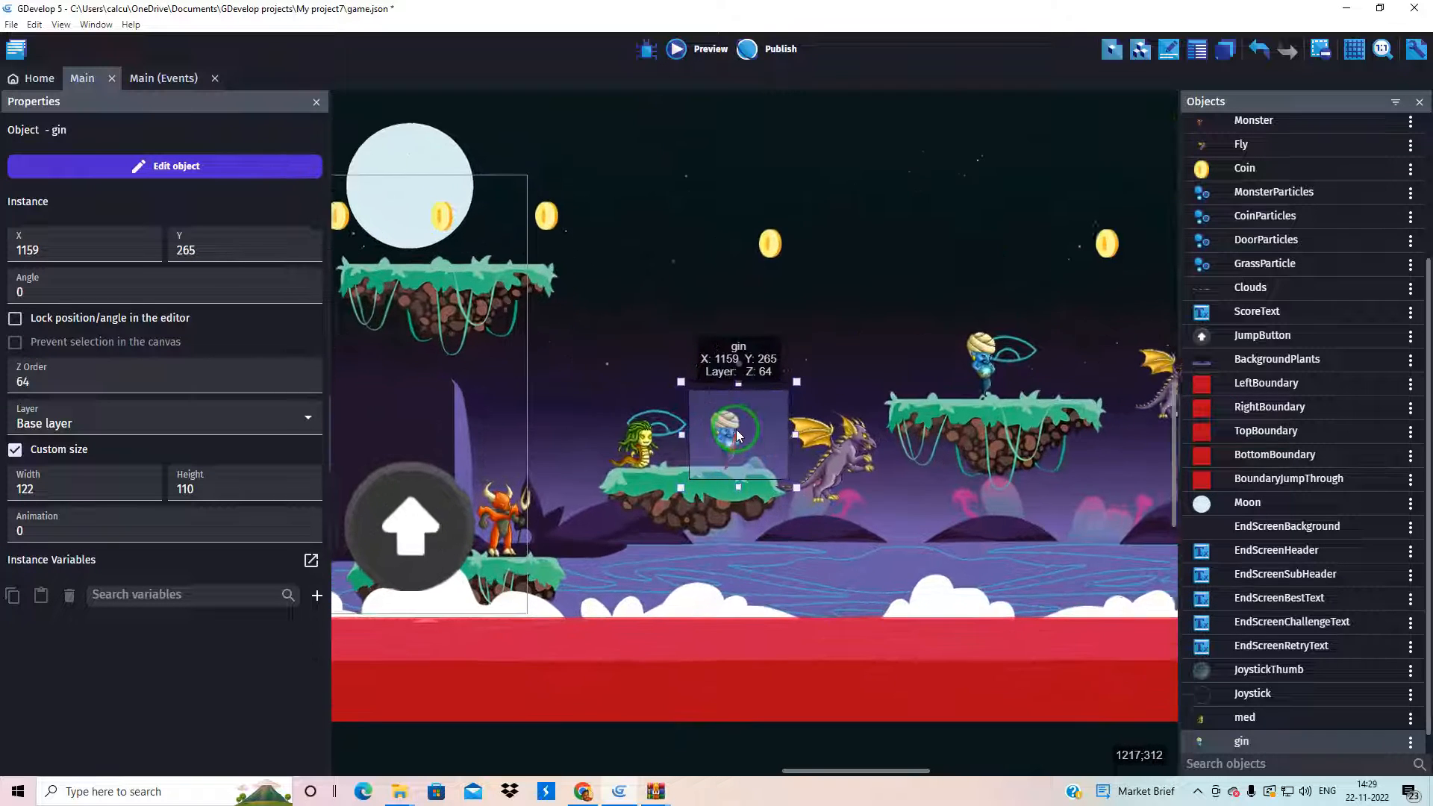
scroll(736, 429, "up", 4, "ctrl")
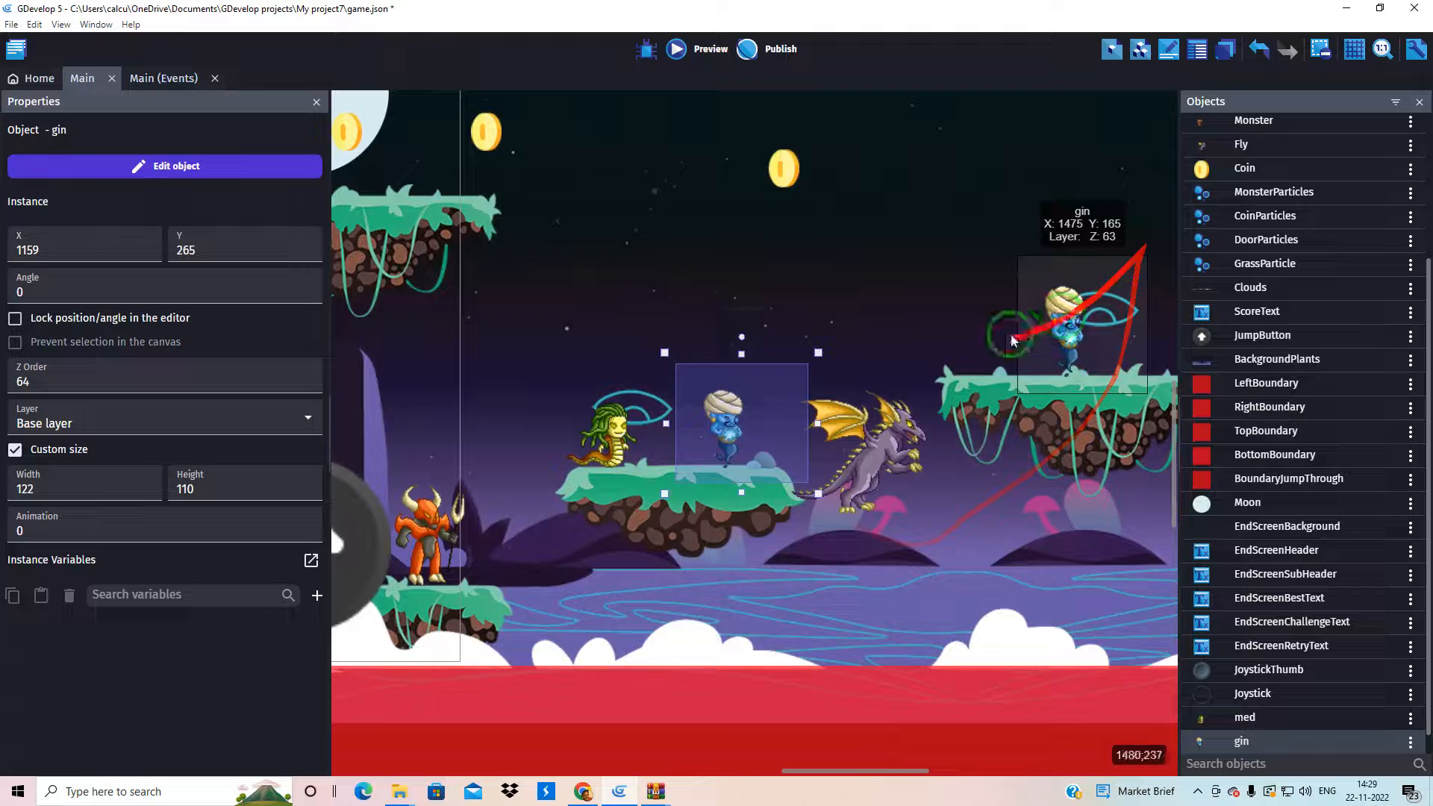
scroll(845, 437, "down", 1, "ctrl")
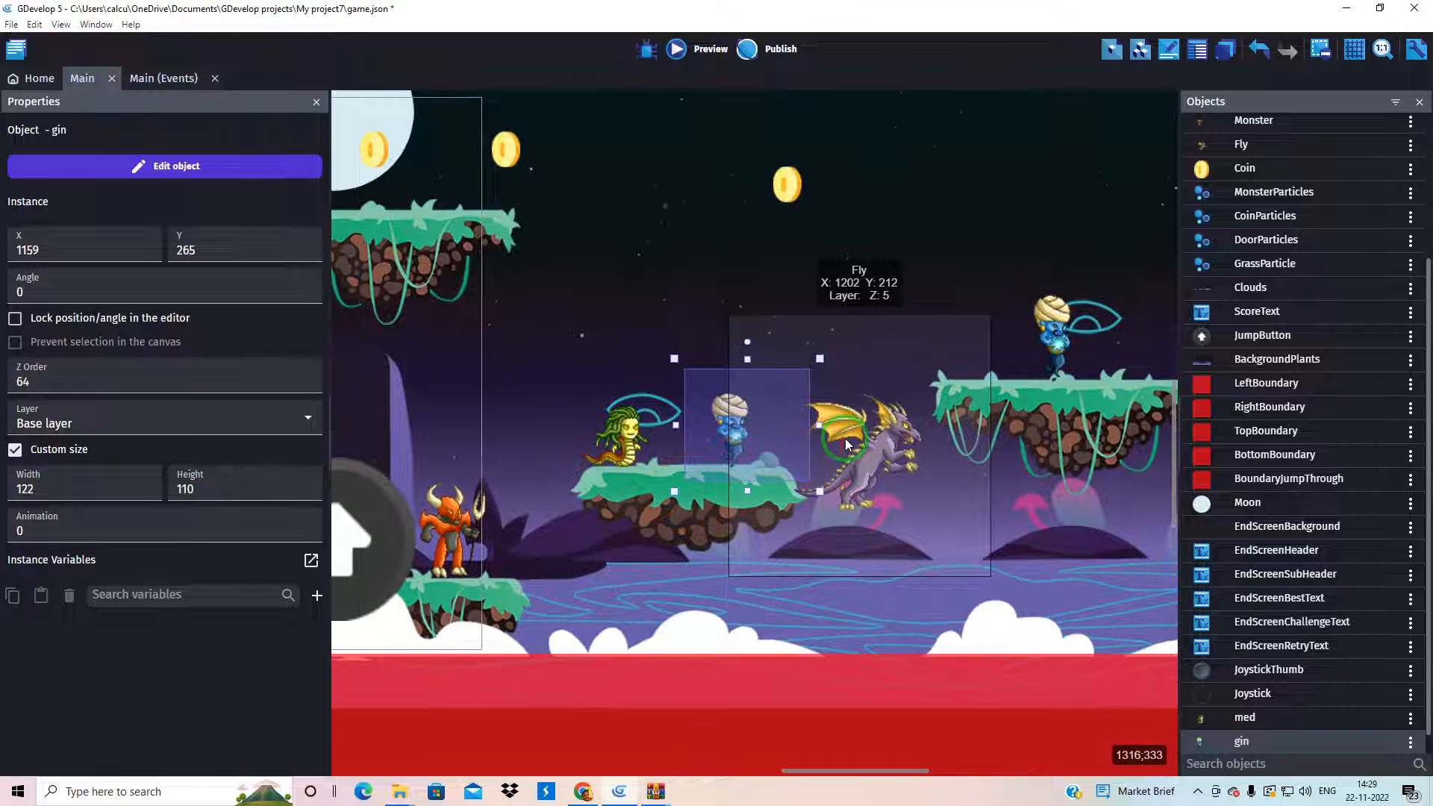
scroll(845, 437, "down", 4, "ctrl")
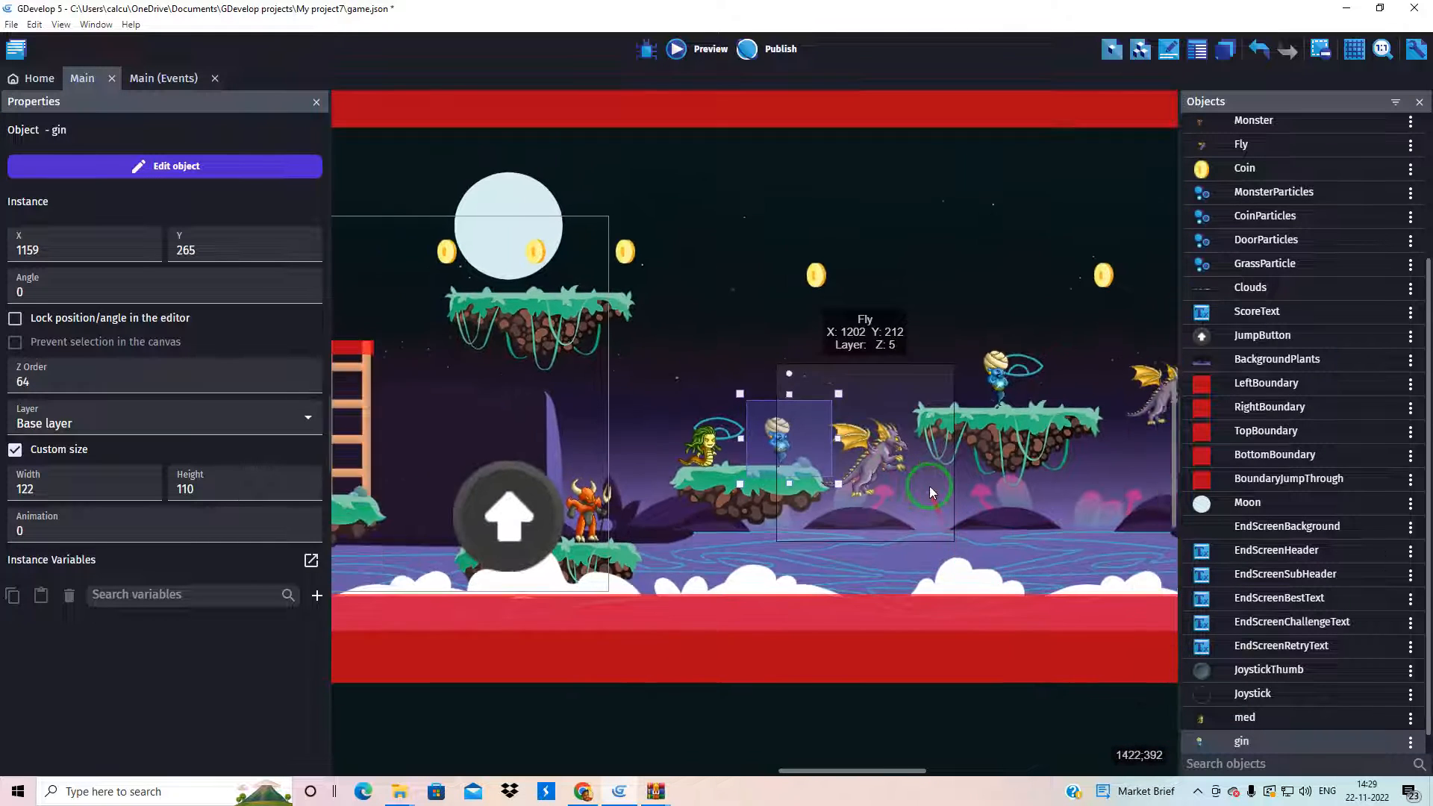
scroll(930, 486, "down", 2, "ctrl")
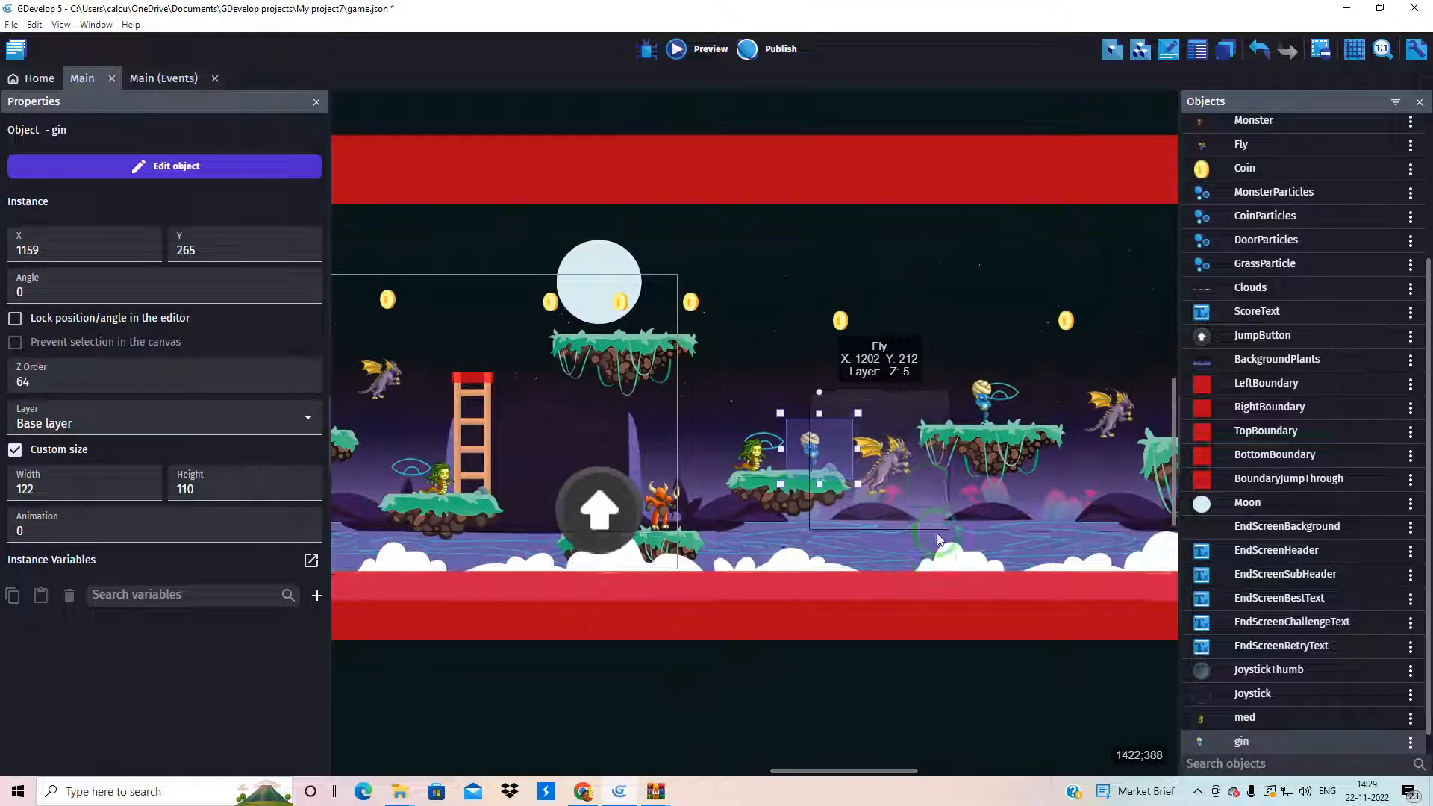
Step: Duplicate the Fly object in the object list, keeping the name Fly2
right_click(882, 467)
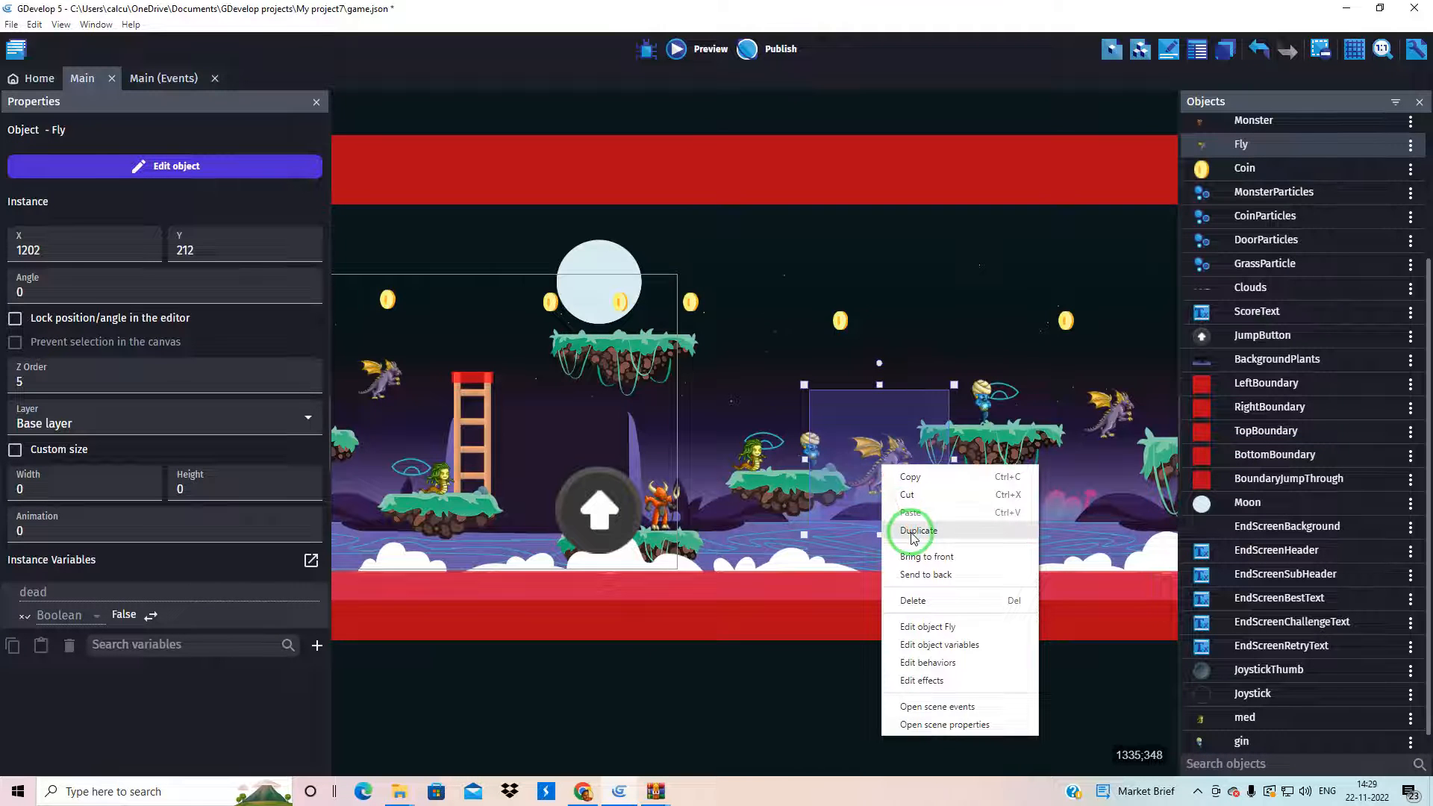
left_click(742, 680)
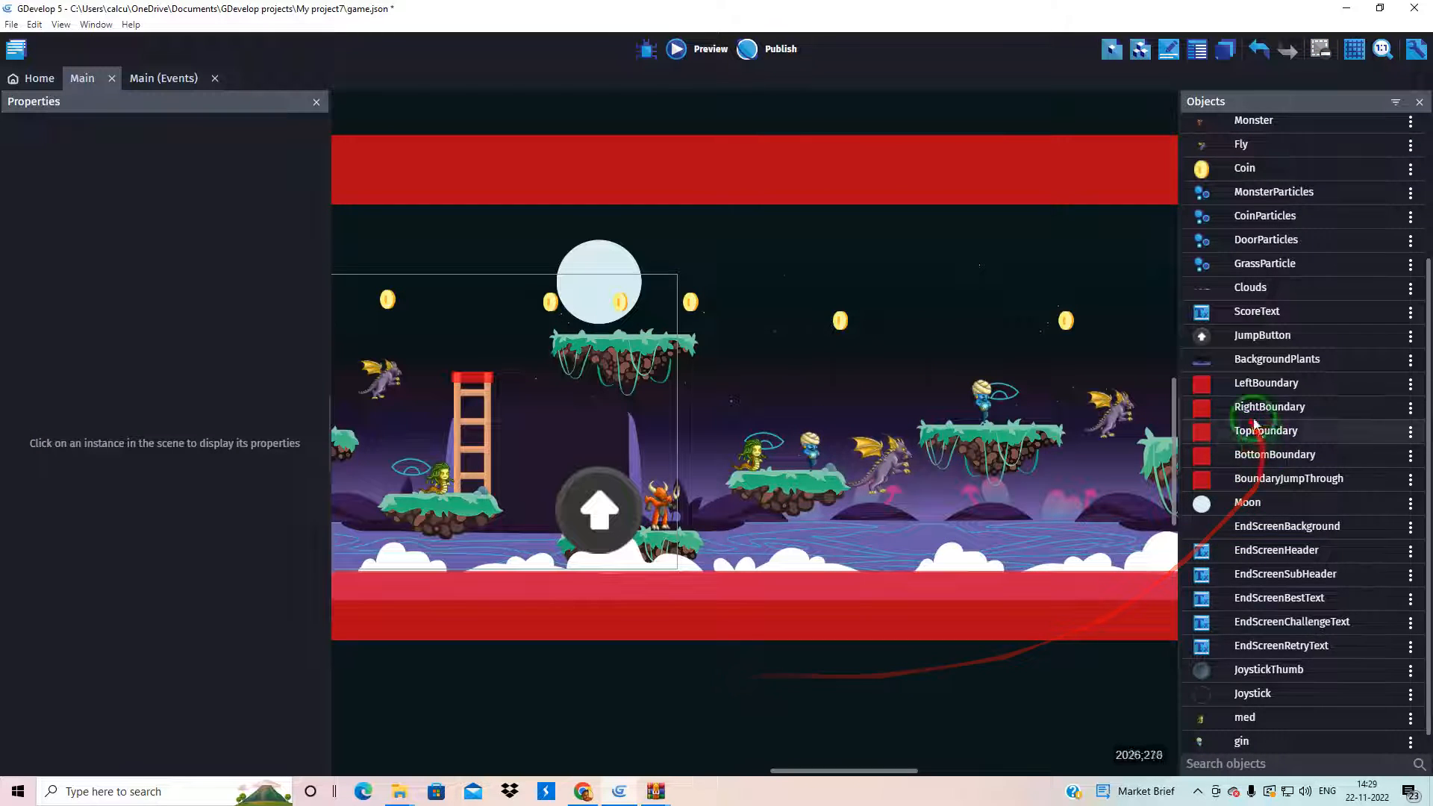
scroll(1253, 404, "up", 3)
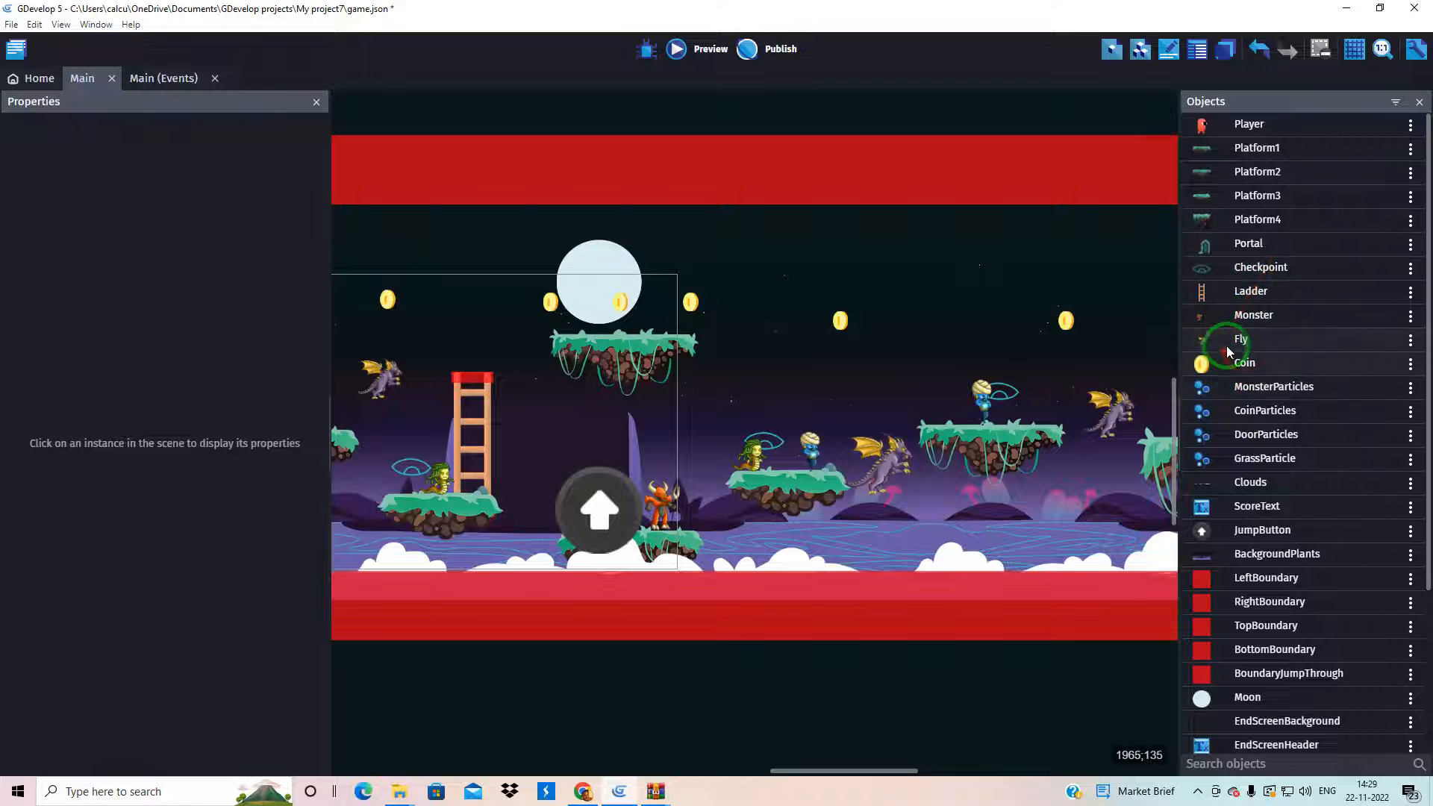
right_click(1229, 343)
left_click(1318, 420)
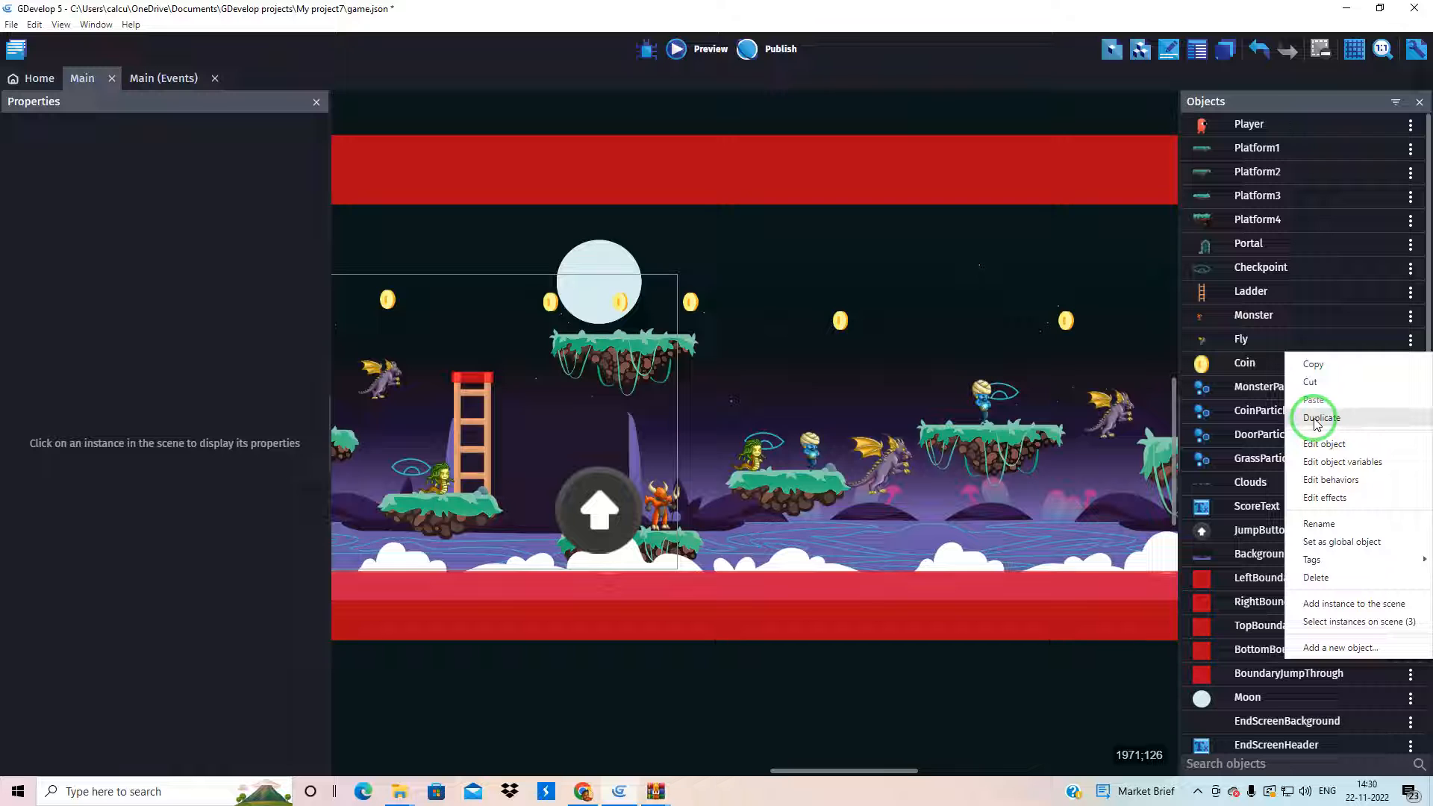
left_click(1317, 421)
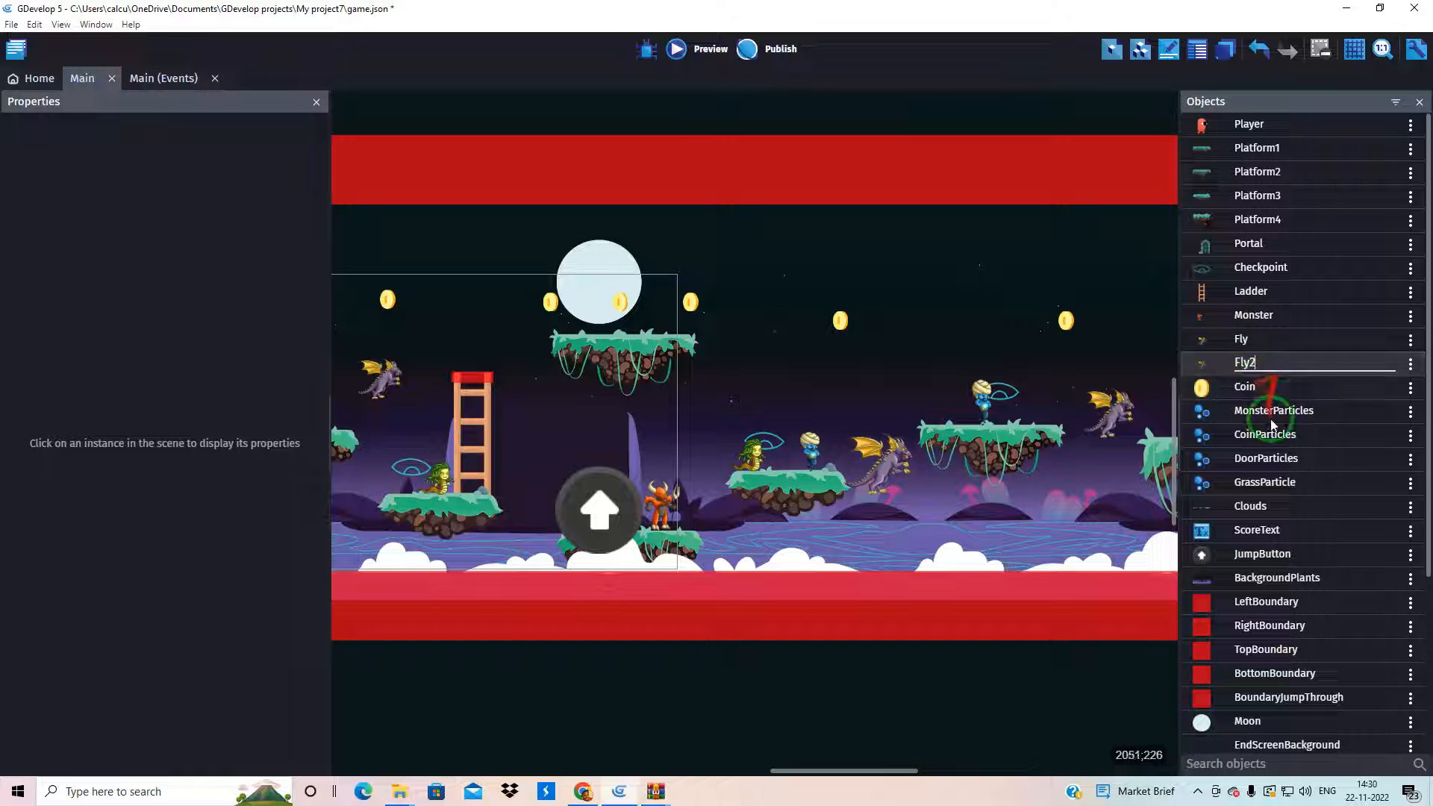
left_click(1057, 687)
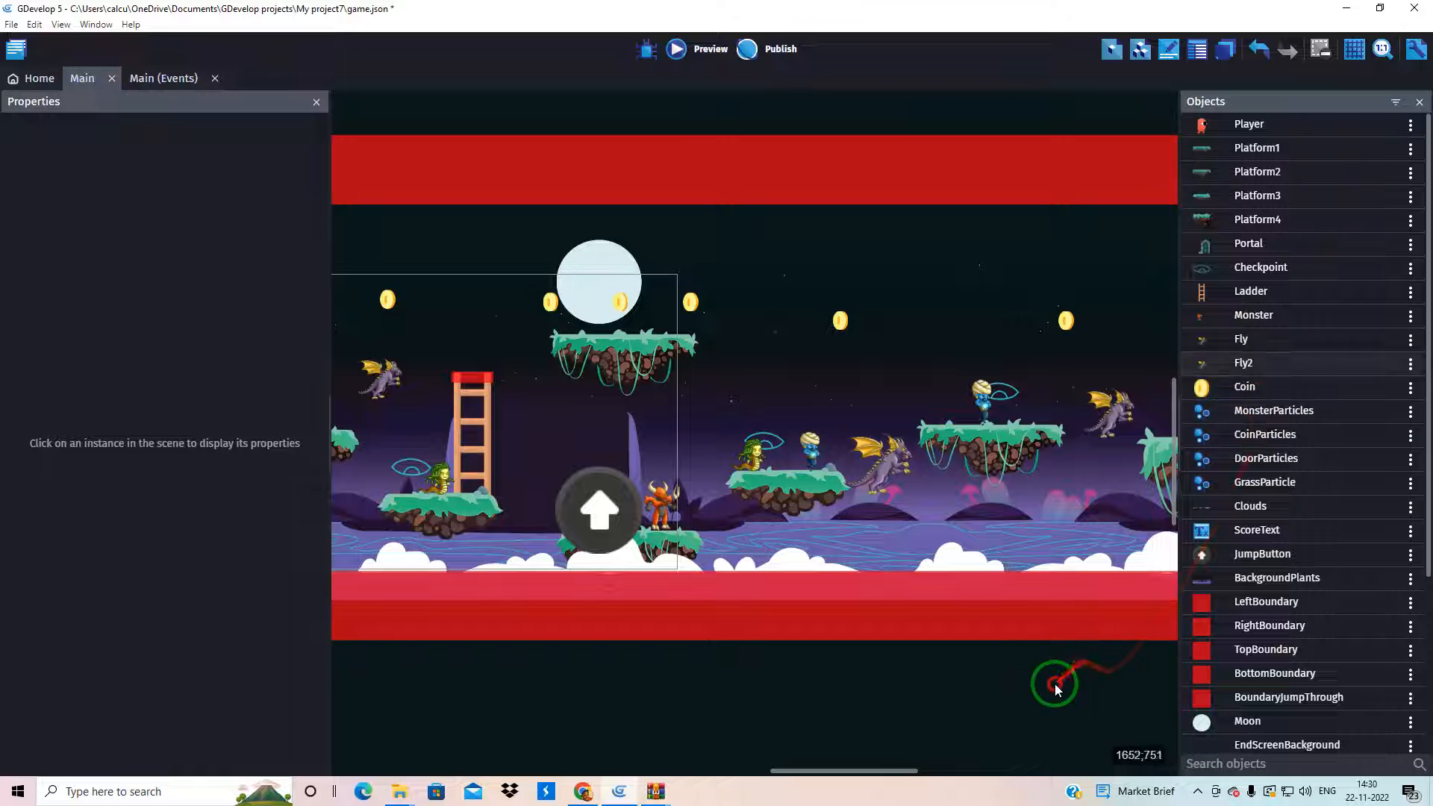
Step: Collapse the Monster enemy event groups, examine the events inside the Fly enemy group, and return to the Main scene
left_click(159, 79)
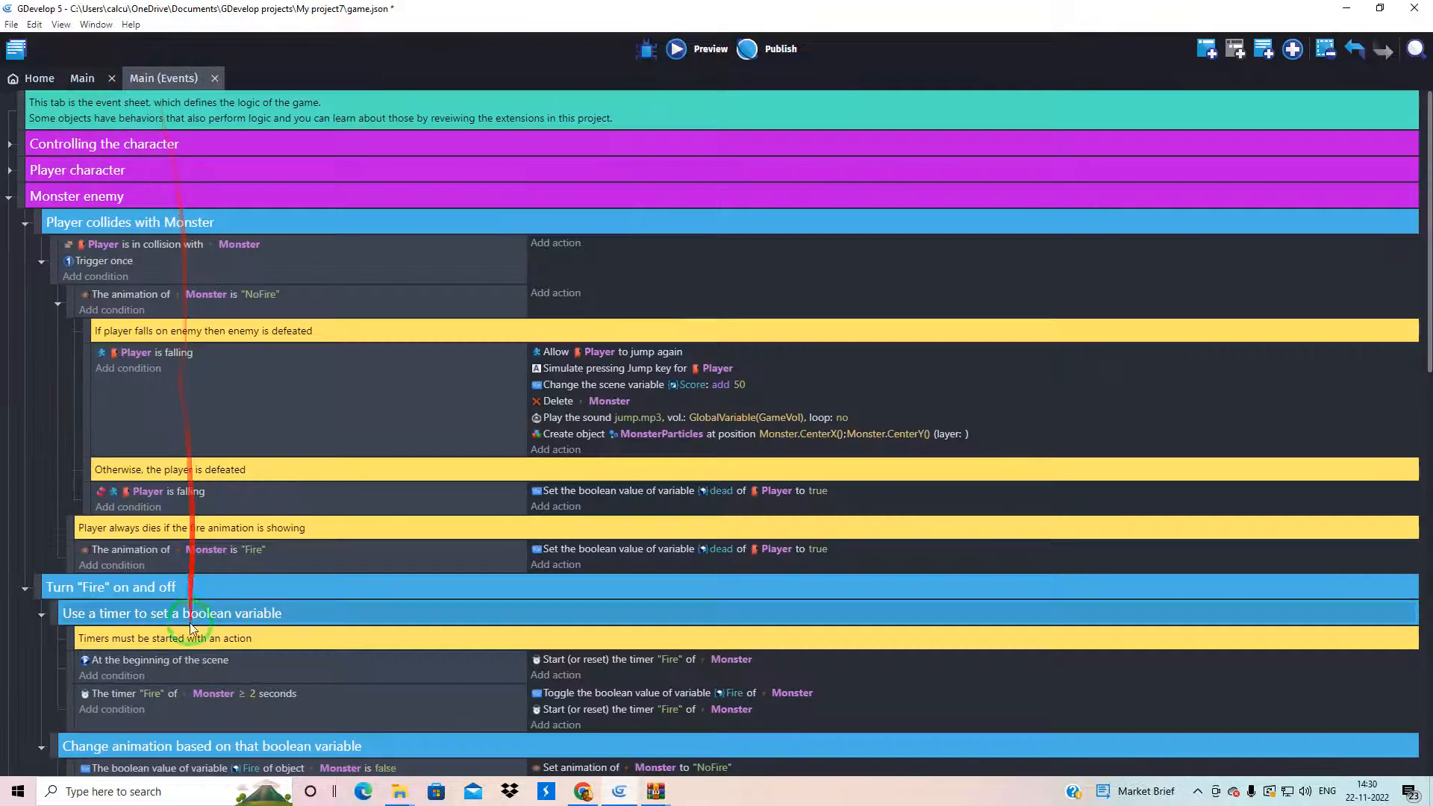
left_click(9, 199)
left_click(10, 223)
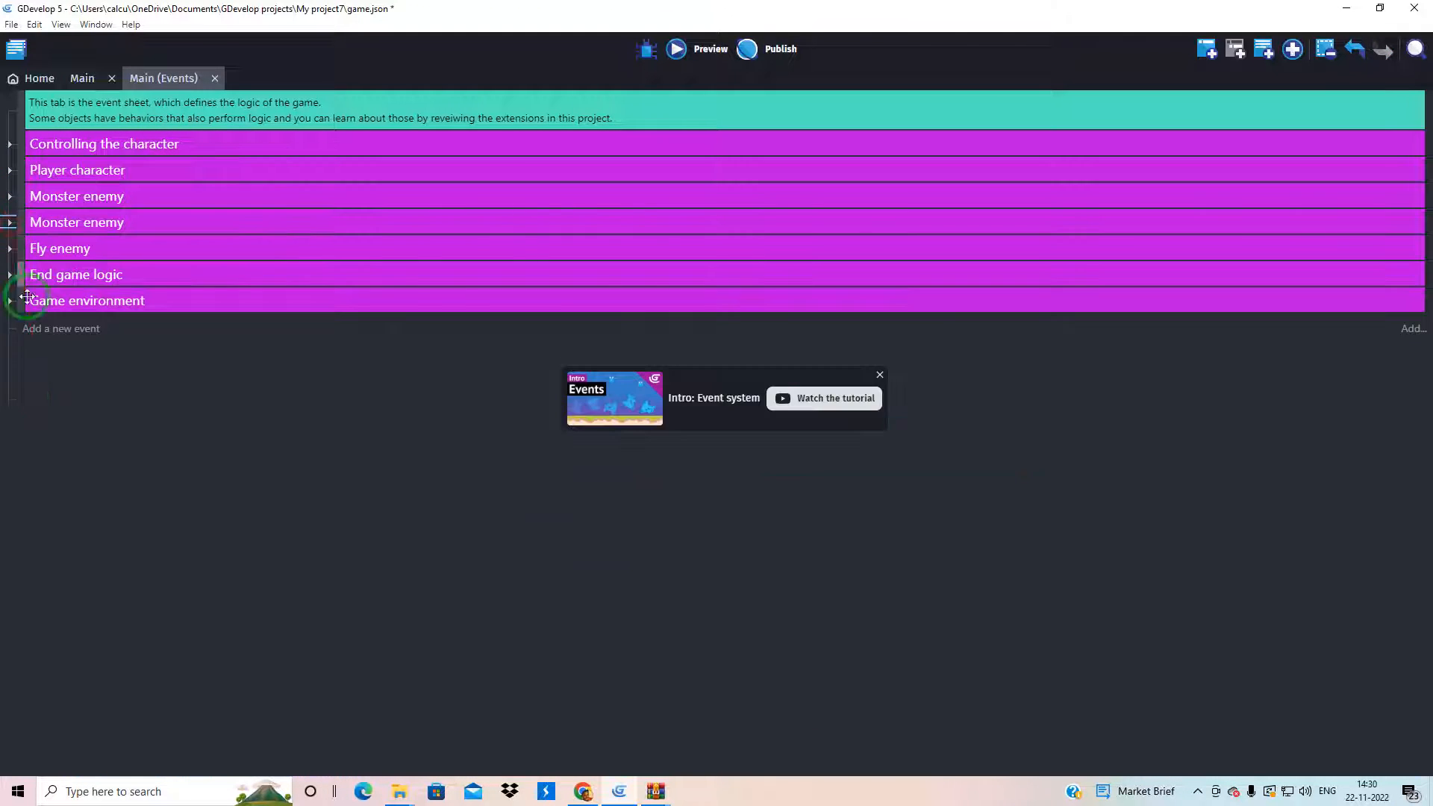
left_click(9, 248)
scroll(134, 448, "down", 3)
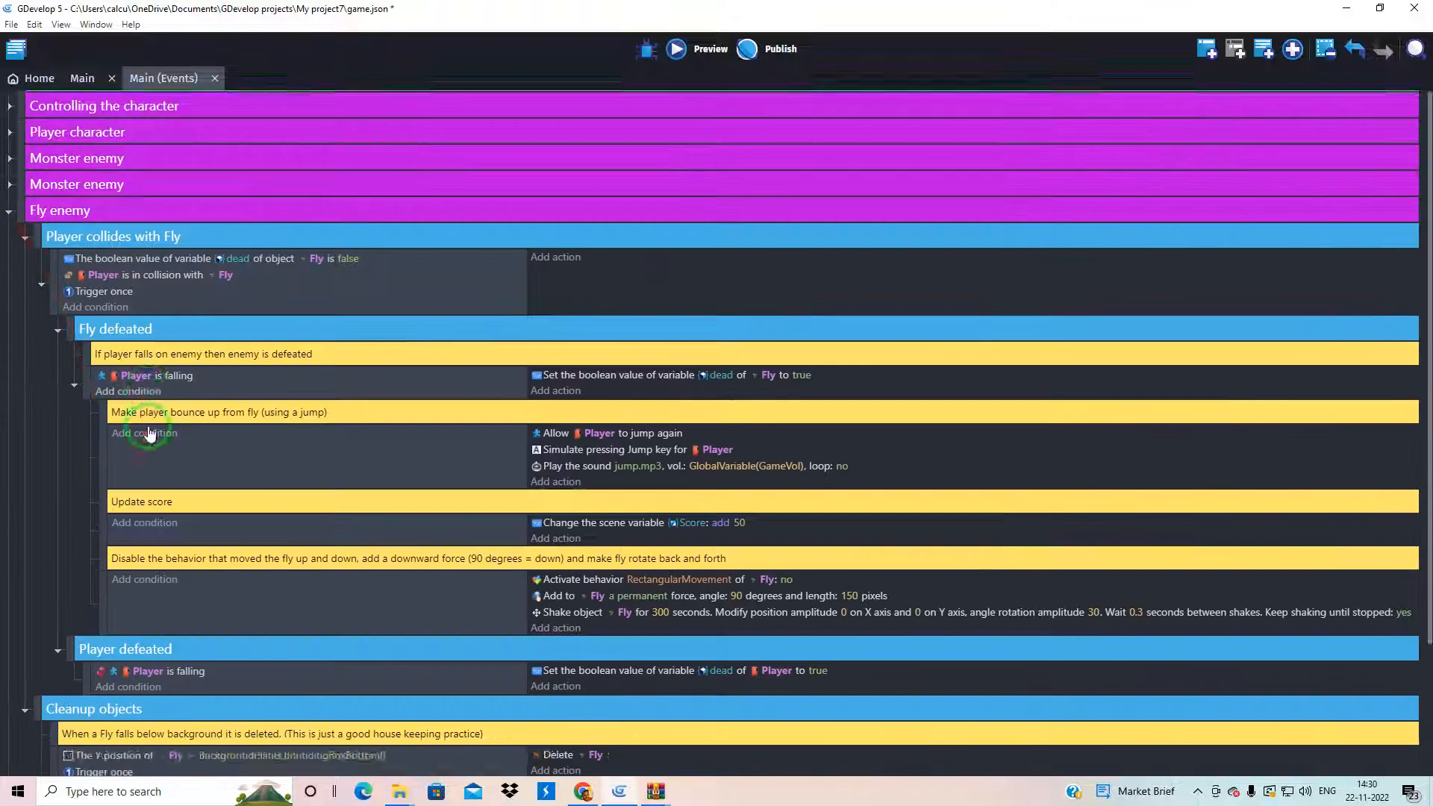
left_click(78, 79)
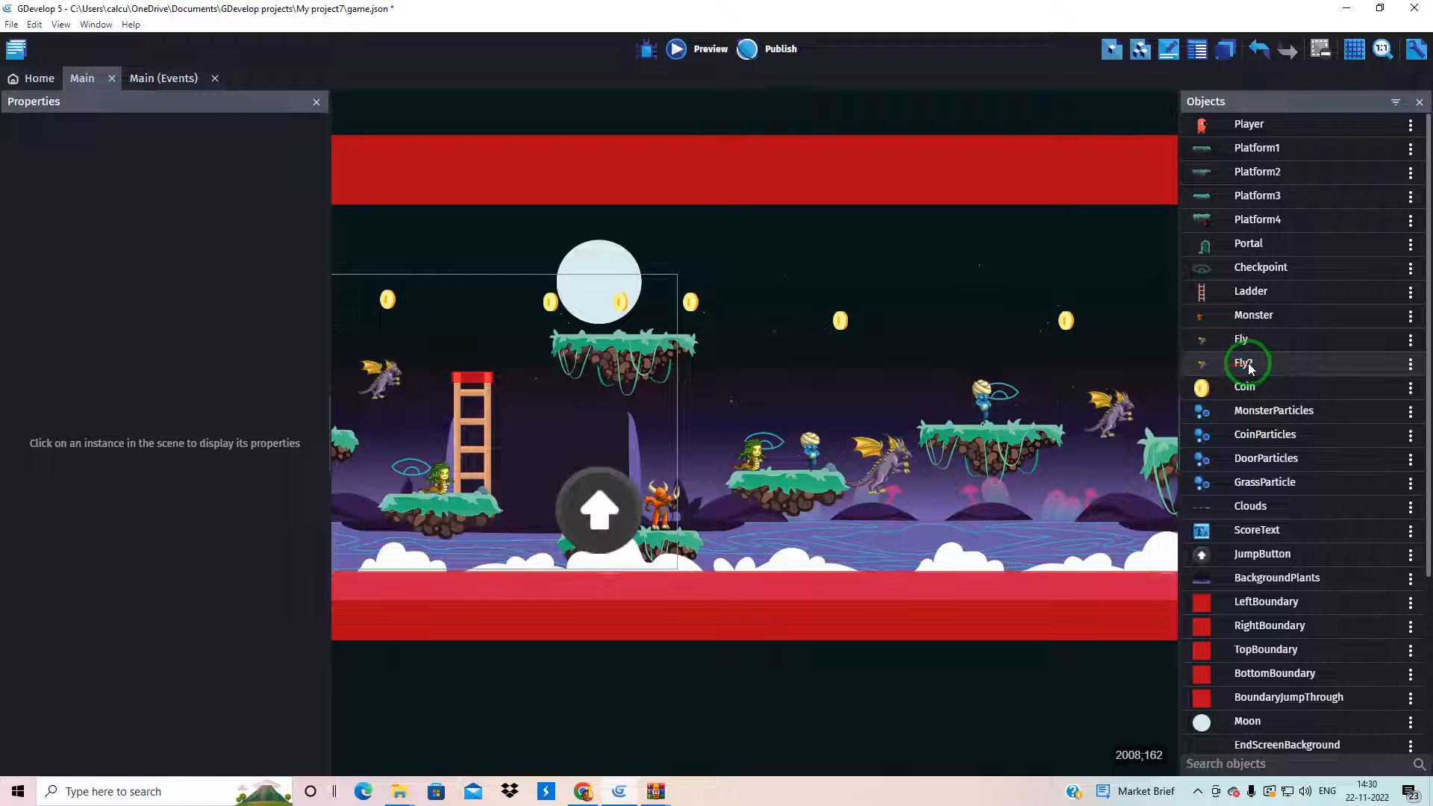
right_click(1221, 370)
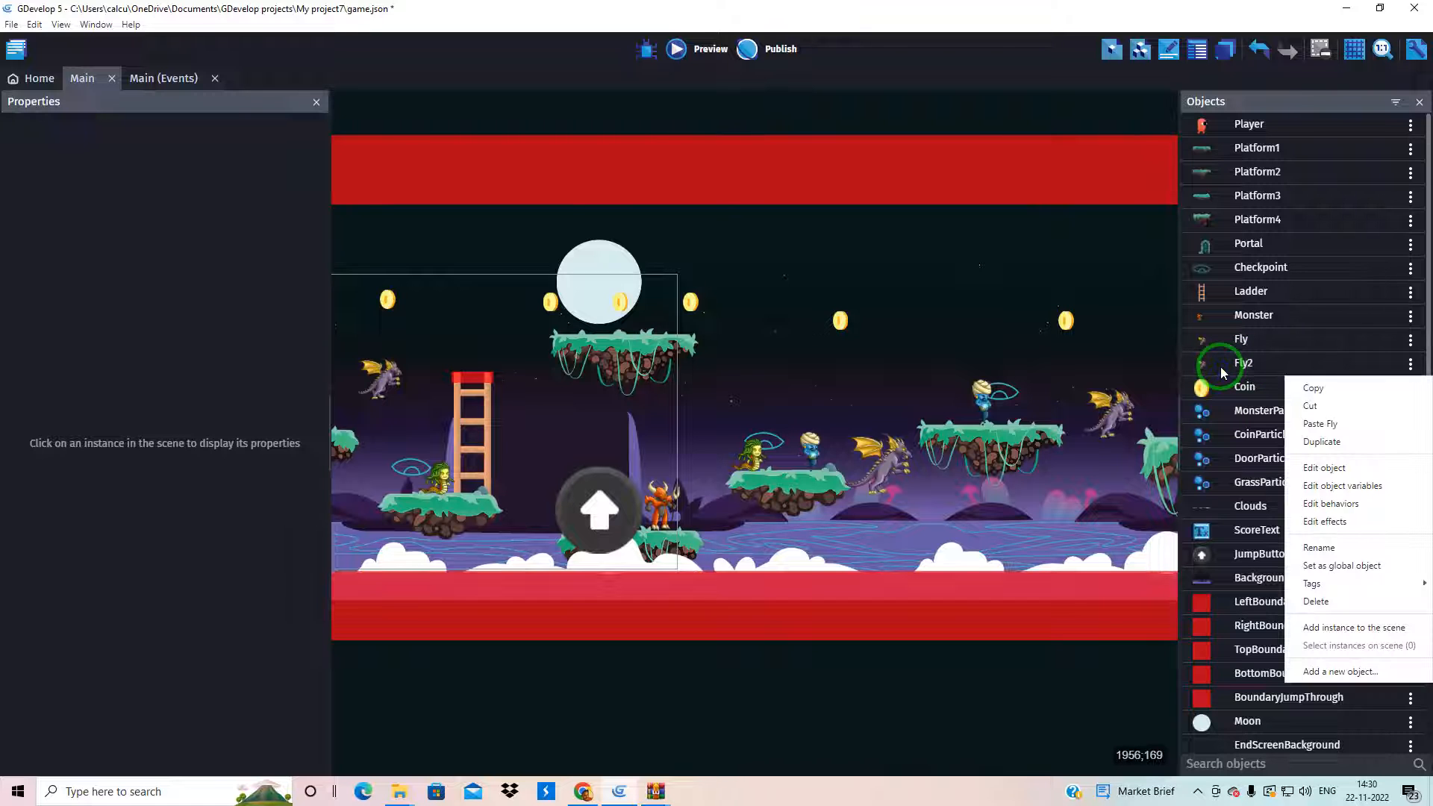
left_click(1234, 367)
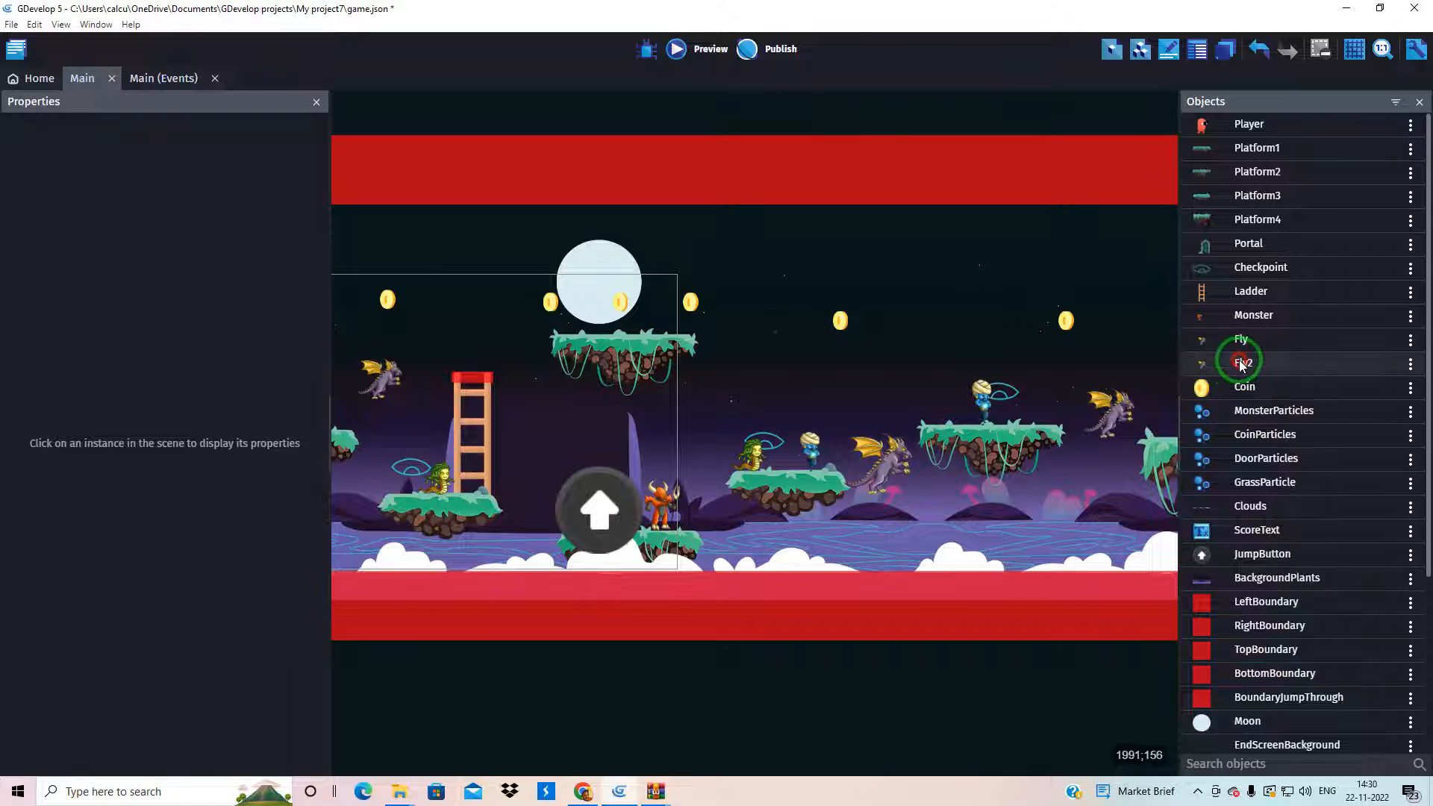
double_click(1242, 364)
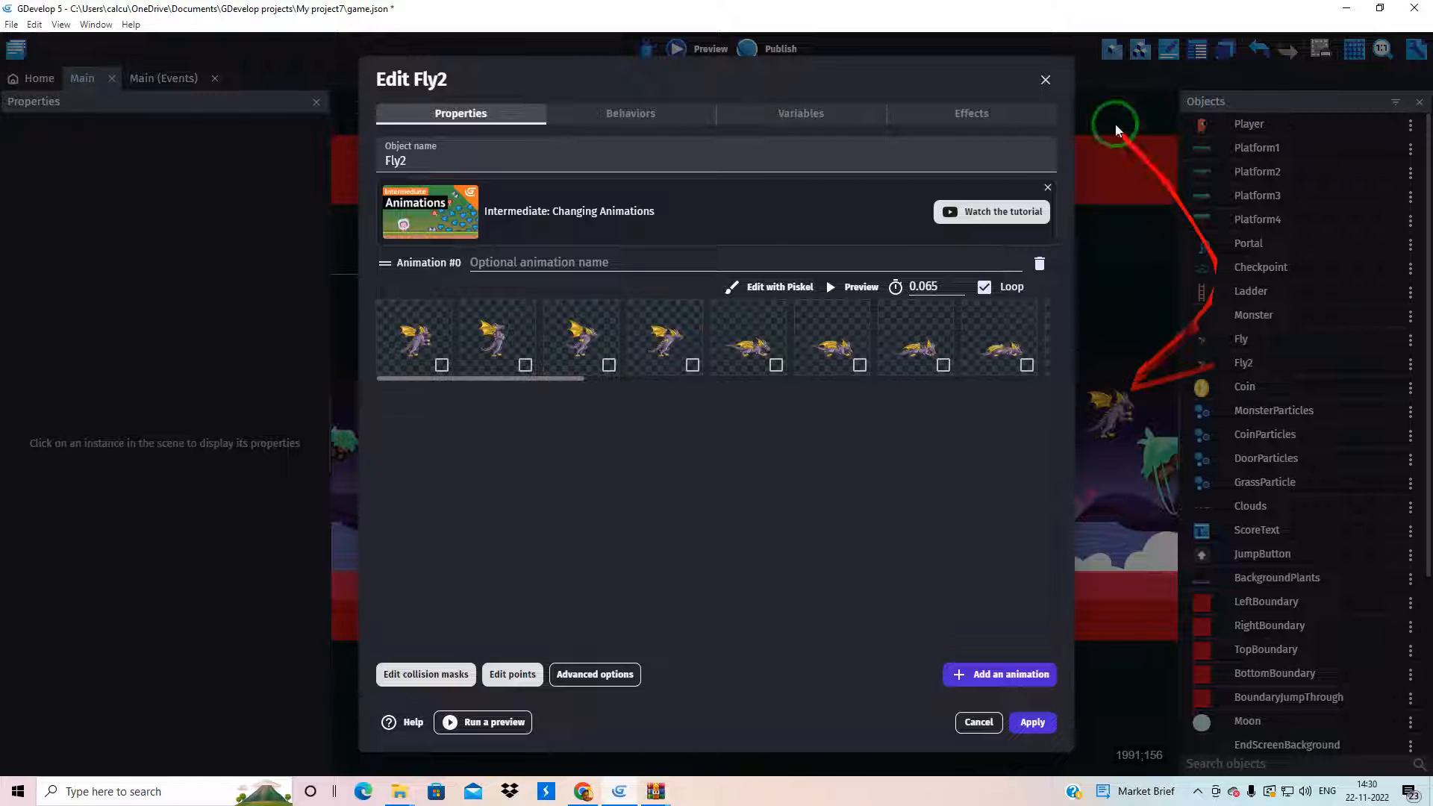
left_click(1046, 81)
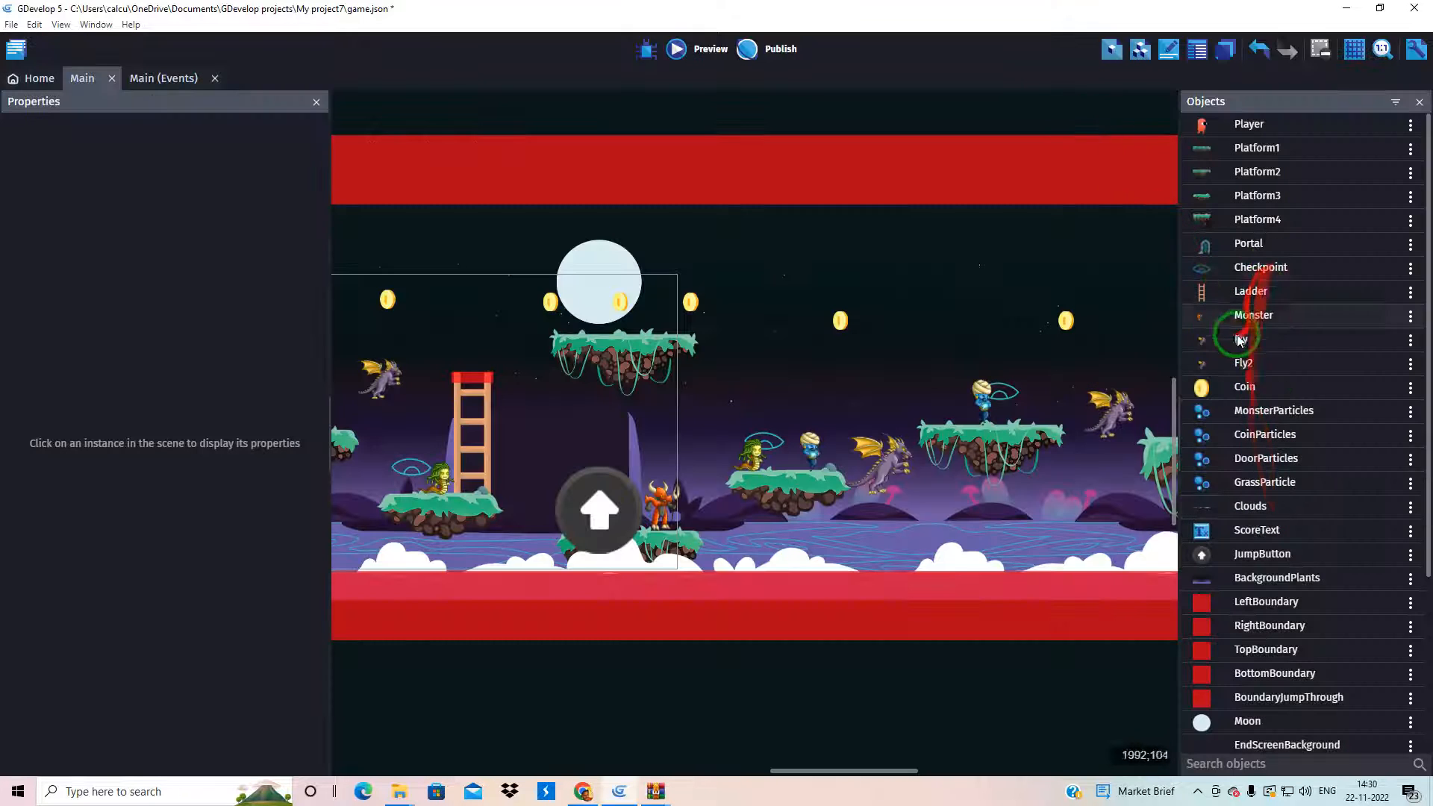
Step: Delete every existing dragon and fire frame from Animation #0 of the Fly2 object
left_click(1230, 397)
double_click(1243, 364)
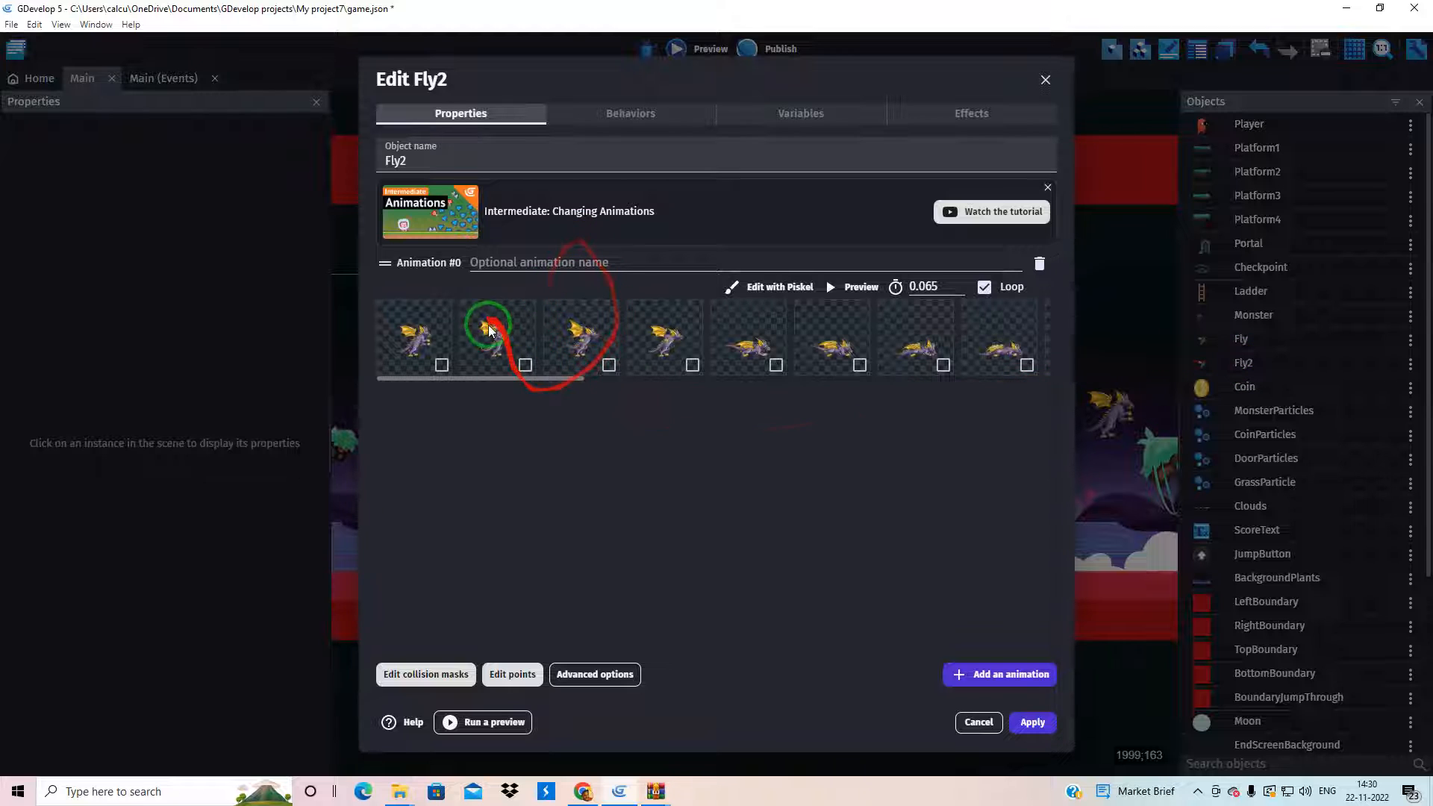
left_click_drag(513, 331, 492, 345)
right_click(493, 339)
left_click(480, 321)
right_click(482, 329)
left_click(496, 333)
right_click(480, 321)
left_click(509, 331)
right_click(483, 321)
left_click(513, 333)
left_click(504, 334)
right_click(483, 321)
left_click(508, 332)
right_click(484, 321)
left_click(508, 333)
right_click(490, 322)
left_click(503, 333)
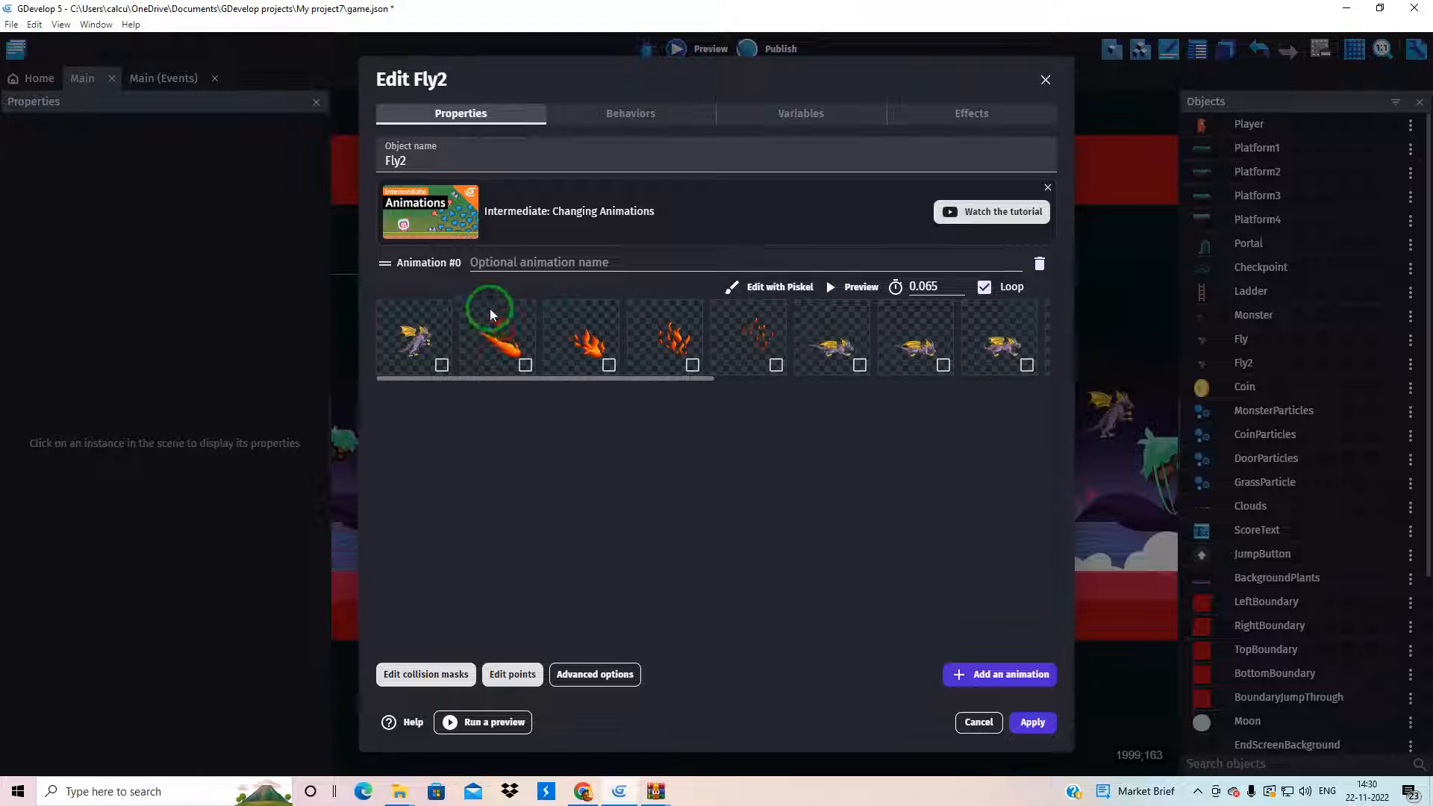
left_click(507, 322)
right_click(490, 318)
left_click(508, 329)
right_click(492, 319)
left_click(509, 330)
right_click(497, 321)
left_click(512, 329)
right_click(497, 317)
right_click(496, 319)
left_click(518, 327)
right_click(499, 327)
left_click(514, 338)
right_click(497, 325)
left_click(514, 342)
right_click(499, 321)
left_click(515, 332)
right_click(495, 326)
left_click(514, 337)
right_click(496, 328)
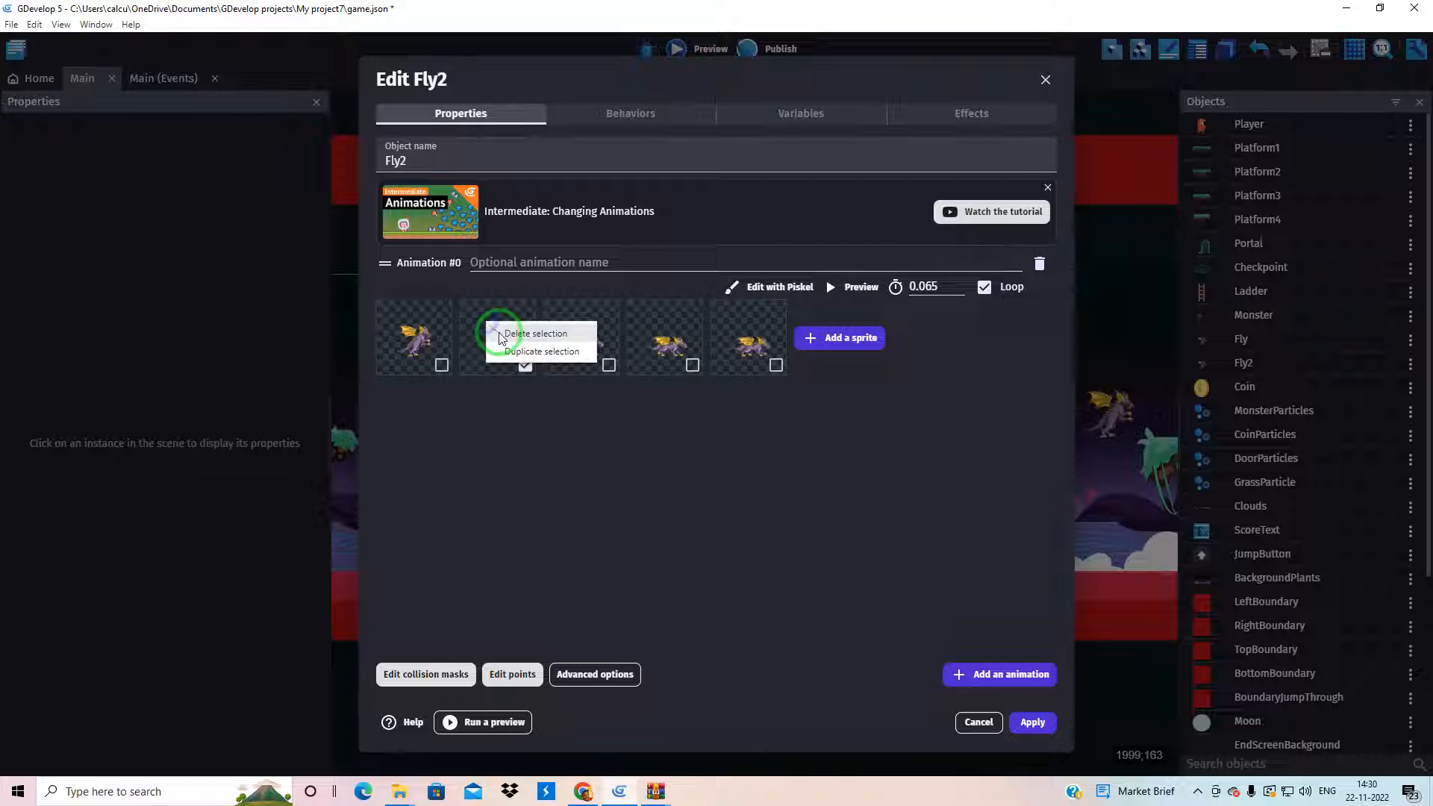
left_click(514, 341)
right_click(497, 327)
left_click(513, 340)
right_click(496, 330)
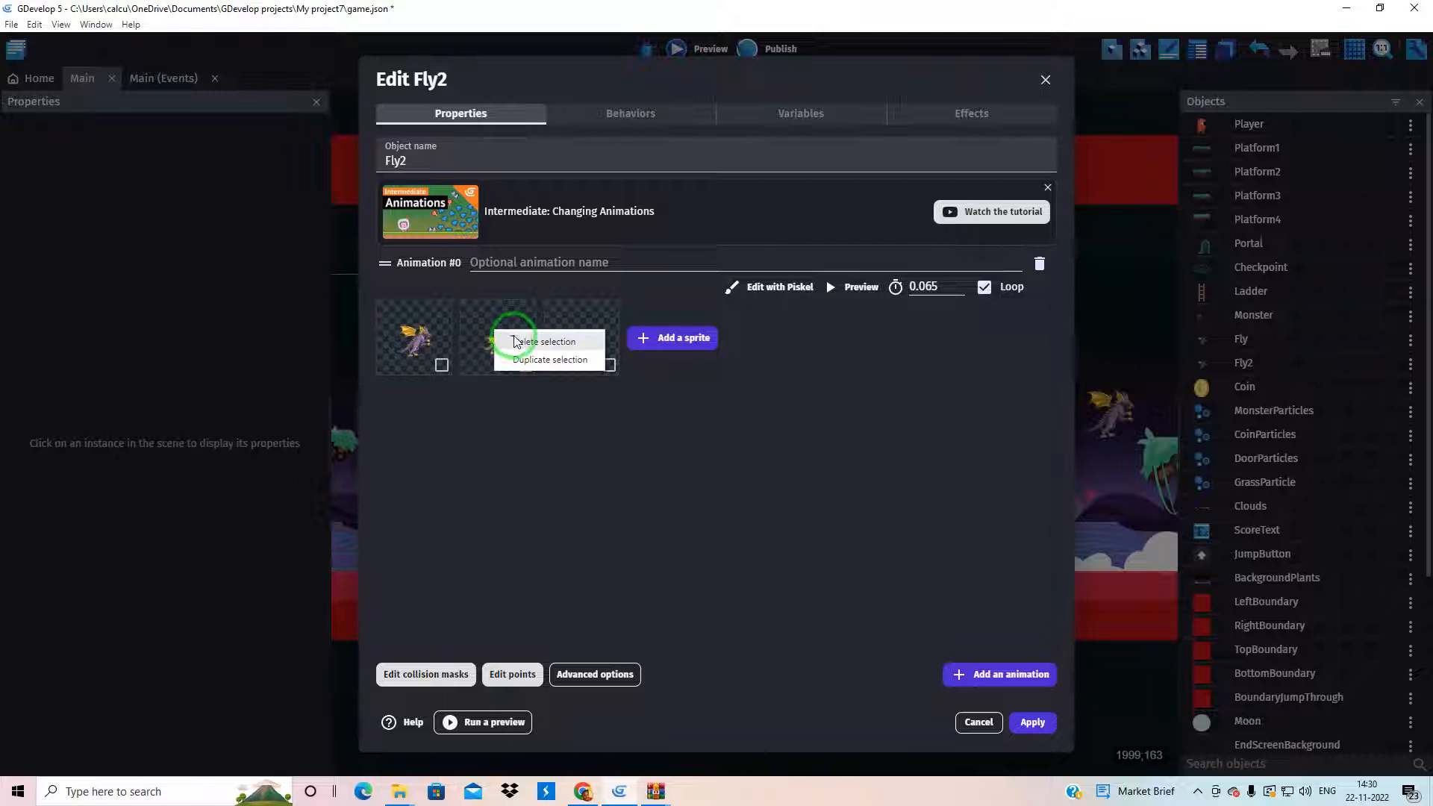
left_click(514, 342)
right_click(496, 321)
left_click(512, 330)
right_click(419, 328)
left_click(433, 337)
Step: Look through the enemy sprite folders inside enemygd > PNG, including demon, small_dragon and lizard, for replacement images for Fly2
left_click(457, 340)
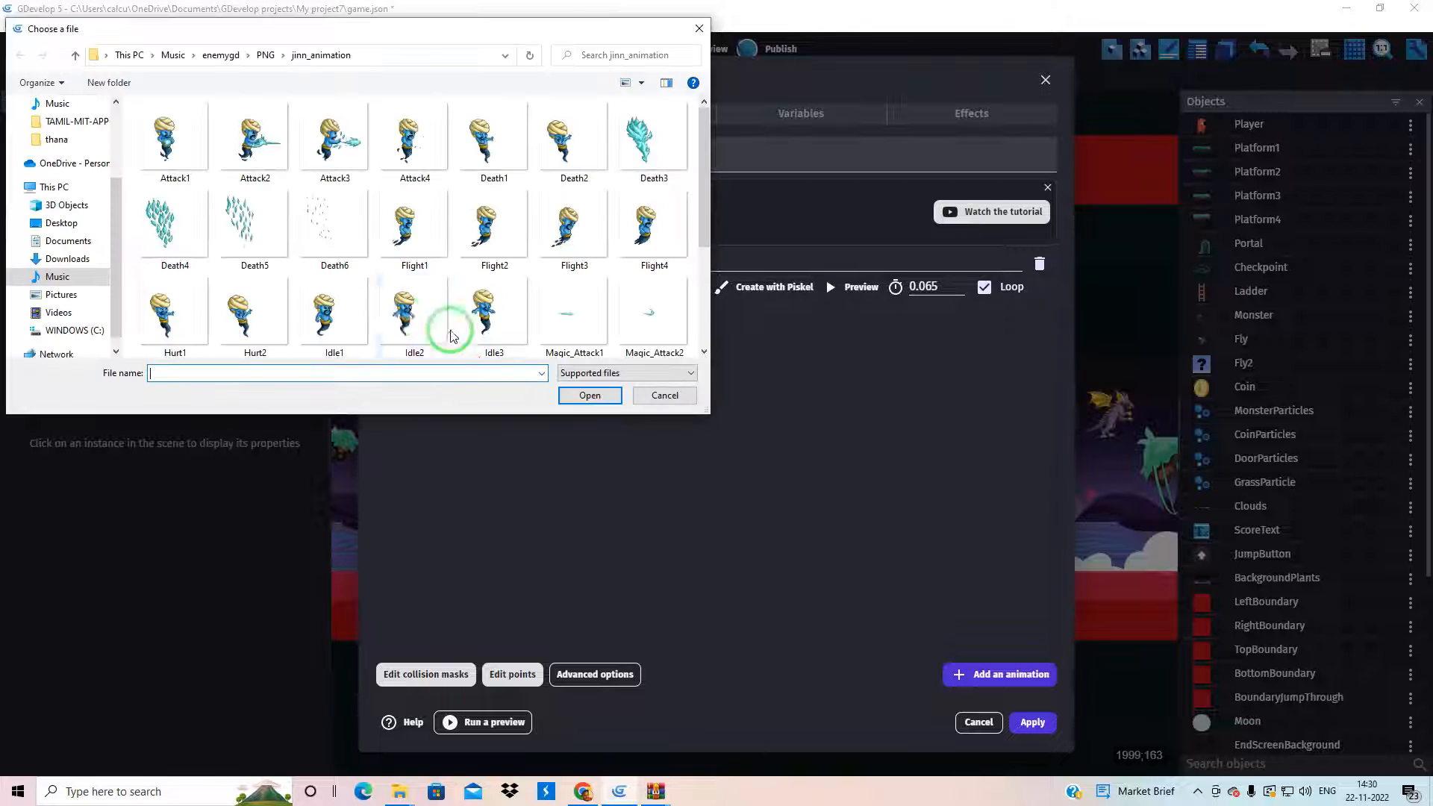
left_click(76, 57)
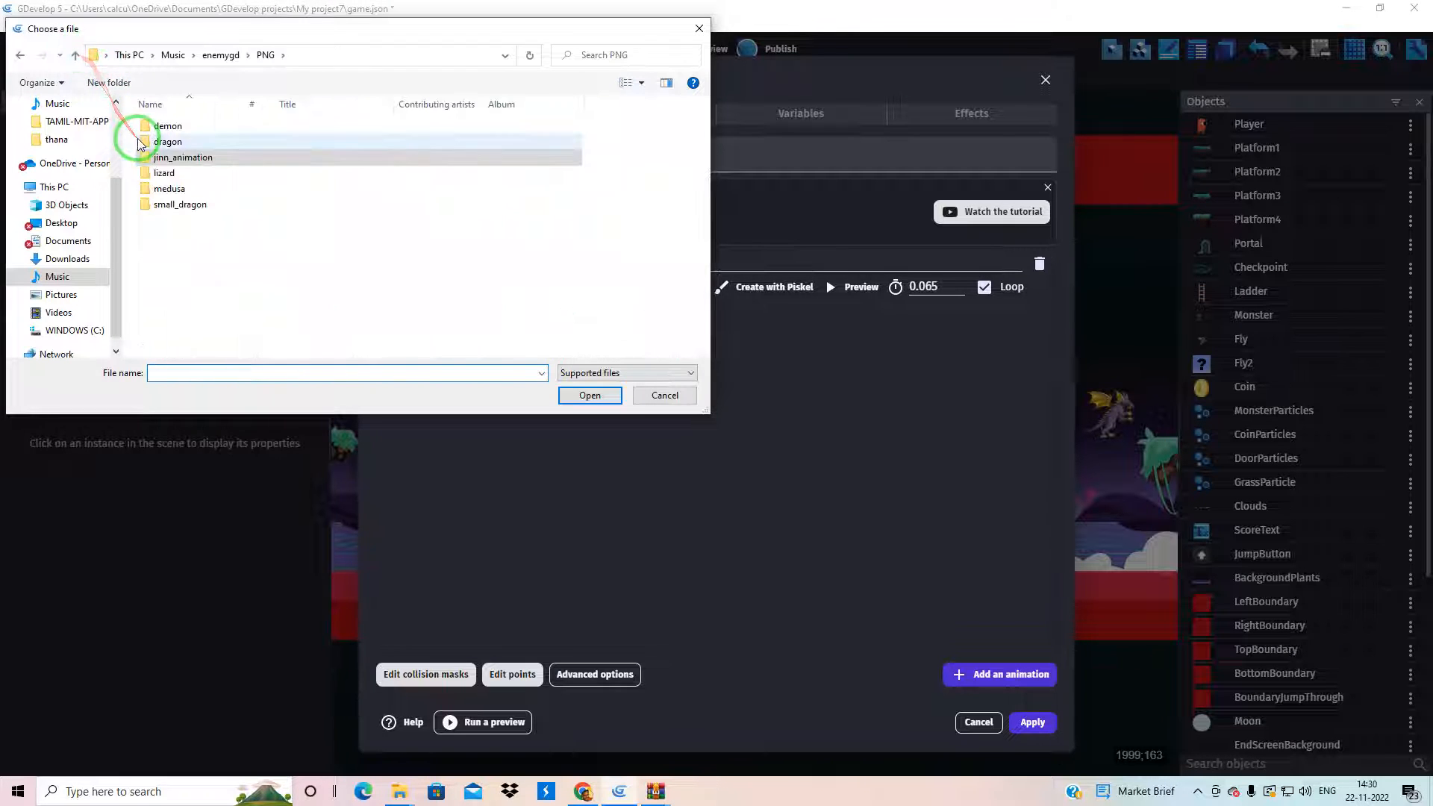
double_click(171, 190)
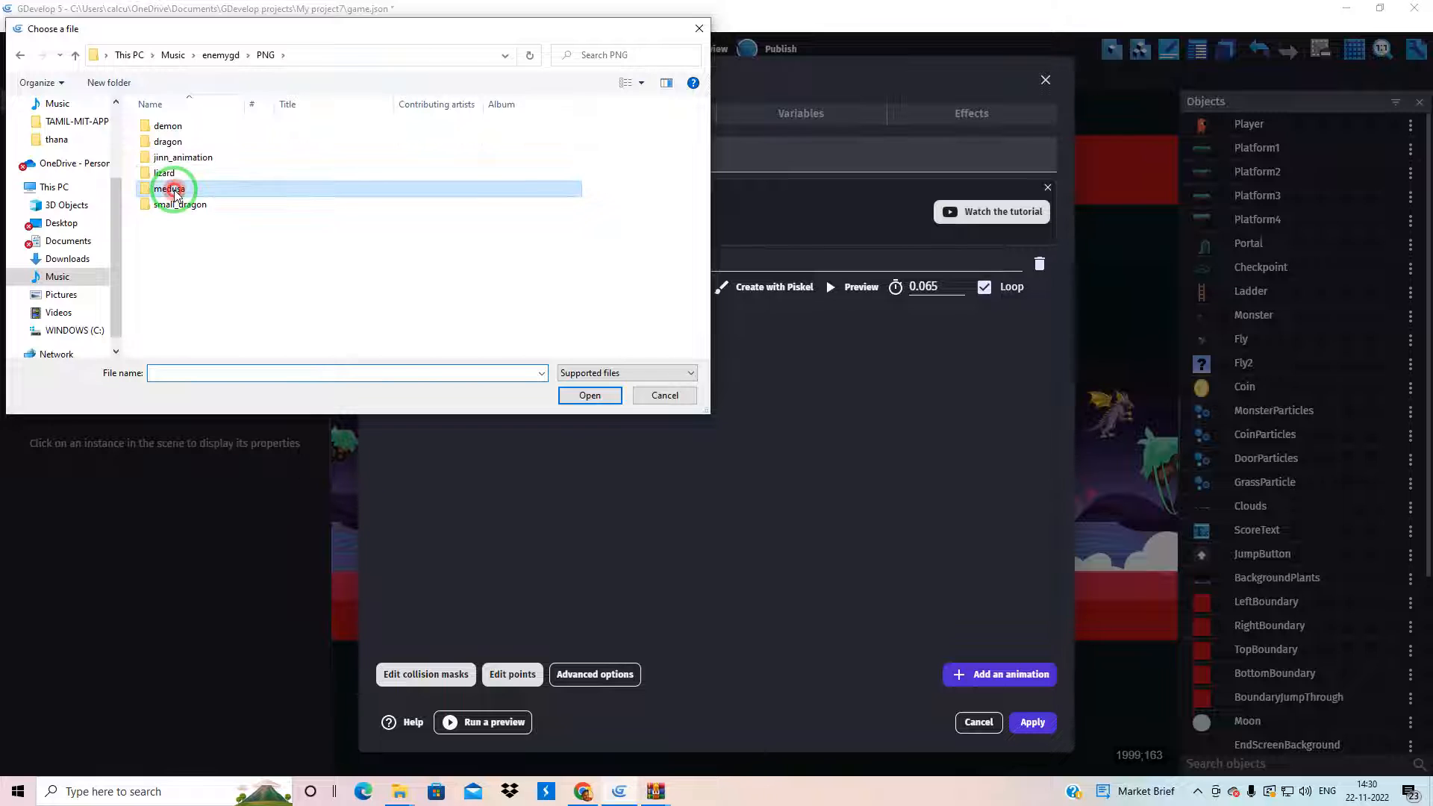
left_click(76, 55)
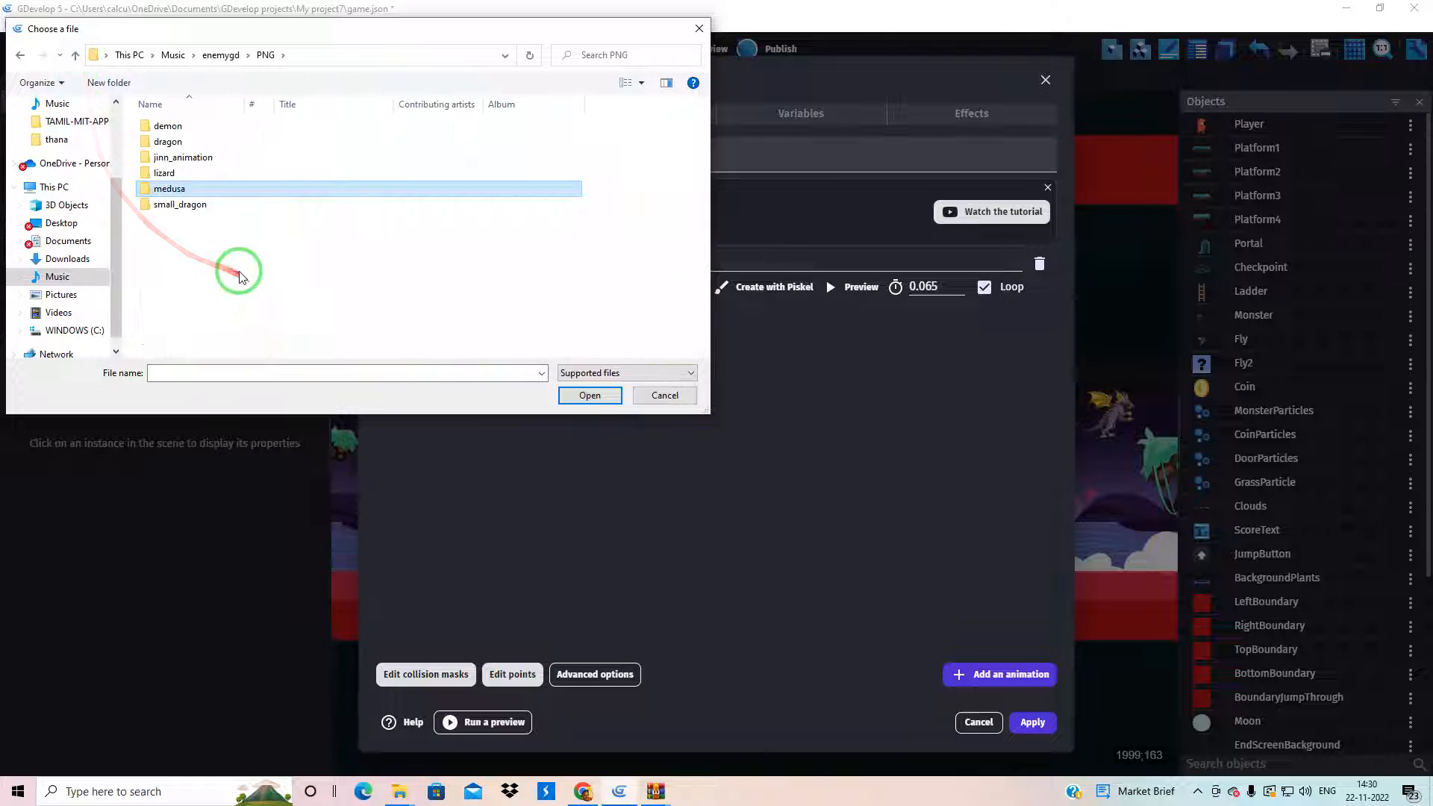
double_click(175, 142)
left_click(76, 55)
left_click(176, 128)
double_click(177, 128)
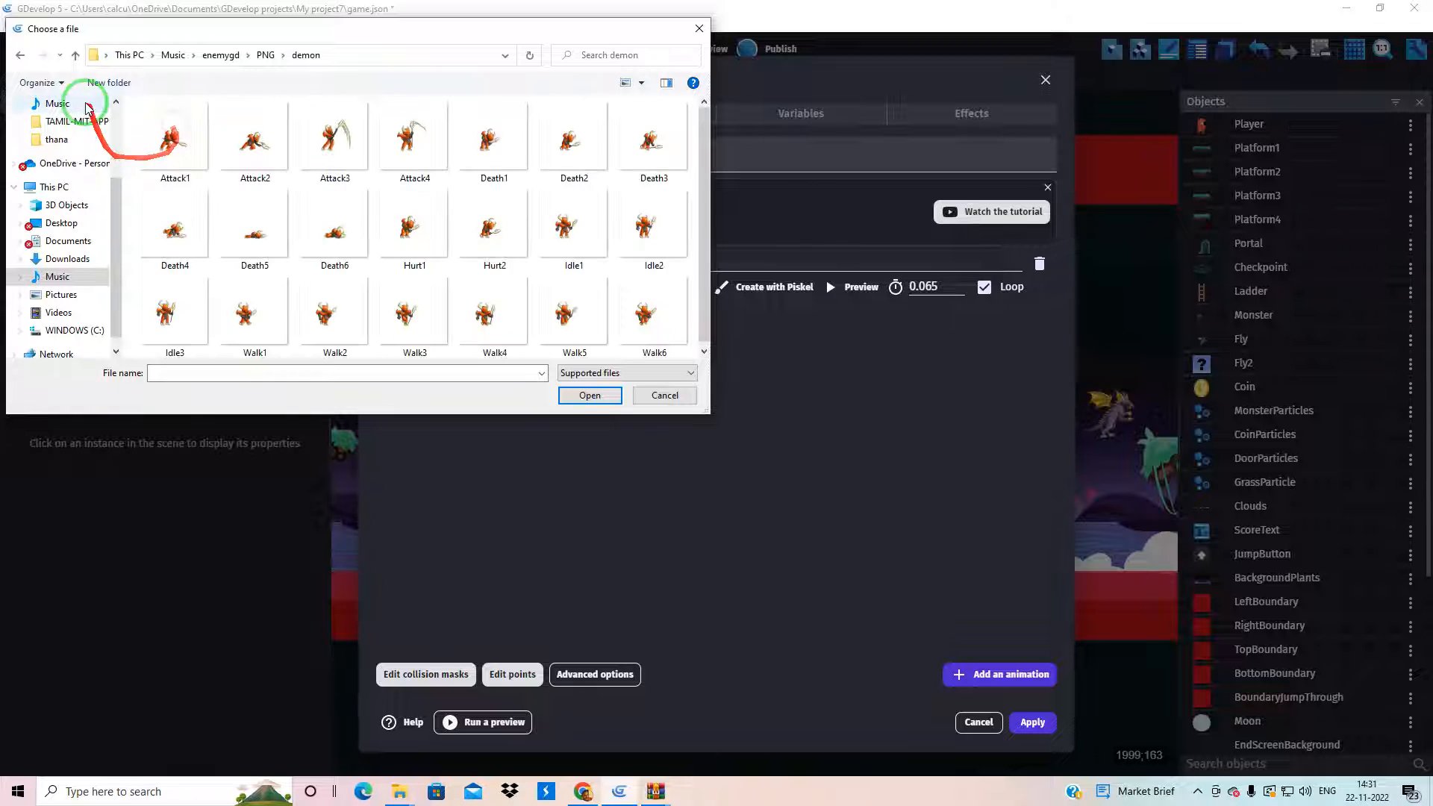
left_click(76, 54)
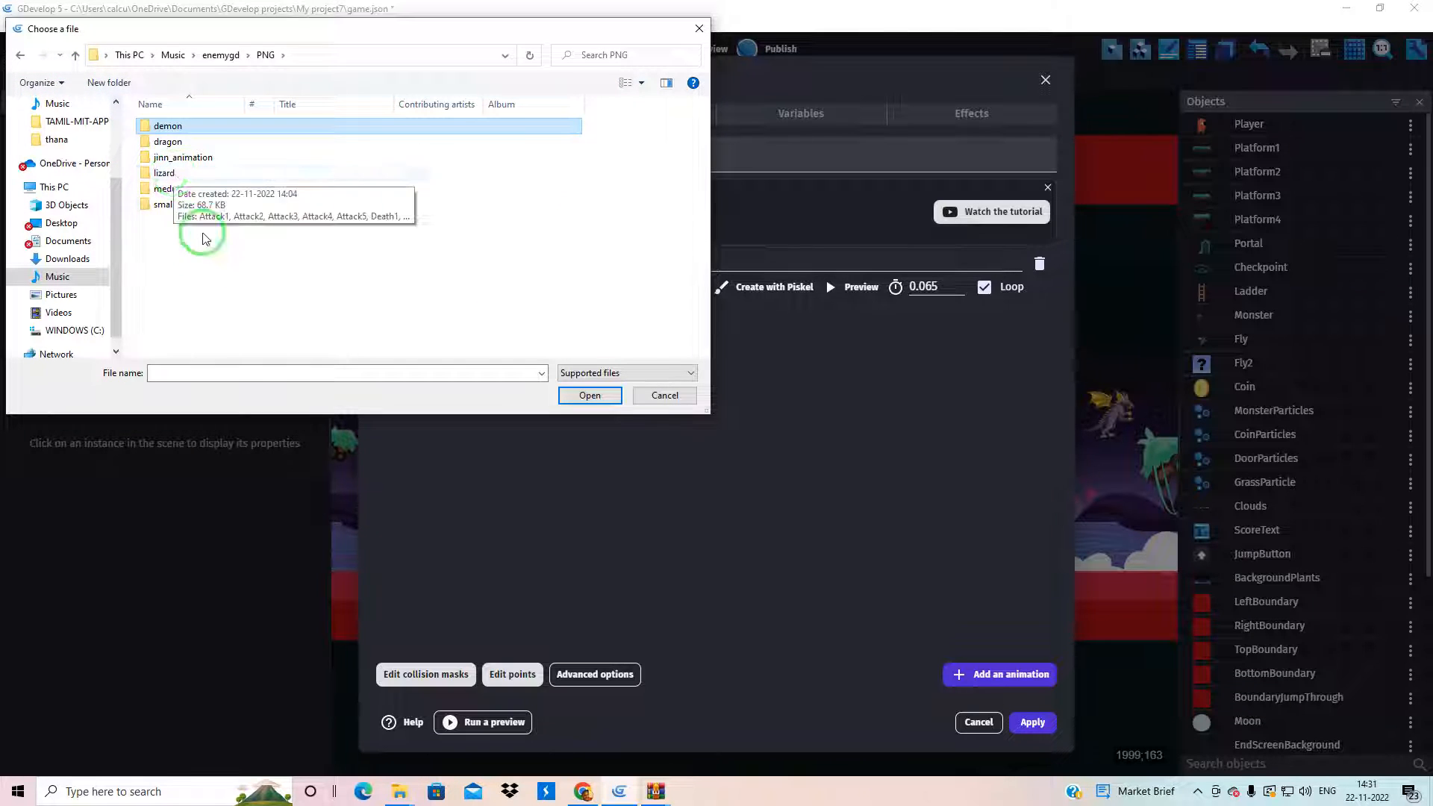
double_click(166, 204)
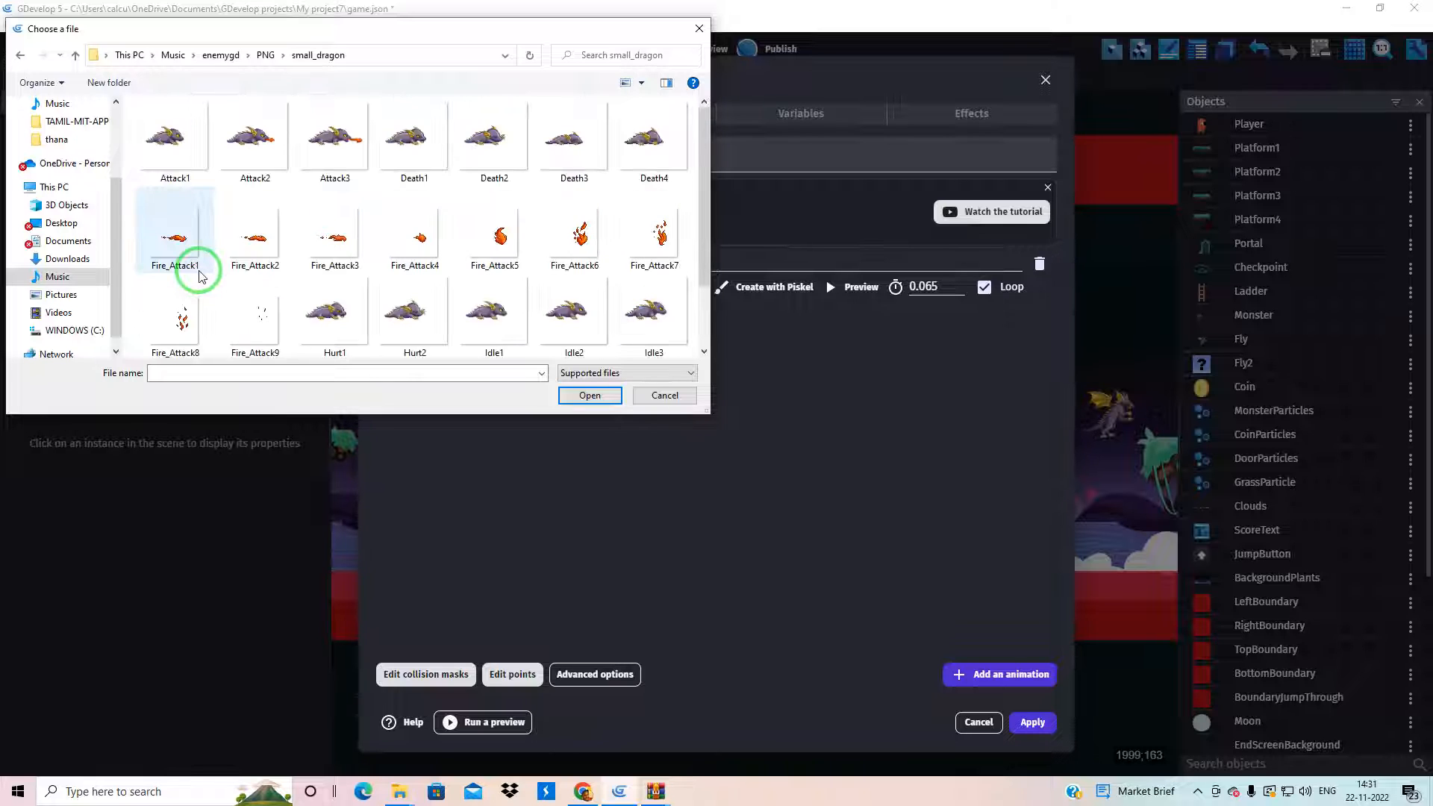
scroll(196, 273, "down", 1)
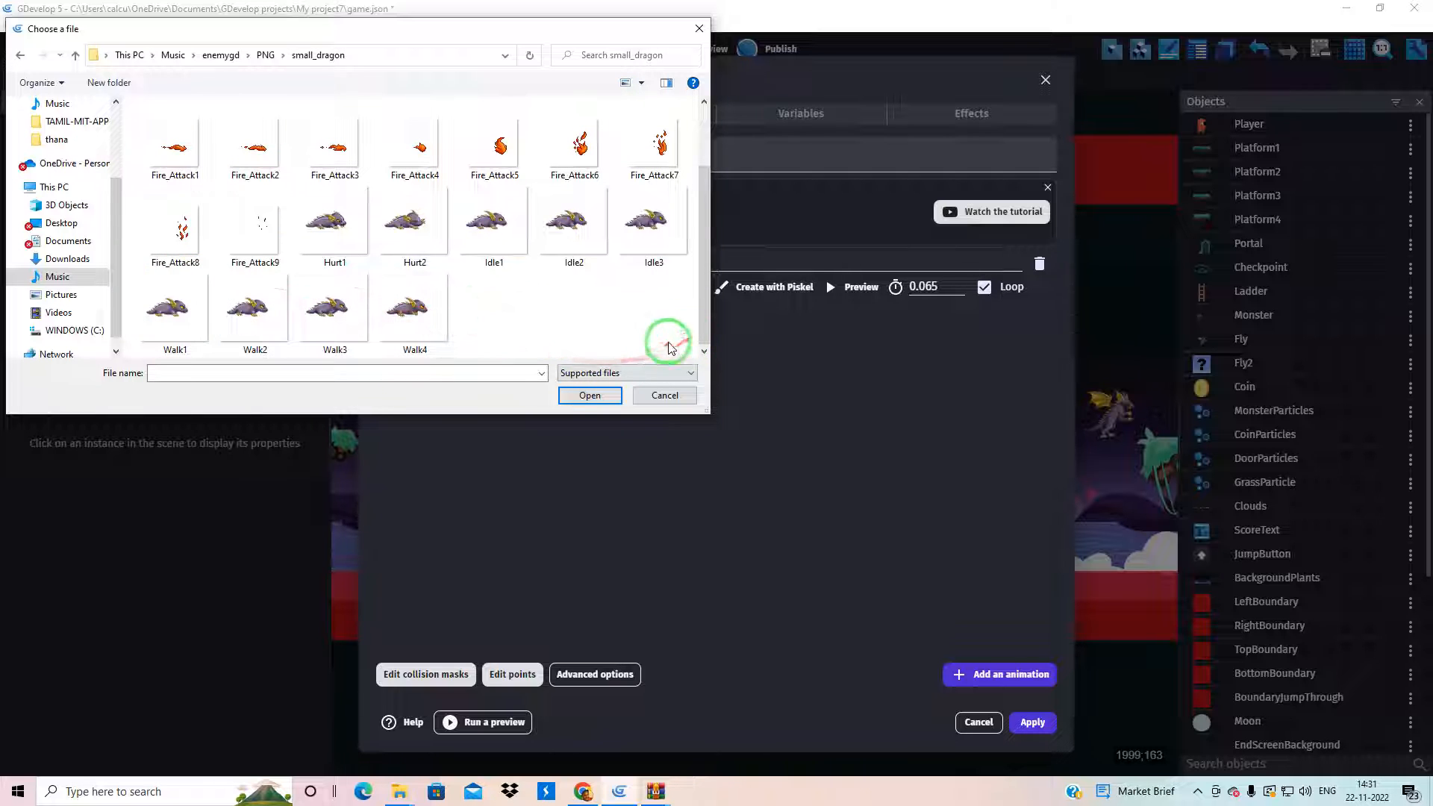
left_click(75, 56)
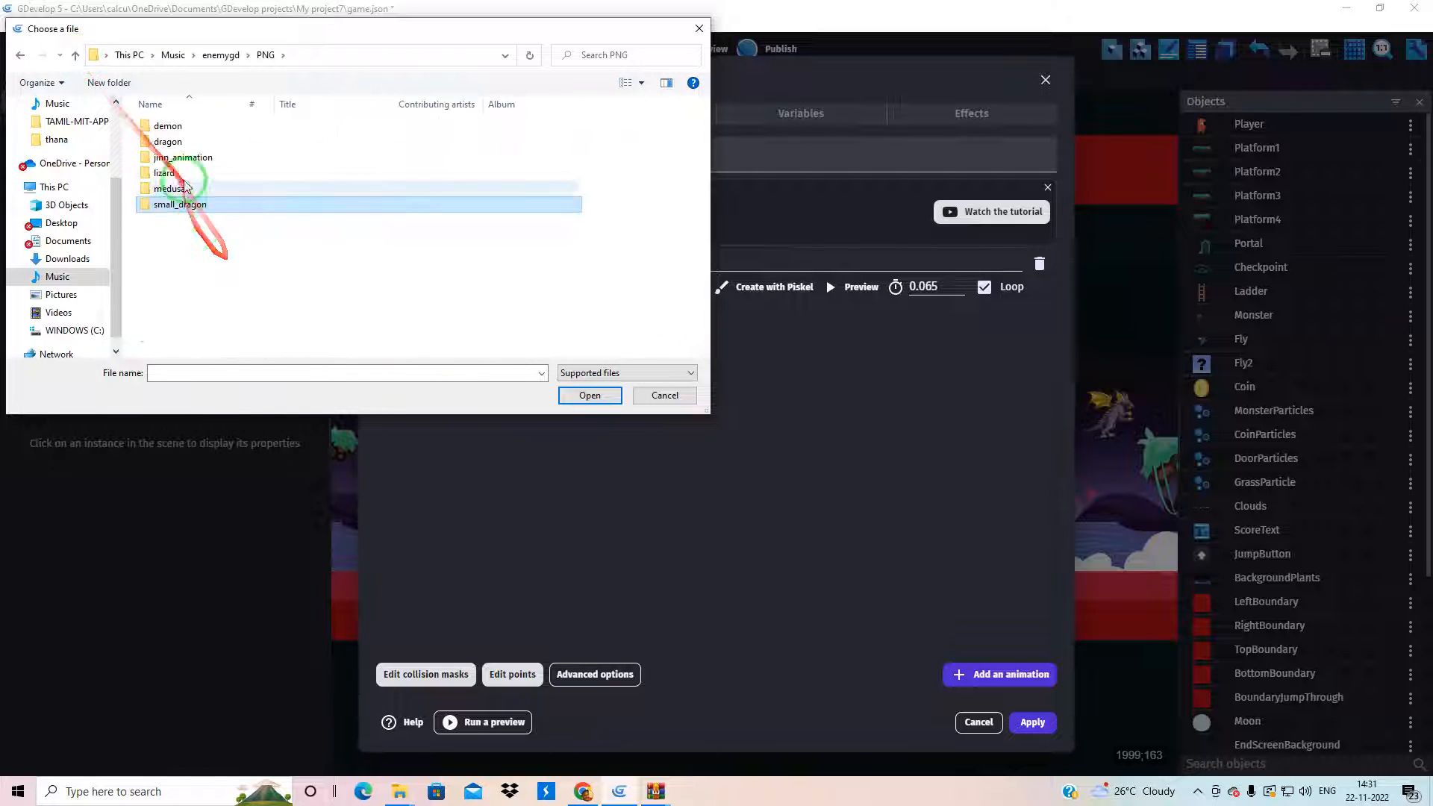
double_click(168, 172)
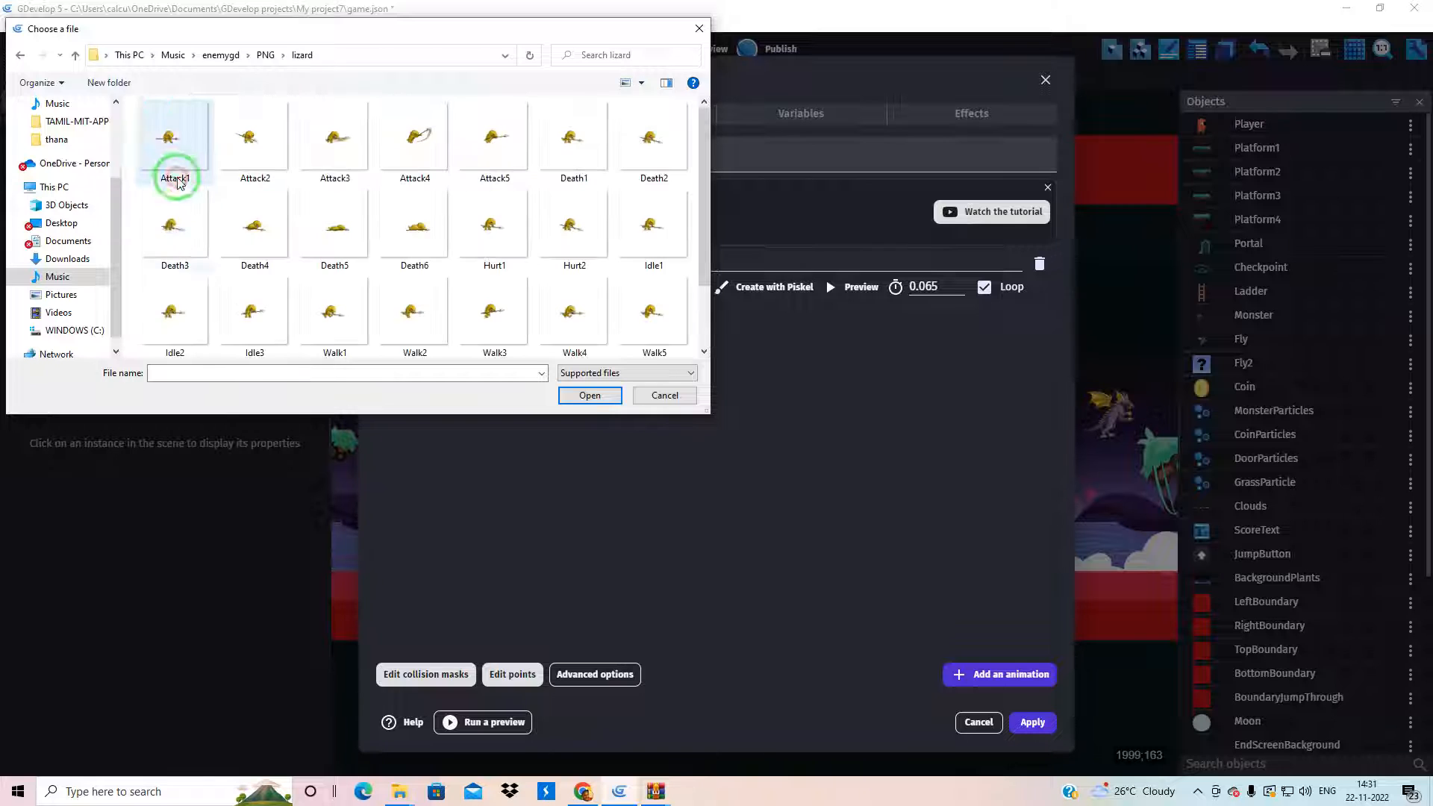
left_click(75, 55)
Step: Add all images from the small_dragon folder to Fly2's Animation #0, copying them into the project folder
double_click(173, 209)
scroll(524, 299, "down", 2)
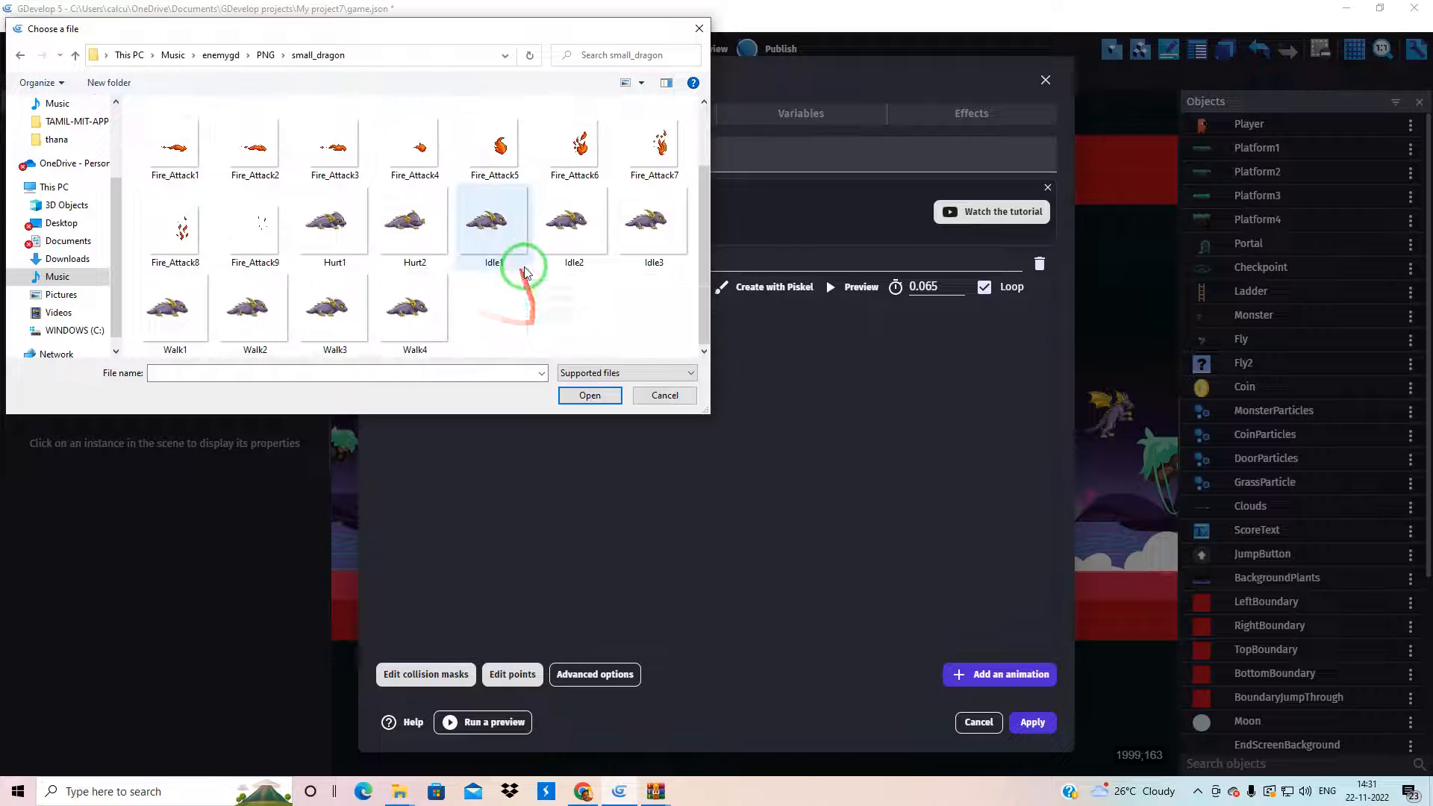
left_click_drag(673, 344, 106, 57)
left_click(590, 395)
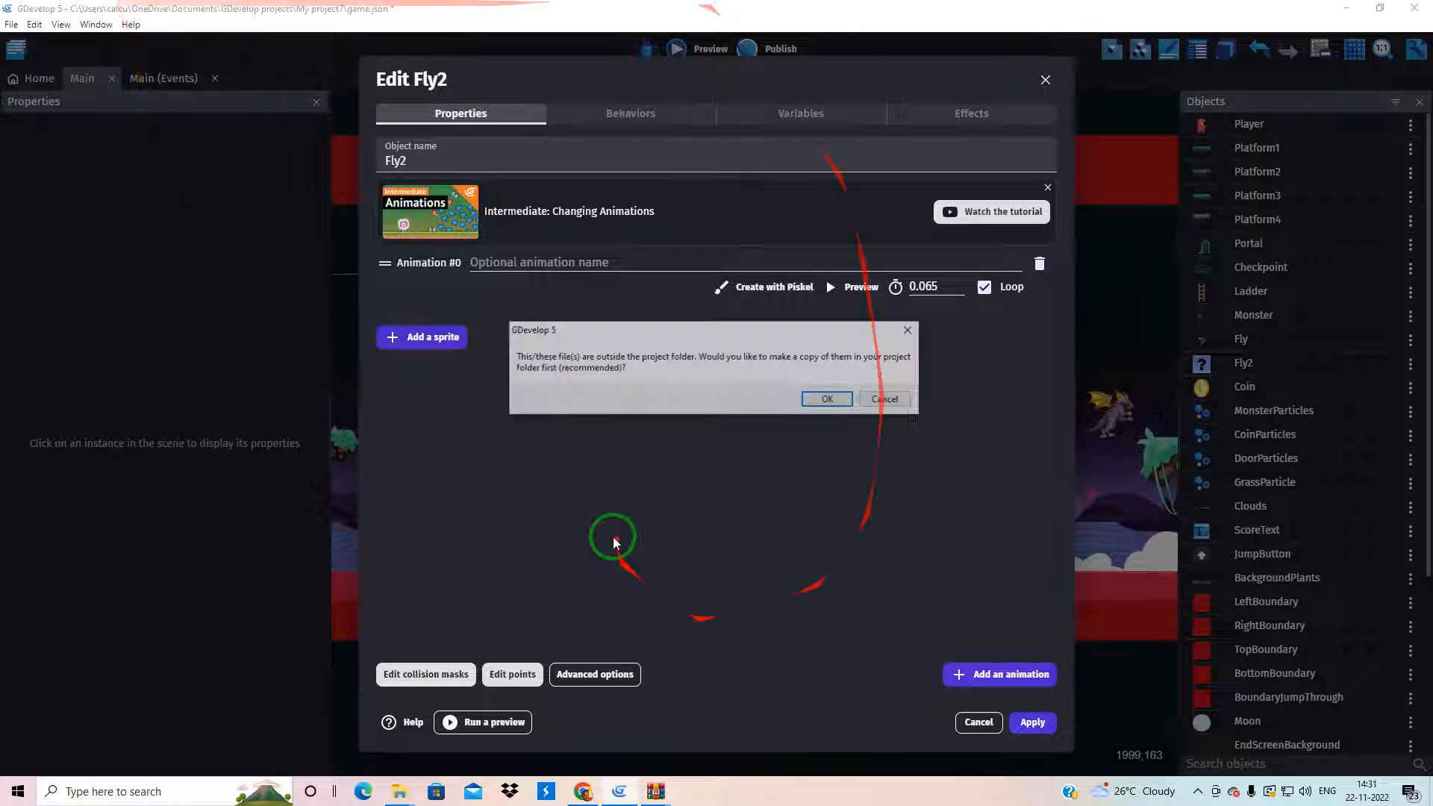
left_click(812, 405)
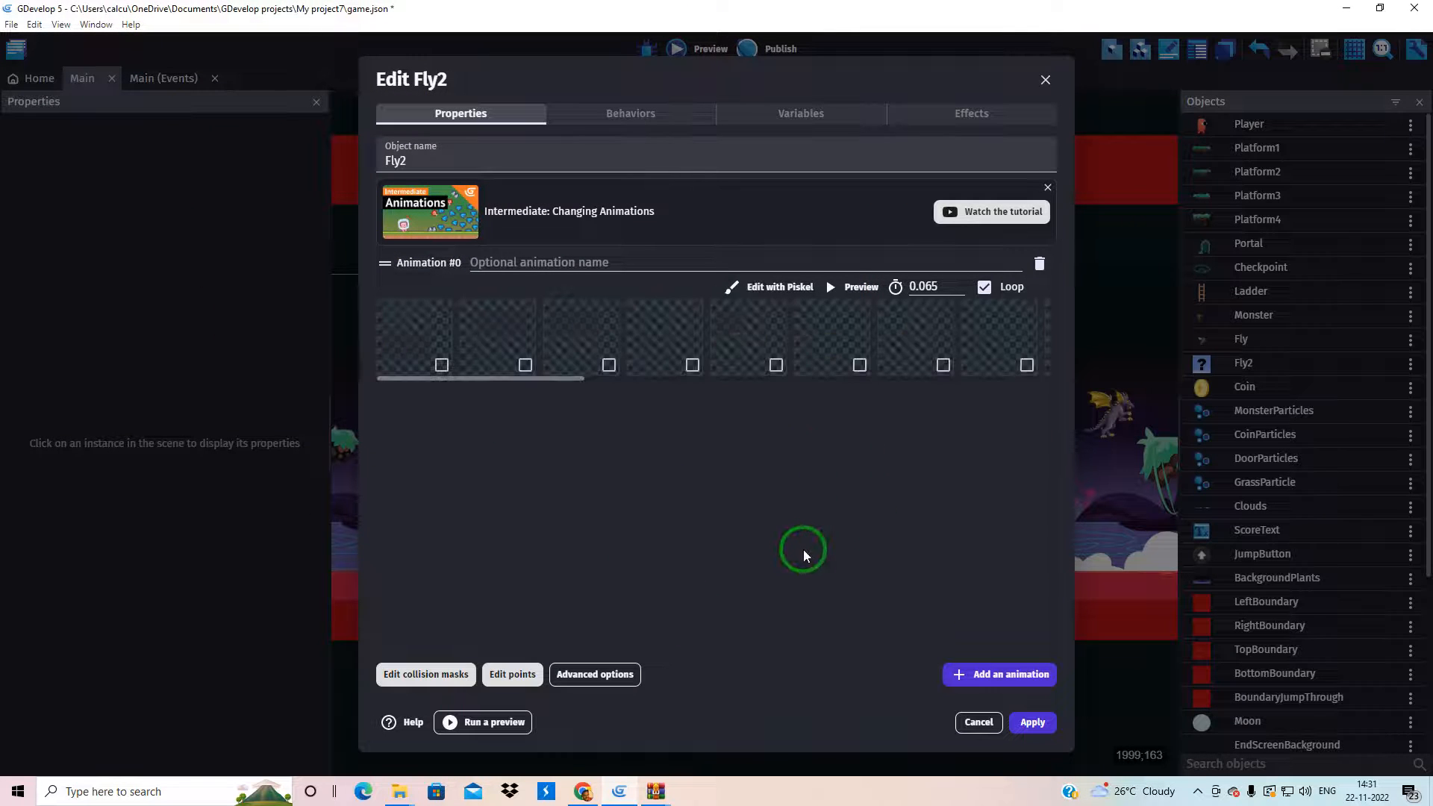
Step: Preview Fly2's small dragon animation and apply the object's changes
left_click(833, 288)
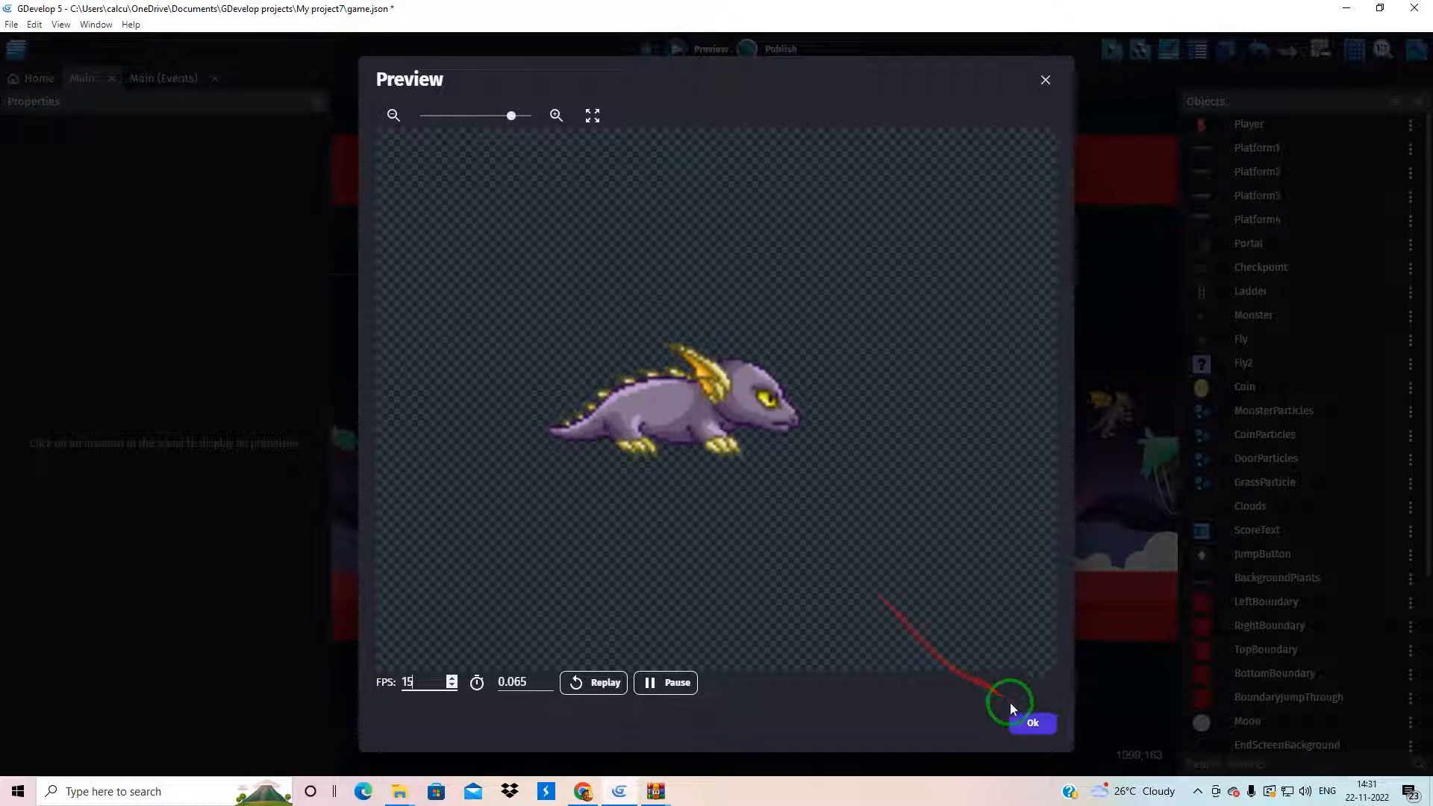
left_click(1019, 721)
left_click(1033, 722)
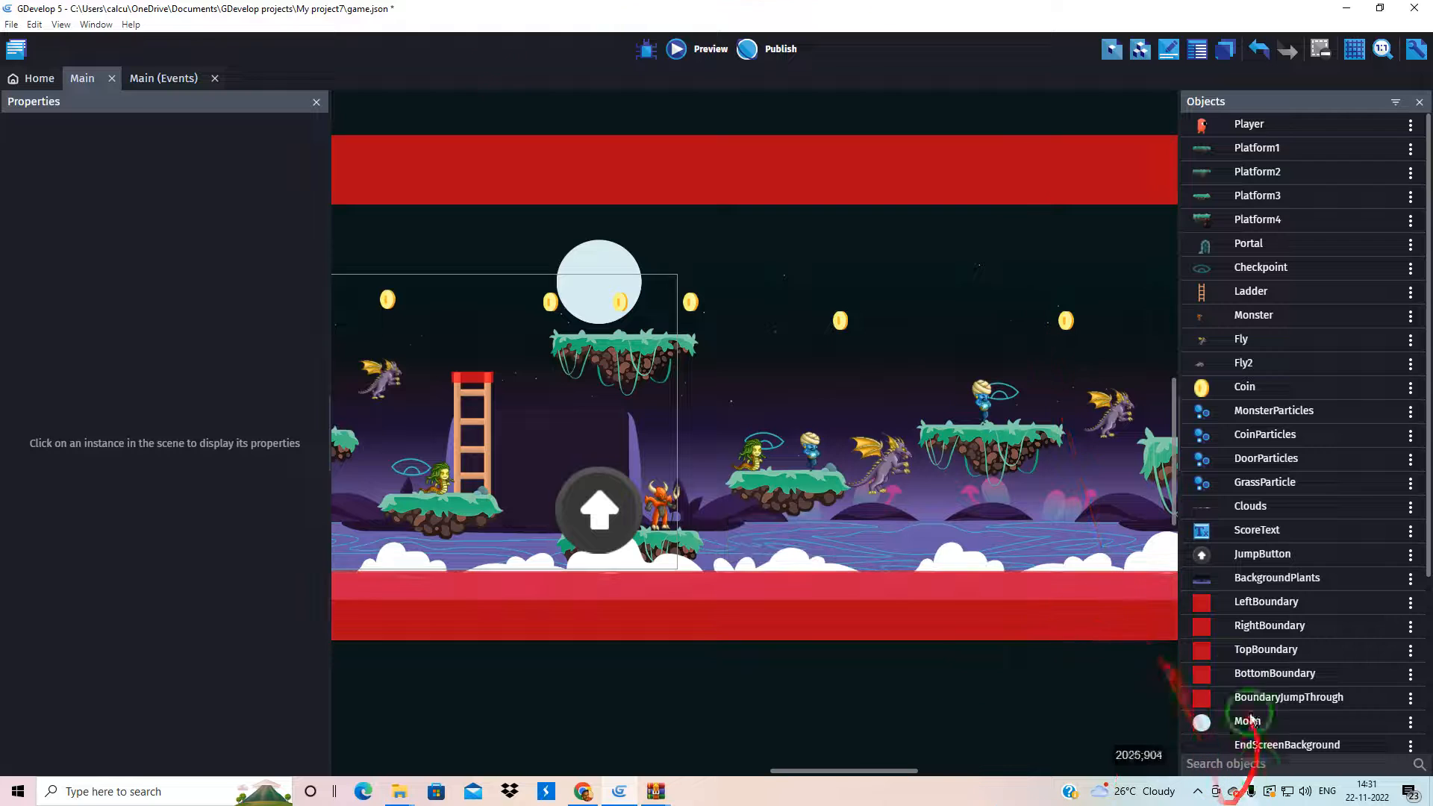
Step: Examine the collision, defeat and cleanup events of the Fly enemy group in the event sheet, leaving the group collapsed
scroll(1244, 612, "down", 5)
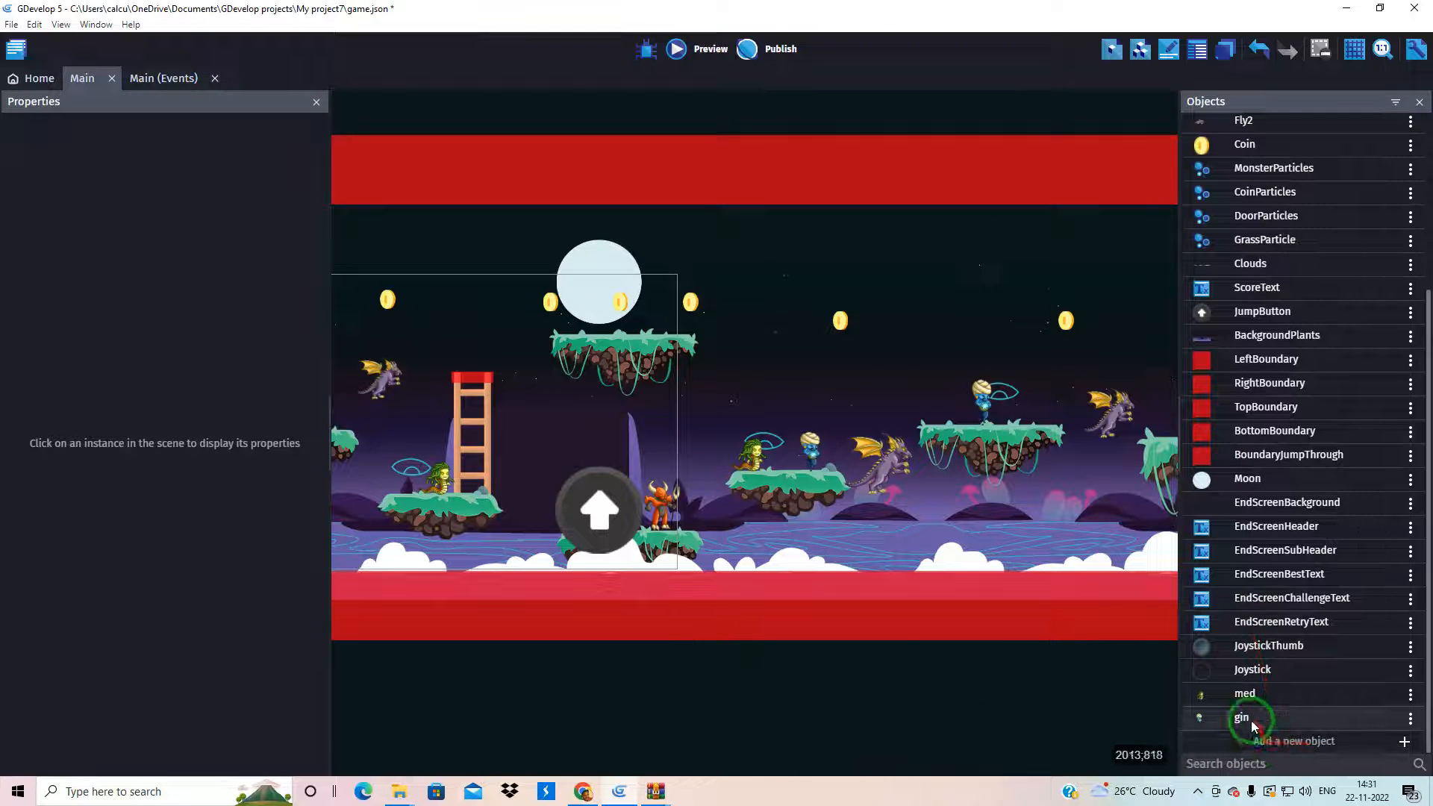
scroll(1224, 389, "up", 5)
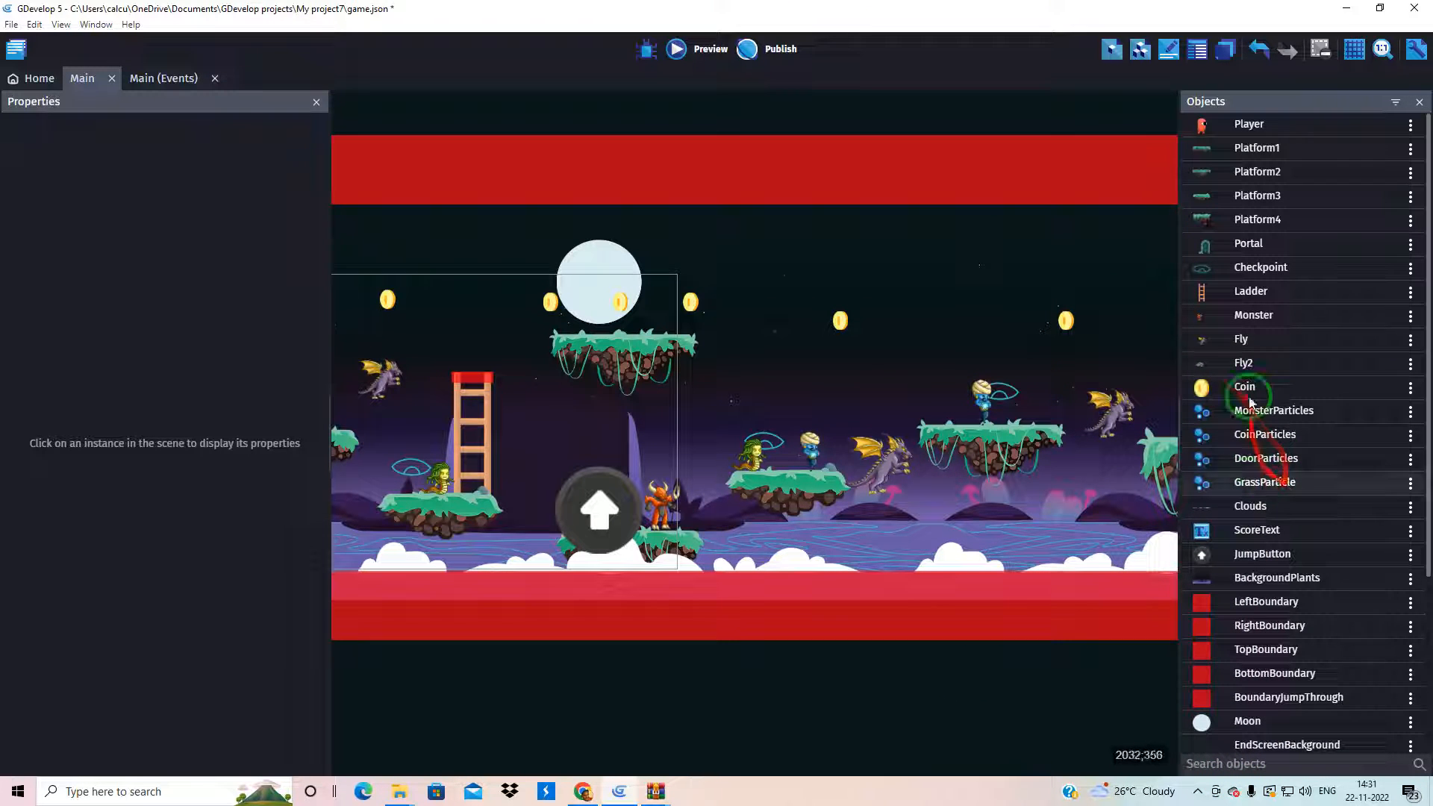
left_click(186, 80)
scroll(7, 224, "up", 3)
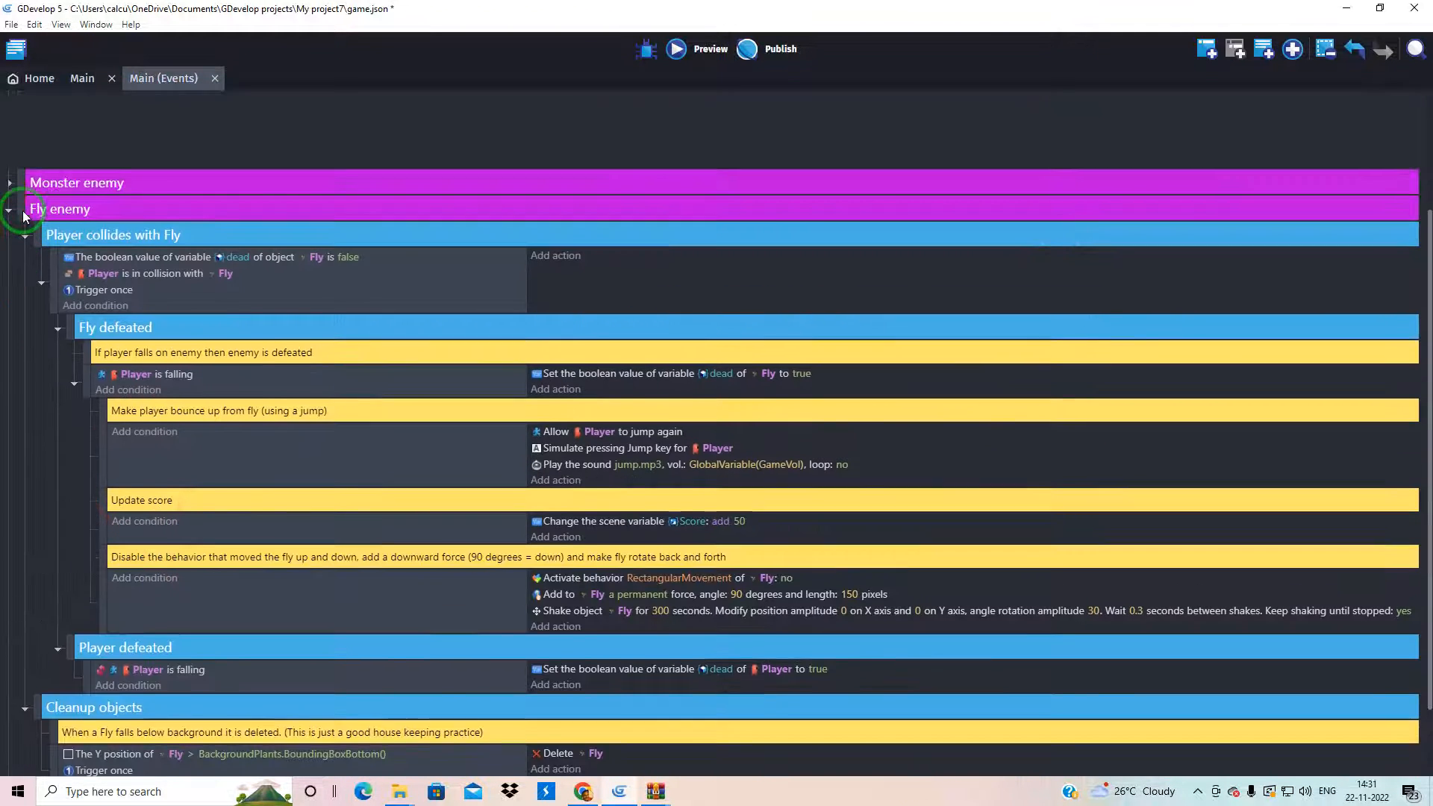
left_click(11, 254)
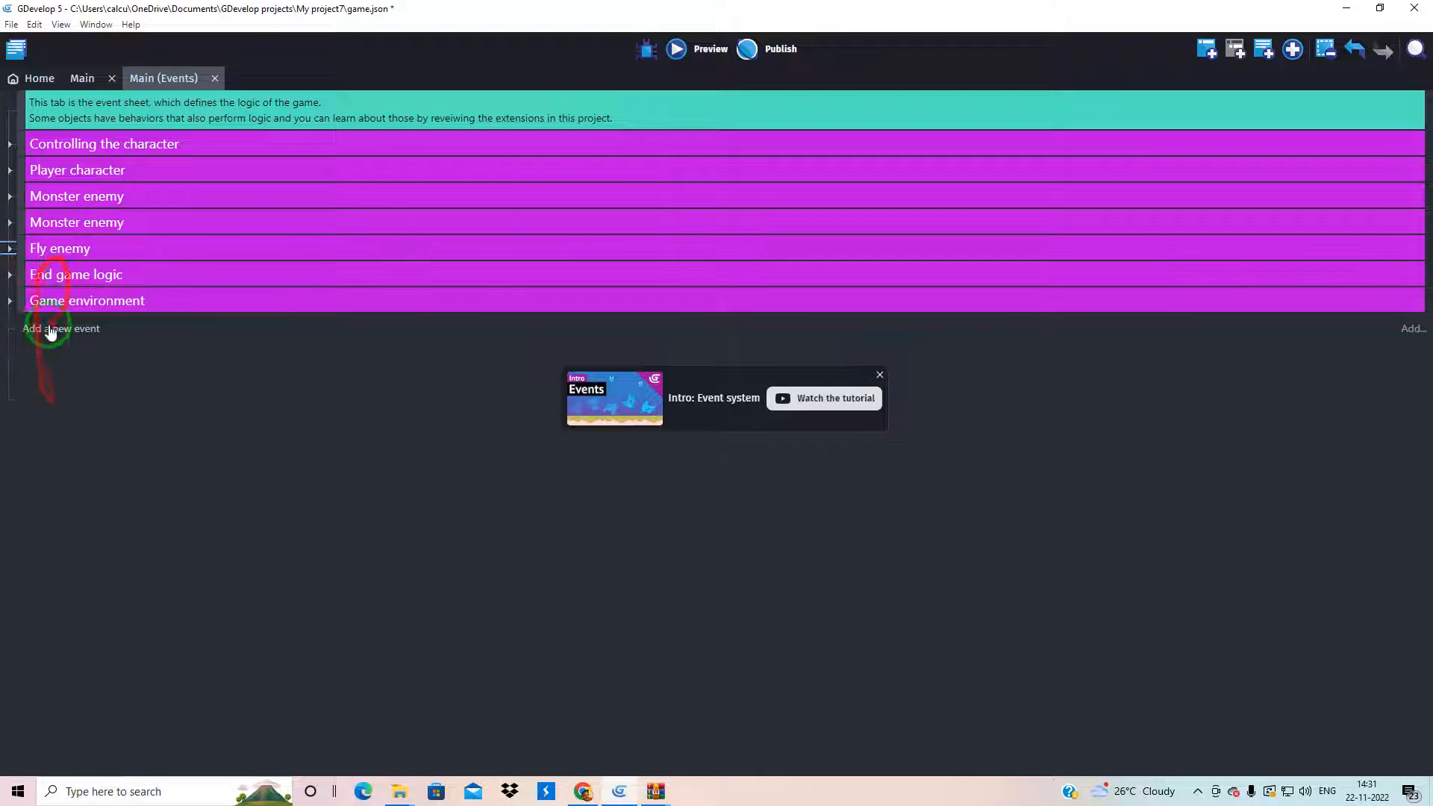
left_click(12, 256)
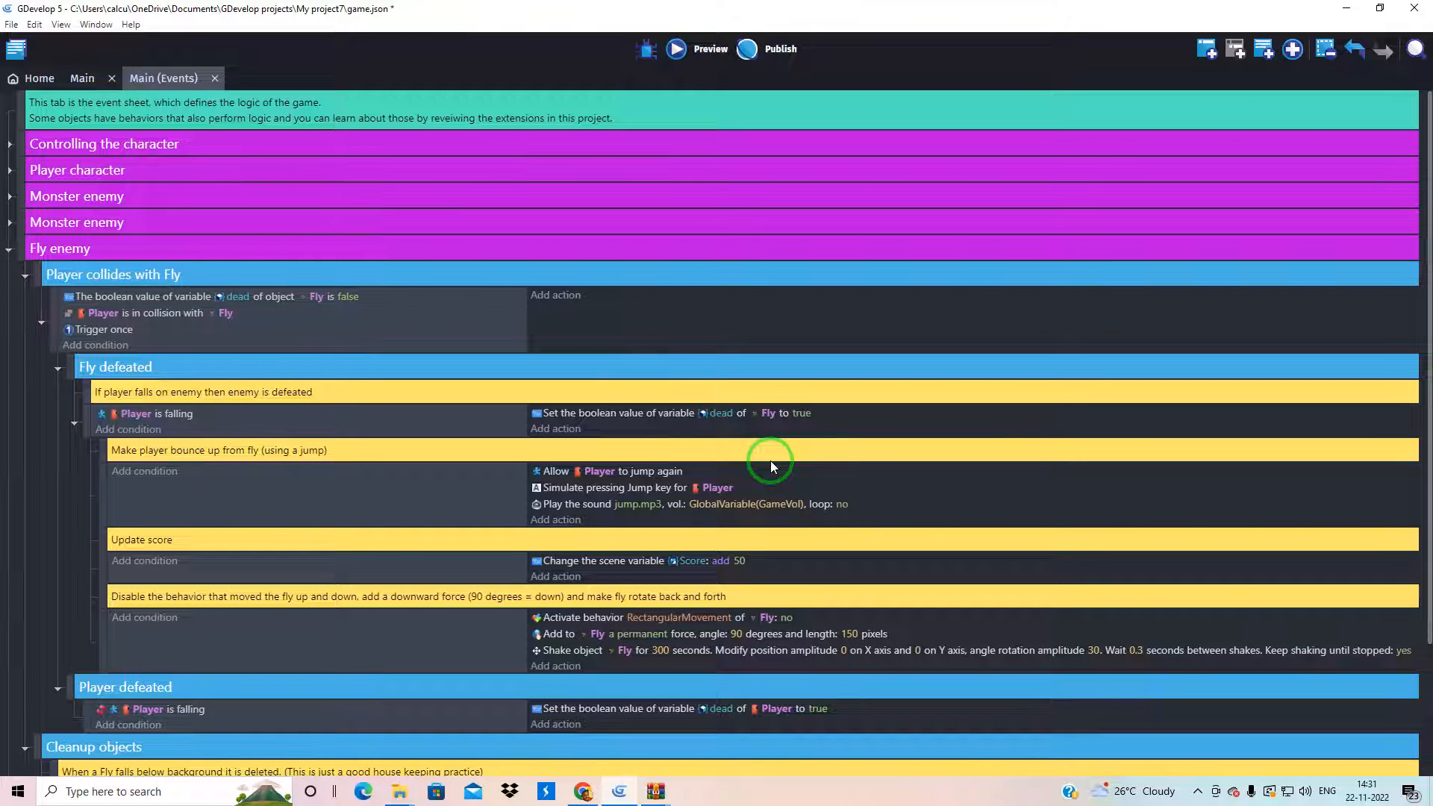
scroll(771, 460, "down", 2)
scroll(770, 460, "down", 1)
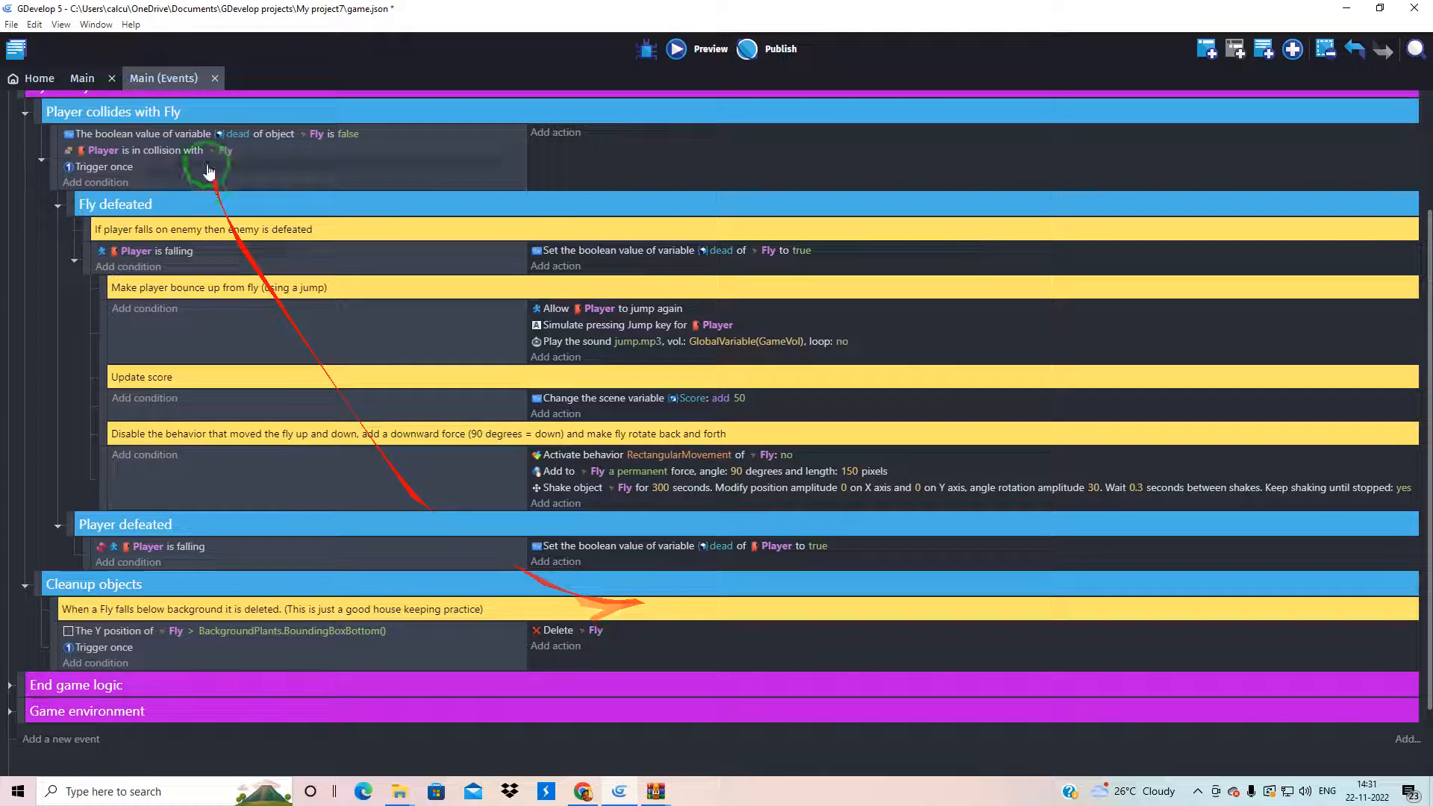
scroll(75, 361, "up", 2)
scroll(74, 361, "up", 1)
left_click(22, 253)
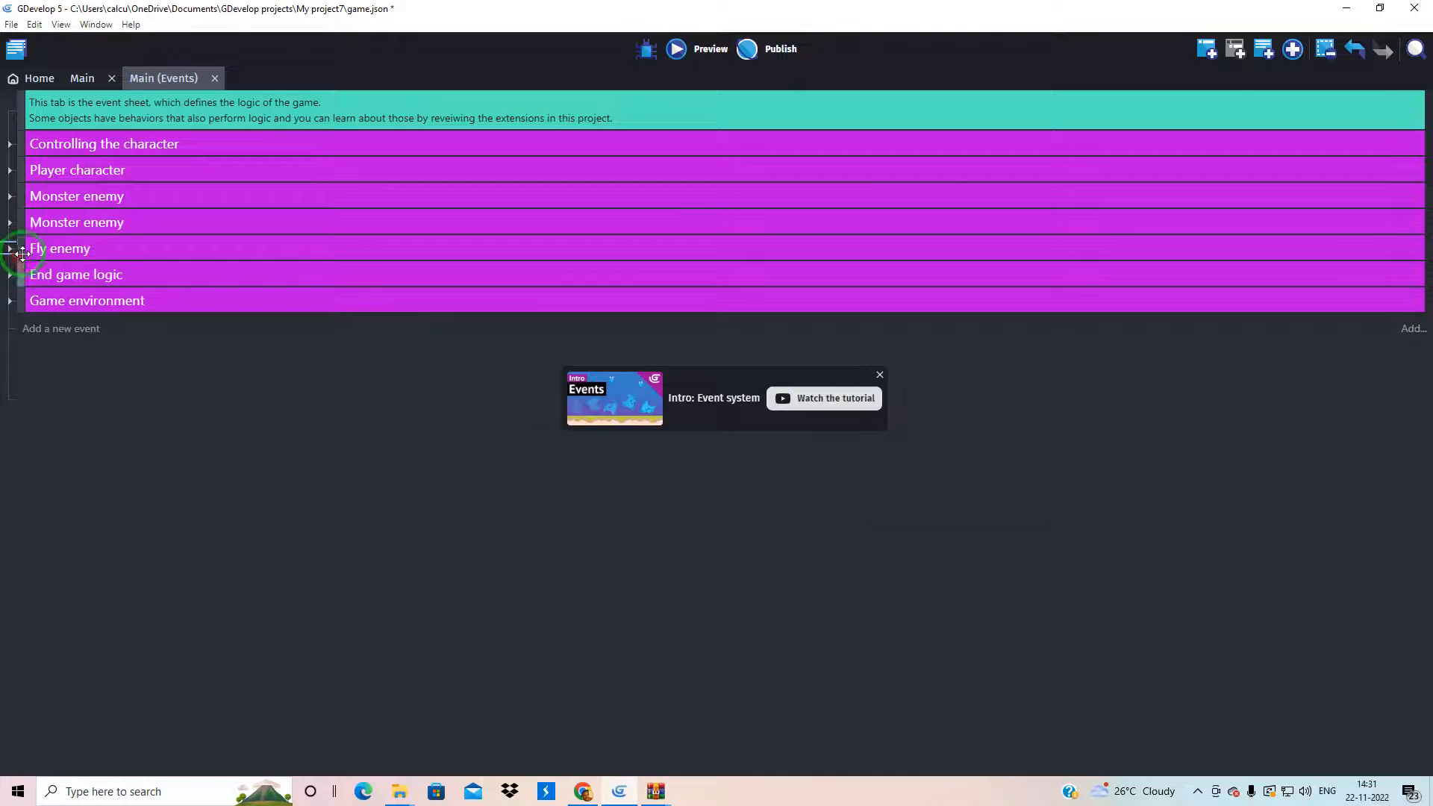
Step: Copy the collapsed Fly enemy event group and paste the duplicate directly below the original, keeping its name
right_click(18, 247)
left_click(36, 290)
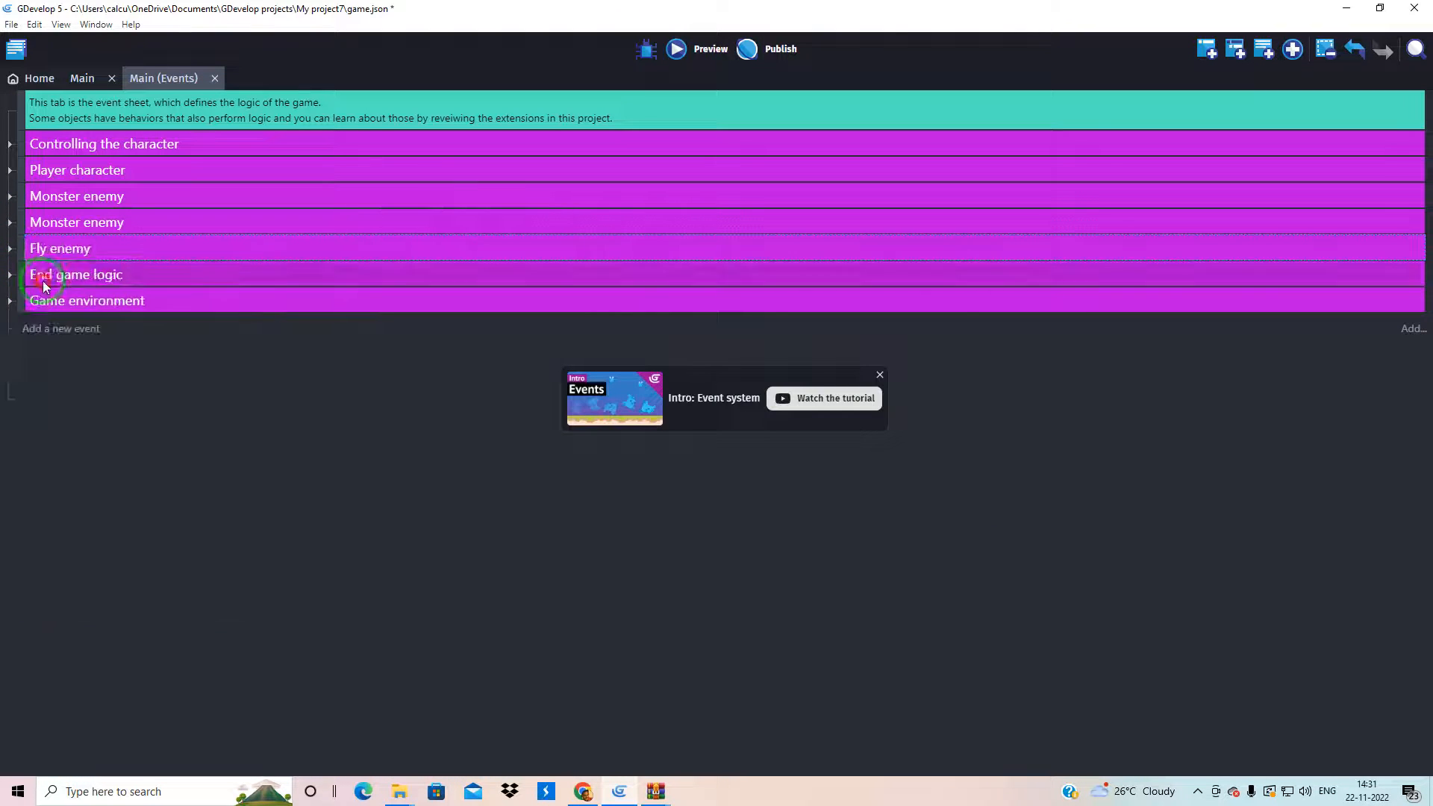
right_click(21, 247)
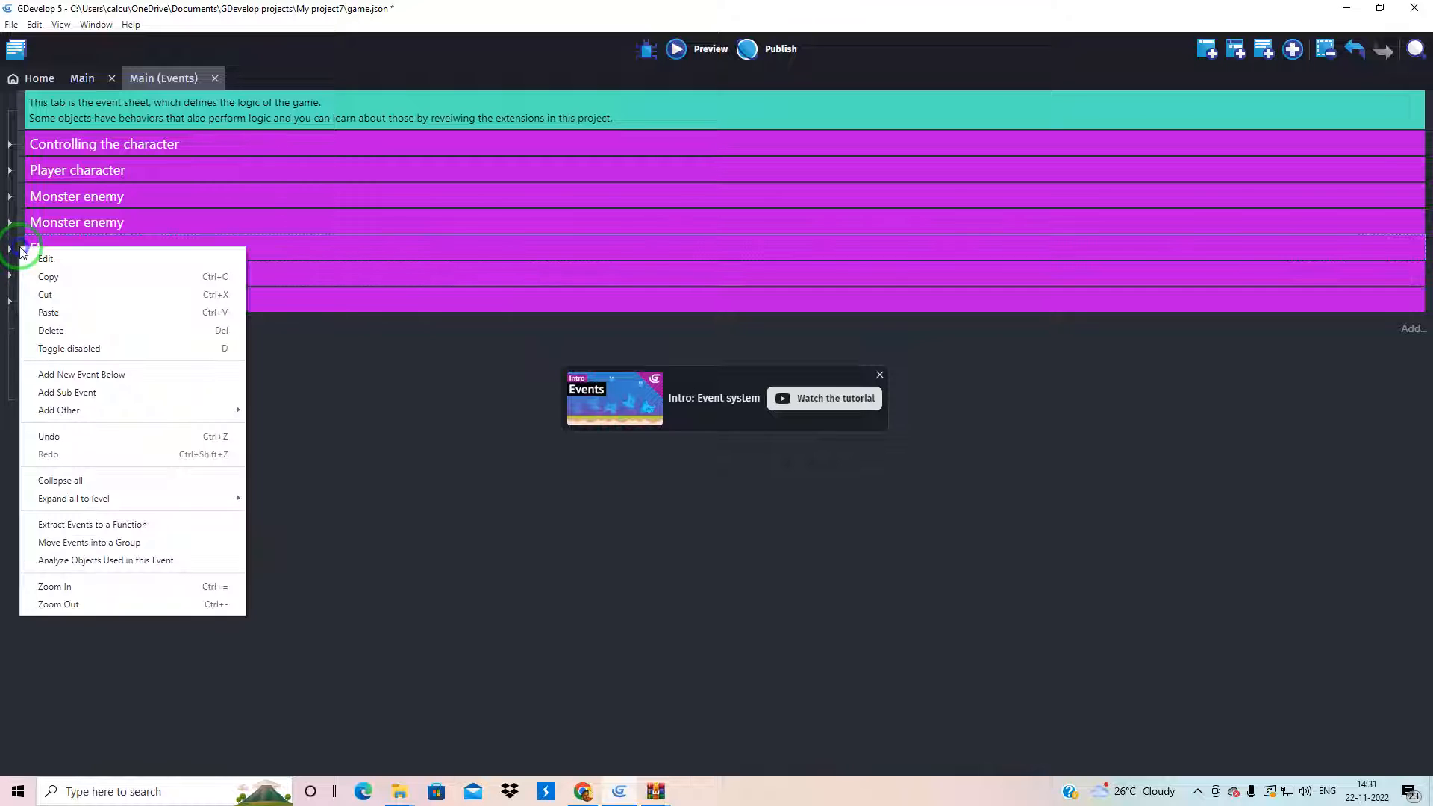
left_click(43, 313)
double_click(66, 276)
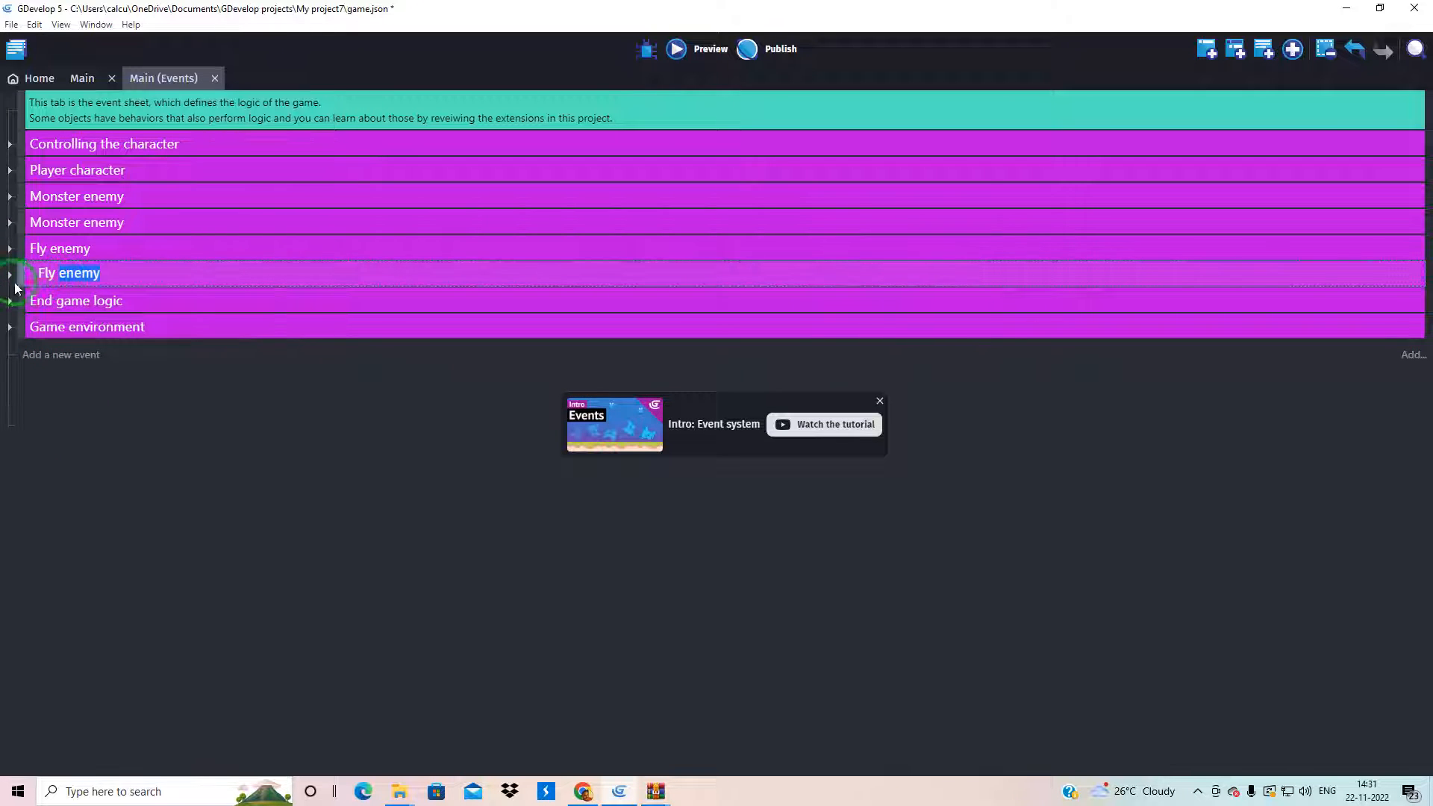
left_click(22, 277)
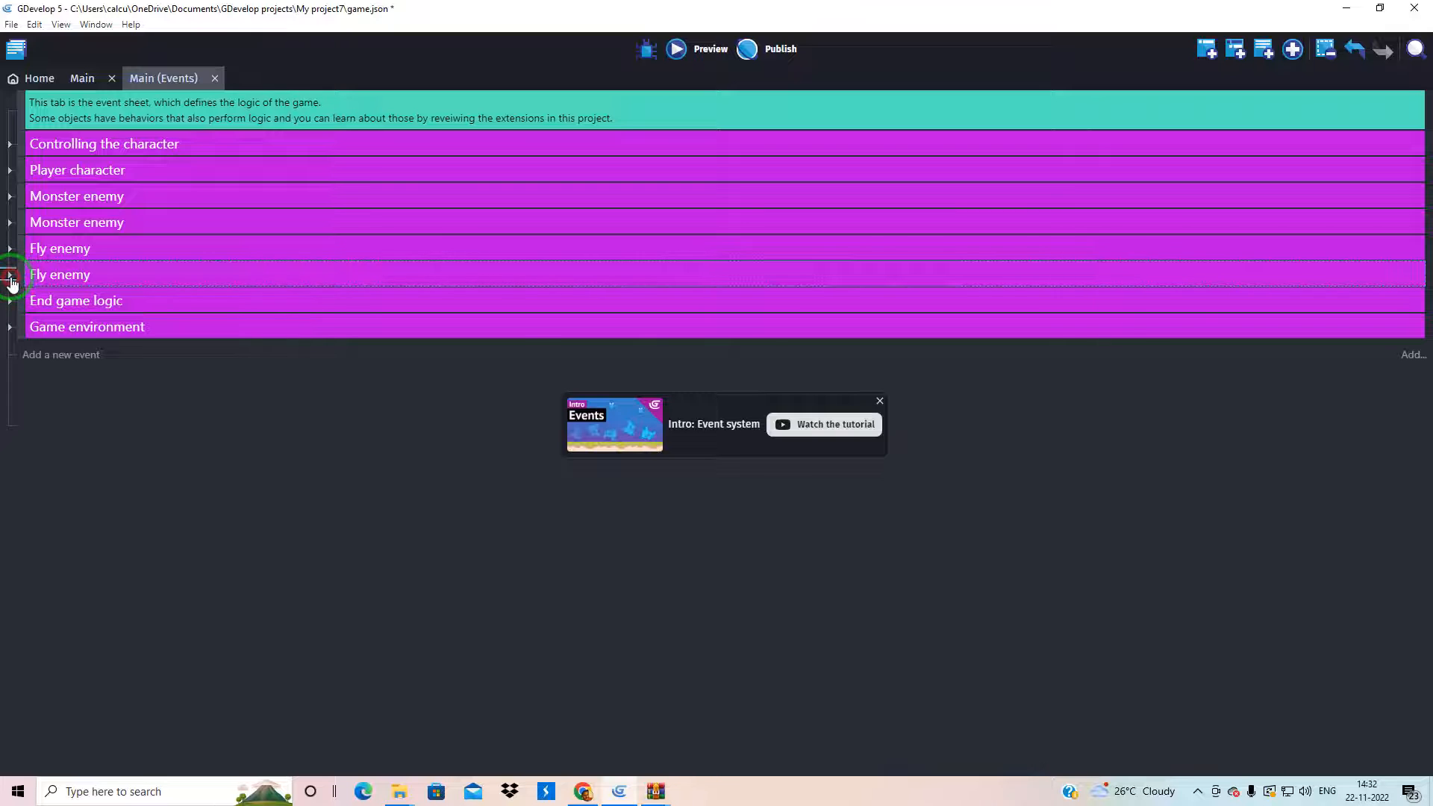
Step: In the duplicated Fly enemy group, make the player collision condition and the action setting dead to true use Fly2
left_click(10, 276)
left_click(233, 340)
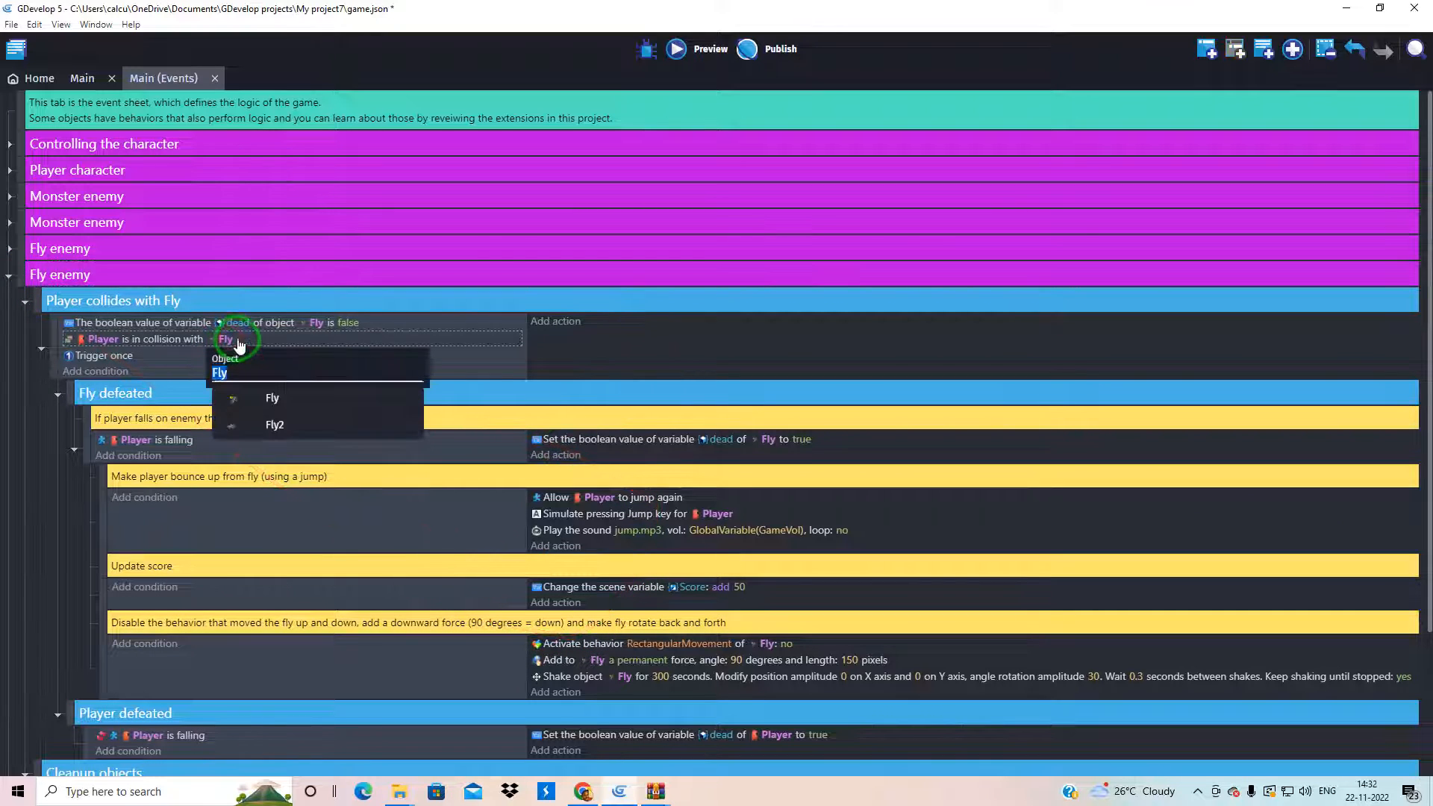
type("2")
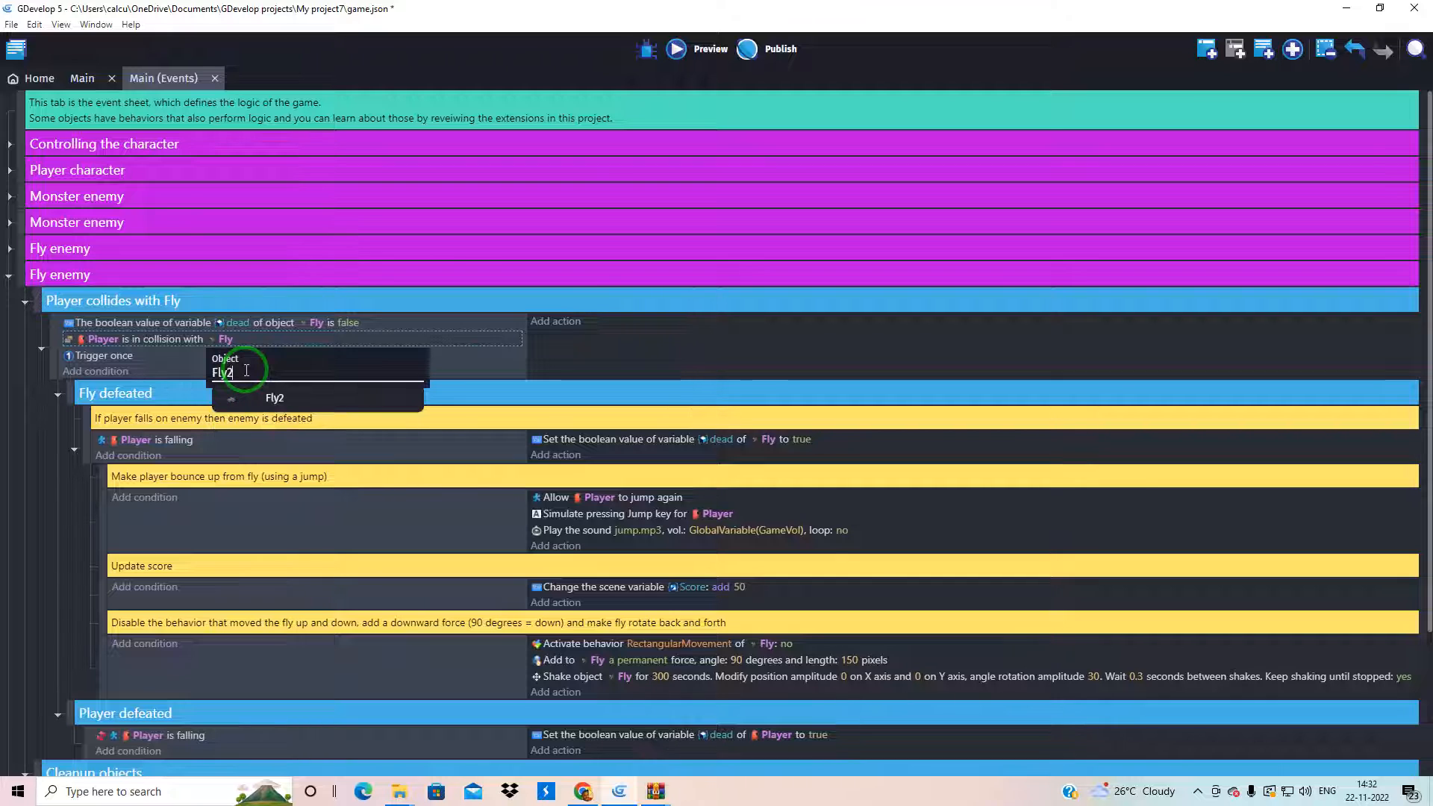
left_click(772, 437)
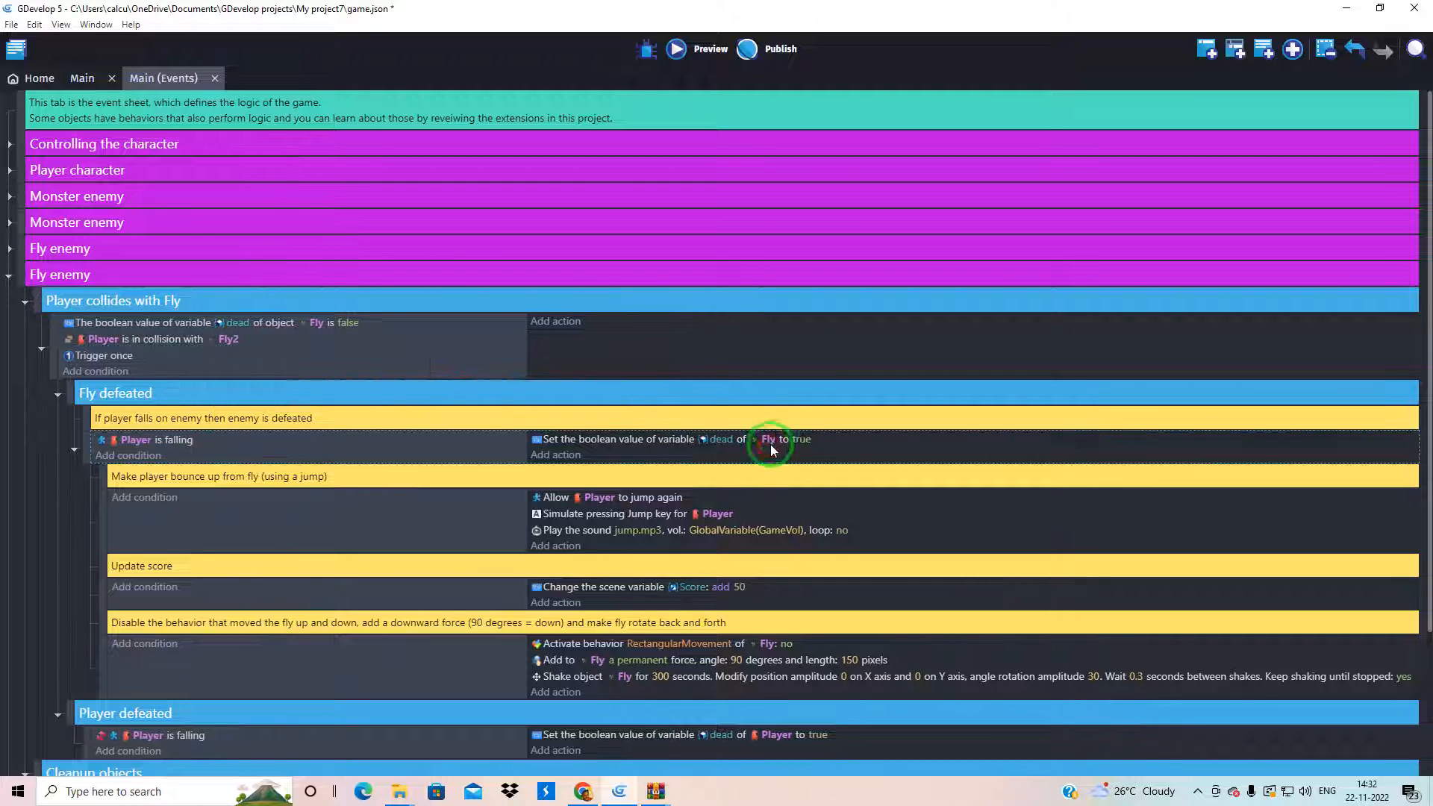
left_click(770, 438)
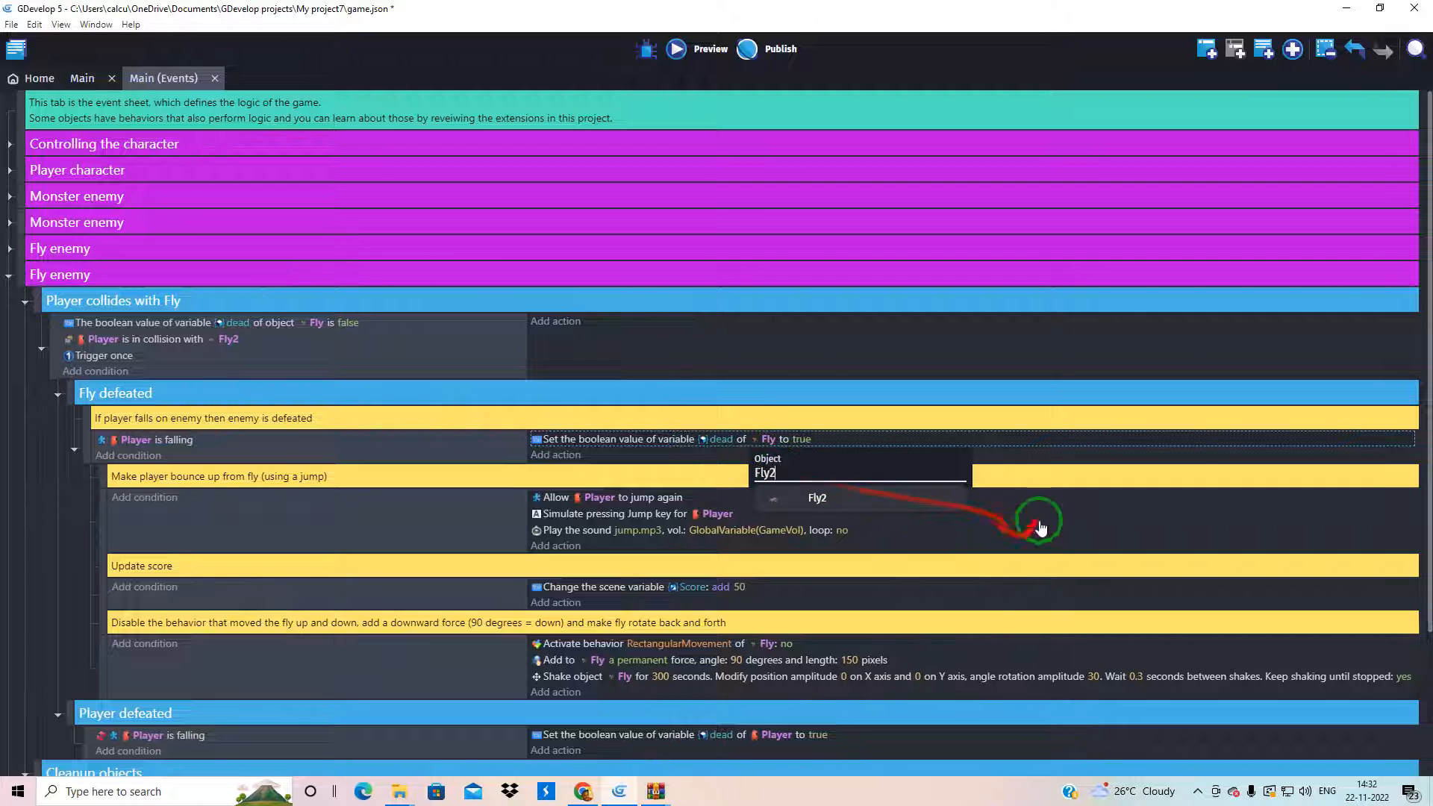
left_click(774, 649)
Step: Change the object to Fly2 in the RectangularMovement, permanent force and shake actions under the duplicate's Fly defeated events
left_click(772, 646)
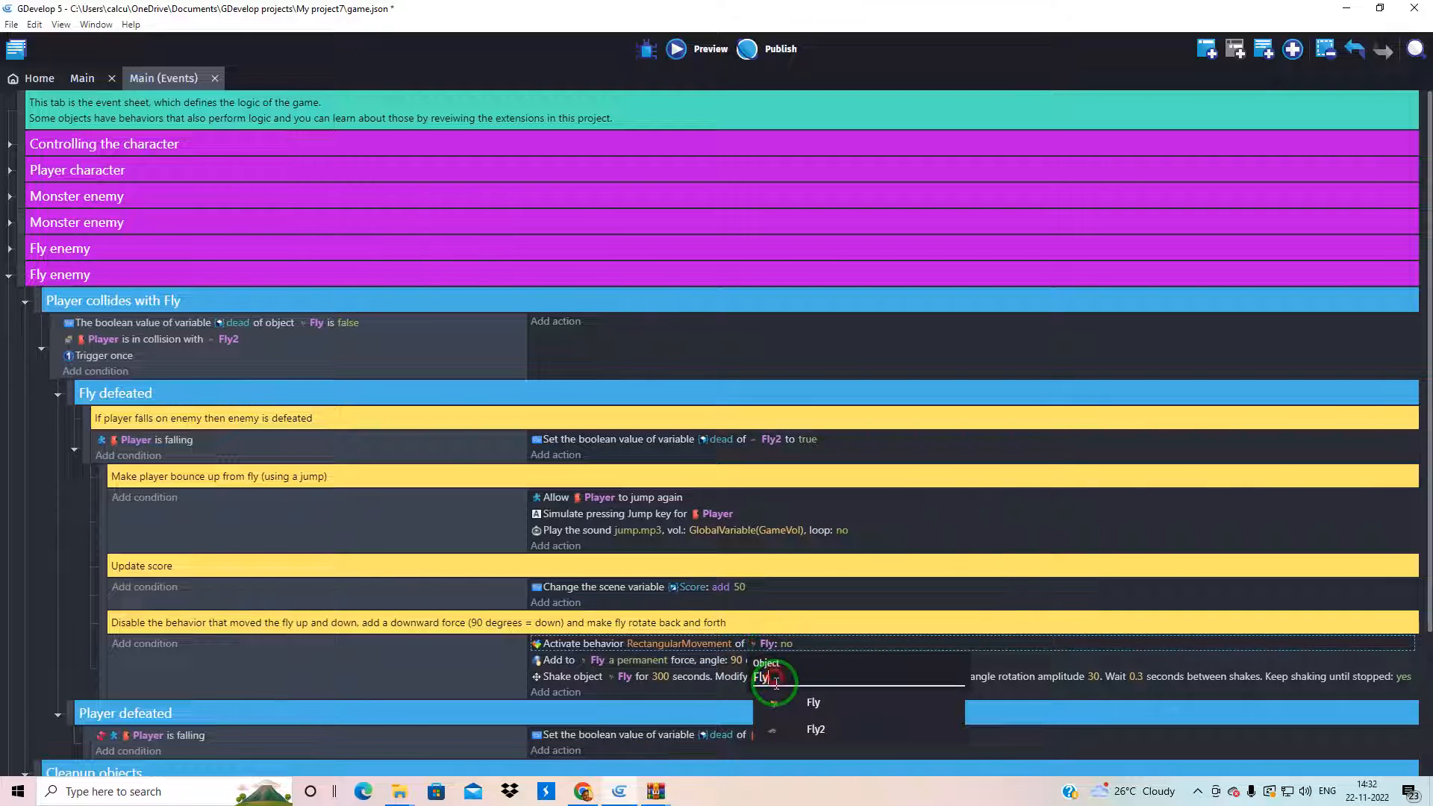
type("2")
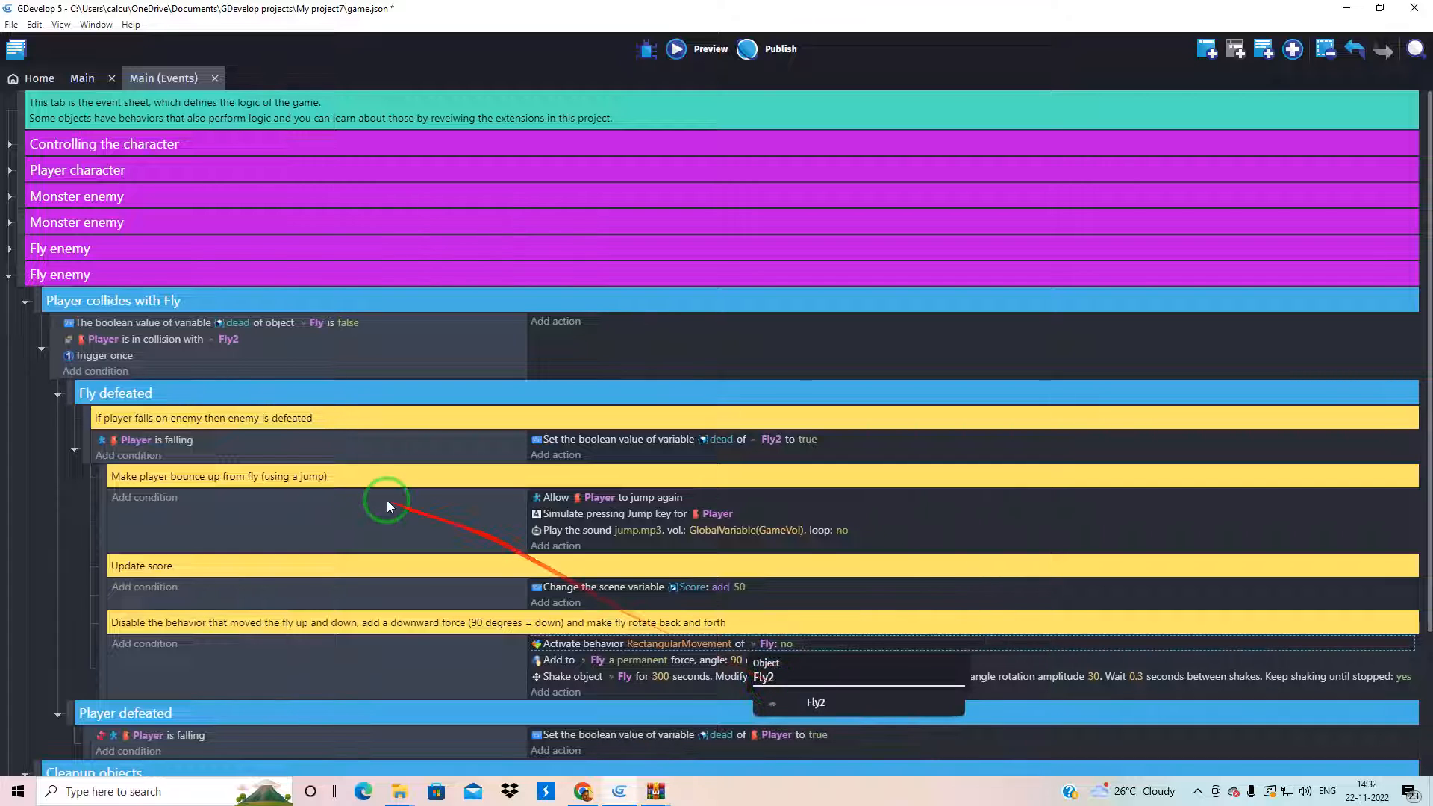
left_click(310, 539)
scroll(336, 571, "down", 2)
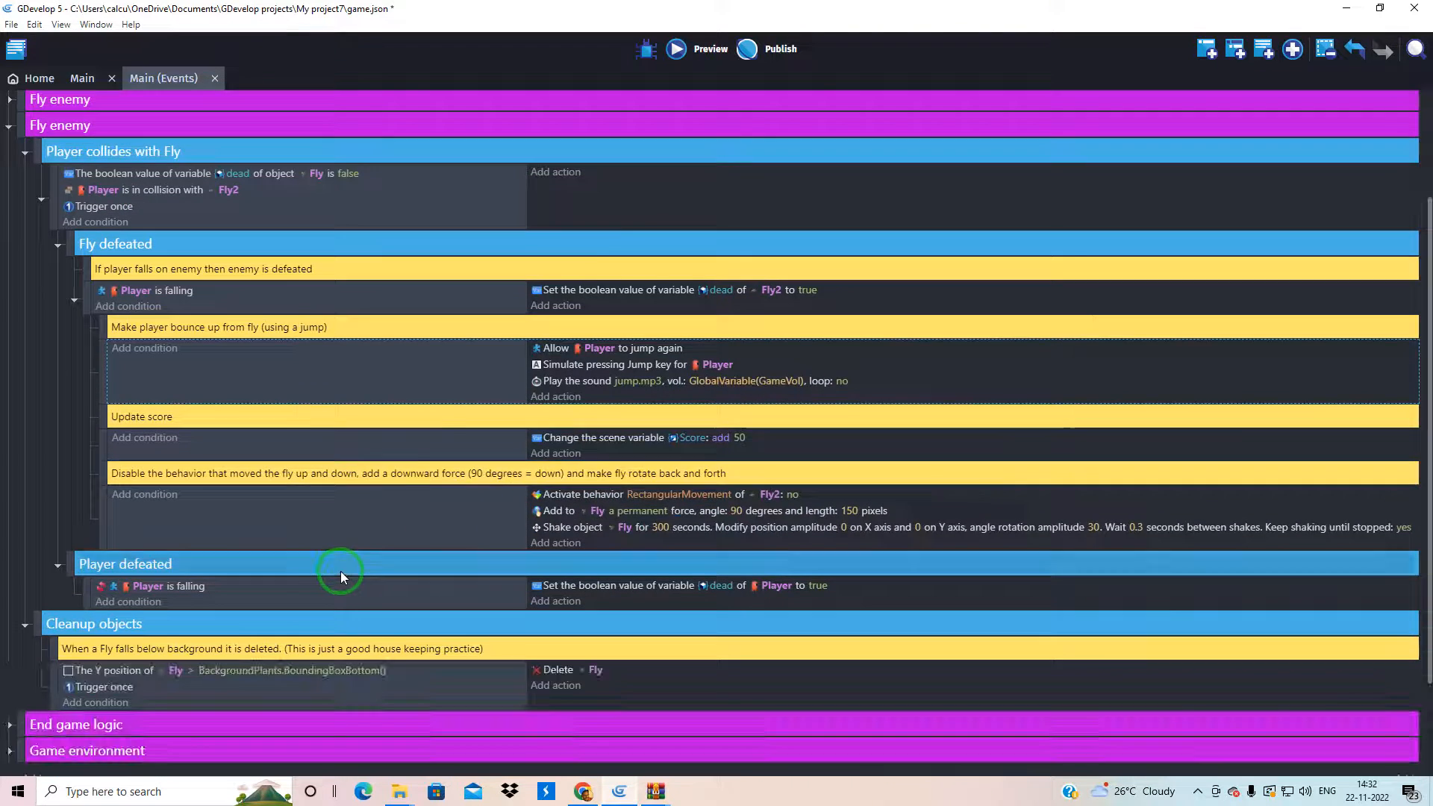
left_click(597, 510)
left_click(602, 543)
type("2")
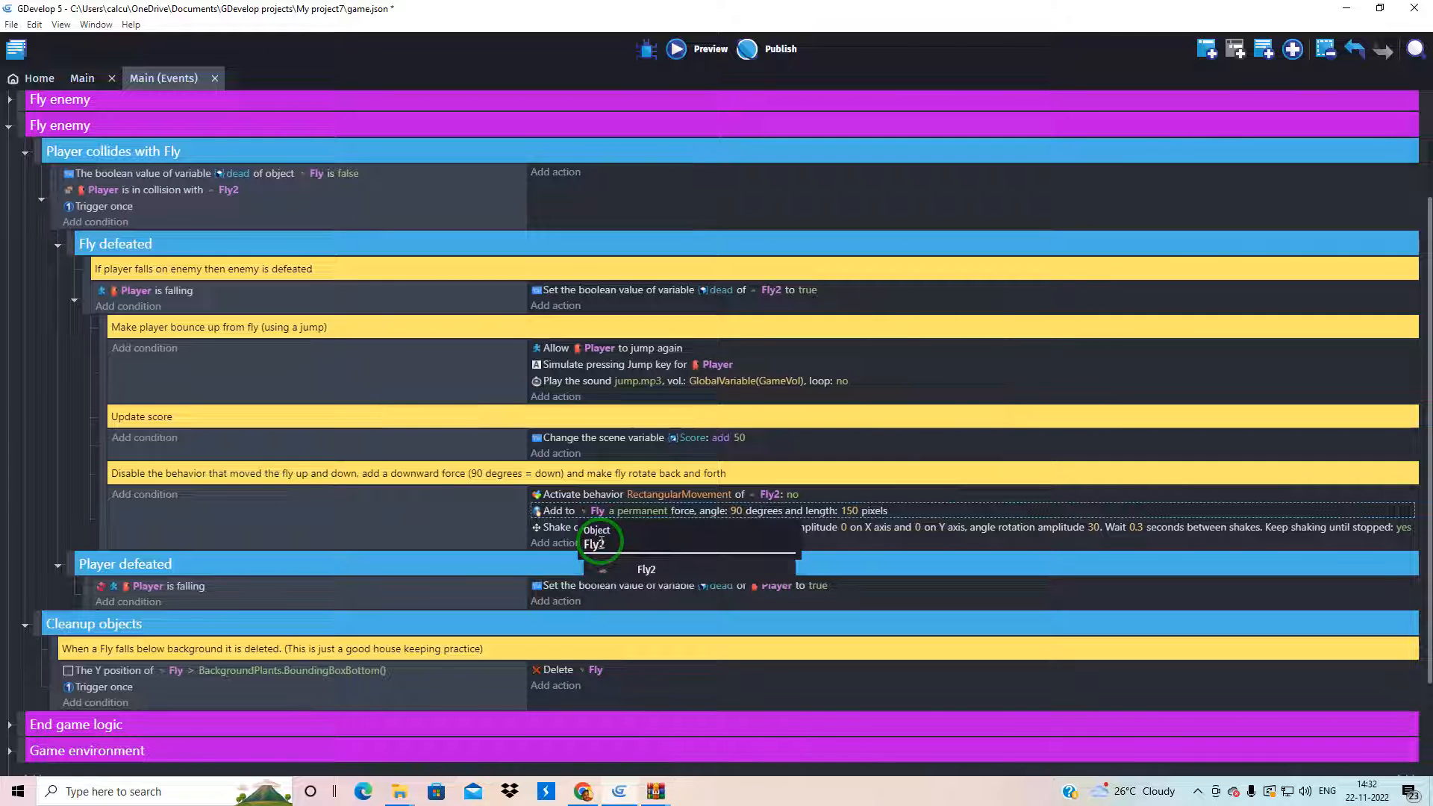
left_click(417, 533)
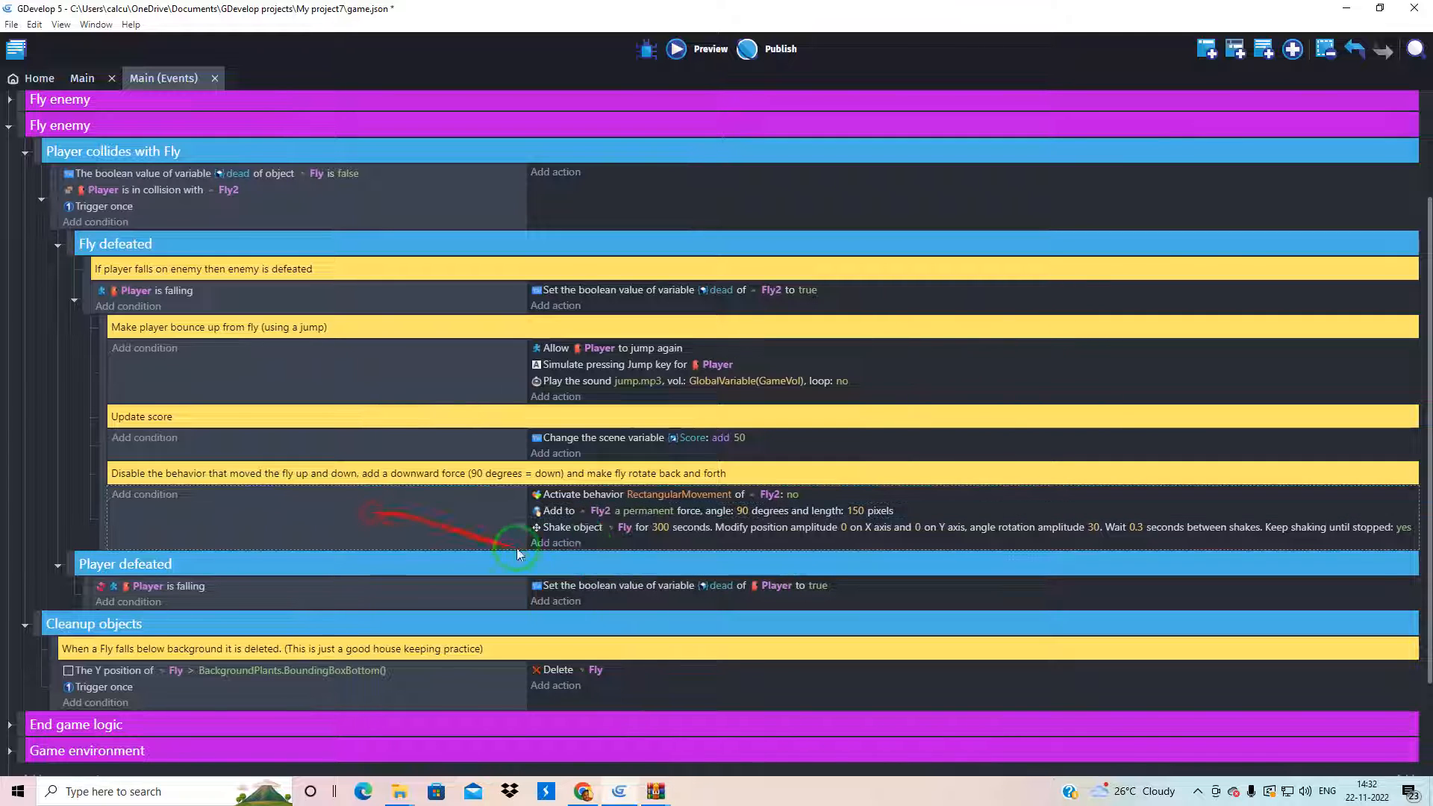
left_click(626, 528)
left_click(643, 566)
type("2")
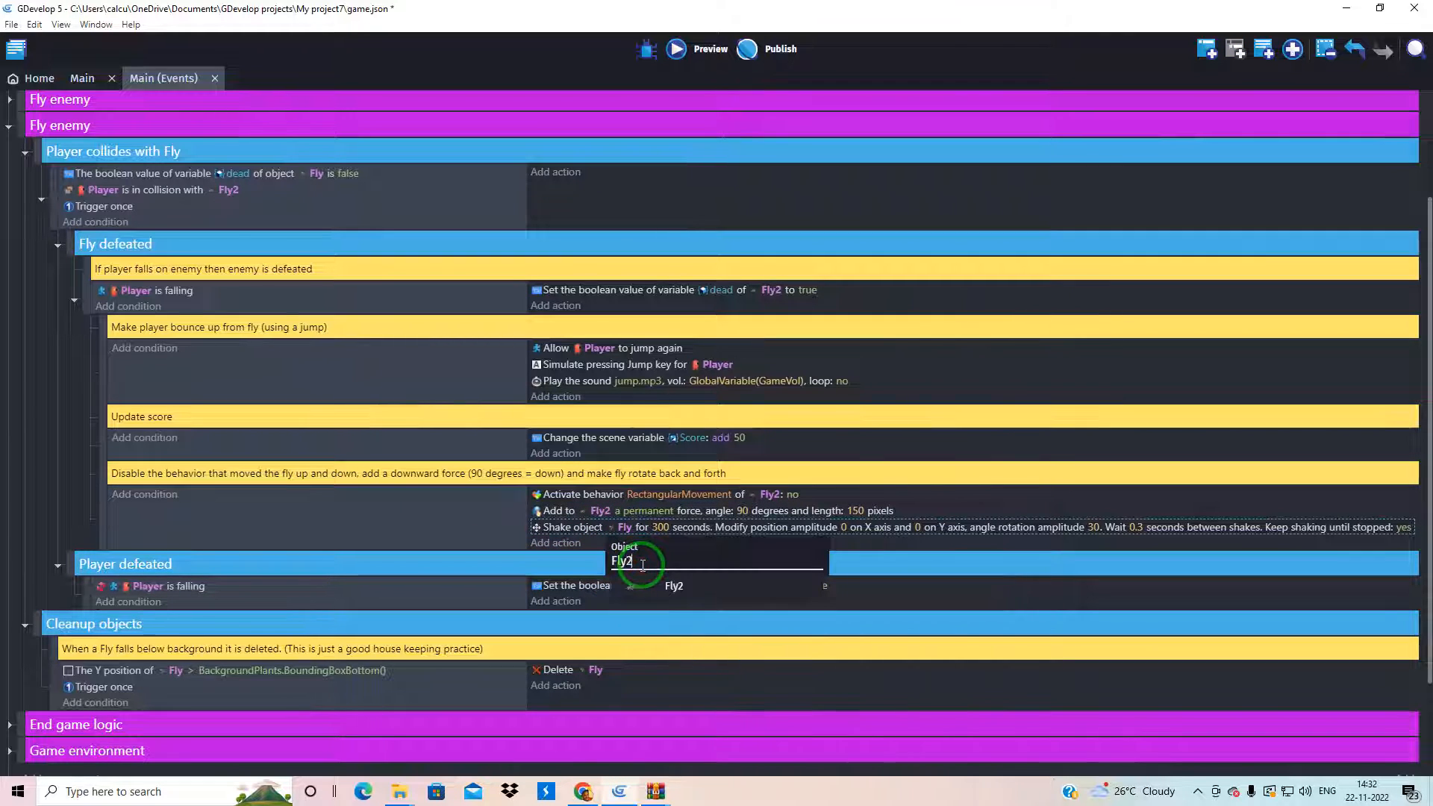
left_click(475, 532)
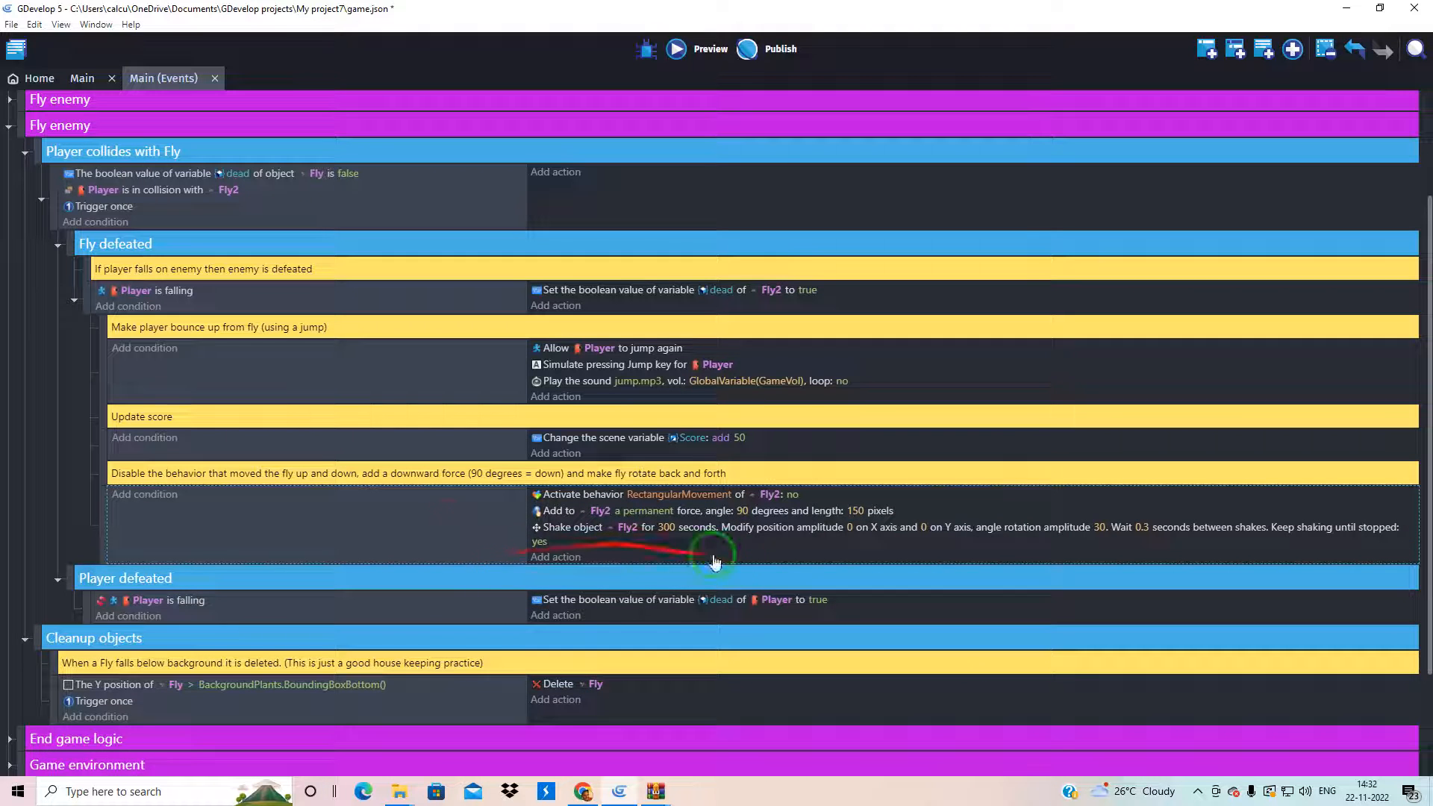
Step: Set the Delete action in the duplicated group's Cleanup objects event to target Fly2
scroll(608, 573, "down", 3)
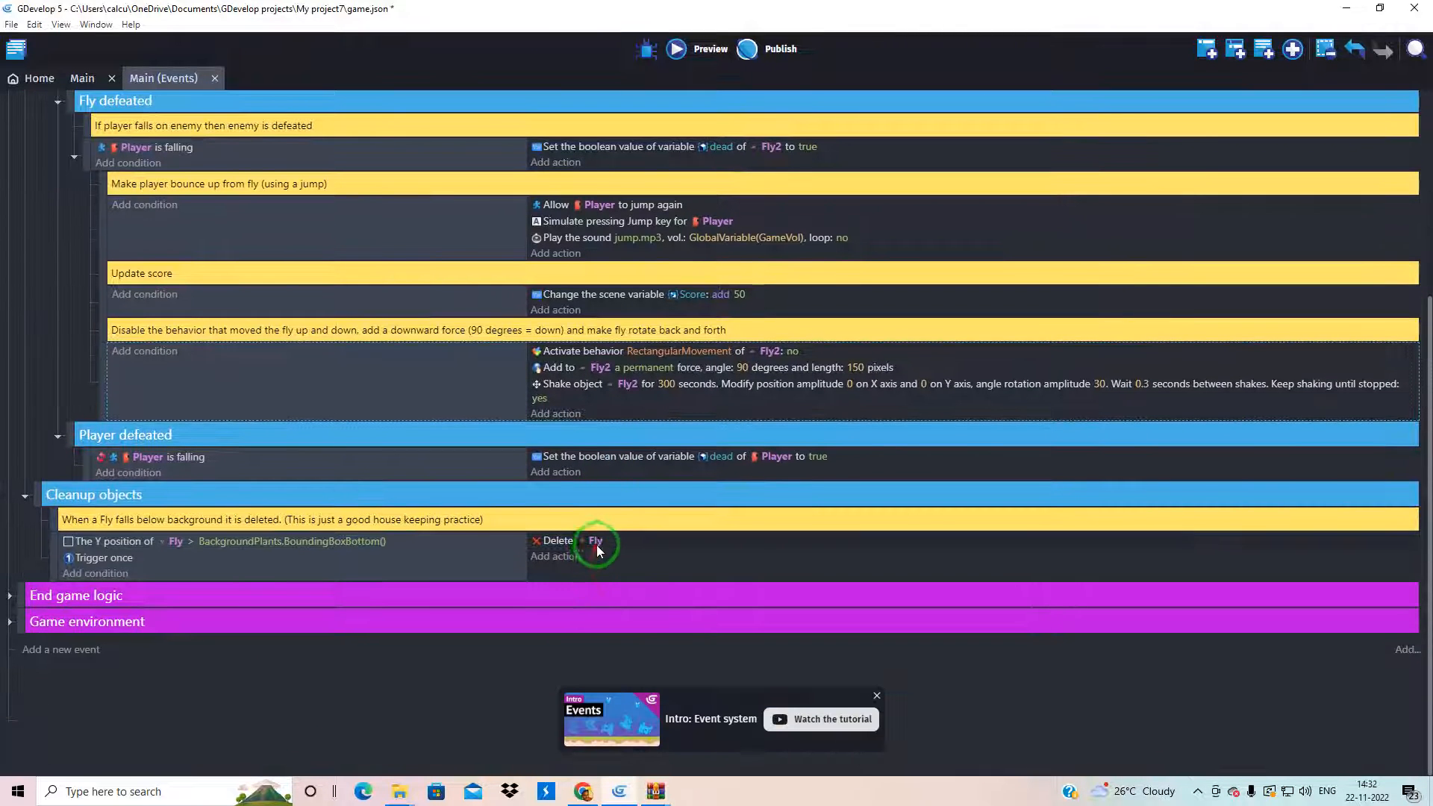
left_click(595, 541)
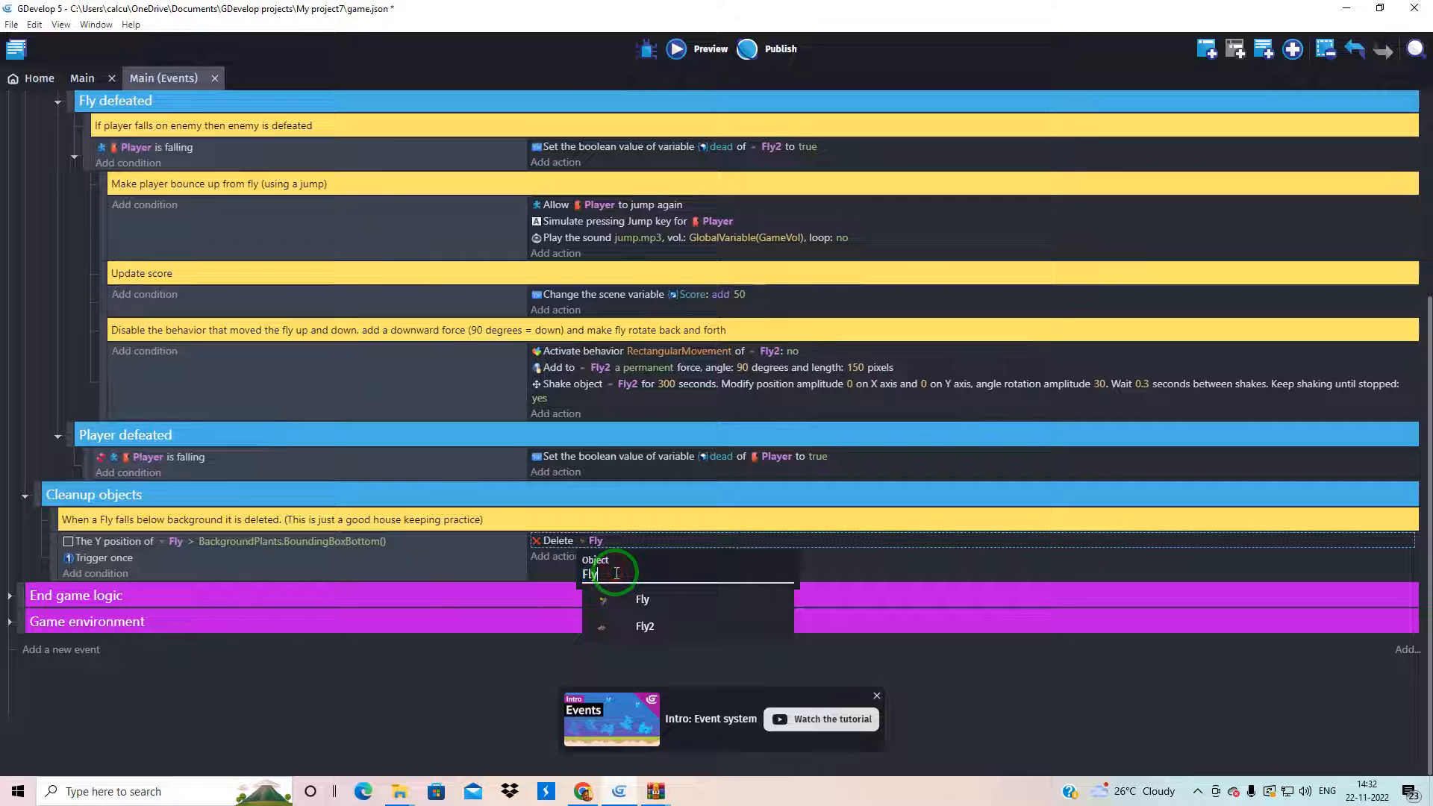
type("2")
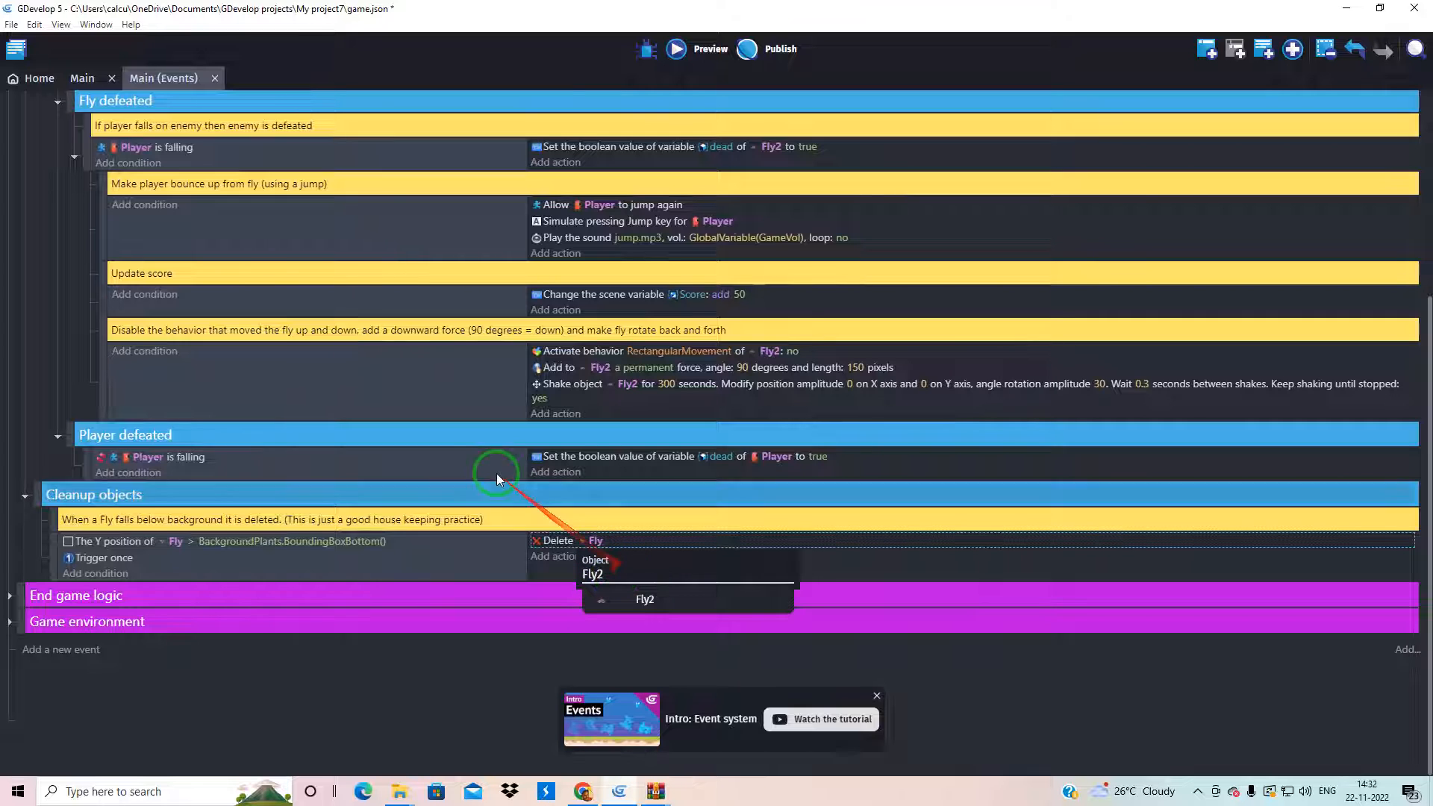
left_click(379, 379)
Step: Change the object in the duplicated group's condition checking that dead is false to Fly2
scroll(188, 348, "up", 4)
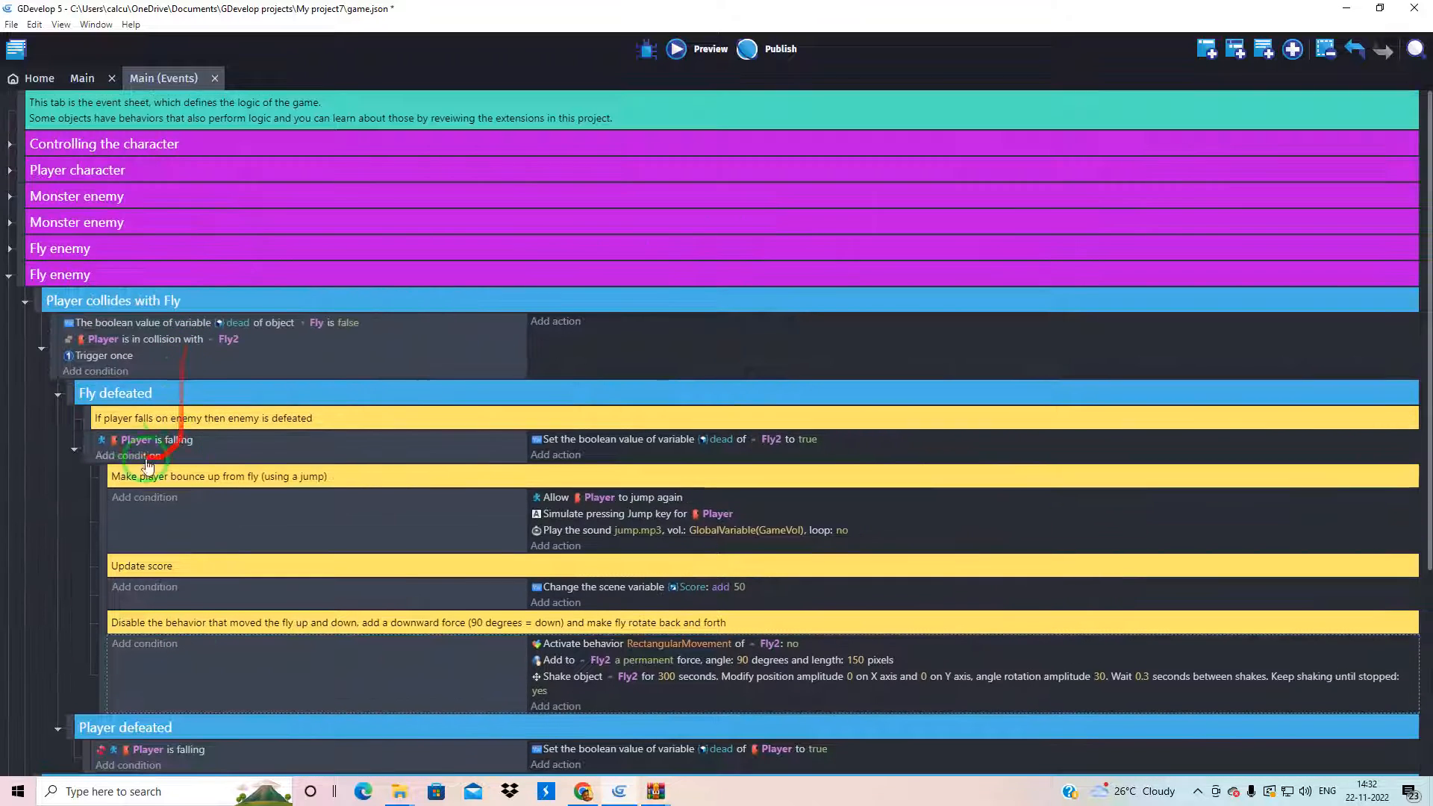
scroll(212, 447, "down", 2)
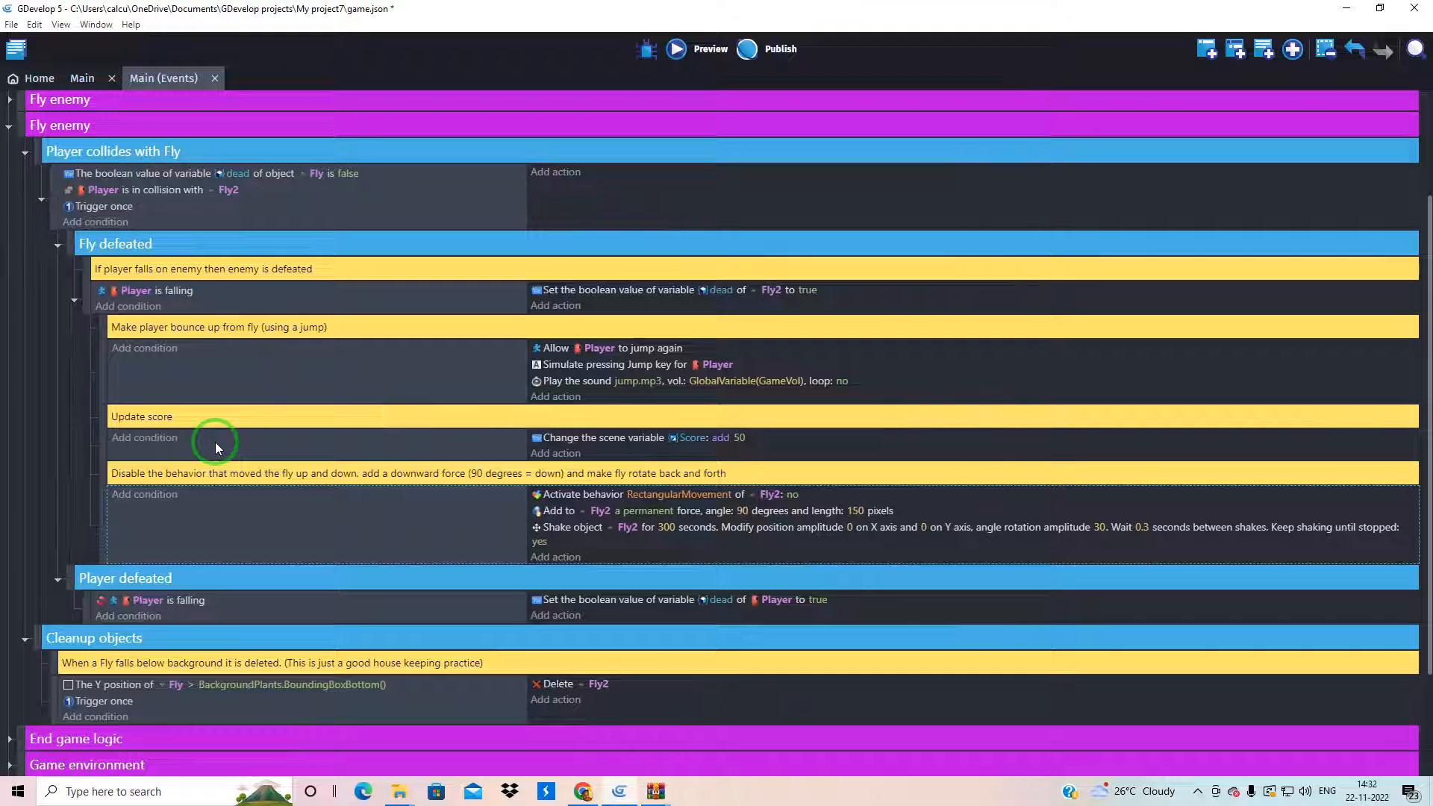
left_click(320, 177)
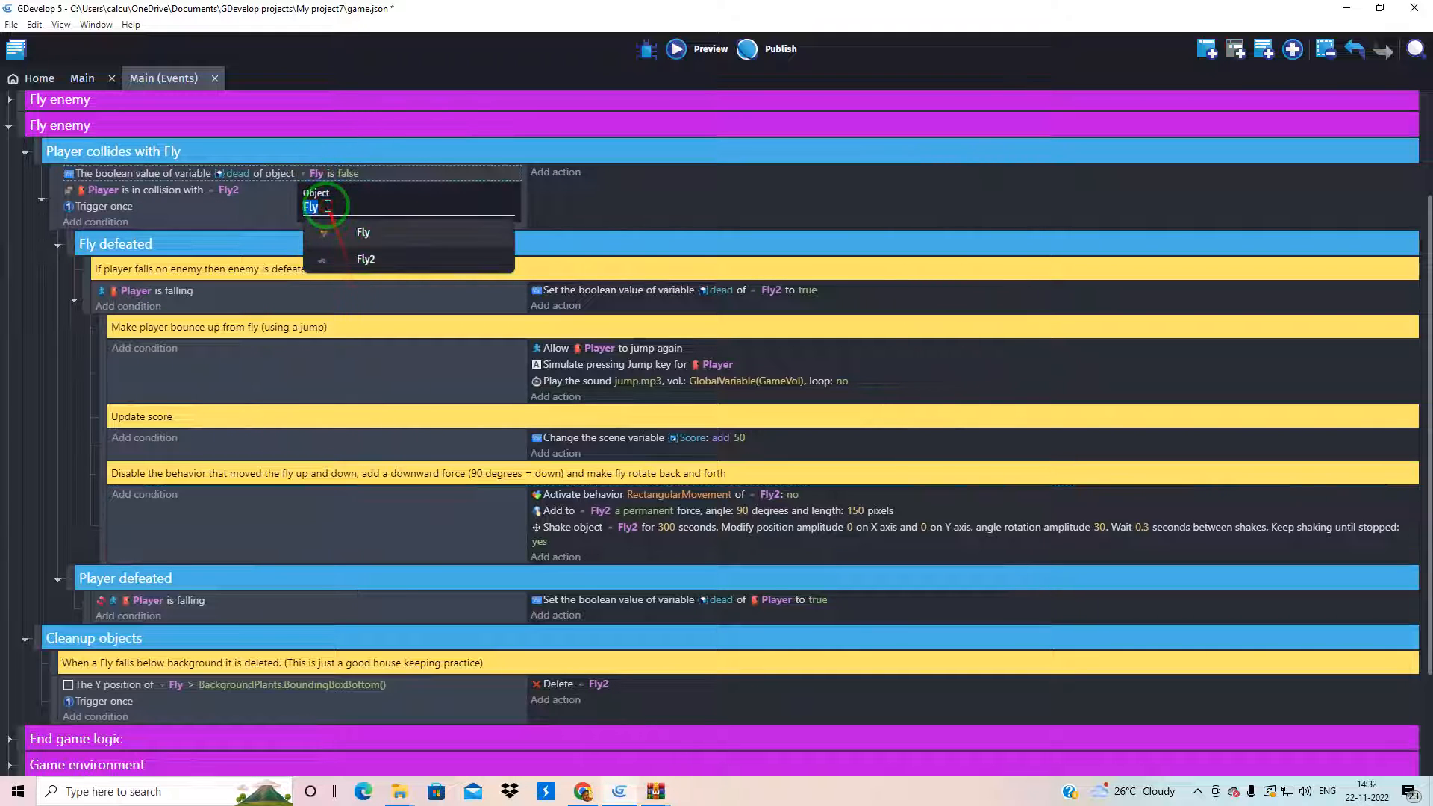
type("2")
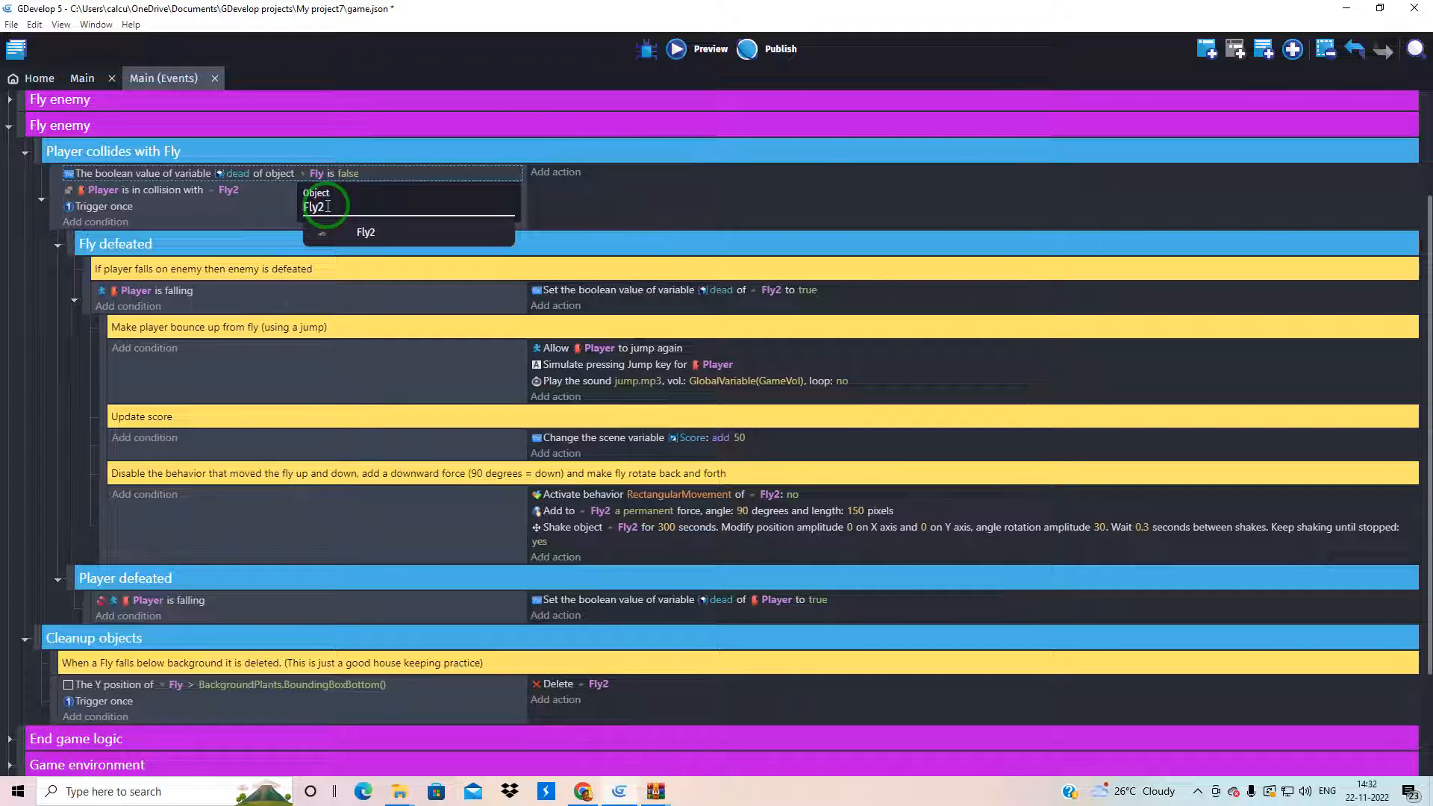
left_click(276, 503)
Step: Make the Y position condition in the duplicated group's Cleanup objects event check Fly2
scroll(275, 503, "down", 2)
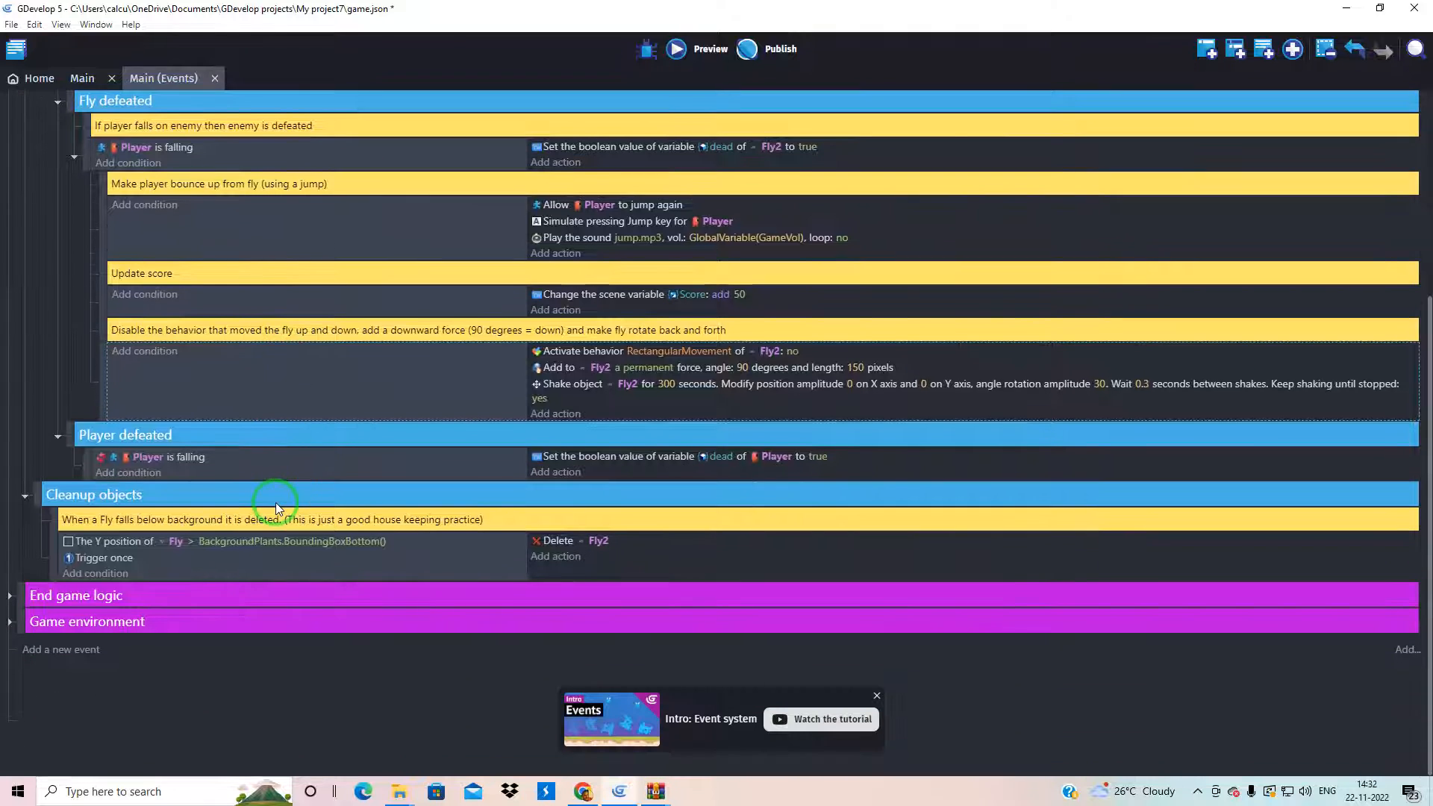
left_click(176, 542)
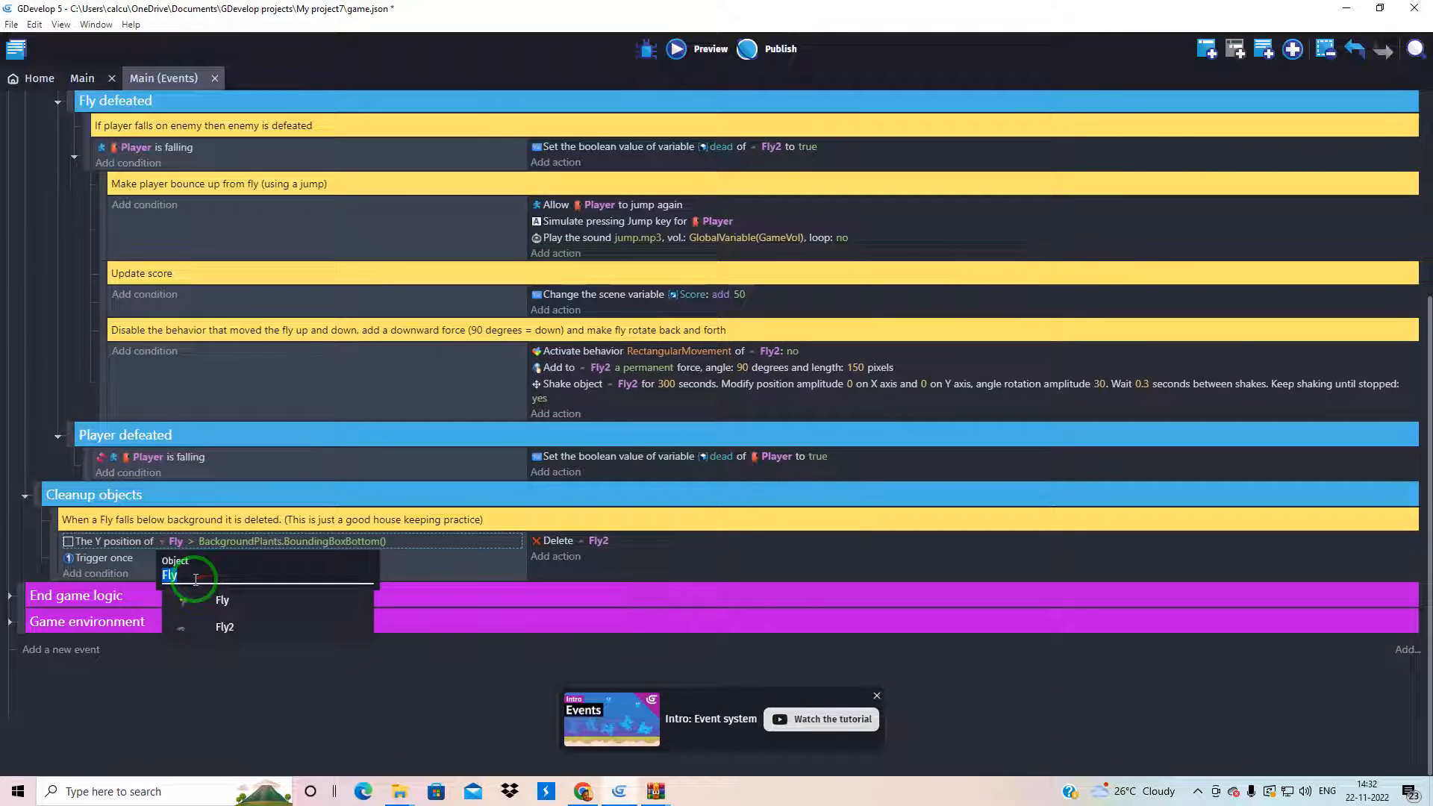
type("2")
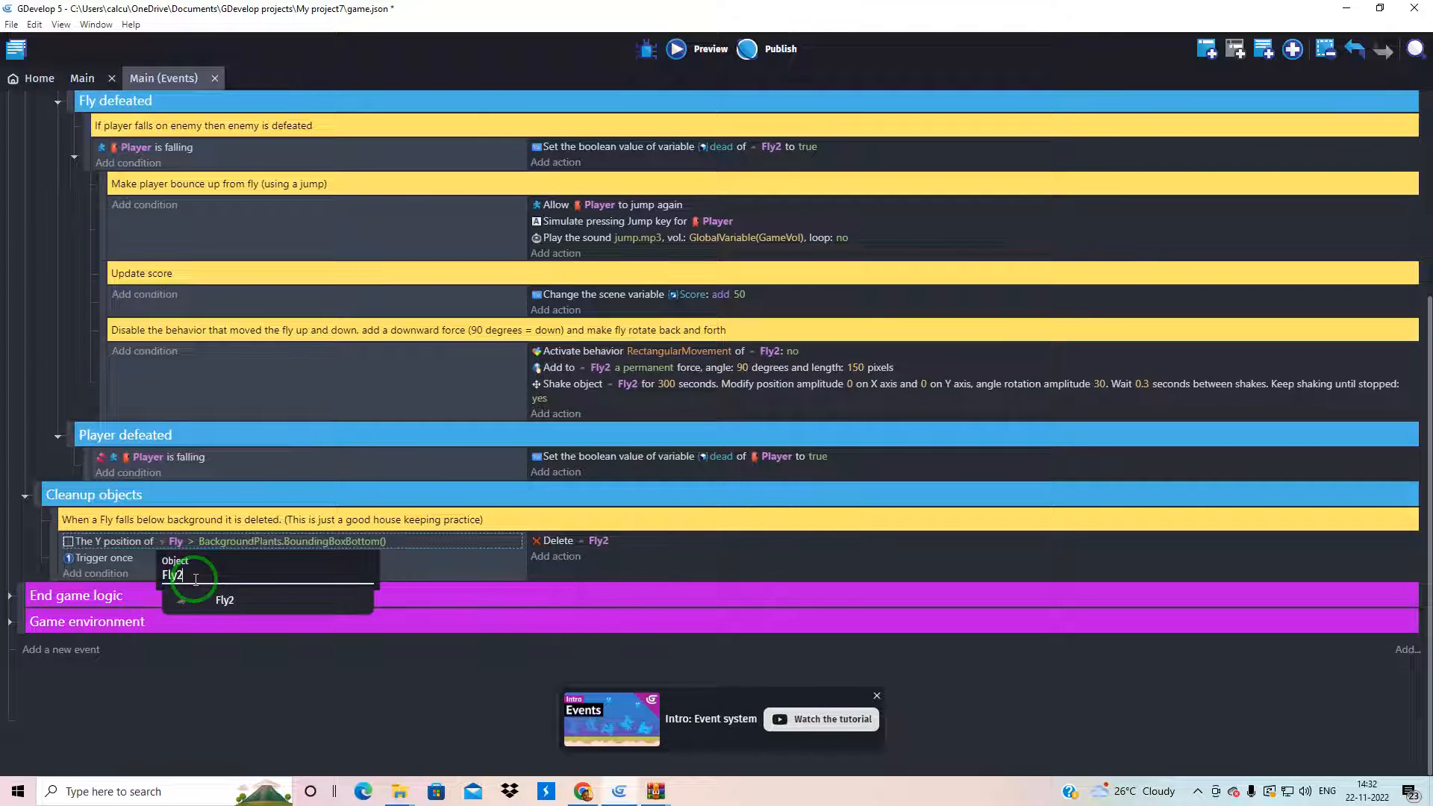
left_click(212, 375)
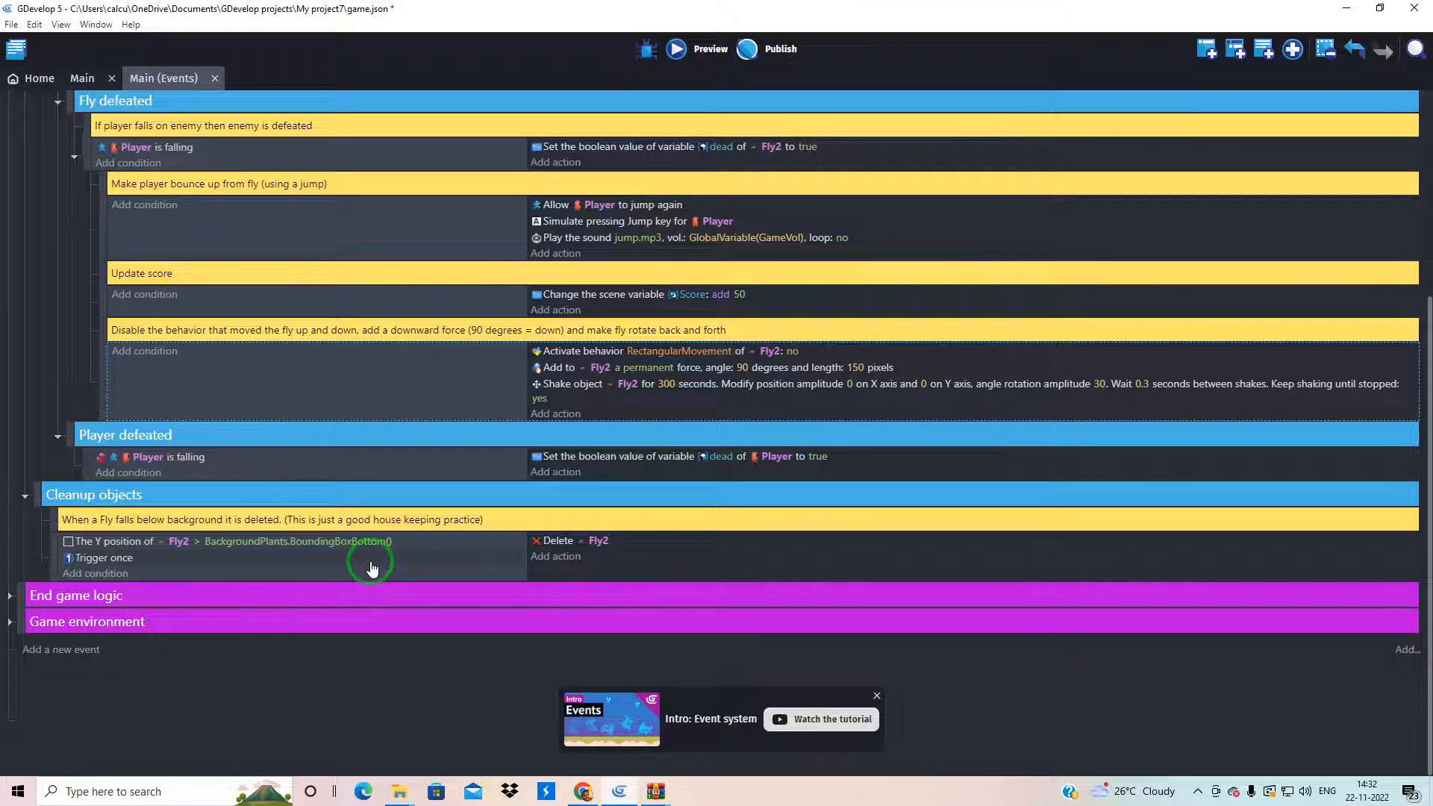
Step: Review the duplicated Fly enemy group's collision, defeat and cleanup events for any remaining references to Fly
scroll(781, 467, "up", 2)
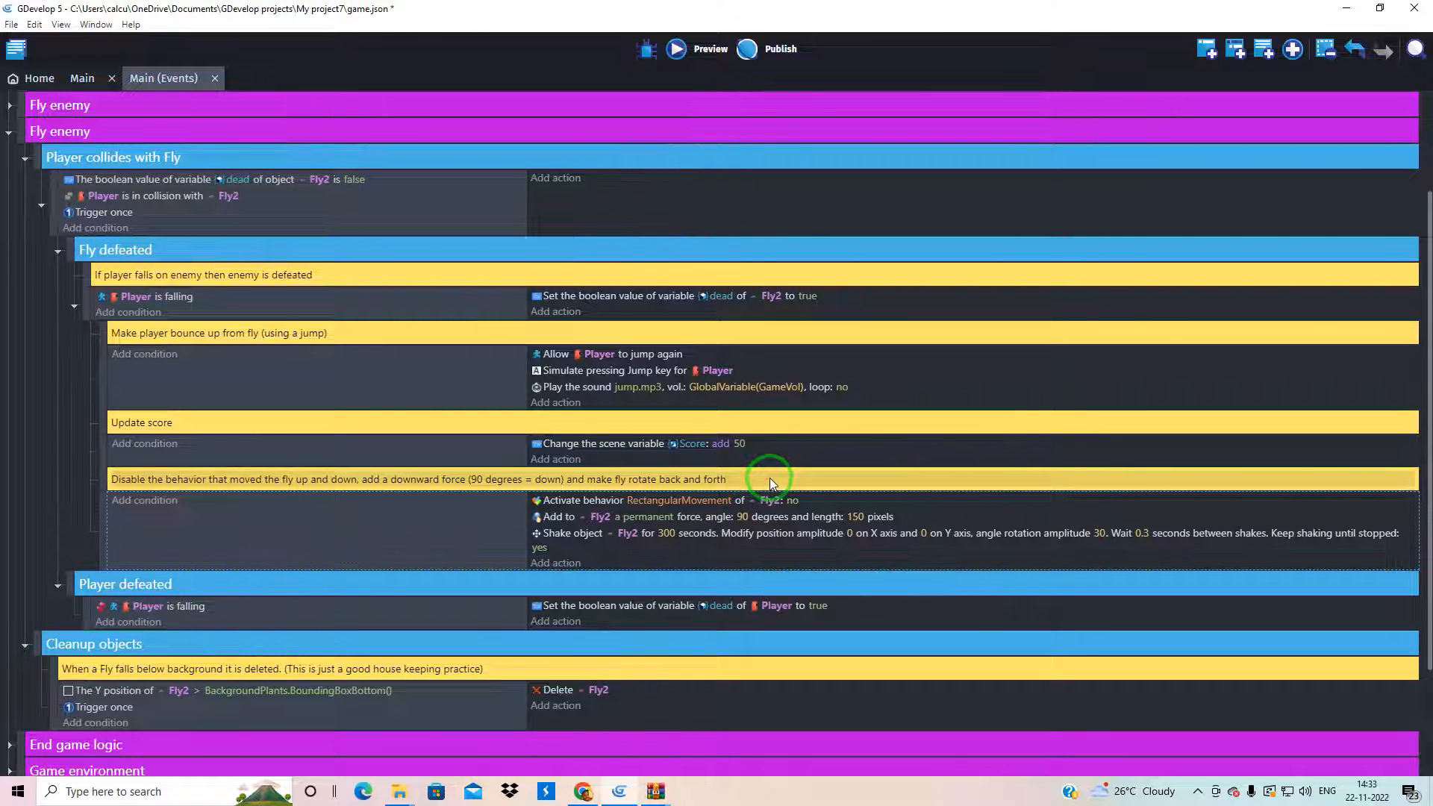
scroll(769, 478, "down", 3)
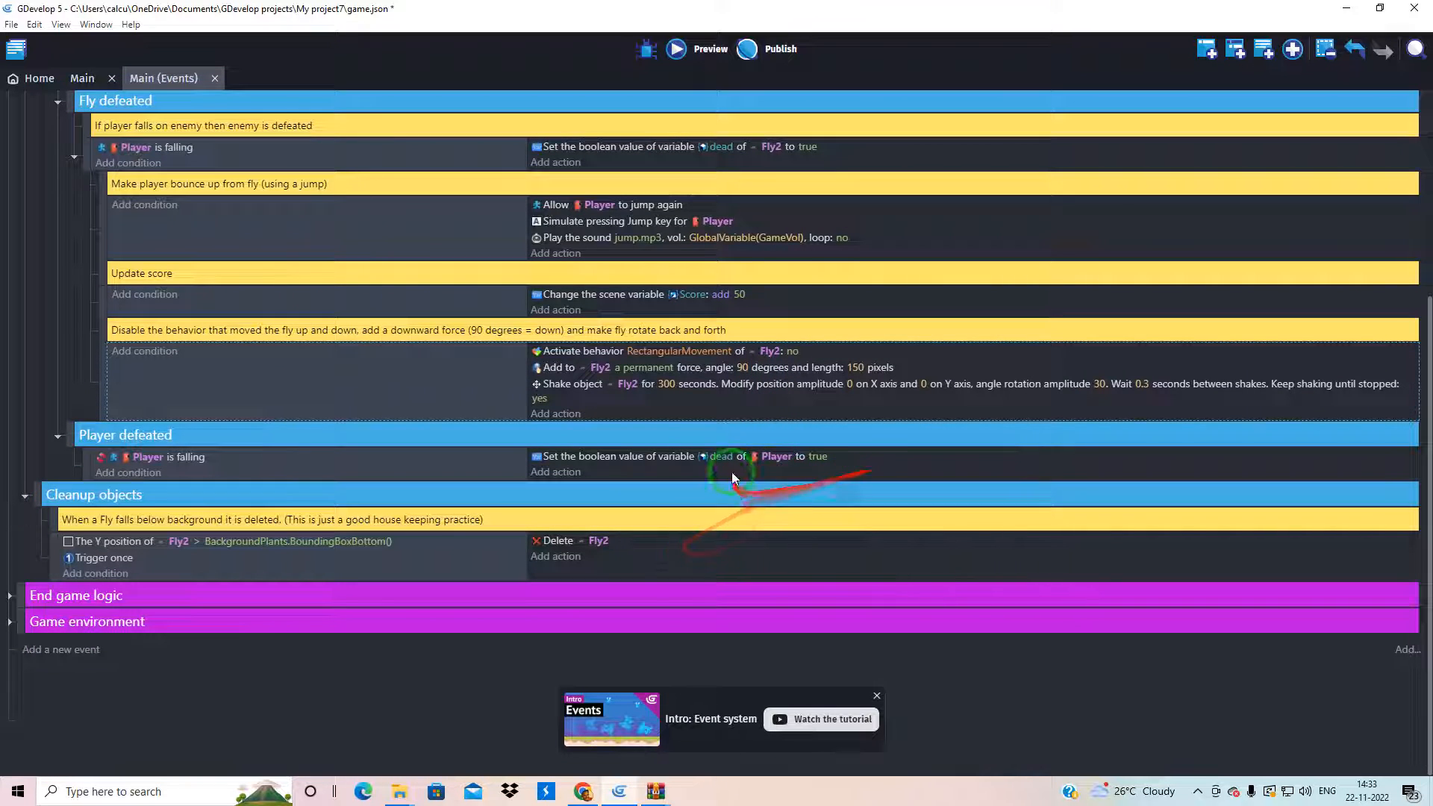
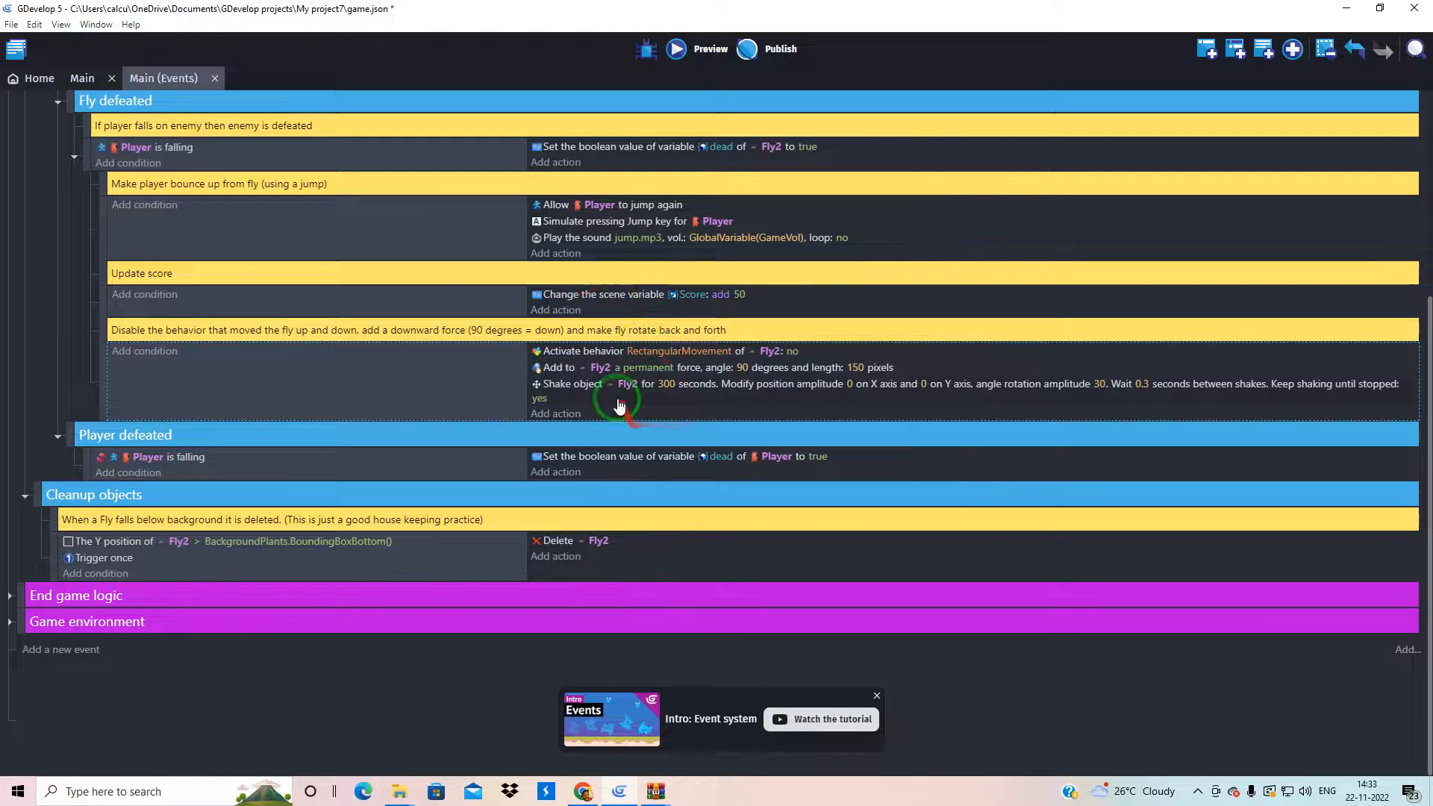
scroll(651, 407, "up", 1)
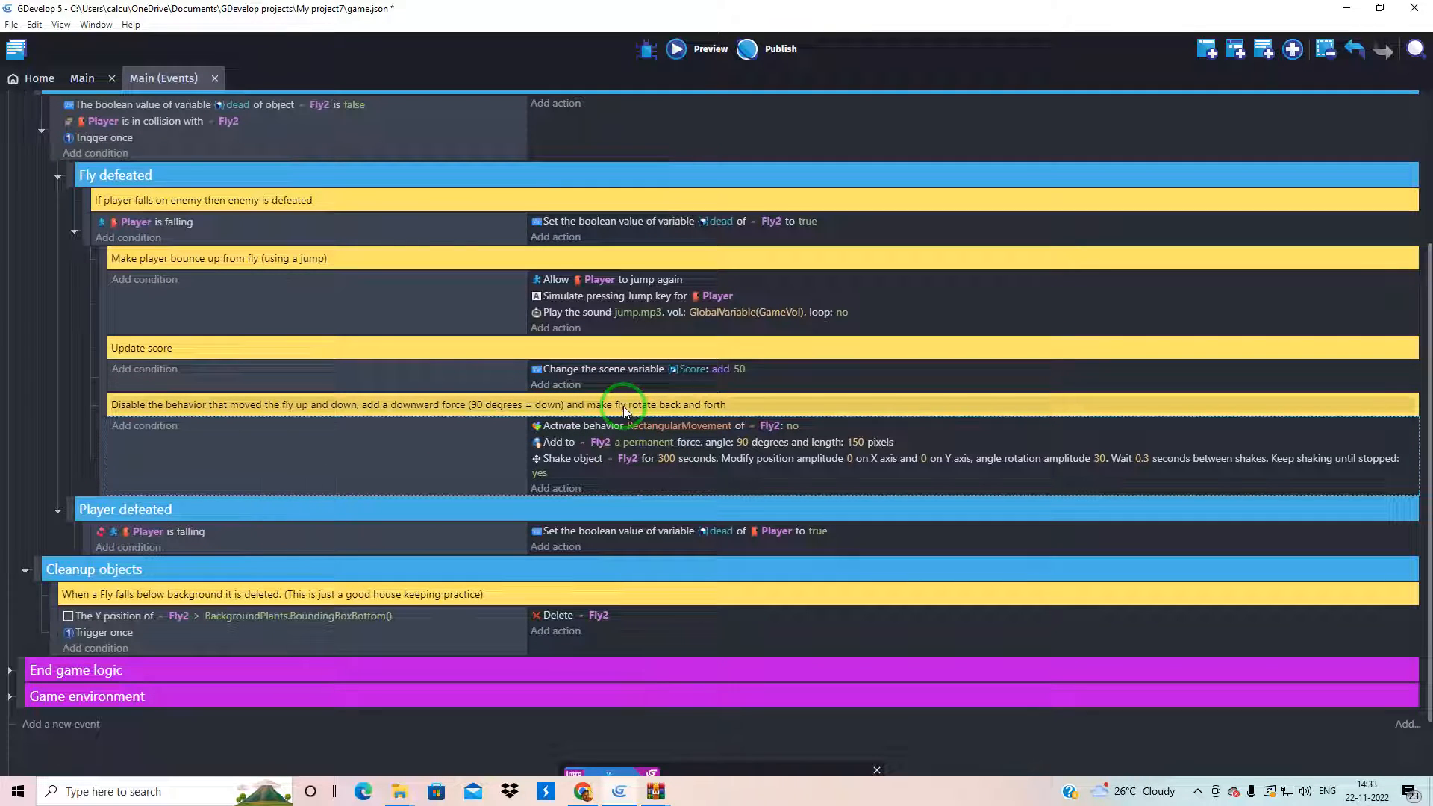
scroll(624, 406, "up", 2)
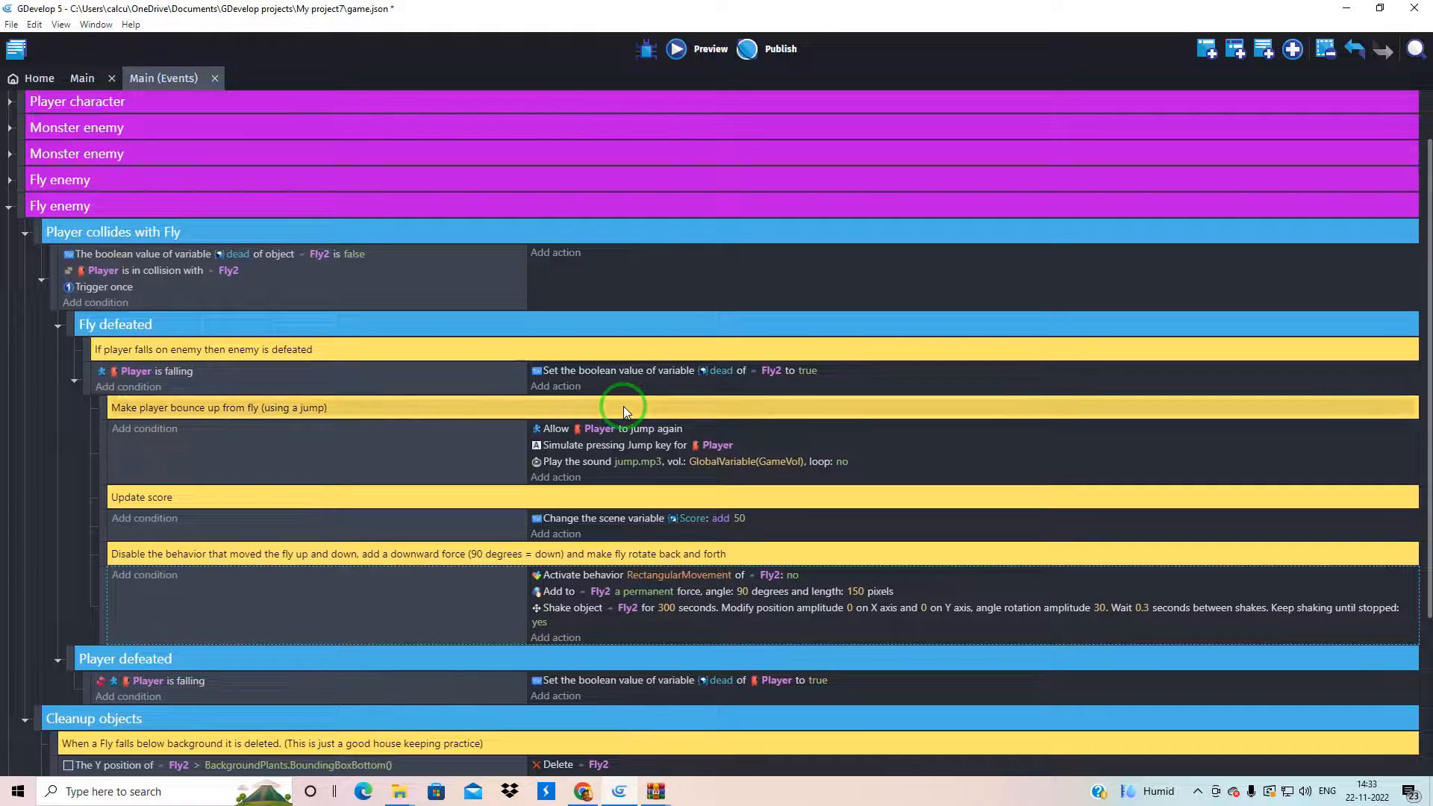
scroll(624, 407, "down", 1)
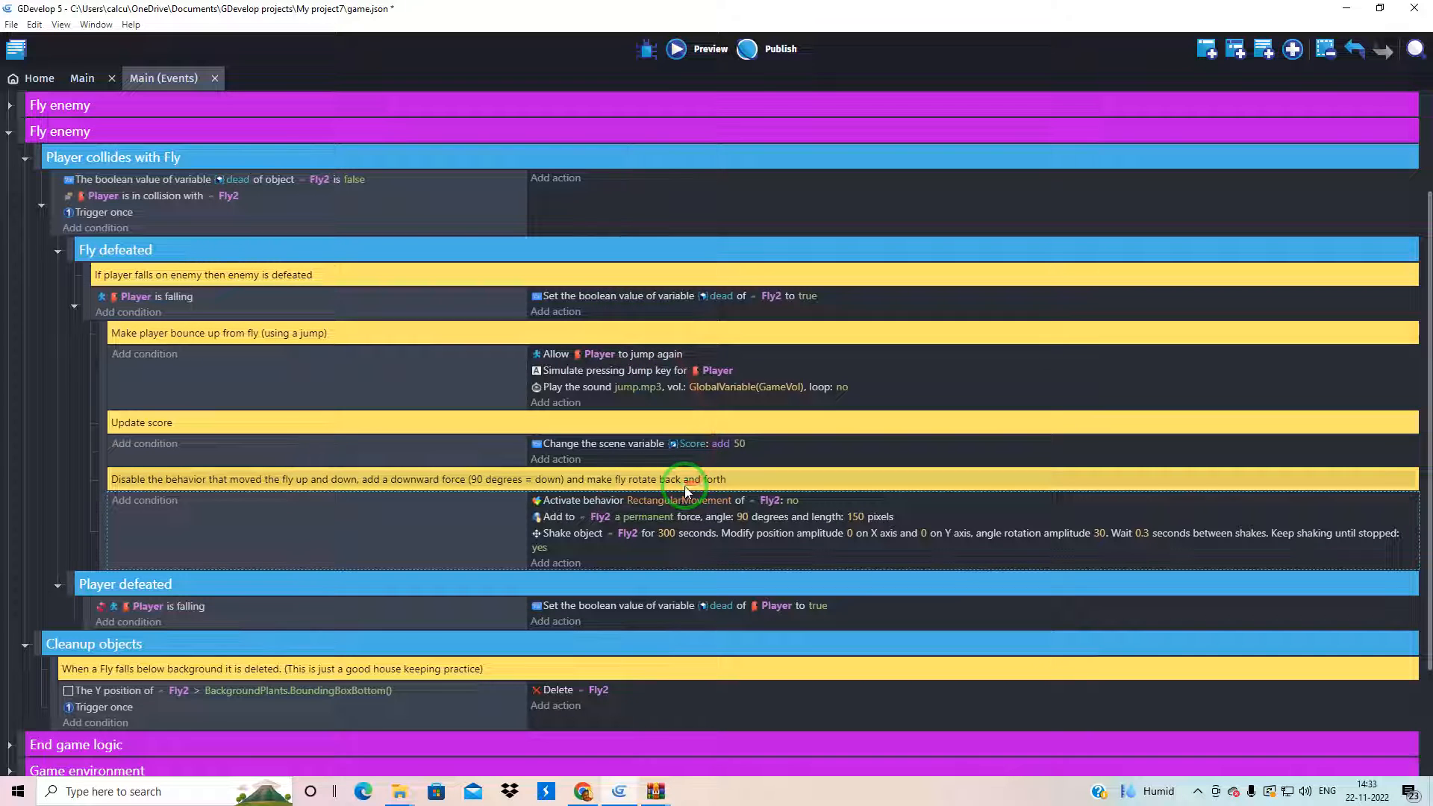
scroll(684, 486, "down", 3)
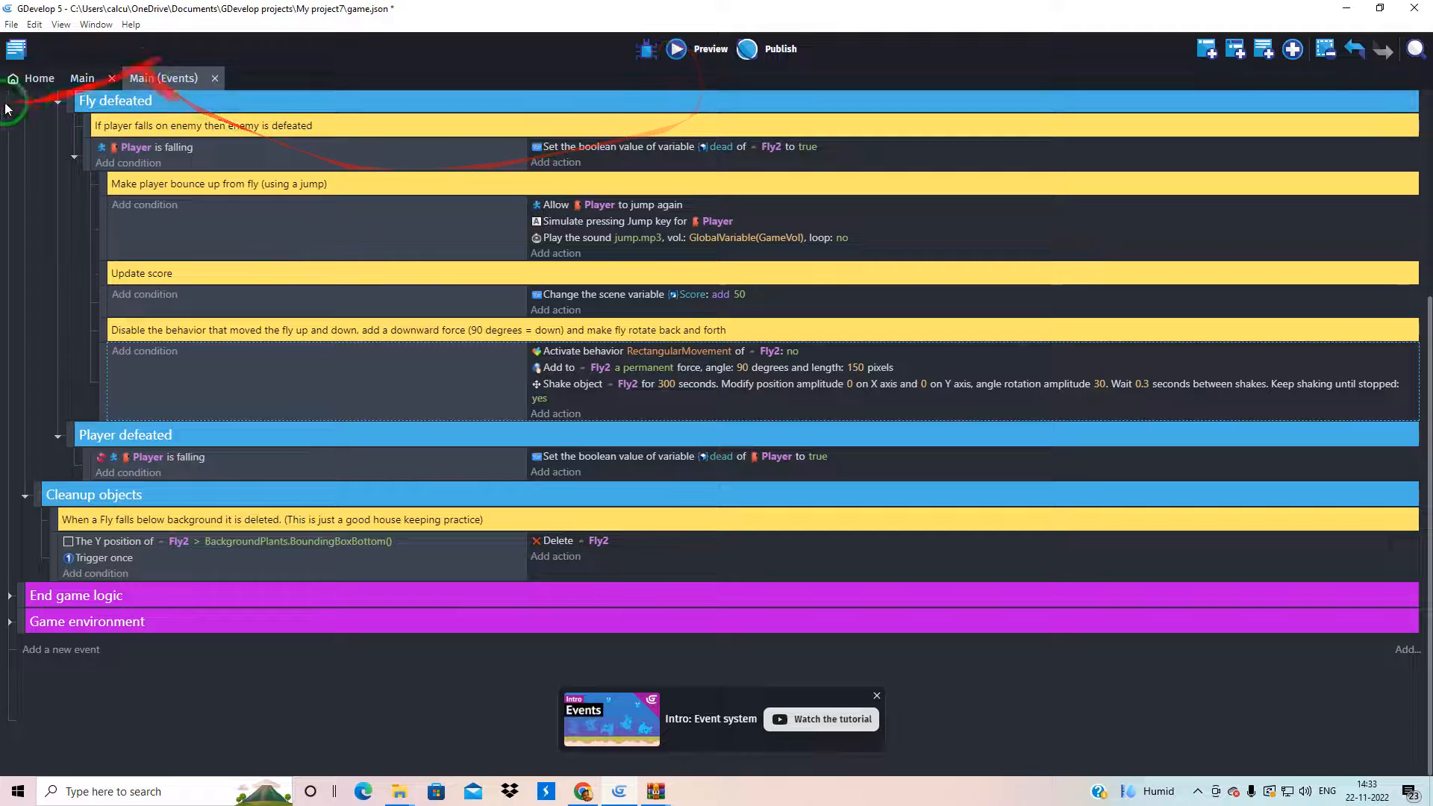
Step: Place Fly2 enemies in the Main scene, one right of the ladder and one just left of the next Checkpoint platform
left_click(82, 77)
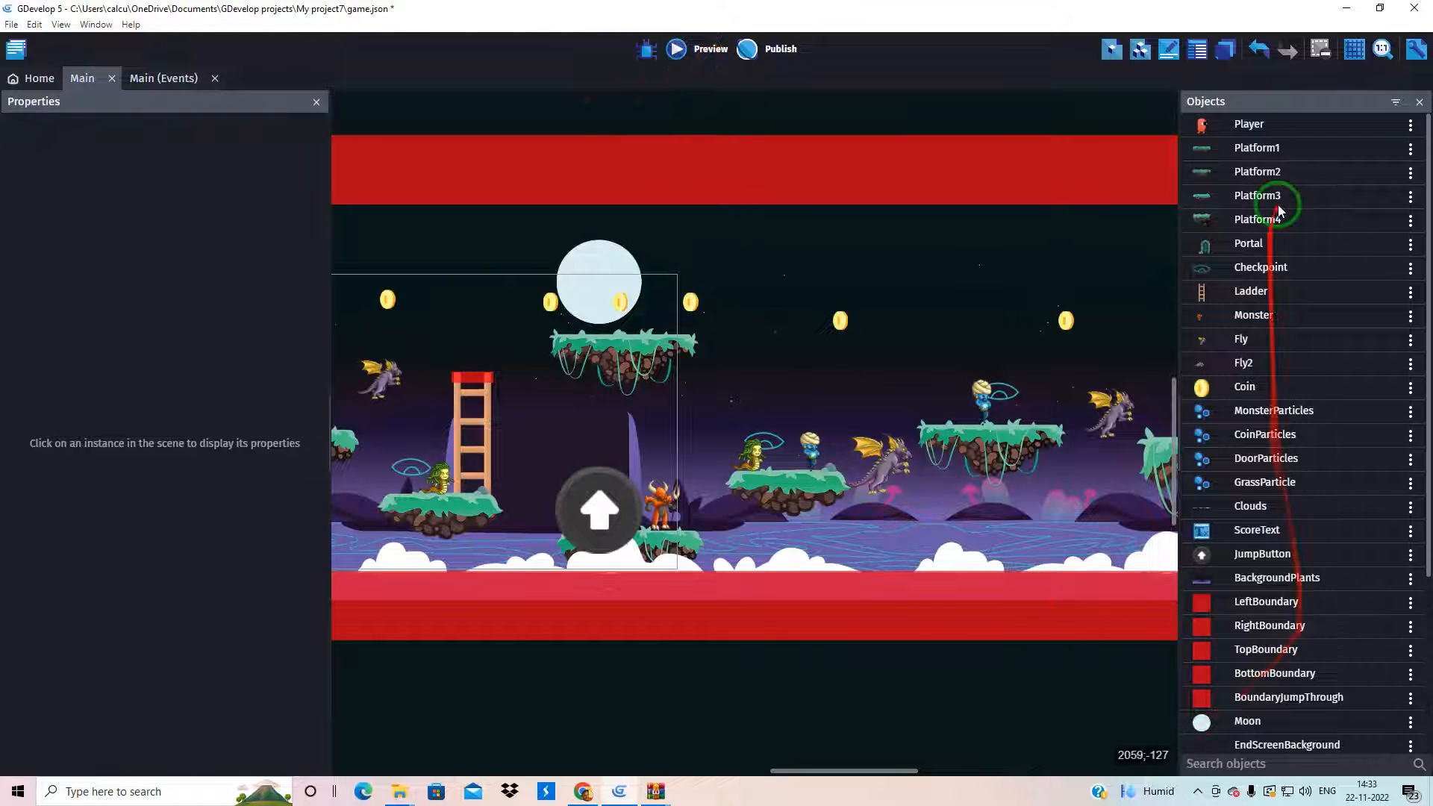
left_click_drag(1245, 366, 783, 480)
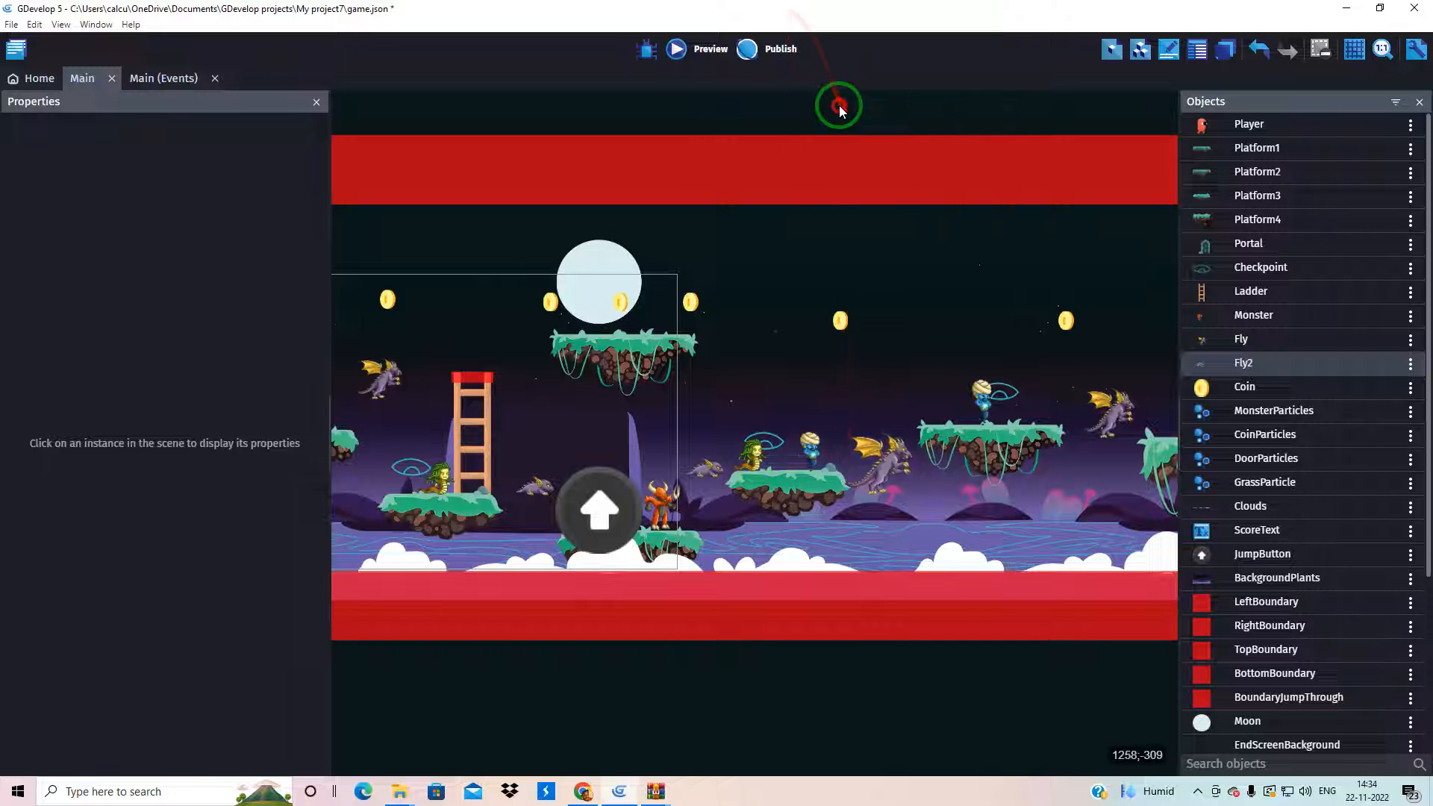
Step: Preview the game in a maximized window and jump the player onto the winged dragon left of the ladder
left_click(679, 45)
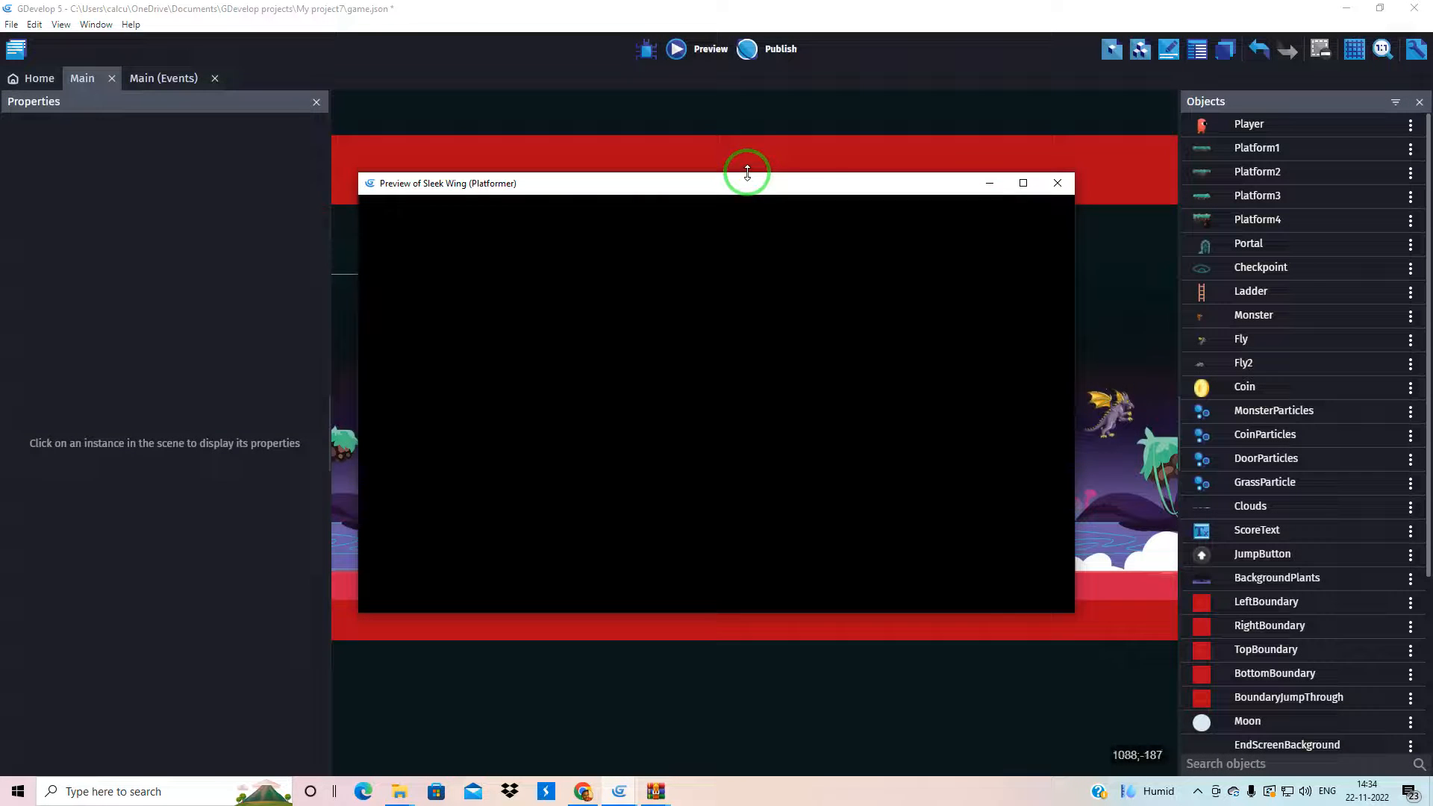
left_click(1023, 183)
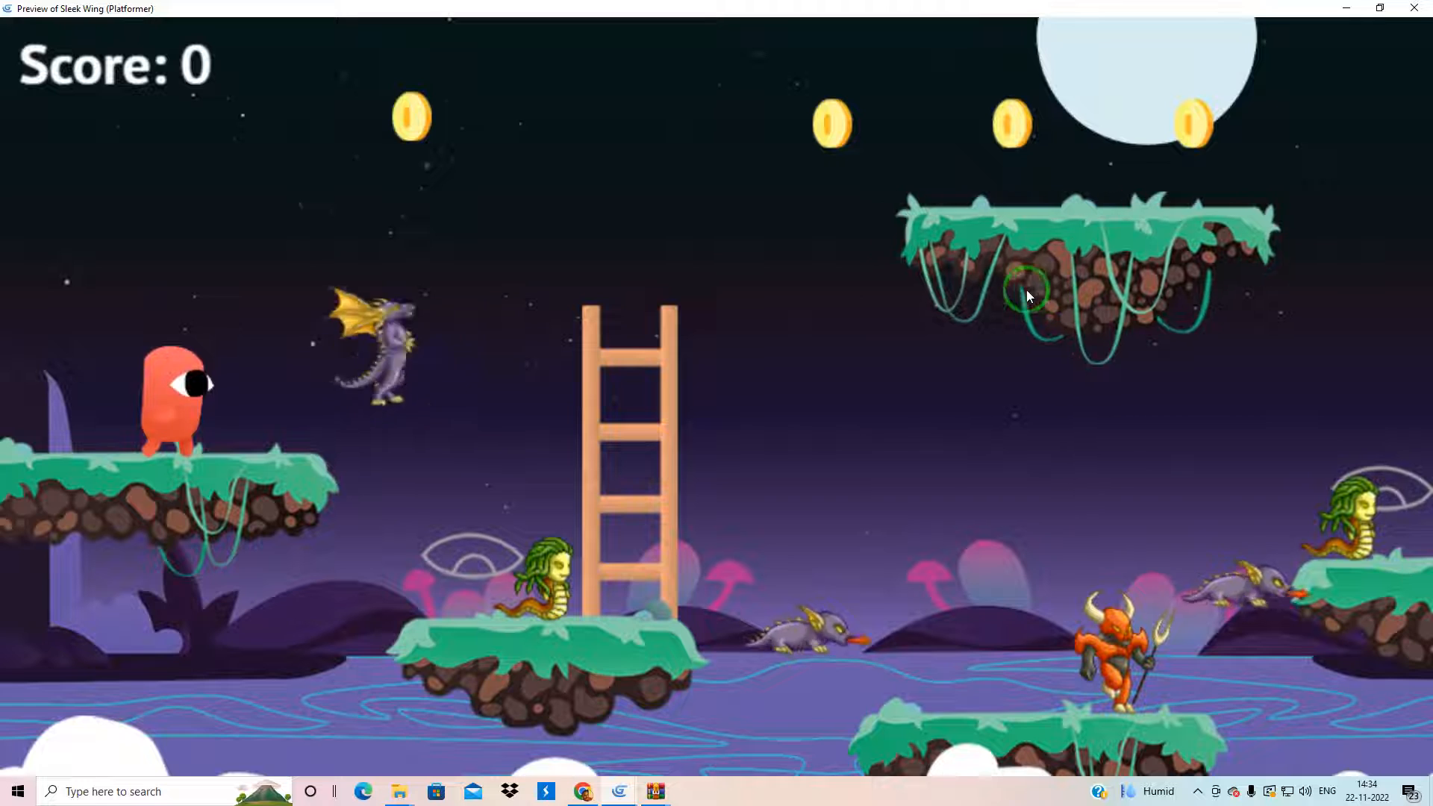
key("Right")
key("space")
key("Right")
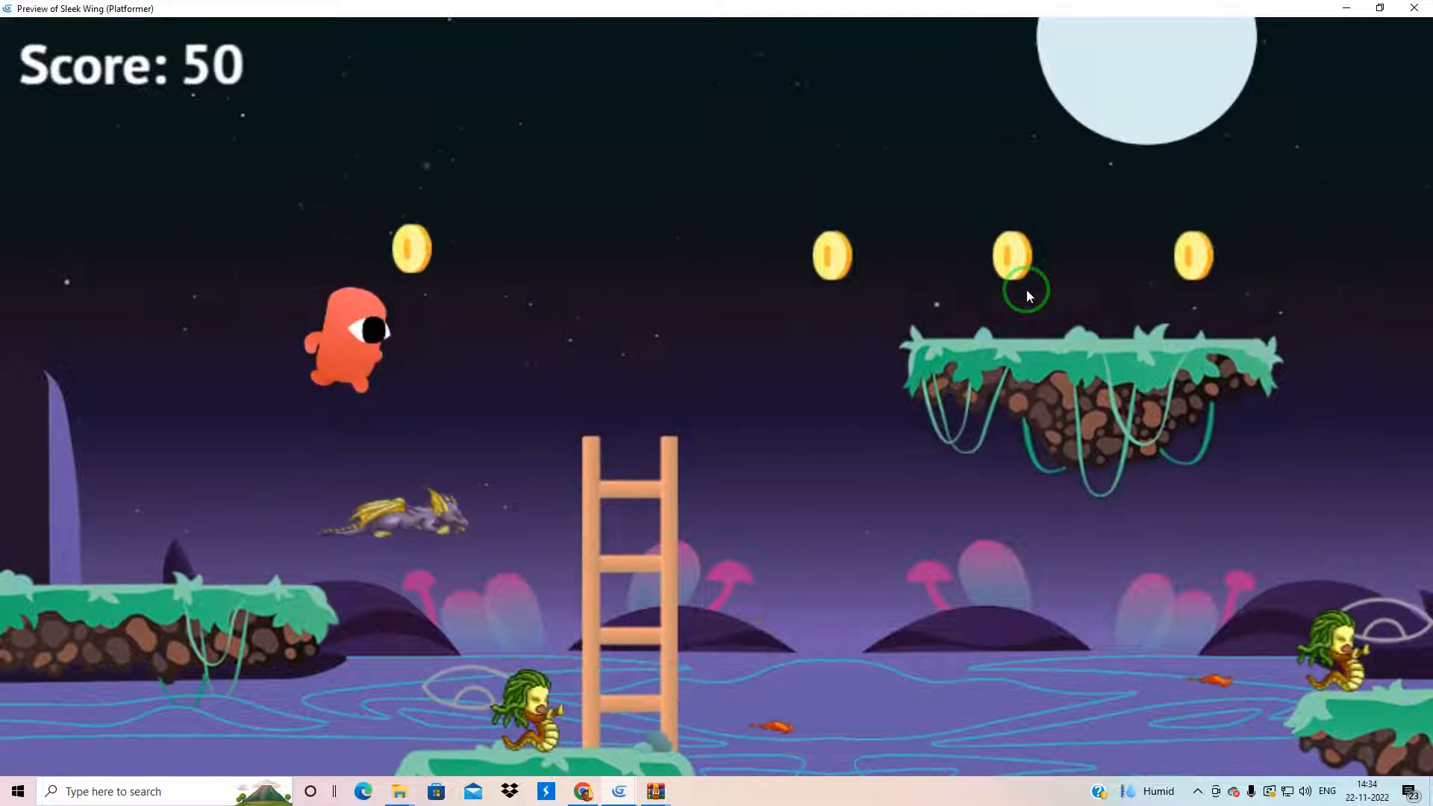
Step: Play past the ladder and upper platform, collecting coins and crossing the Checkpoint platform towards the second winged dragon
key("Right")
key("space")
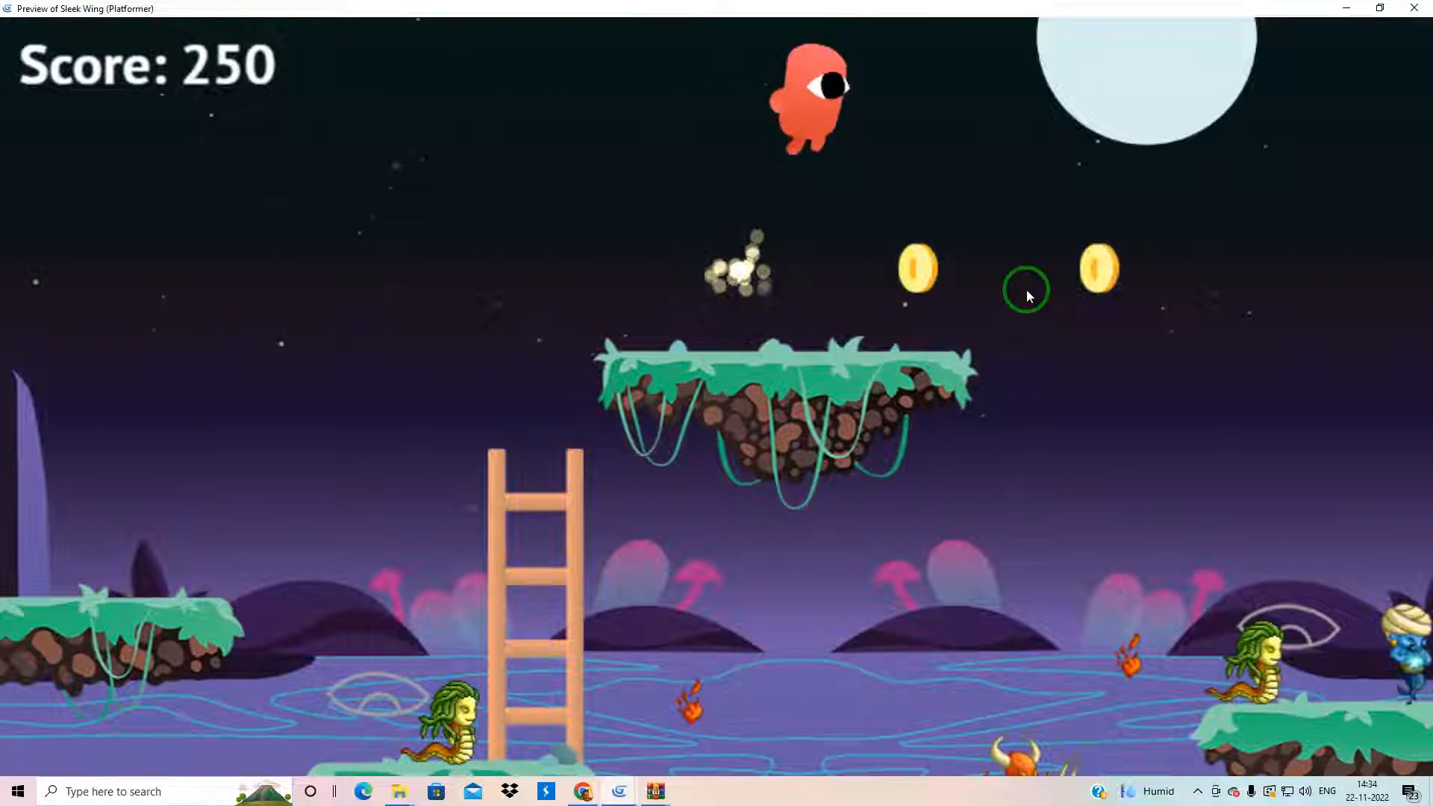
key("Right")
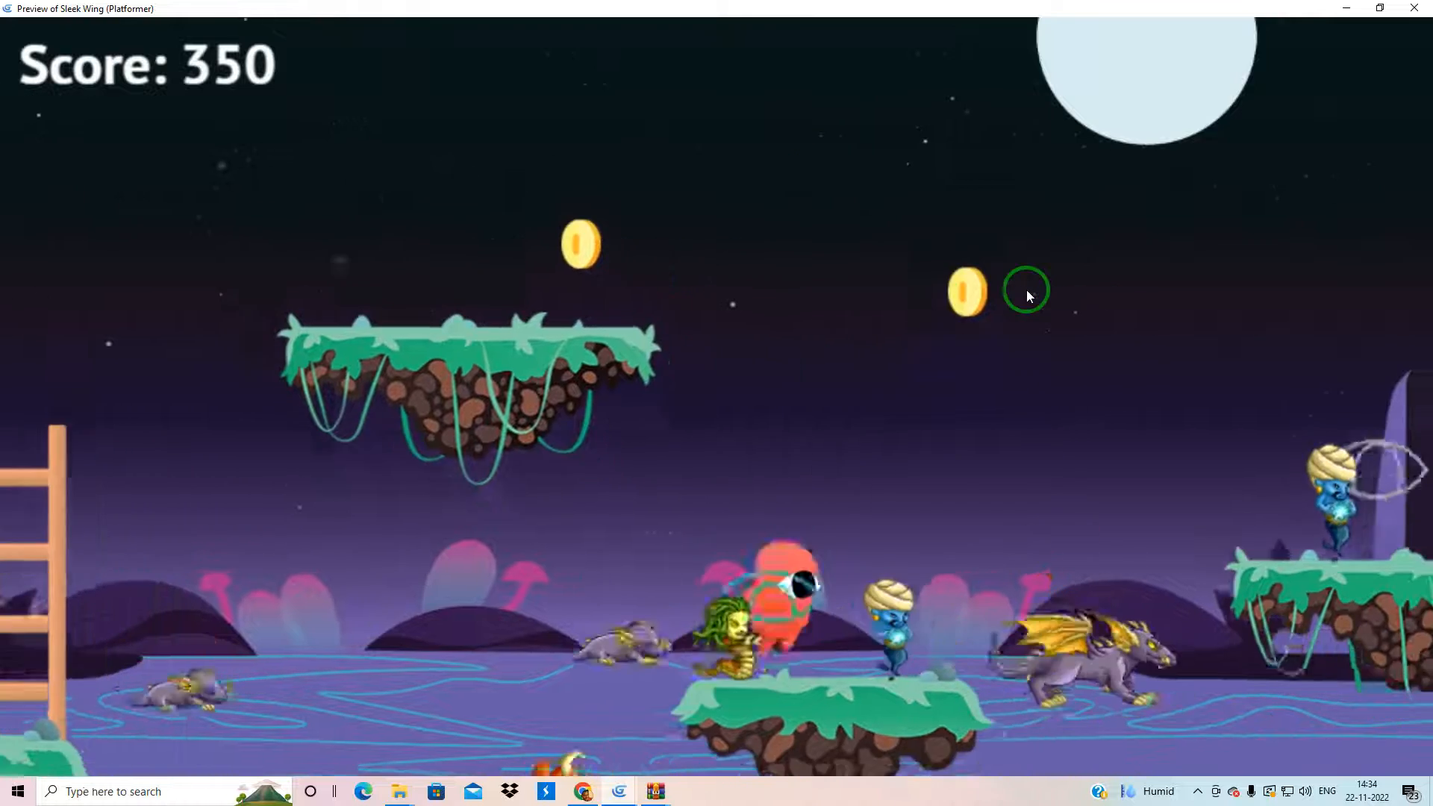
key("Right")
key("Left")
key("Right")
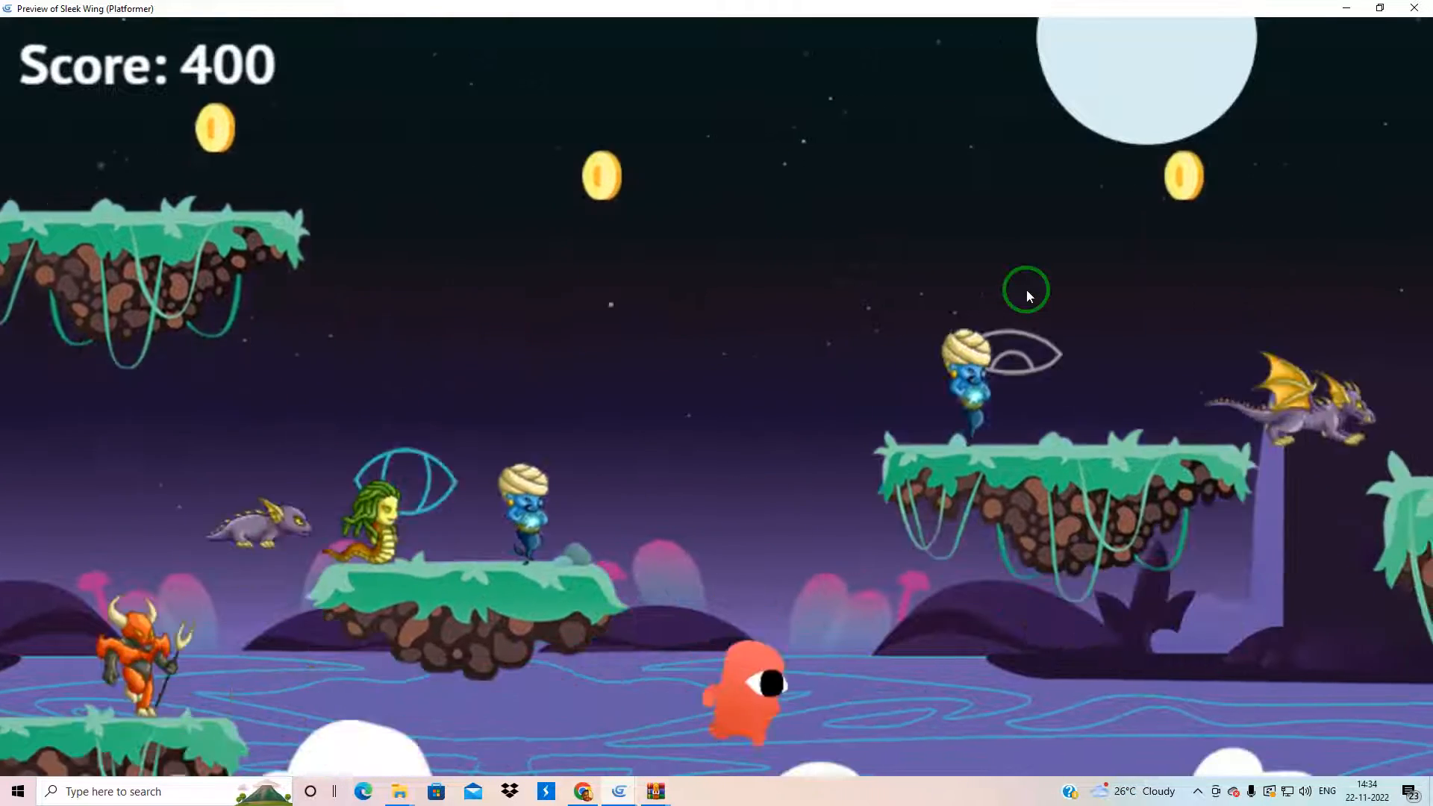
Step: Jump the player back towards the ladder and onto the small dragon between the Checkpoint platform and the low demon platform
key("space")
key("Left")
key("space")
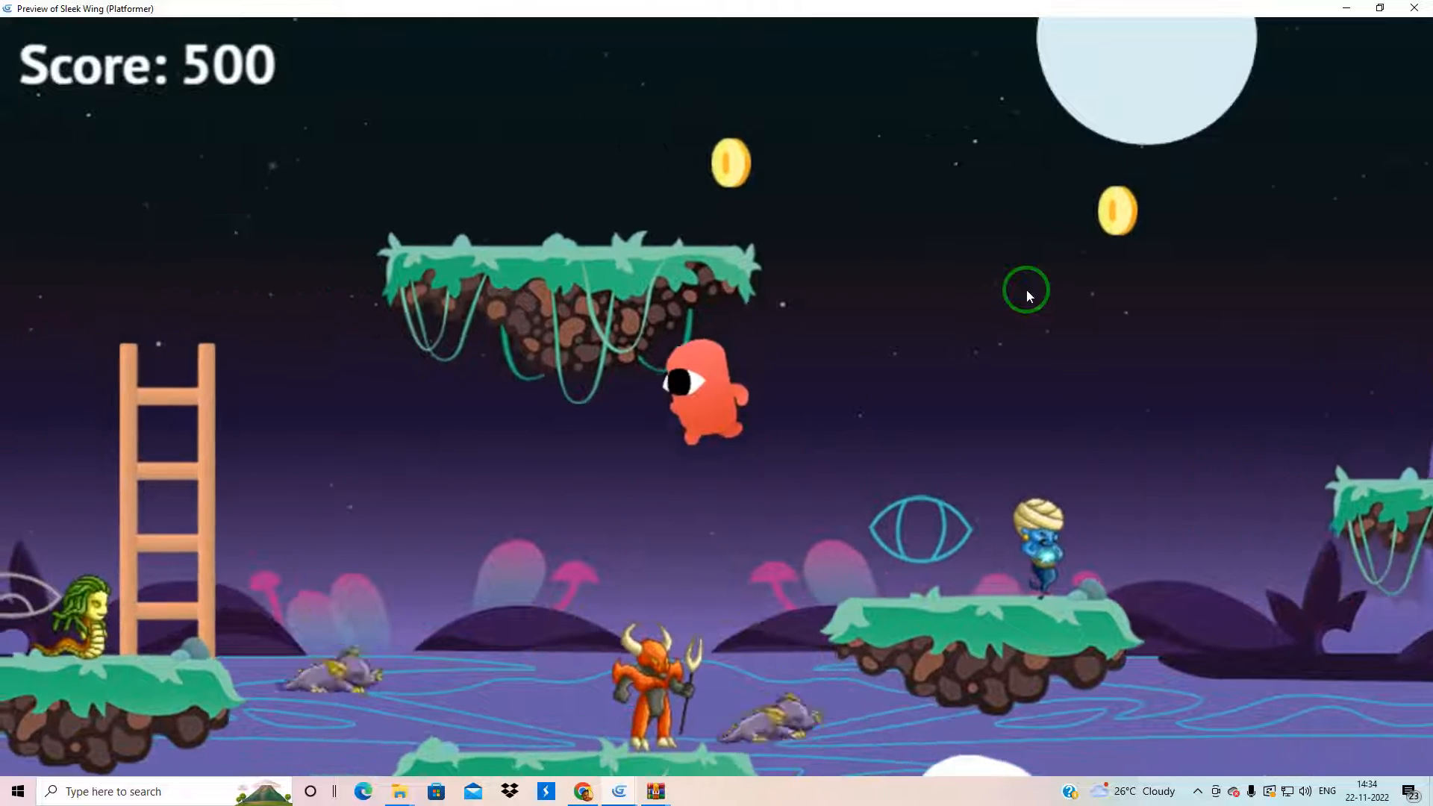
key("Left")
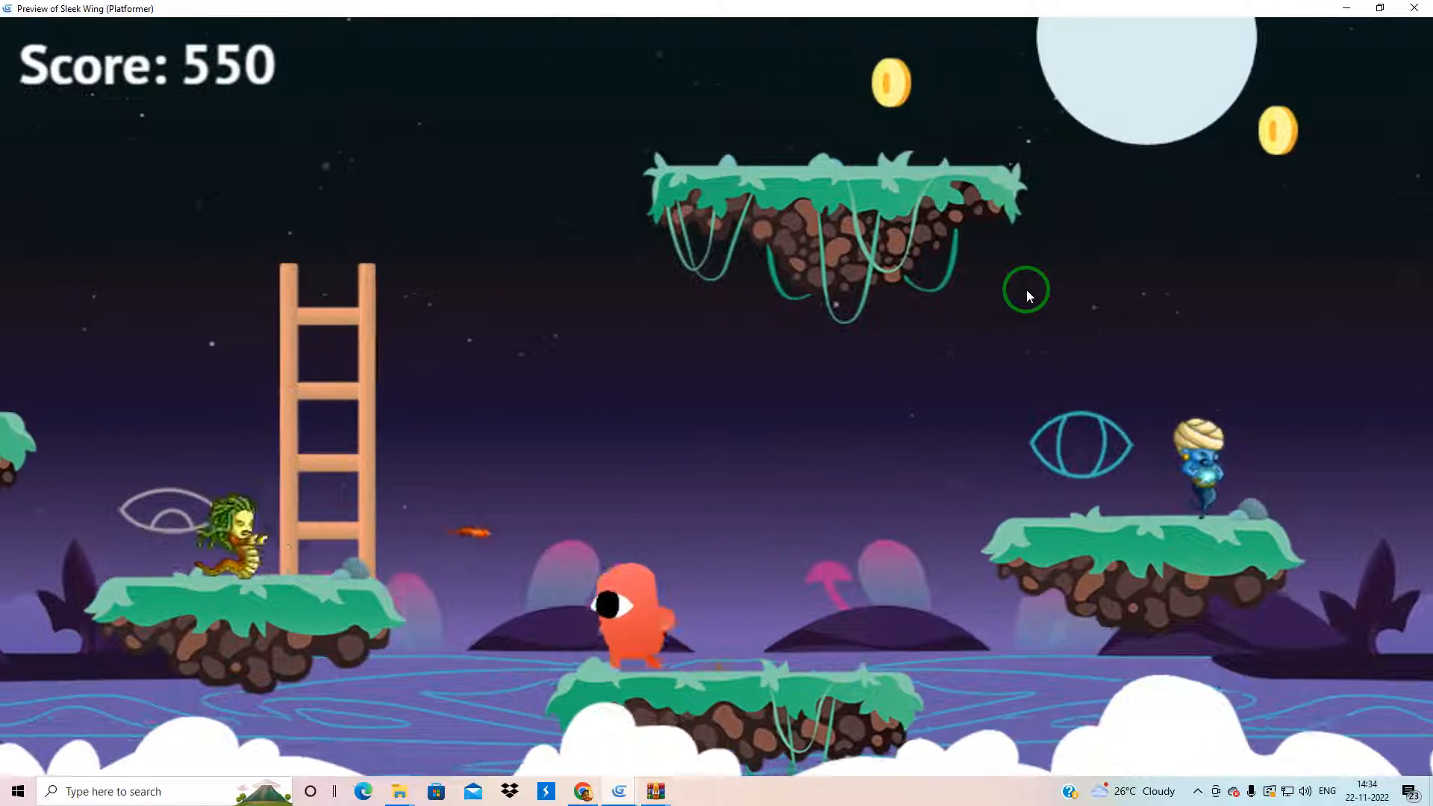
Step: Try jumping the player from the low platform towards the small dragon beside the ladder
key("Left")
key("space")
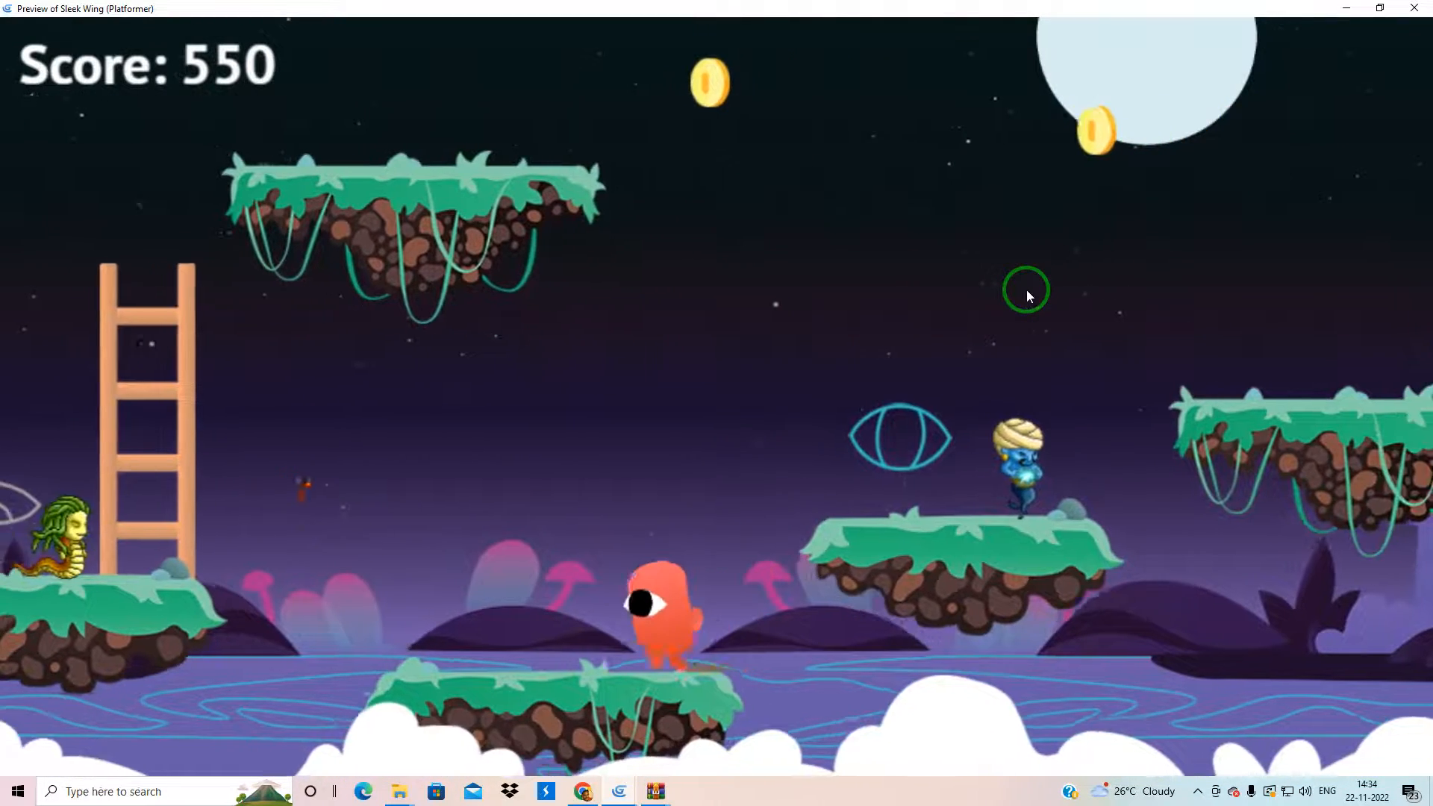
key("Left")
key("space")
key("space")
key("Left")
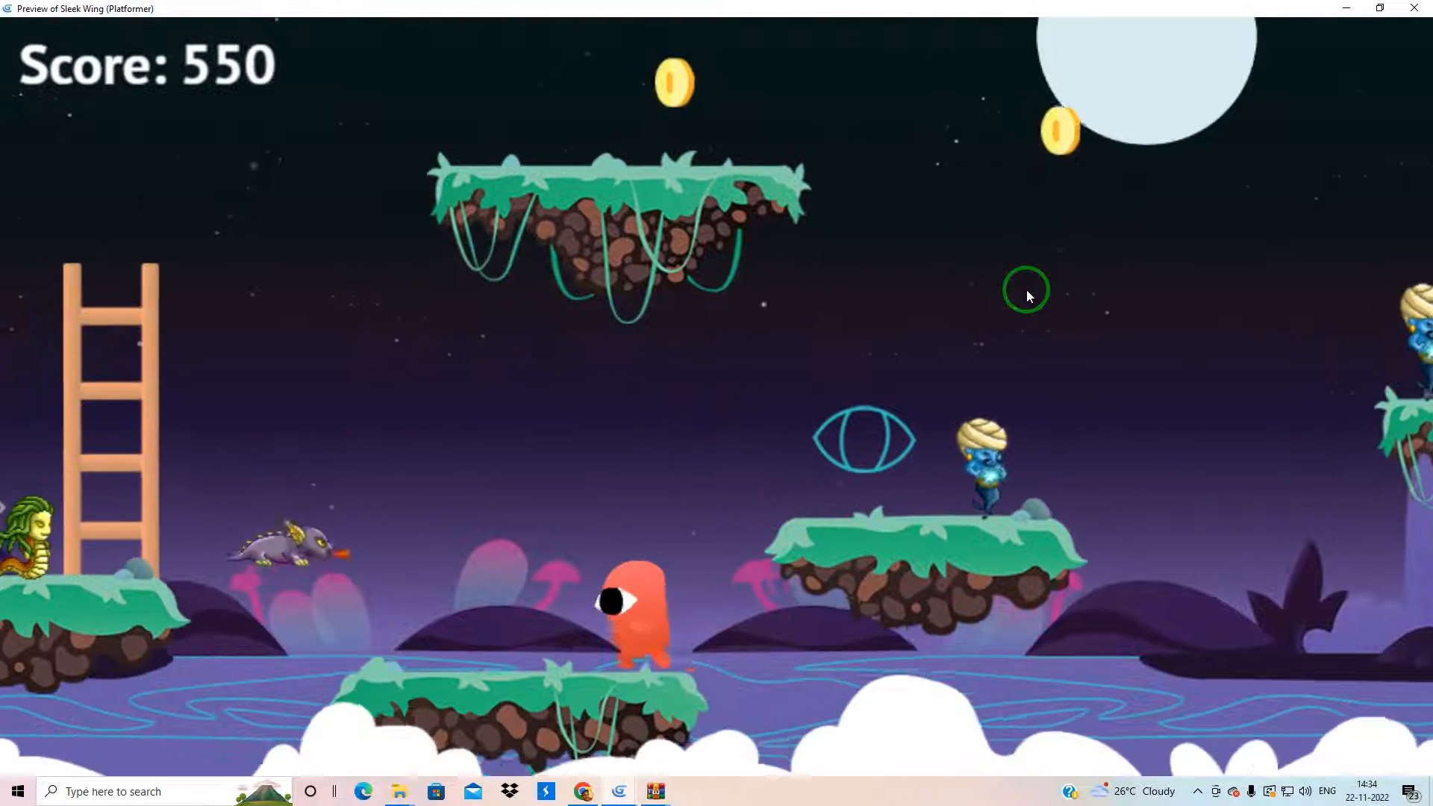
Step: Jump the player across the genie platforms to the one before the portal, and head back towards the ladder
key("Right")
key("space")
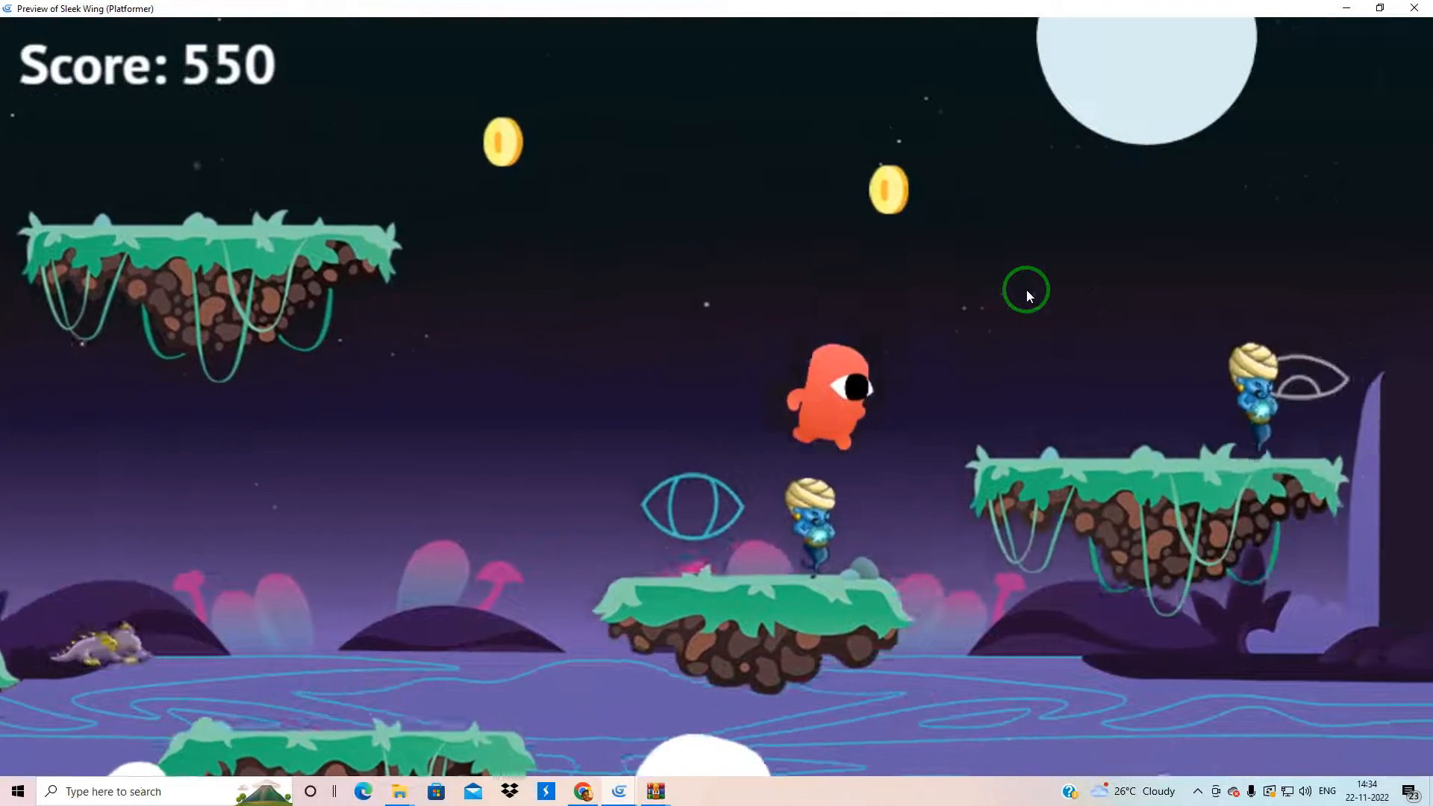
key("space")
key("space")
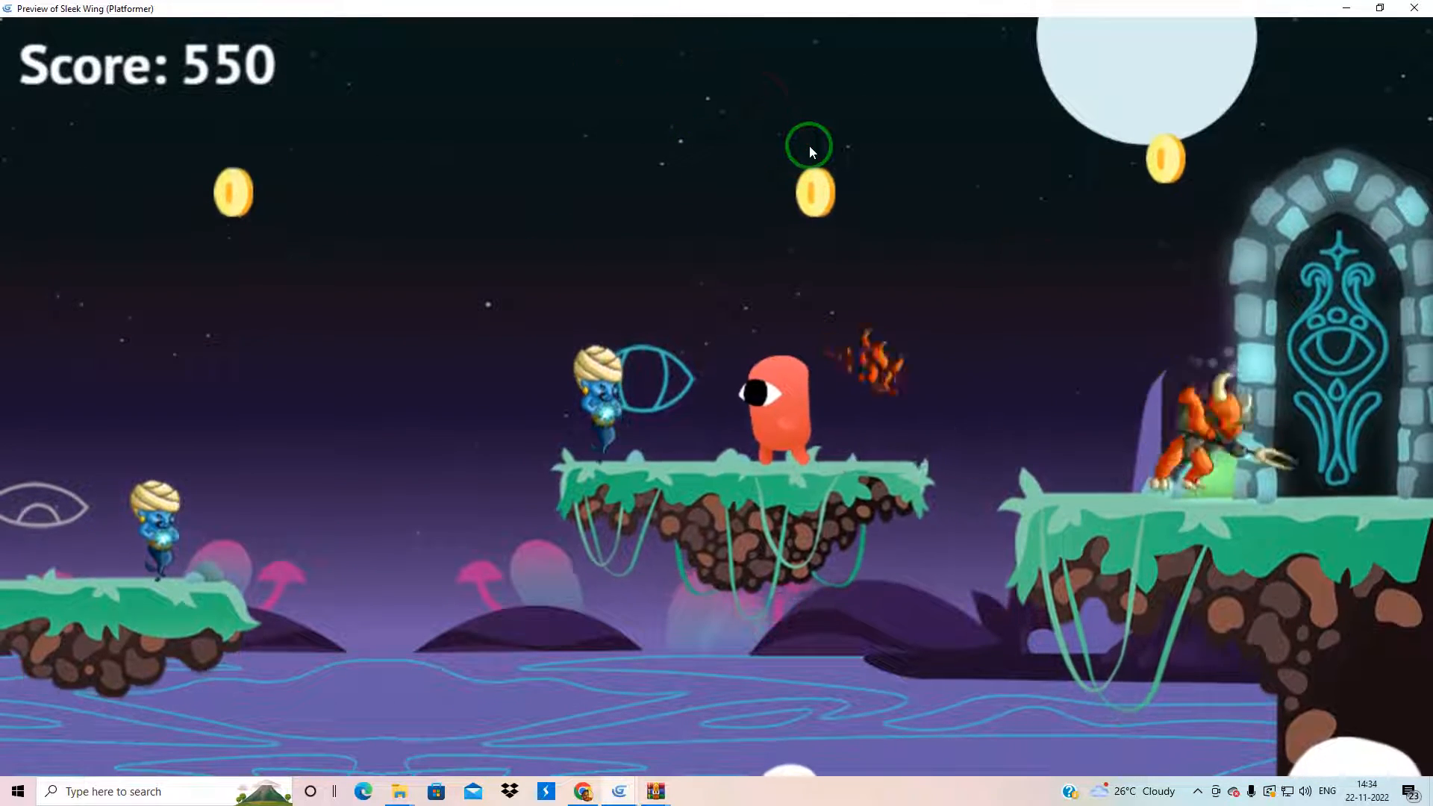
key("Left")
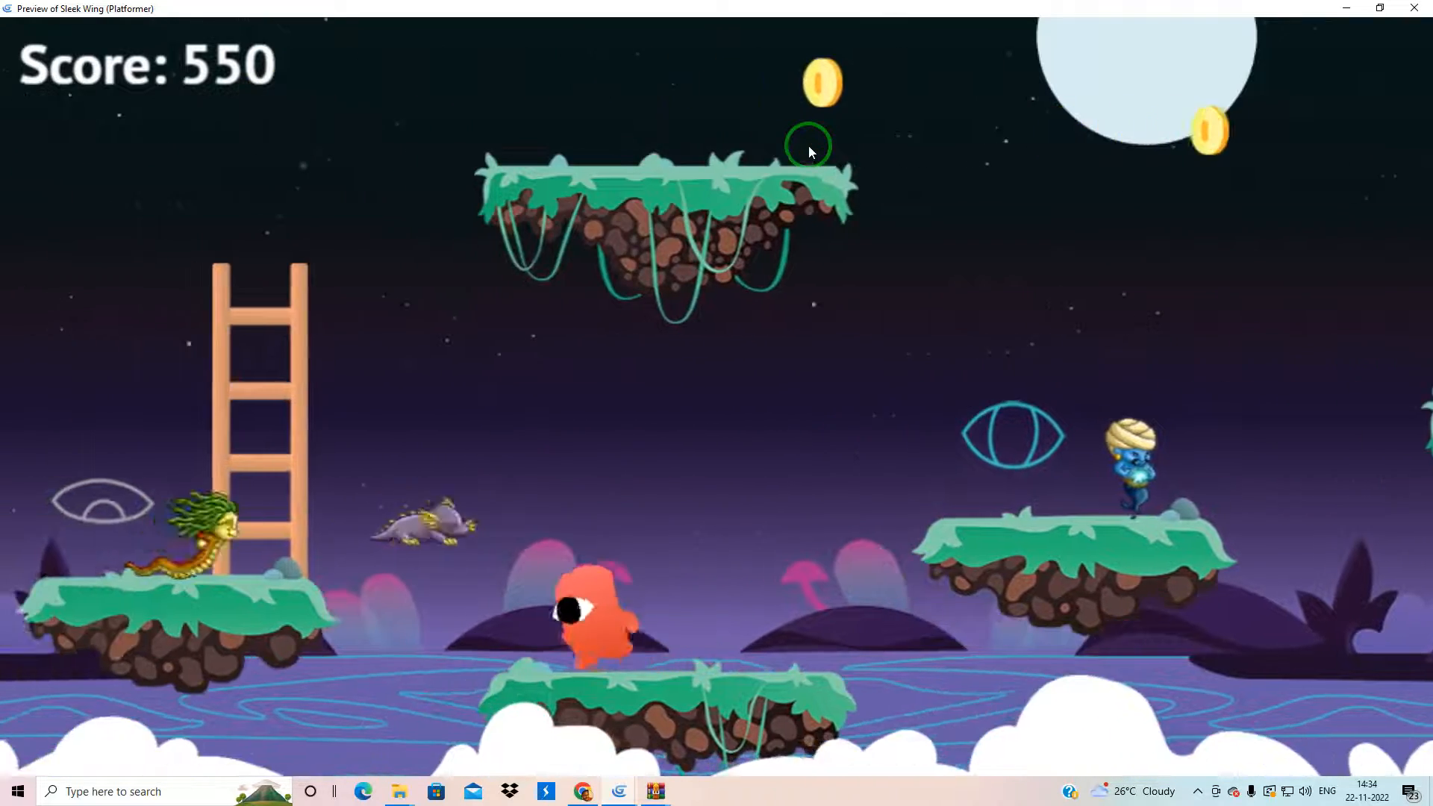
Step: Test defeating the small dragon right of the ladder by jumping the player onto it from the low platform
key("Right")
key("space")
key("Left")
key("space")
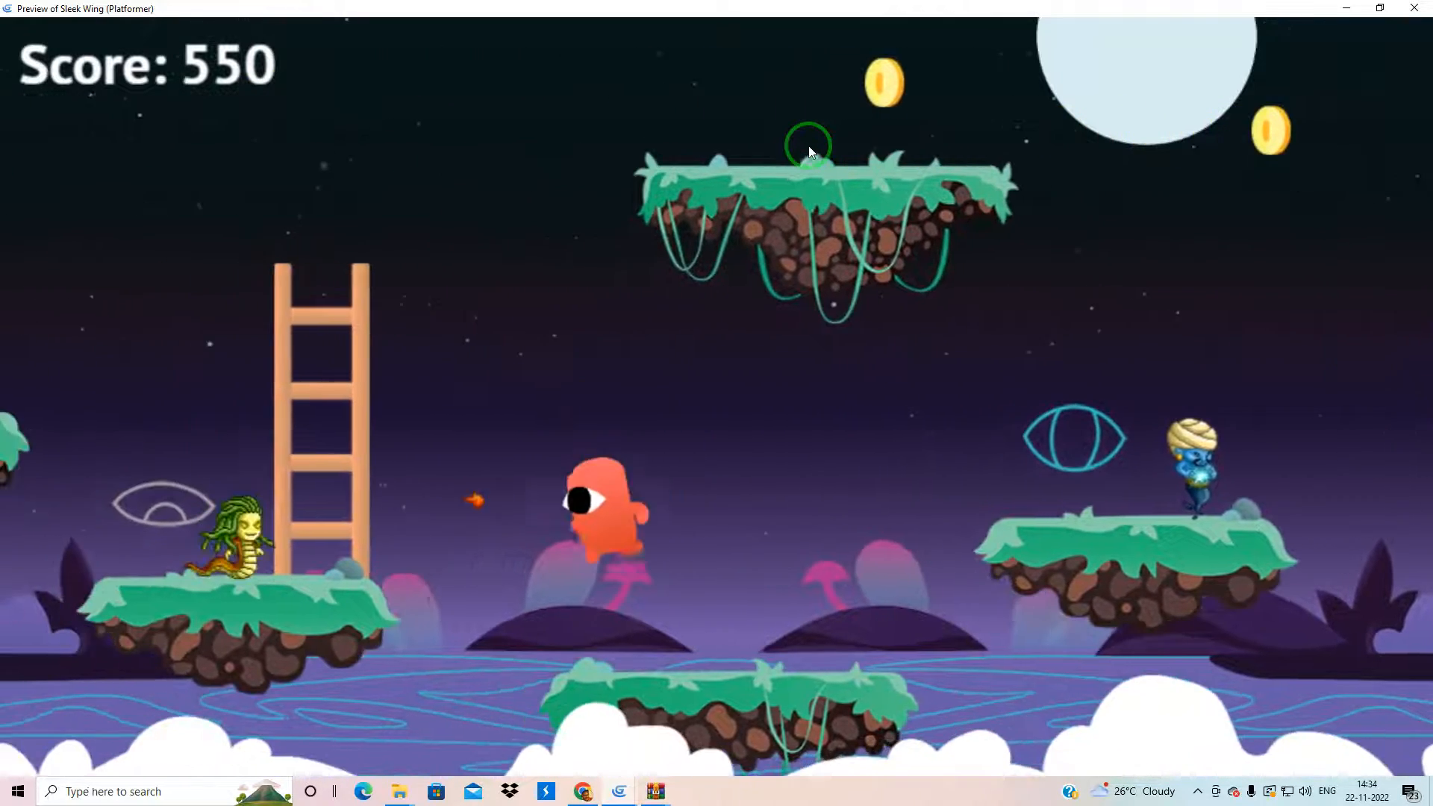
key("Left")
key("space")
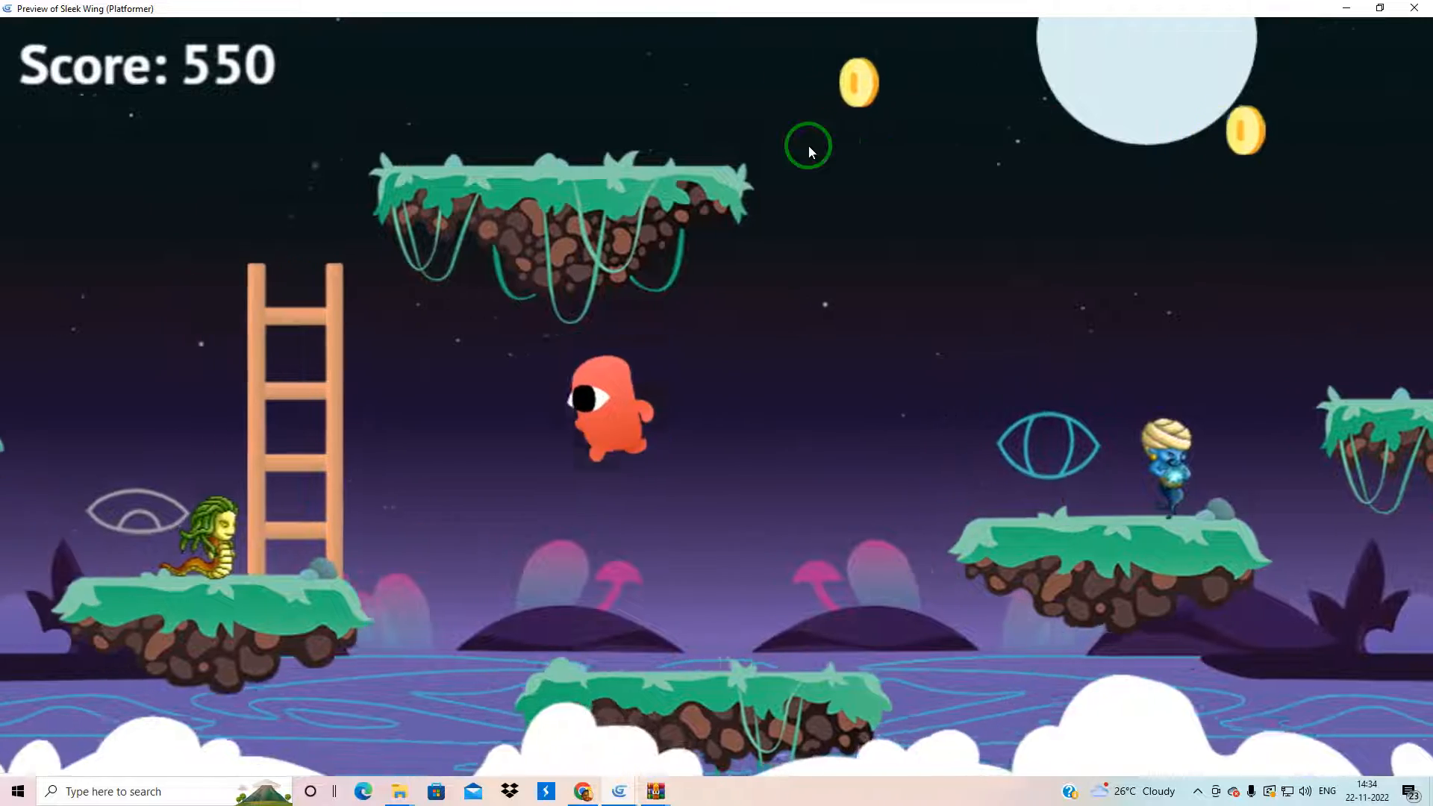
key("Left")
key("space")
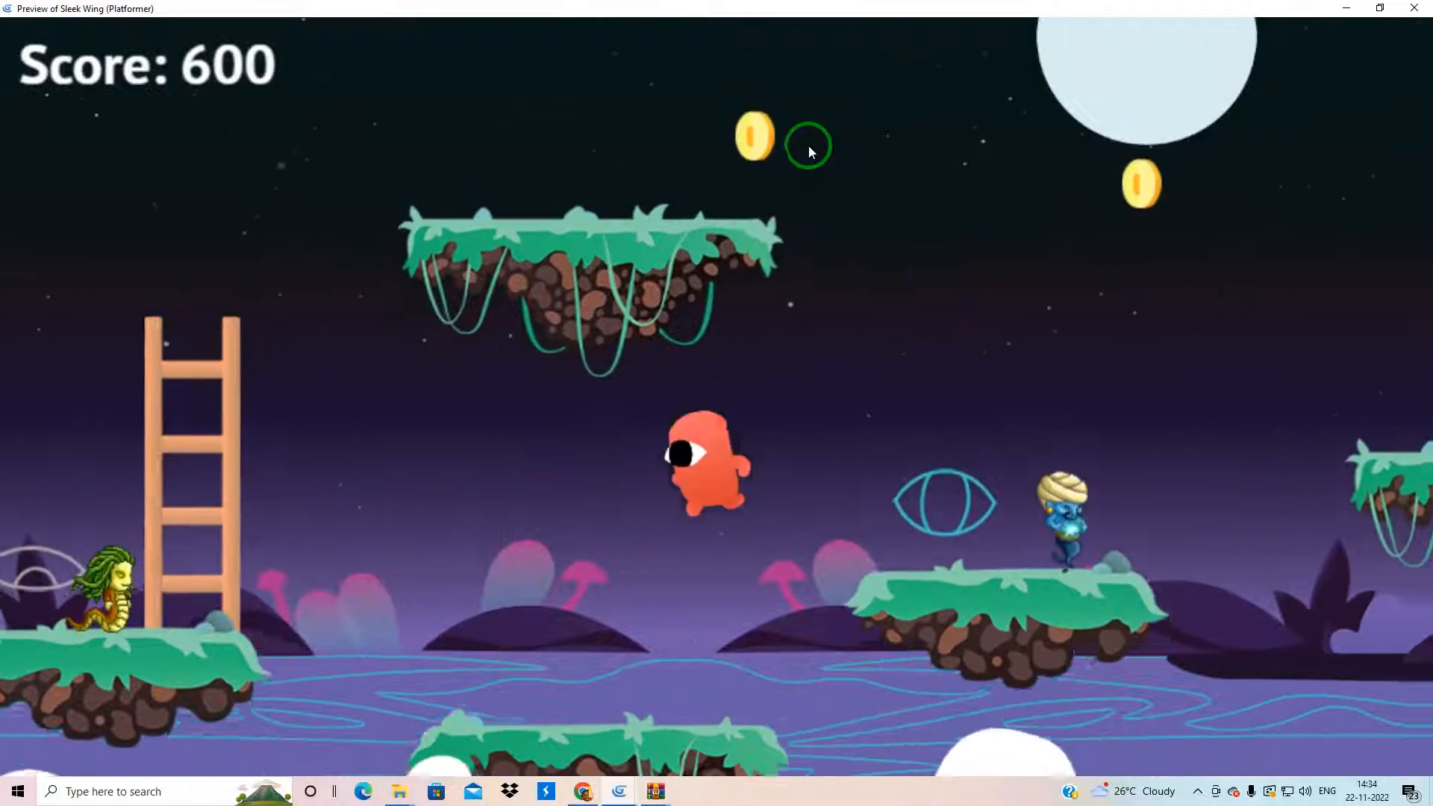
Step: Try to bring the player back from the Checkpoint platform to the ladder platform guarded by the snake-haired monster
key("space")
key("Left")
key("space")
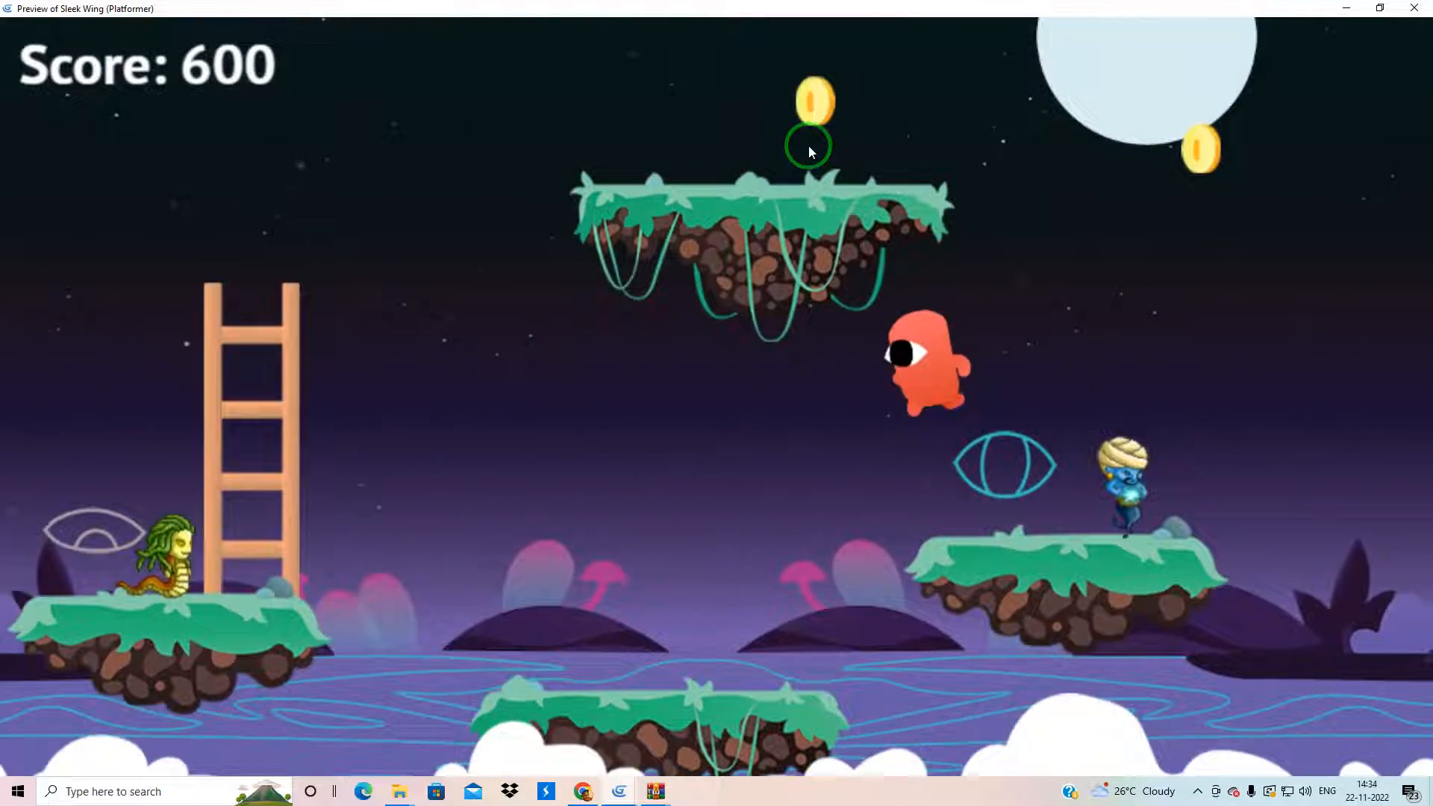
key("Left")
key("space")
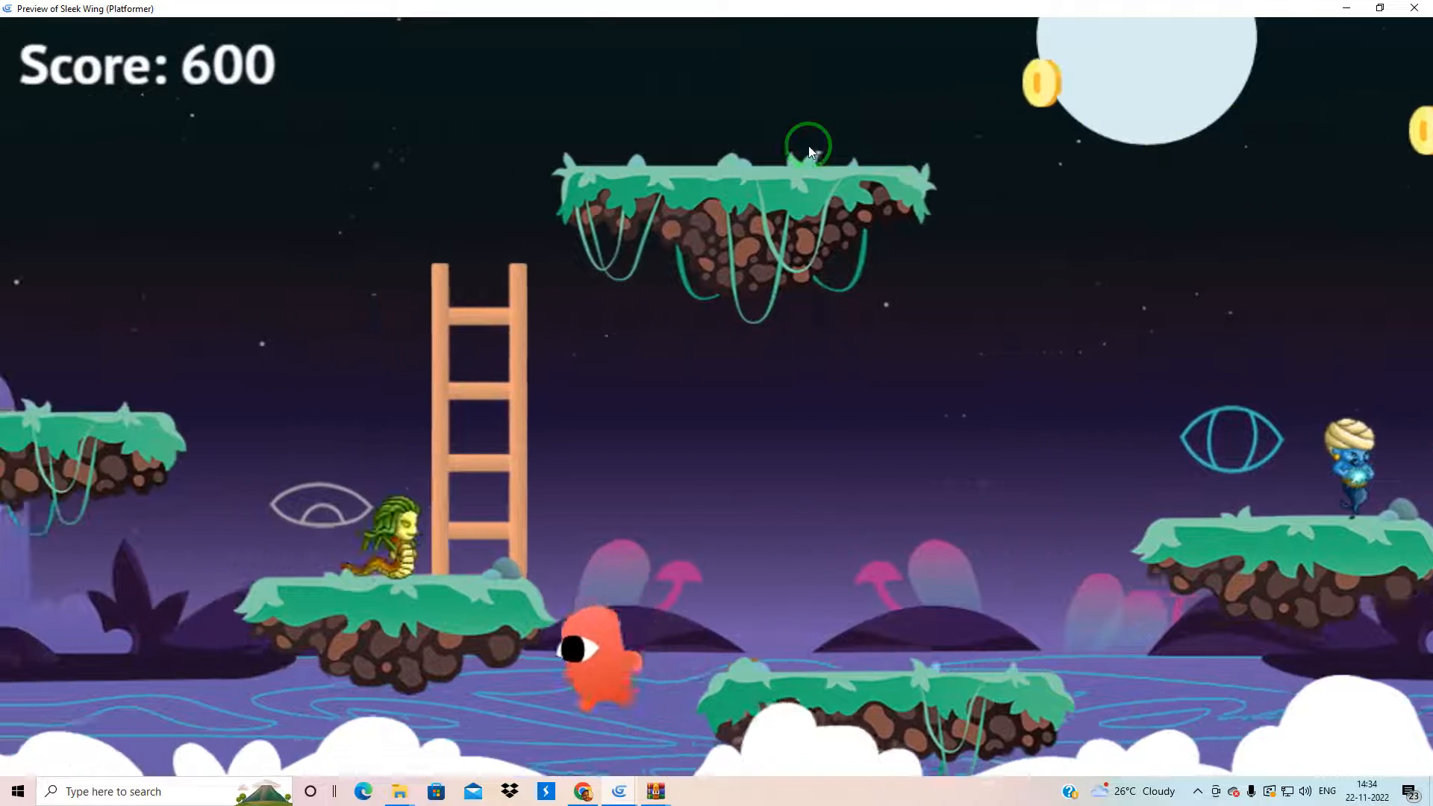
key("Left")
key("space")
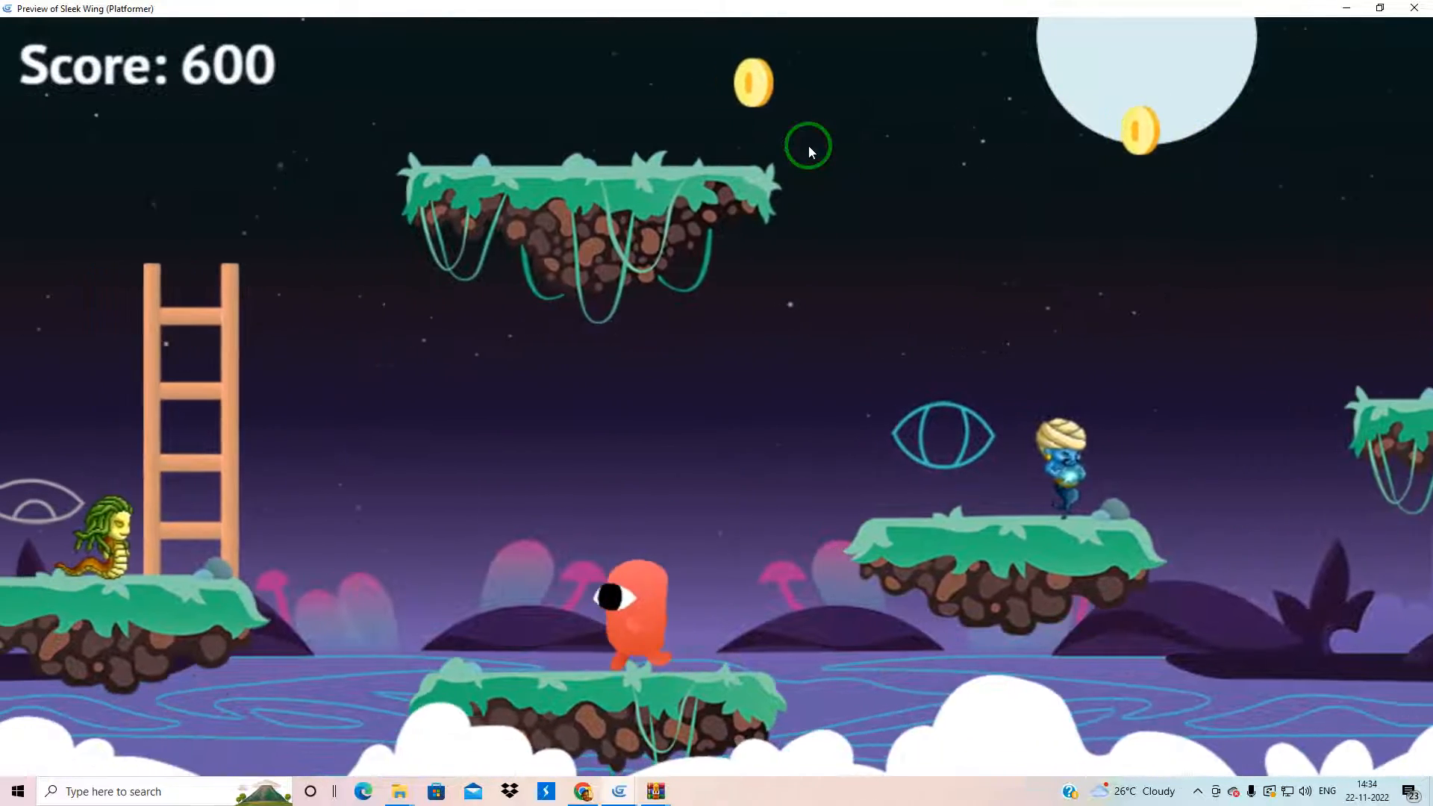
key("Left")
key("space")
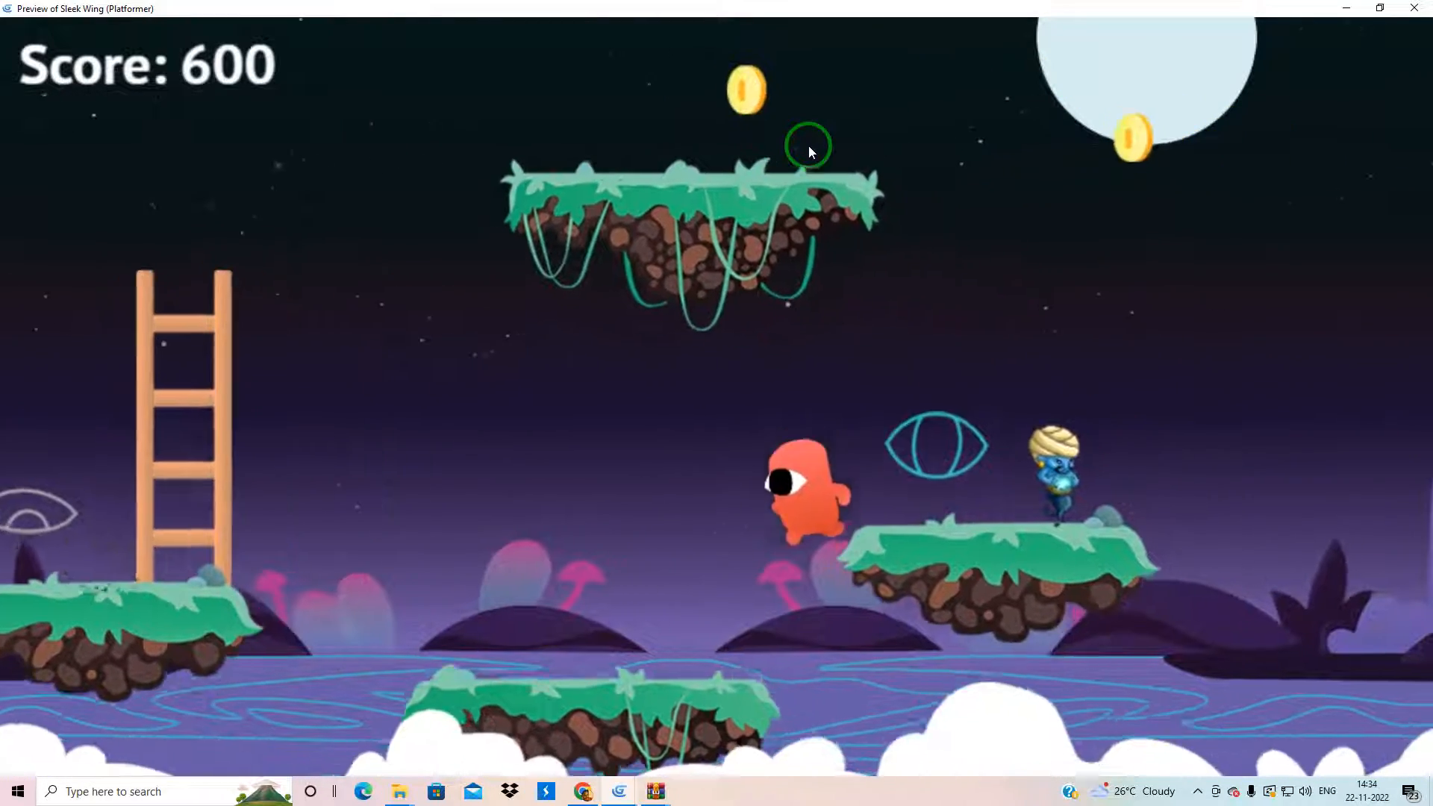
key("Left")
key("space")
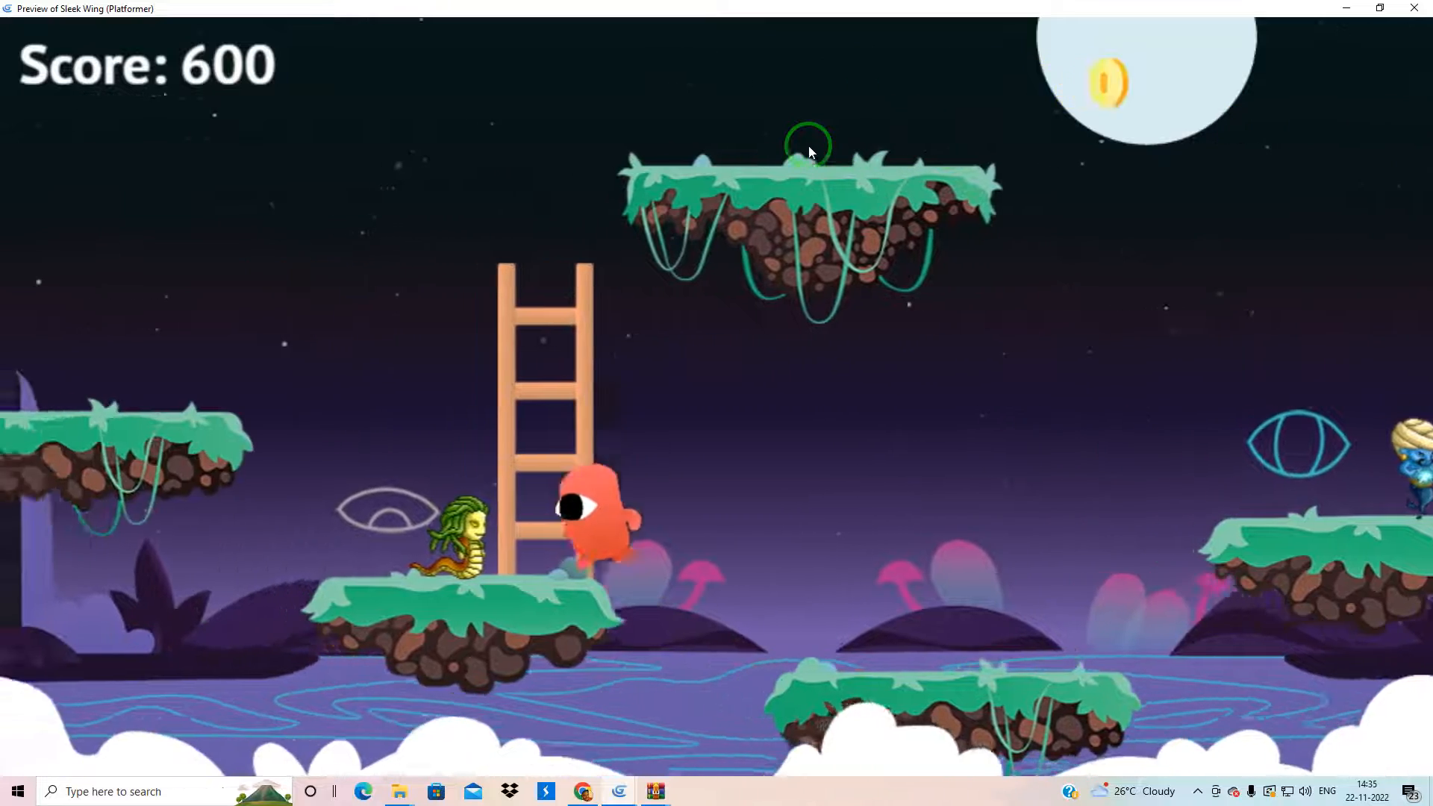
key("Left")
key("space")
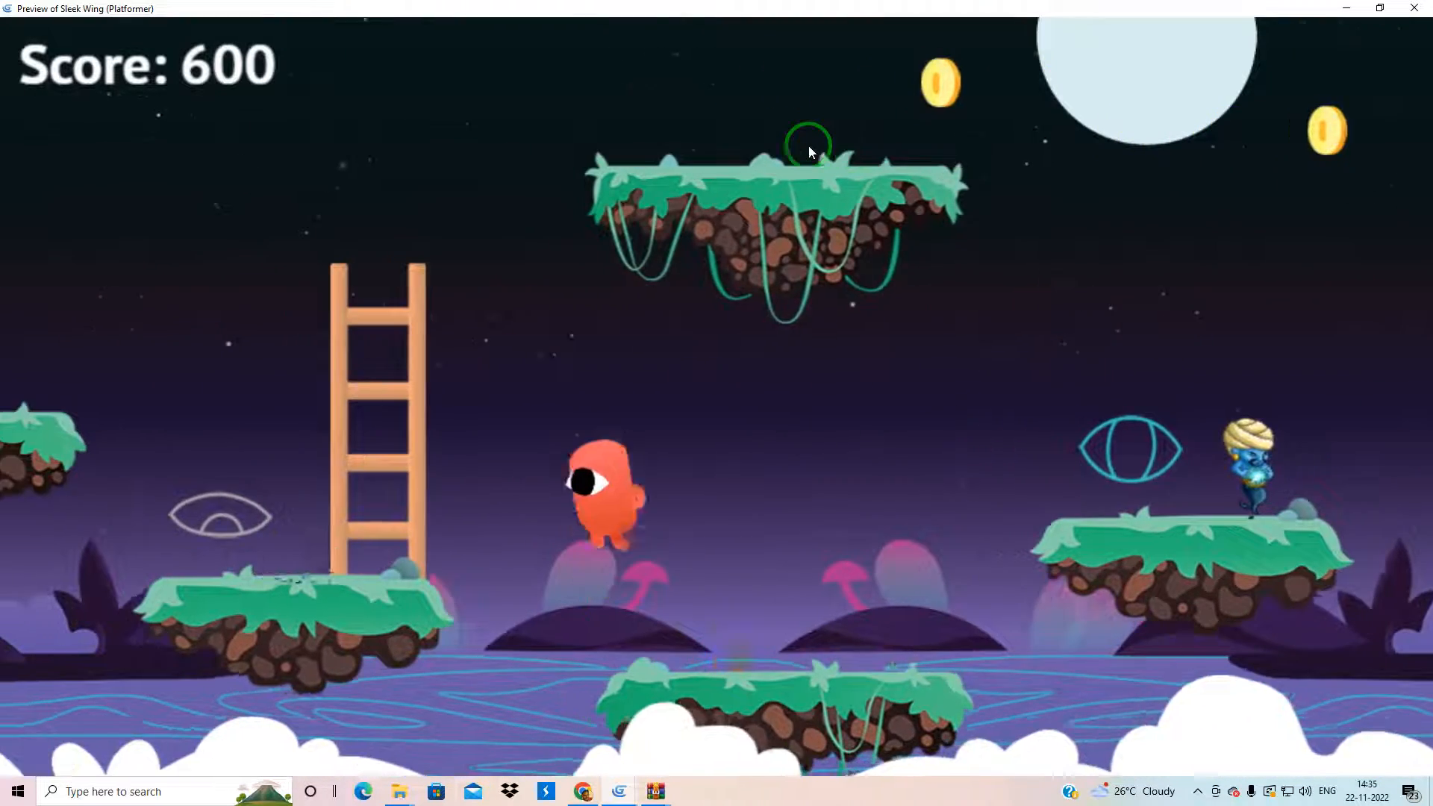
key("Left")
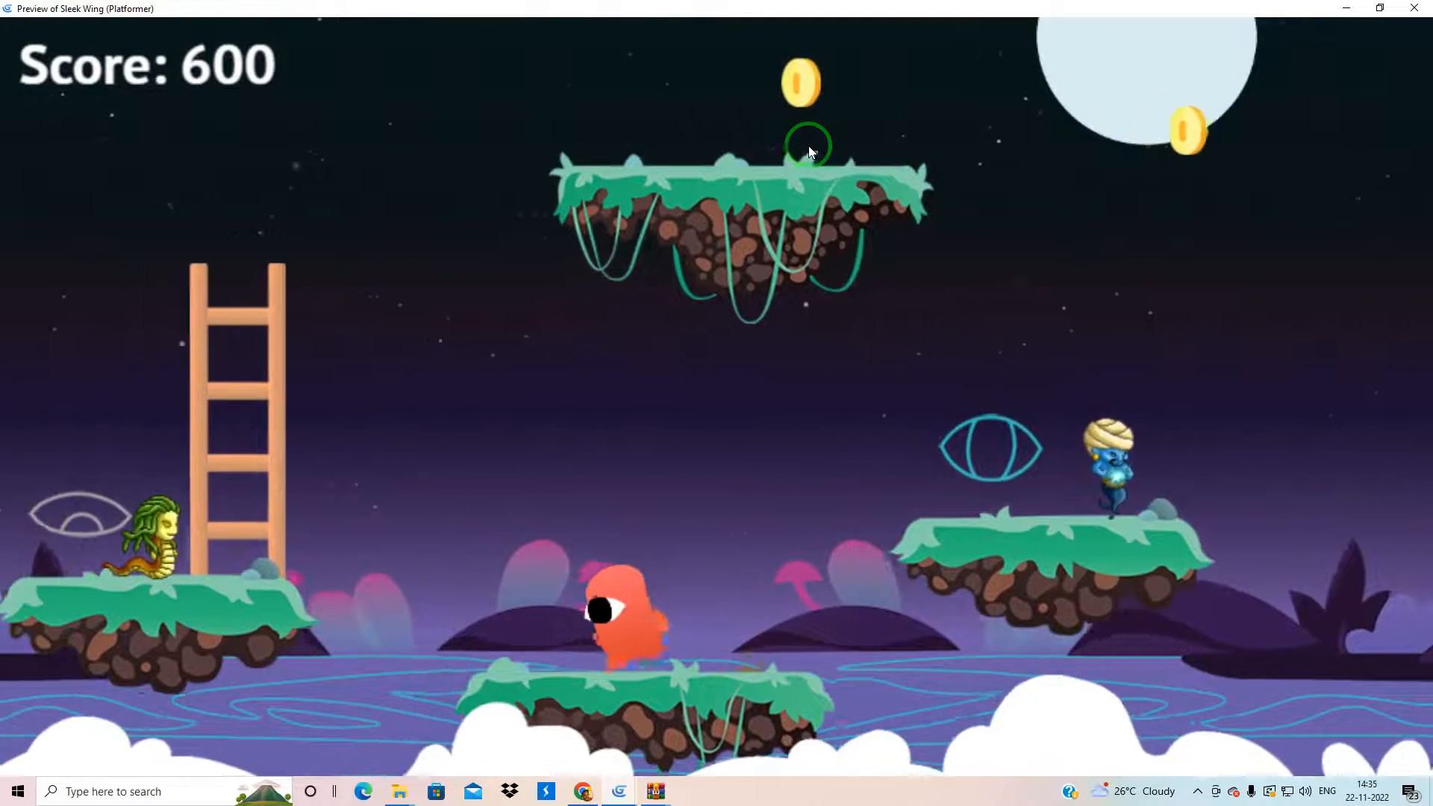
key("Right")
key("space")
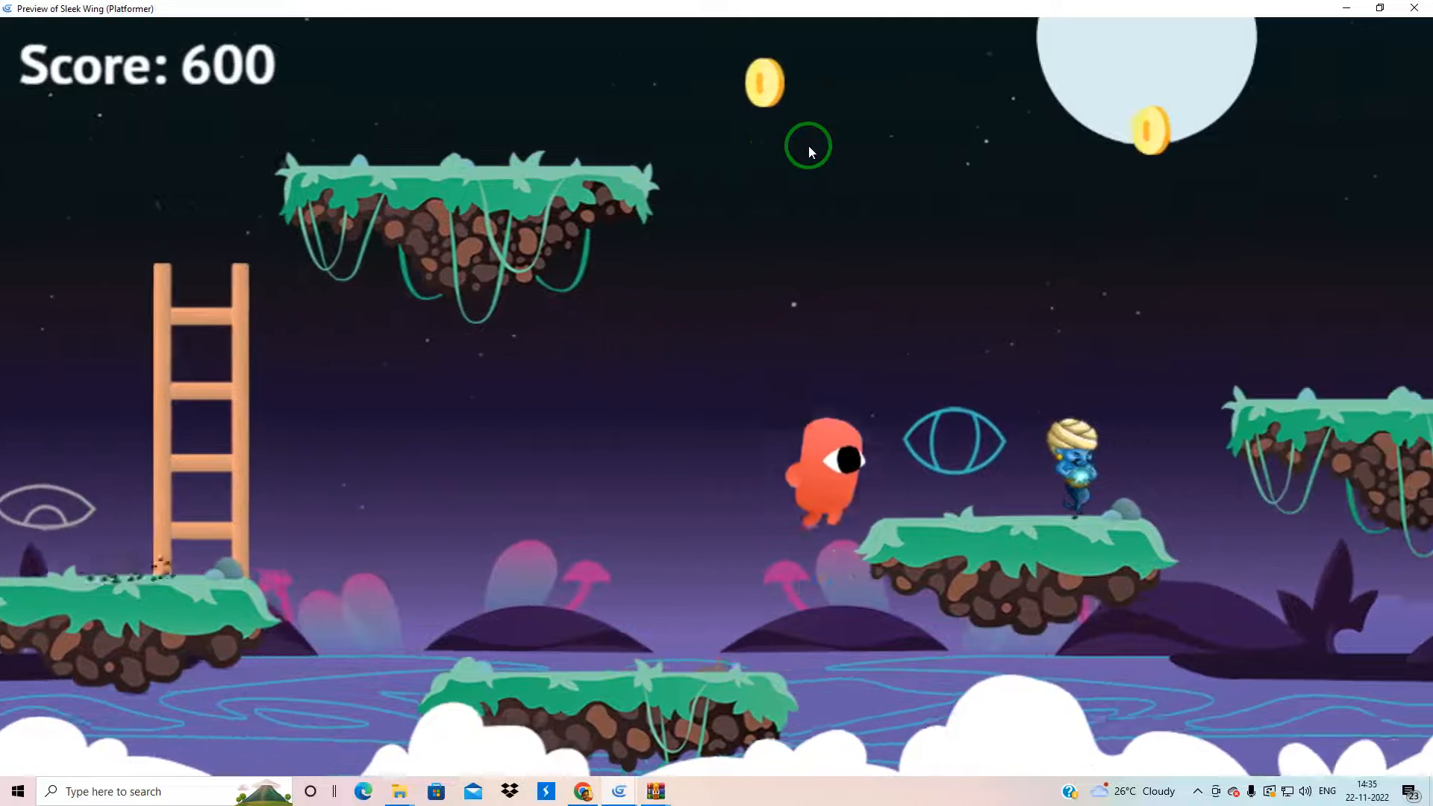
key("Left")
key("space")
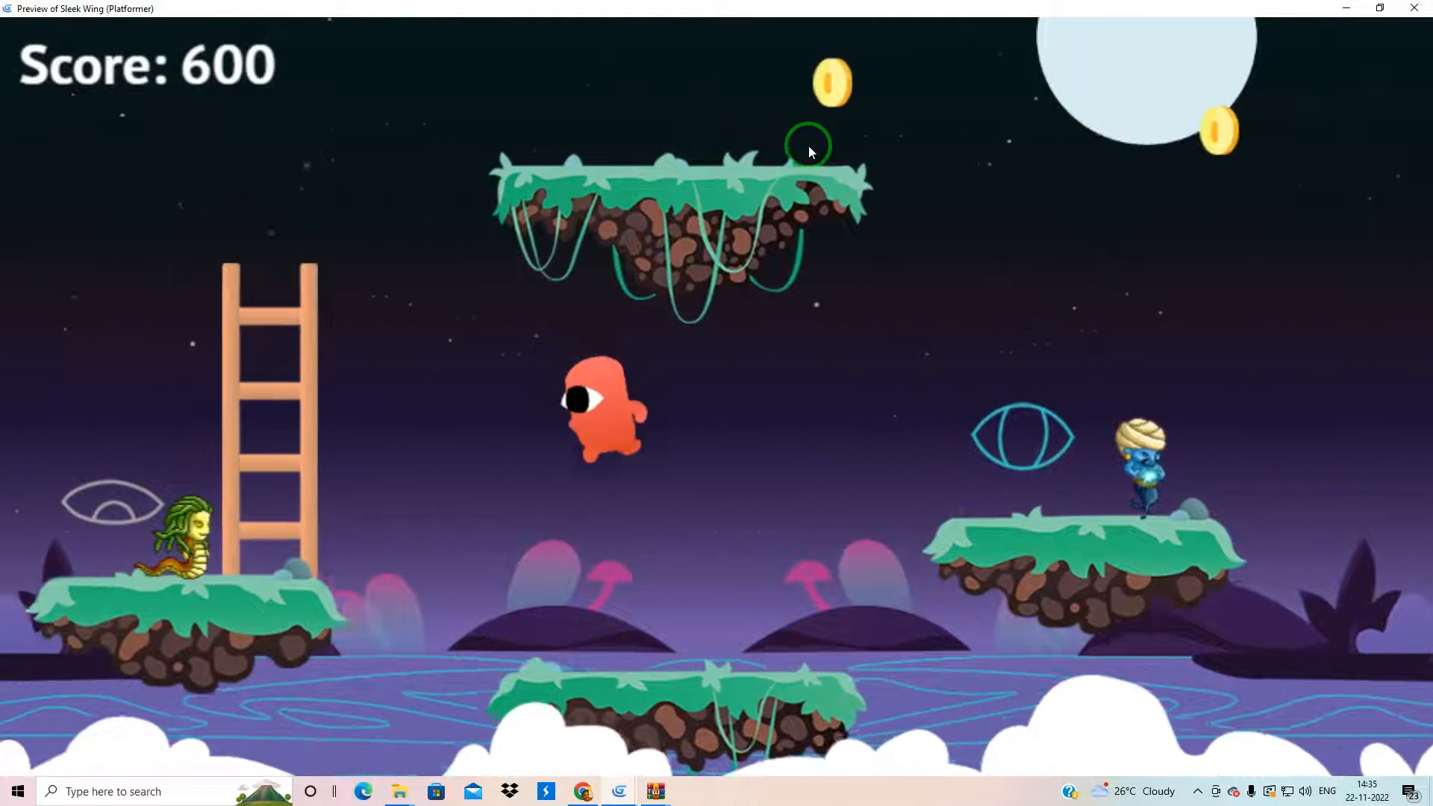
key("Left")
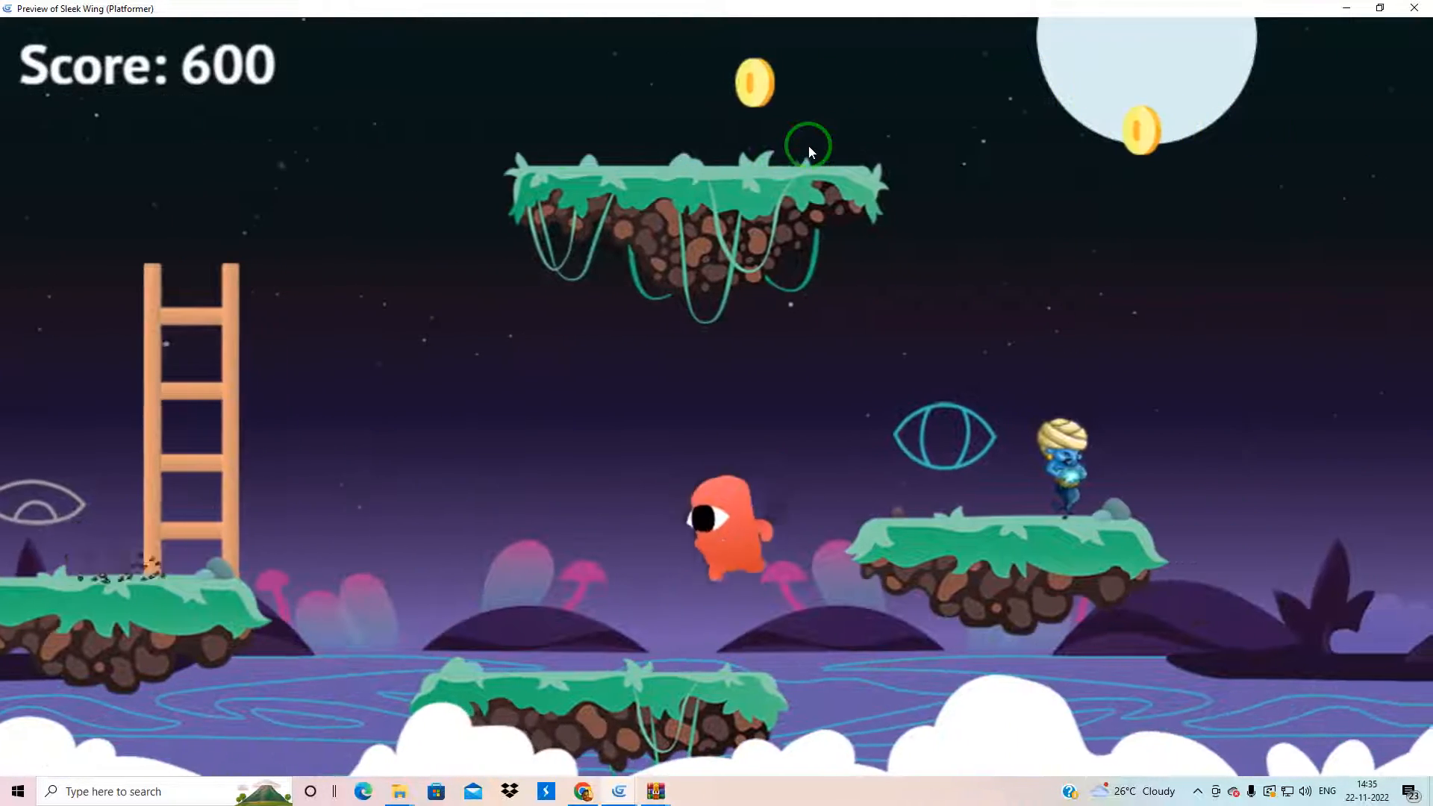
Step: Play the level to its end, jumping across the genie platforms and past the last demon into the portal
key("space")
key("Right")
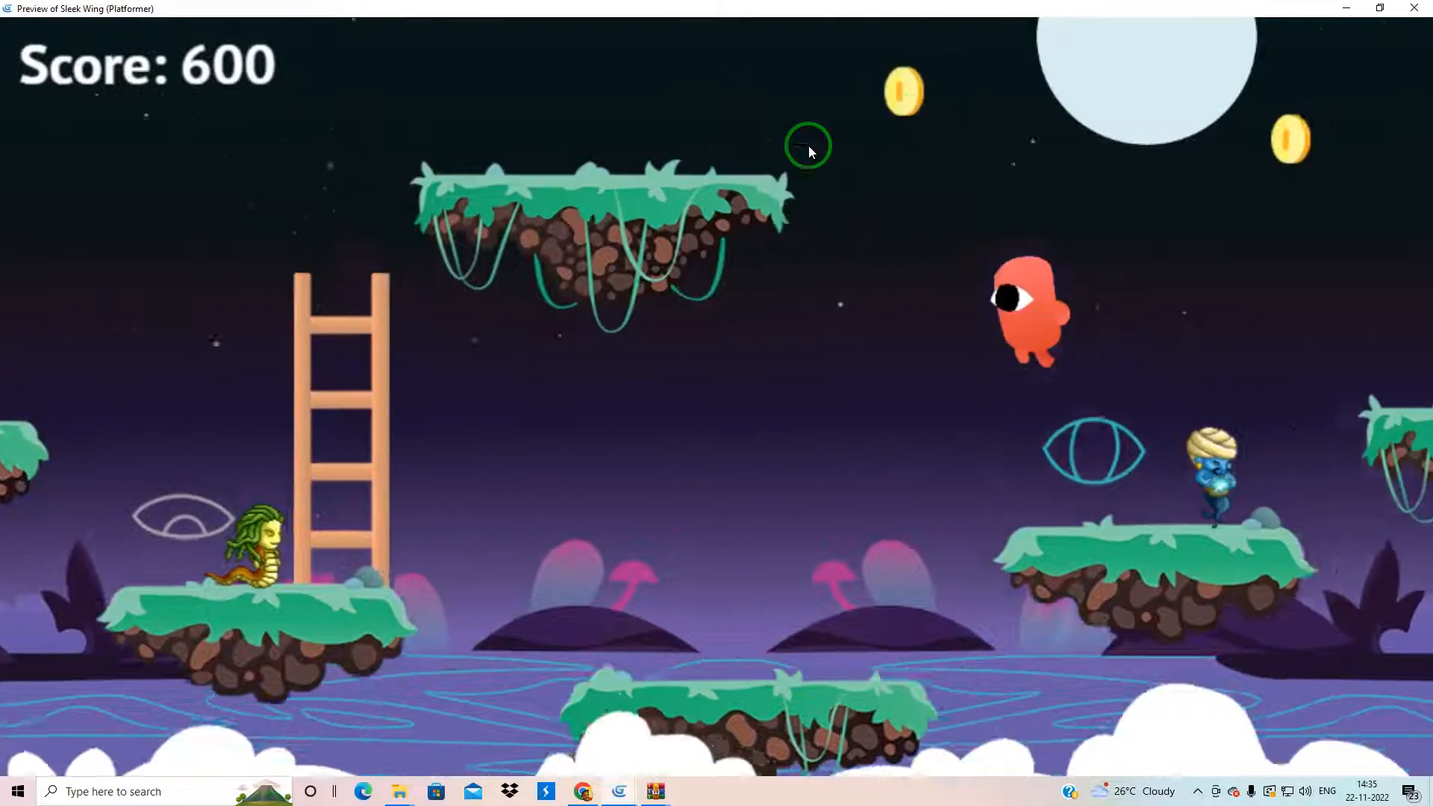
key("Right")
key("space")
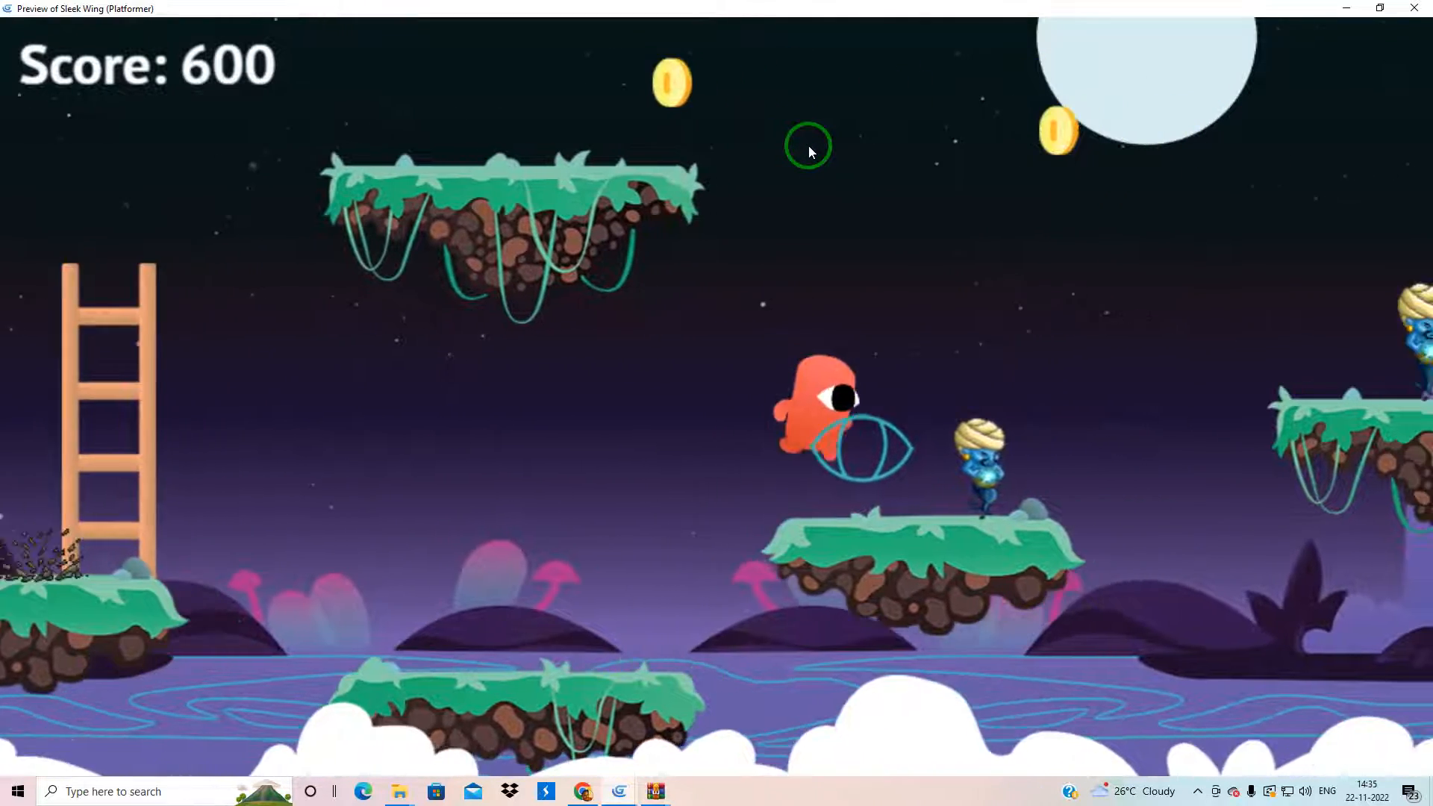
key("Right")
key("space")
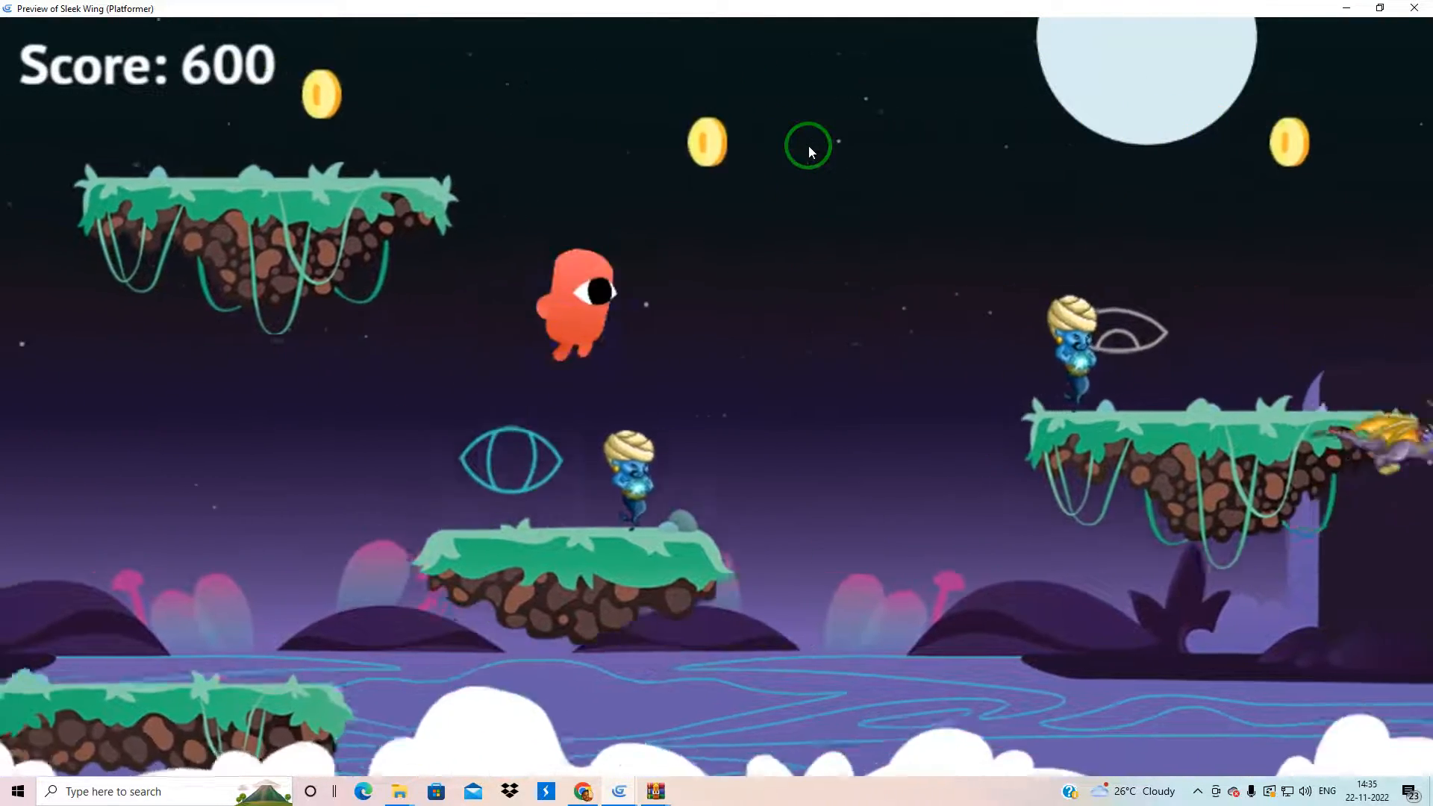
key("Right")
key("space")
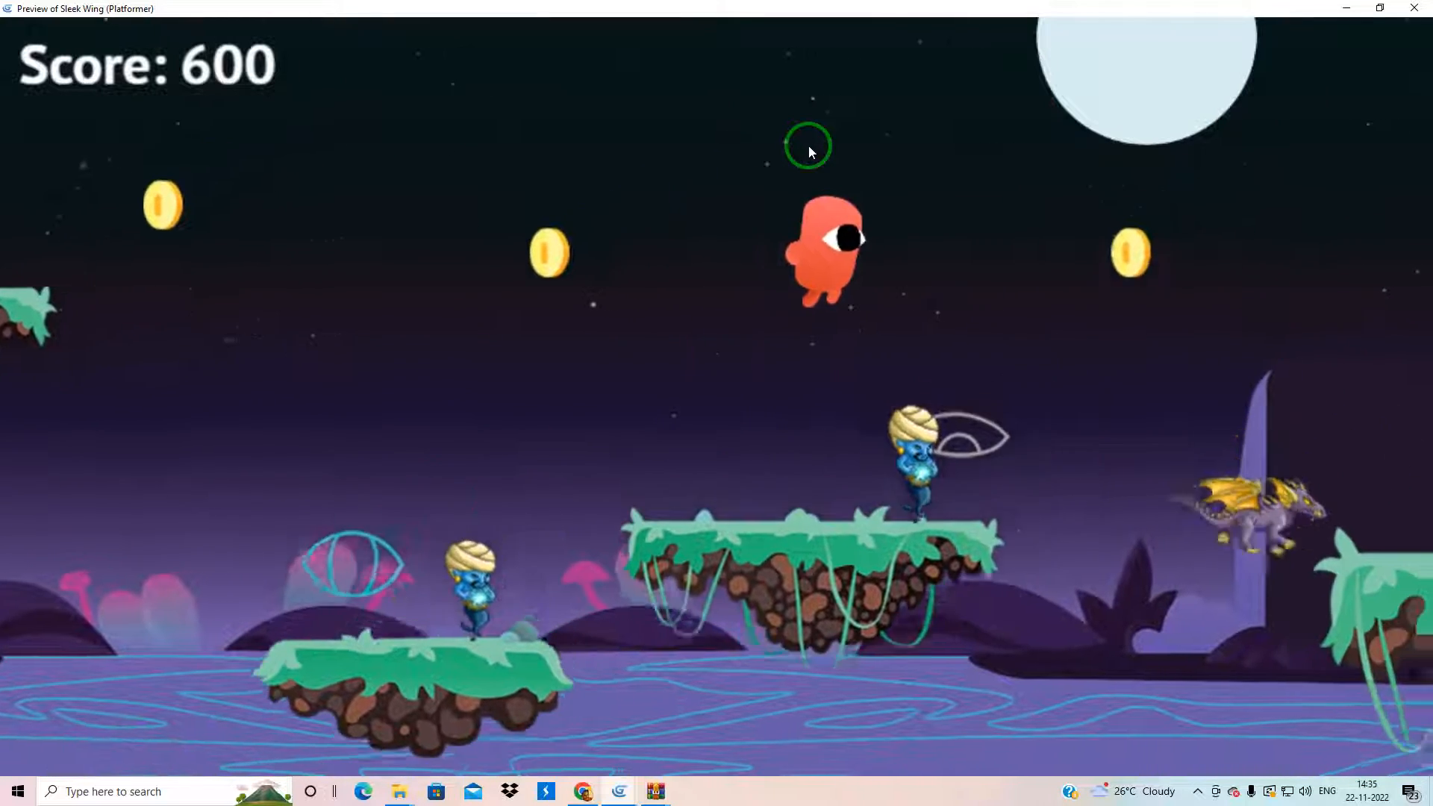
key("Right")
key("space")
key("space")
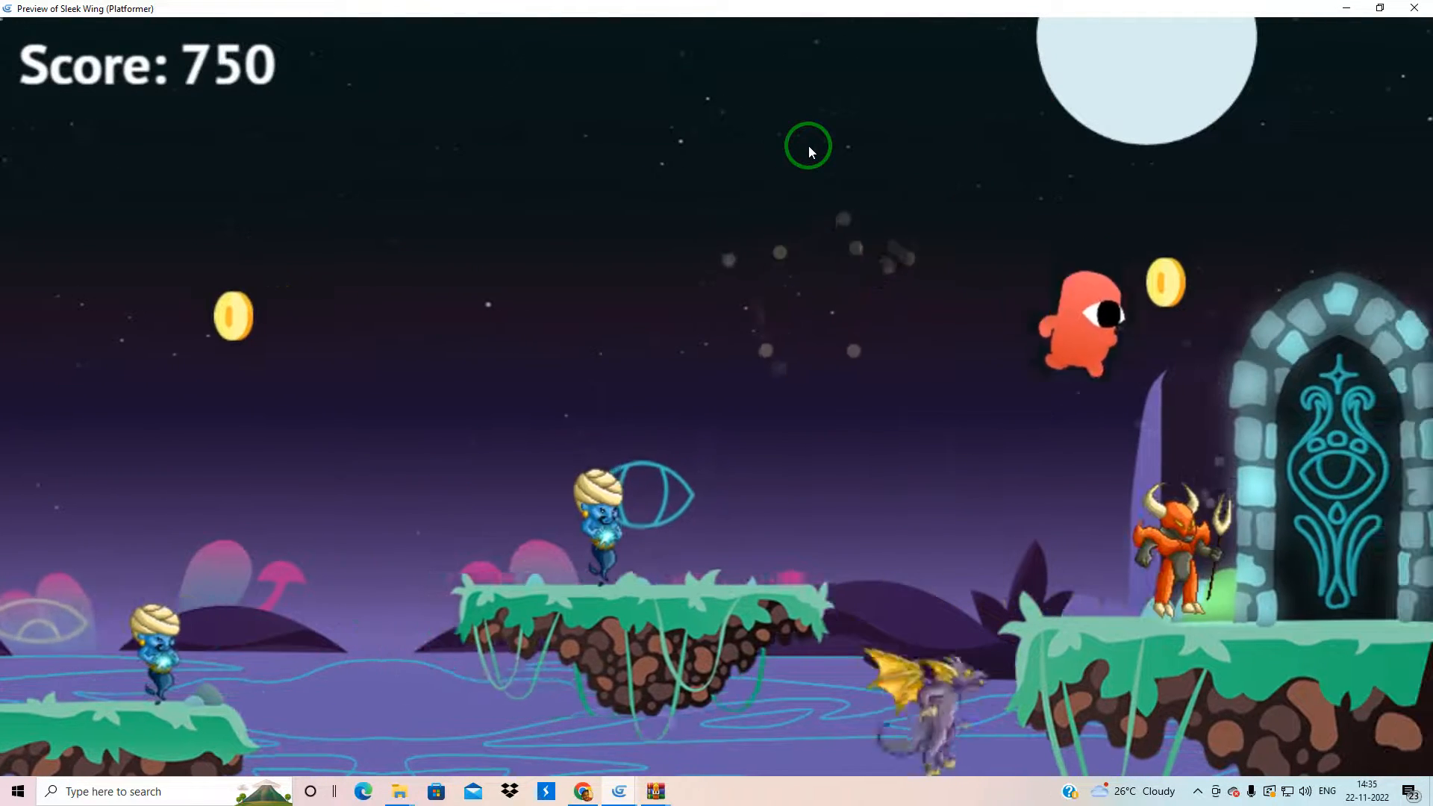
key("space")
key("Right")
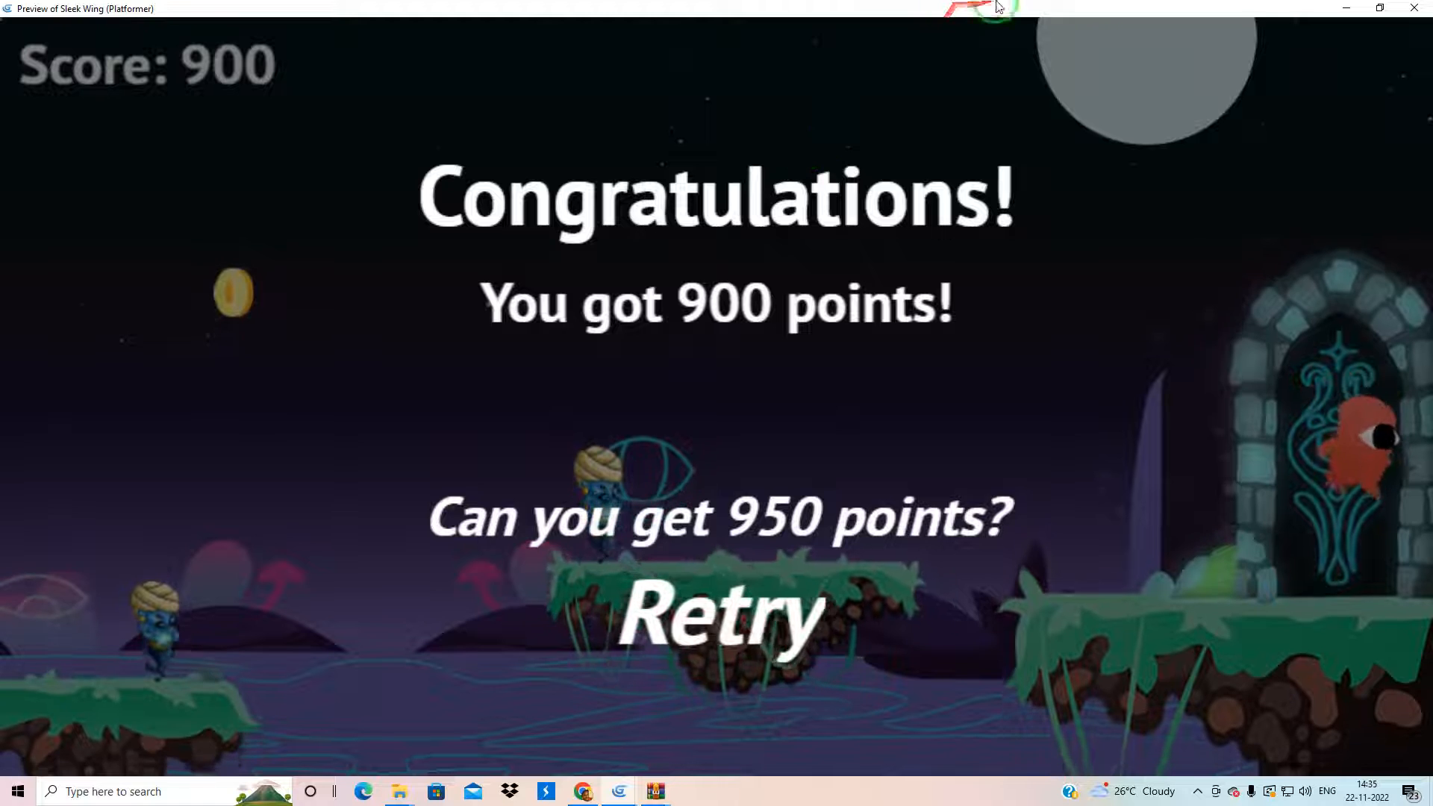
Step: Close the game preview and return to the duplicated Fly enemy group in the Main scene's events
left_click(1415, 8)
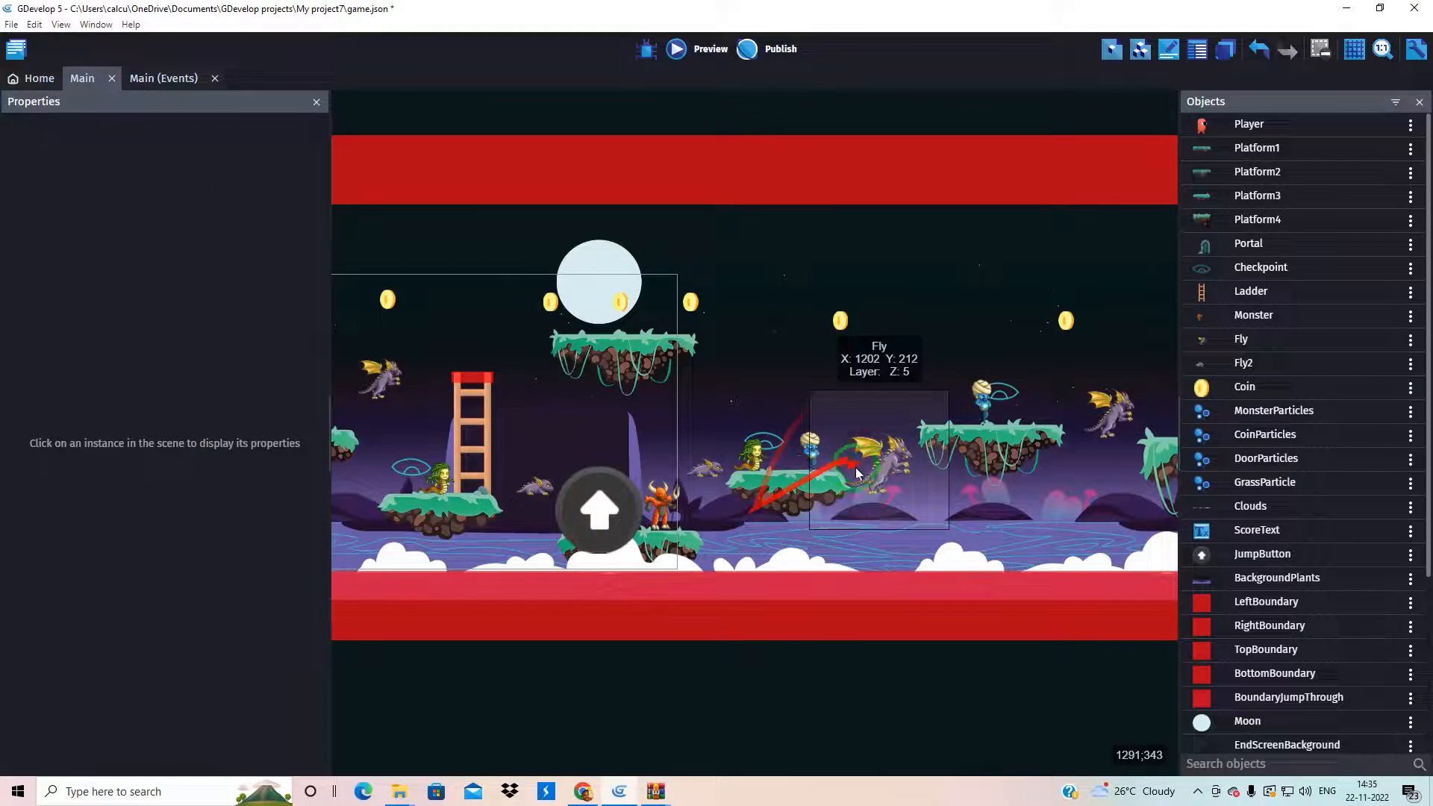
left_click(154, 83)
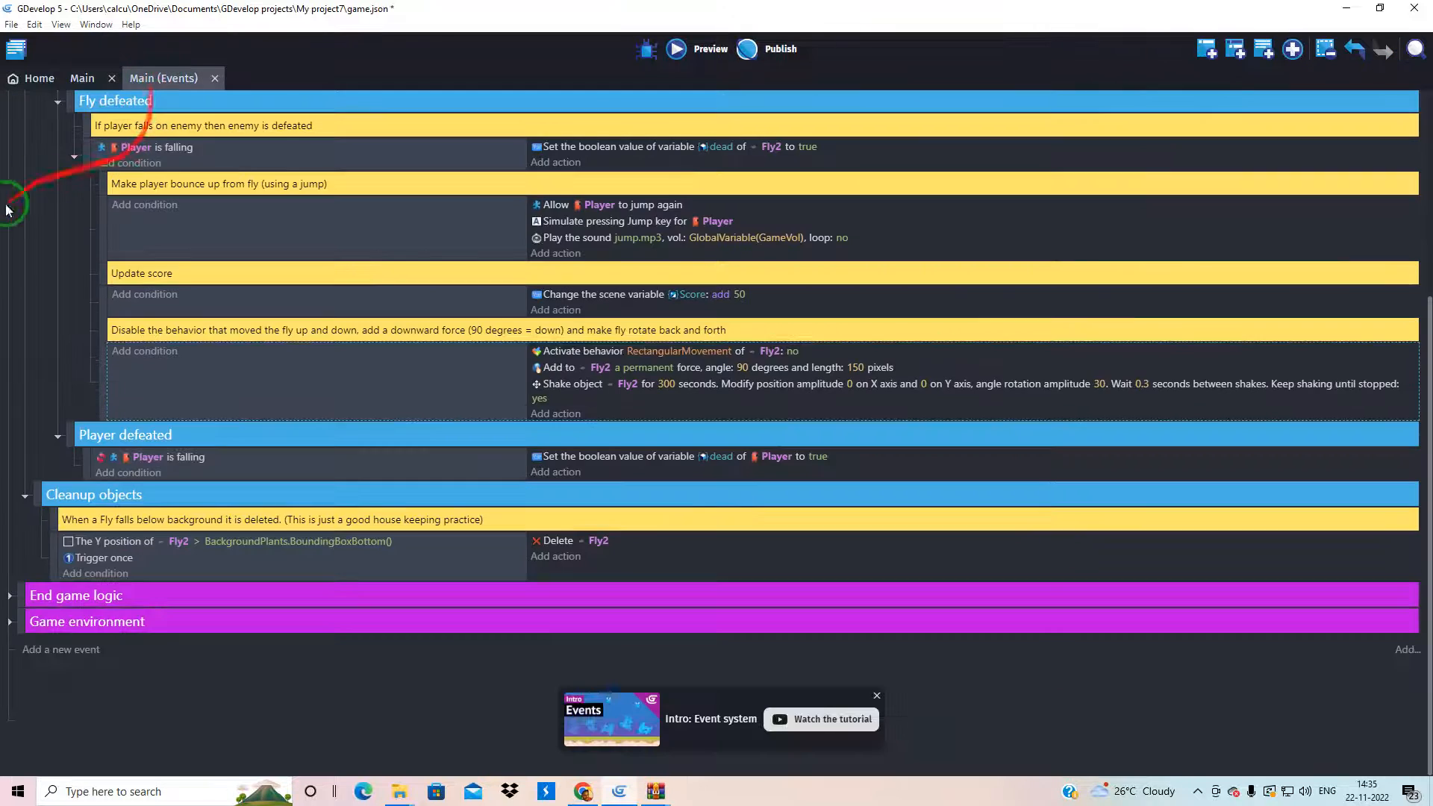
scroll(13, 270, "up", 4)
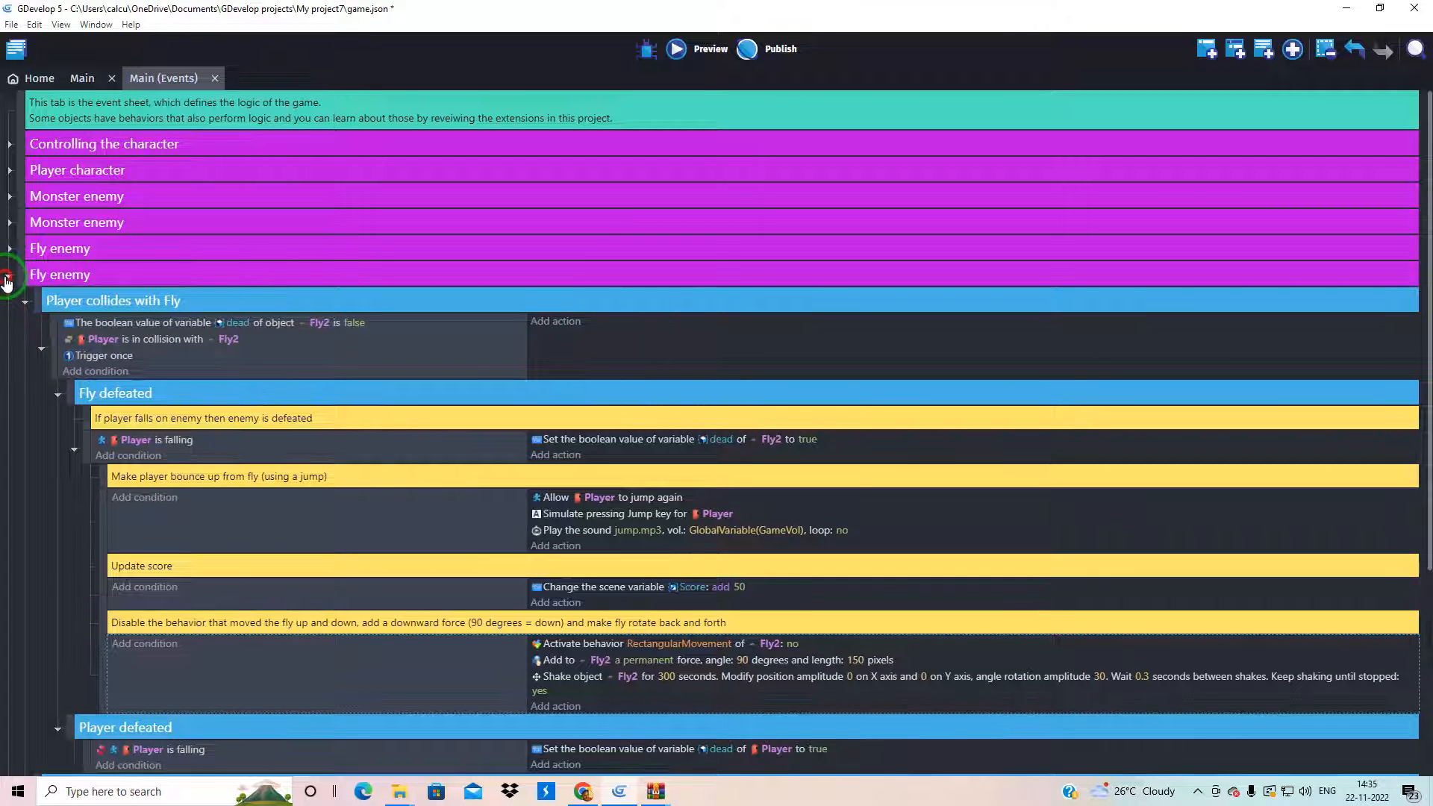
Step: Collapse the duplicated Fly enemy group, duplicate the second Monster enemy event group below itself, and expand the copy
left_click(6, 277)
right_click(18, 224)
left_click(41, 261)
right_click(21, 222)
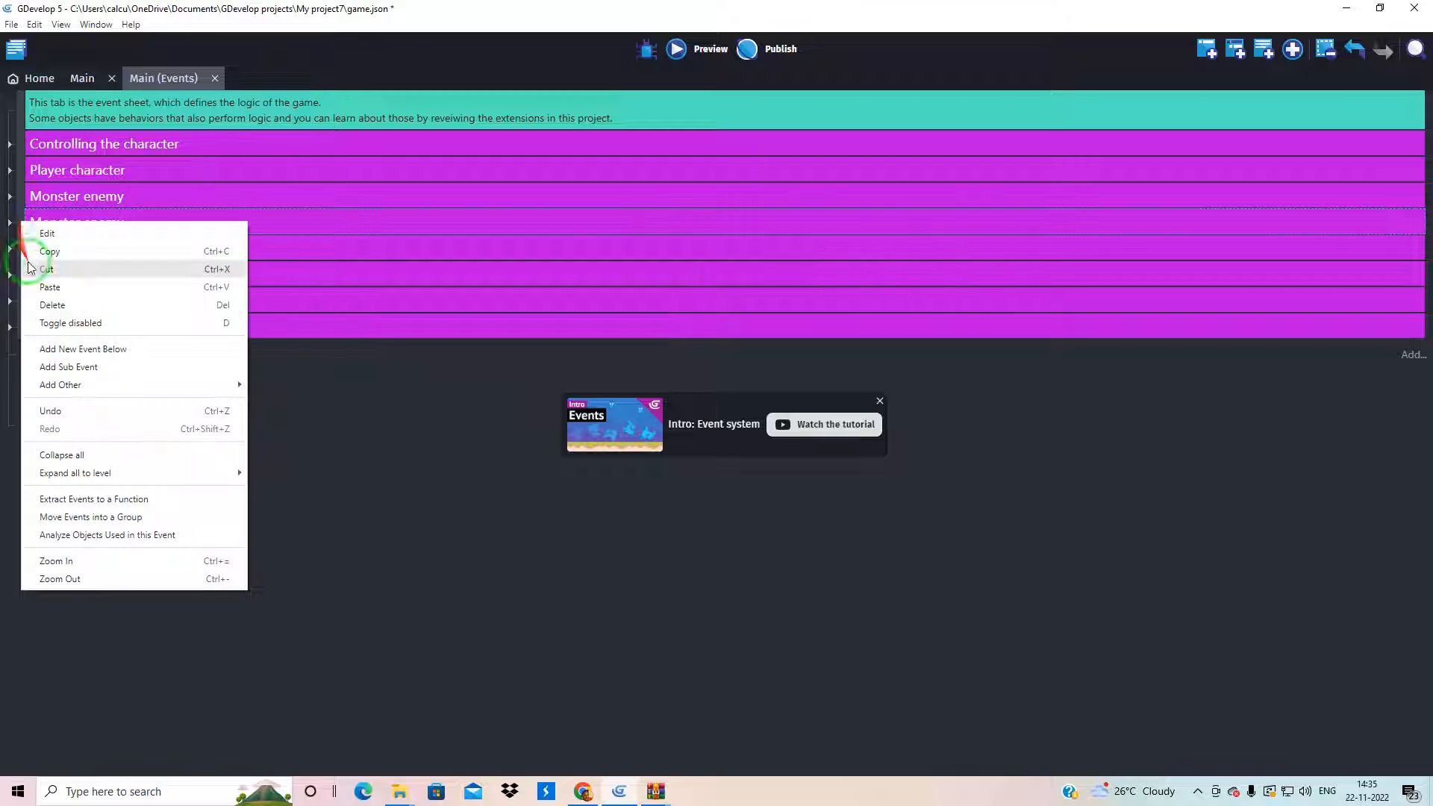
left_click(49, 288)
left_click(52, 254)
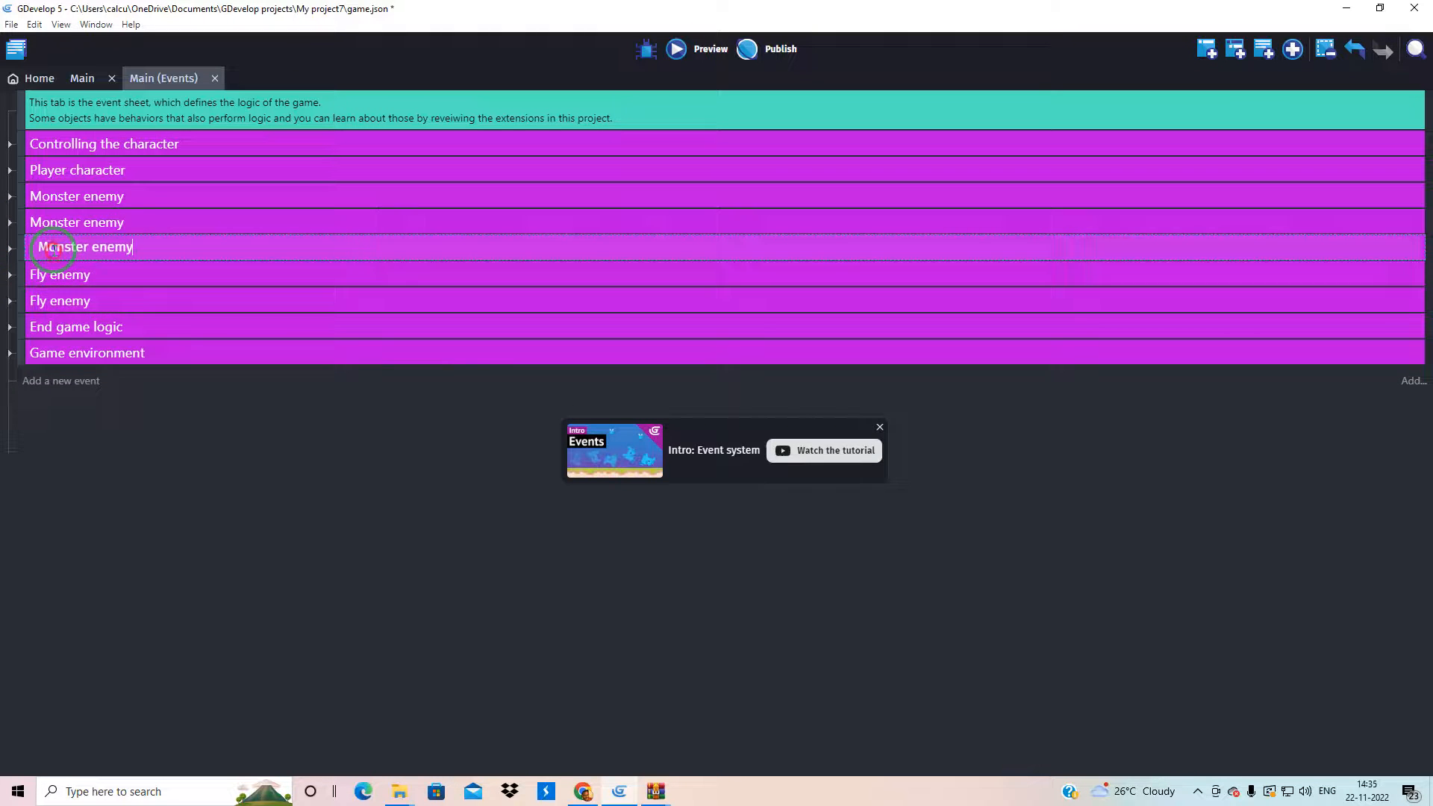
left_click(37, 254)
left_click(10, 253)
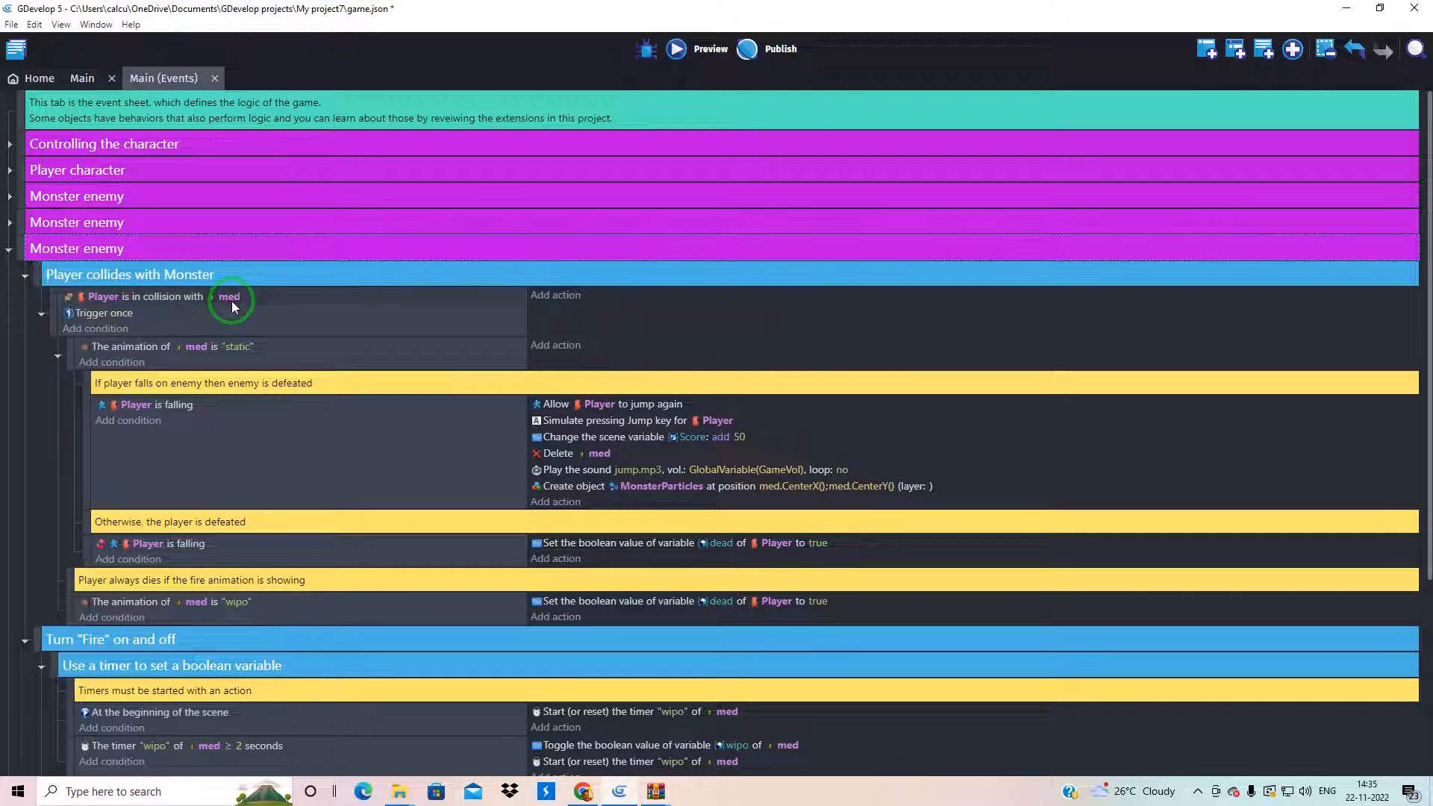
scroll(672, 556, "down", 2)
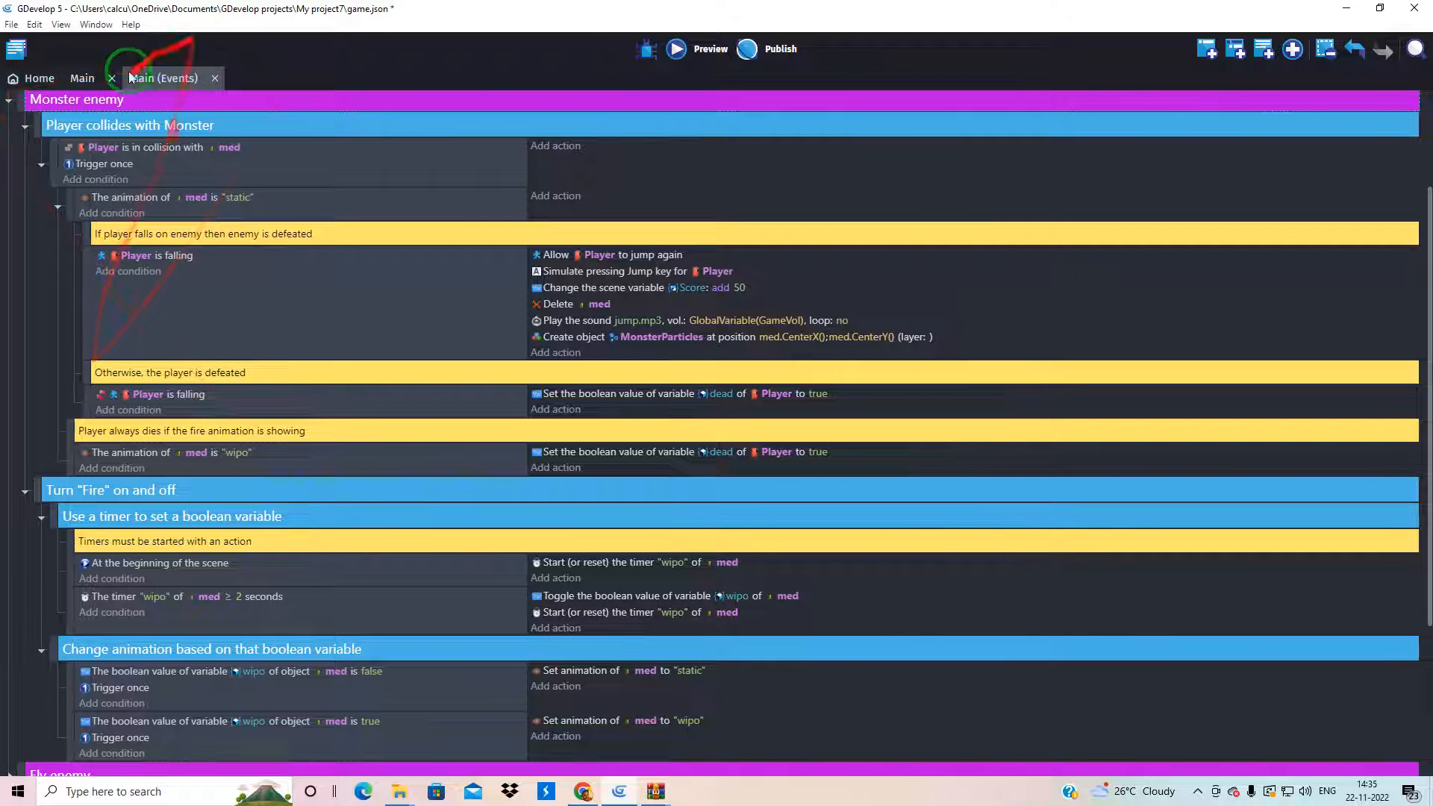
Step: Preview the game from the Main scene and jump the player over the ladder toward the moving platform's coins
left_click(78, 81)
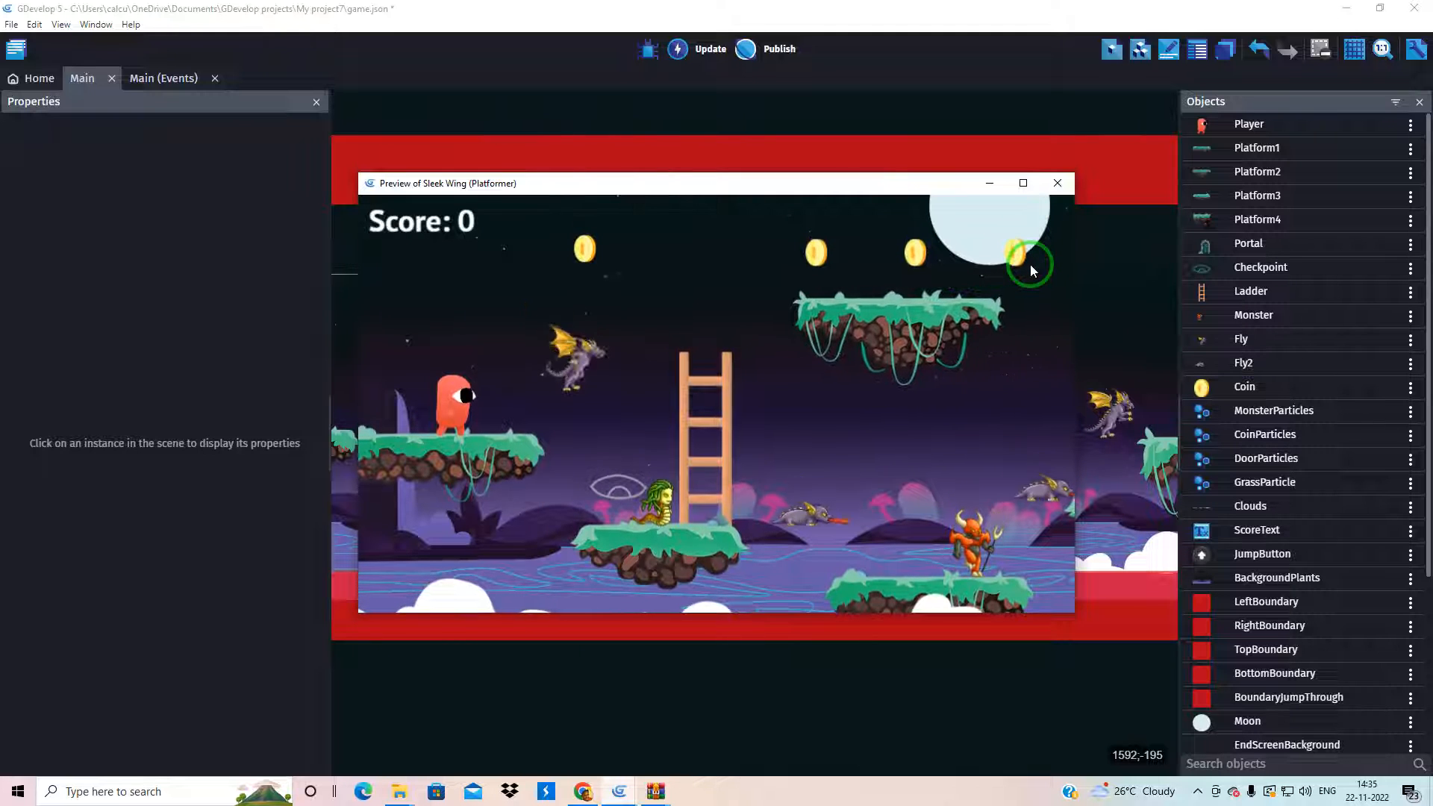
key("Right")
key("space")
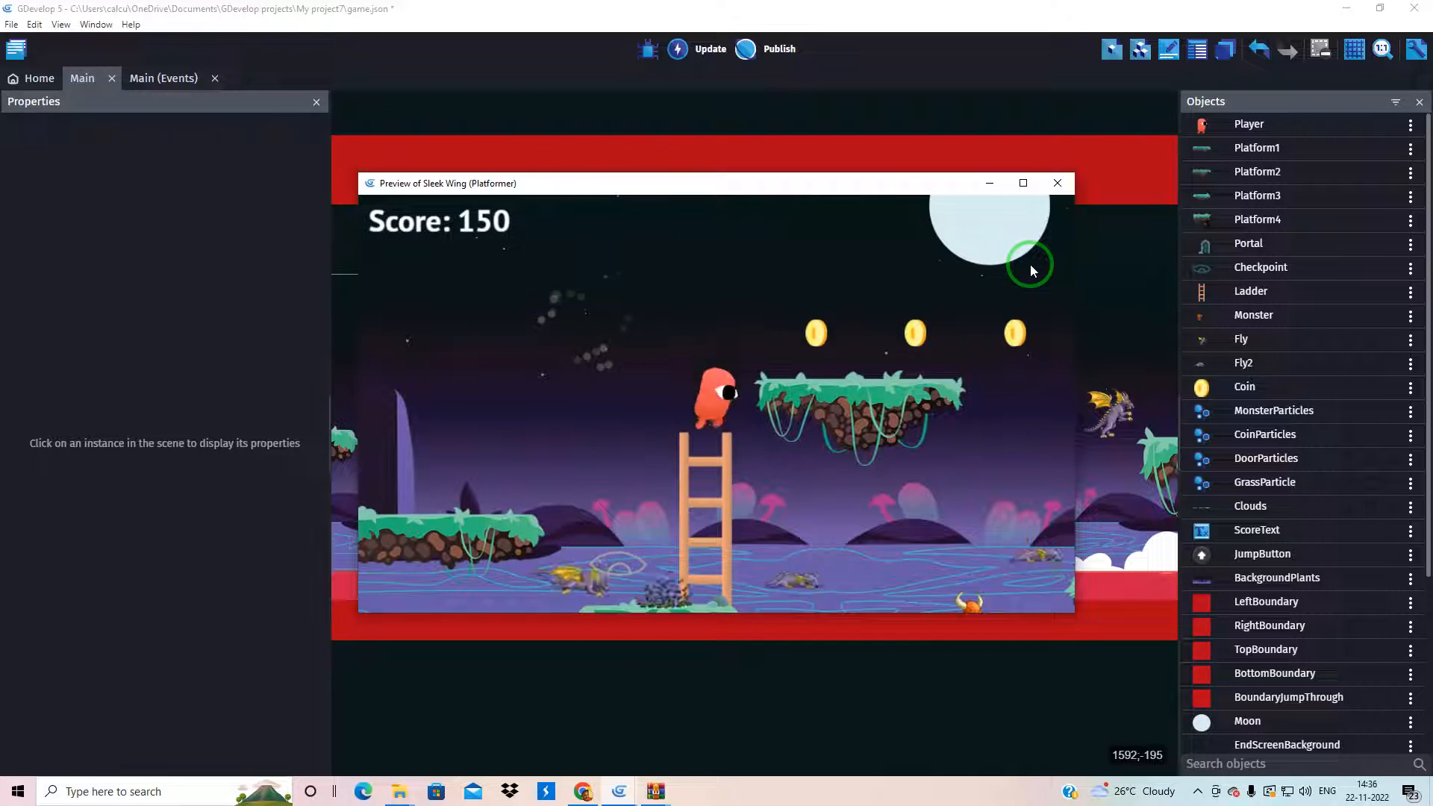
key("space")
key("space")
key("space")
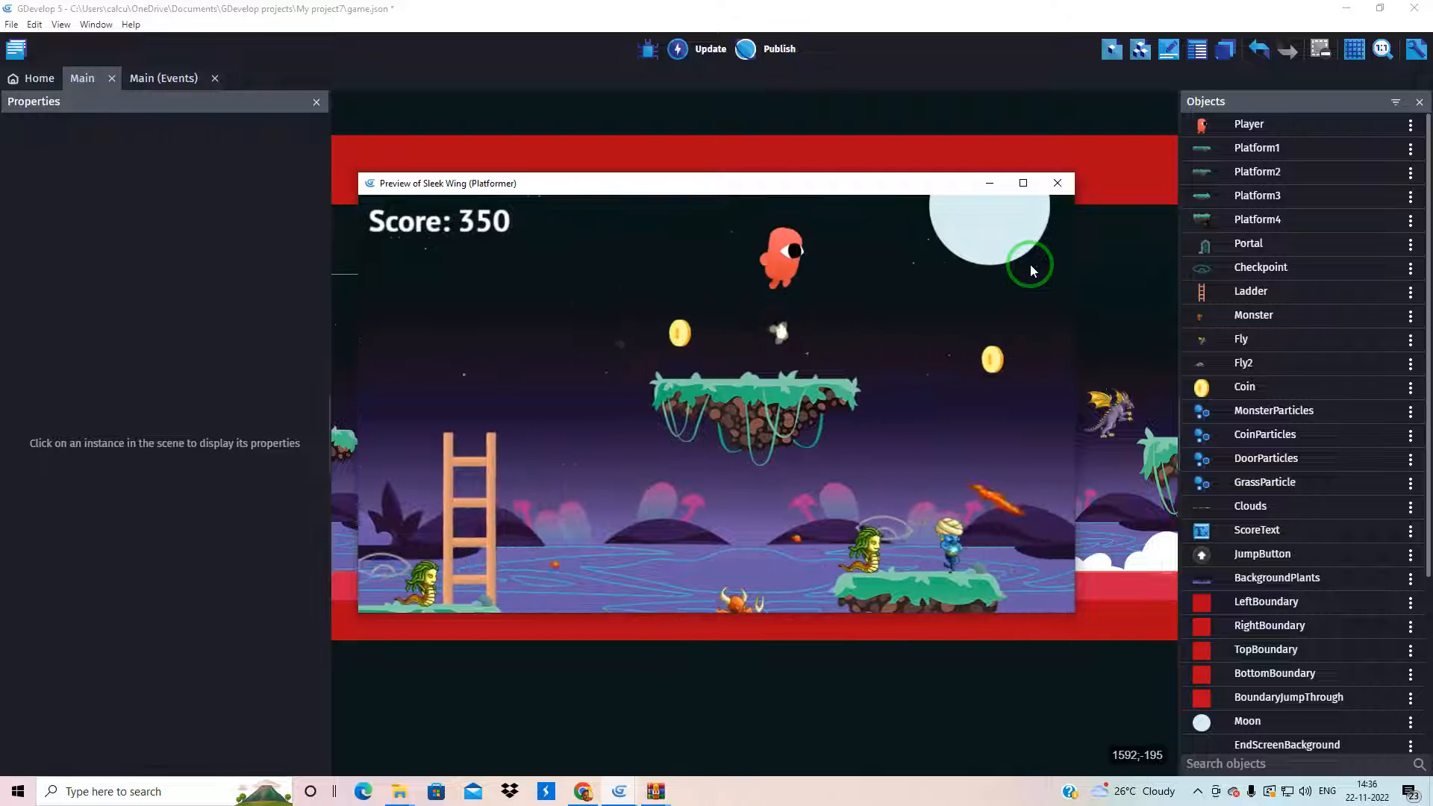
key("Left")
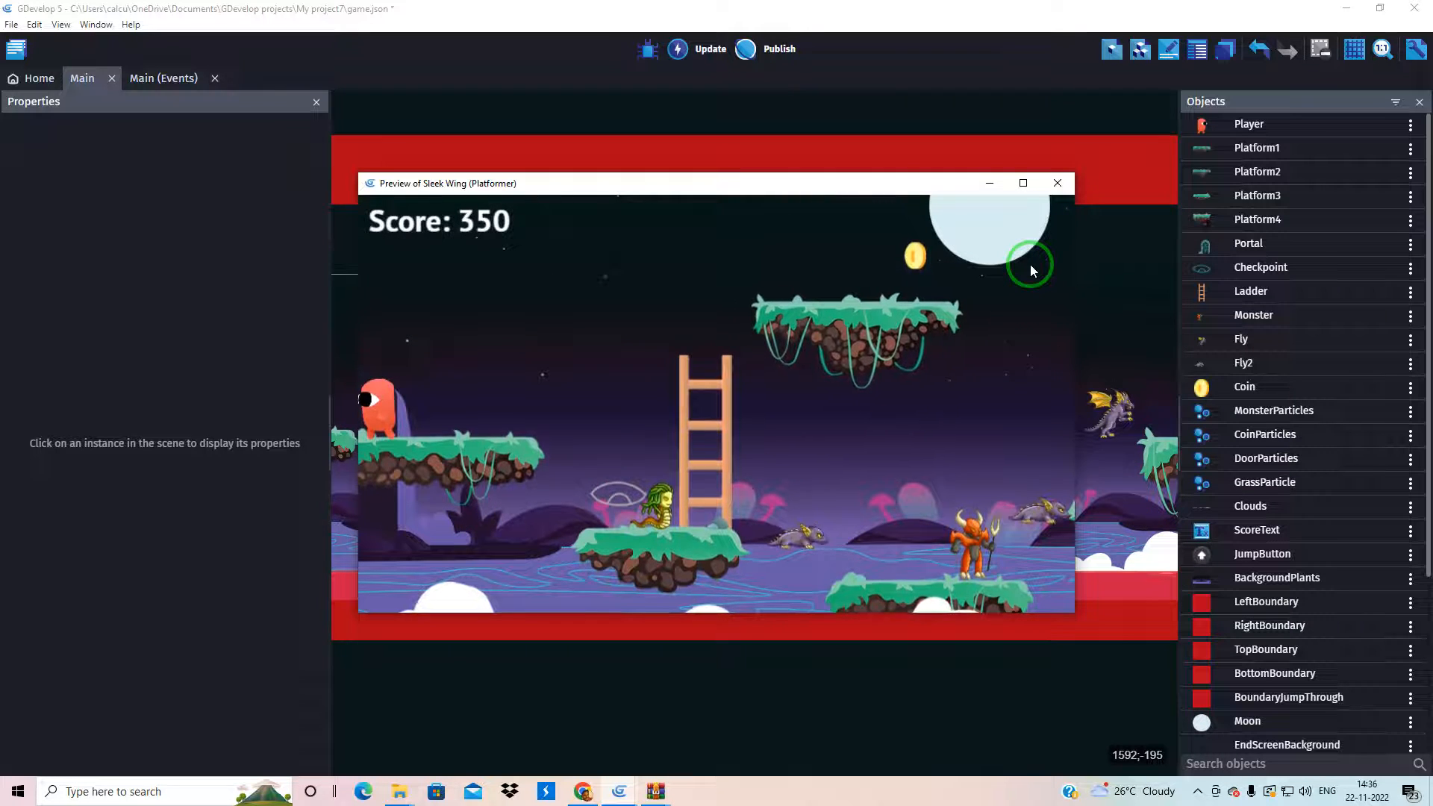
Step: Enlarge the preview to full screen and walk the player off the first platform toward the snake-haired monster beside the ladder
left_click_drag(1041, 264, 841, 320)
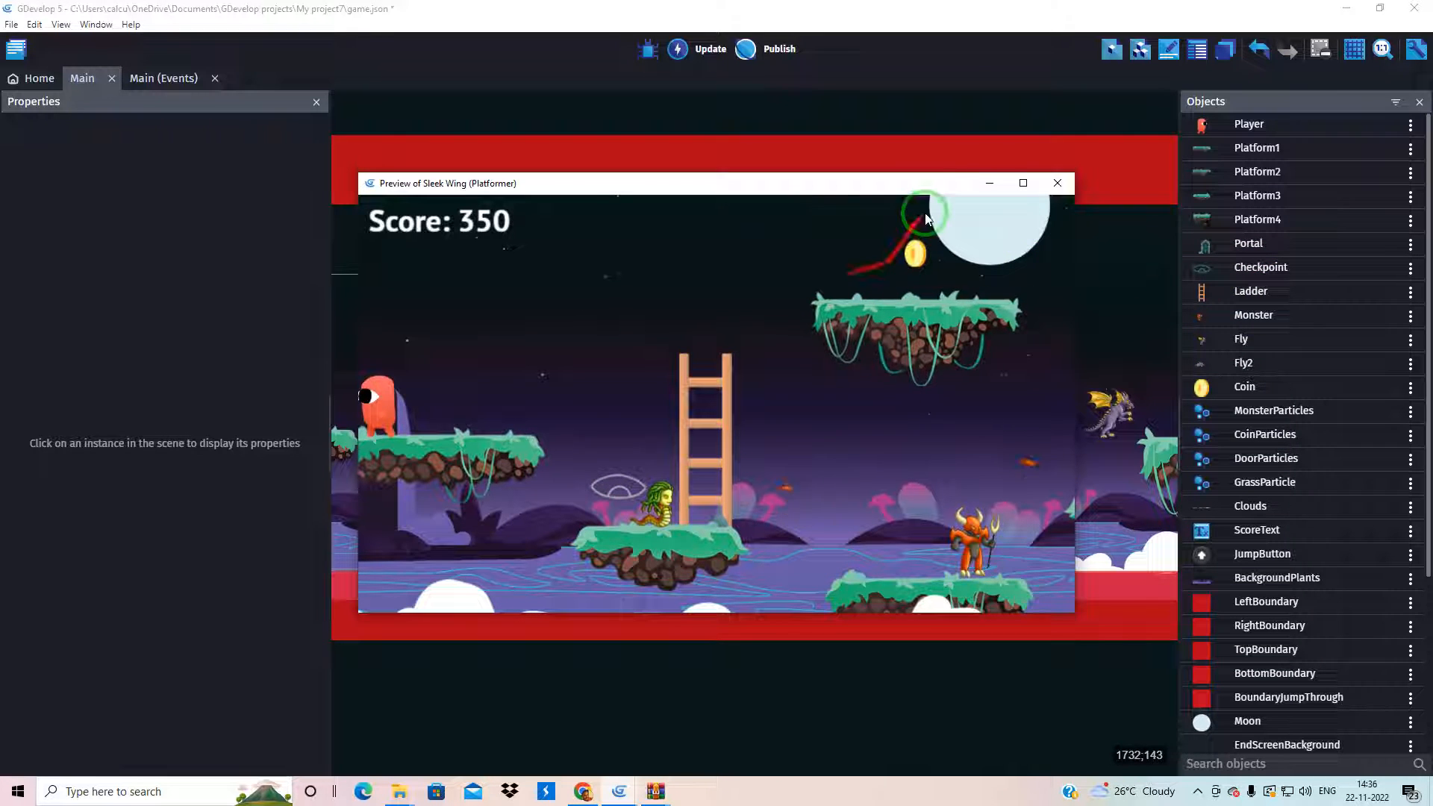
left_click(1023, 183)
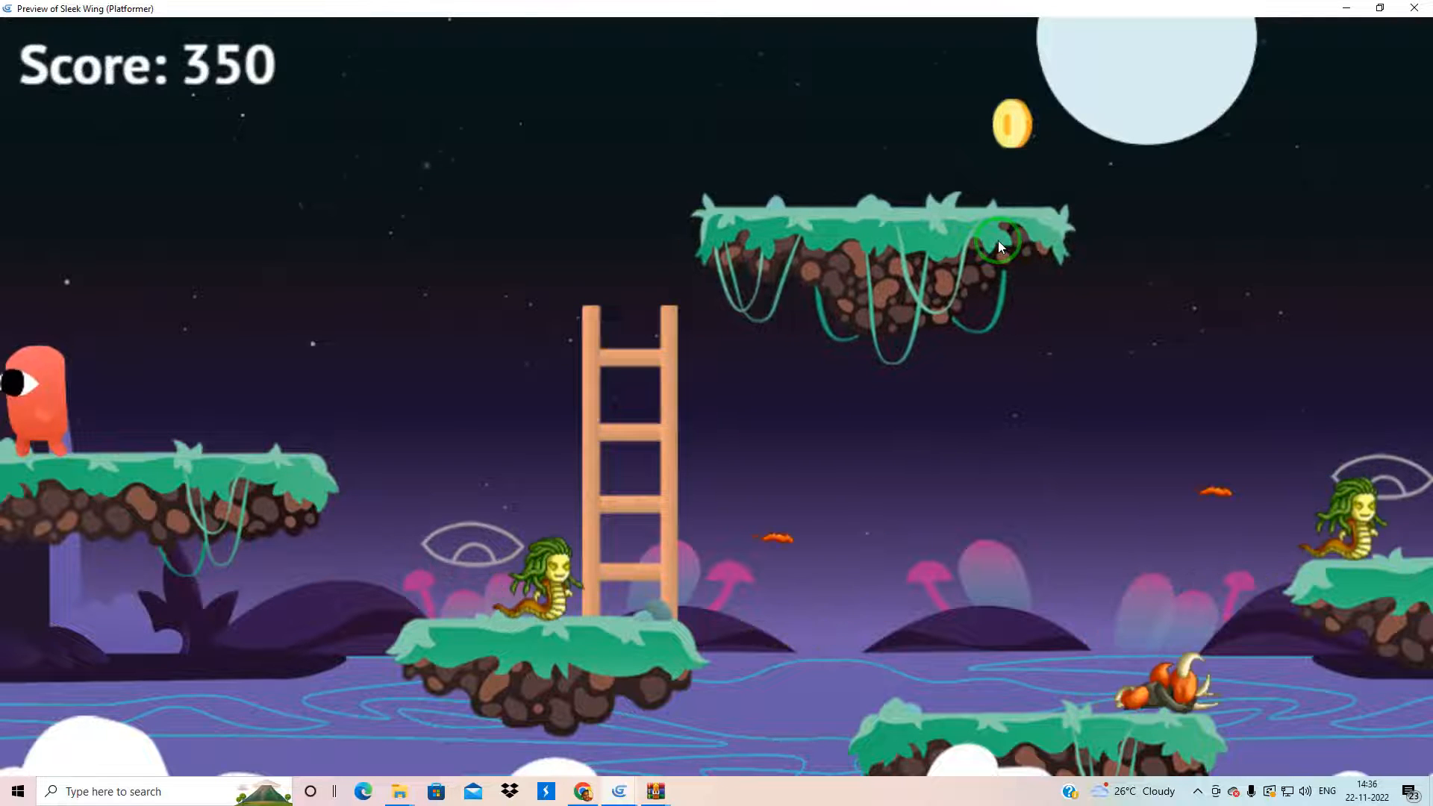
left_click(151, 420)
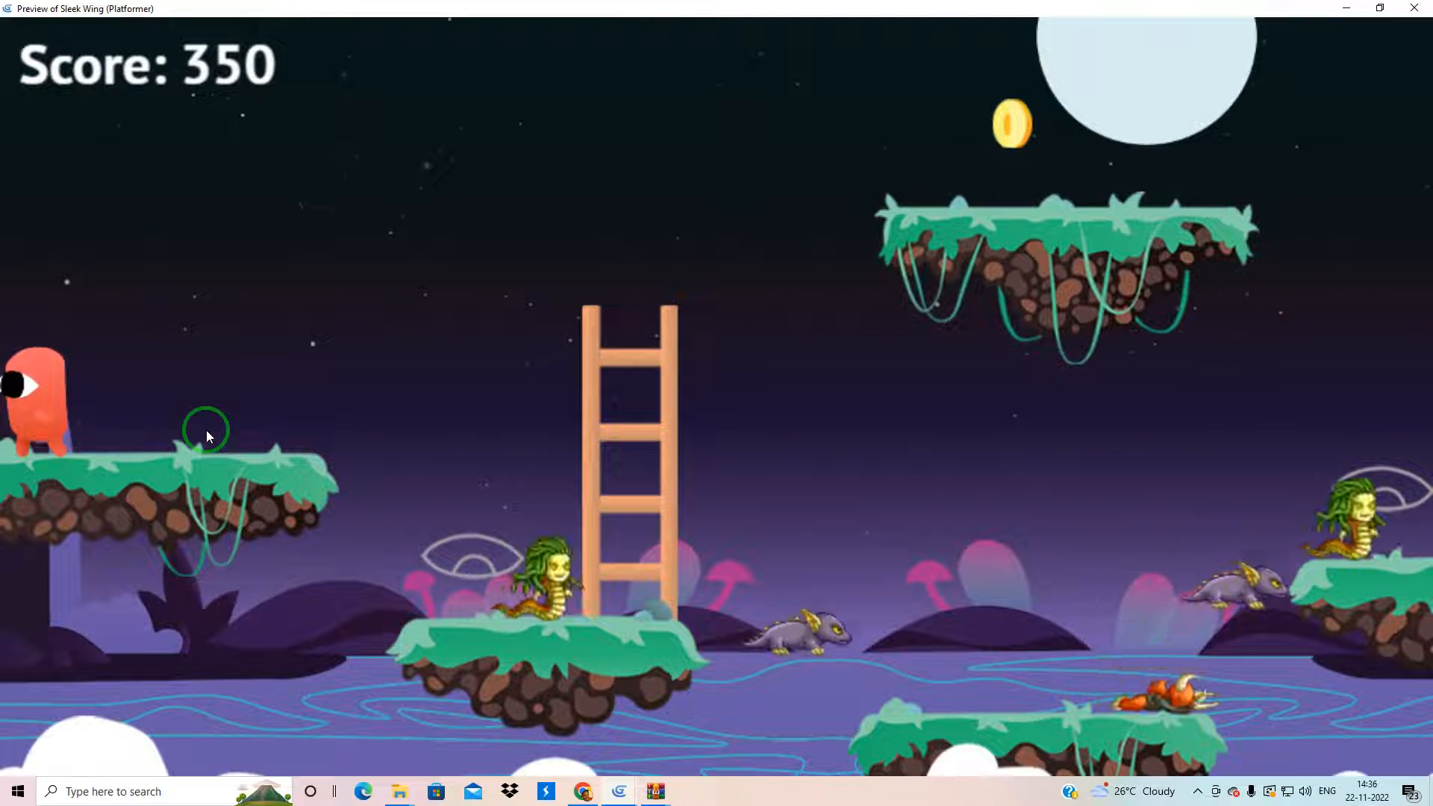
key("Right")
key("space")
key("Left")
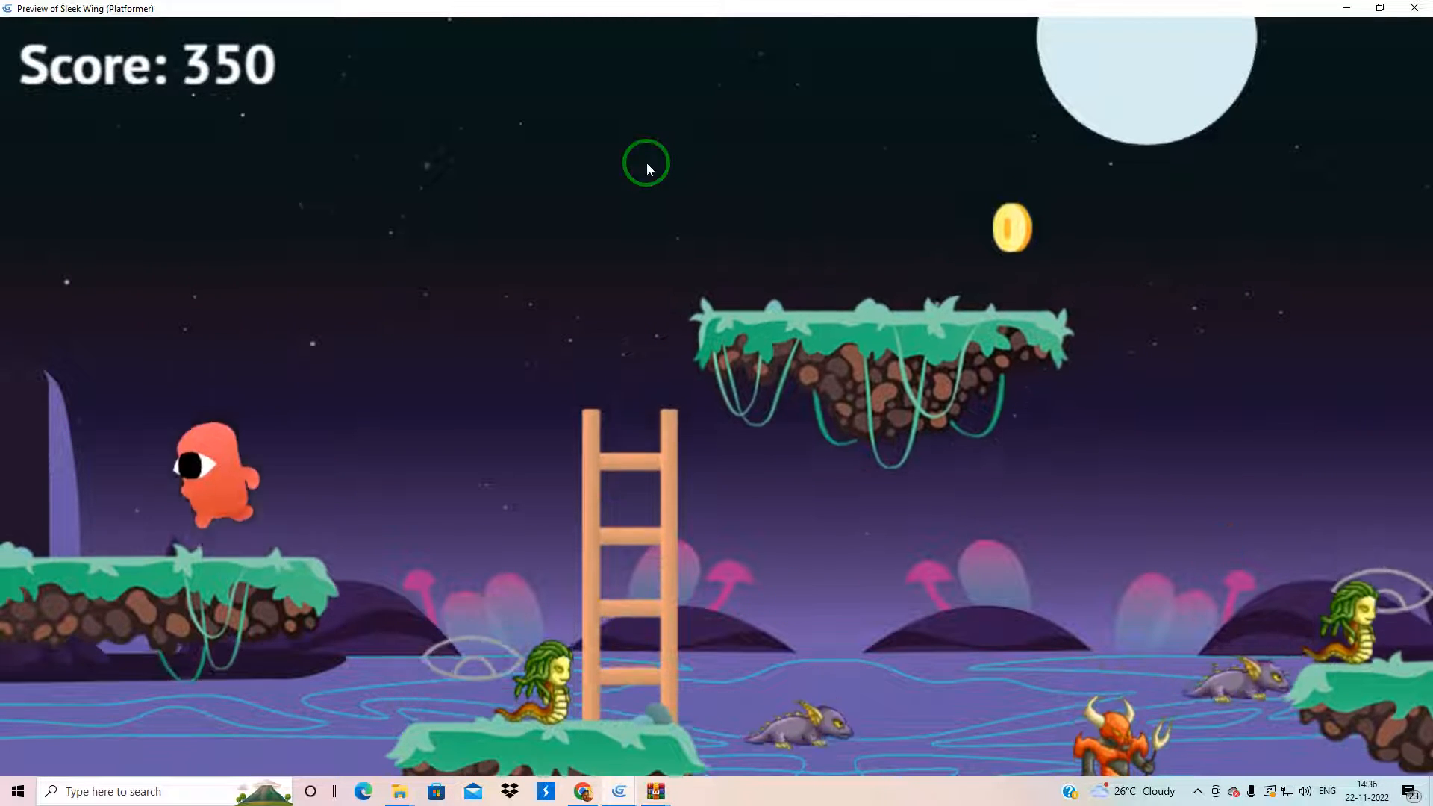
key("Right")
key("Right")
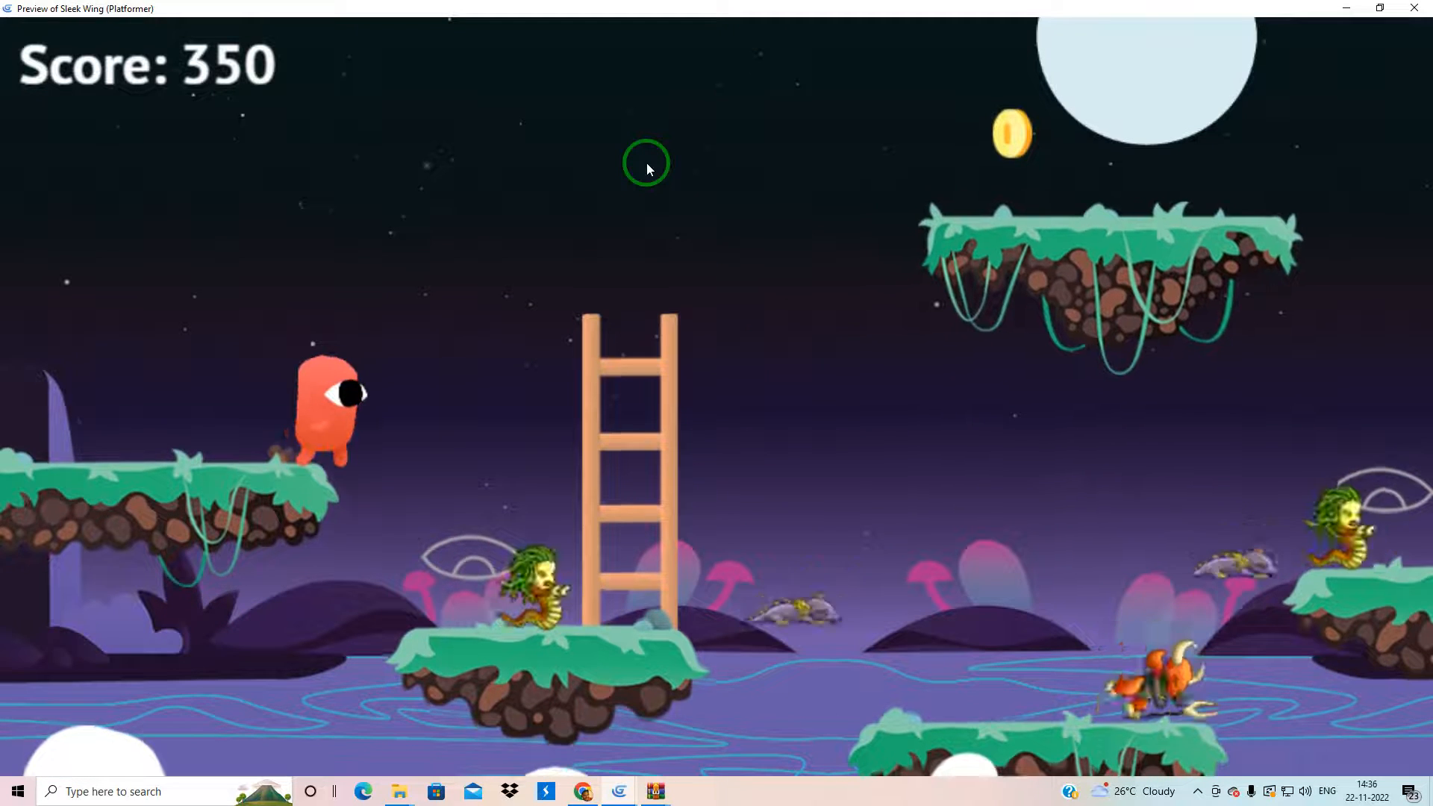
key("Right")
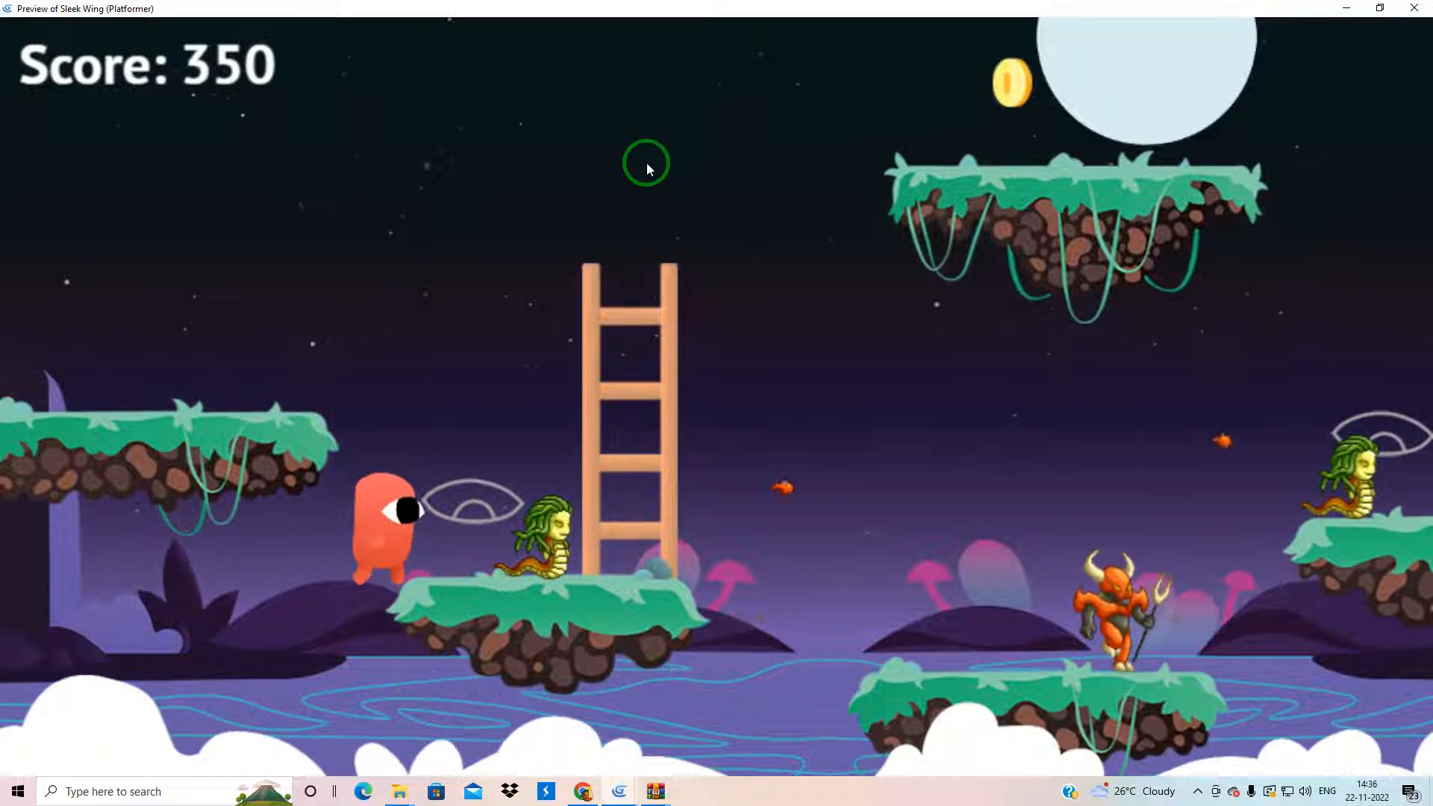
key("Right")
key("Right")
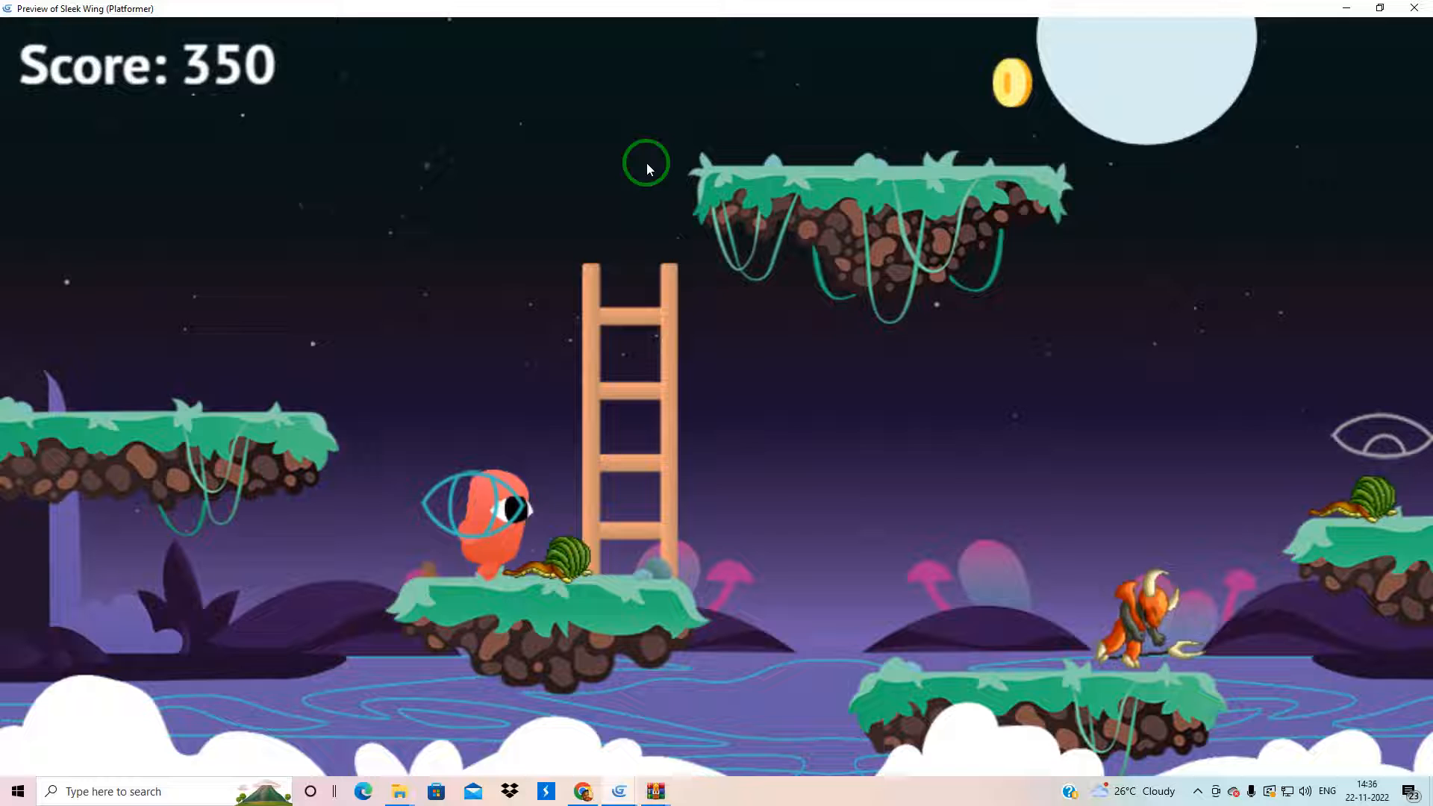
key("Left")
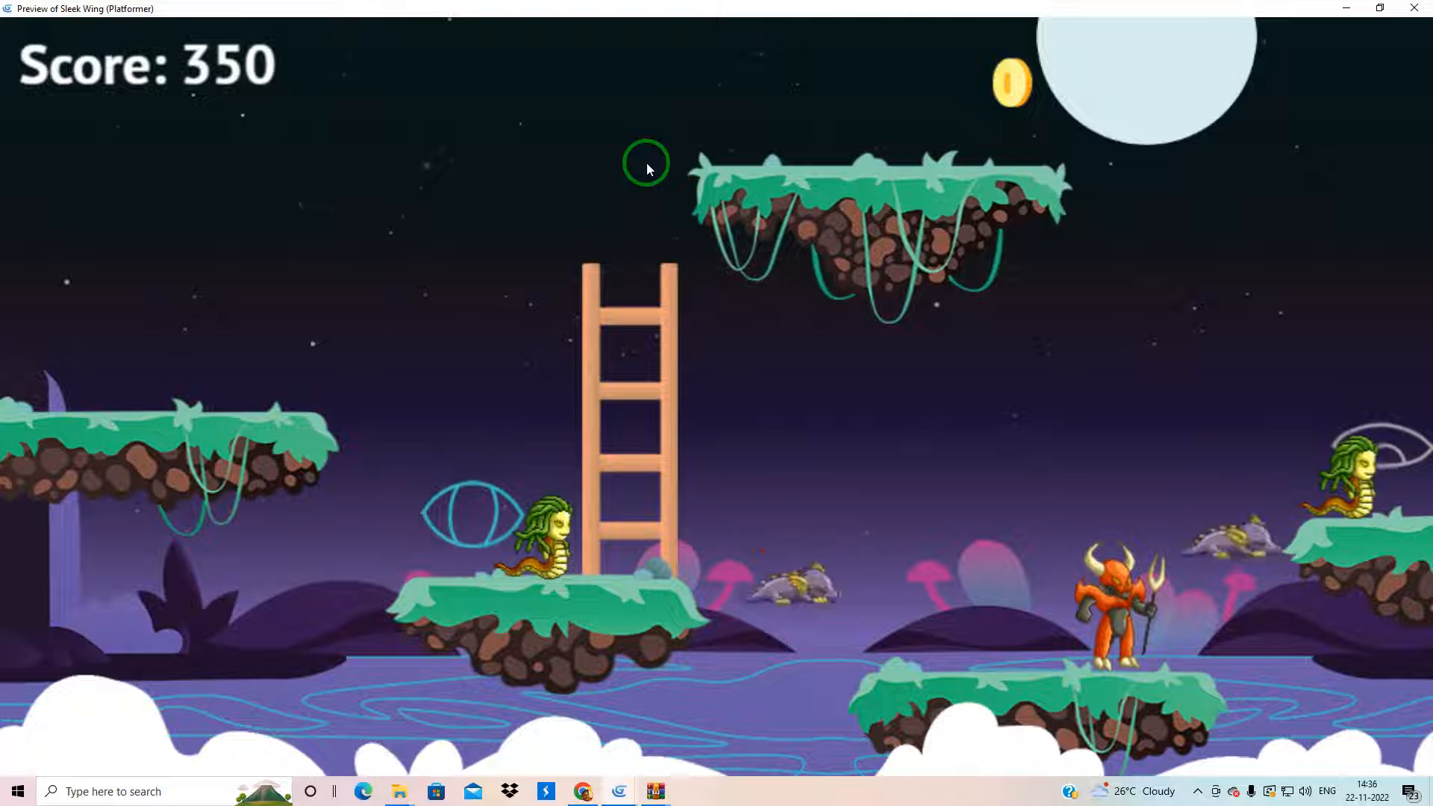
Step: Close the preview and examine the timer and animation events in the first Monster enemy group
left_click(1414, 8)
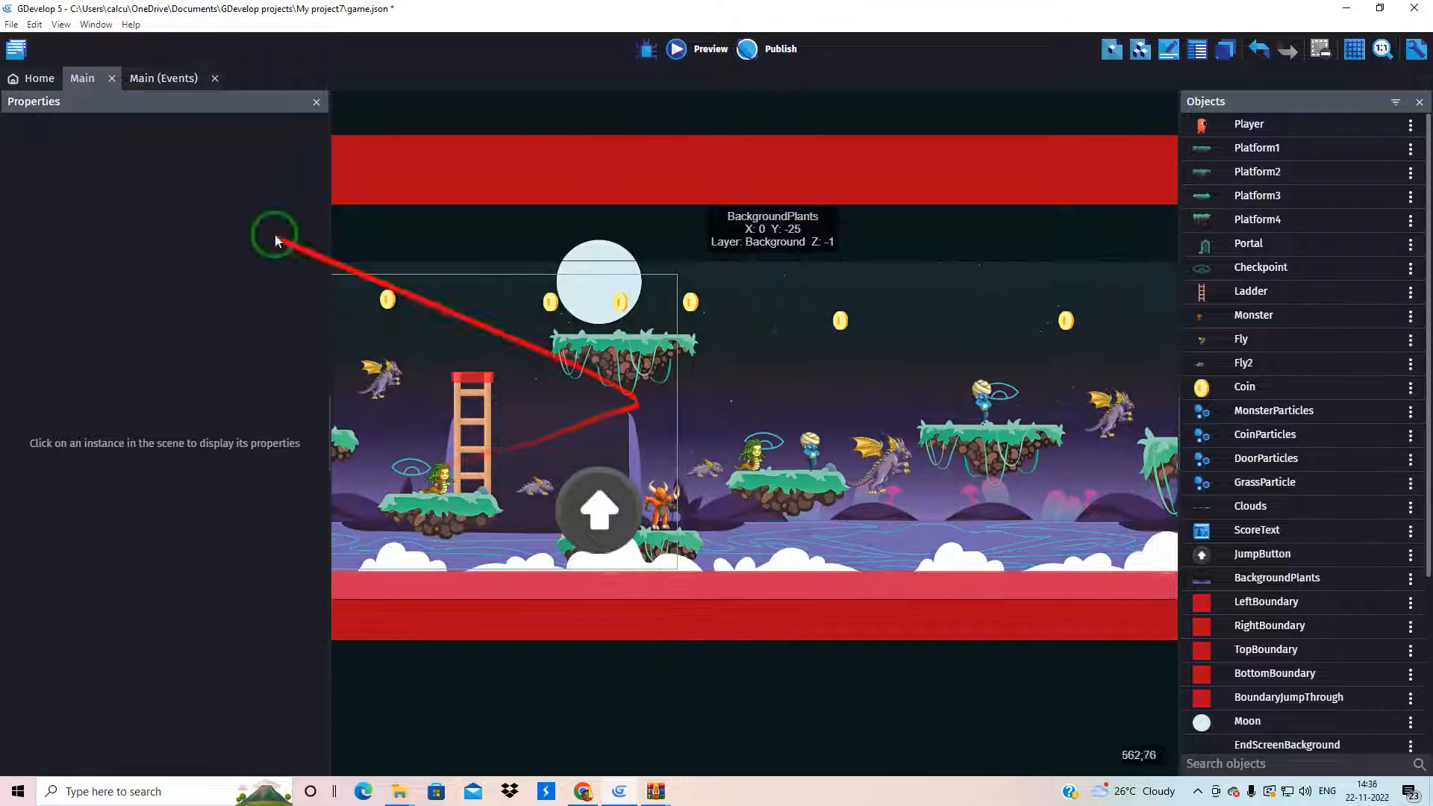
left_click(157, 78)
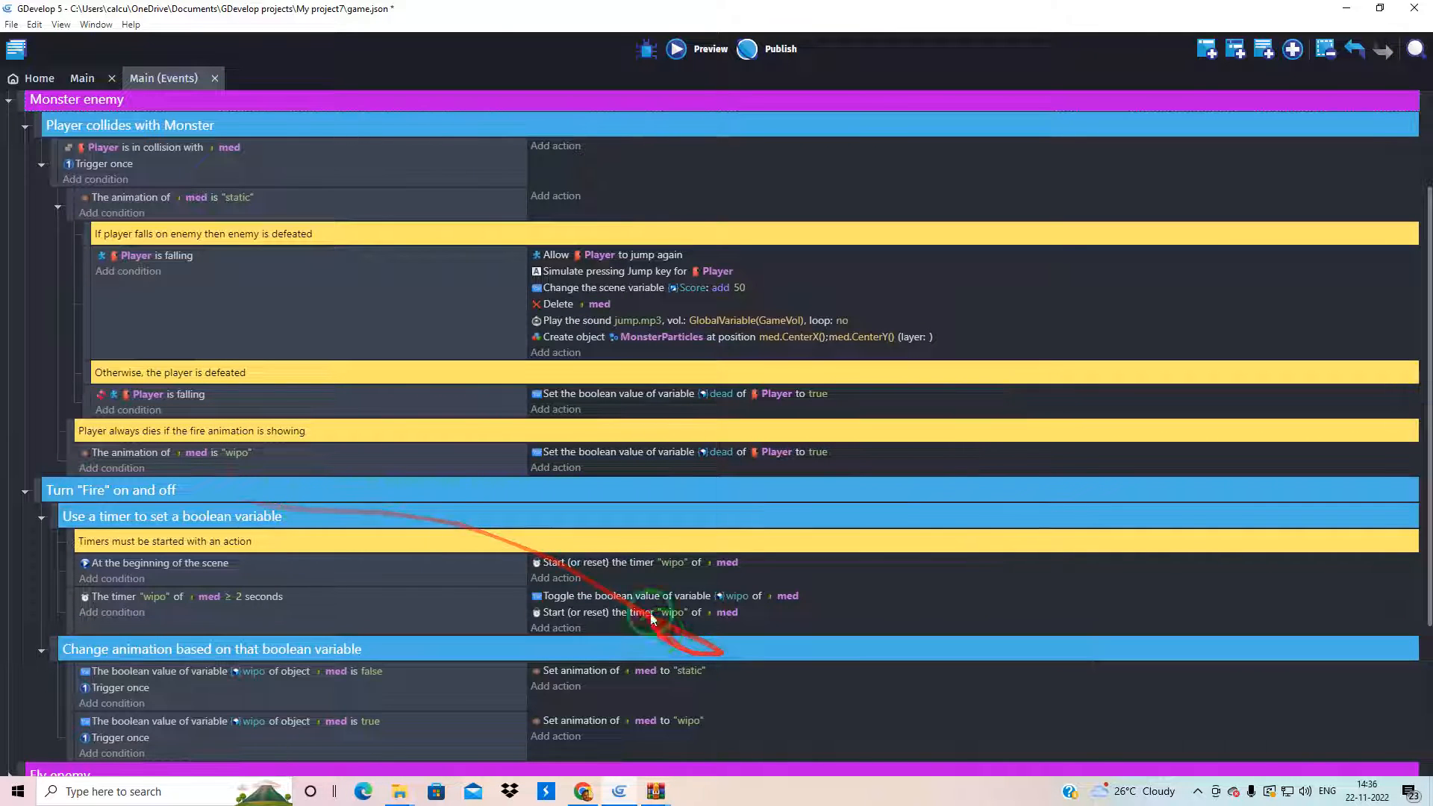
scroll(173, 453, "up", 1)
scroll(174, 452, "up", 1)
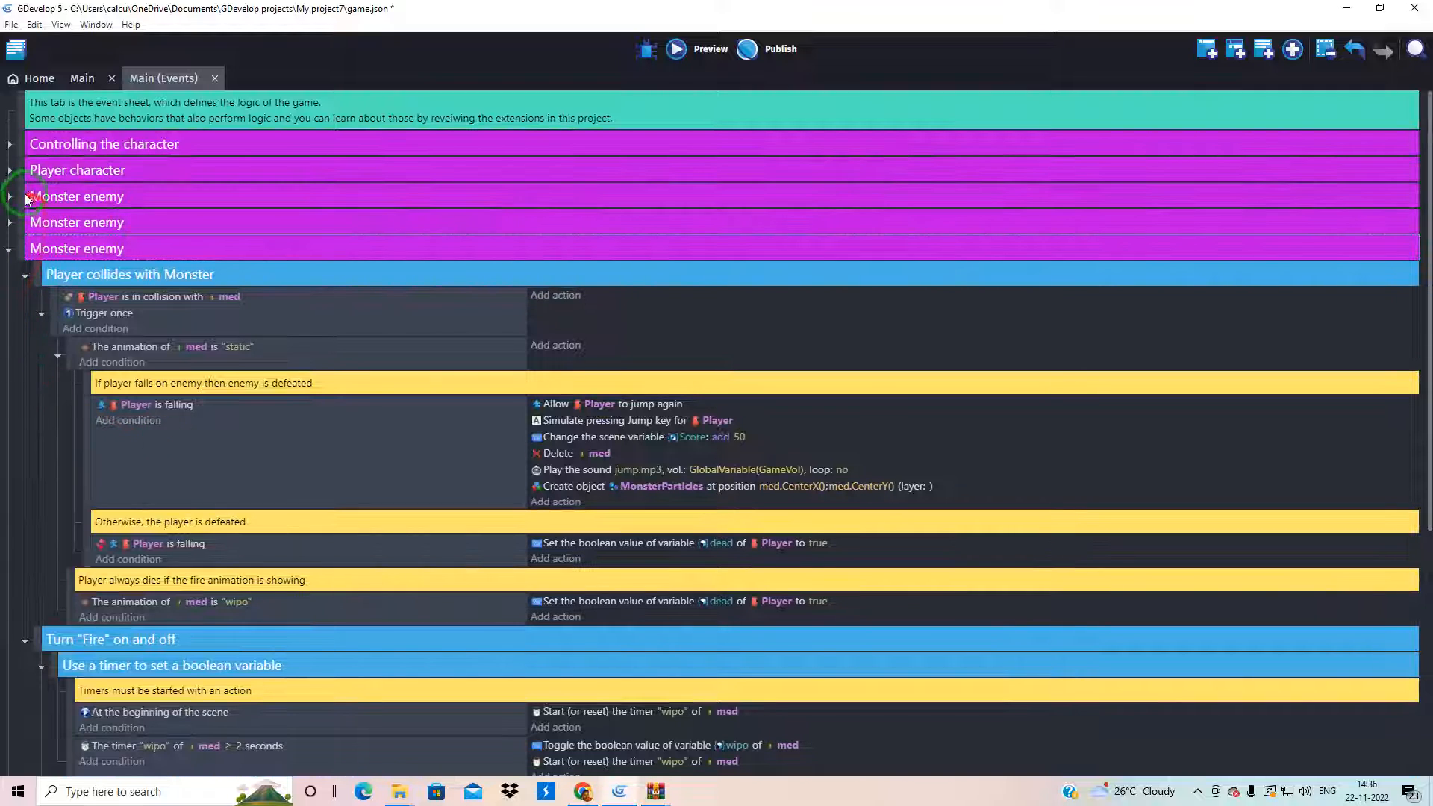
left_click(10, 200)
scroll(416, 486, "down", 3)
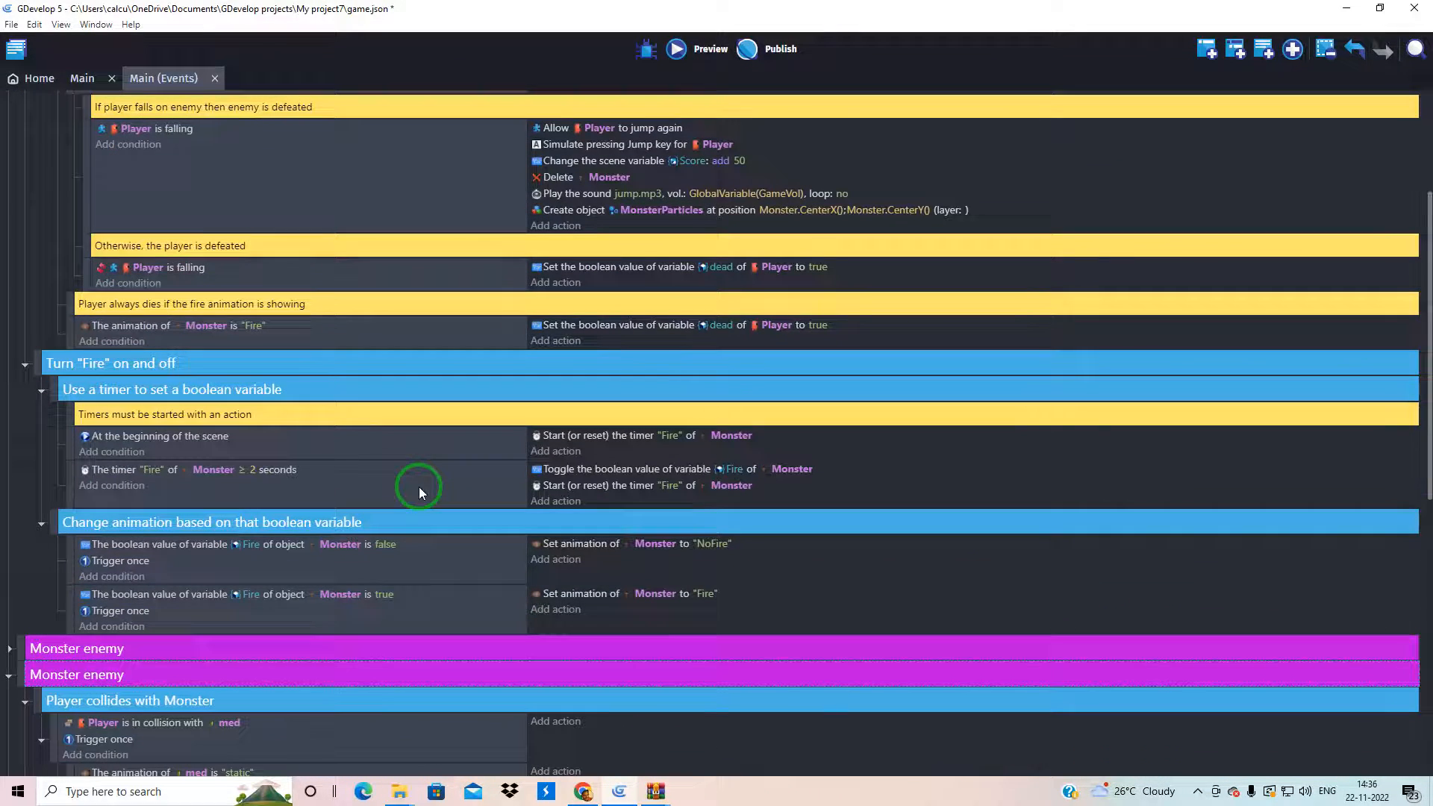
scroll(419, 487, "down", 2)
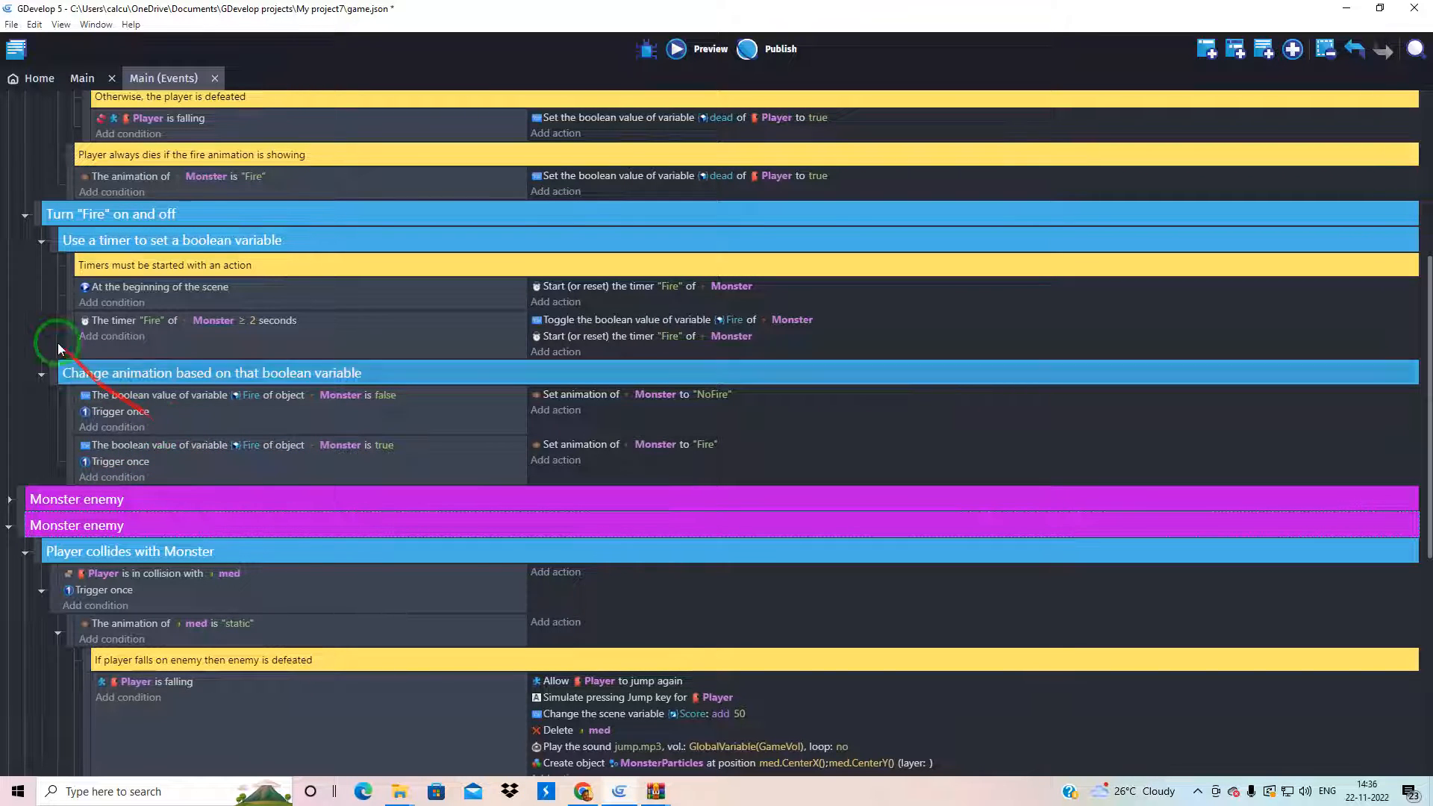
left_click(41, 242)
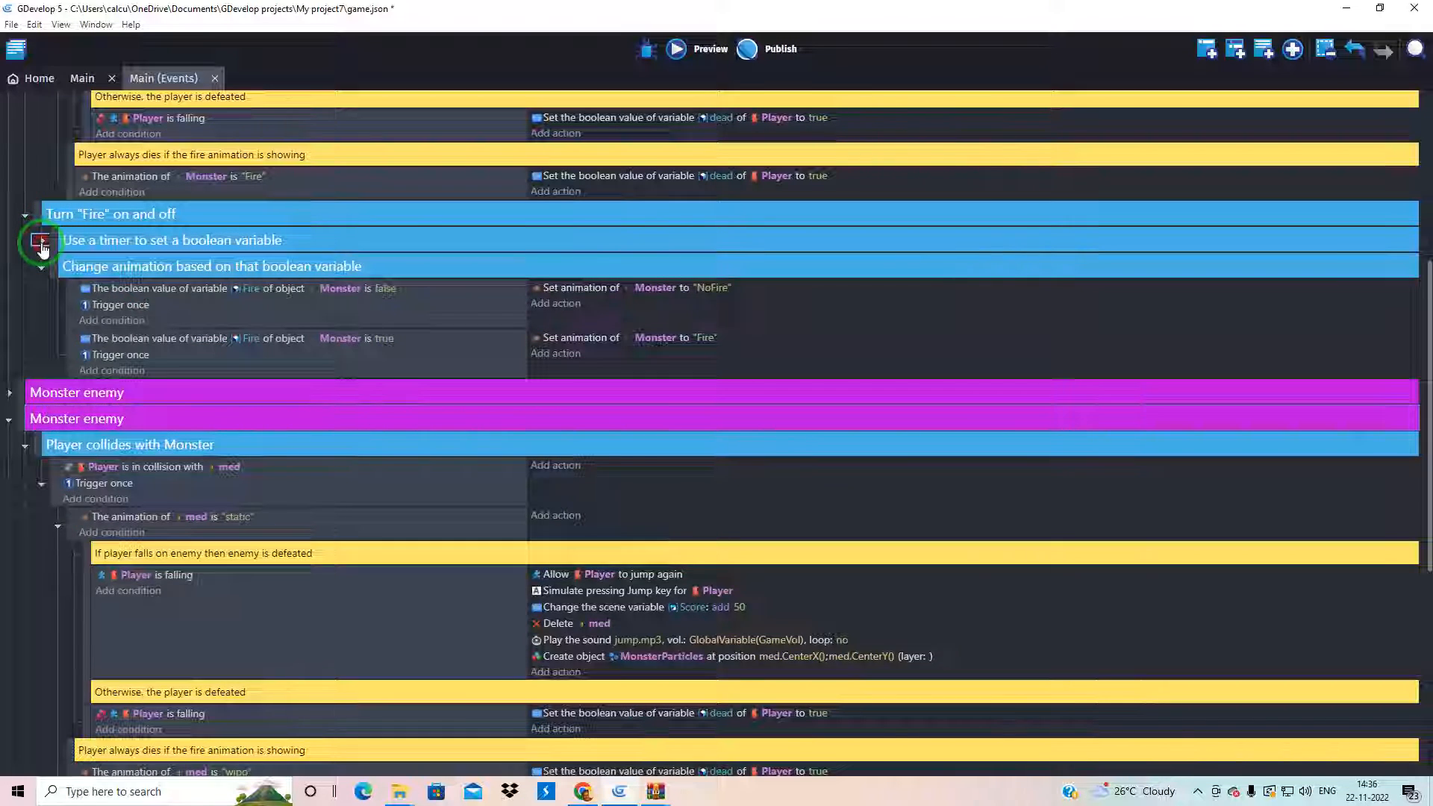
left_click(41, 241)
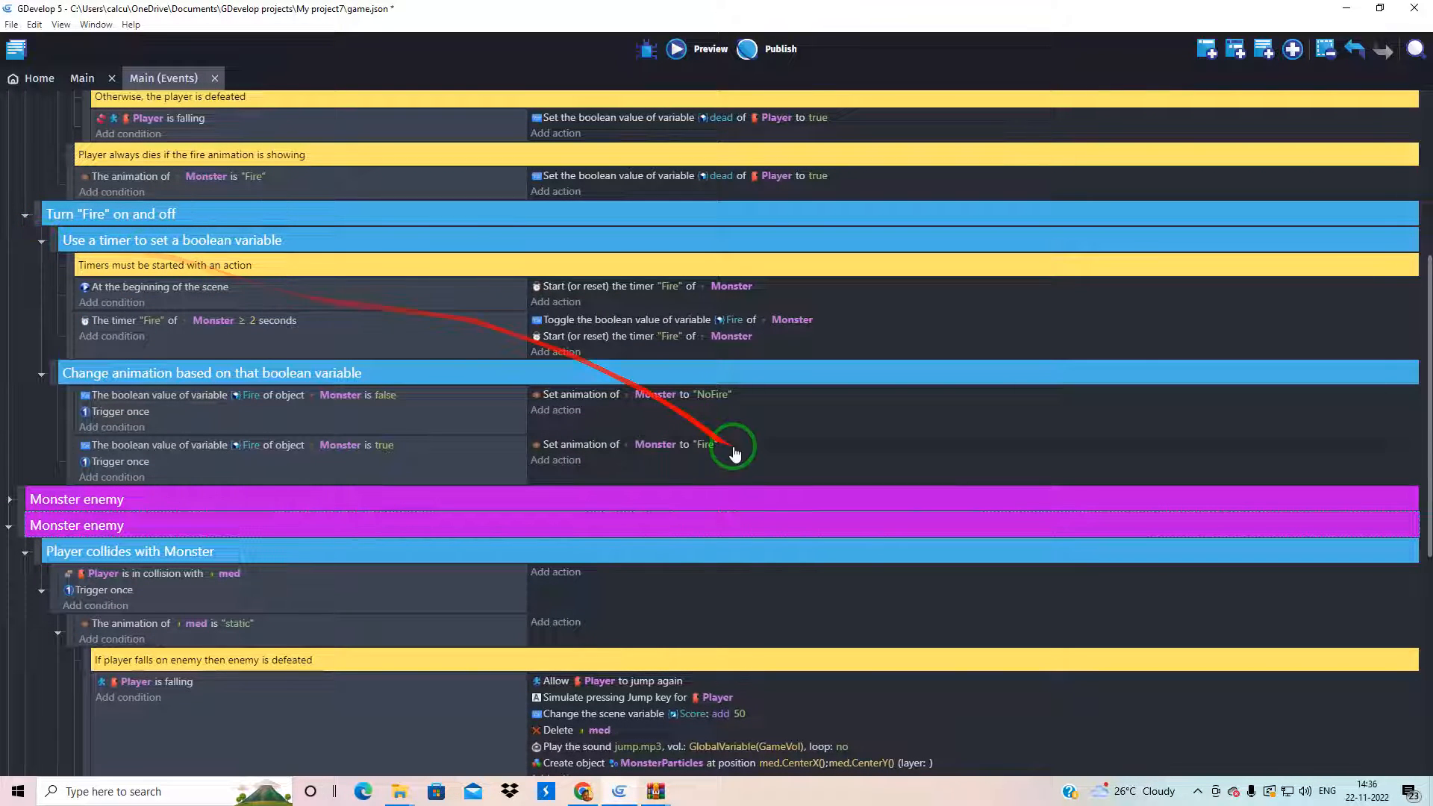
Step: Preview the game again and bring the player to the top of the ladder above the Checkpoint platform
left_click(687, 48)
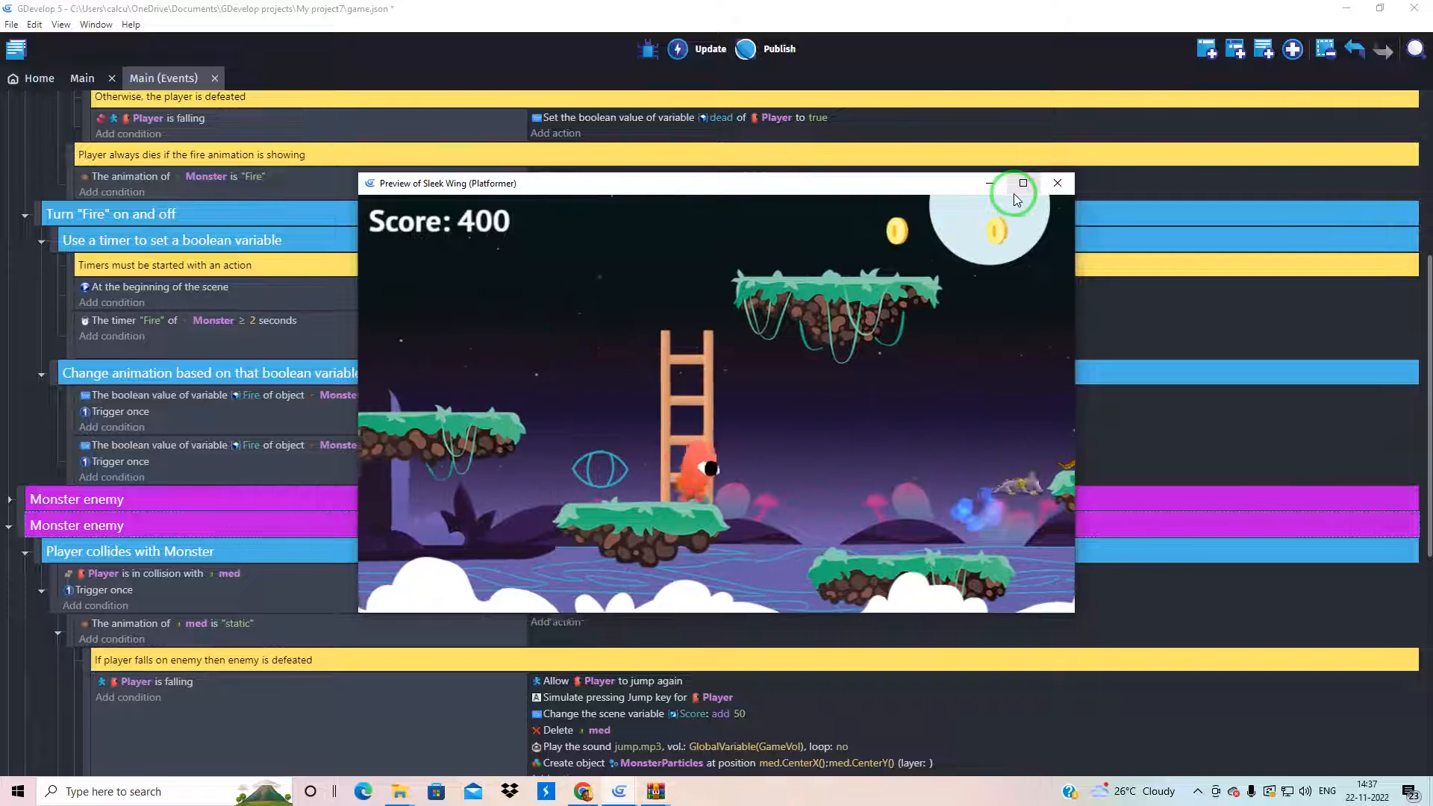
key("Right")
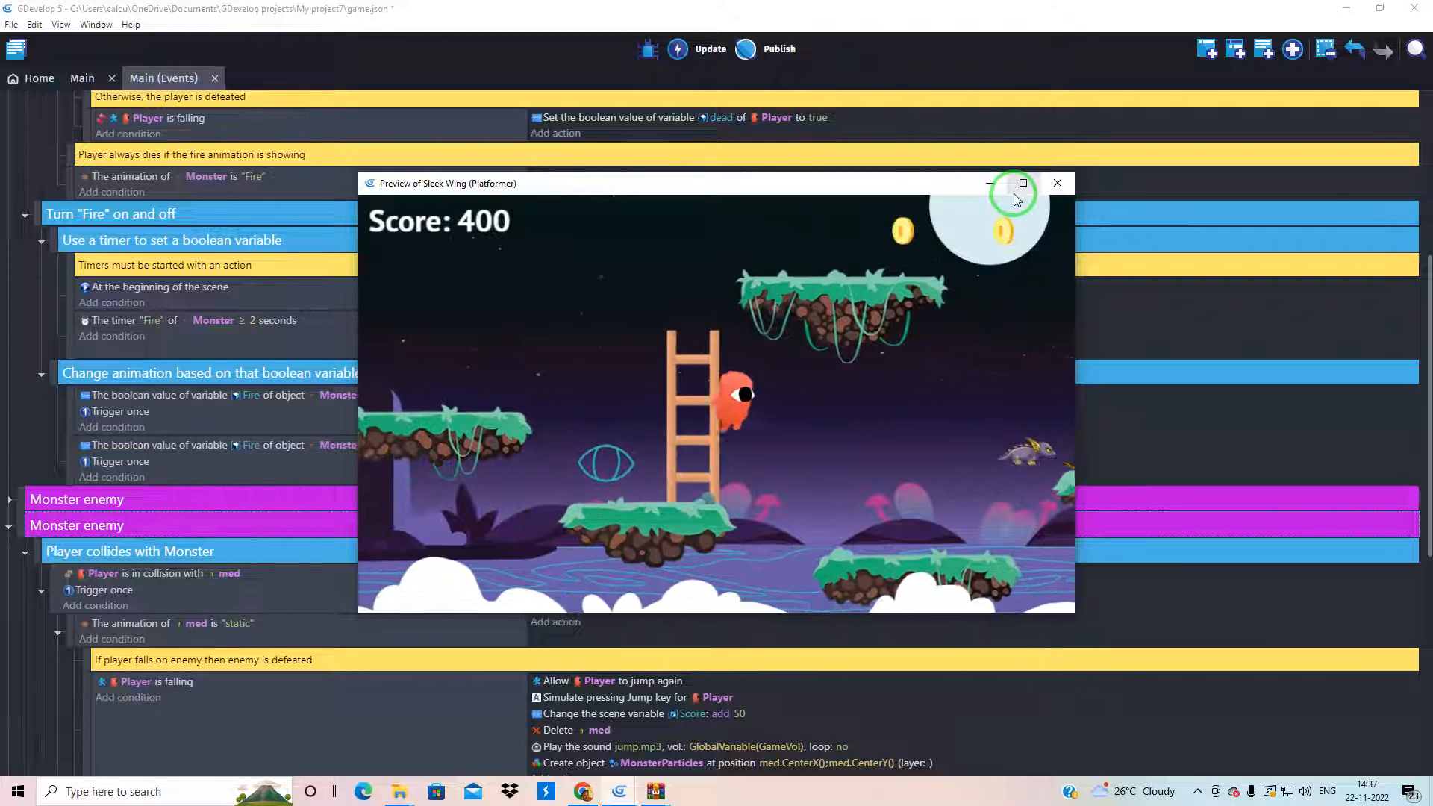
key("Right")
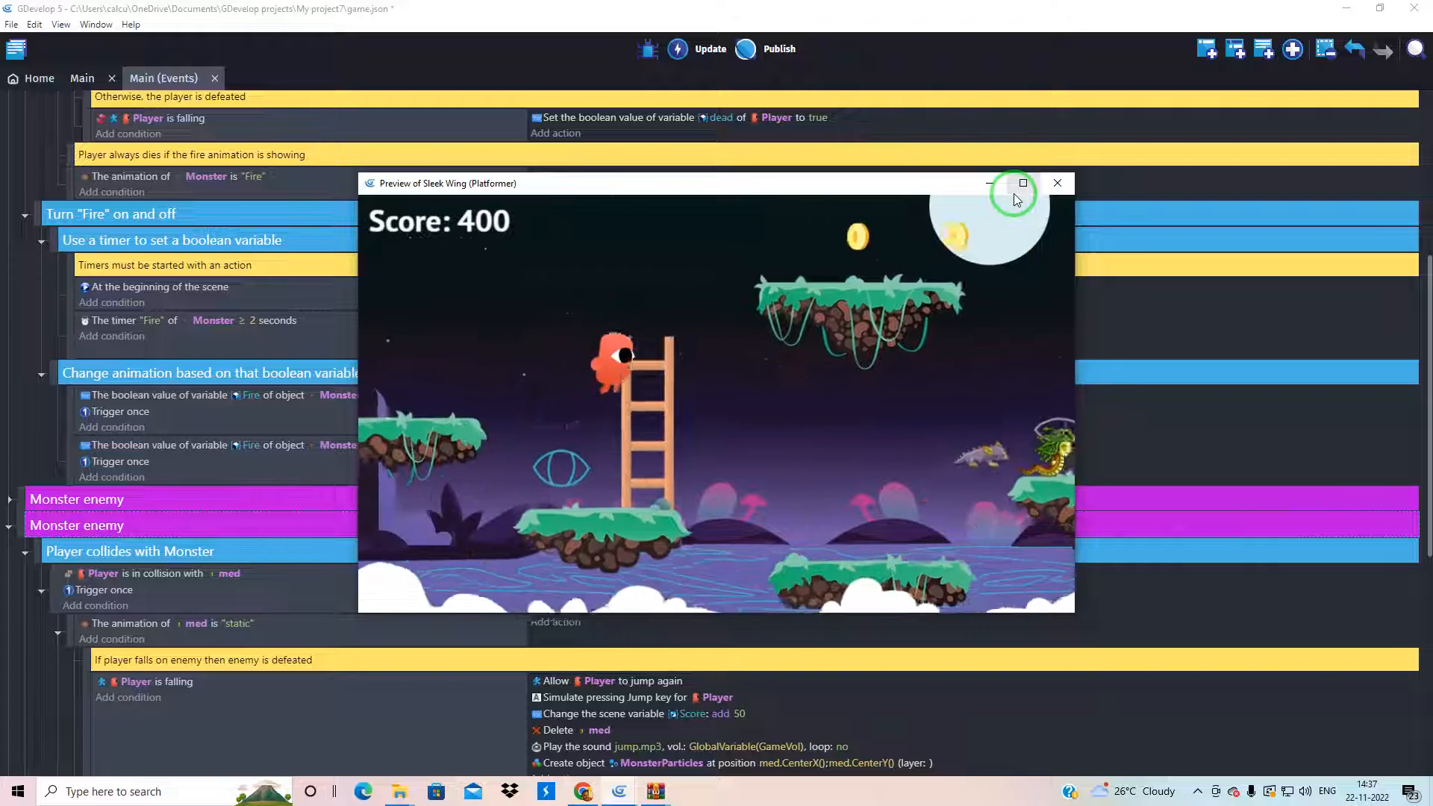
key("Right")
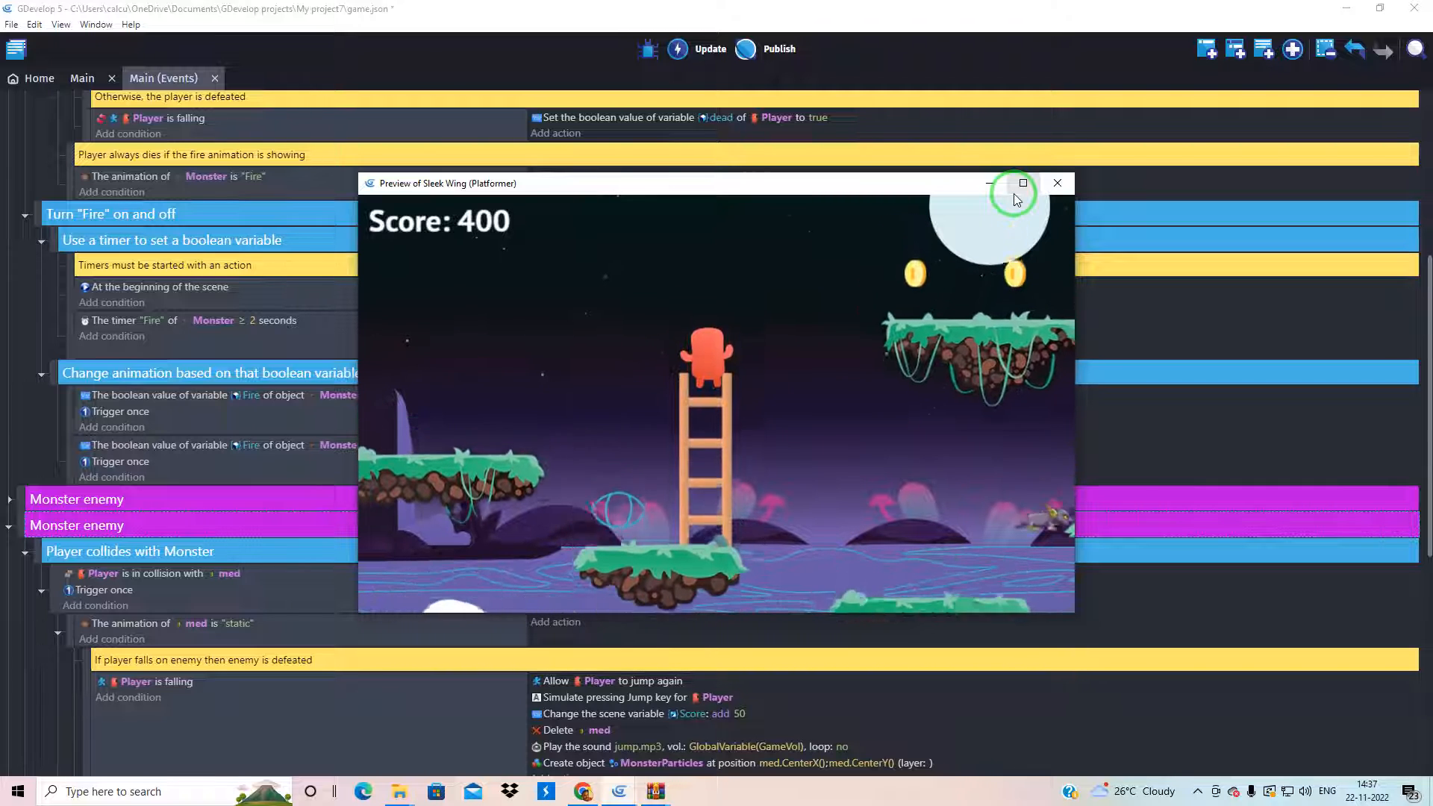
Step: Test the rest of the level by jumping the player from the ladder to the upper genie platform, and close the preview
key("Right")
key("Right")
key("Right")
key("space")
key("Right")
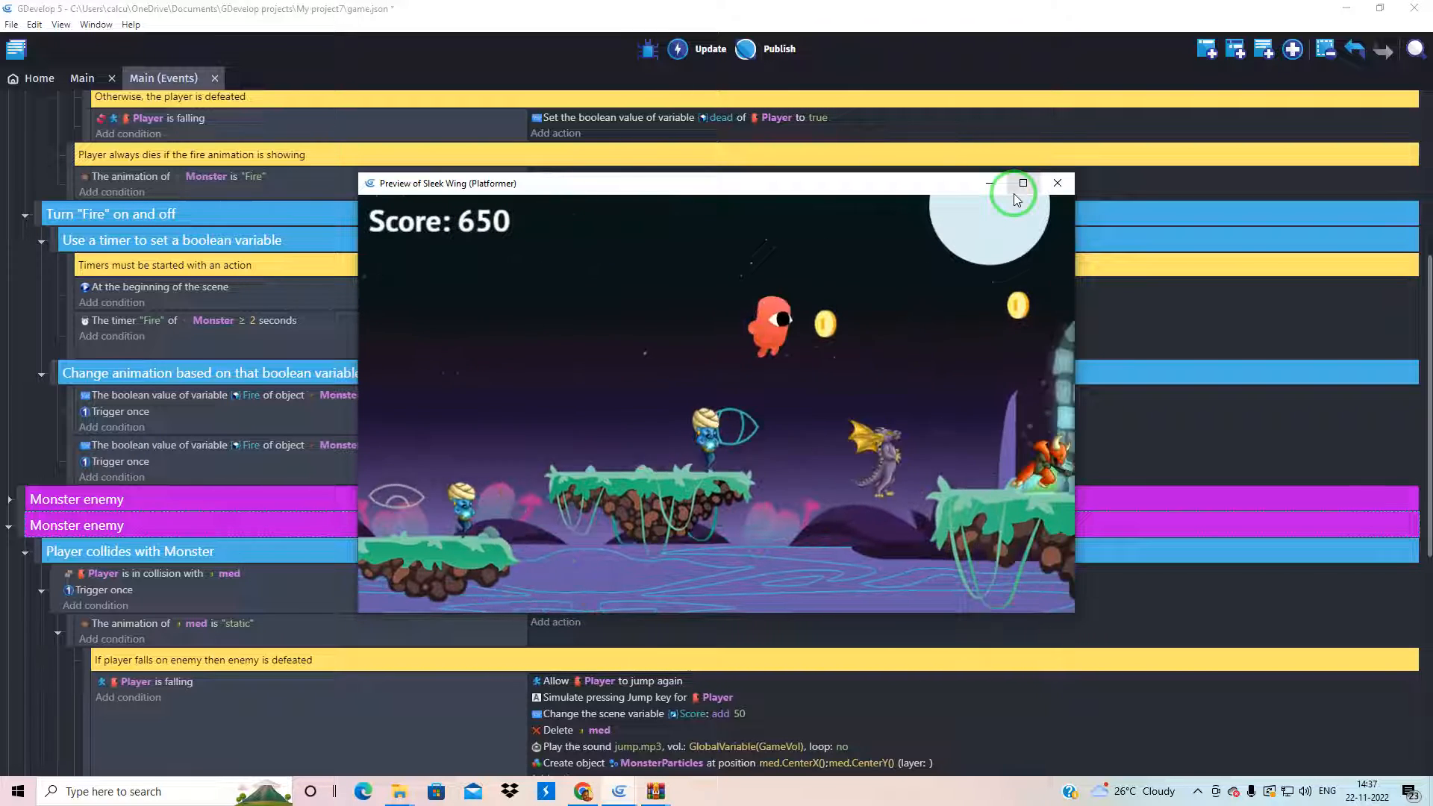
key("Right")
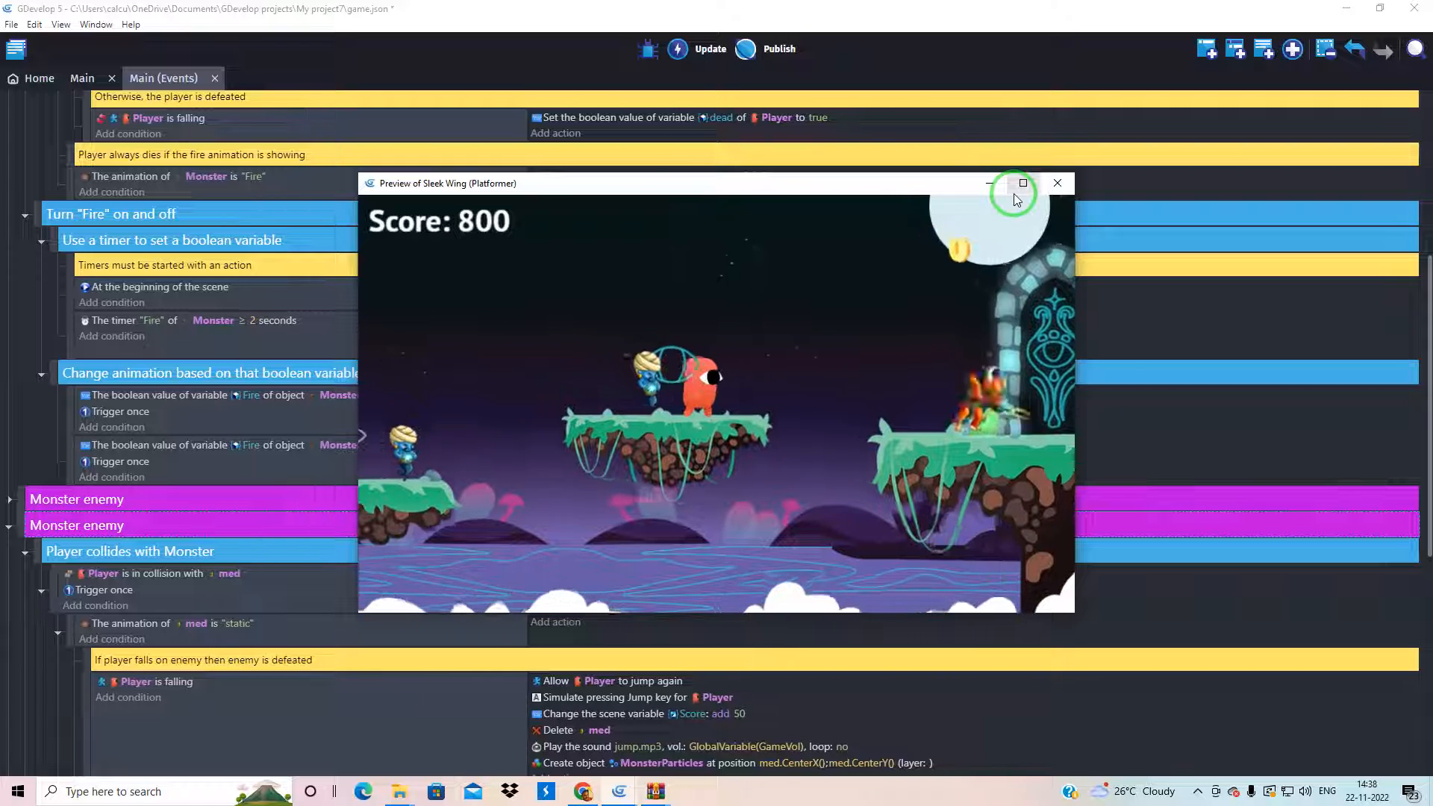
left_click(1059, 184)
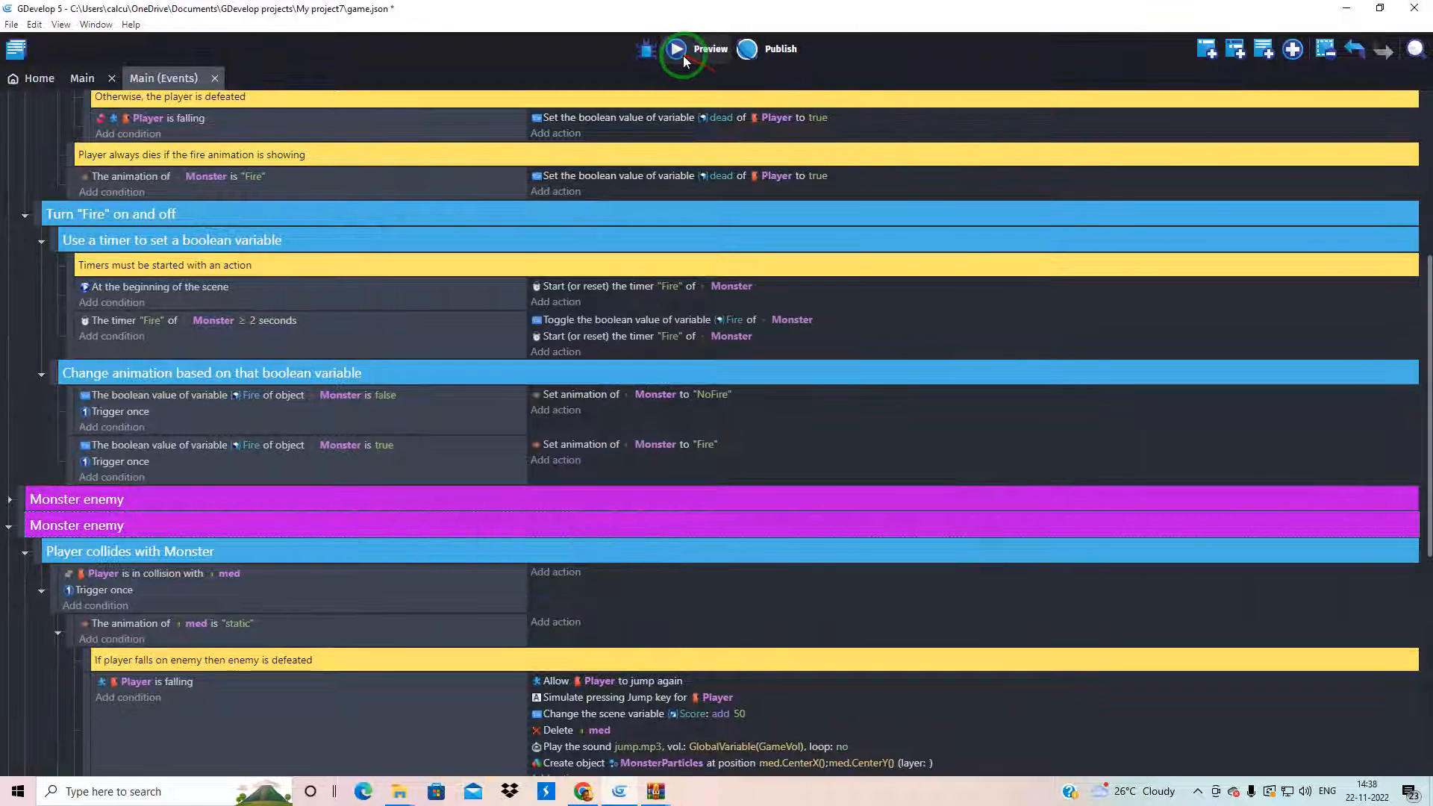
Step: Test defeating the flying dragon and the snake-haired monster in a new preview, view it full screen, and close it
left_click(681, 53)
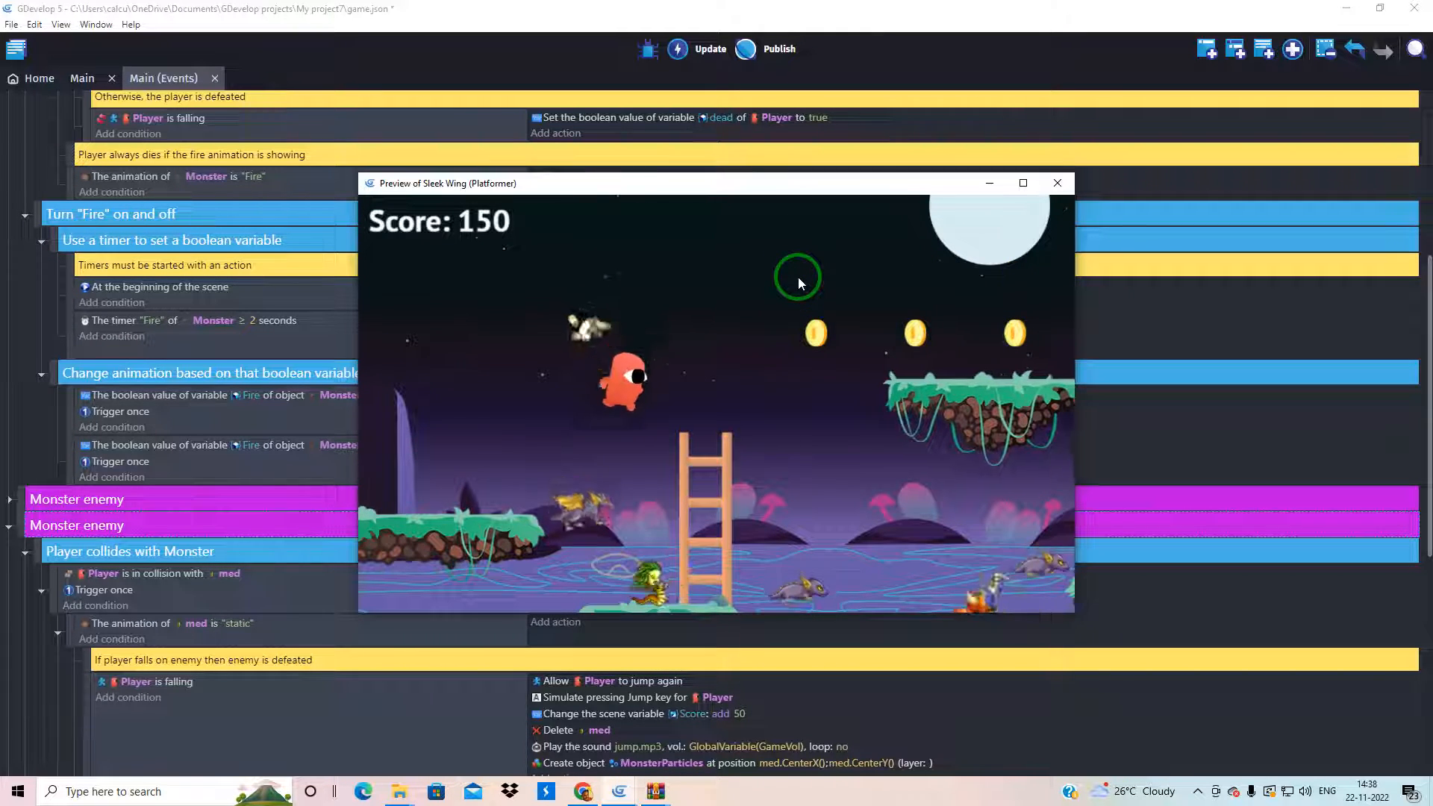
key("Right")
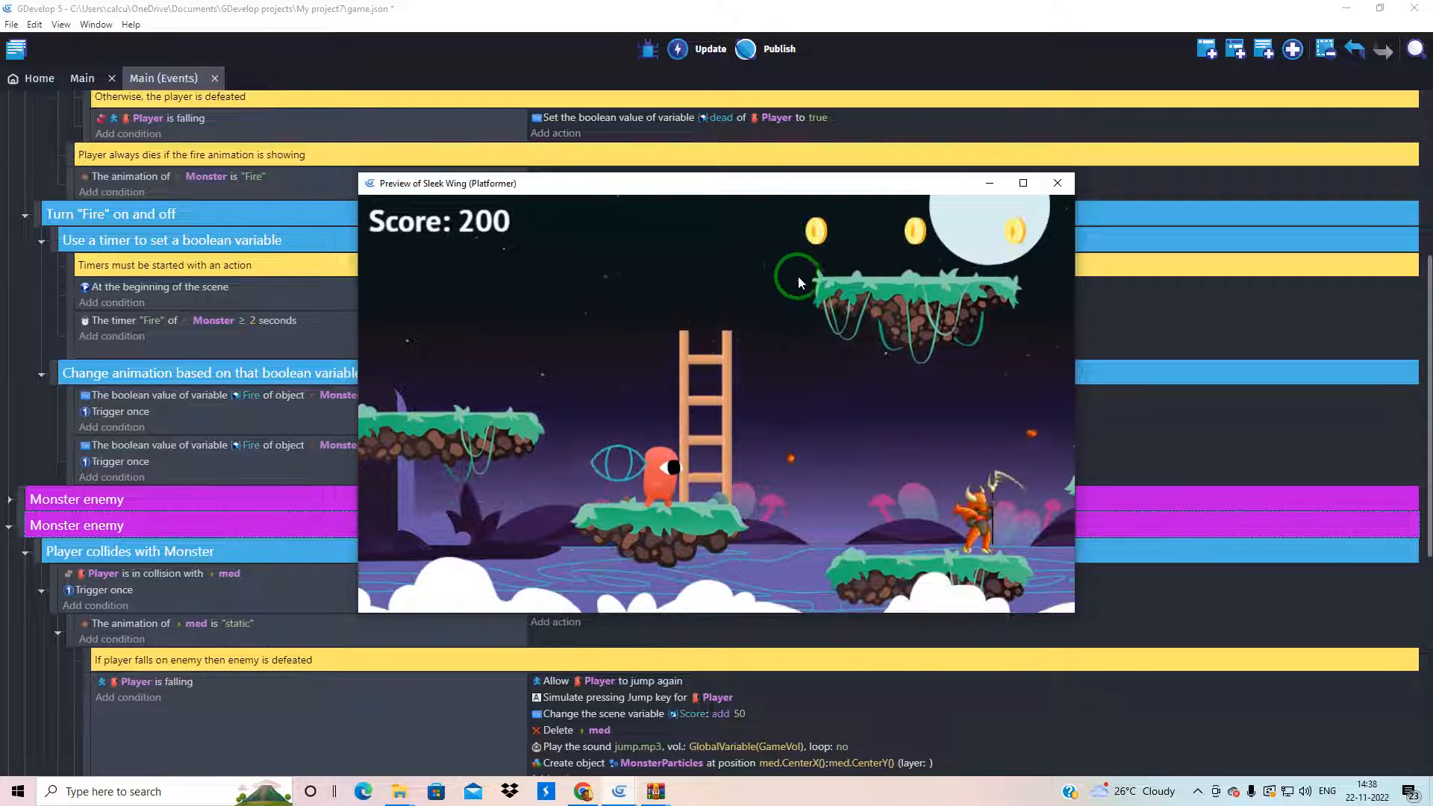
left_click(1024, 183)
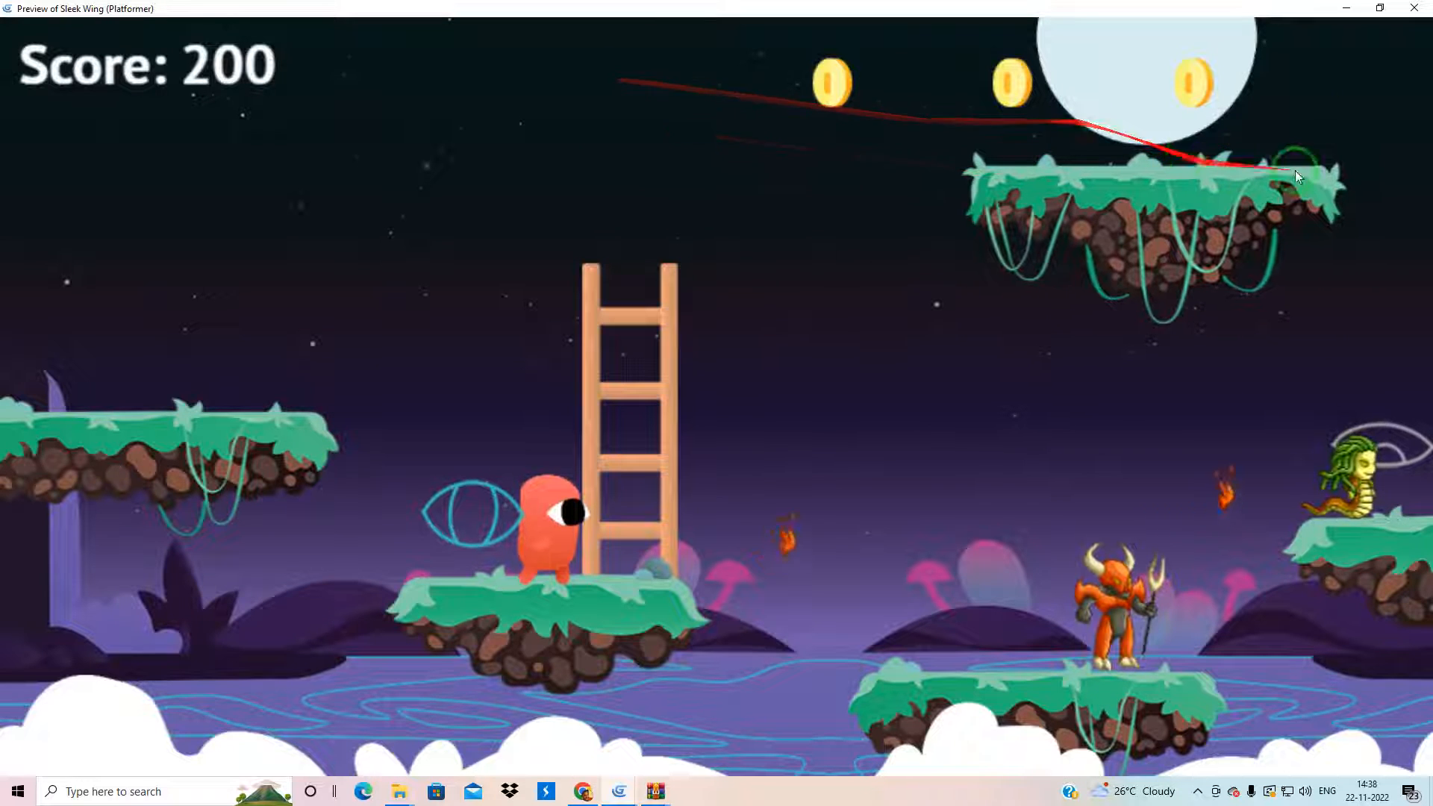
left_click(1407, 15)
Step: Test the level once more in a new windowed preview by running and jumping the player past the enemies, and close the preview
left_click(679, 56)
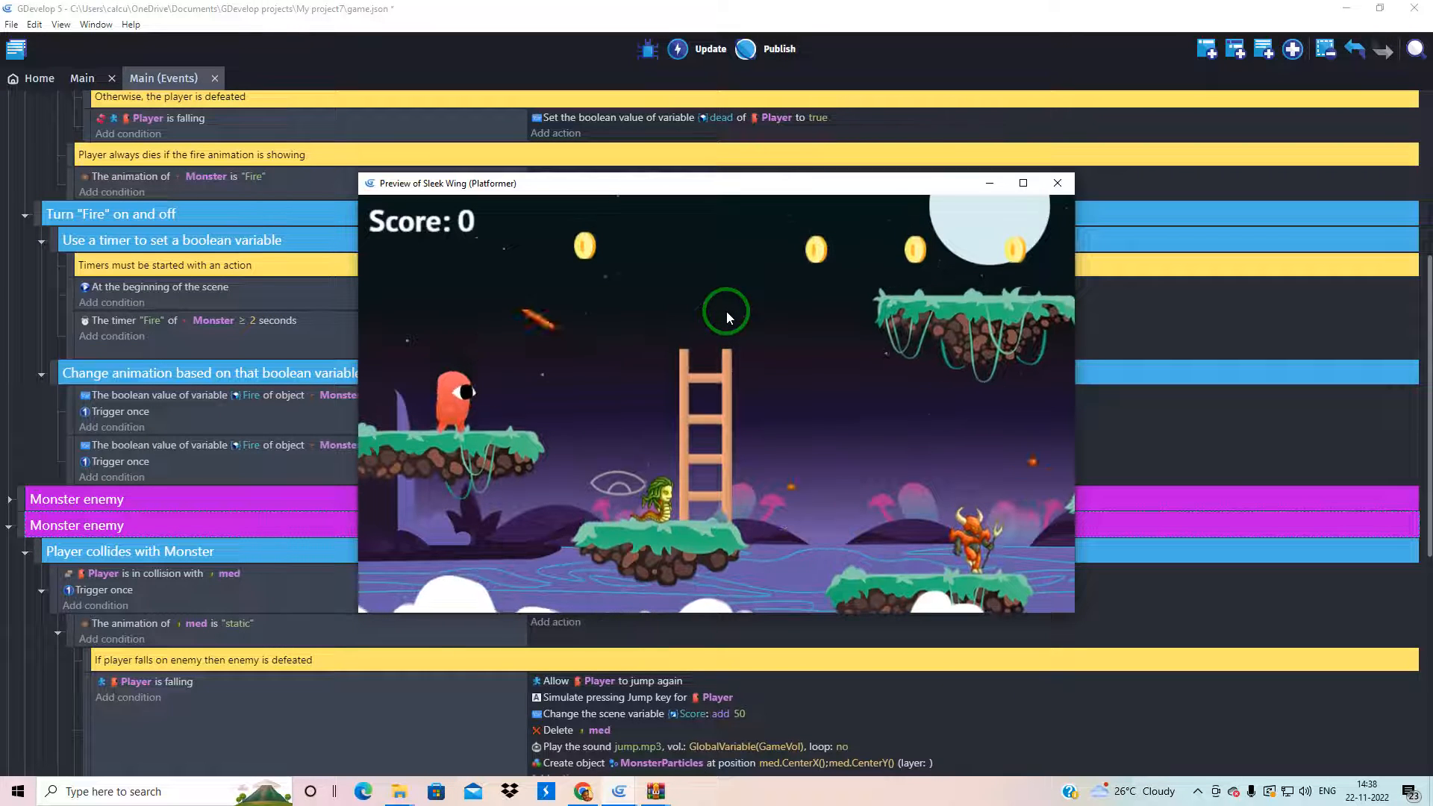
key("Right")
key("space")
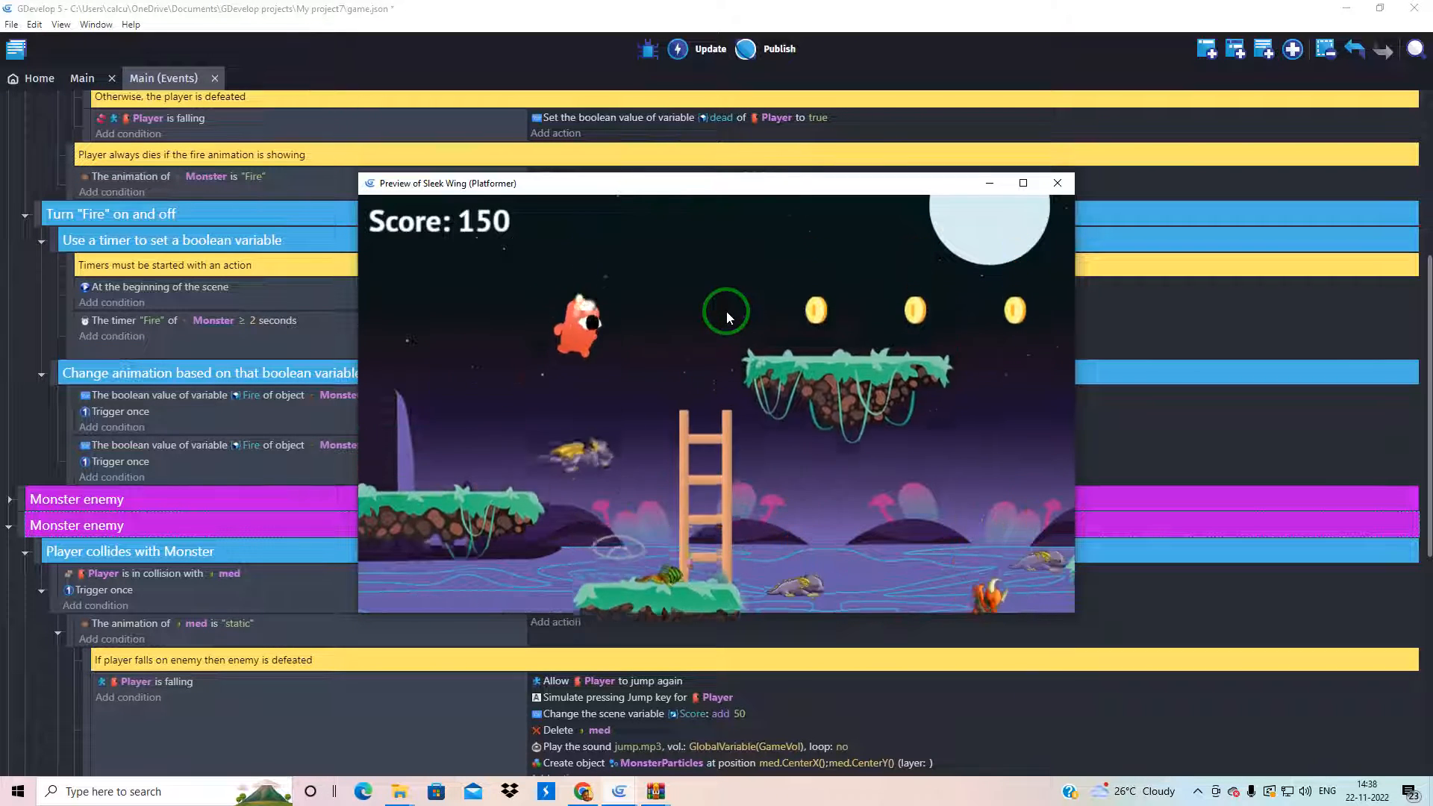
key("Left")
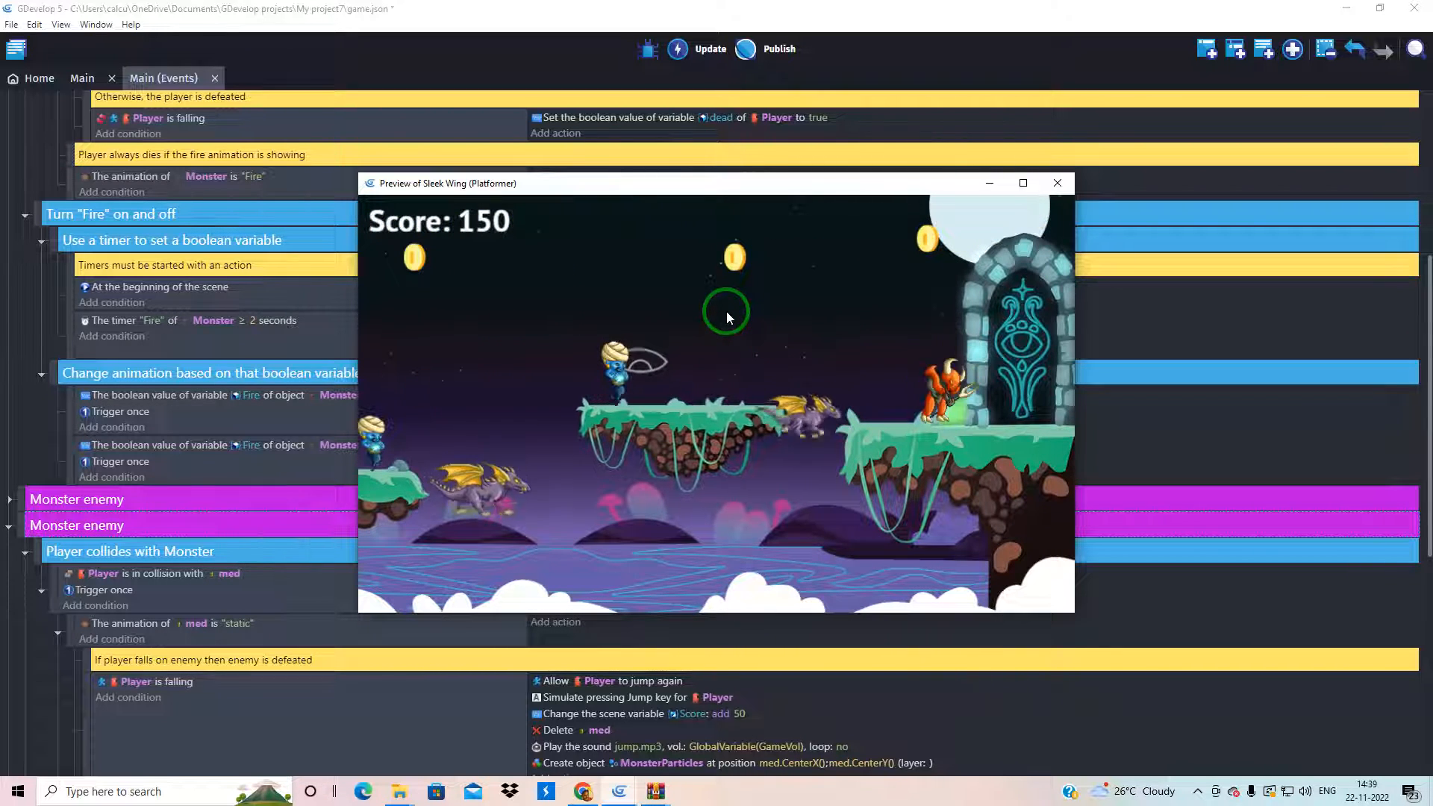
left_click(1058, 183)
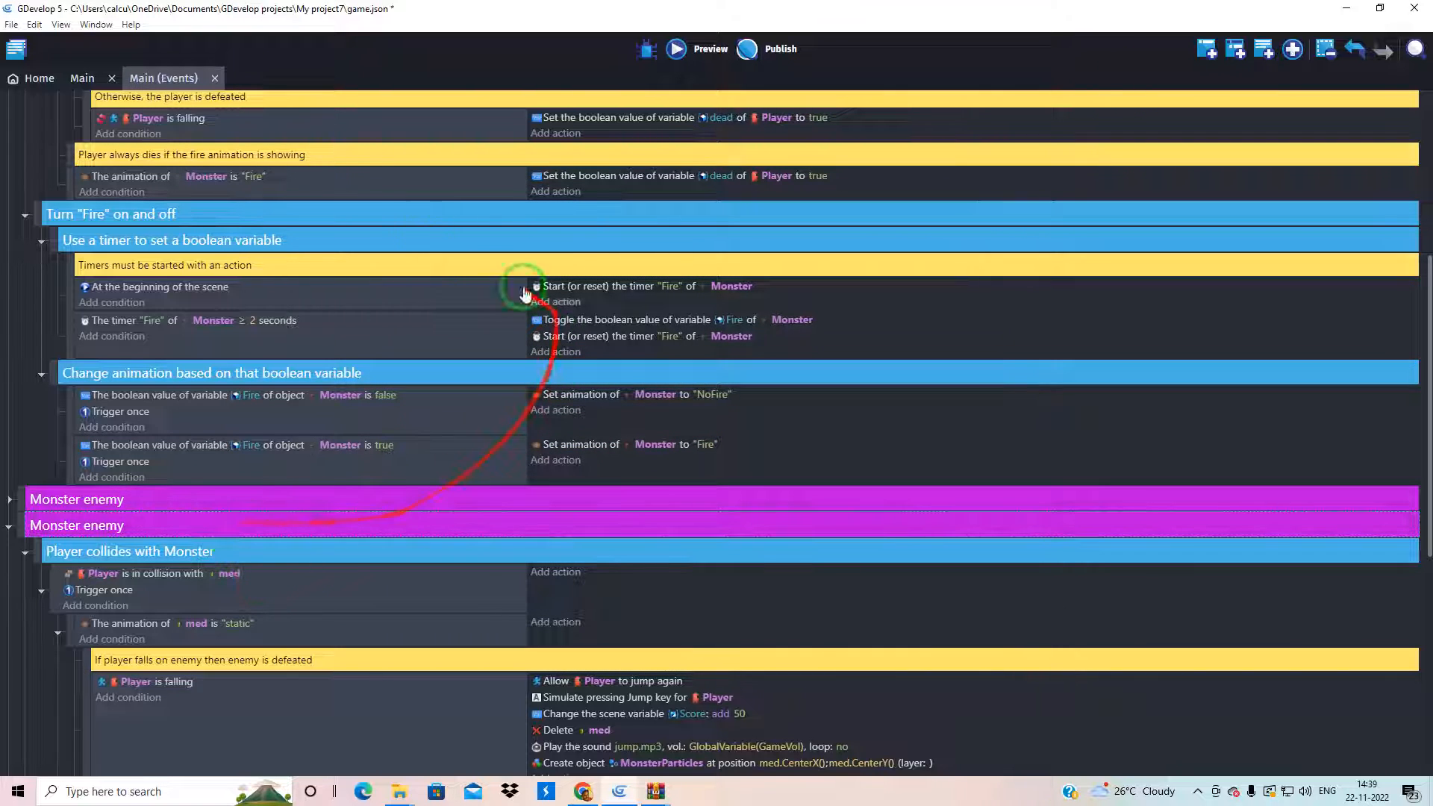
Step: Shrink the GDevelop window, switch to the screen recorder to show its webcam preview, reposition that preview, and close the recorder settings
left_click(1369, 8)
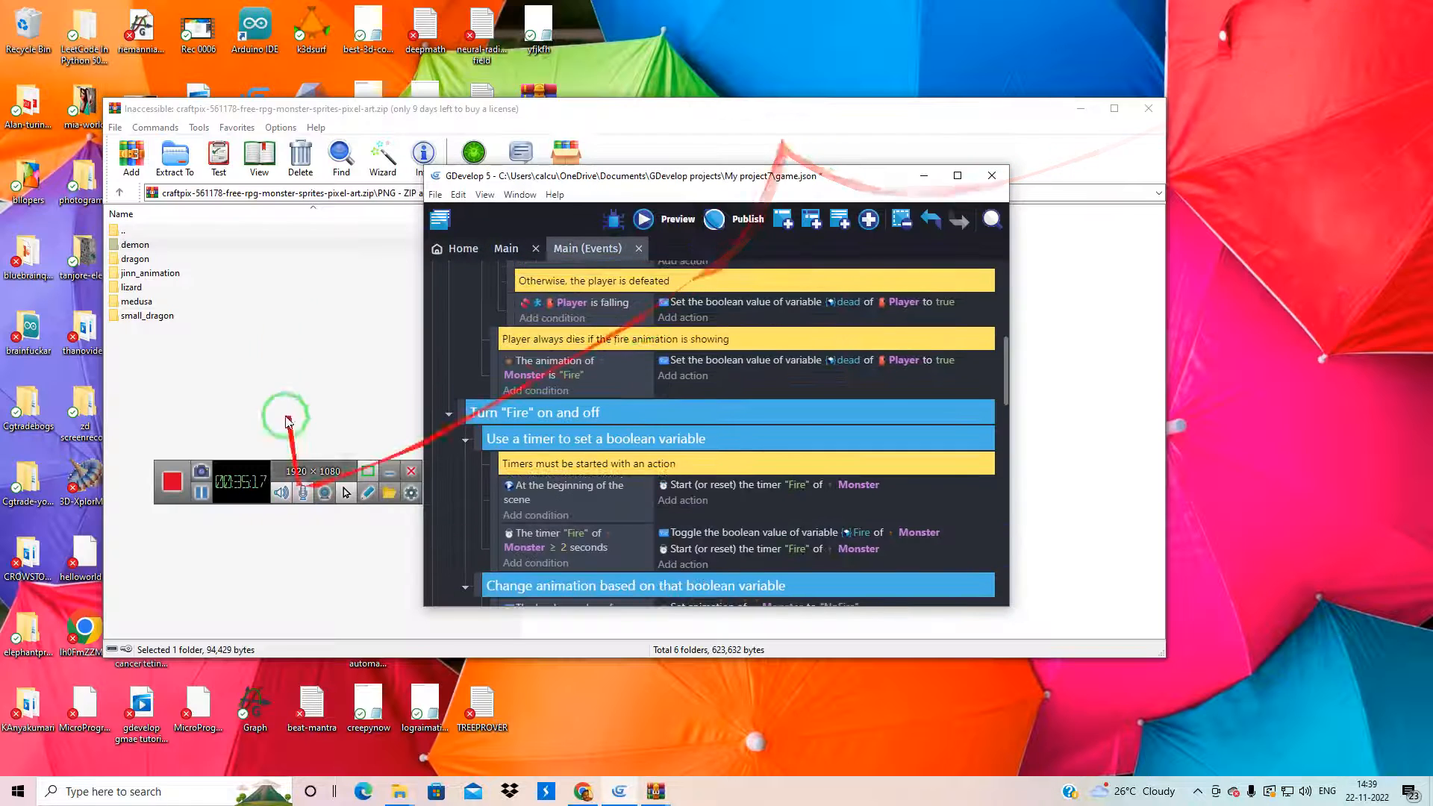
left_click(346, 492)
left_click(480, 550)
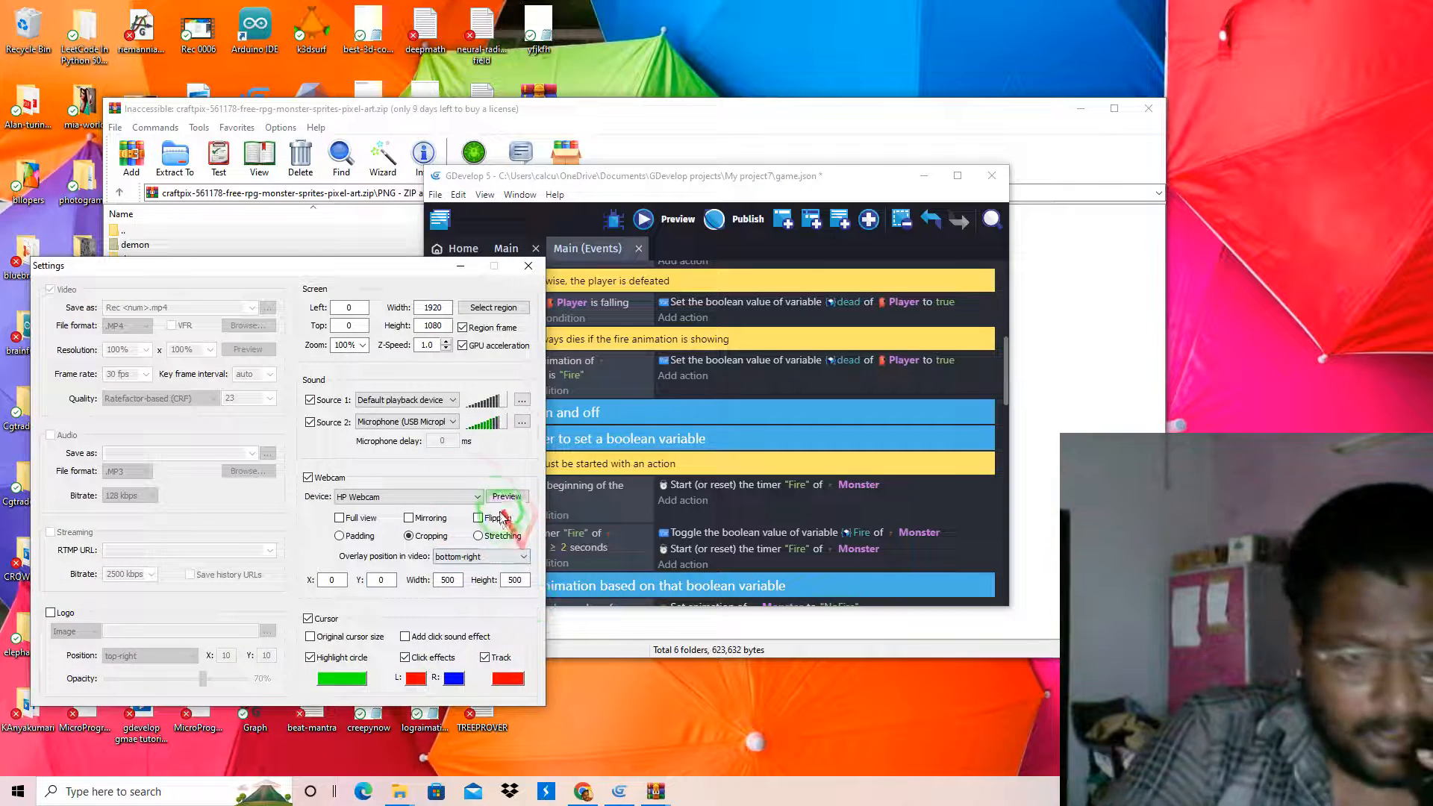
left_click_drag(1039, 638, 649, 265)
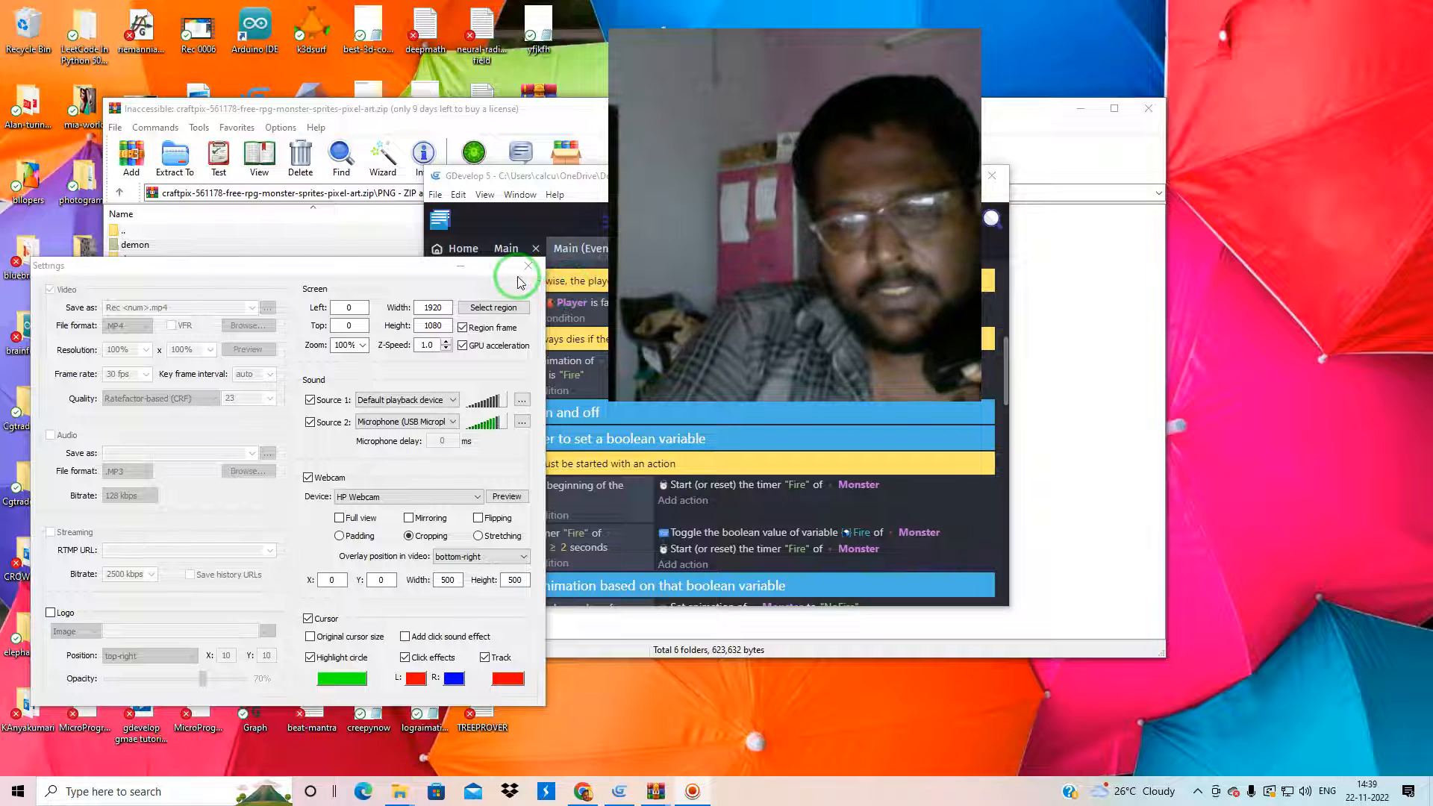
left_click_drag(730, 177, 791, 197)
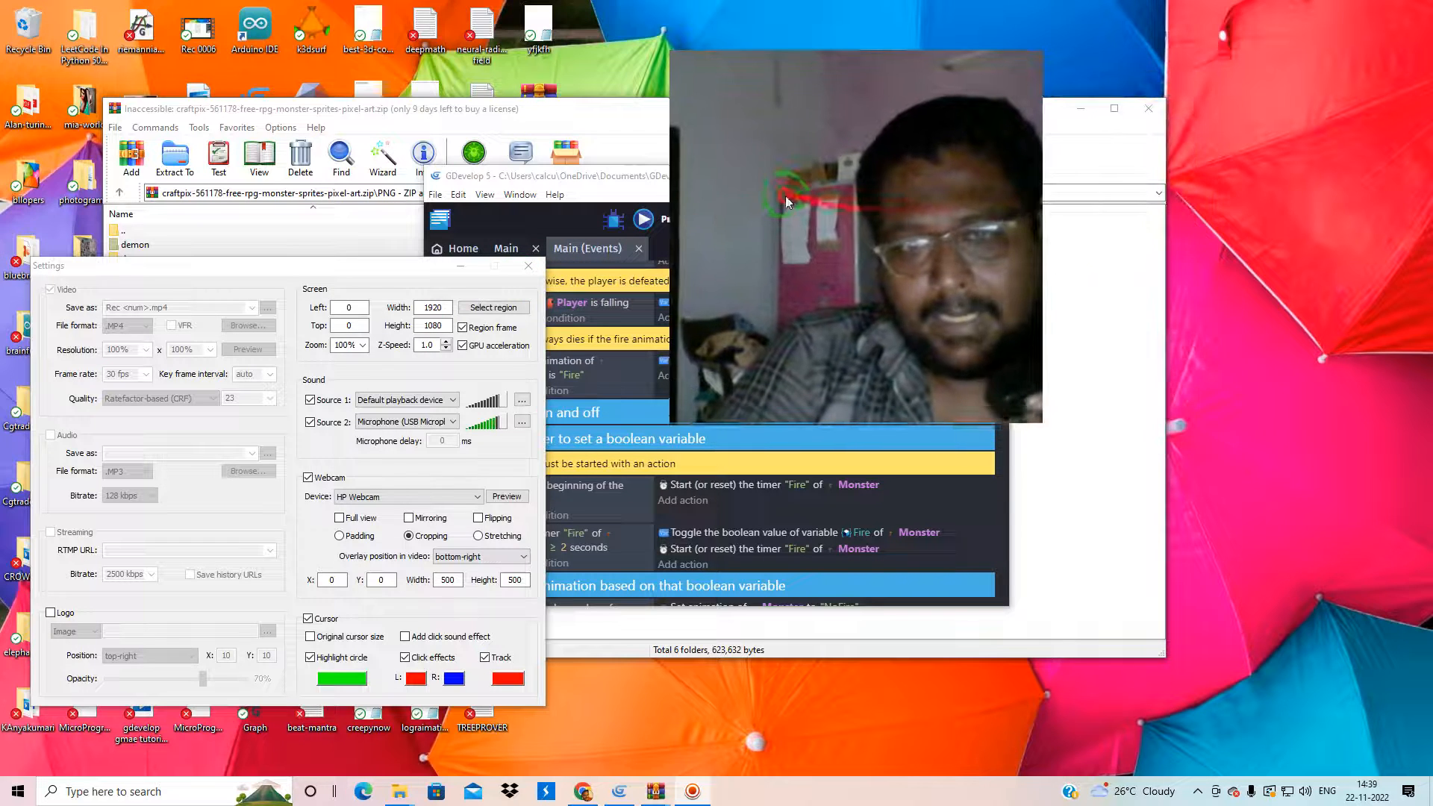
left_click(529, 266)
left_click_drag(850, 295, 510, 245)
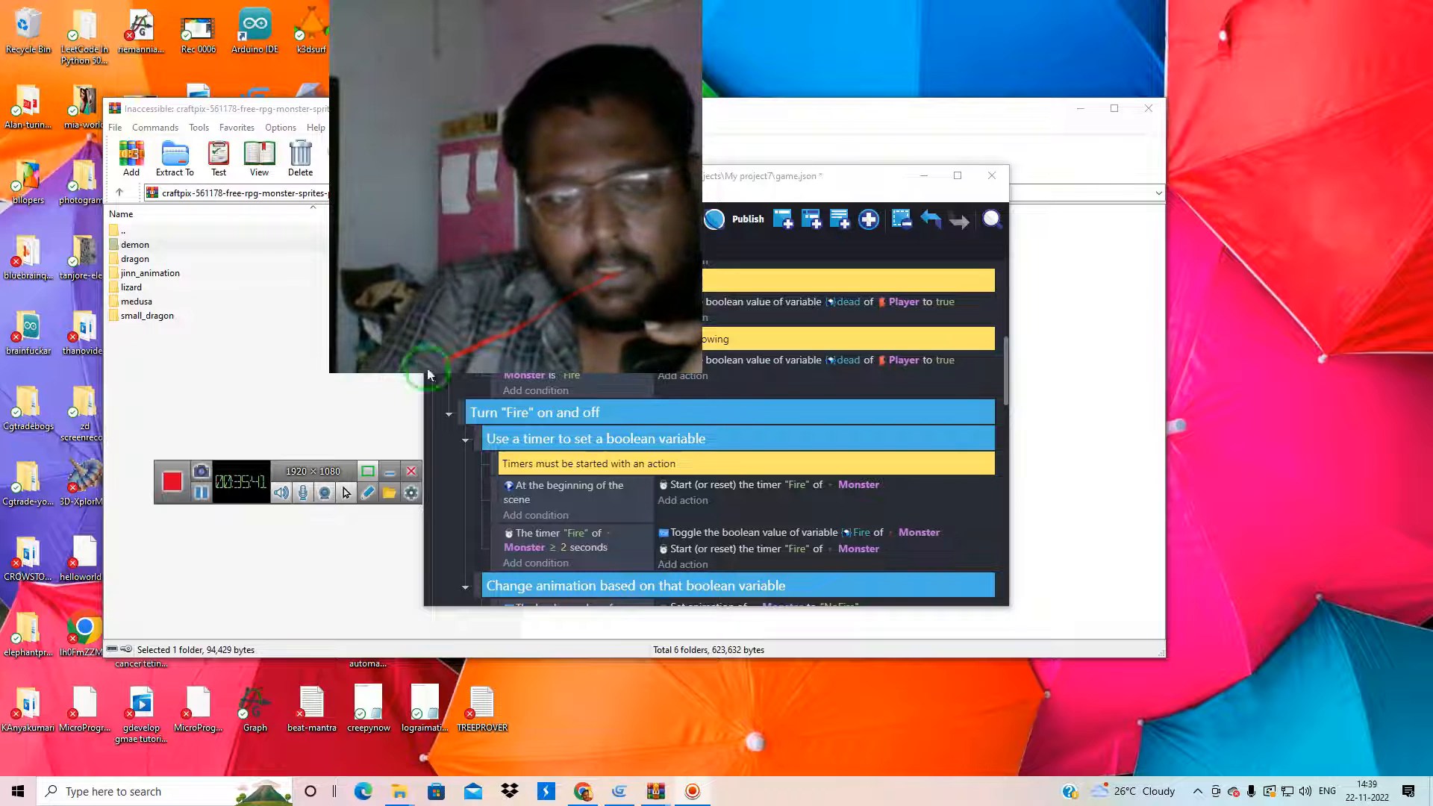
Step: Close GDevelop without saving the project changes, along with the monster and ninja sprite archive windows
left_click(1075, 115)
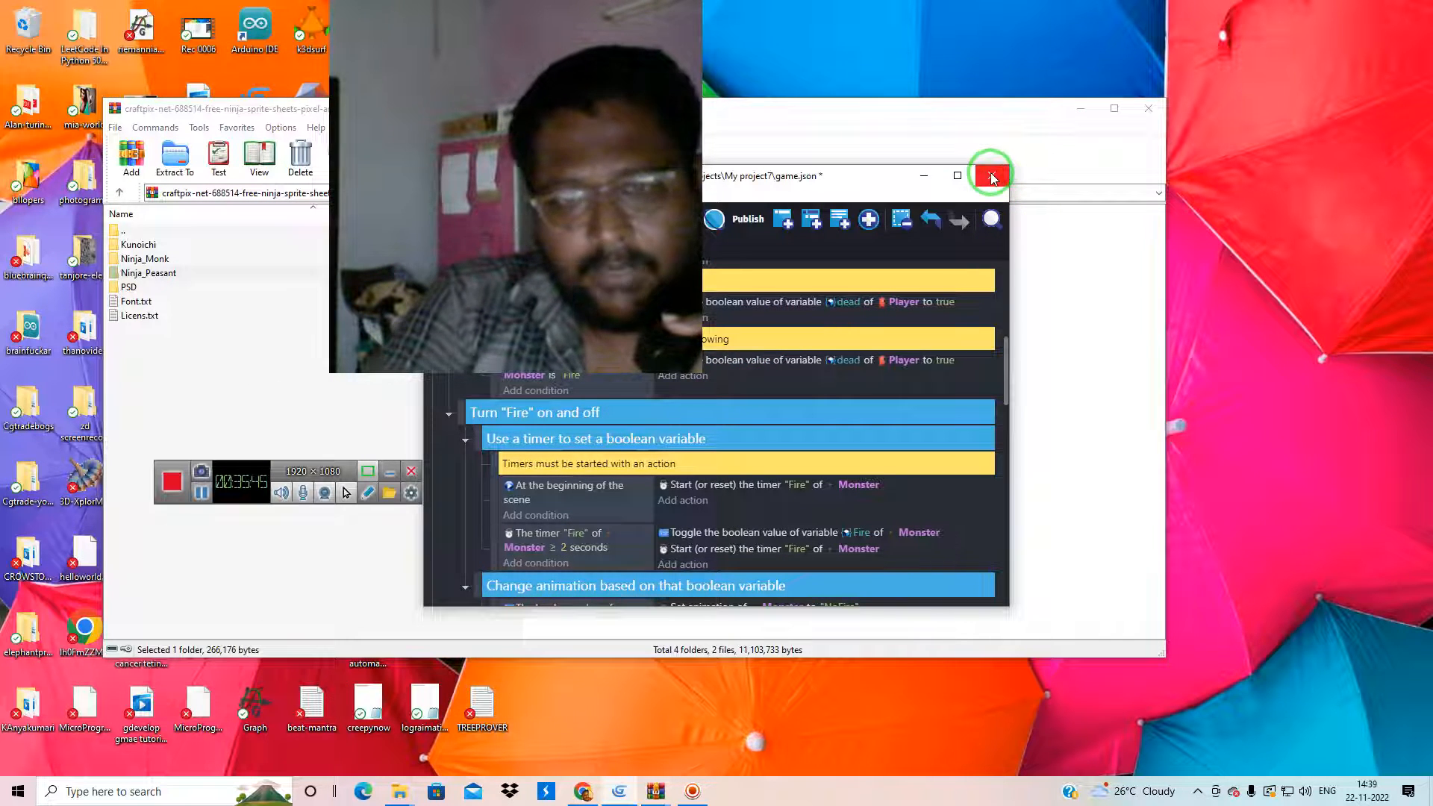
left_click(993, 179)
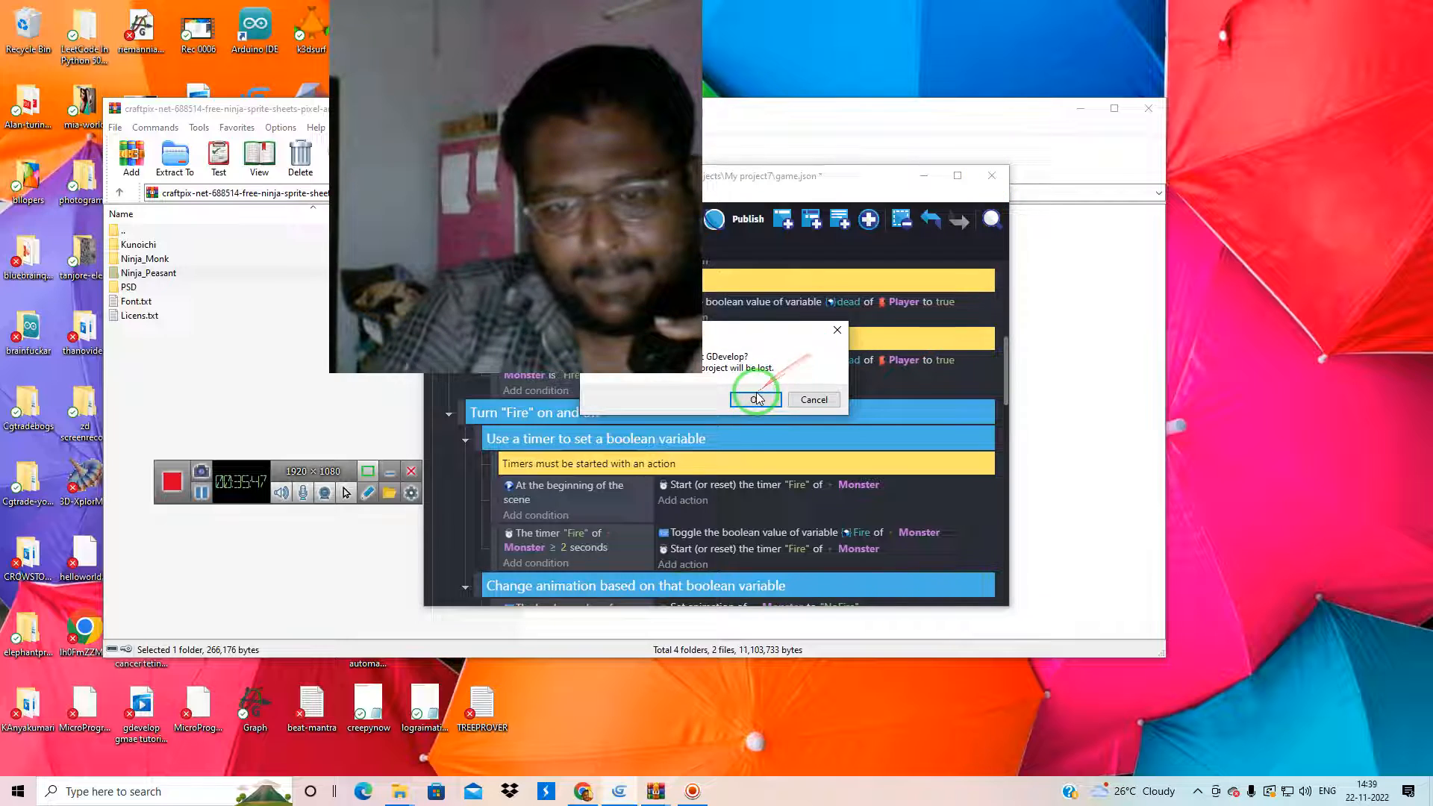
left_click(758, 400)
left_click(1149, 109)
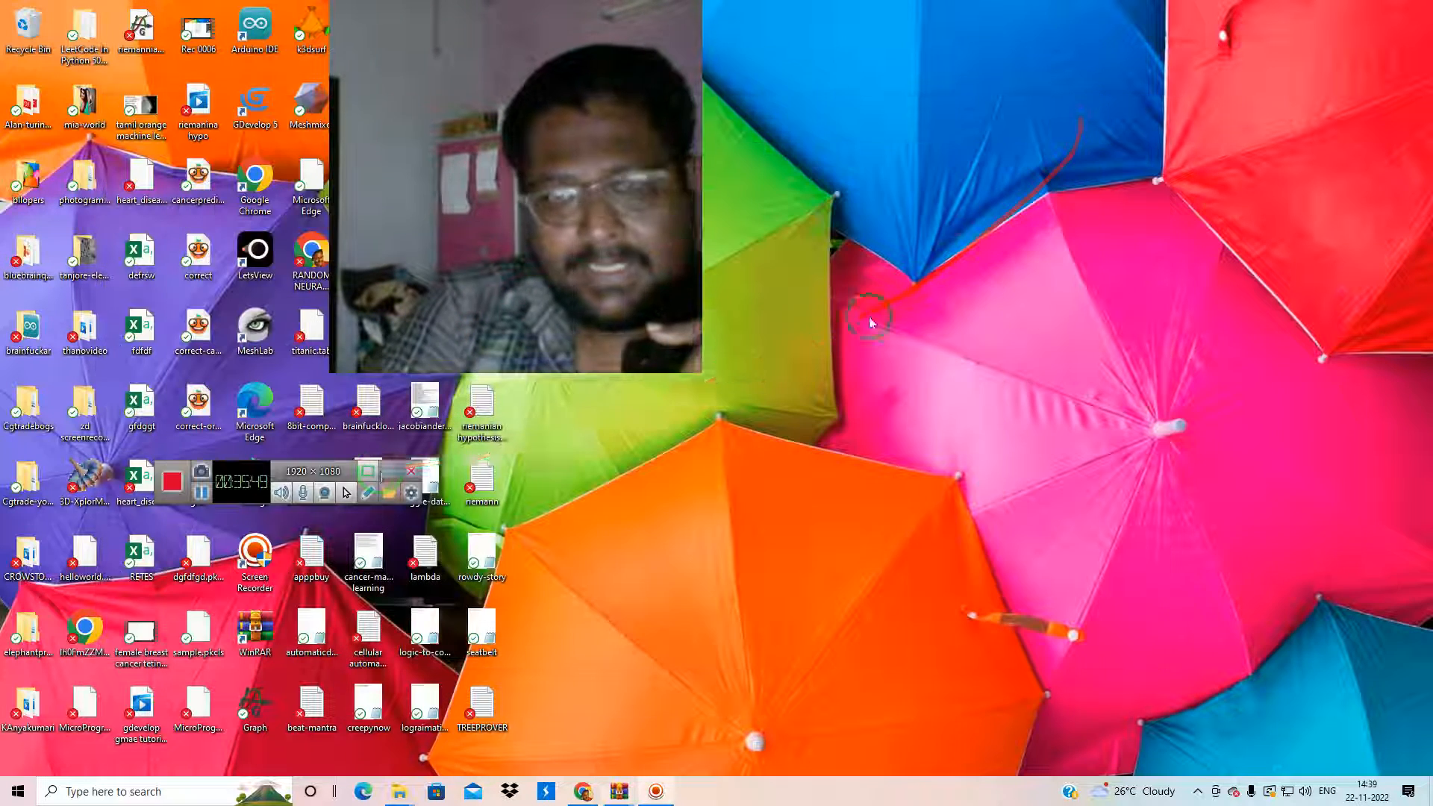